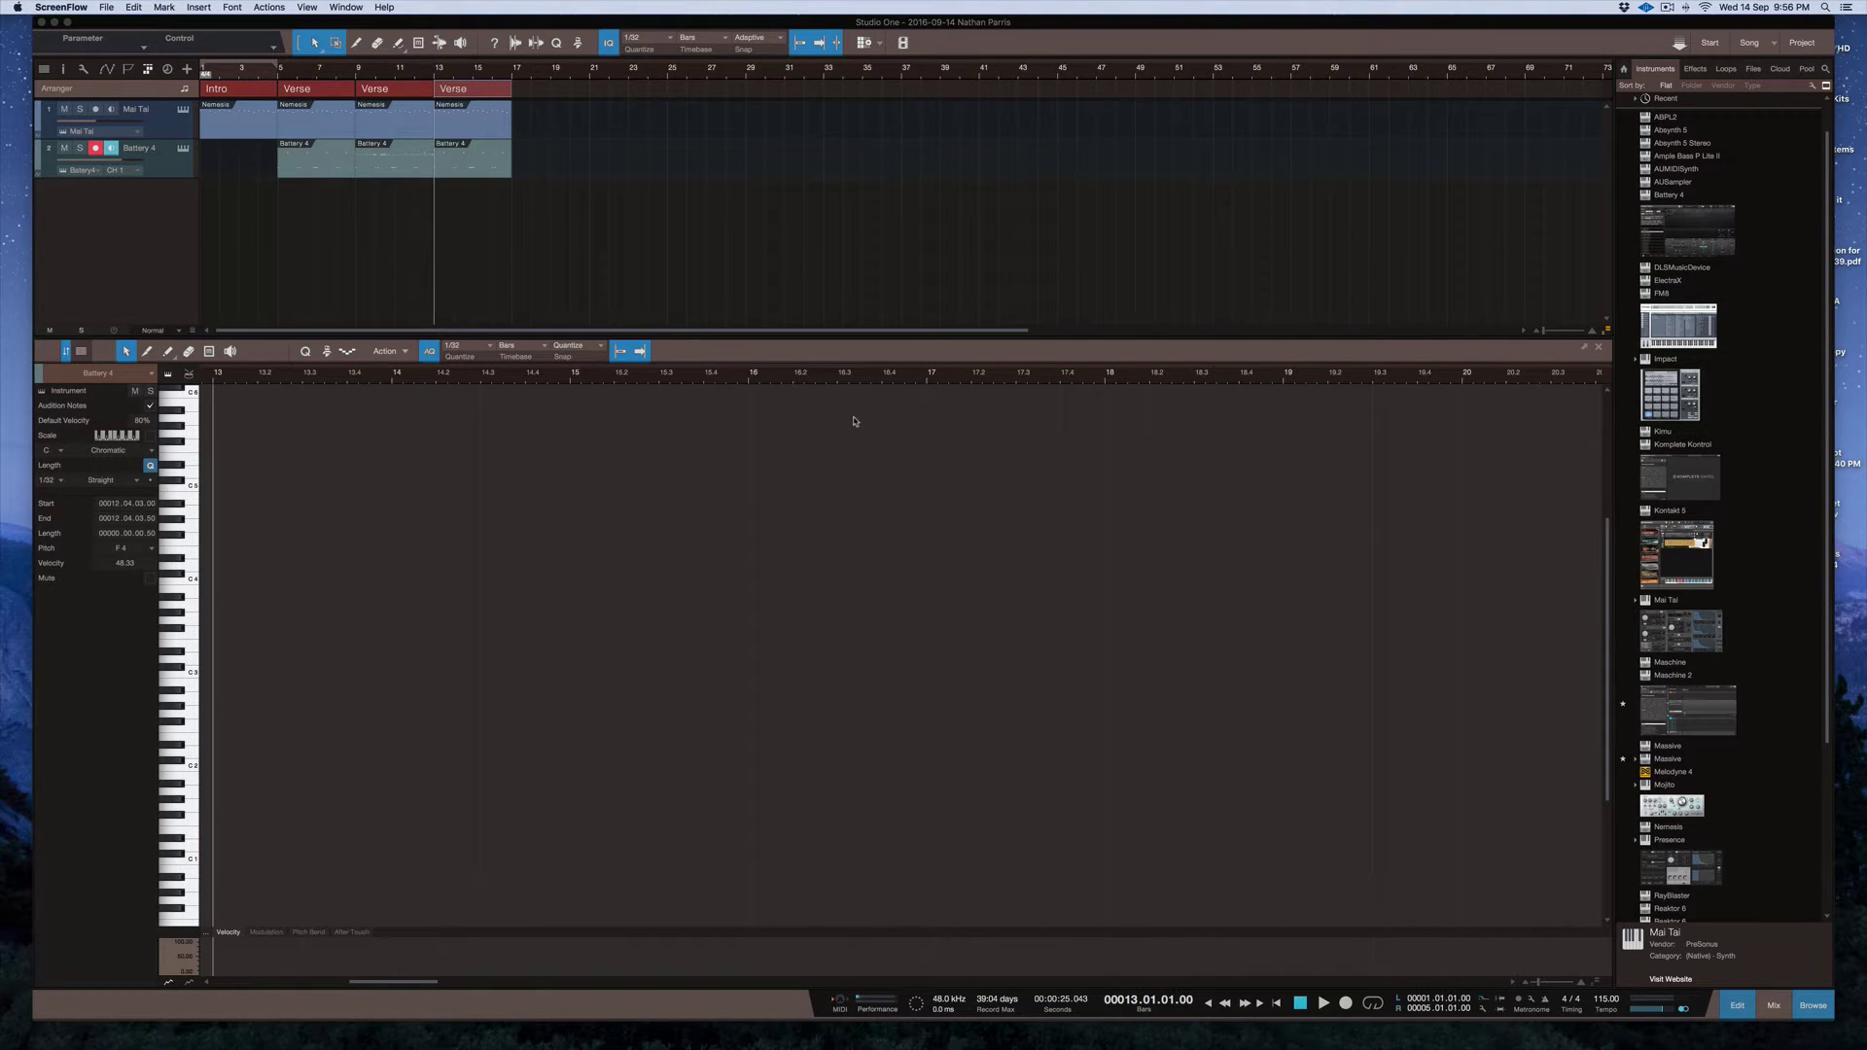
Play the song from the Intro with the mixer open and lower the Mai Tai track's volume
click(245, 199)
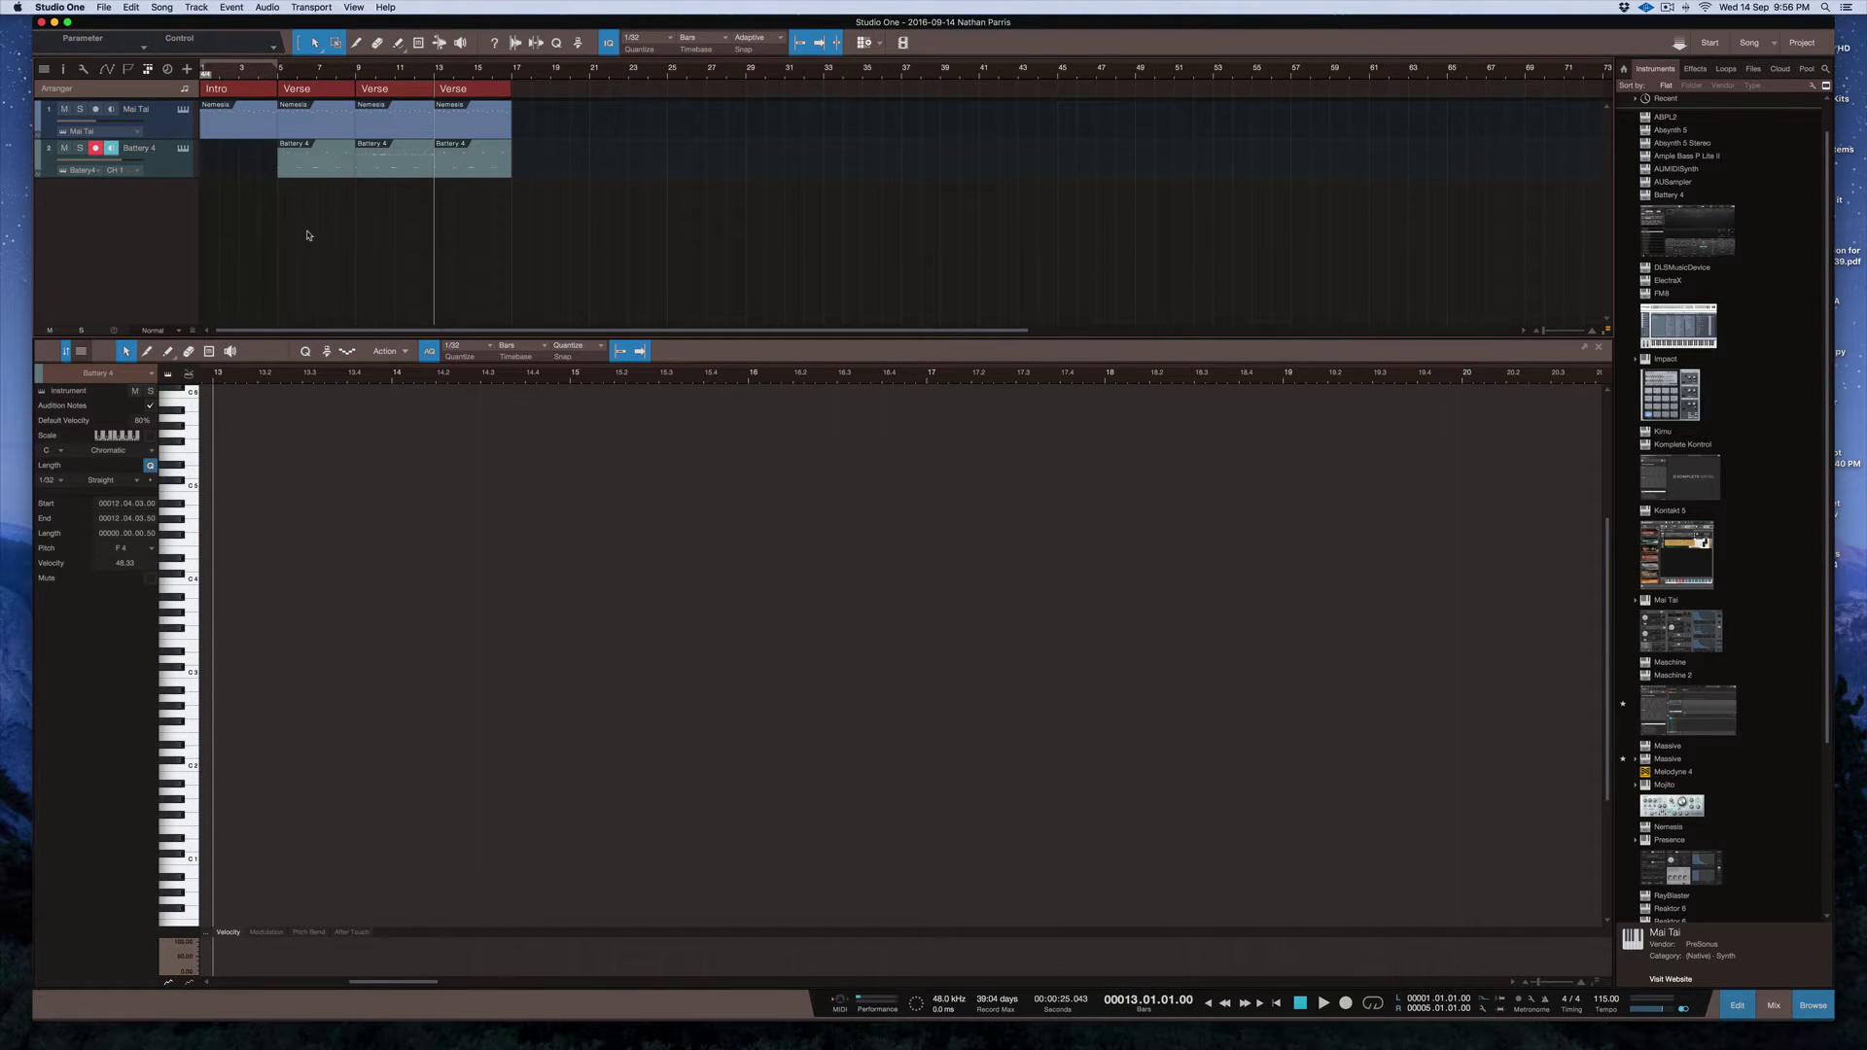
key(space)
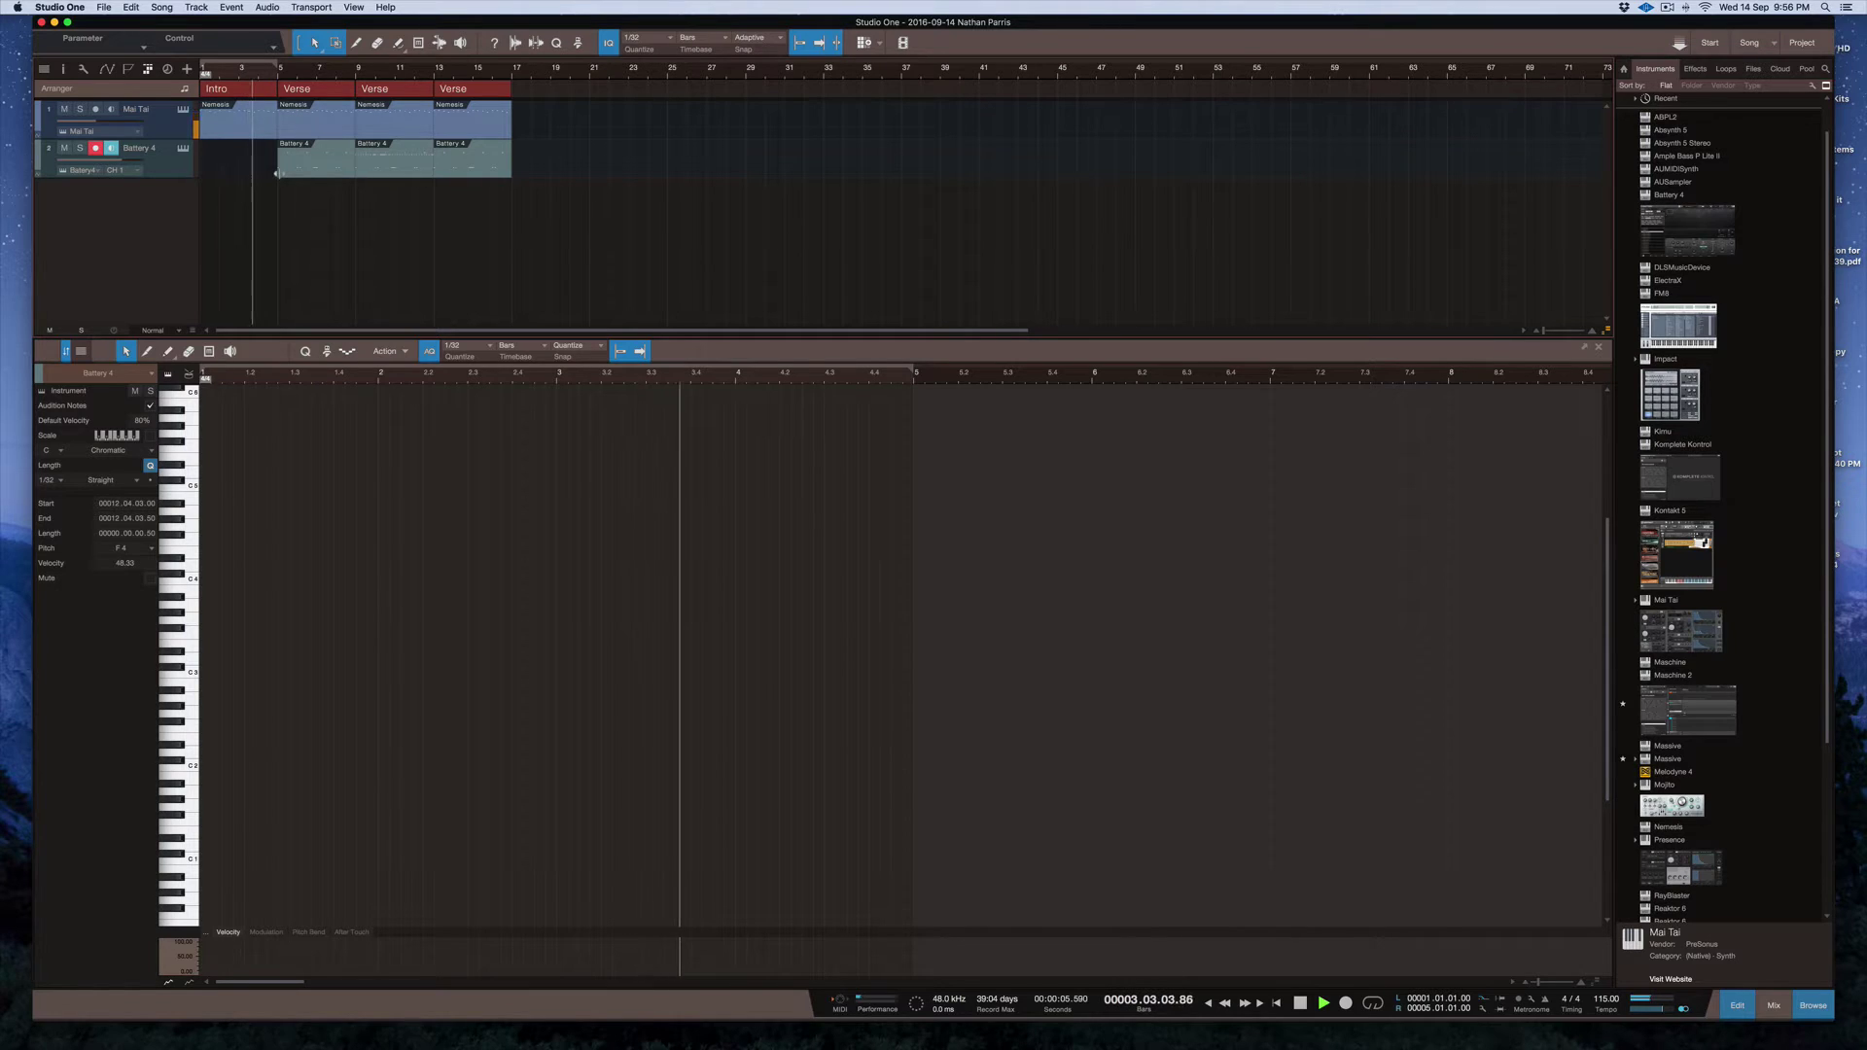
key(F3)
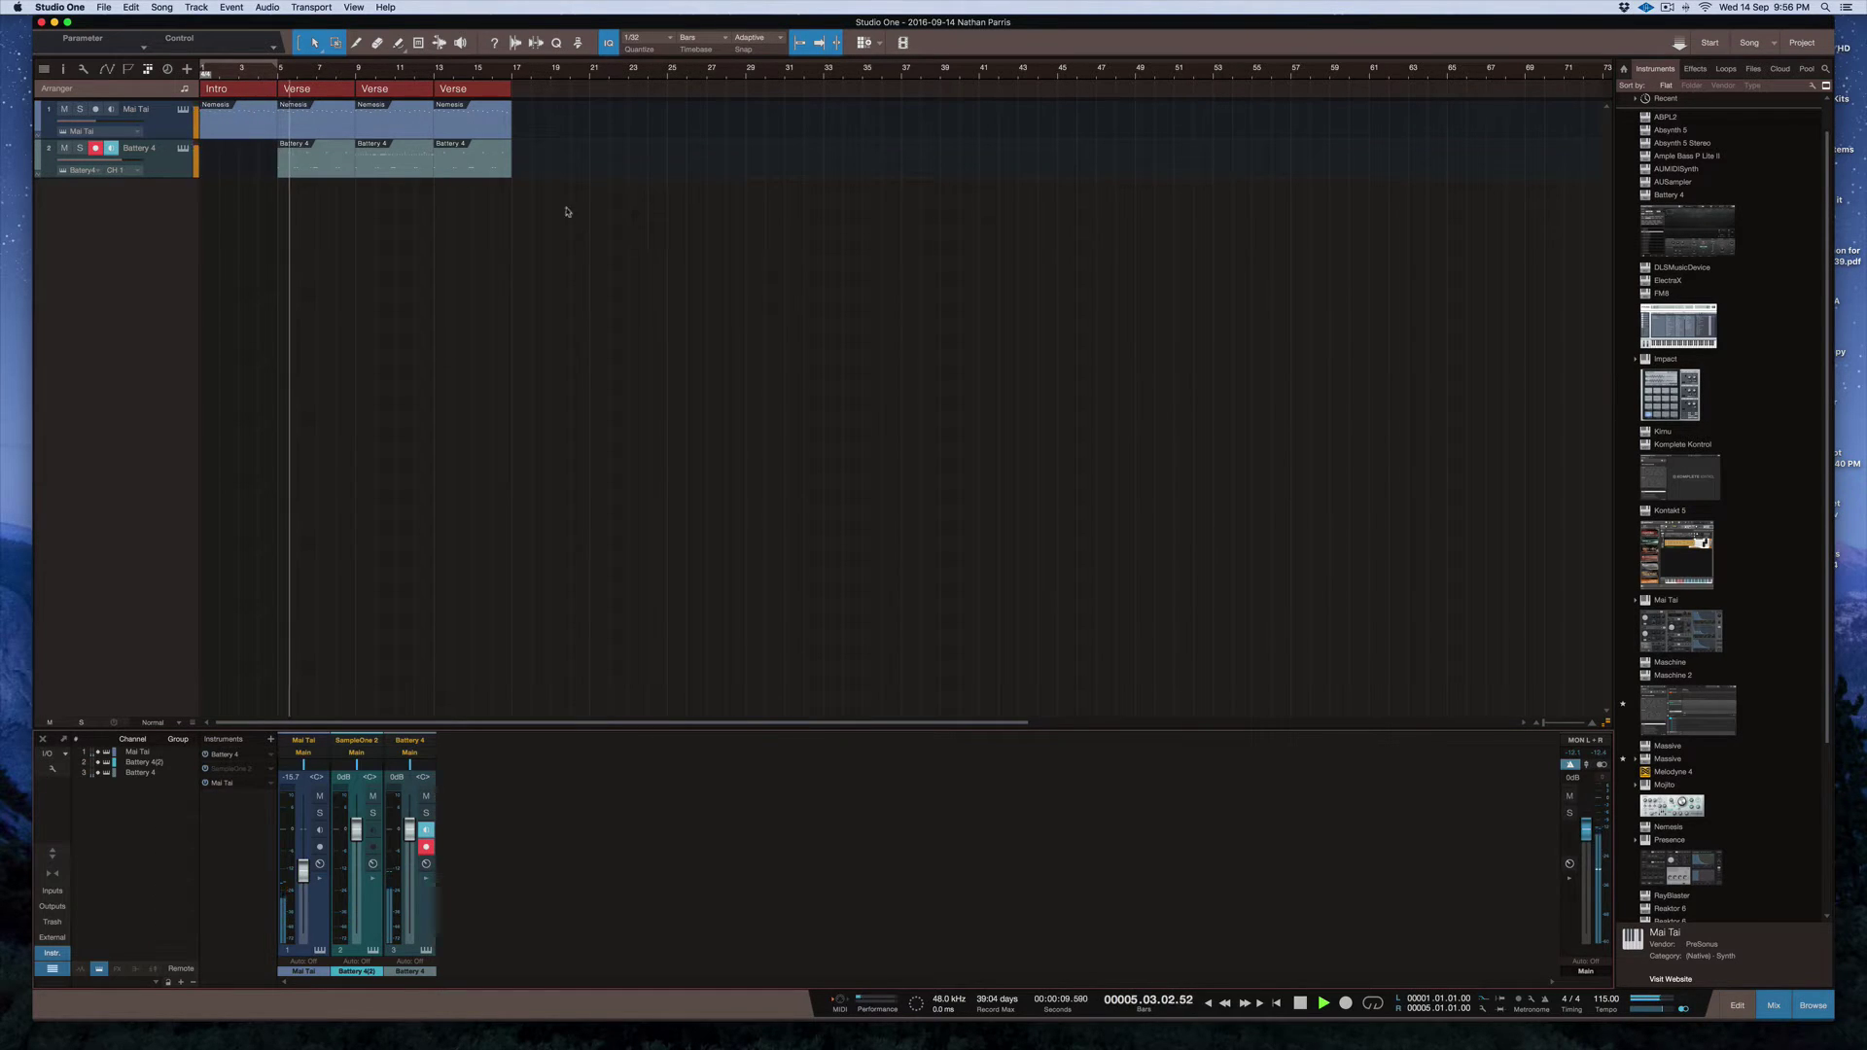
drag(95, 123, 94, 125)
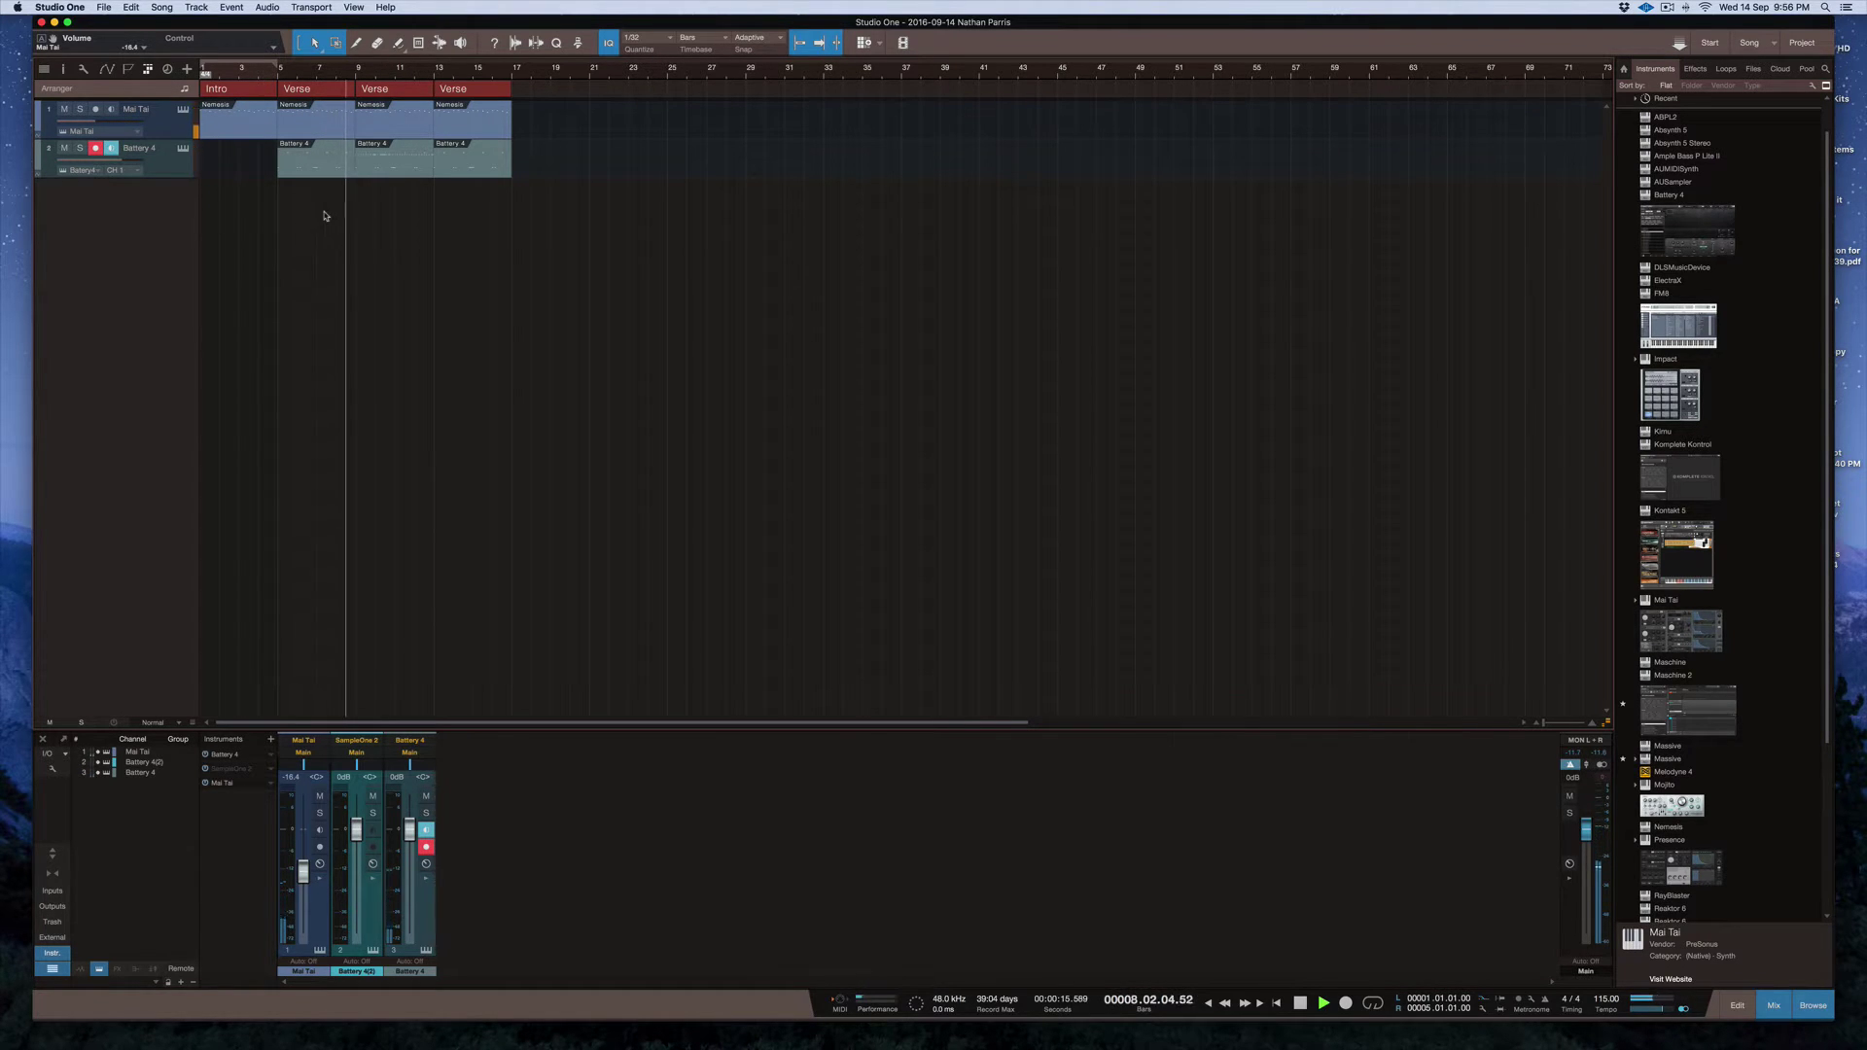
Replace the Battery 4 part in the Verse at bar 13 with a copy of the part at bar 9
click(412, 165)
double_click(413, 165)
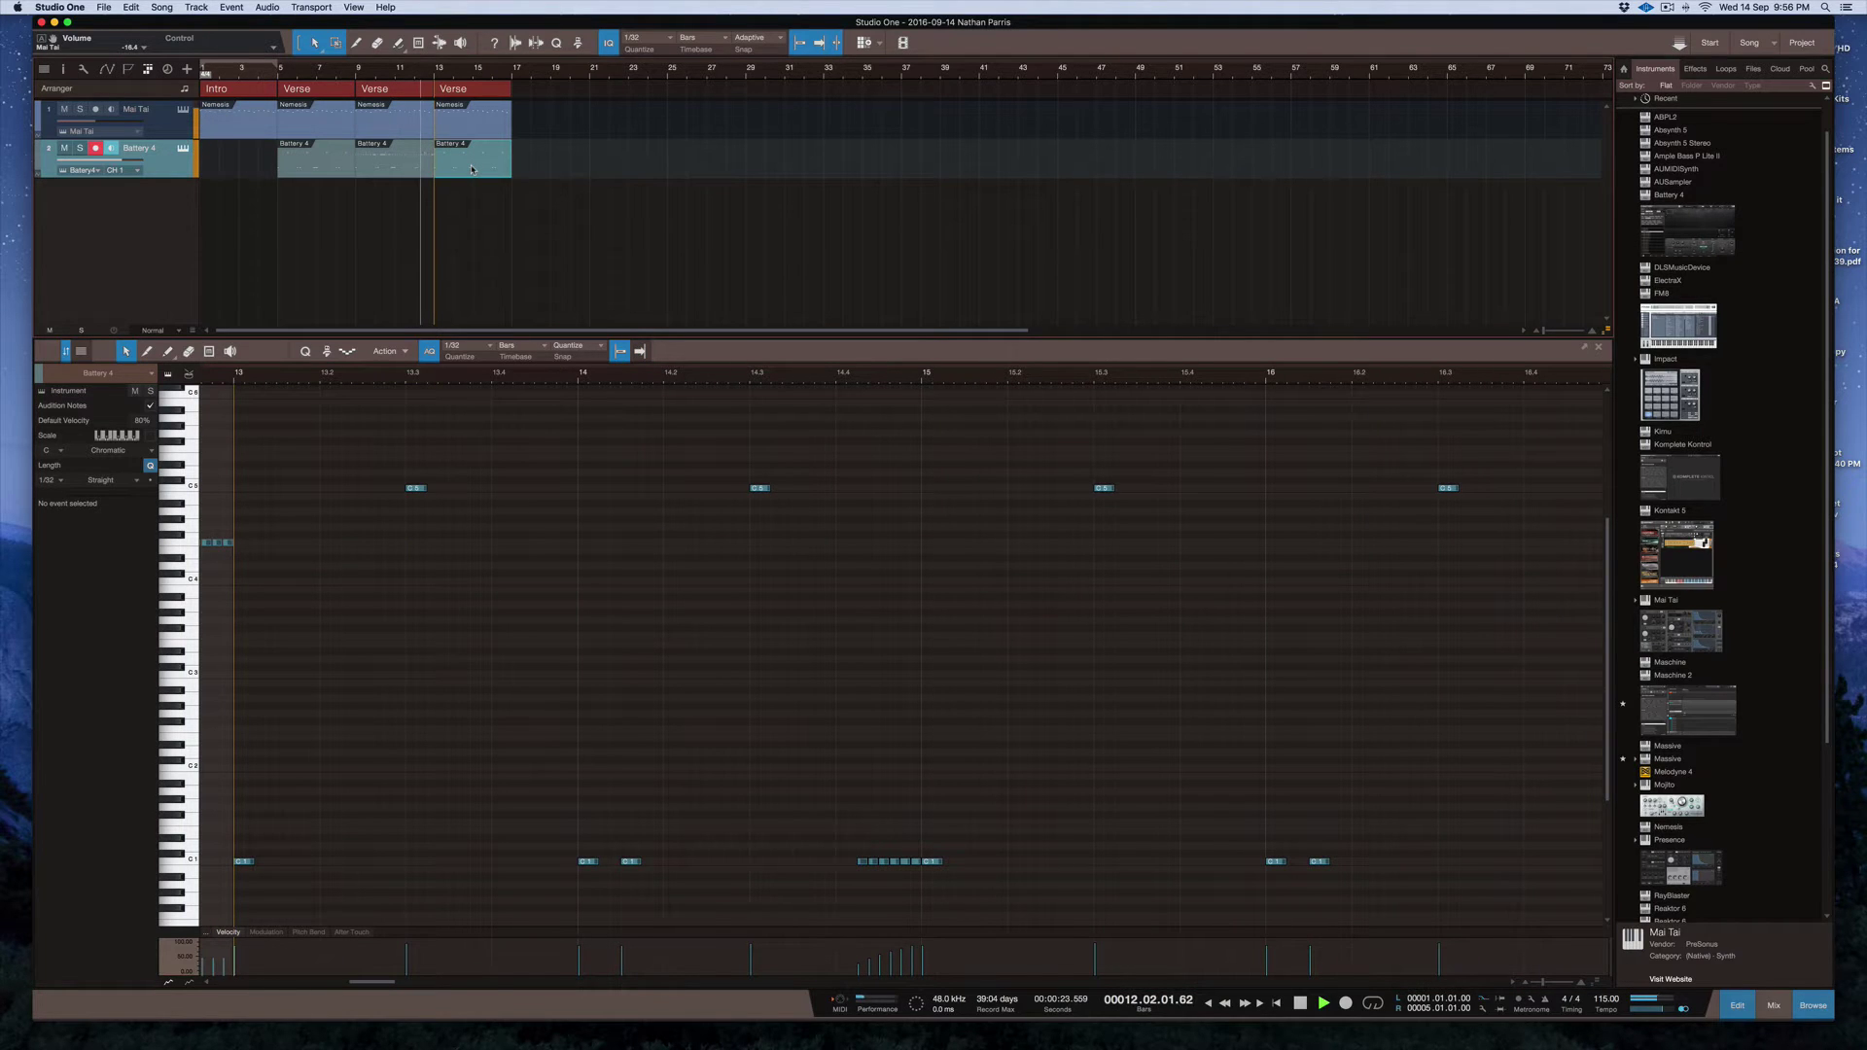
key(Delete)
drag(387, 169, 470, 171)
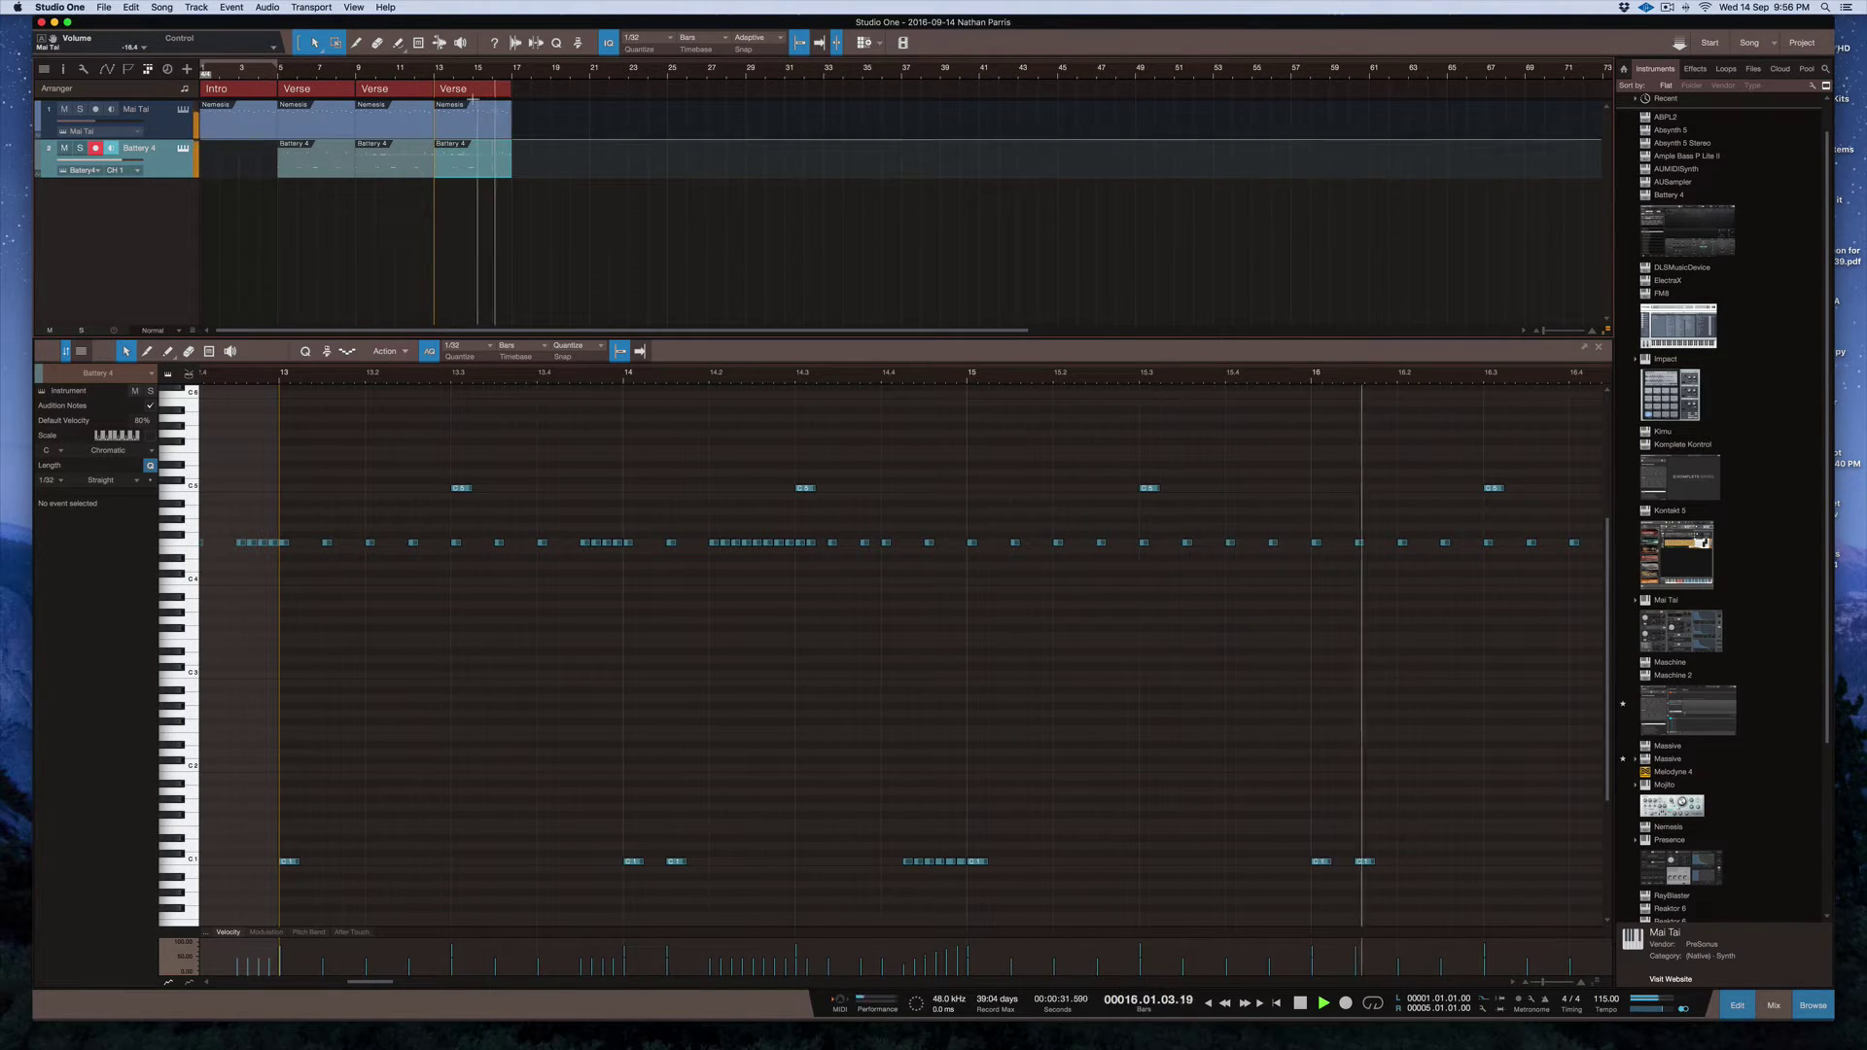
Duplicate the last Verse section with its parts to bar 17, show the mixer and stop playback
drag(473, 90, 549, 95)
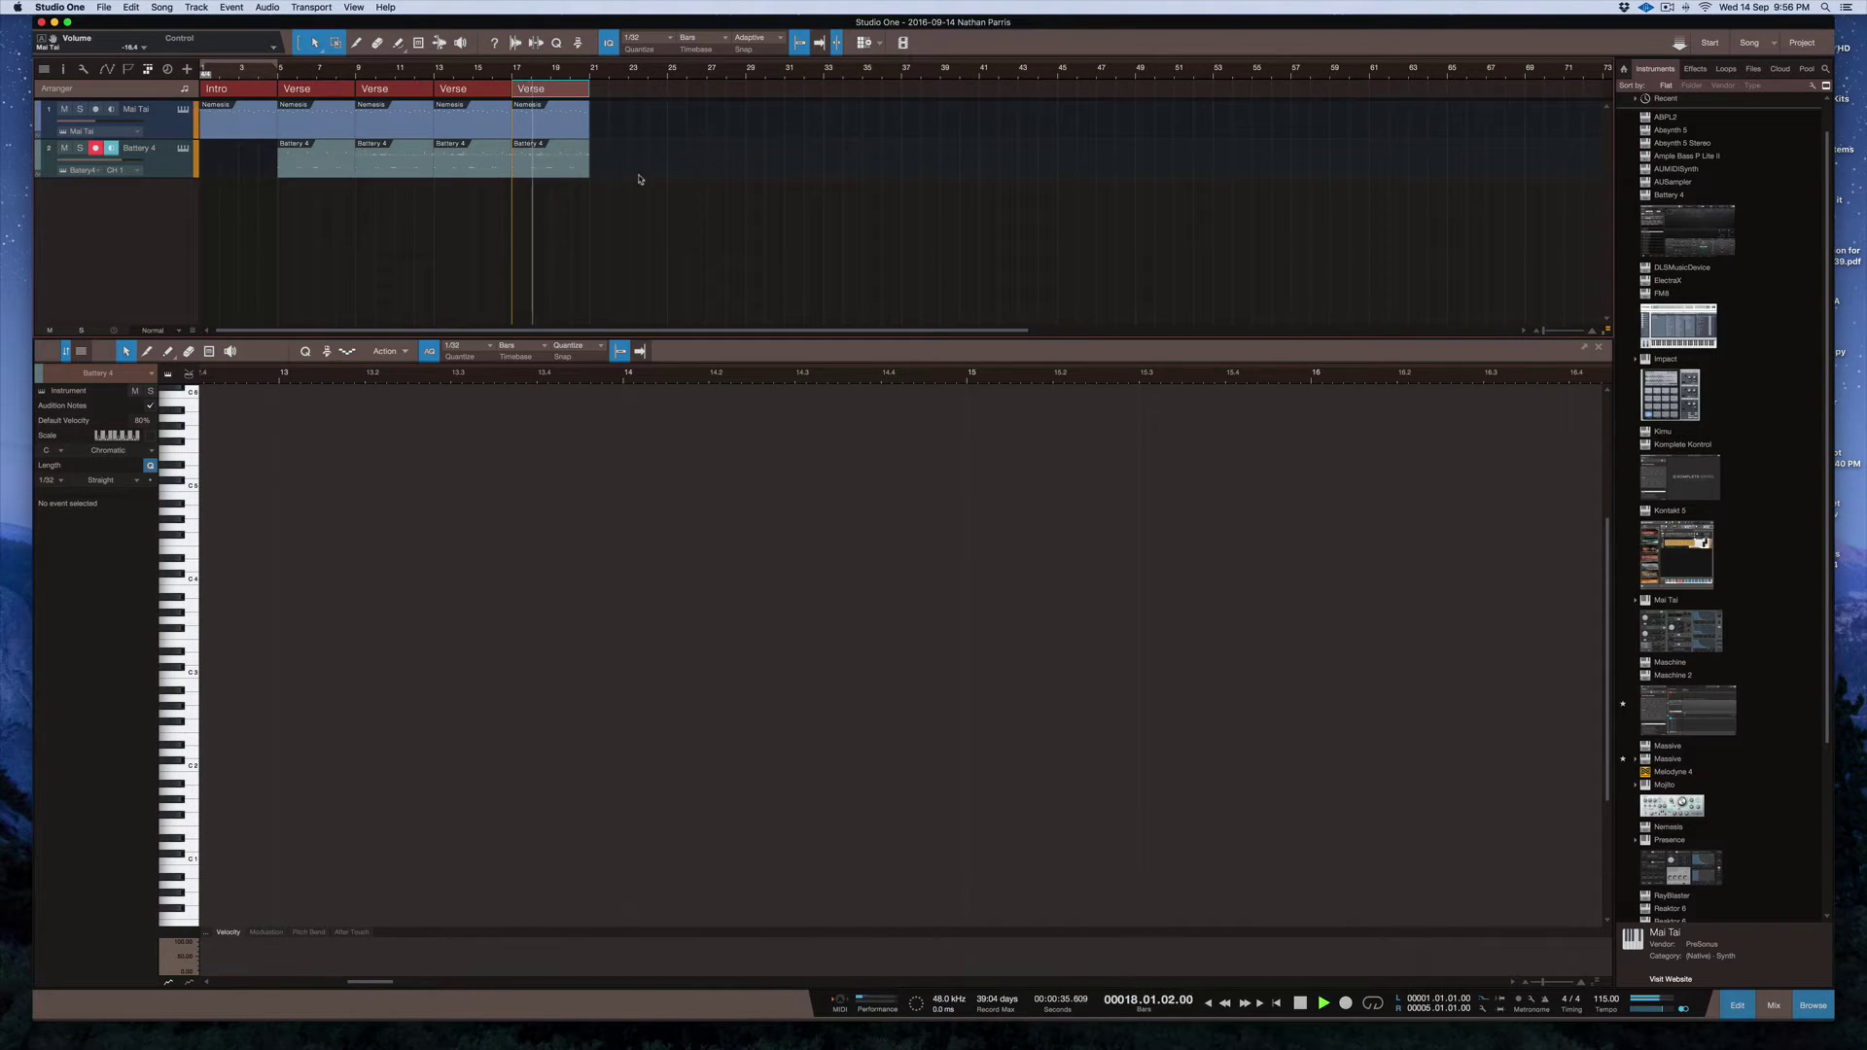
click(555, 172)
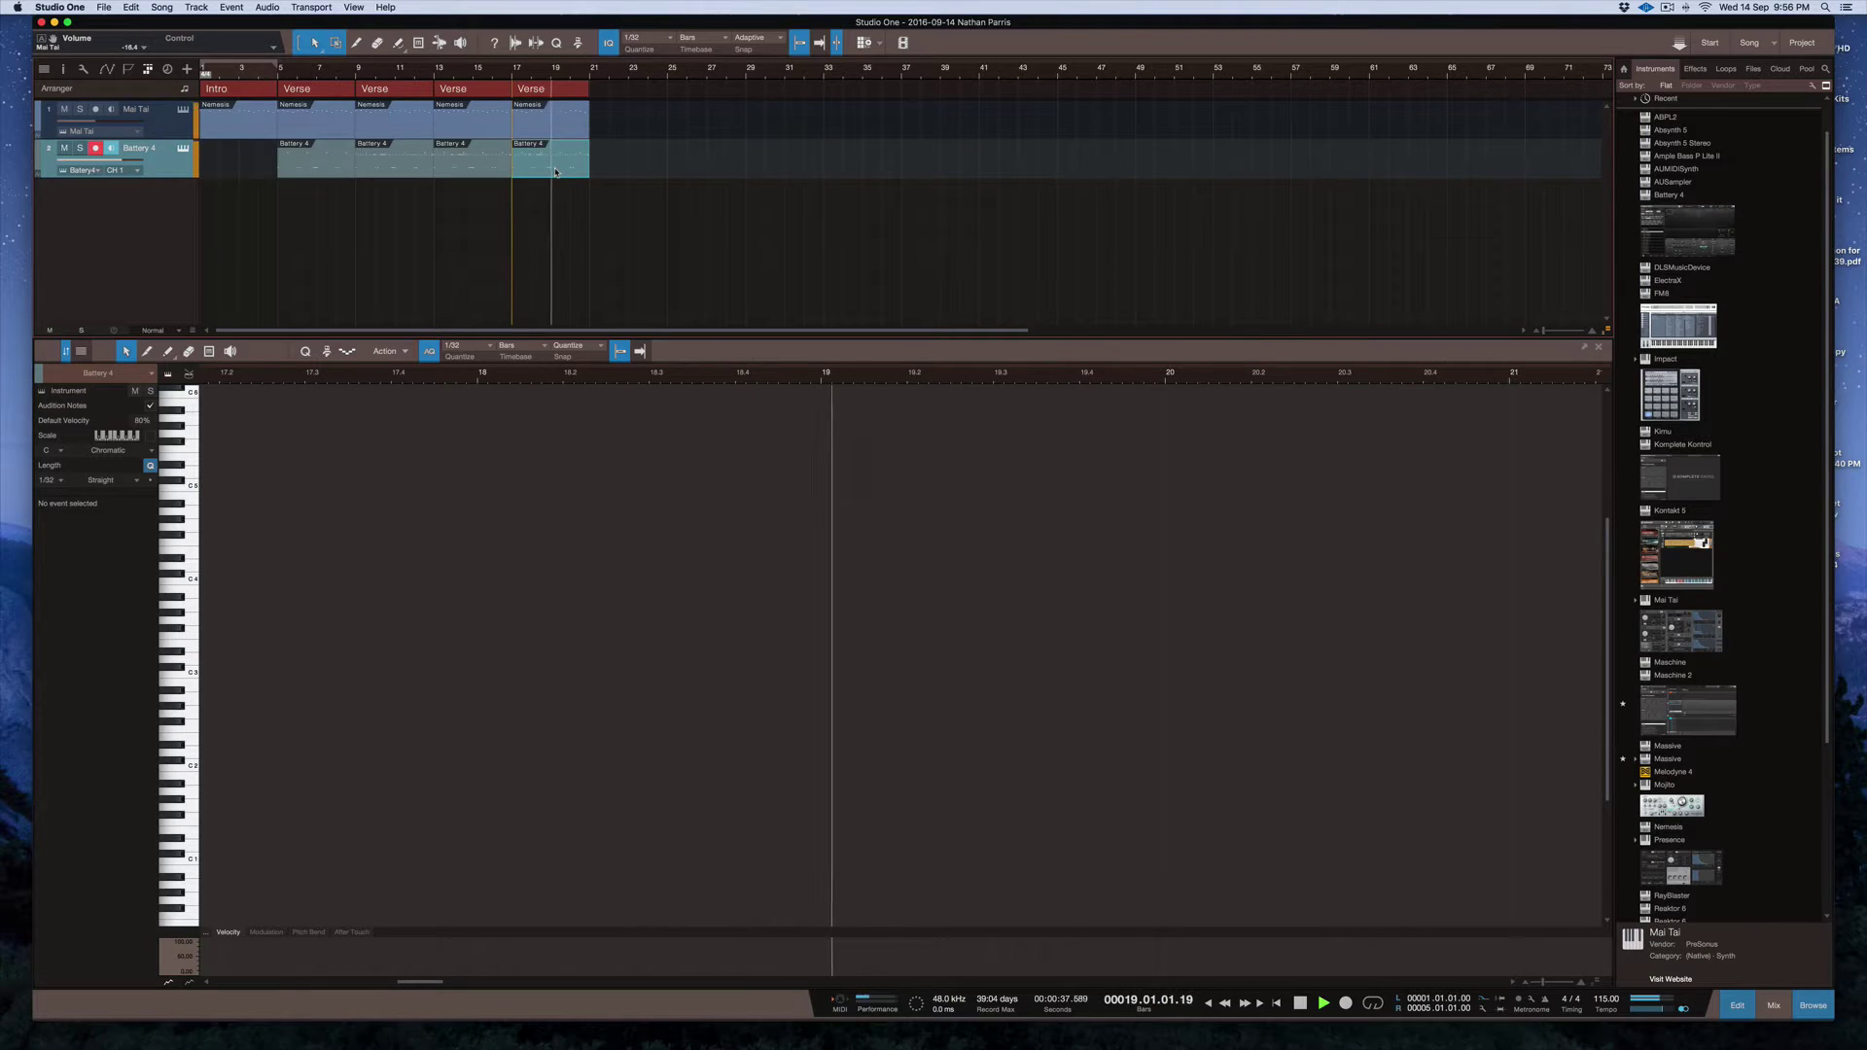
key(F3)
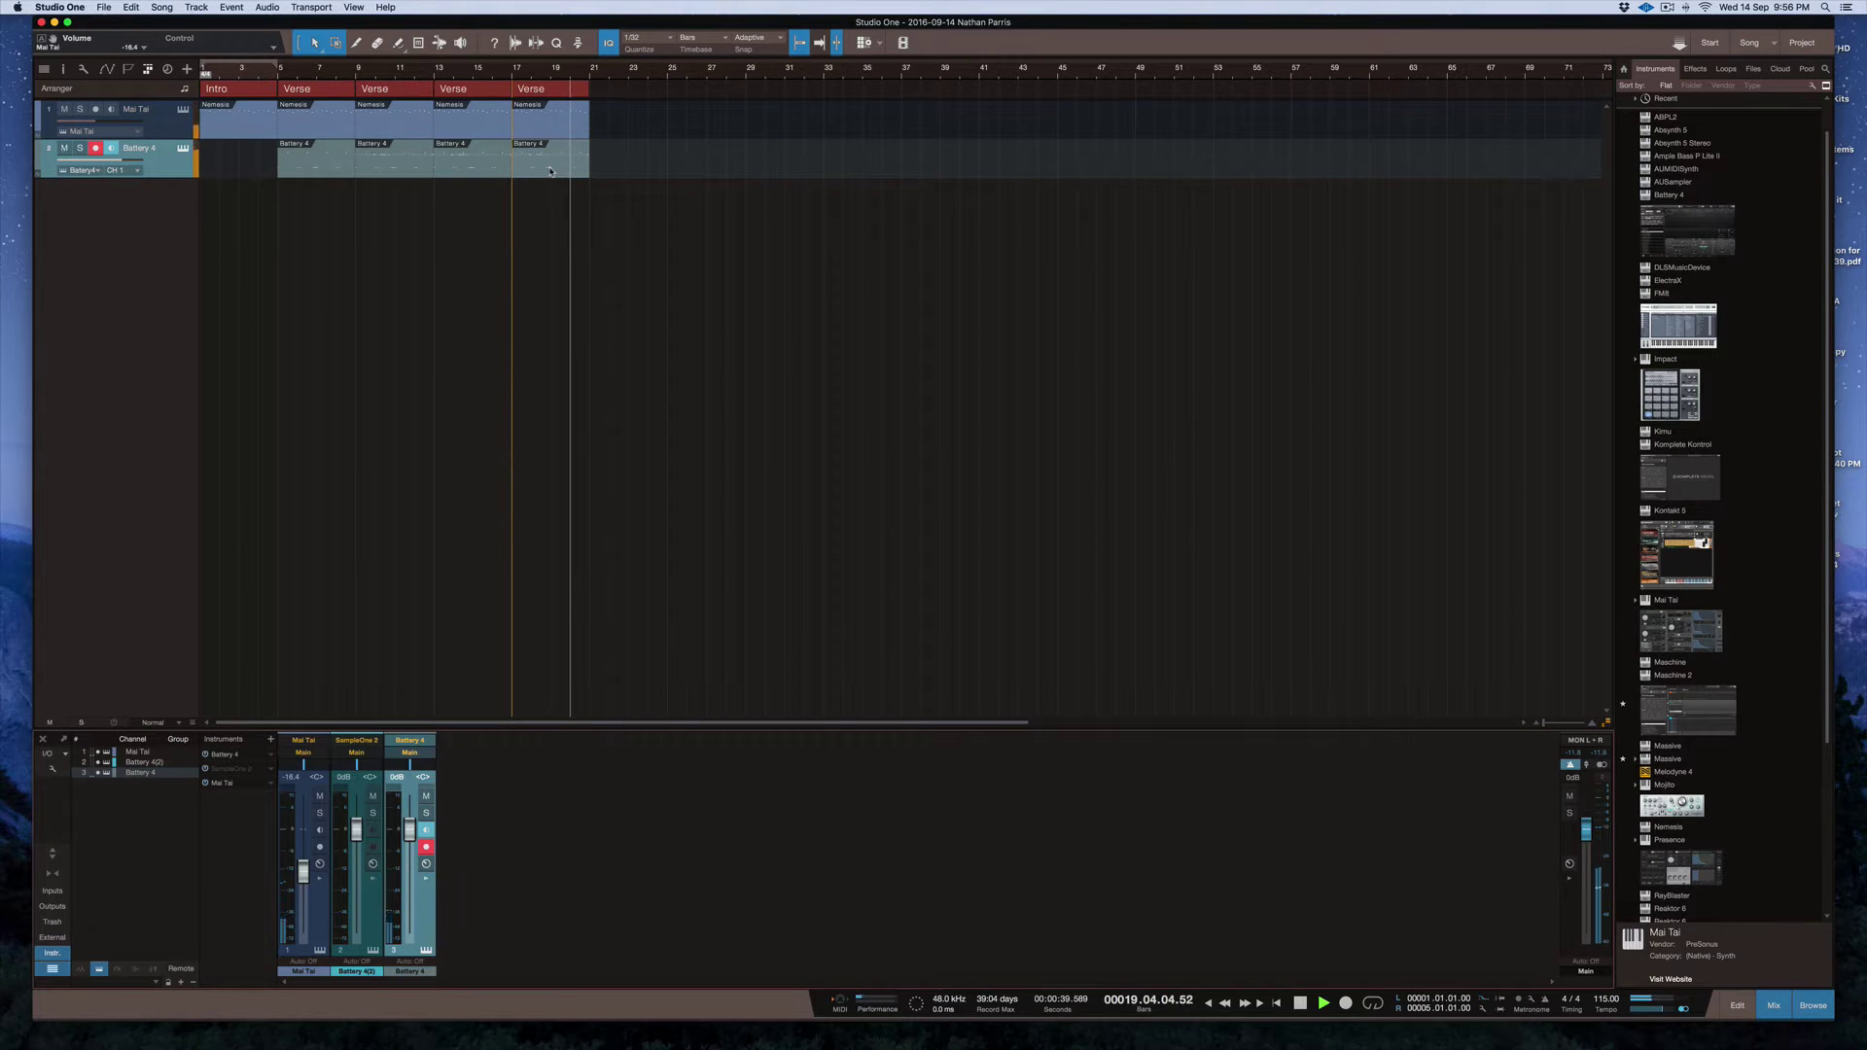
key(space)
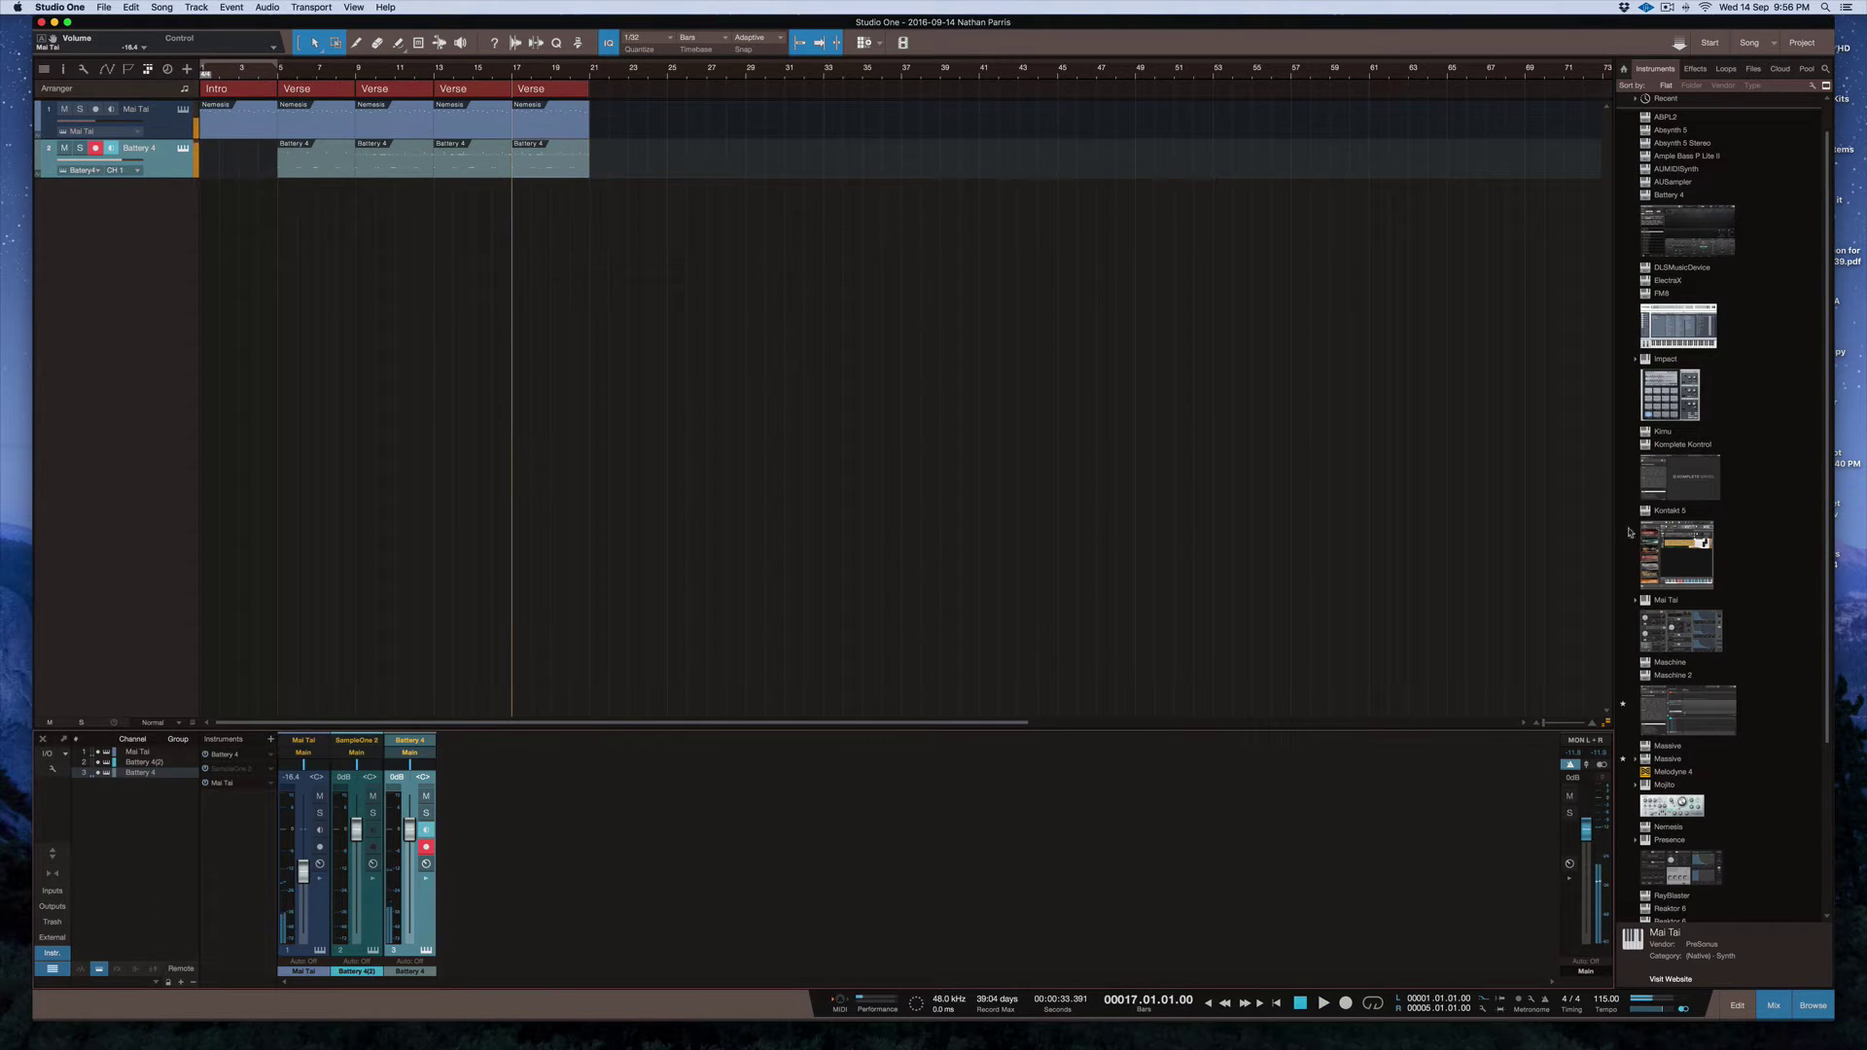
Search the instruments for "Brass" and look through the matching presets as far as Brass Lead
click(1825, 69)
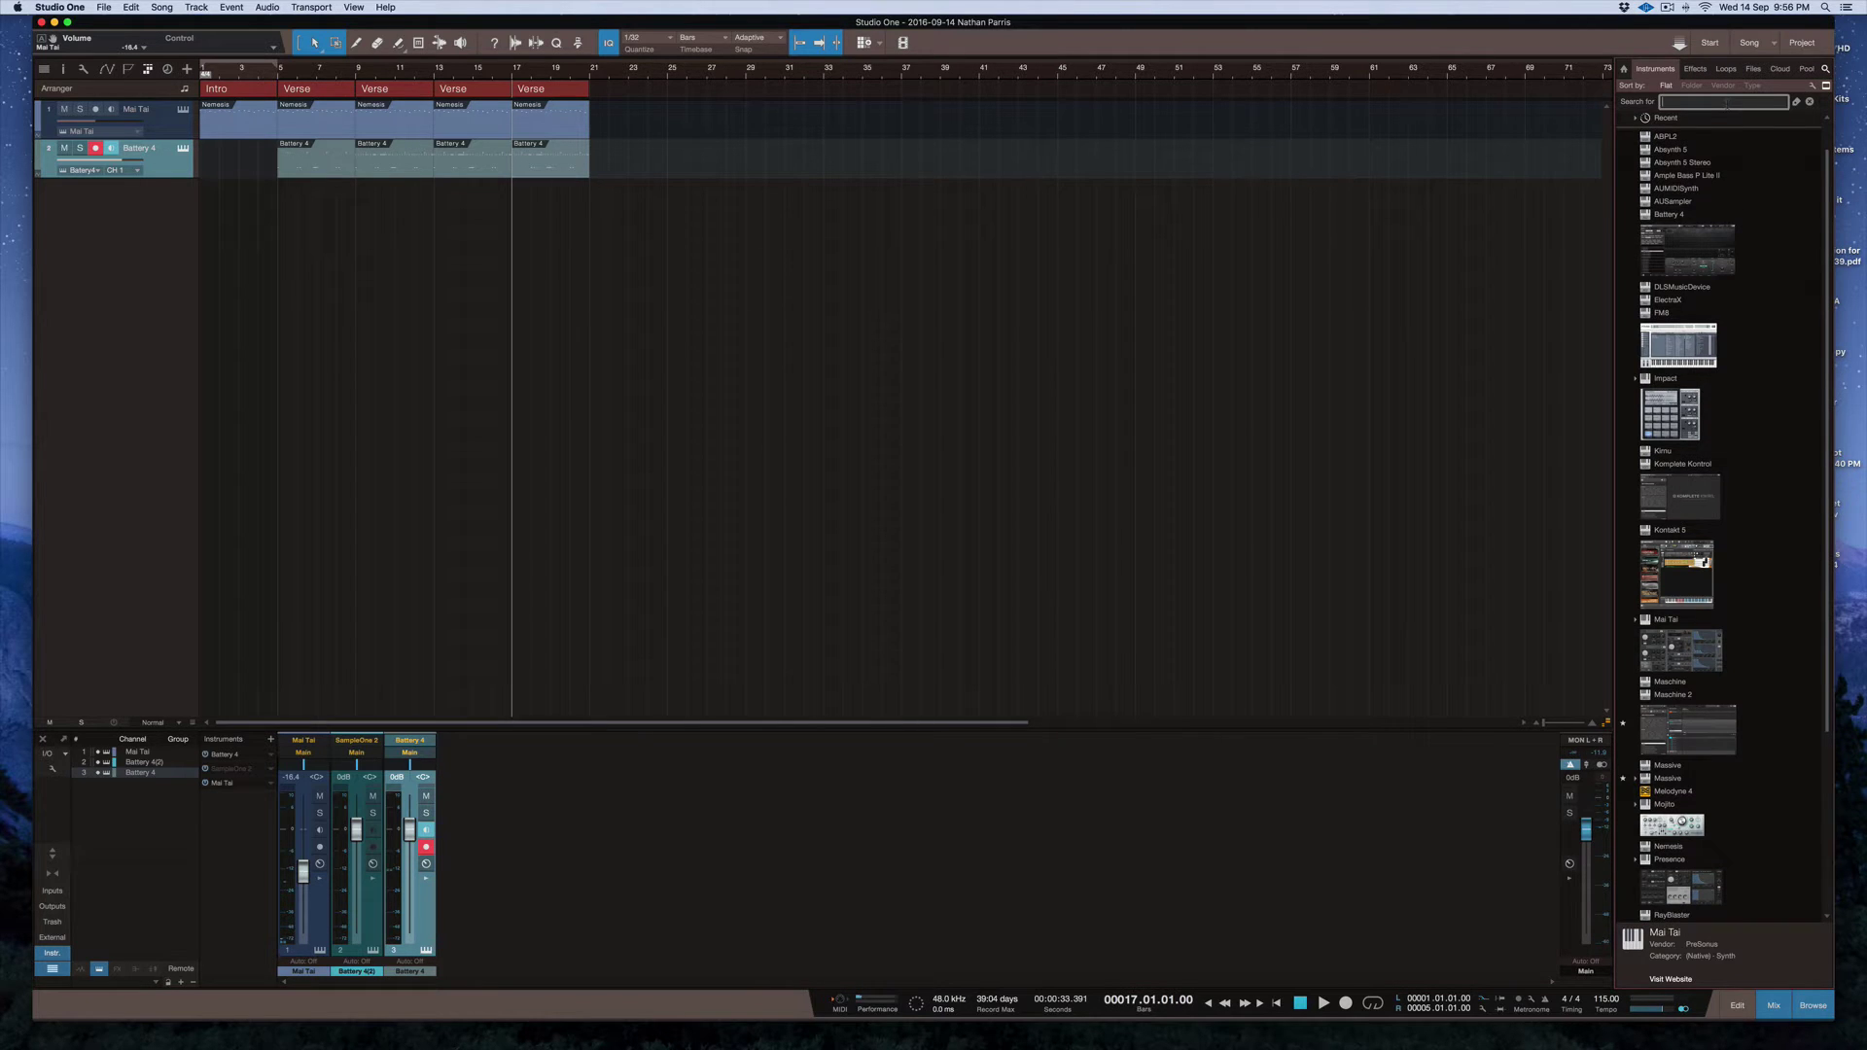
text(Brass)
key(Return)
click(1669, 157)
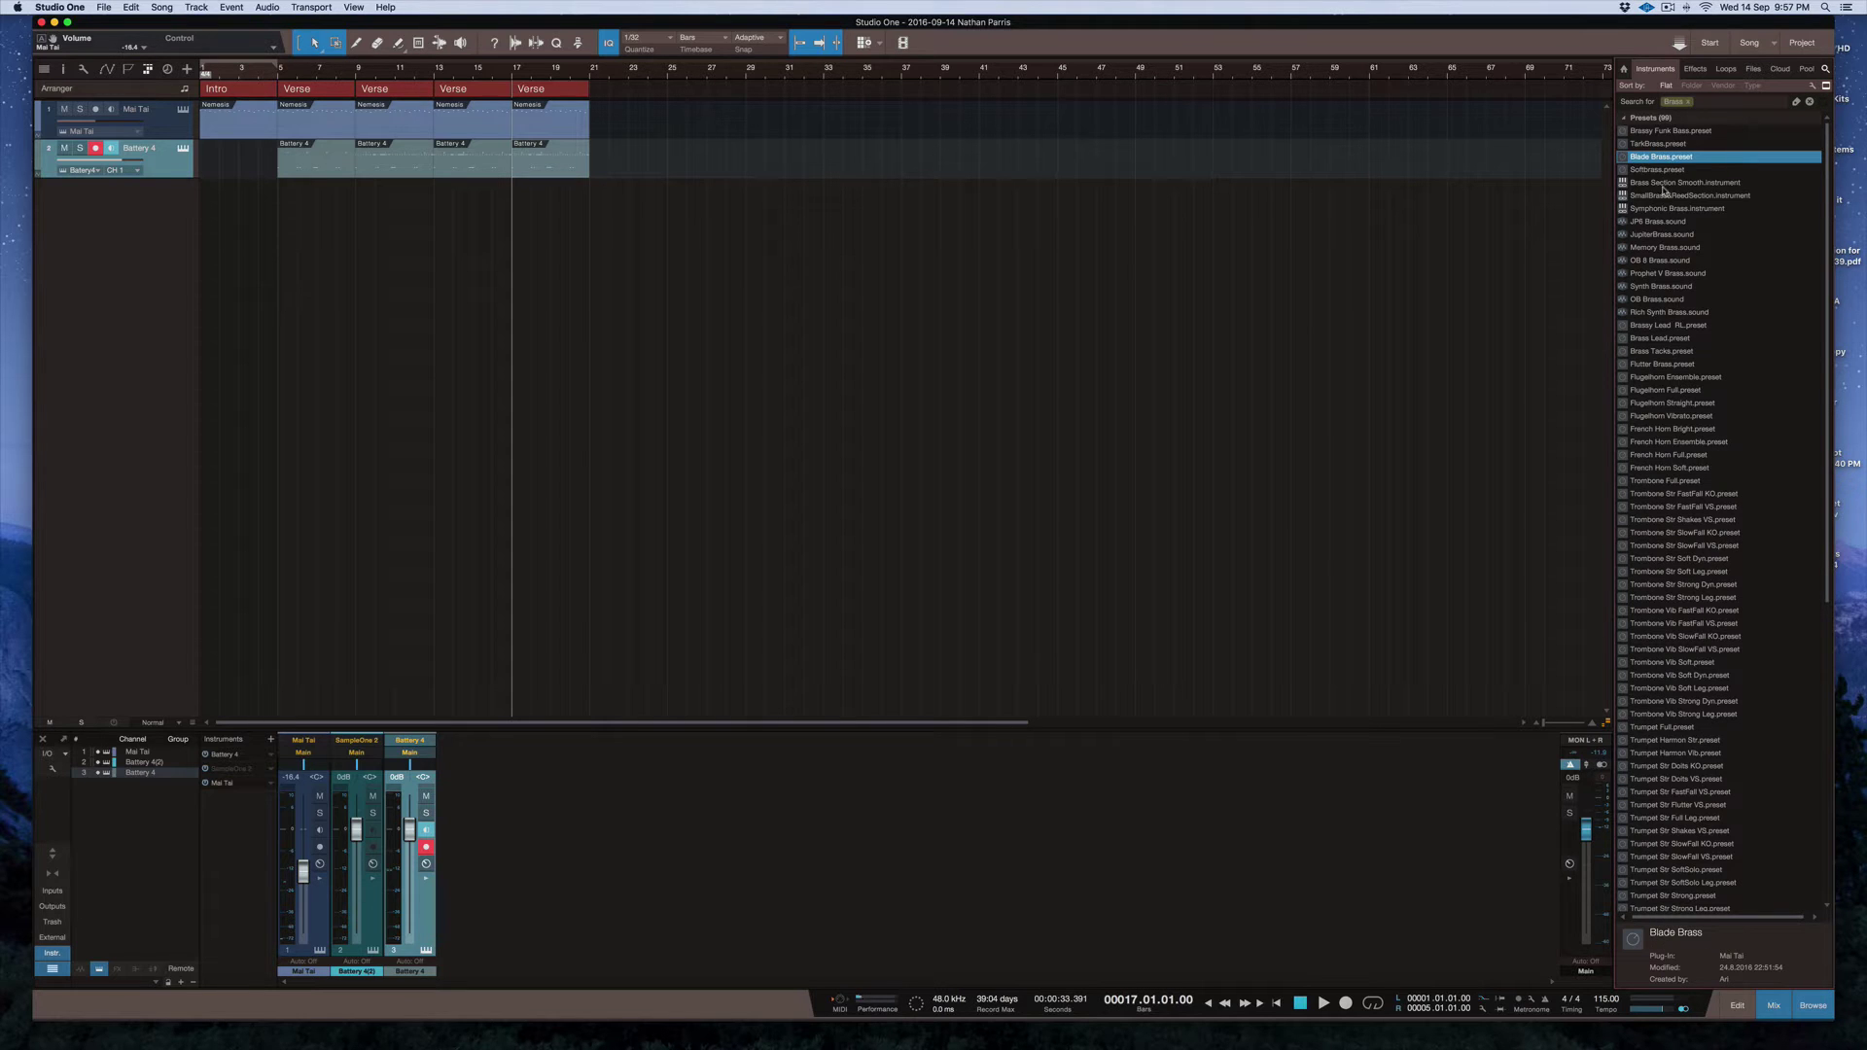
click(1662, 184)
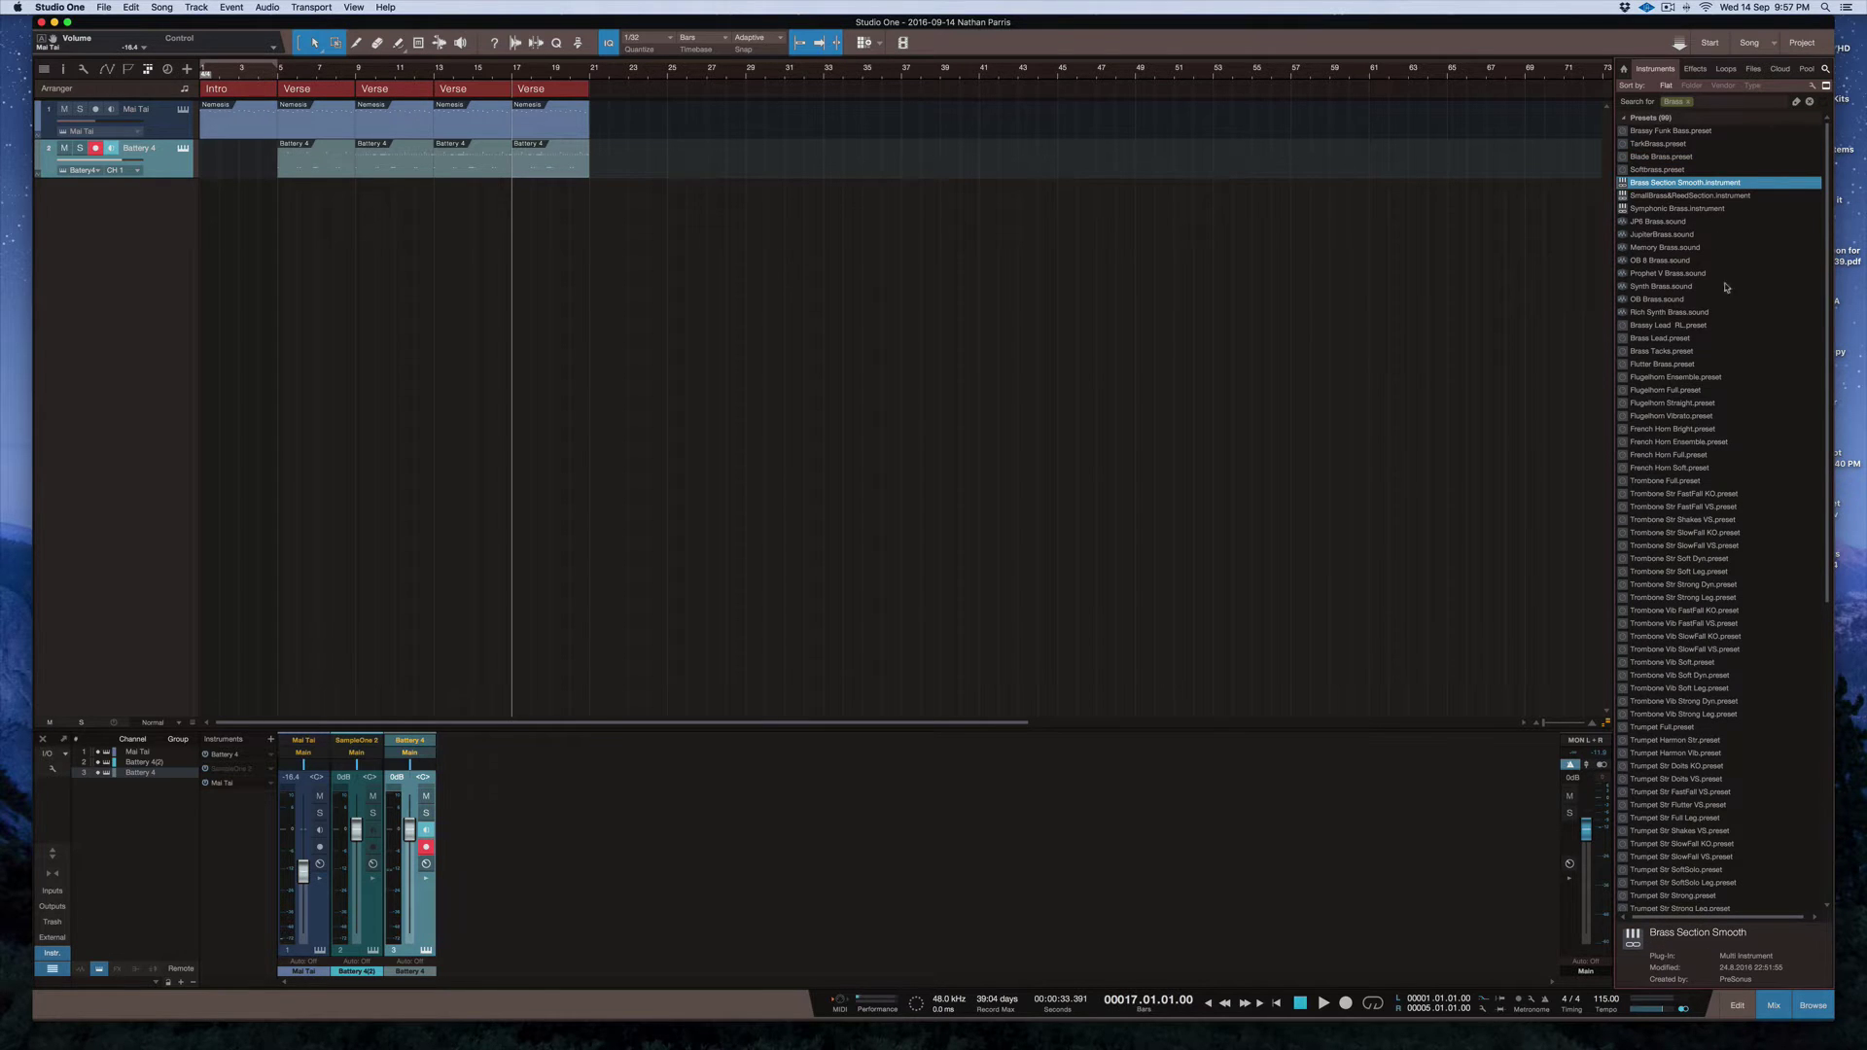
click(1648, 275)
click(1650, 340)
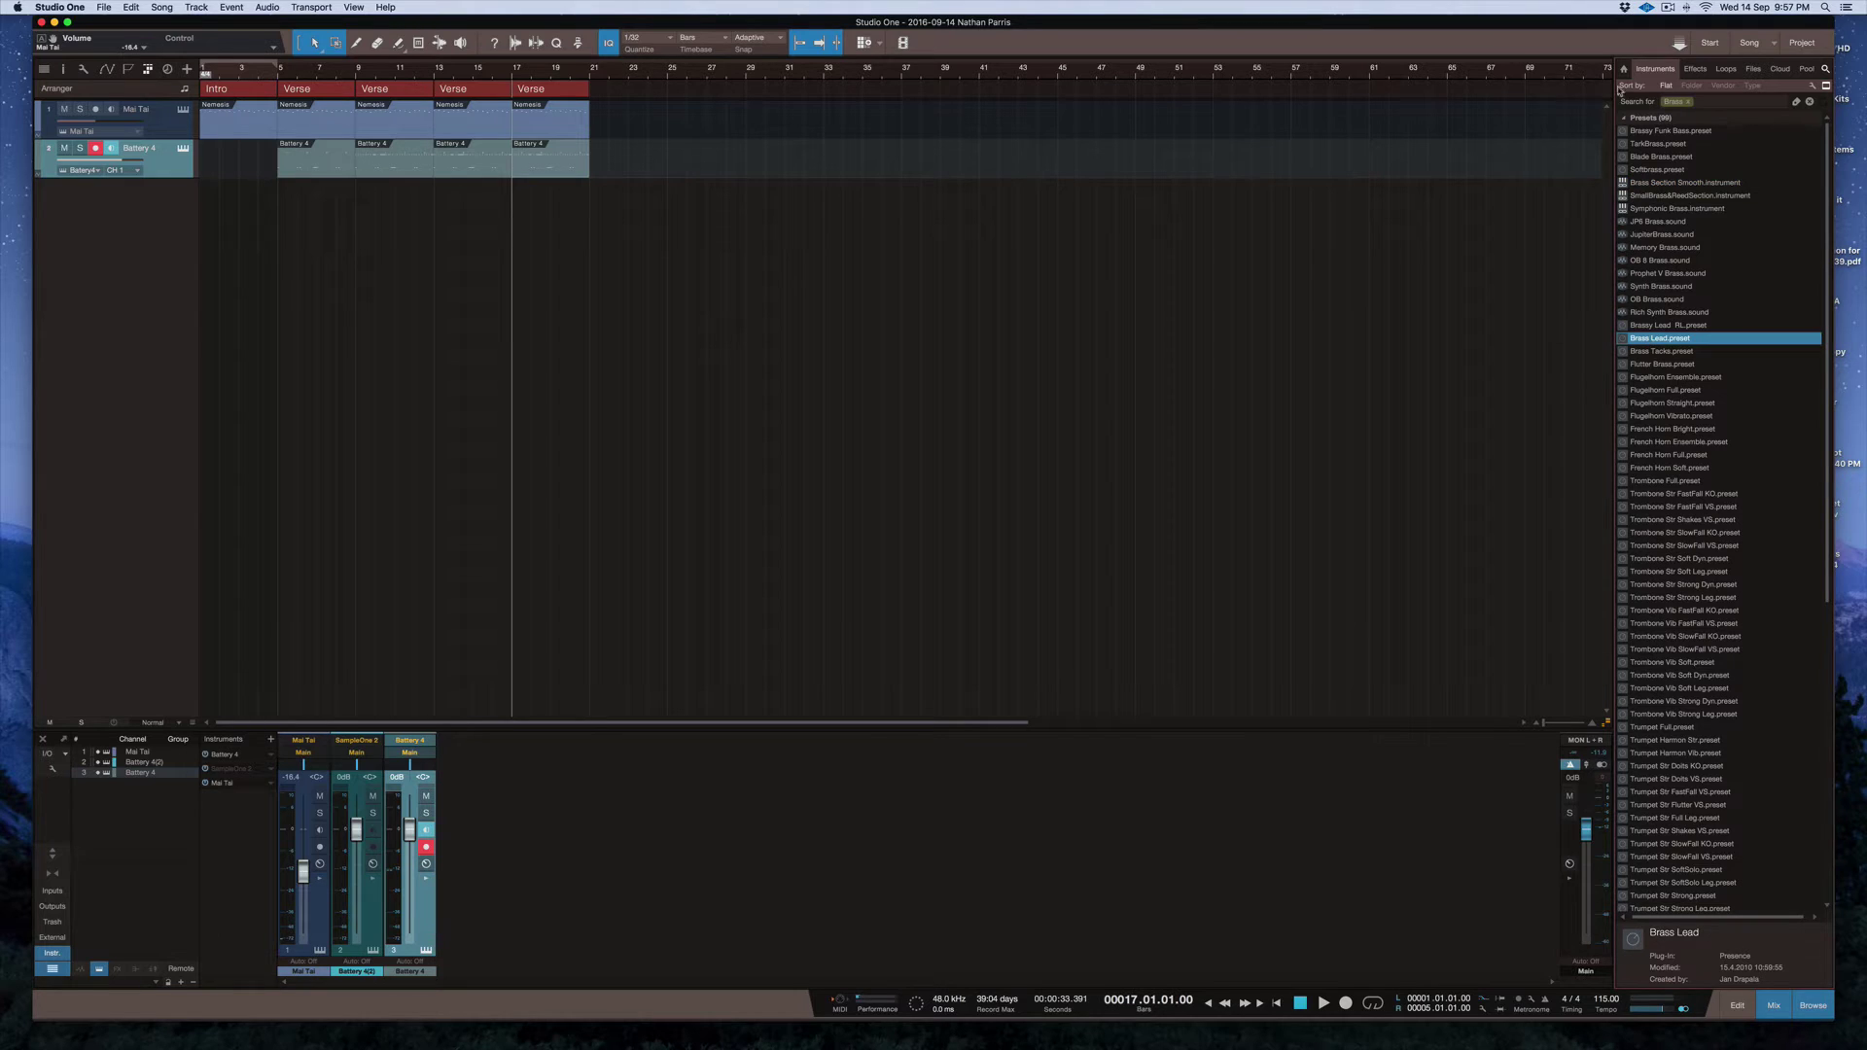
Create a new instrument track from the Brass Lead preset and lower the Presence volume
drag(1670, 344, 109, 228)
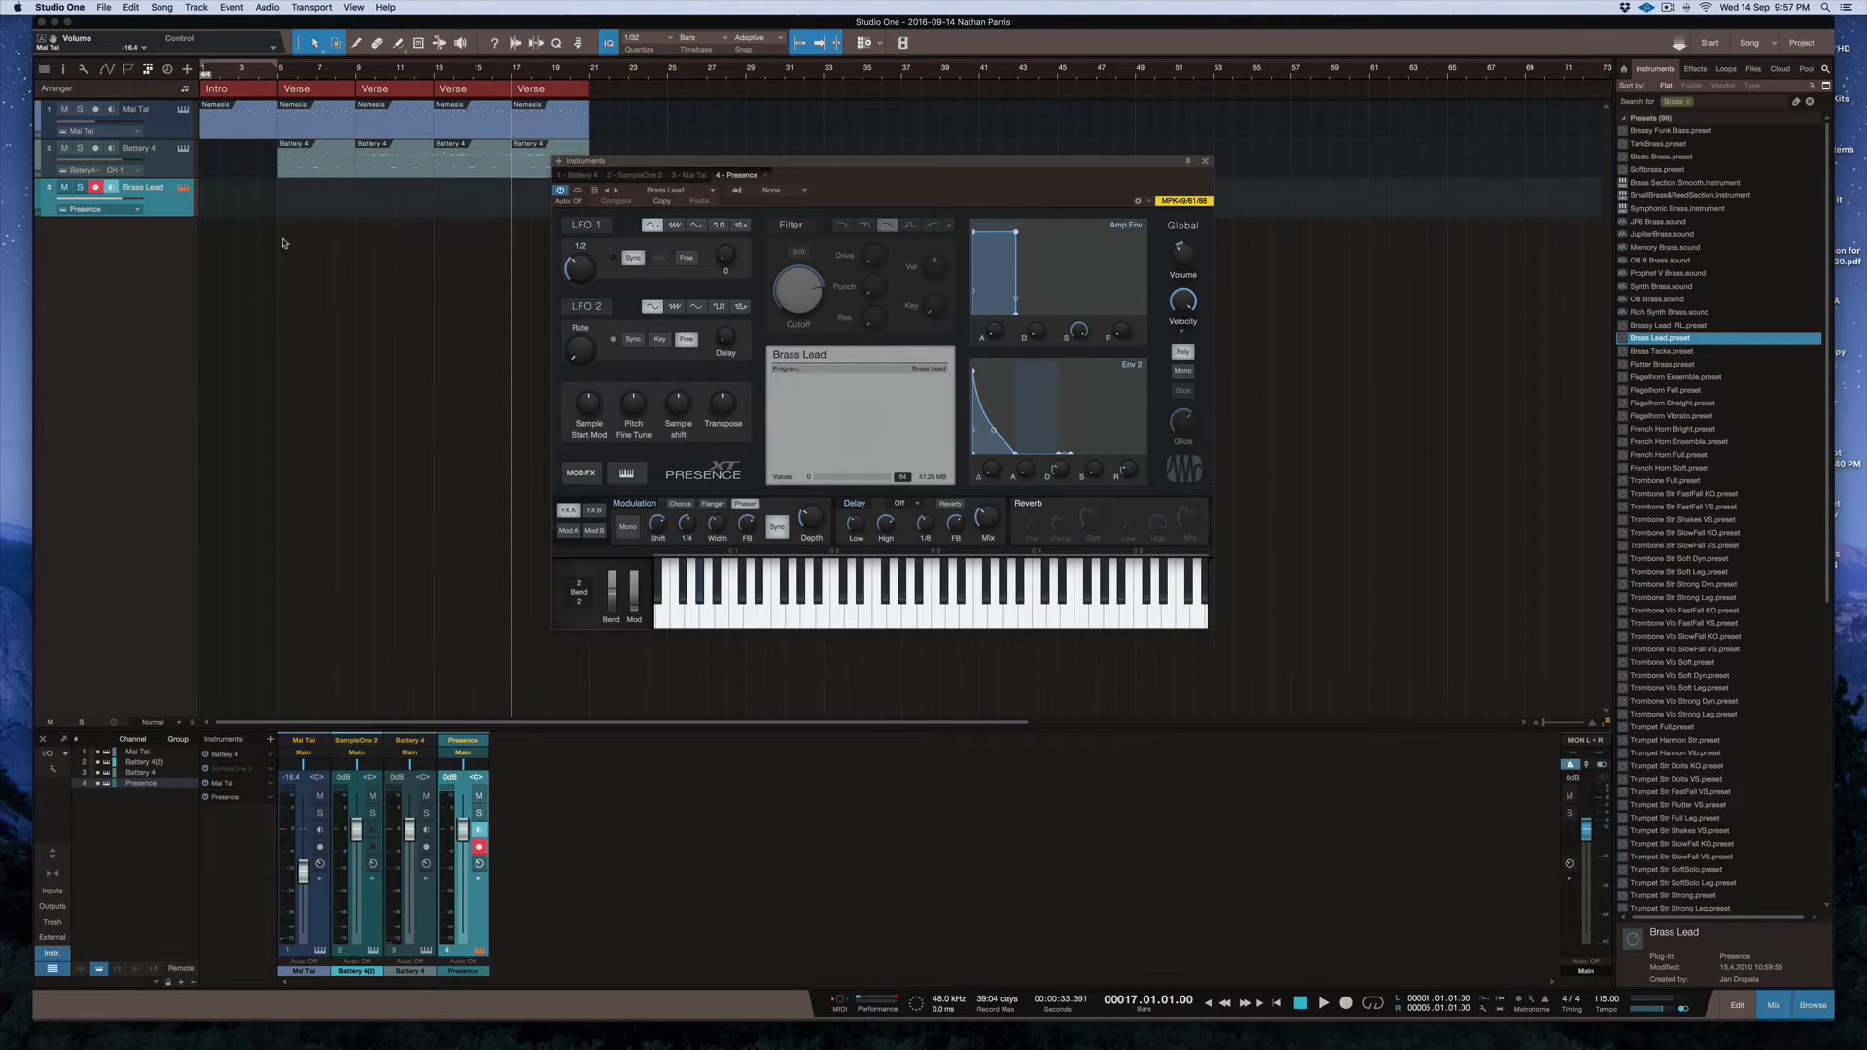
drag(1181, 253, 1180, 267)
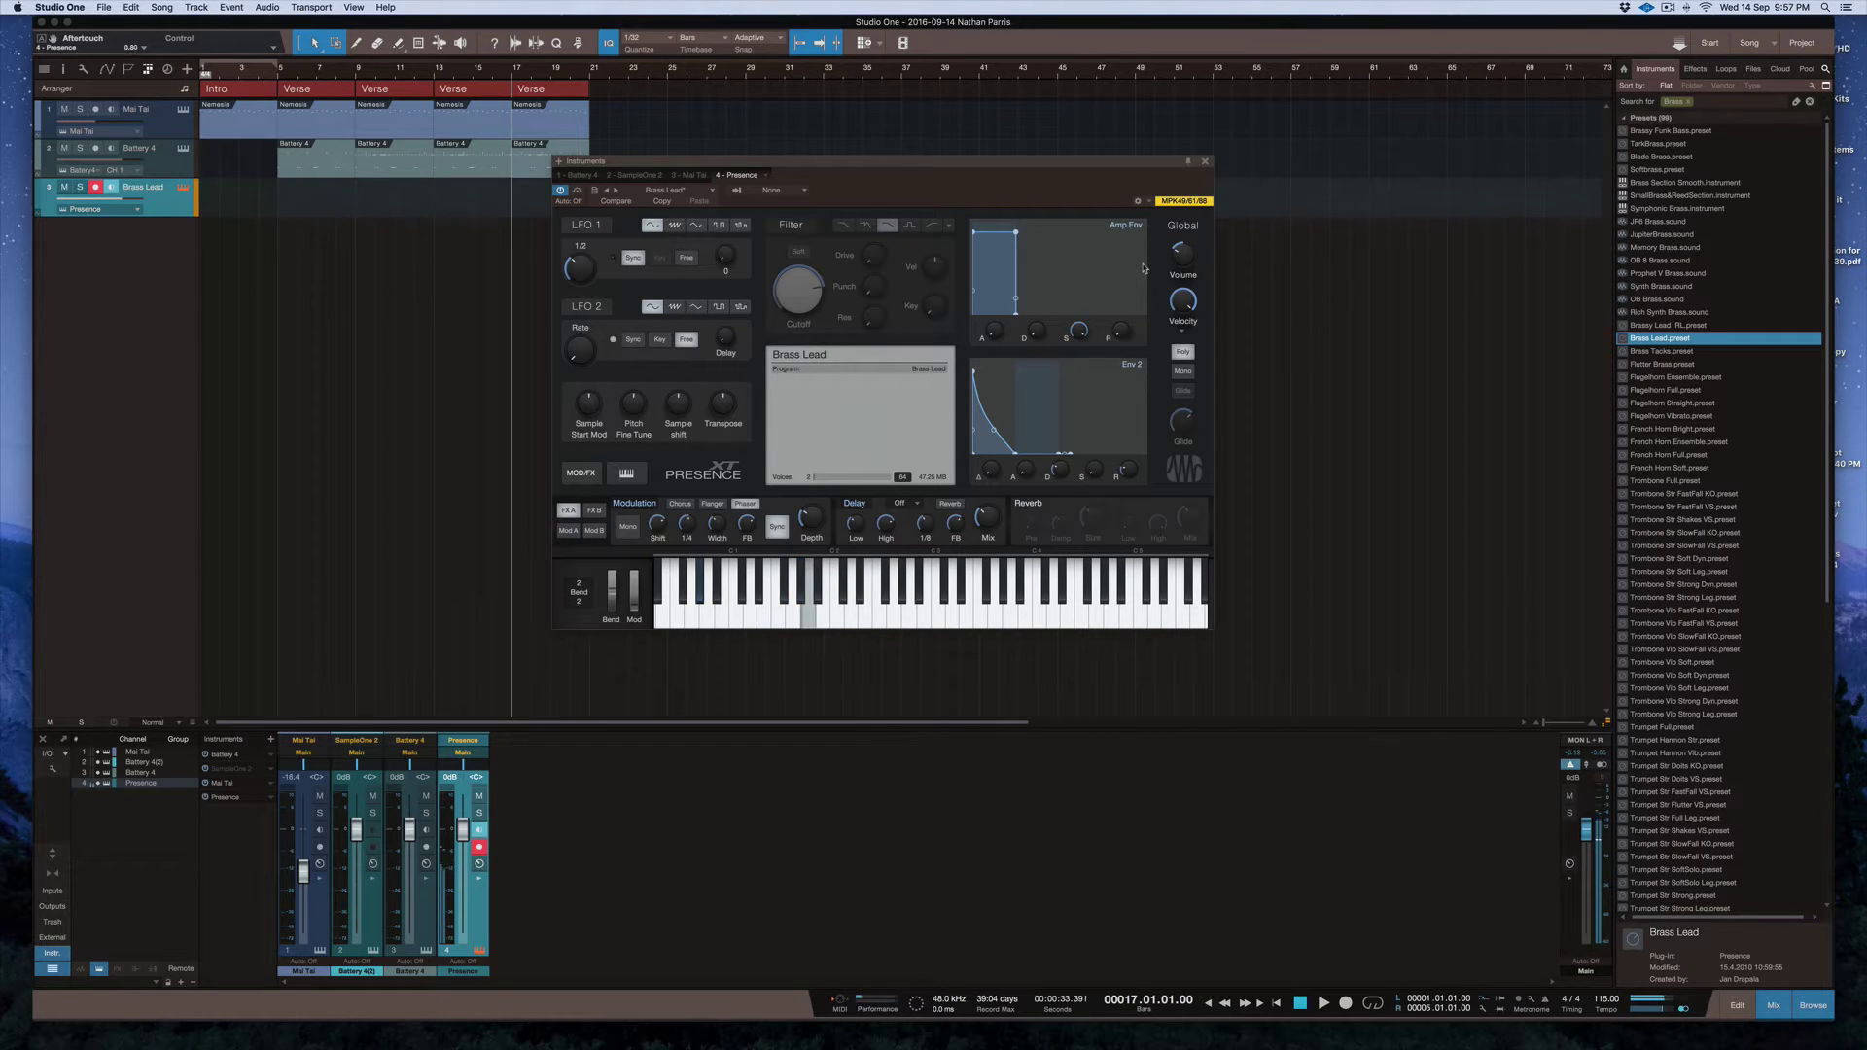
click(1205, 162)
Load the Brass Tacks preset onto the Brass Lead track in place of the current sound and lower its Presence volume
drag(1671, 356, 128, 204)
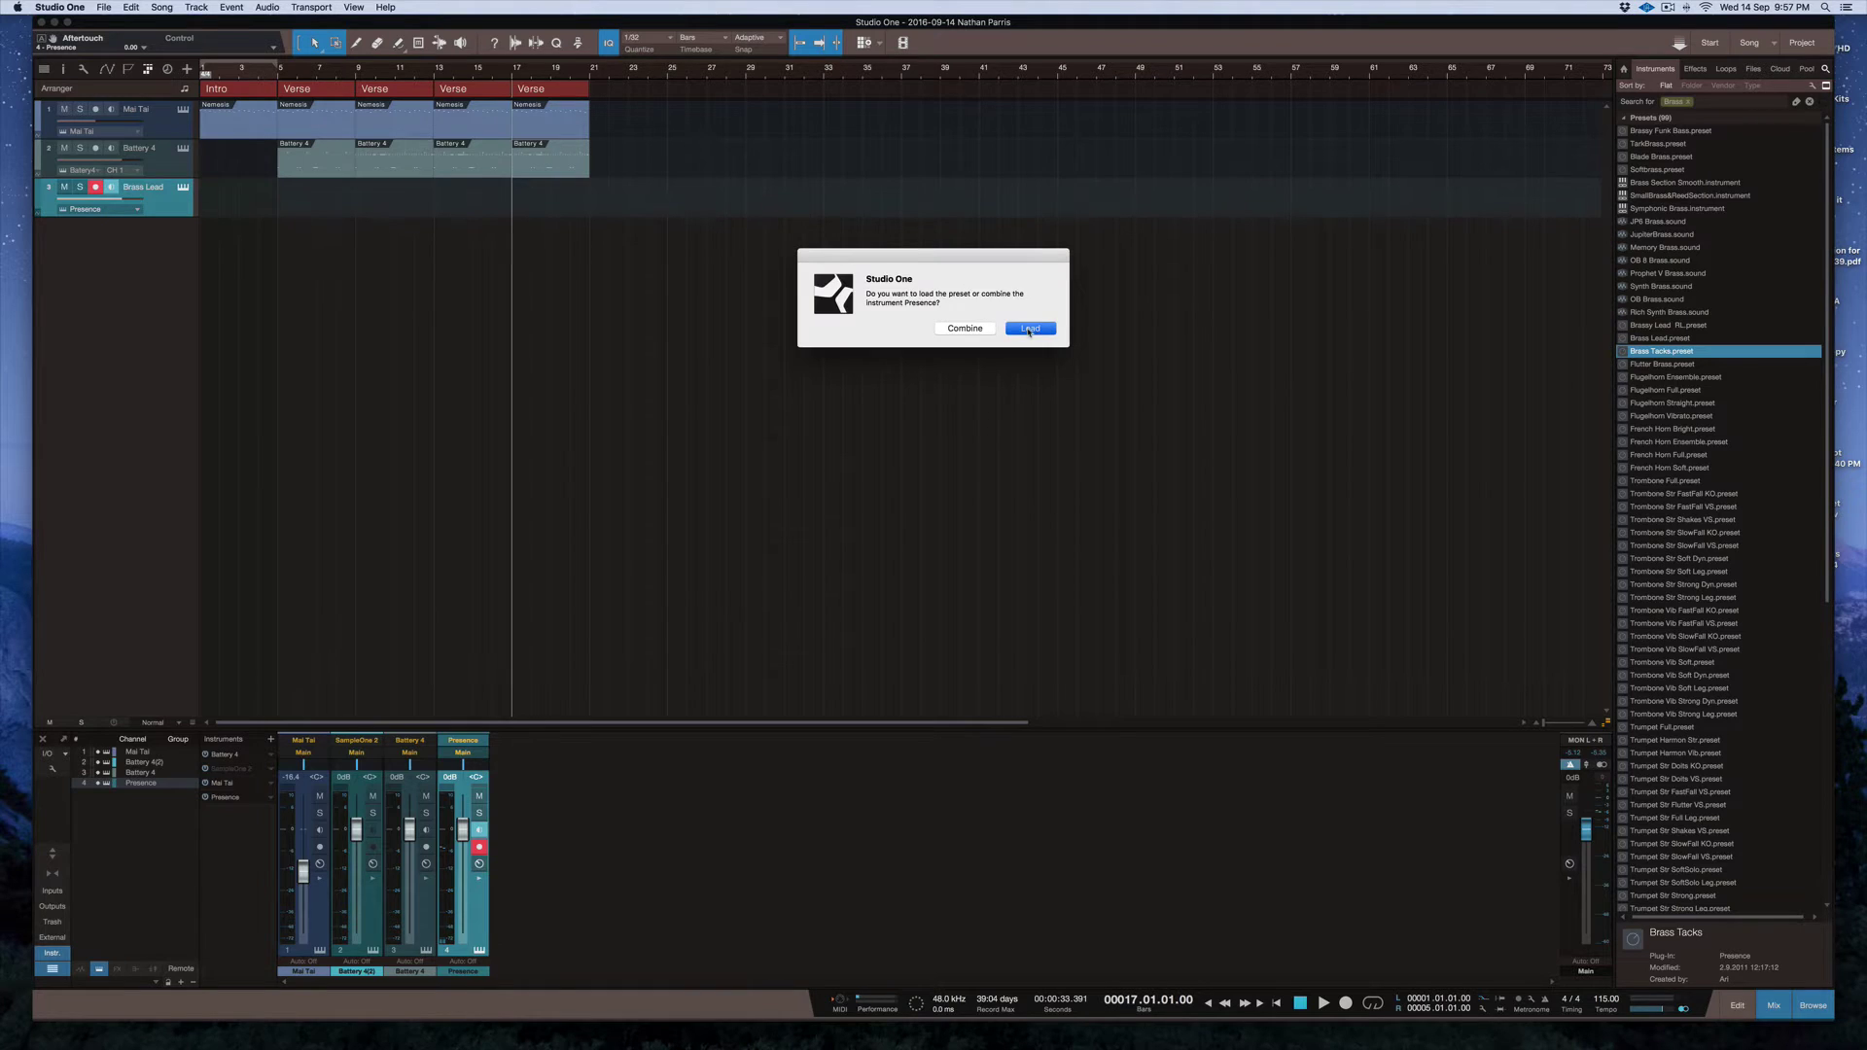
click(1028, 330)
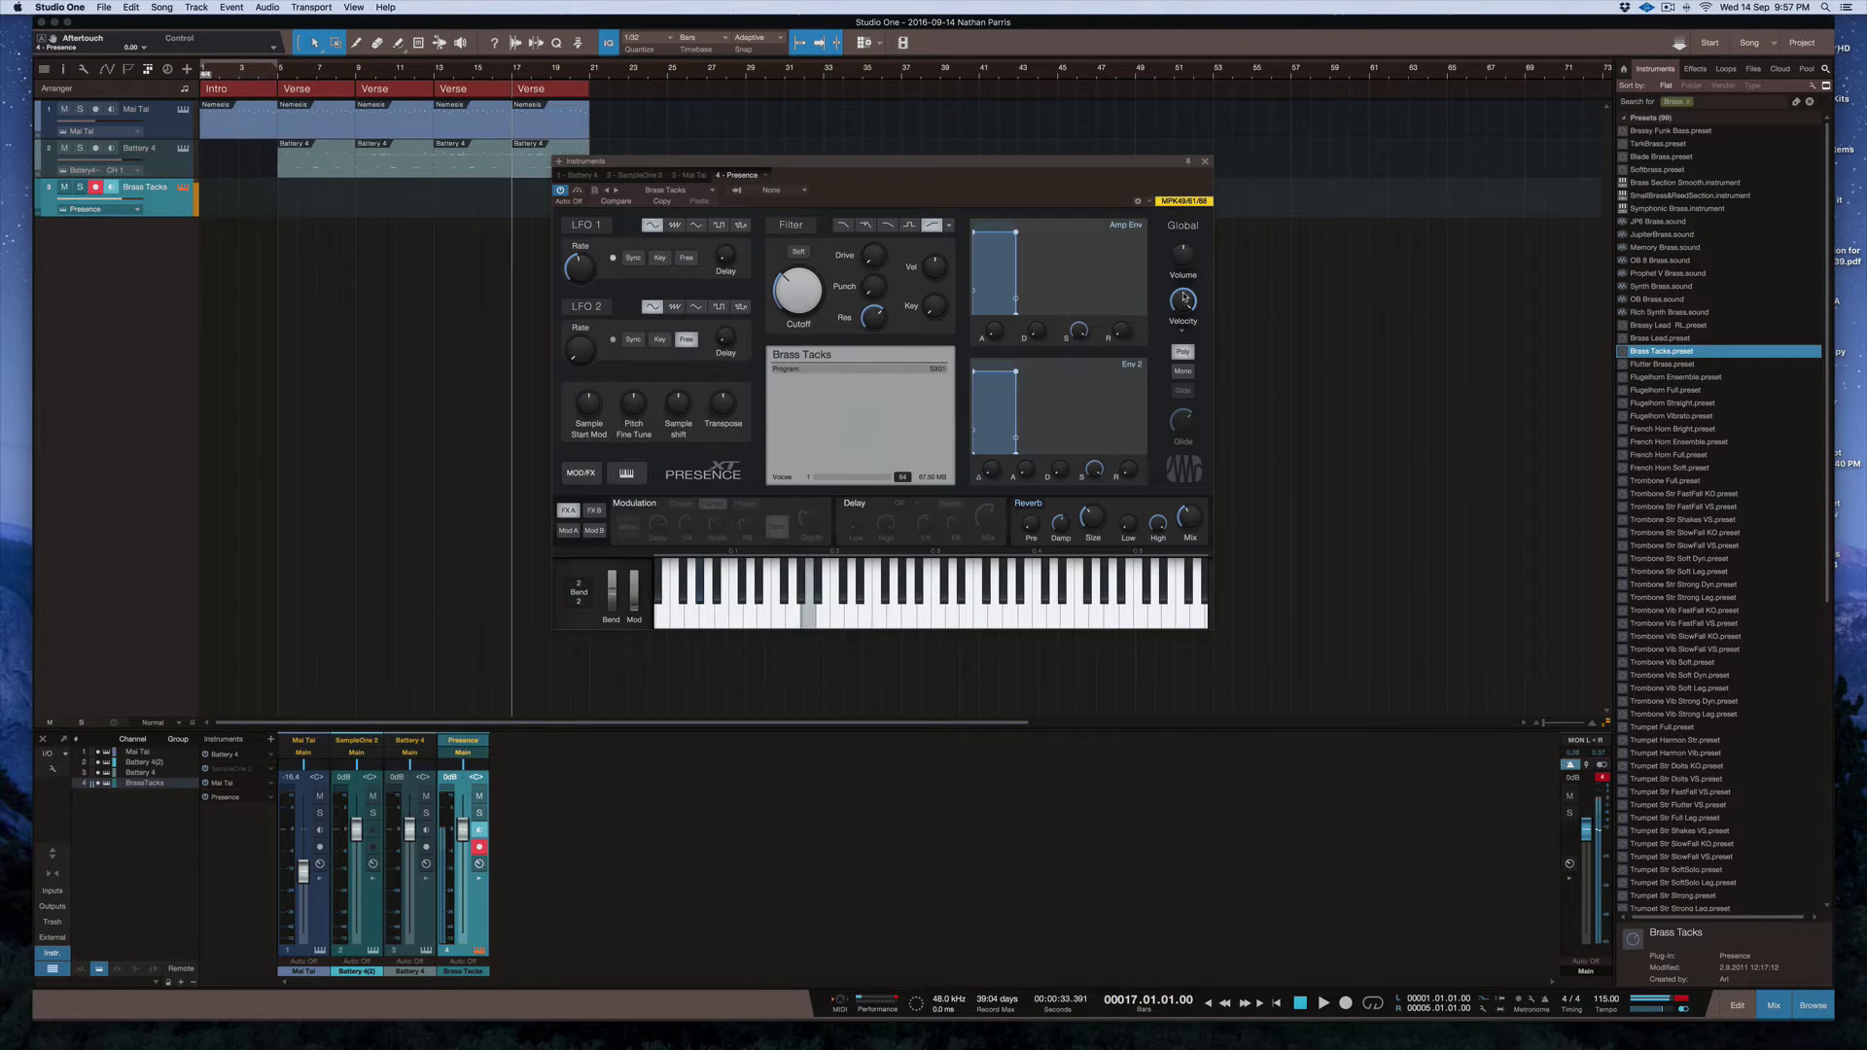
drag(1182, 255, 1180, 274)
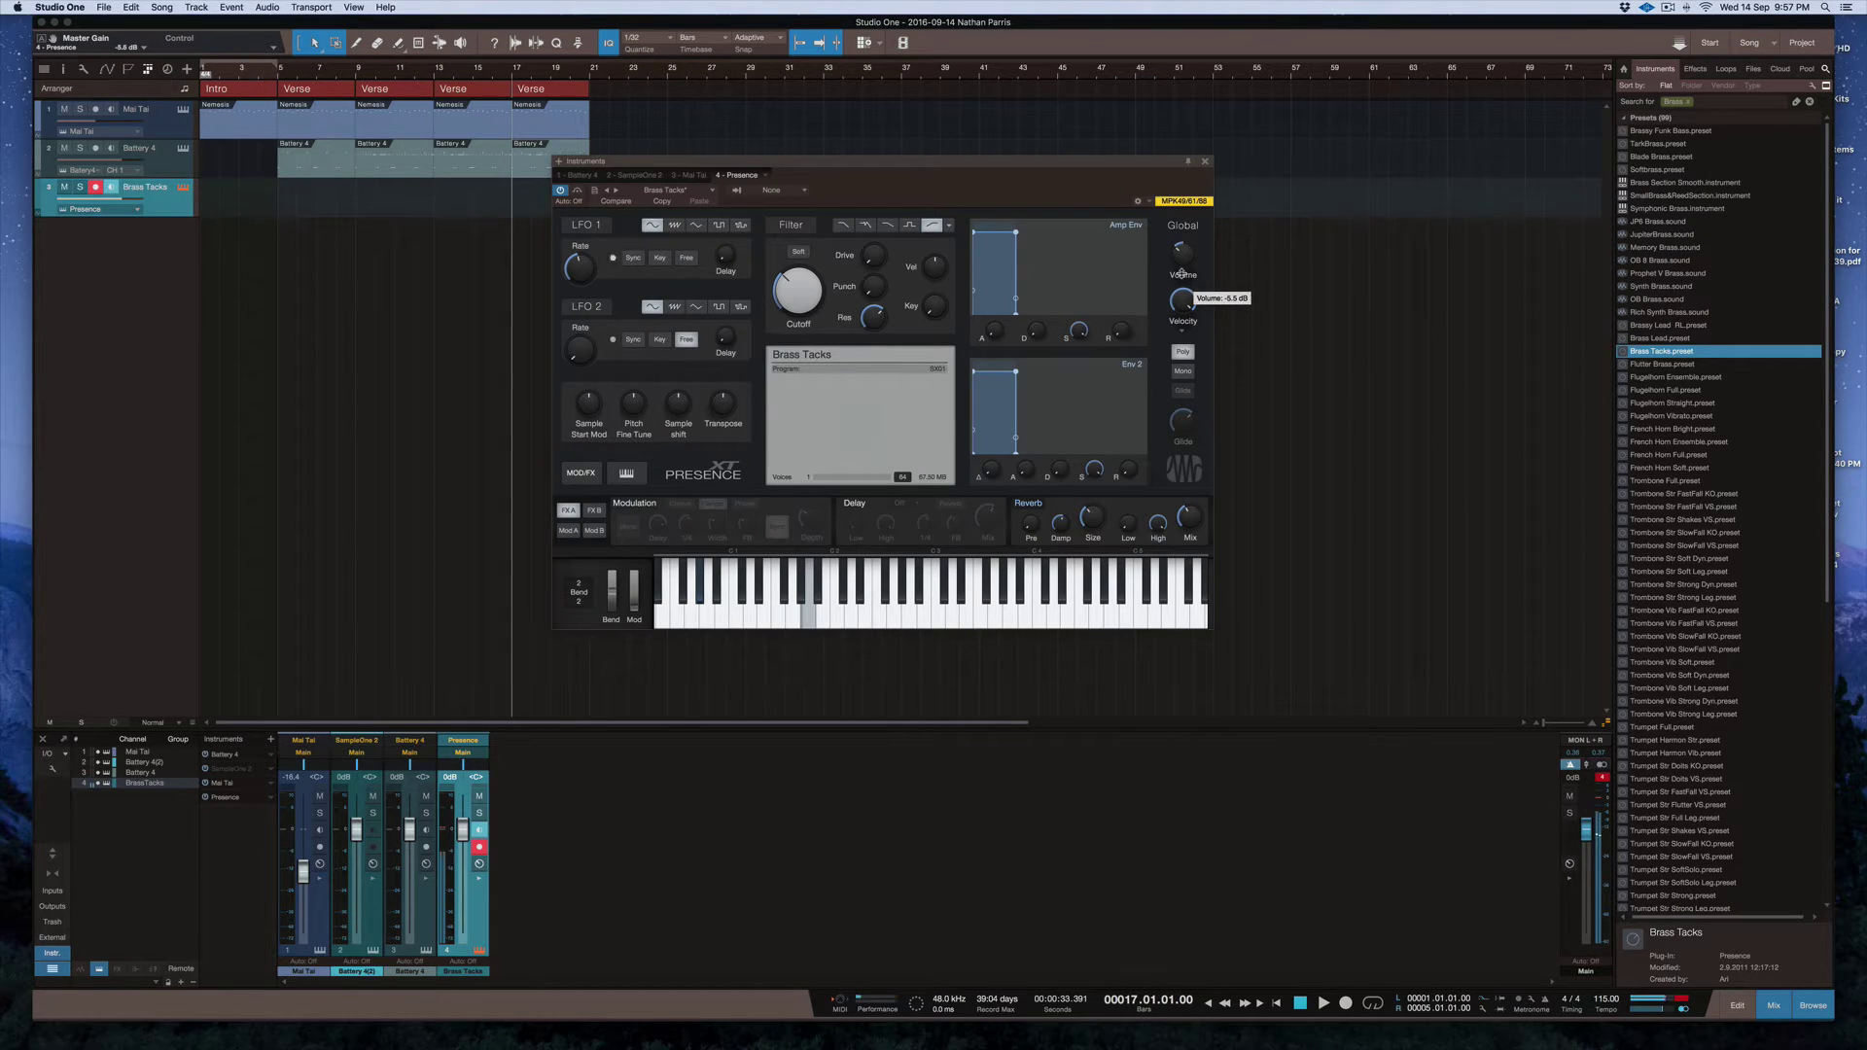
click(1205, 162)
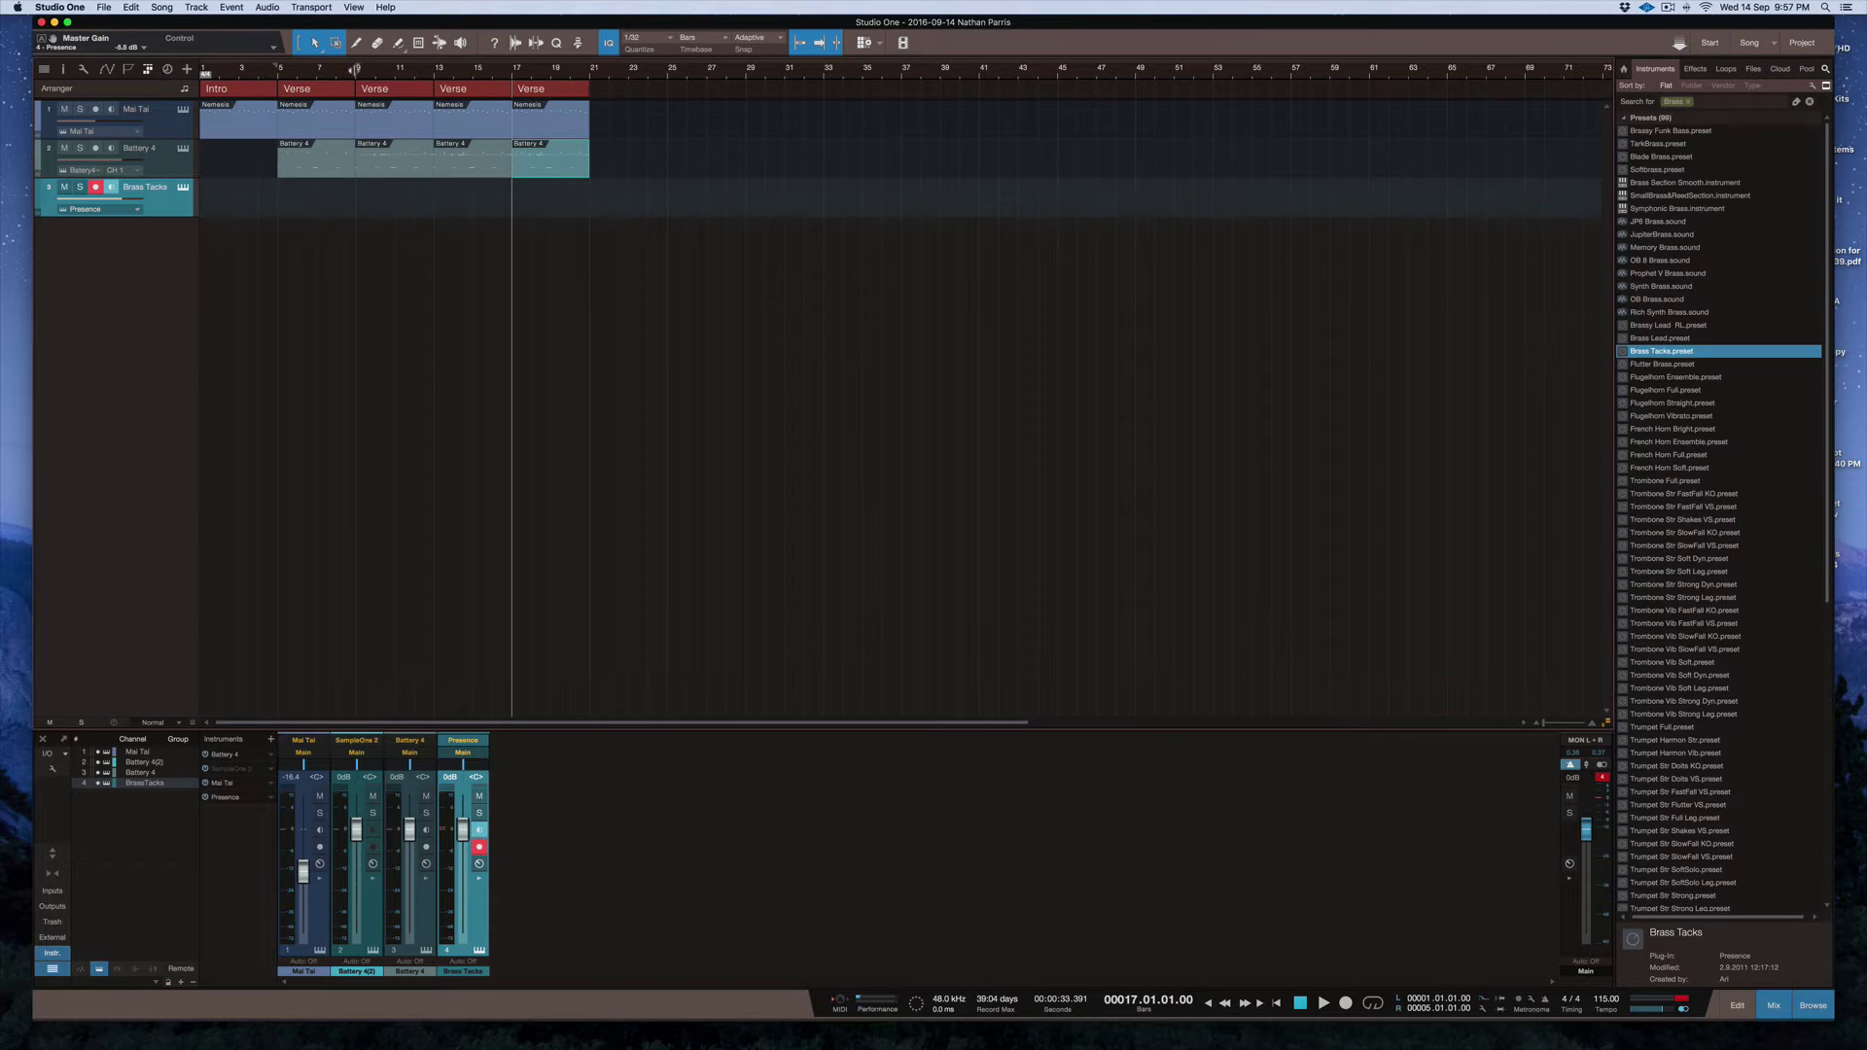
Loop the first Verse from bar 5 to bar 9 and place the playback cursor at bar 5
drag(356, 69, 305, 71)
click(283, 76)
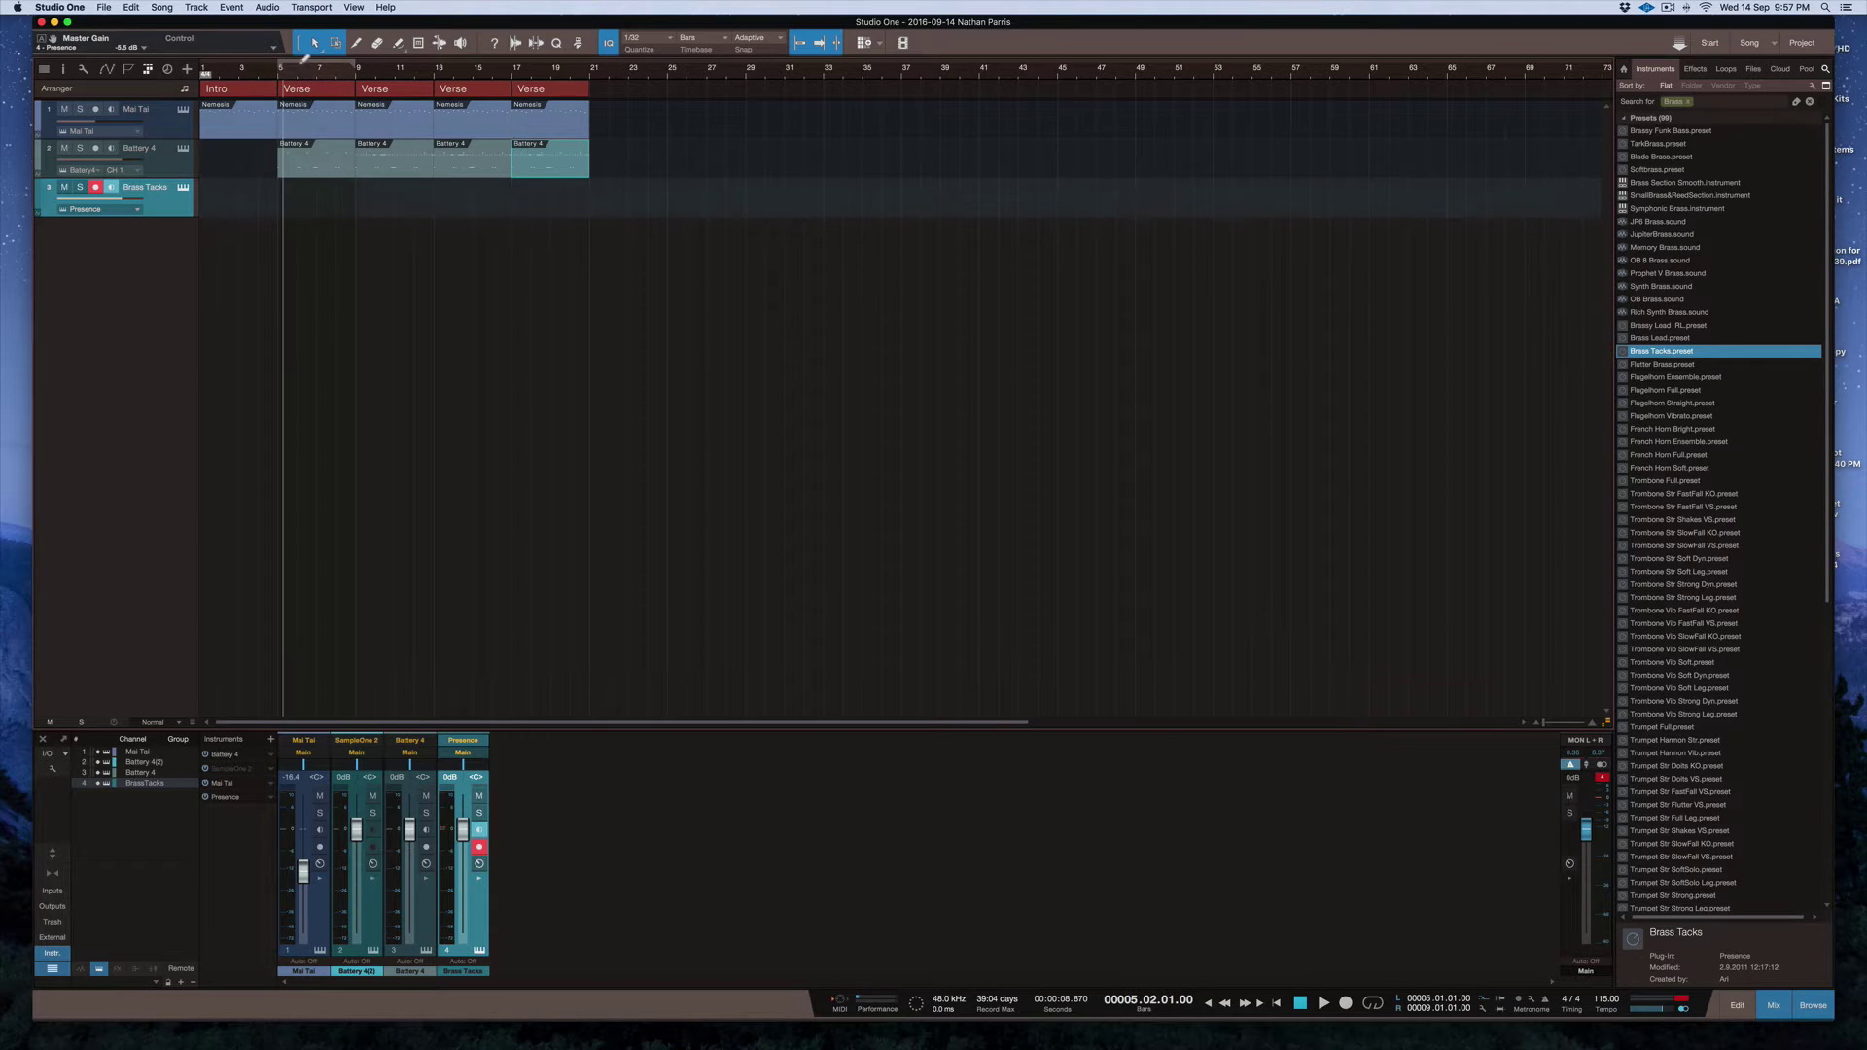
click(305, 63)
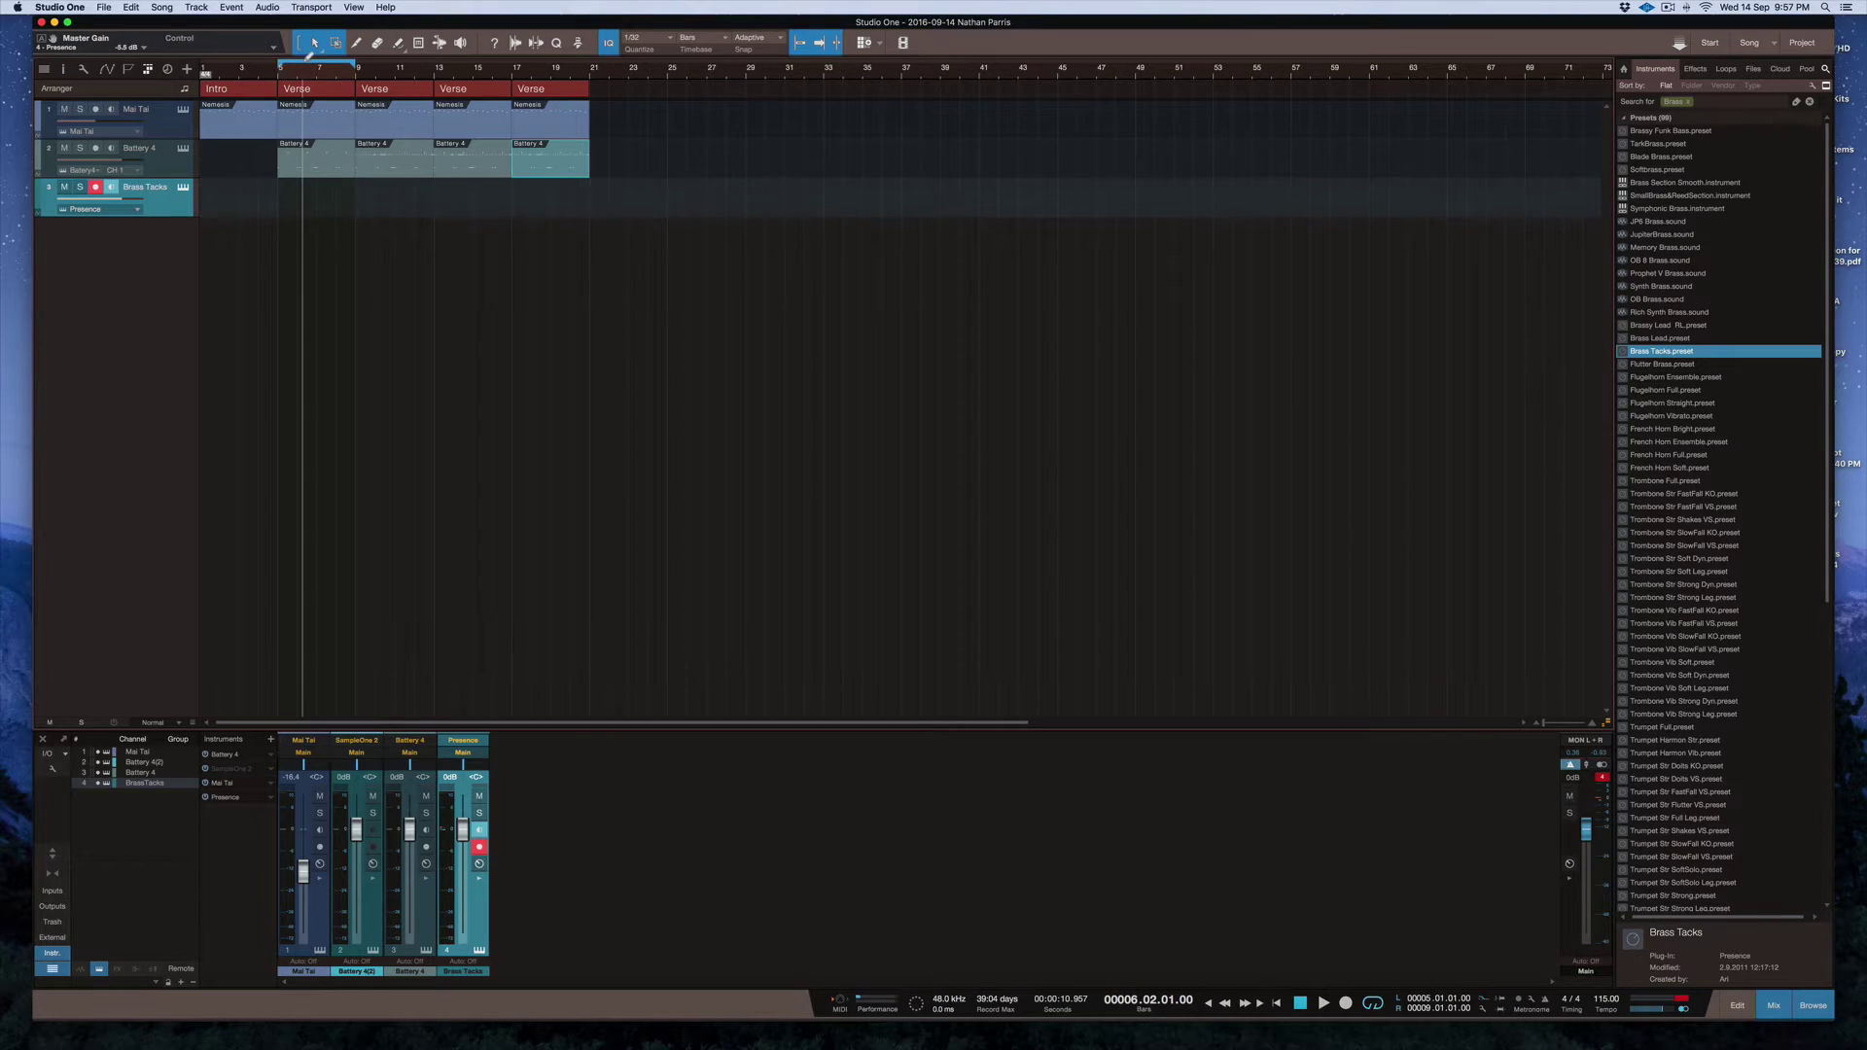
click(280, 76)
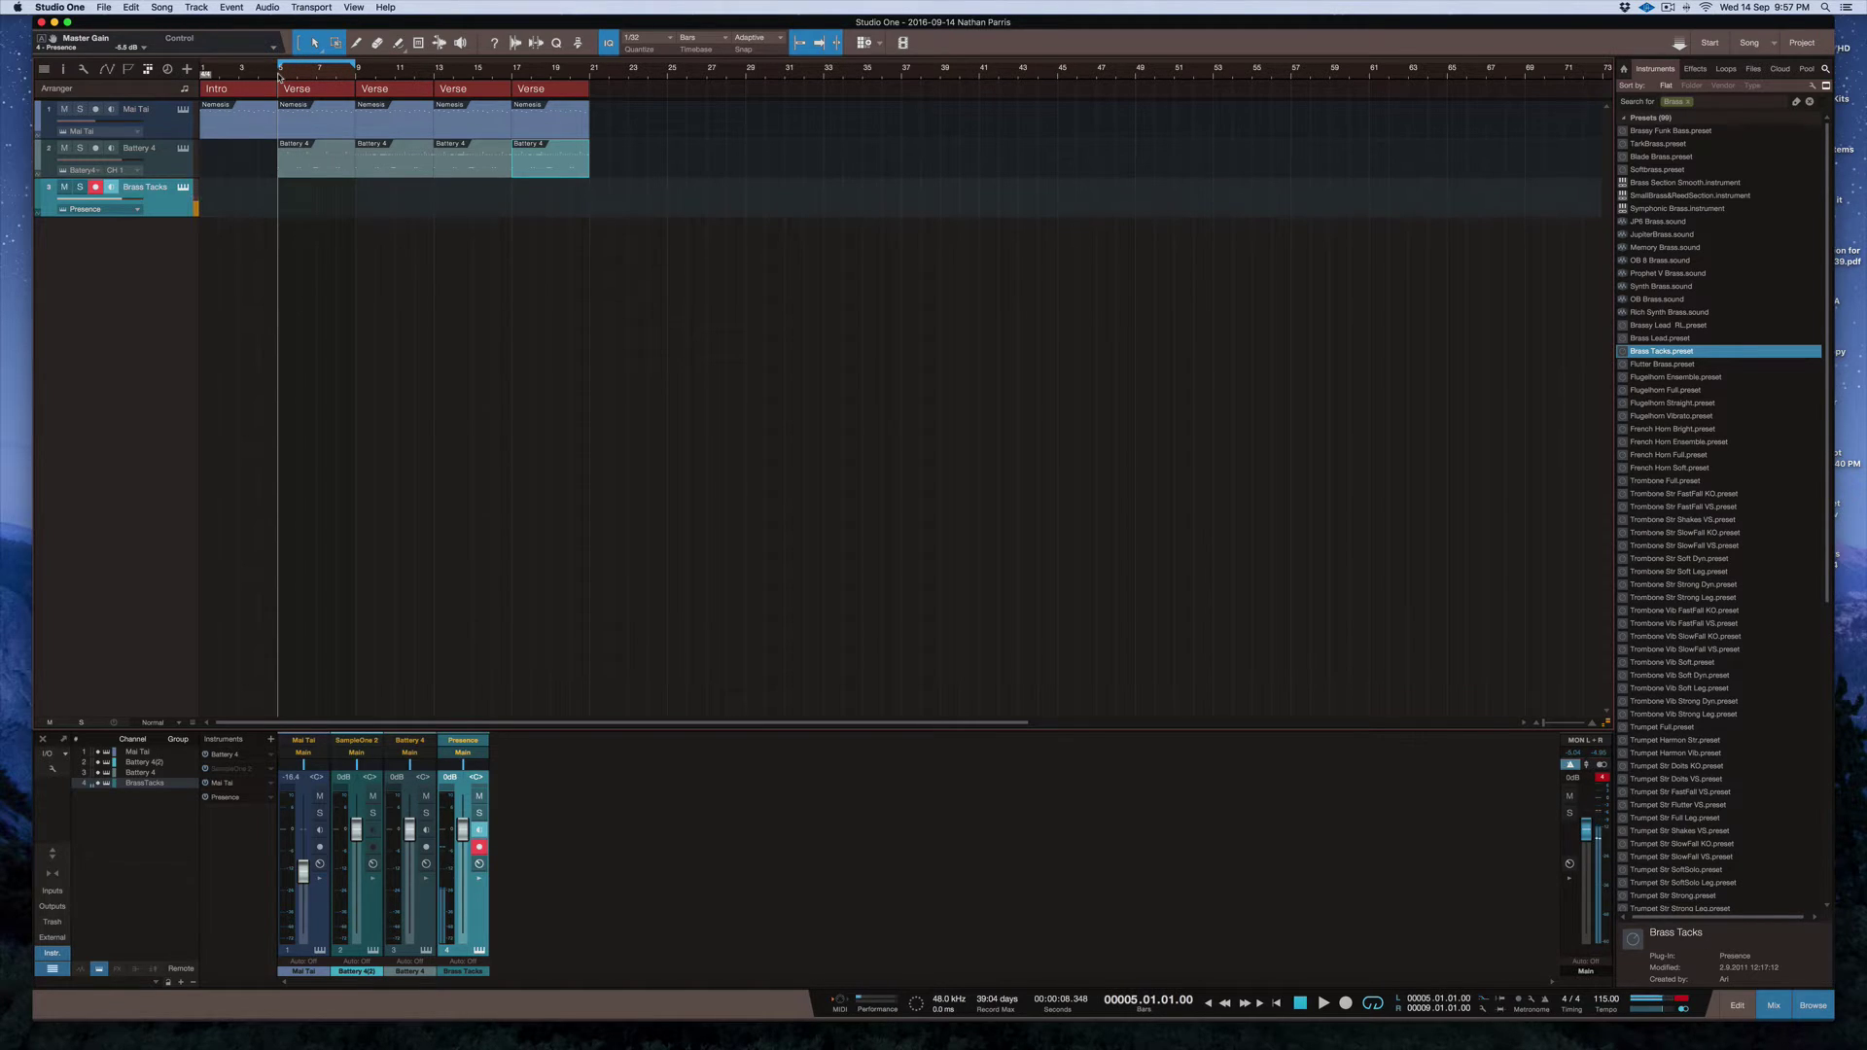
Rehearse and record a brass part over the looped Verse, and extend the start of the recorded clip to bar 5
key(space)
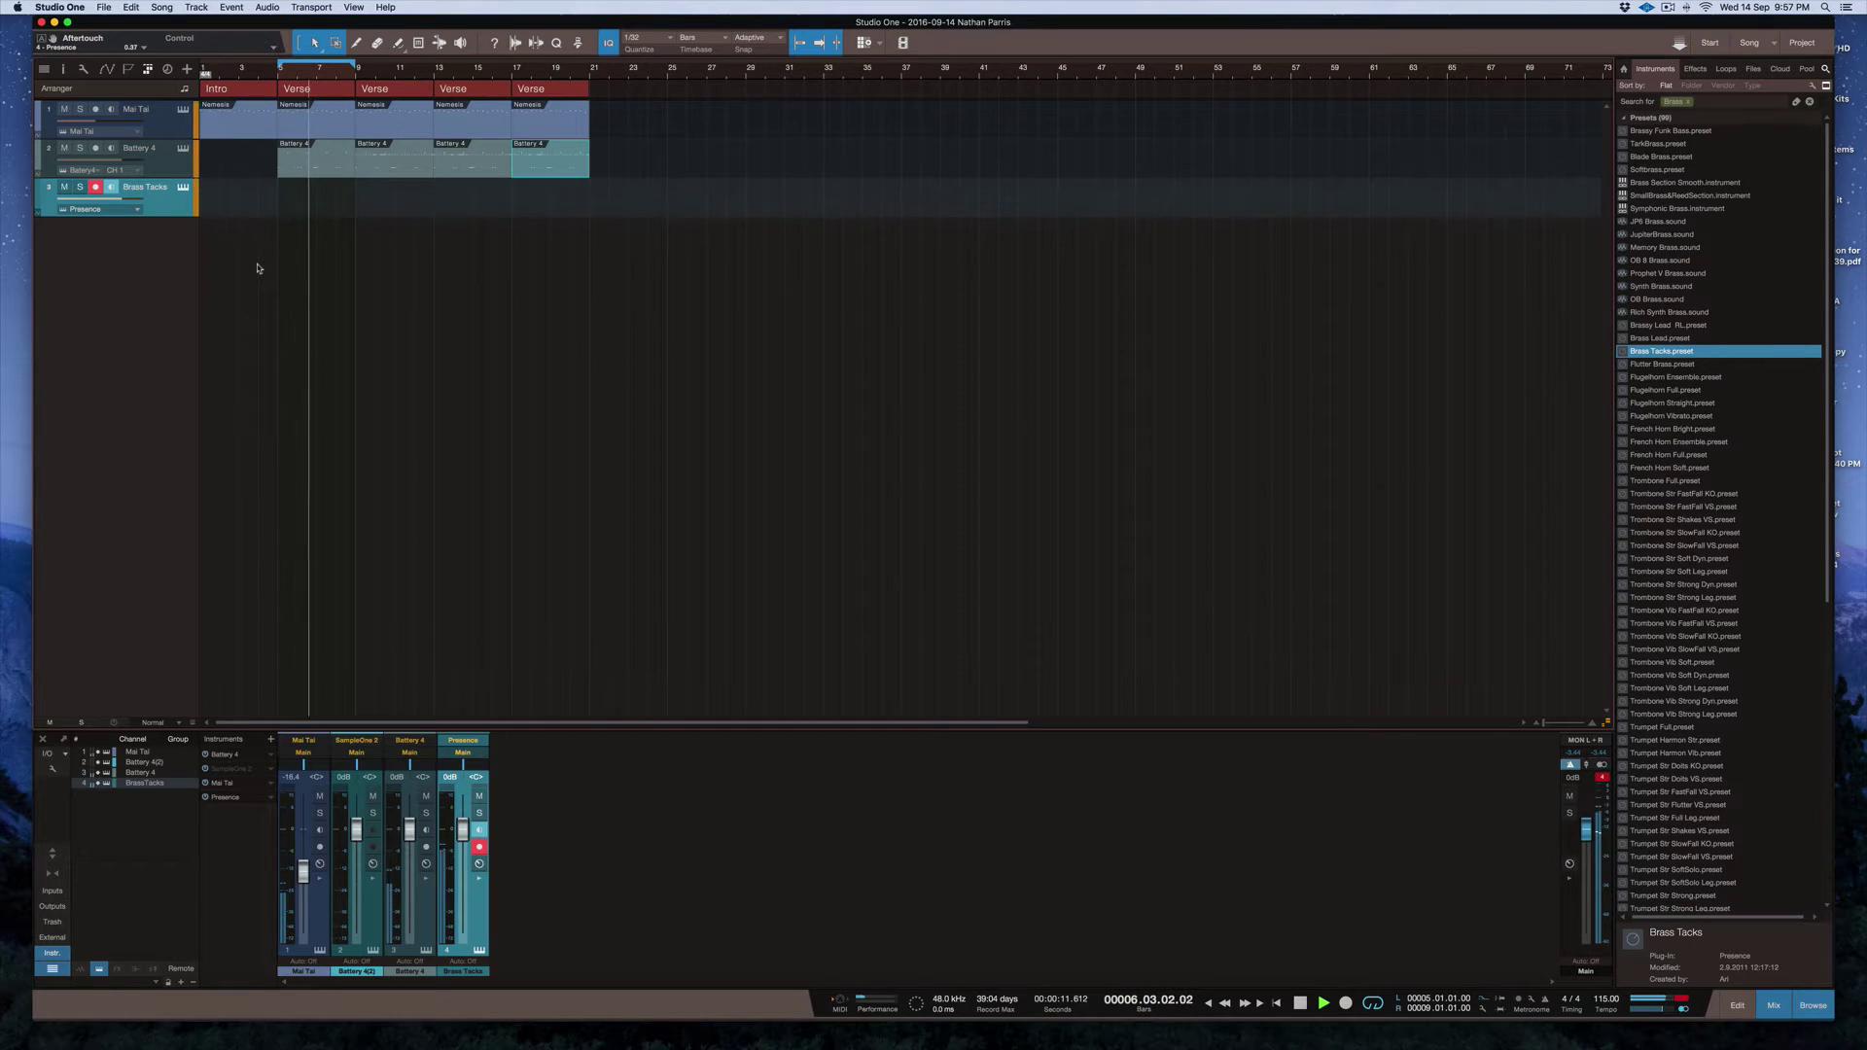
key(space)
key(KP_Multiply)
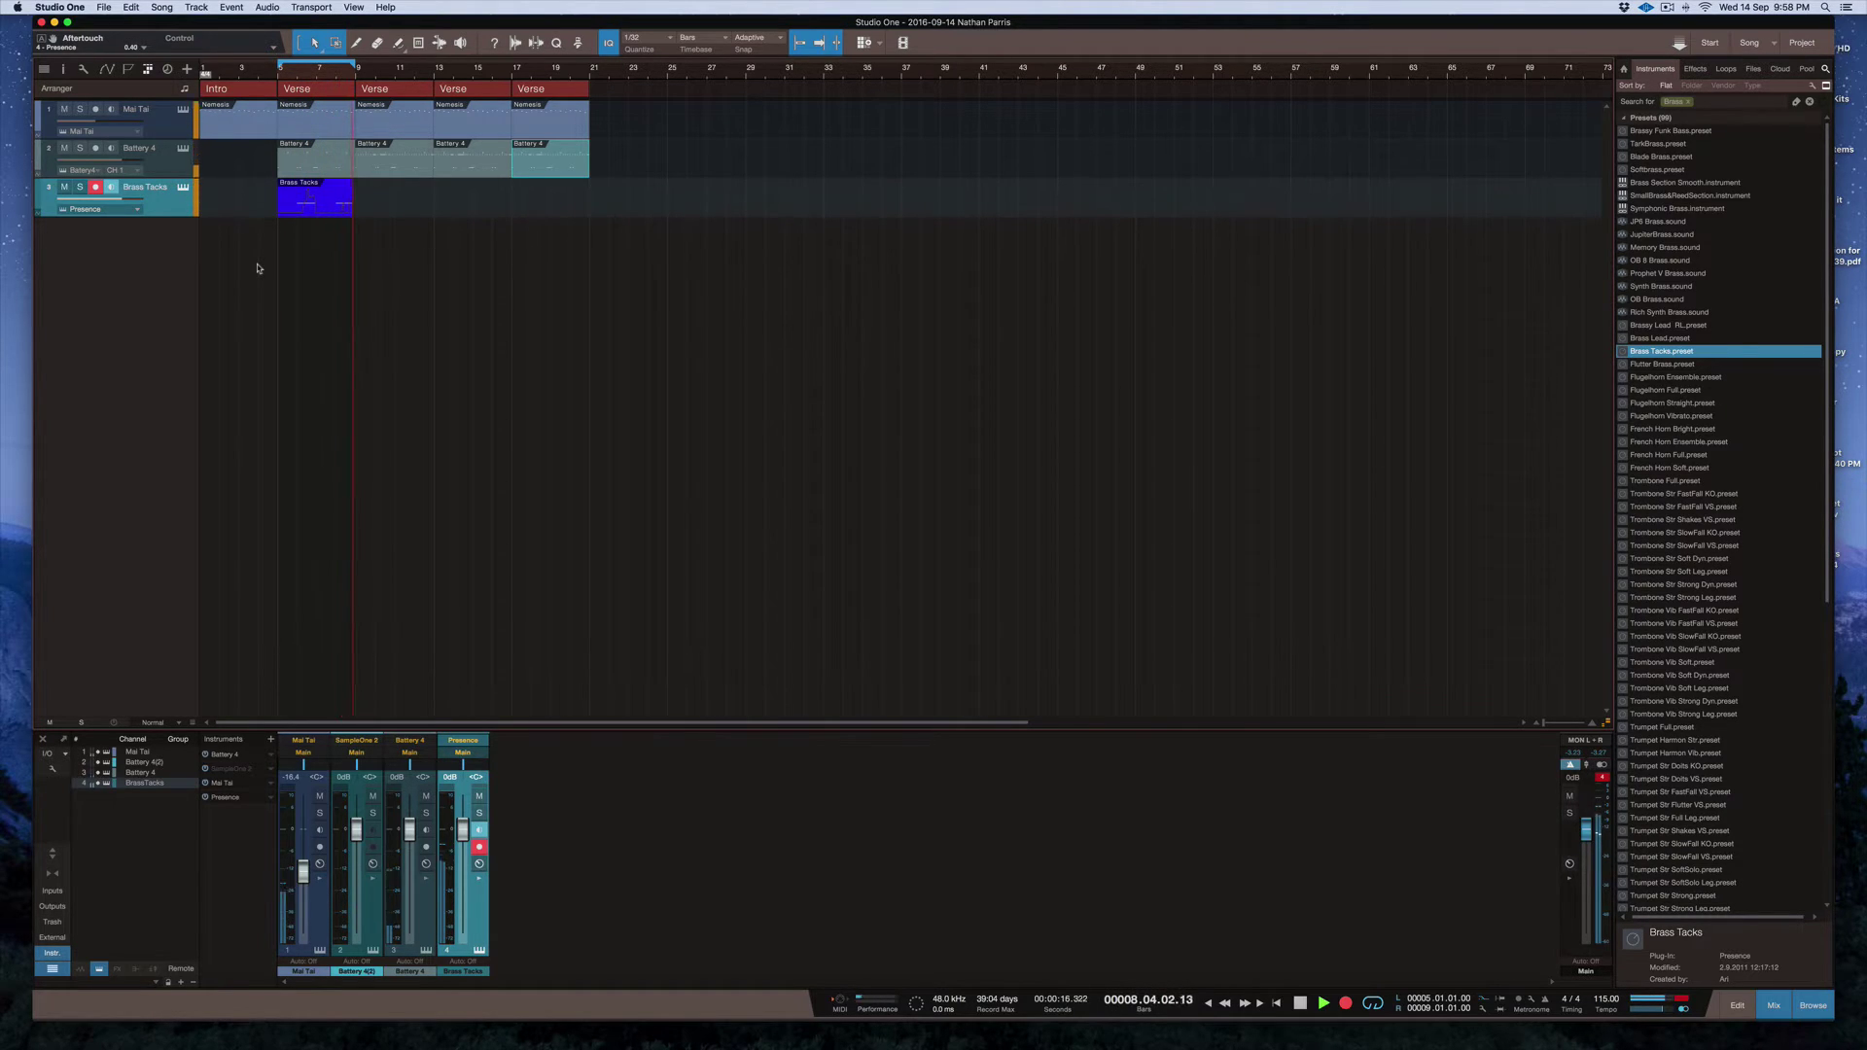
key(space)
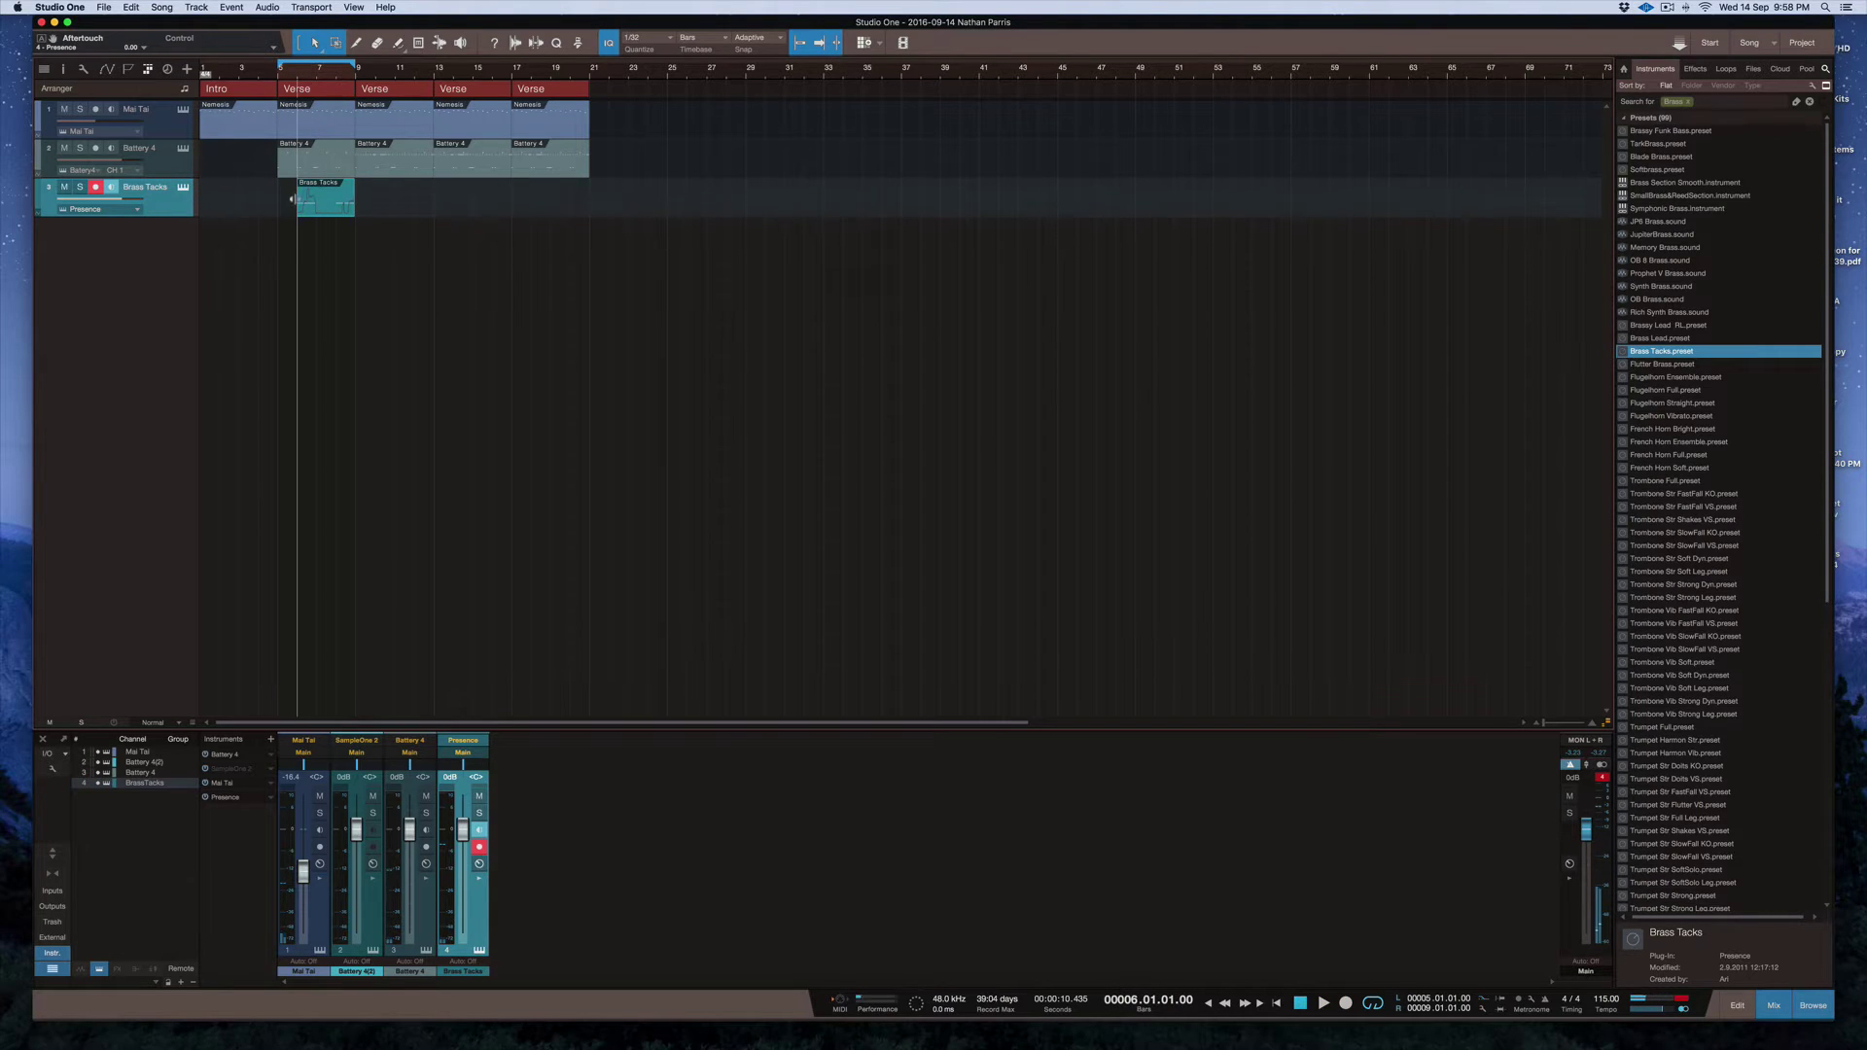
drag(291, 195, 280, 196)
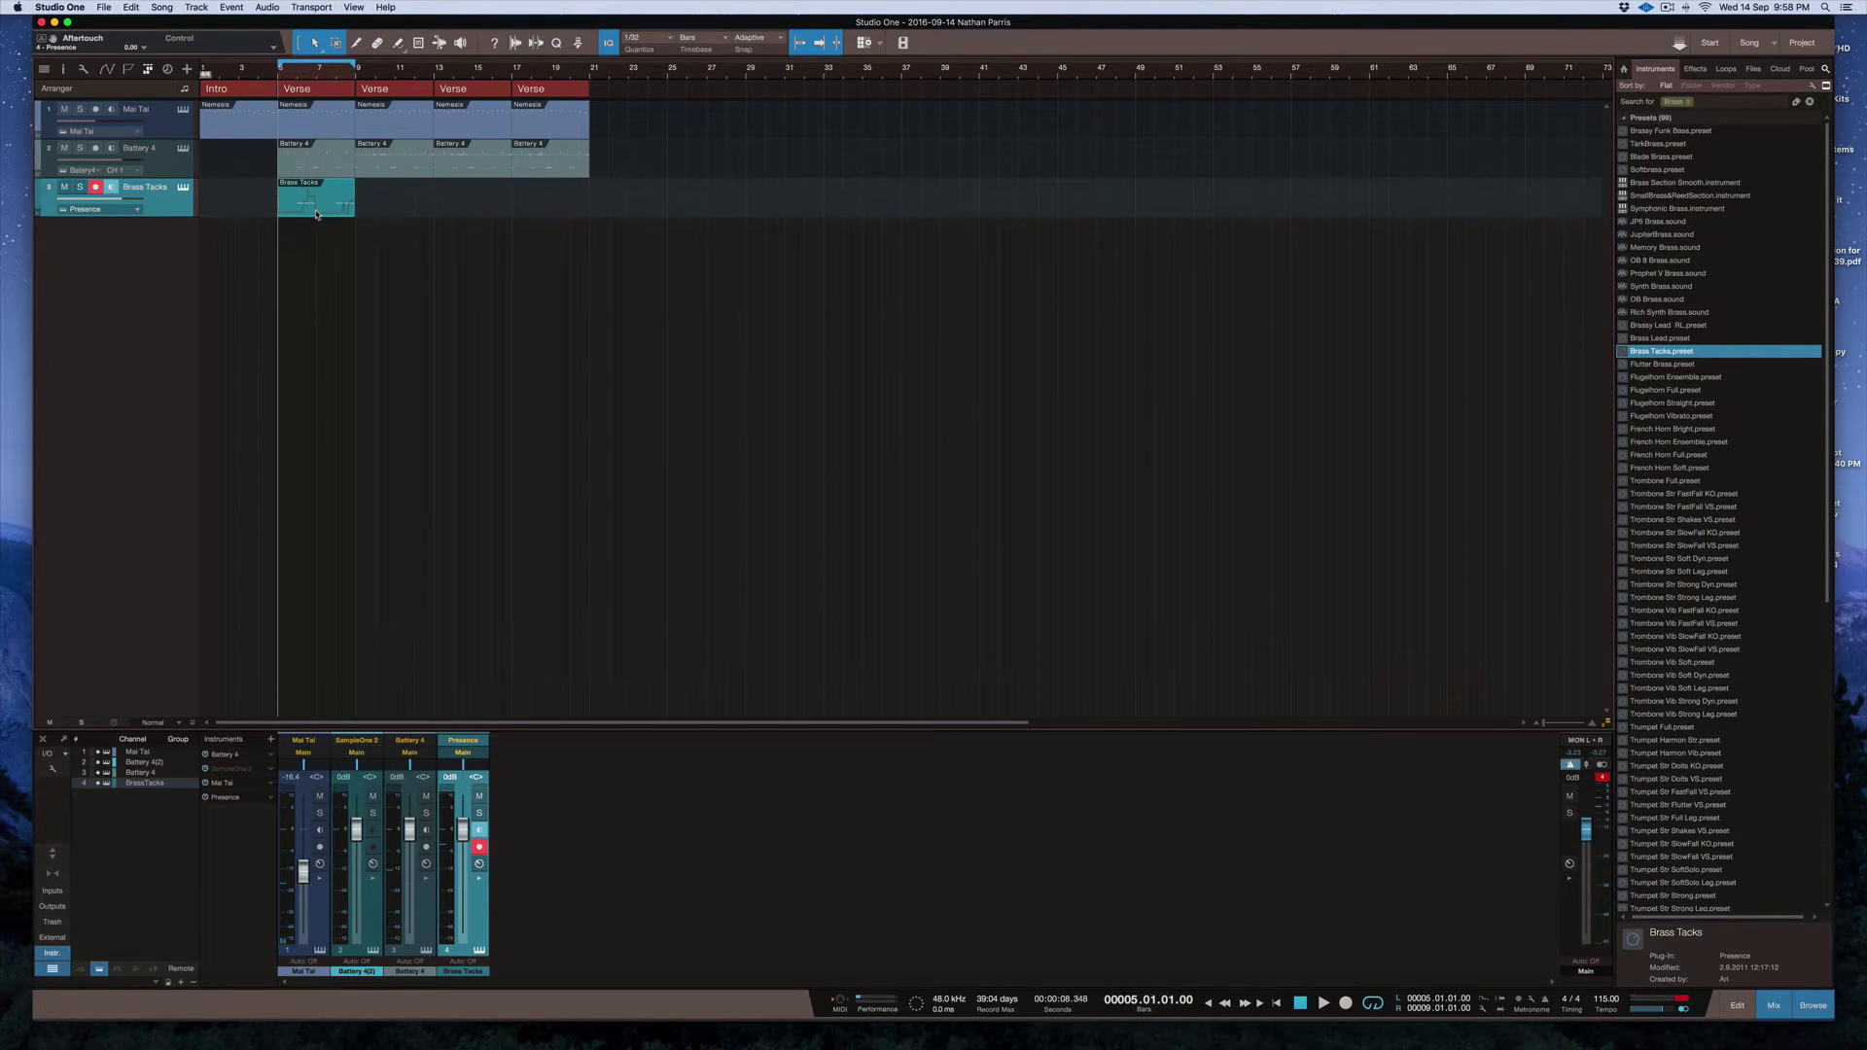
Open the Brass Tacks clip in the note editor and lower the velocity of all its notes
double_click(316, 209)
drag(1347, 805, 537, 598)
drag(562, 951, 563, 988)
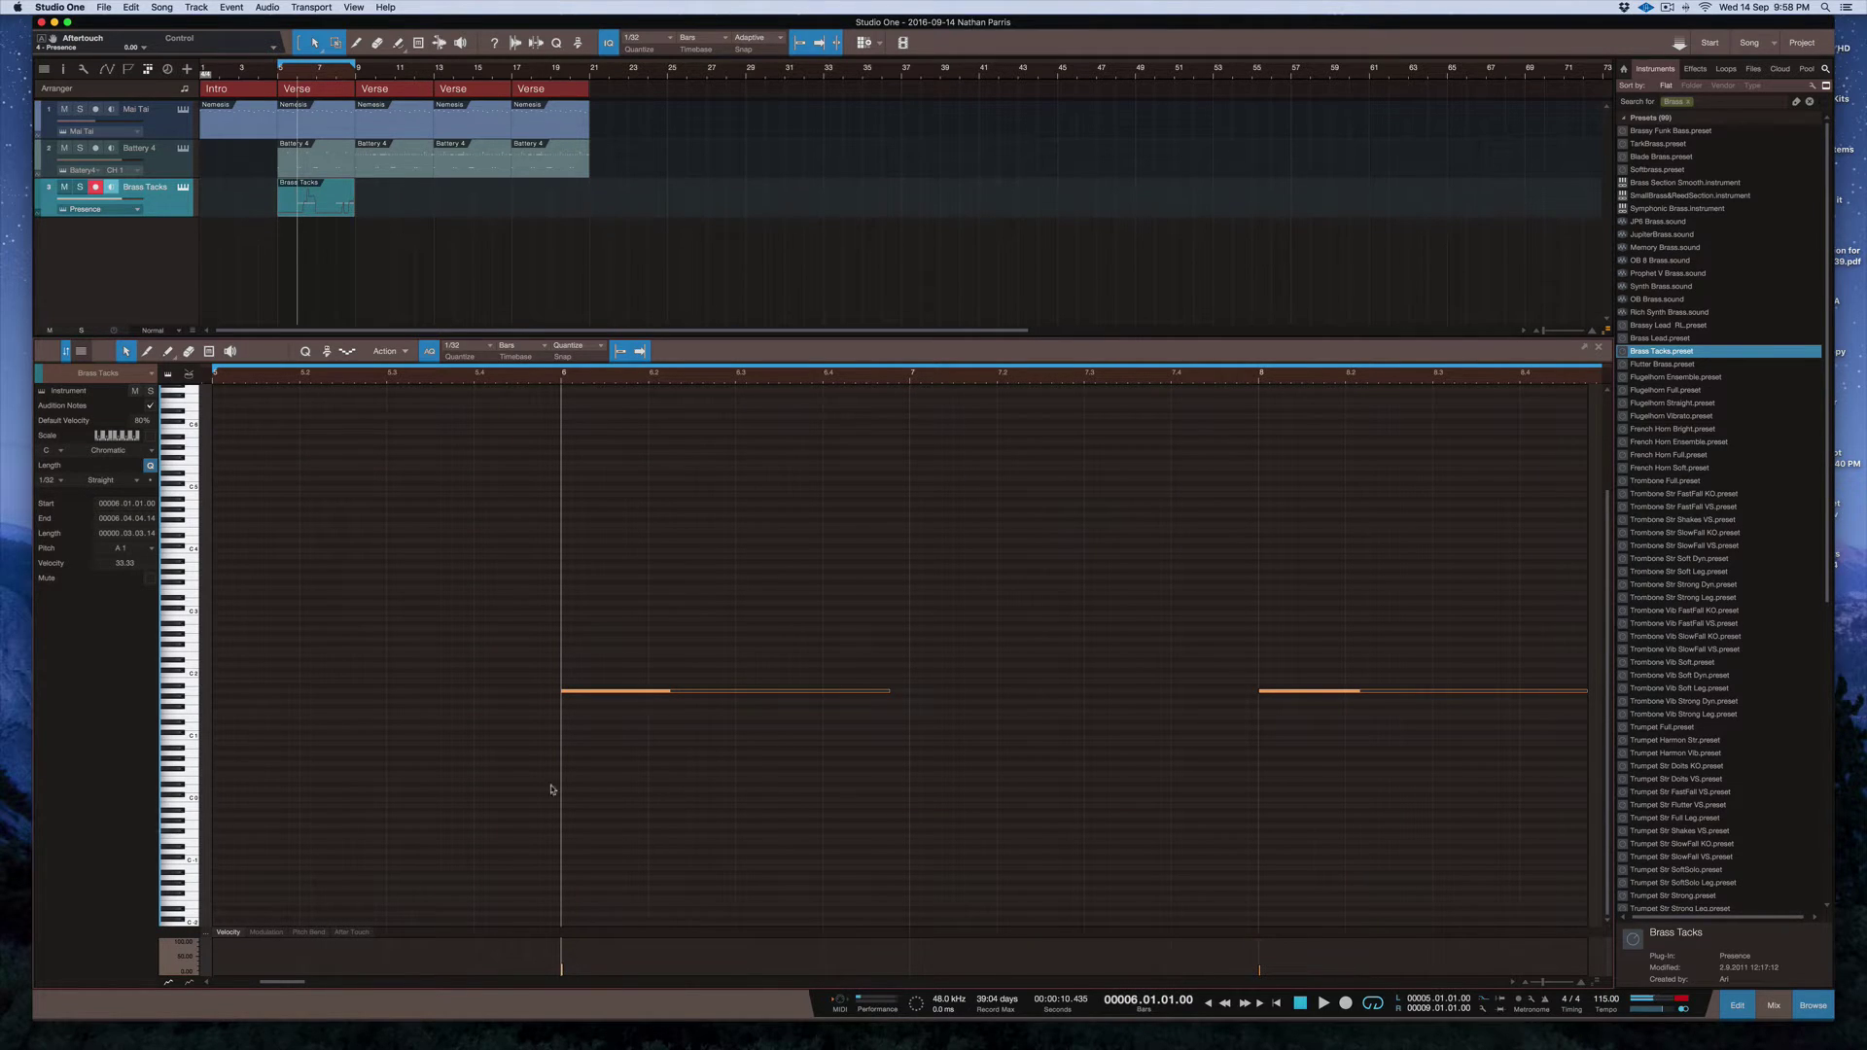
Try the brass notes one octave lower during playback and return them to their original octave
drag(1362, 718, 505, 651)
key(shift+Down)
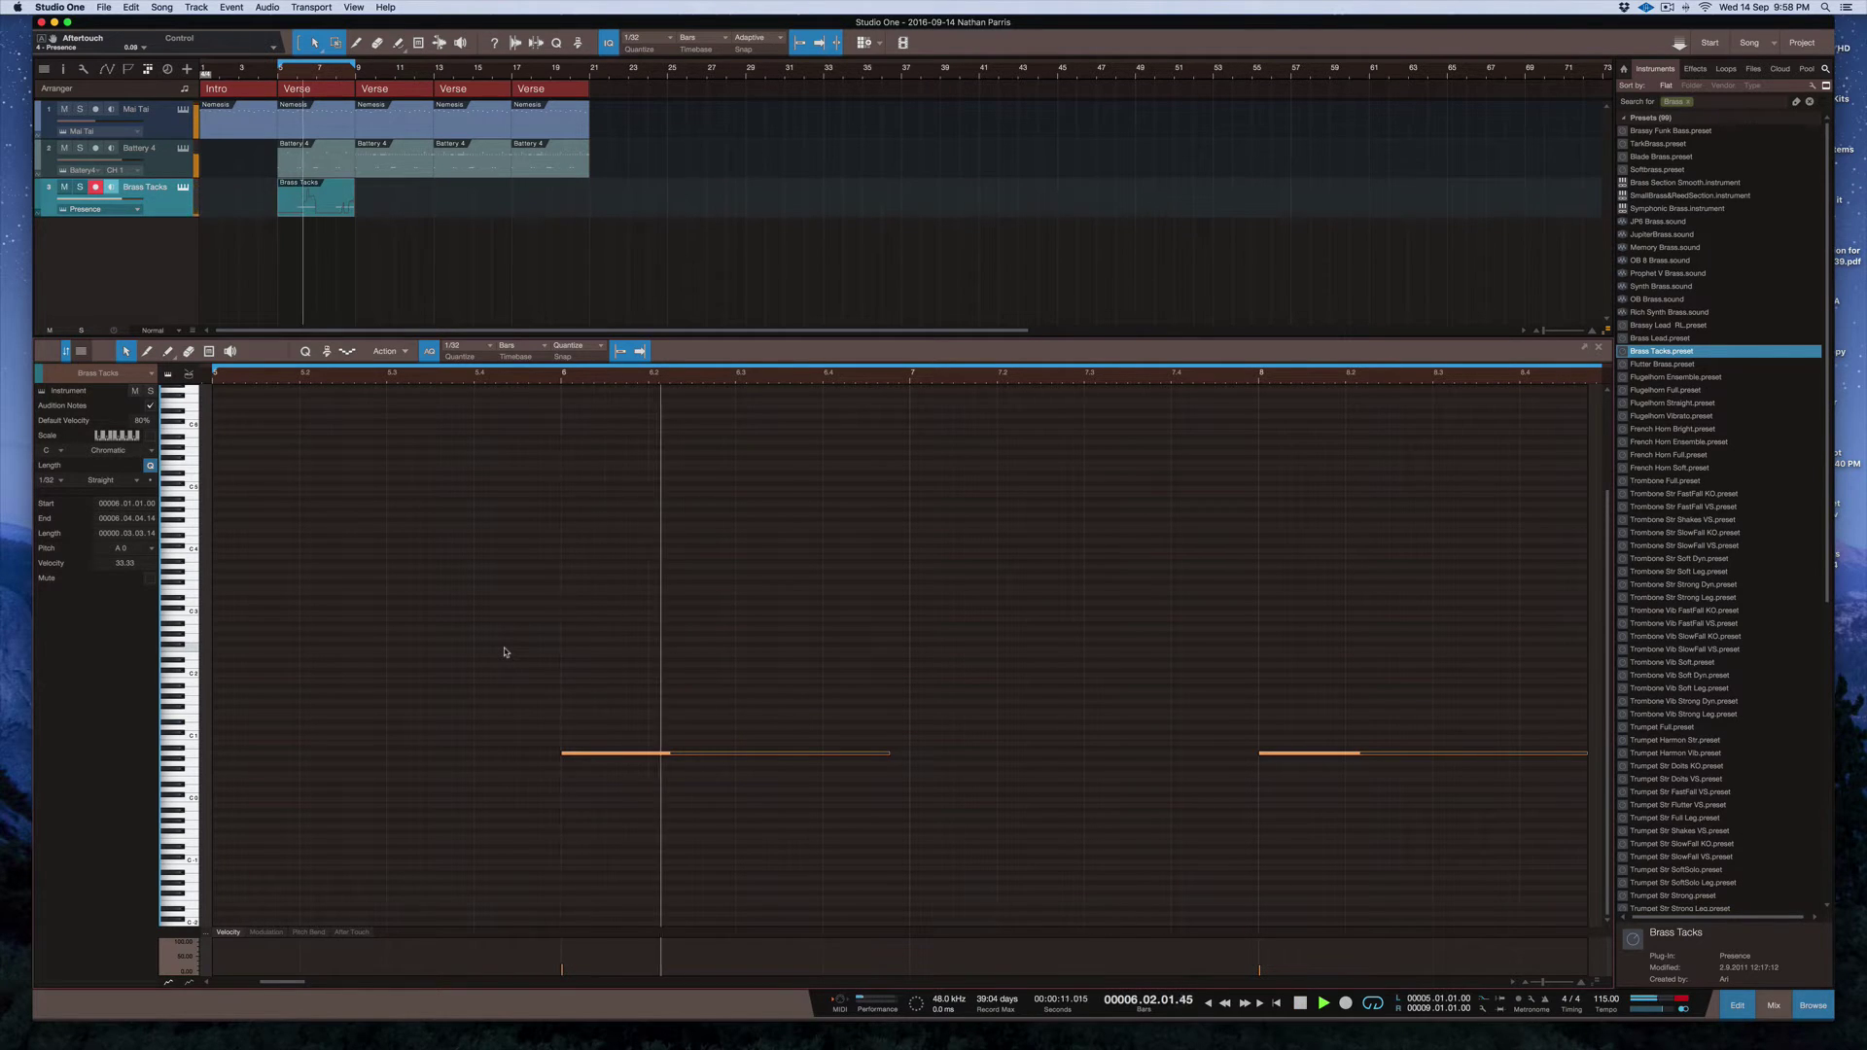
key(shift+Up)
key(space)
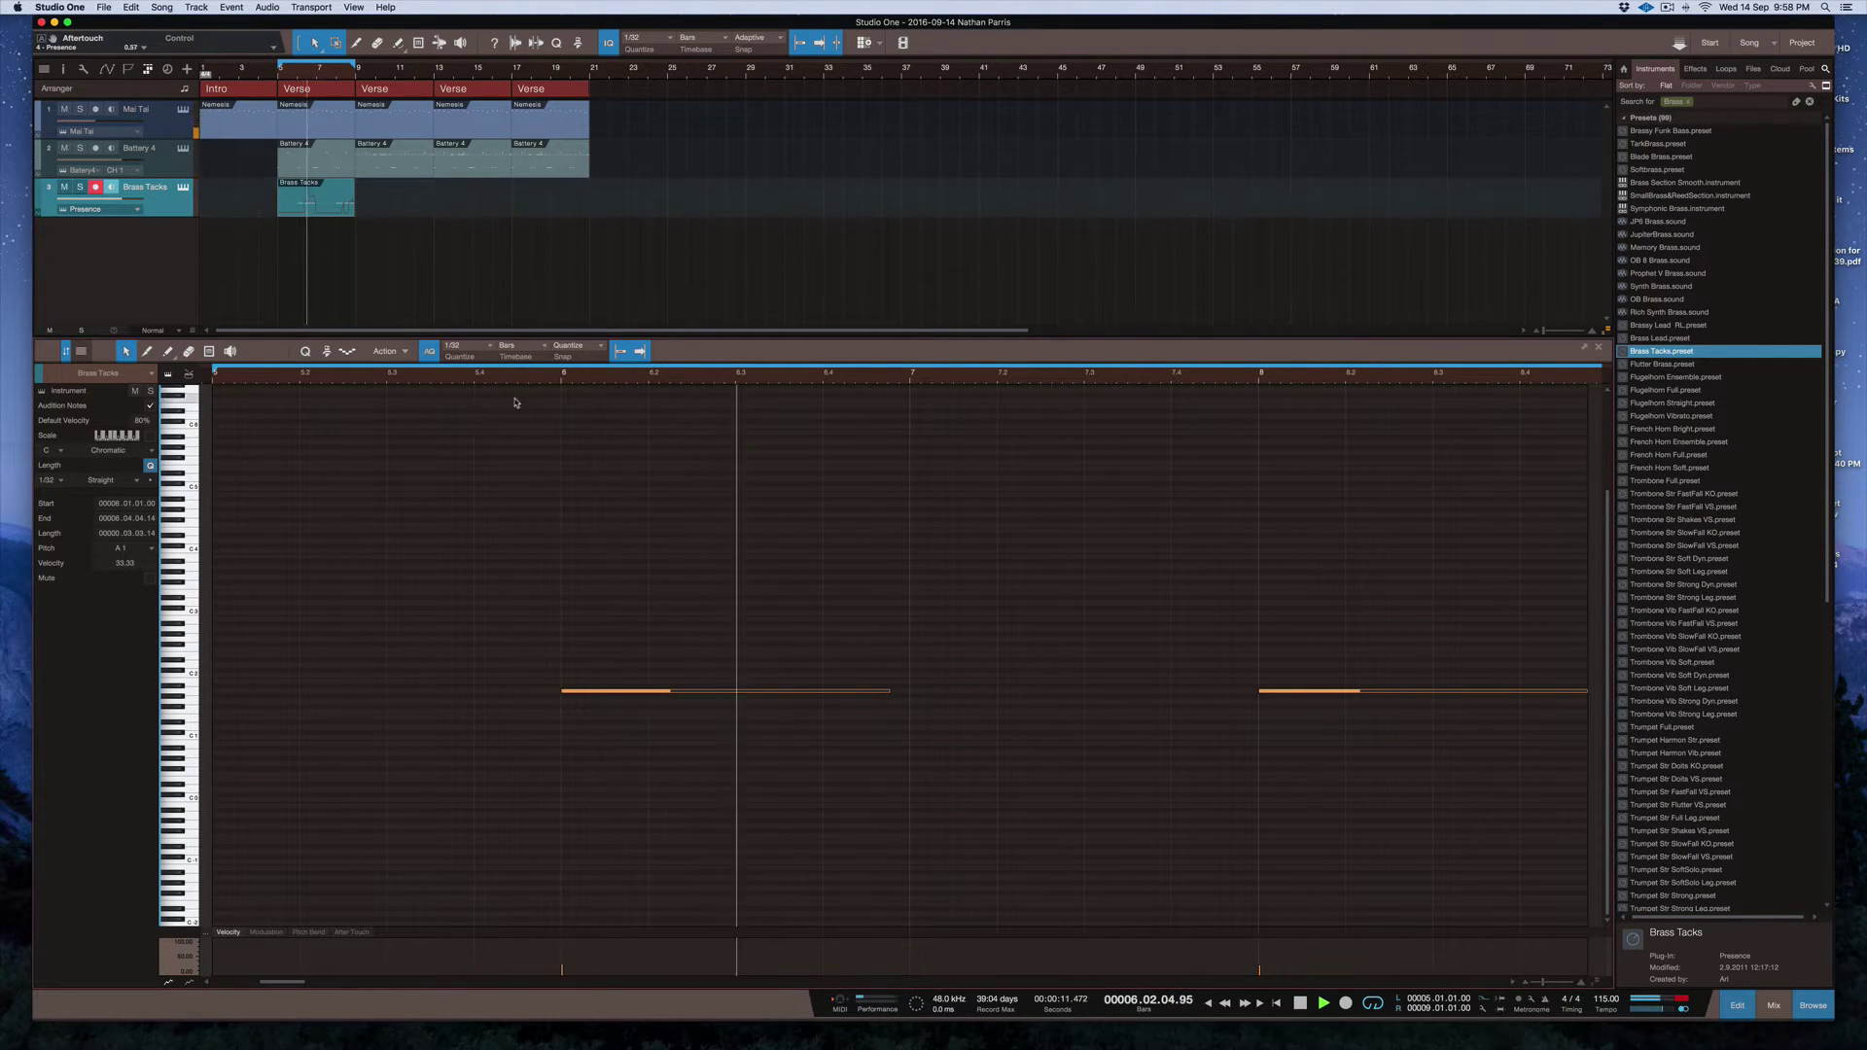
key(space)
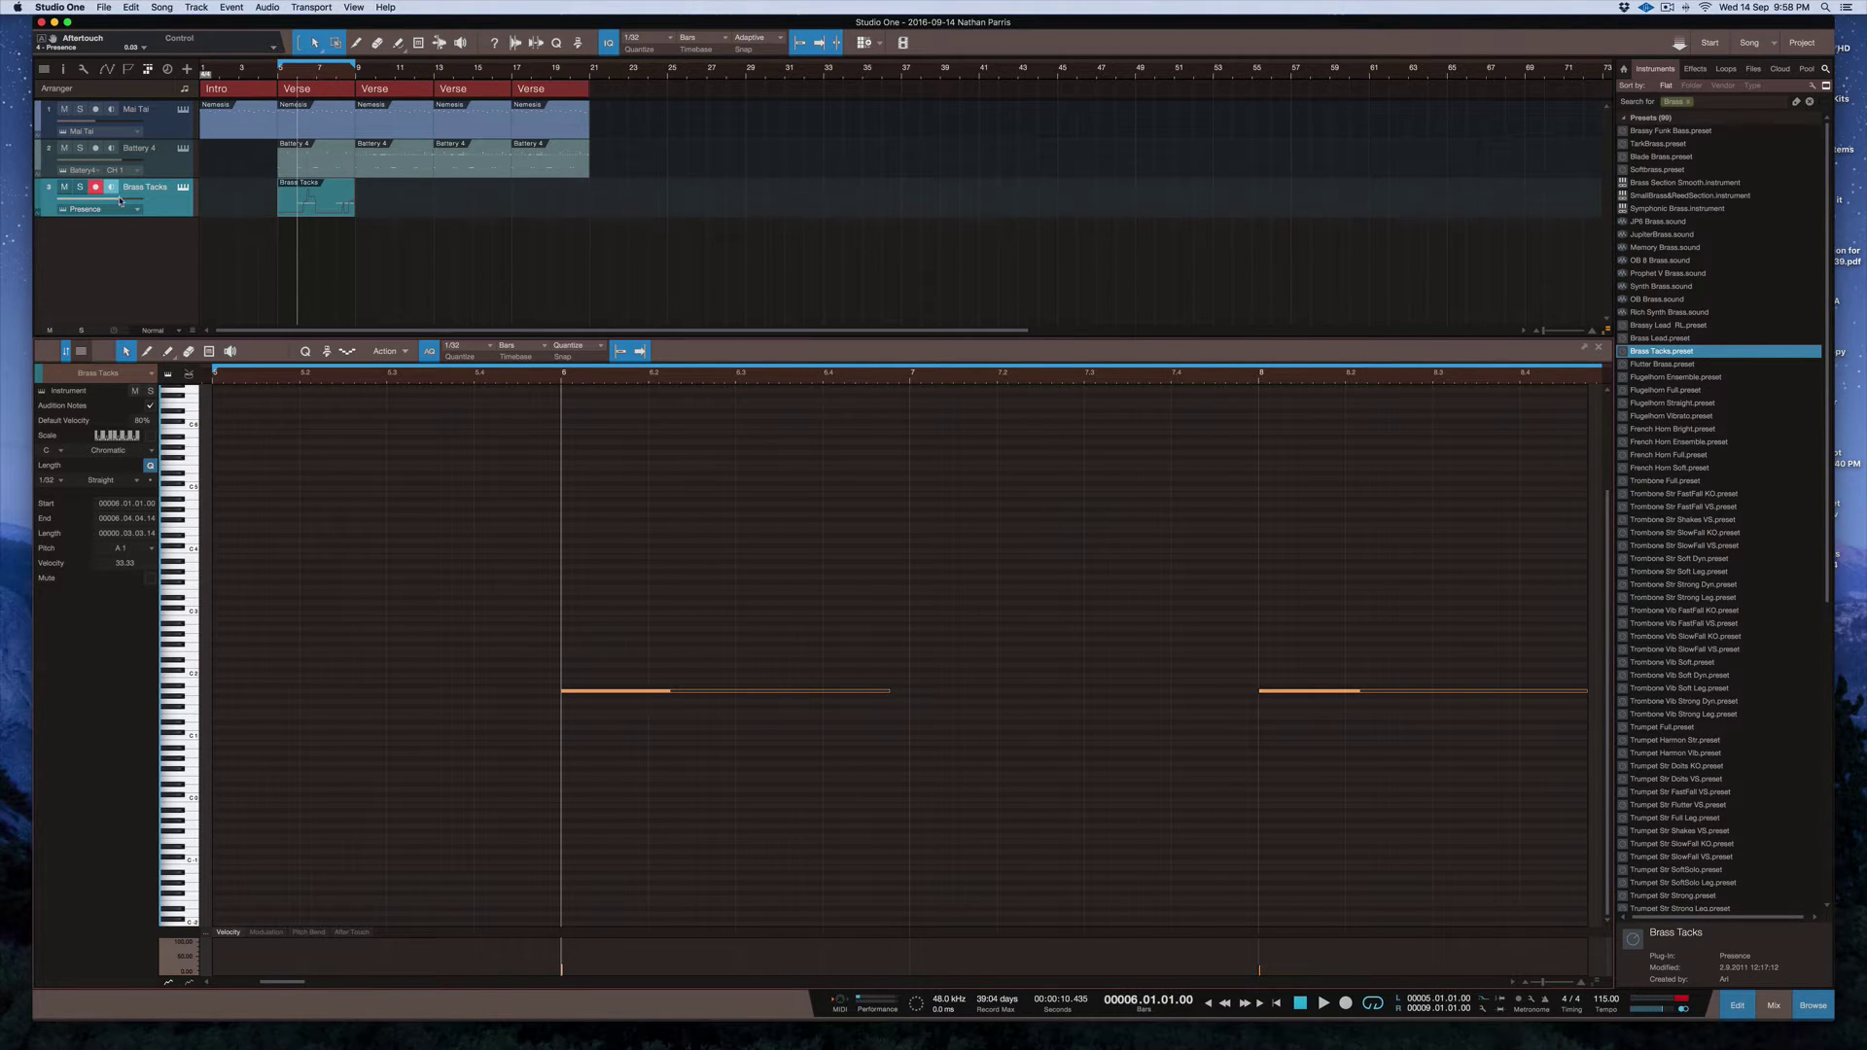
Lower the Brass Tacks track's volume and check the level in playback
drag(119, 201, 98, 205)
key(space)
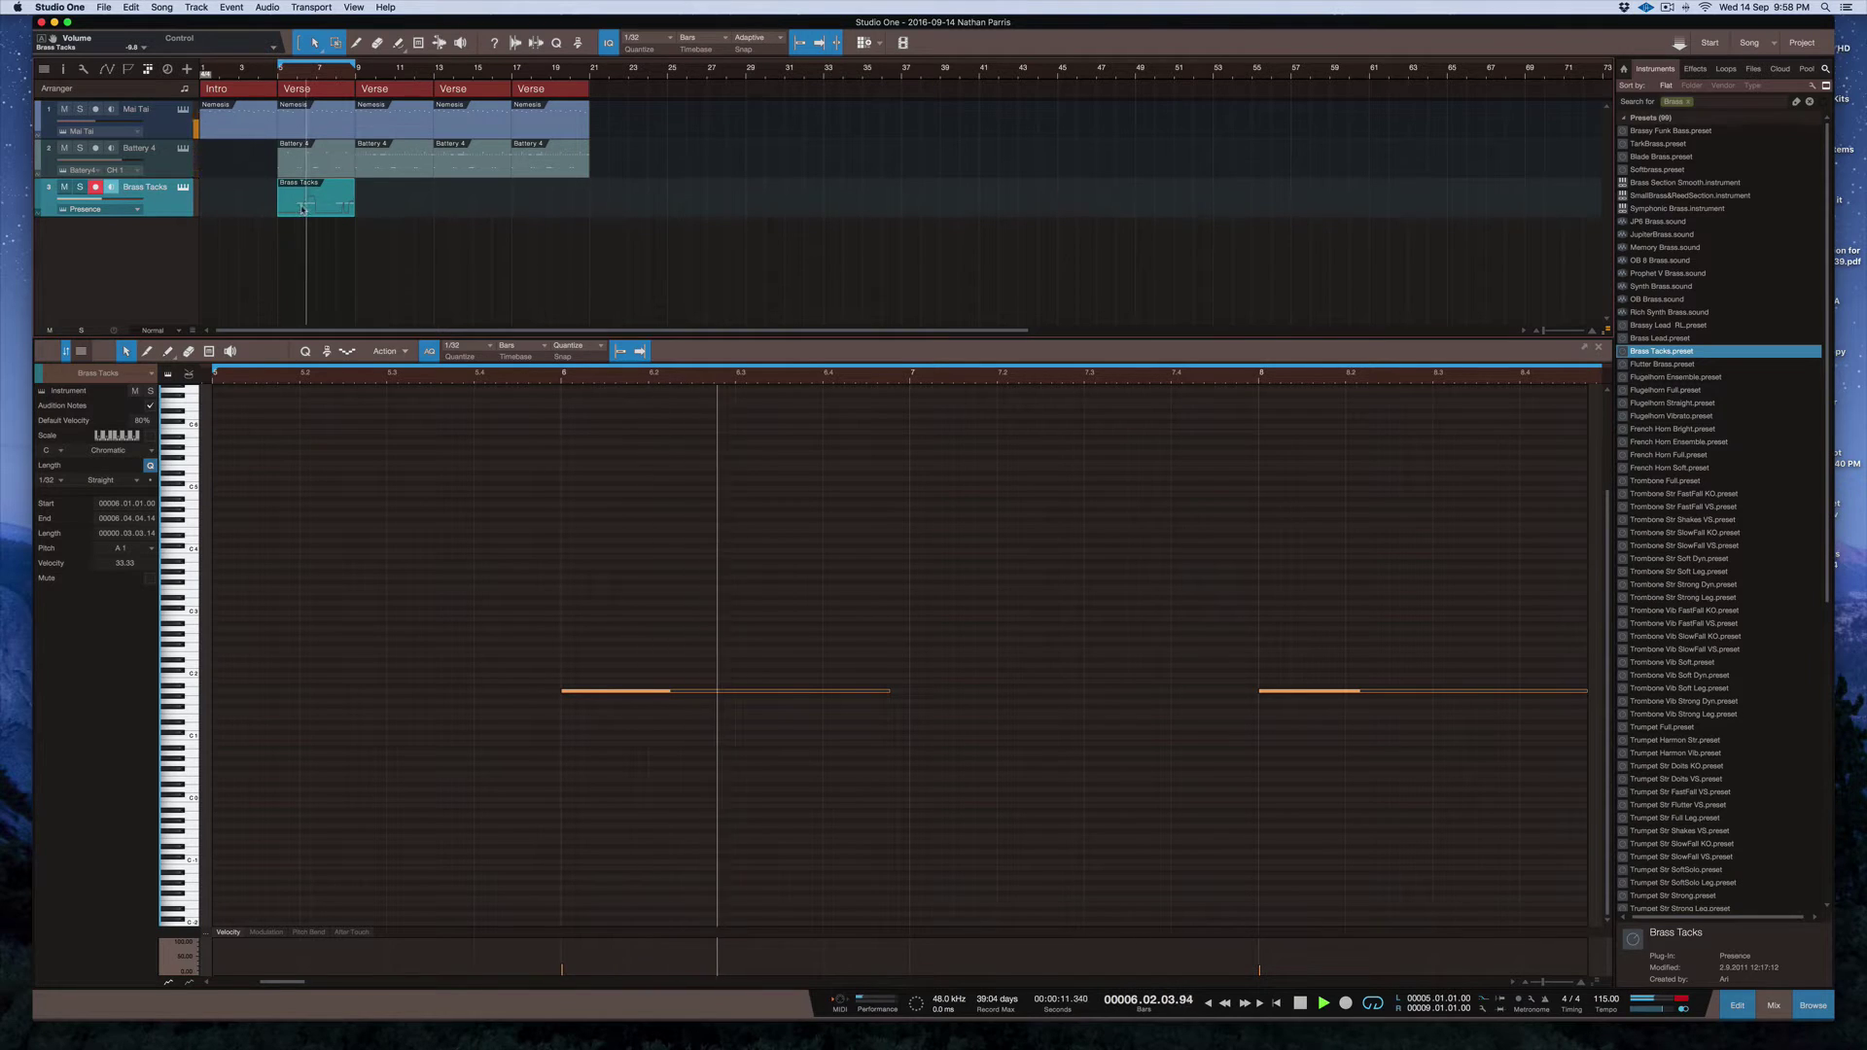
key(space)
Copy the Brass Tacks clip to the Verses at bars 9 and 13, deleting the original at bar 5
drag(300, 211, 379, 209)
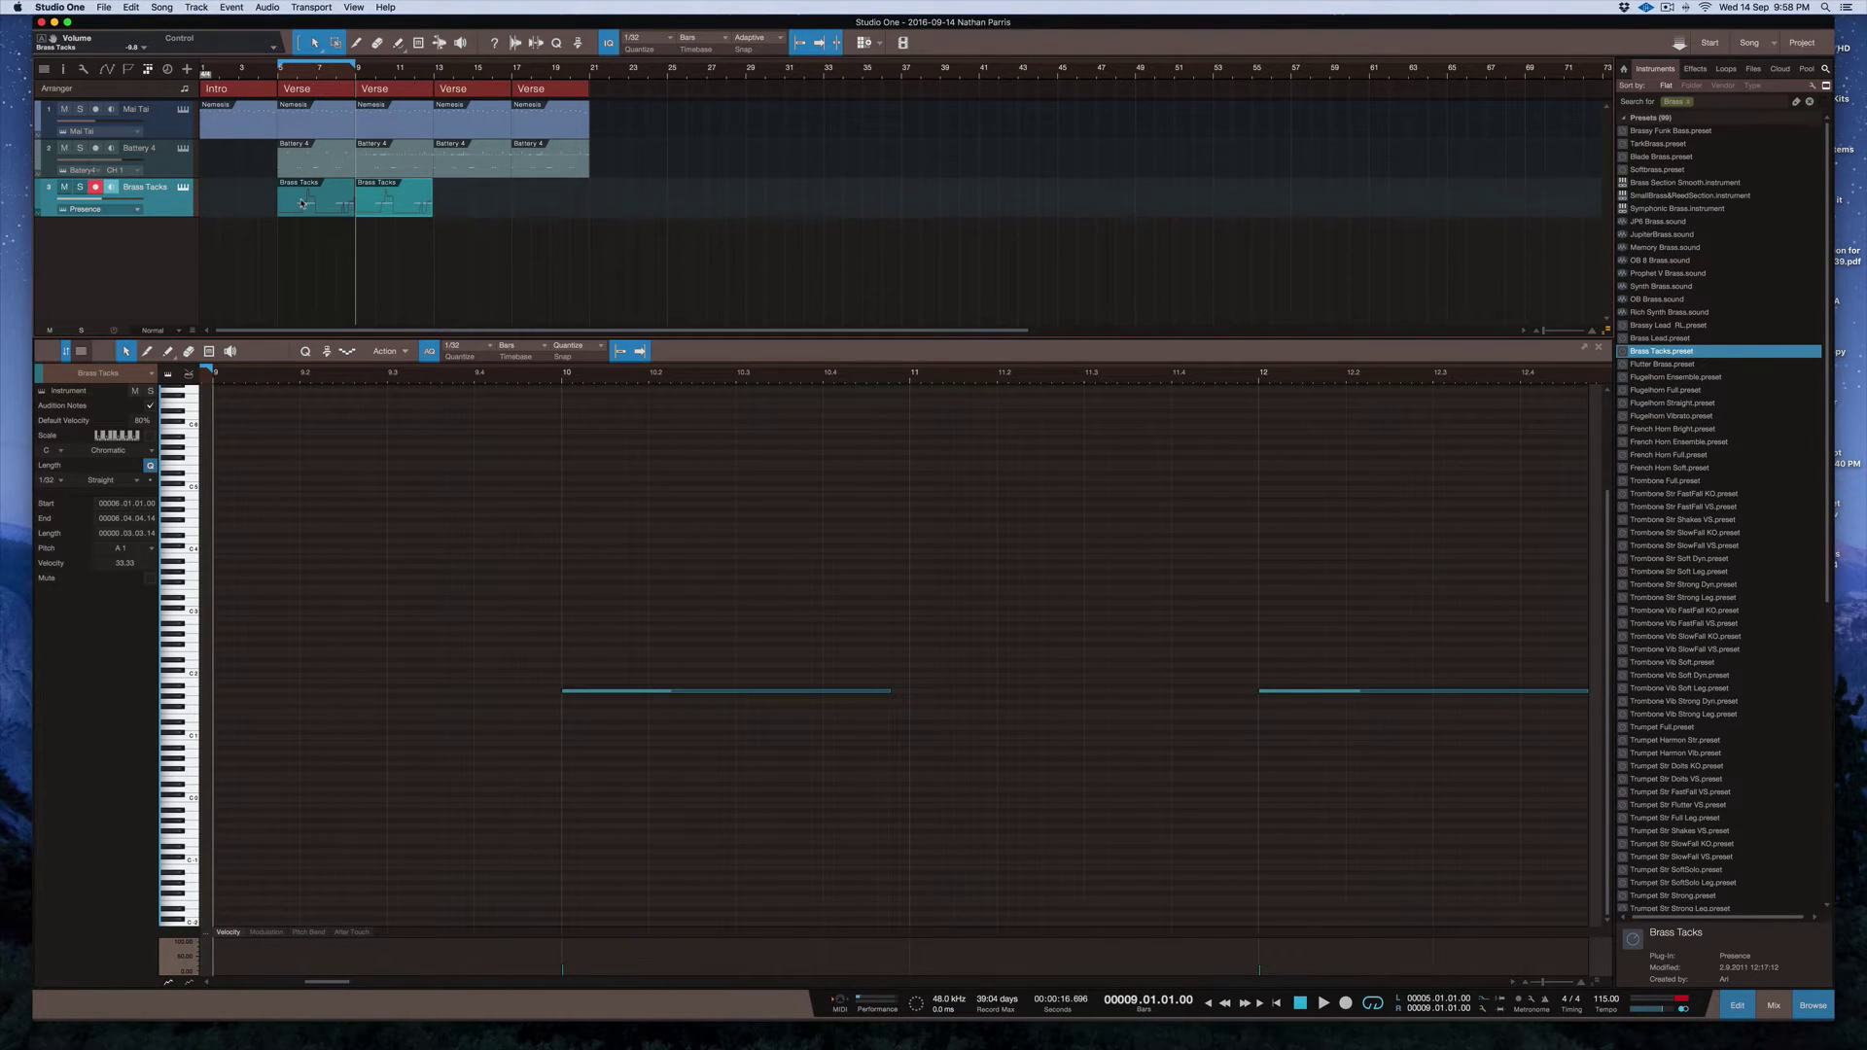
click(303, 204)
key(Delete)
key(space)
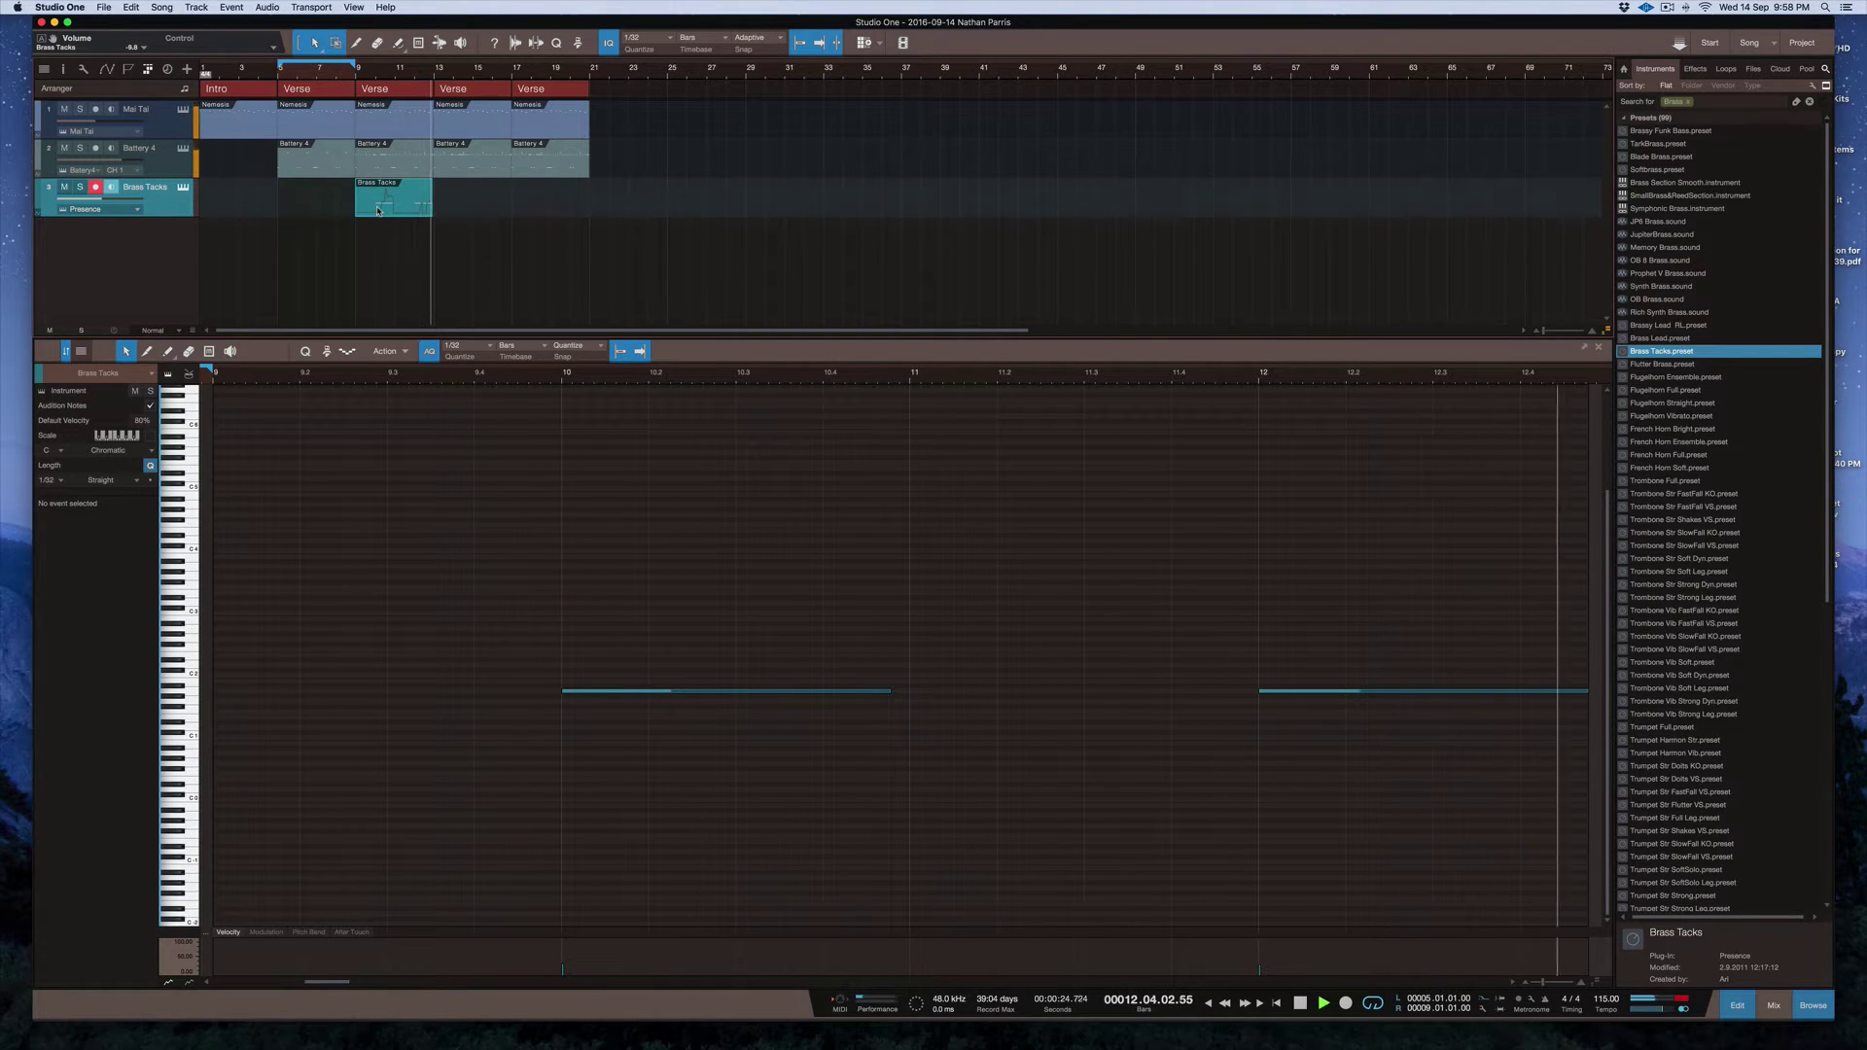
drag(389, 206, 460, 212)
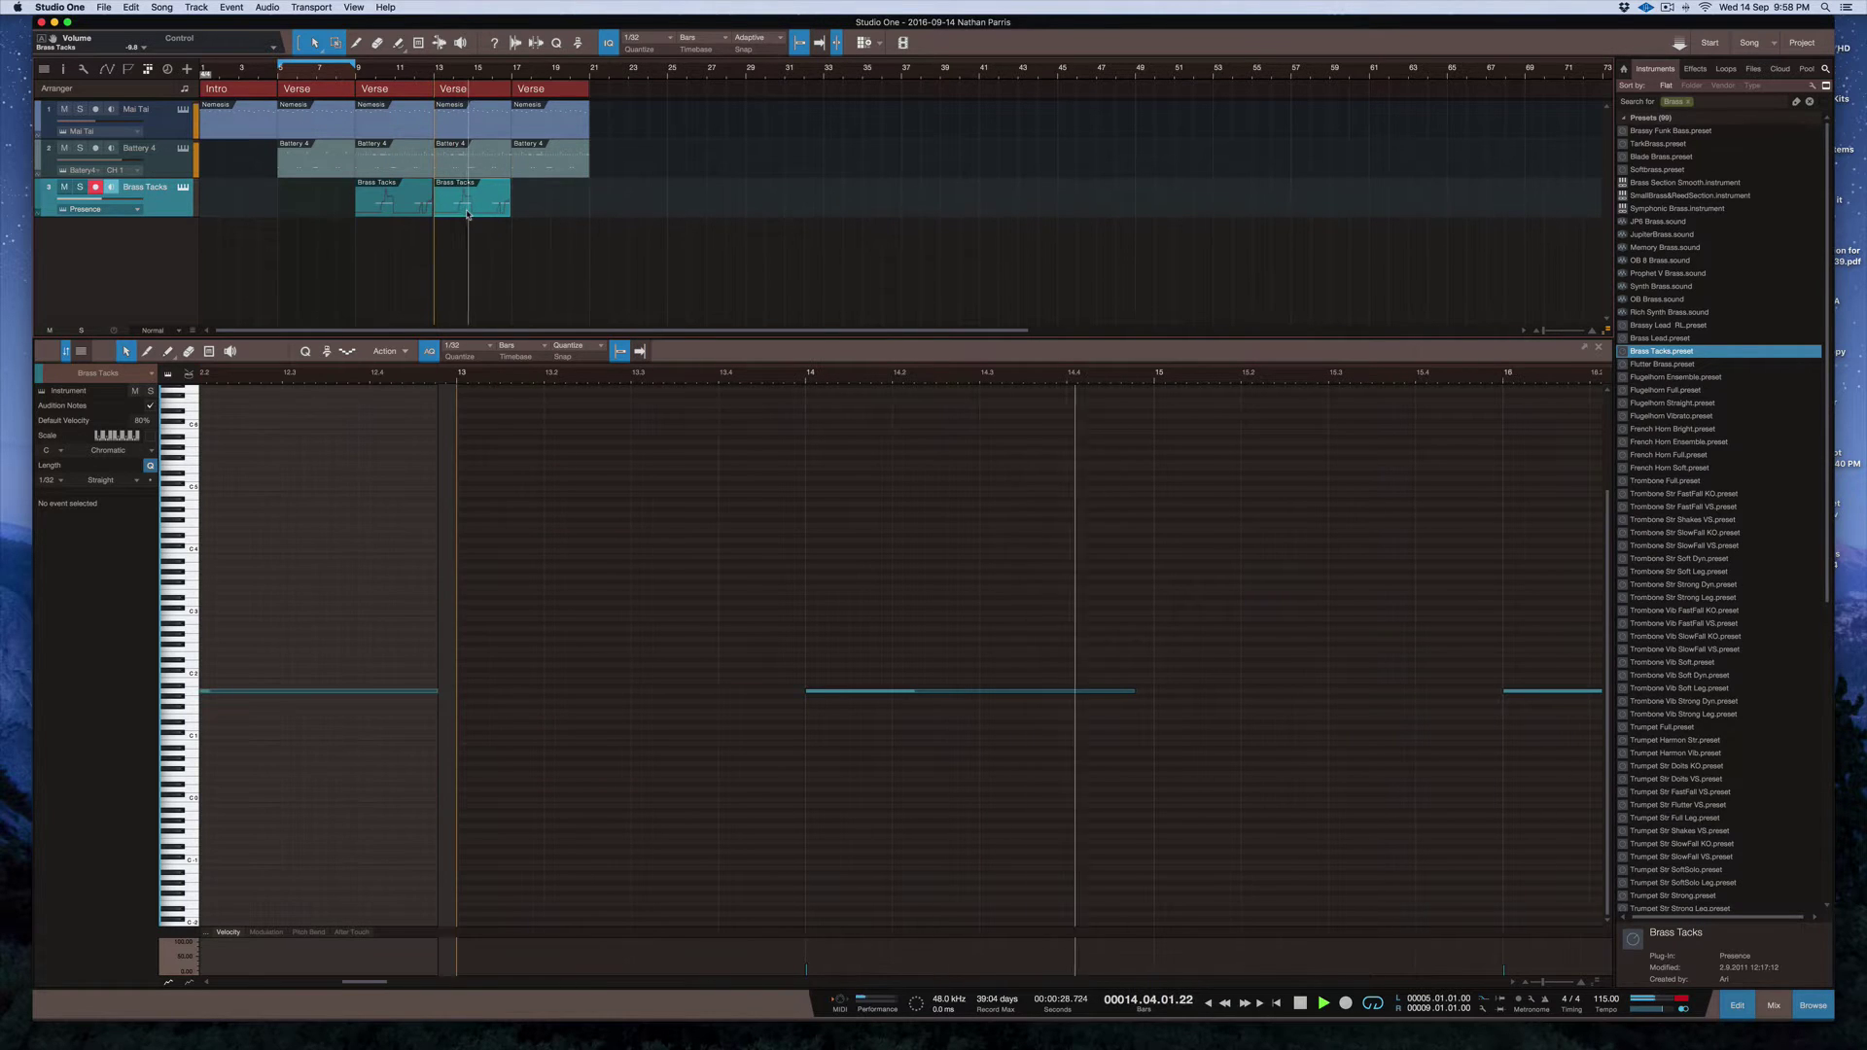
Add a new instrument track from the French Horn Bright preset below Brass Tacks and close its instrument window
drag(1672, 429, 165, 244)
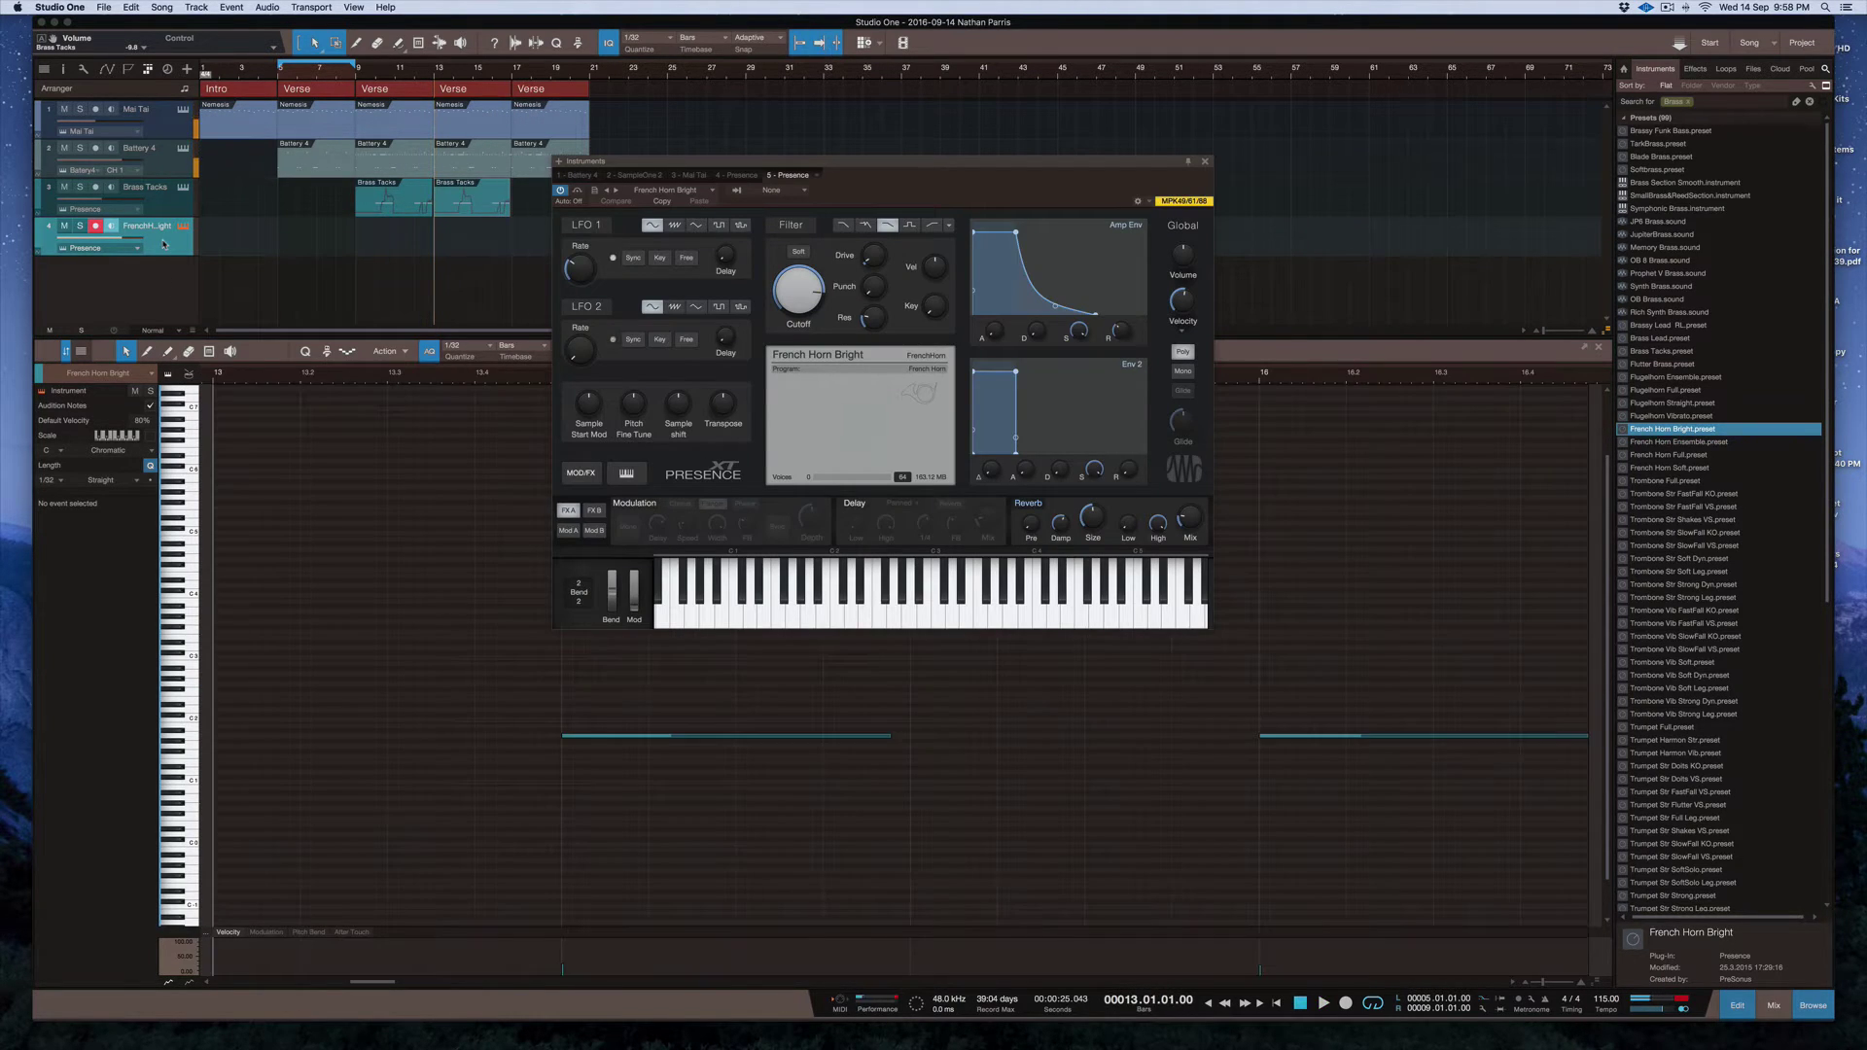
click(1206, 162)
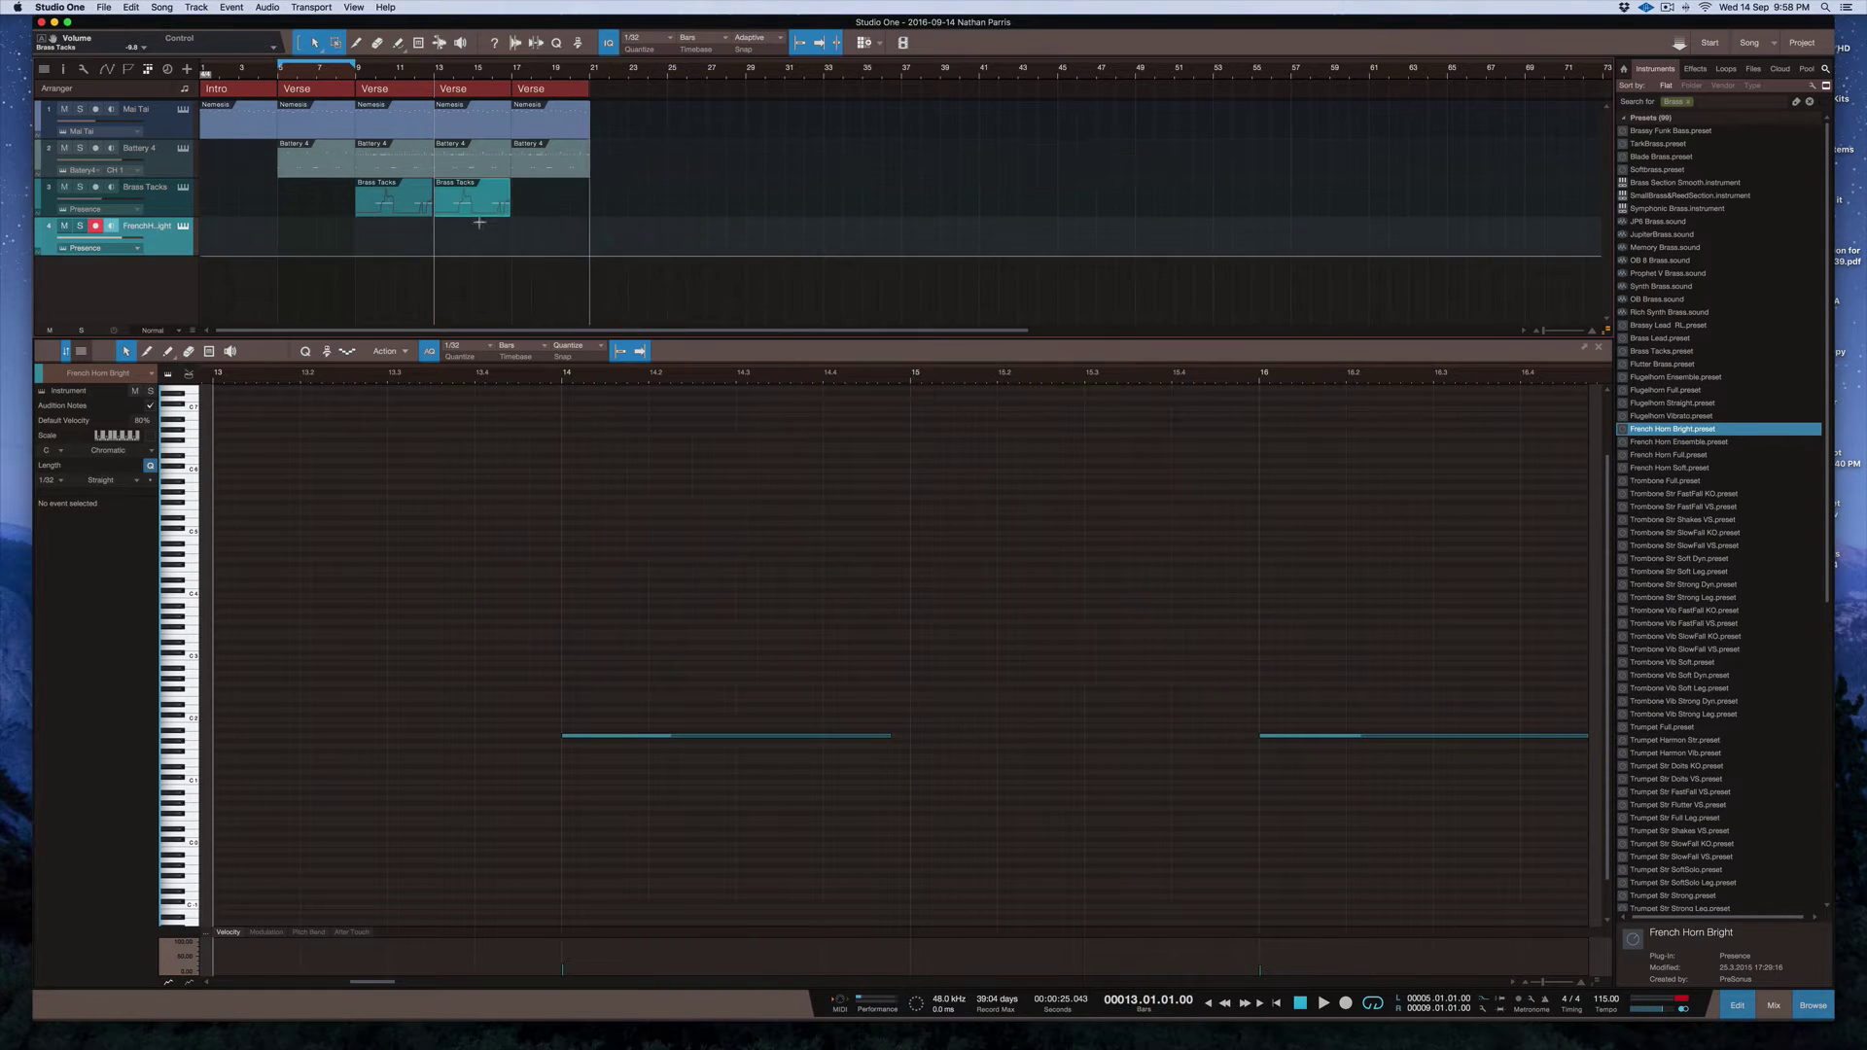
click(162, 194)
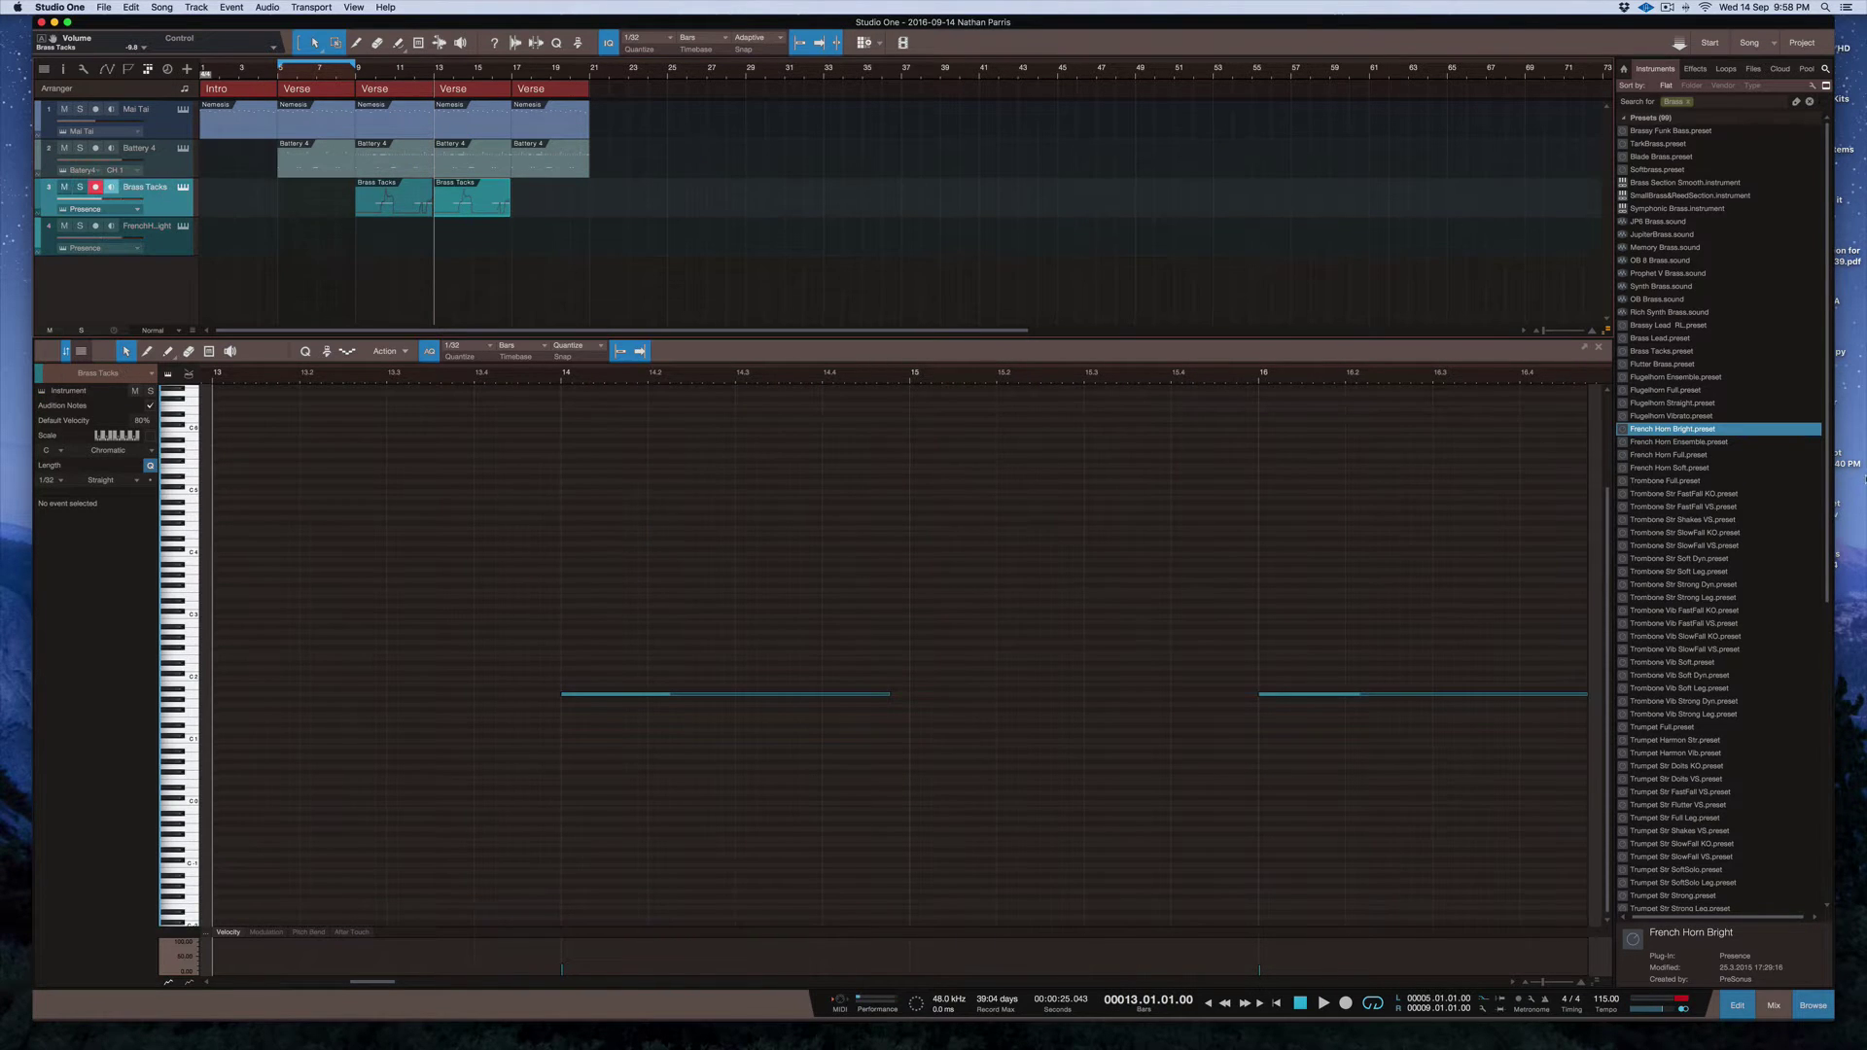
Move both Brass Tacks clips at bars 9 and 13 onto the French Horn Bright track
click(1683, 326)
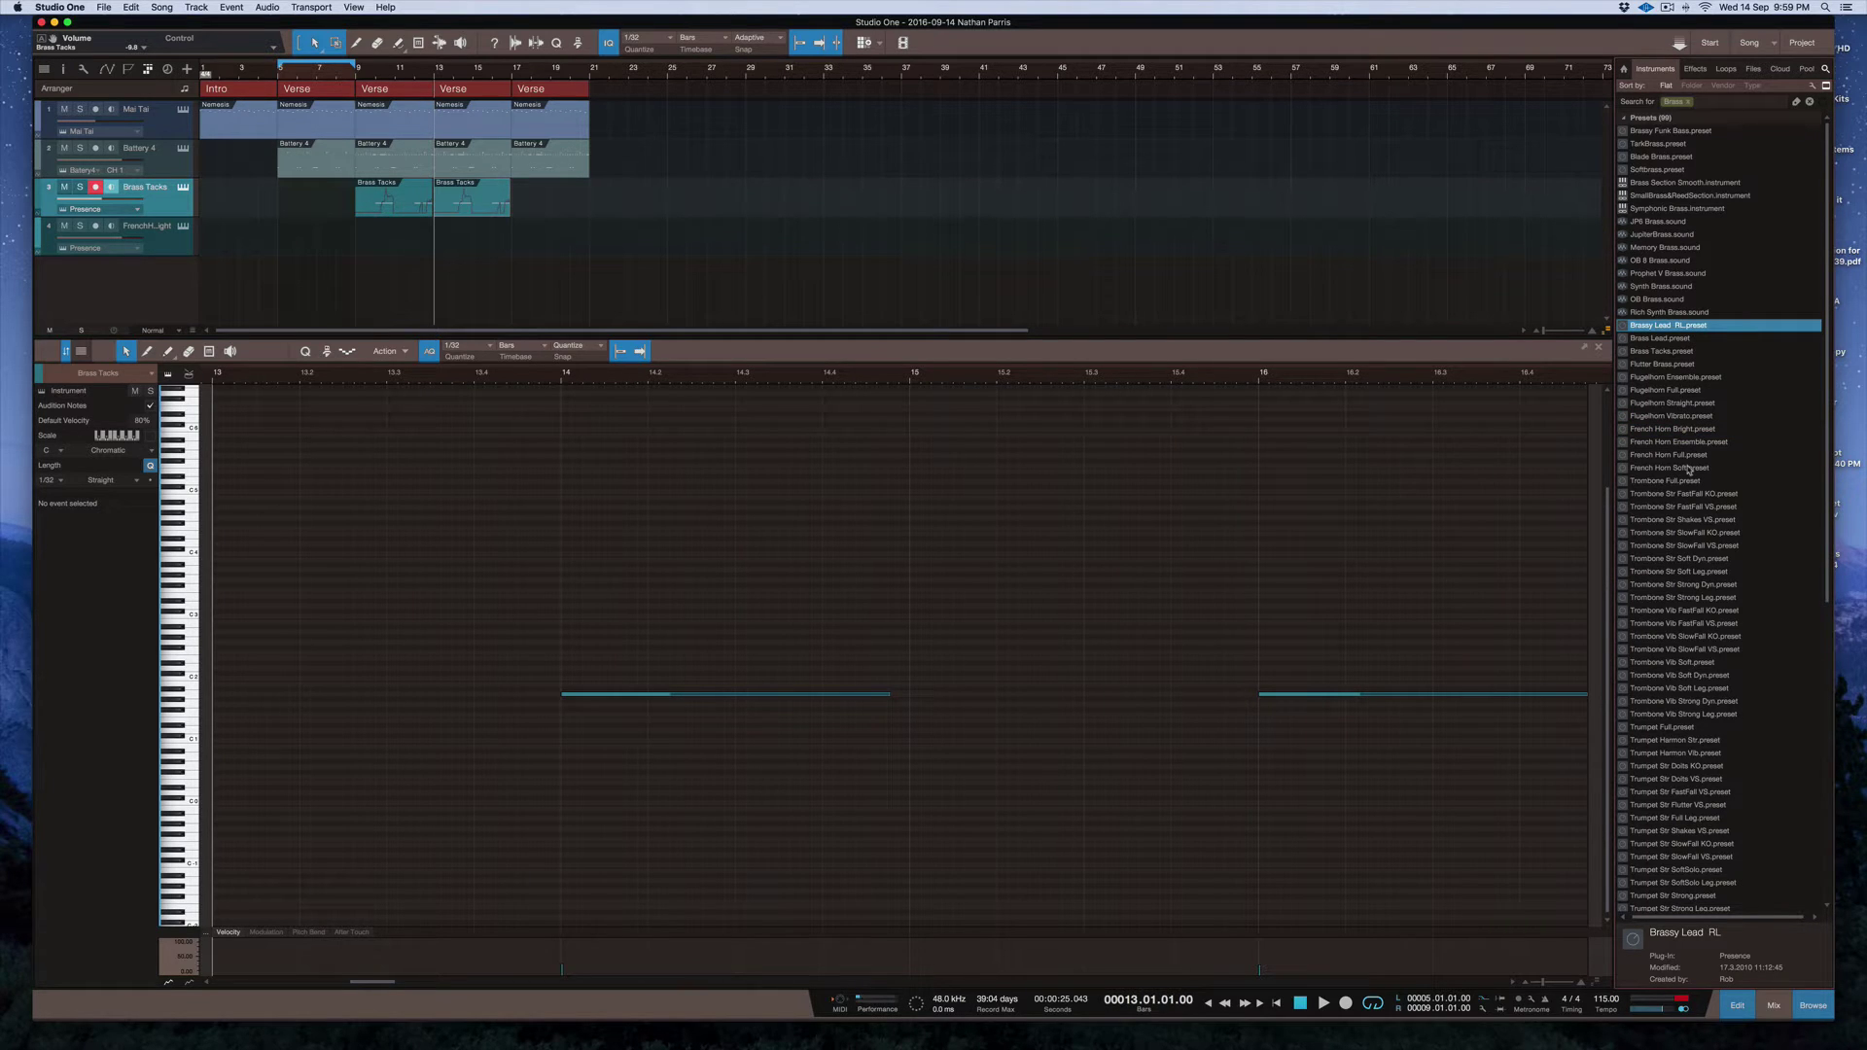
click(153, 225)
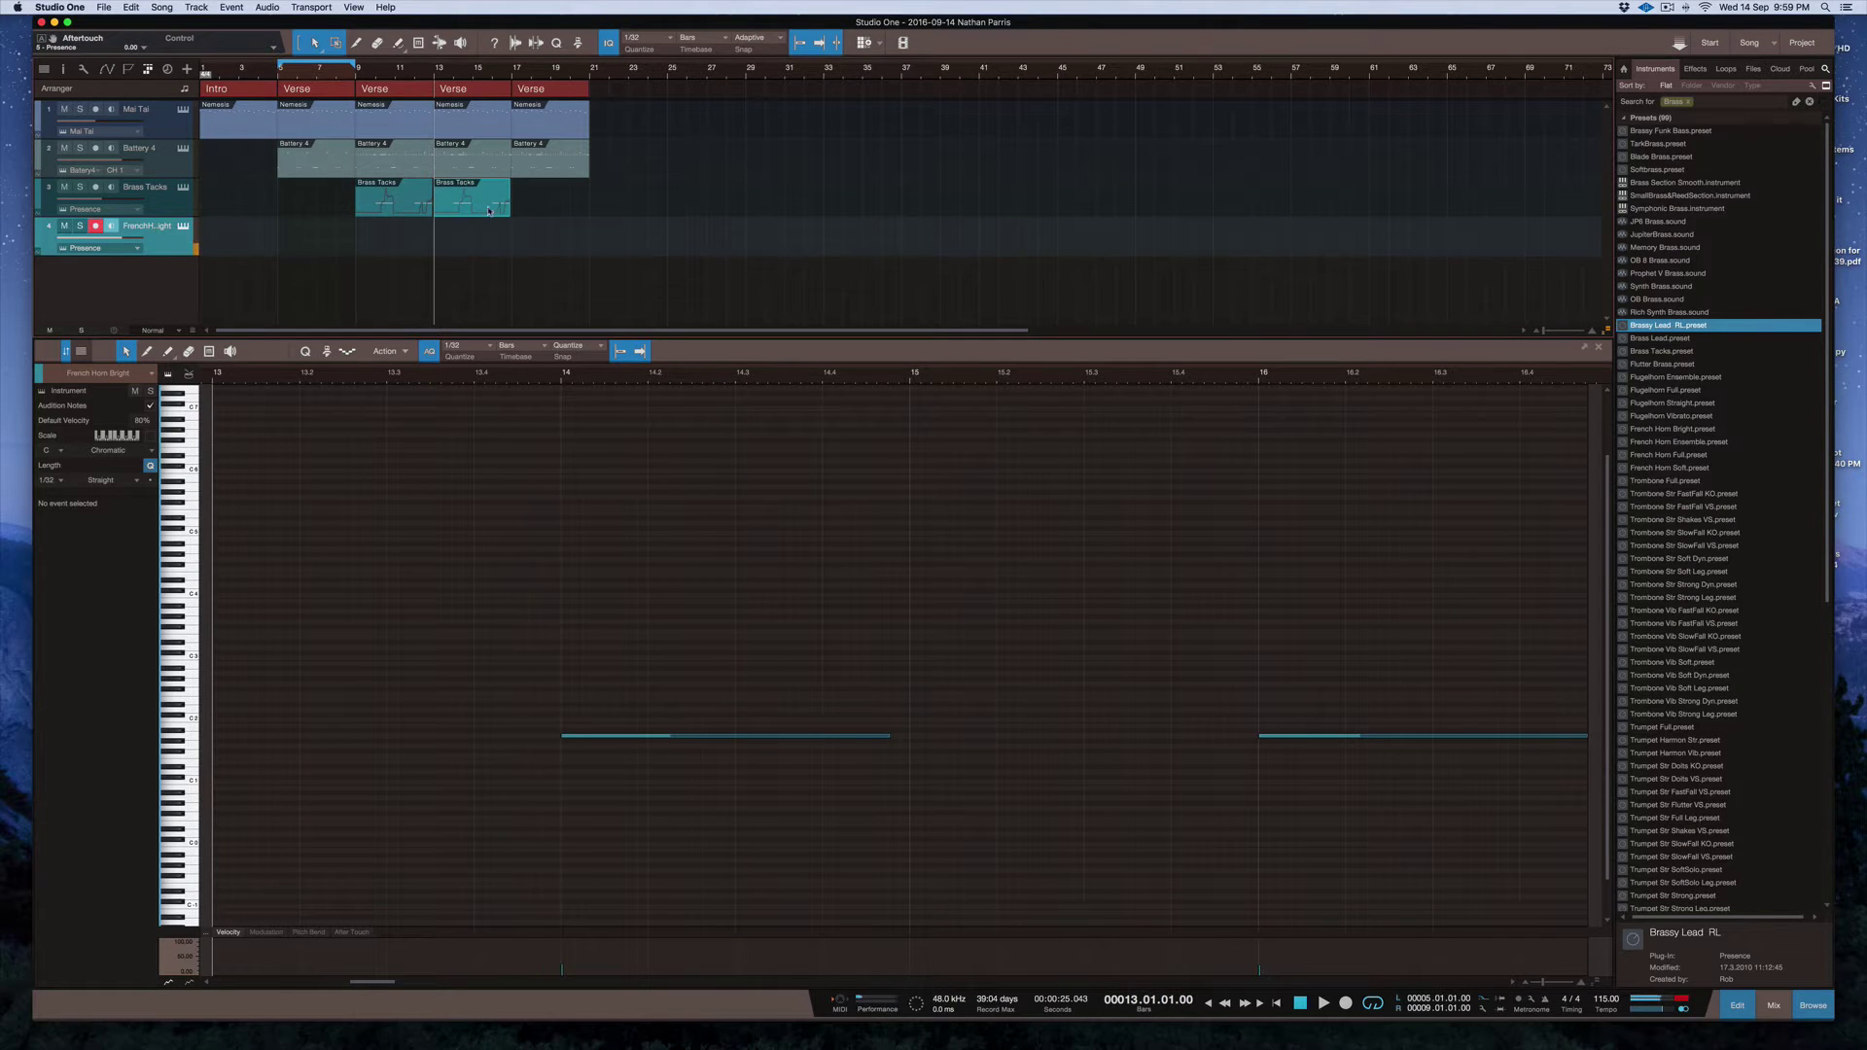
drag(478, 215, 479, 254)
Play the moved clips from bar 9 and lower the French Horn Bright track's volume
click(152, 194)
key(space)
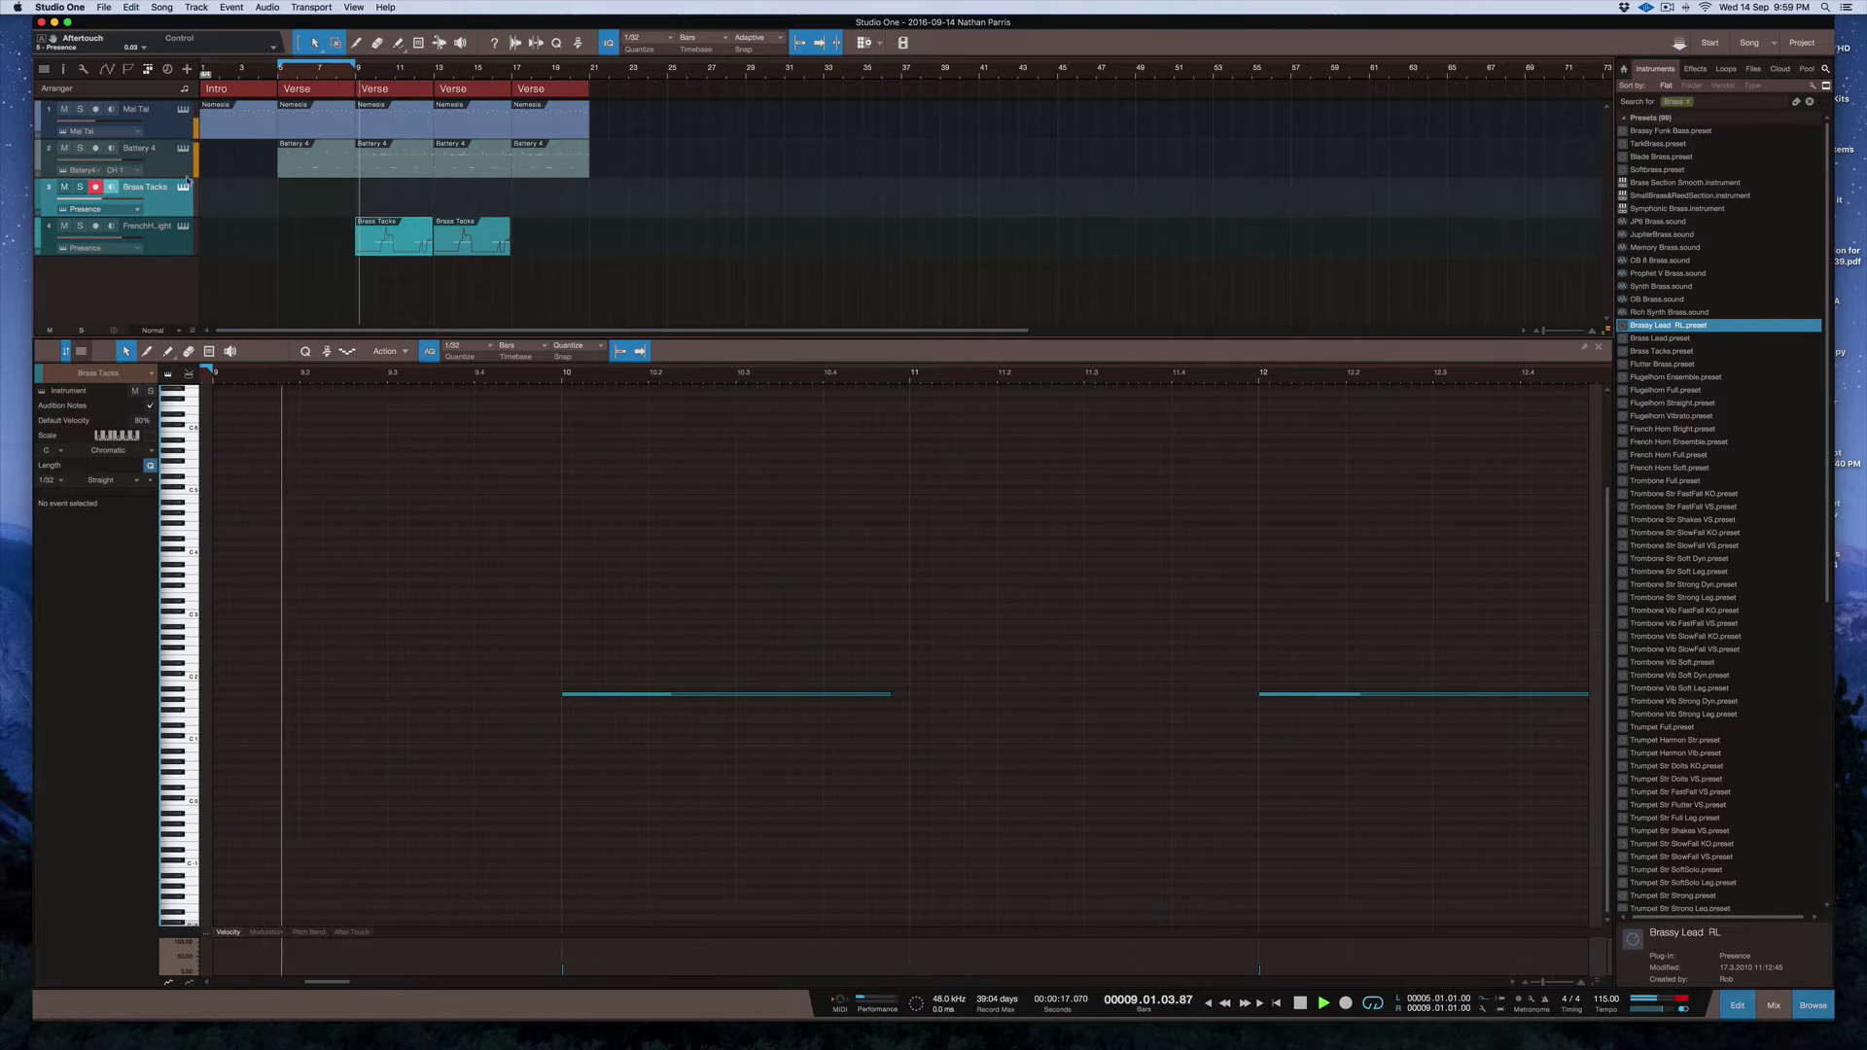
key(space)
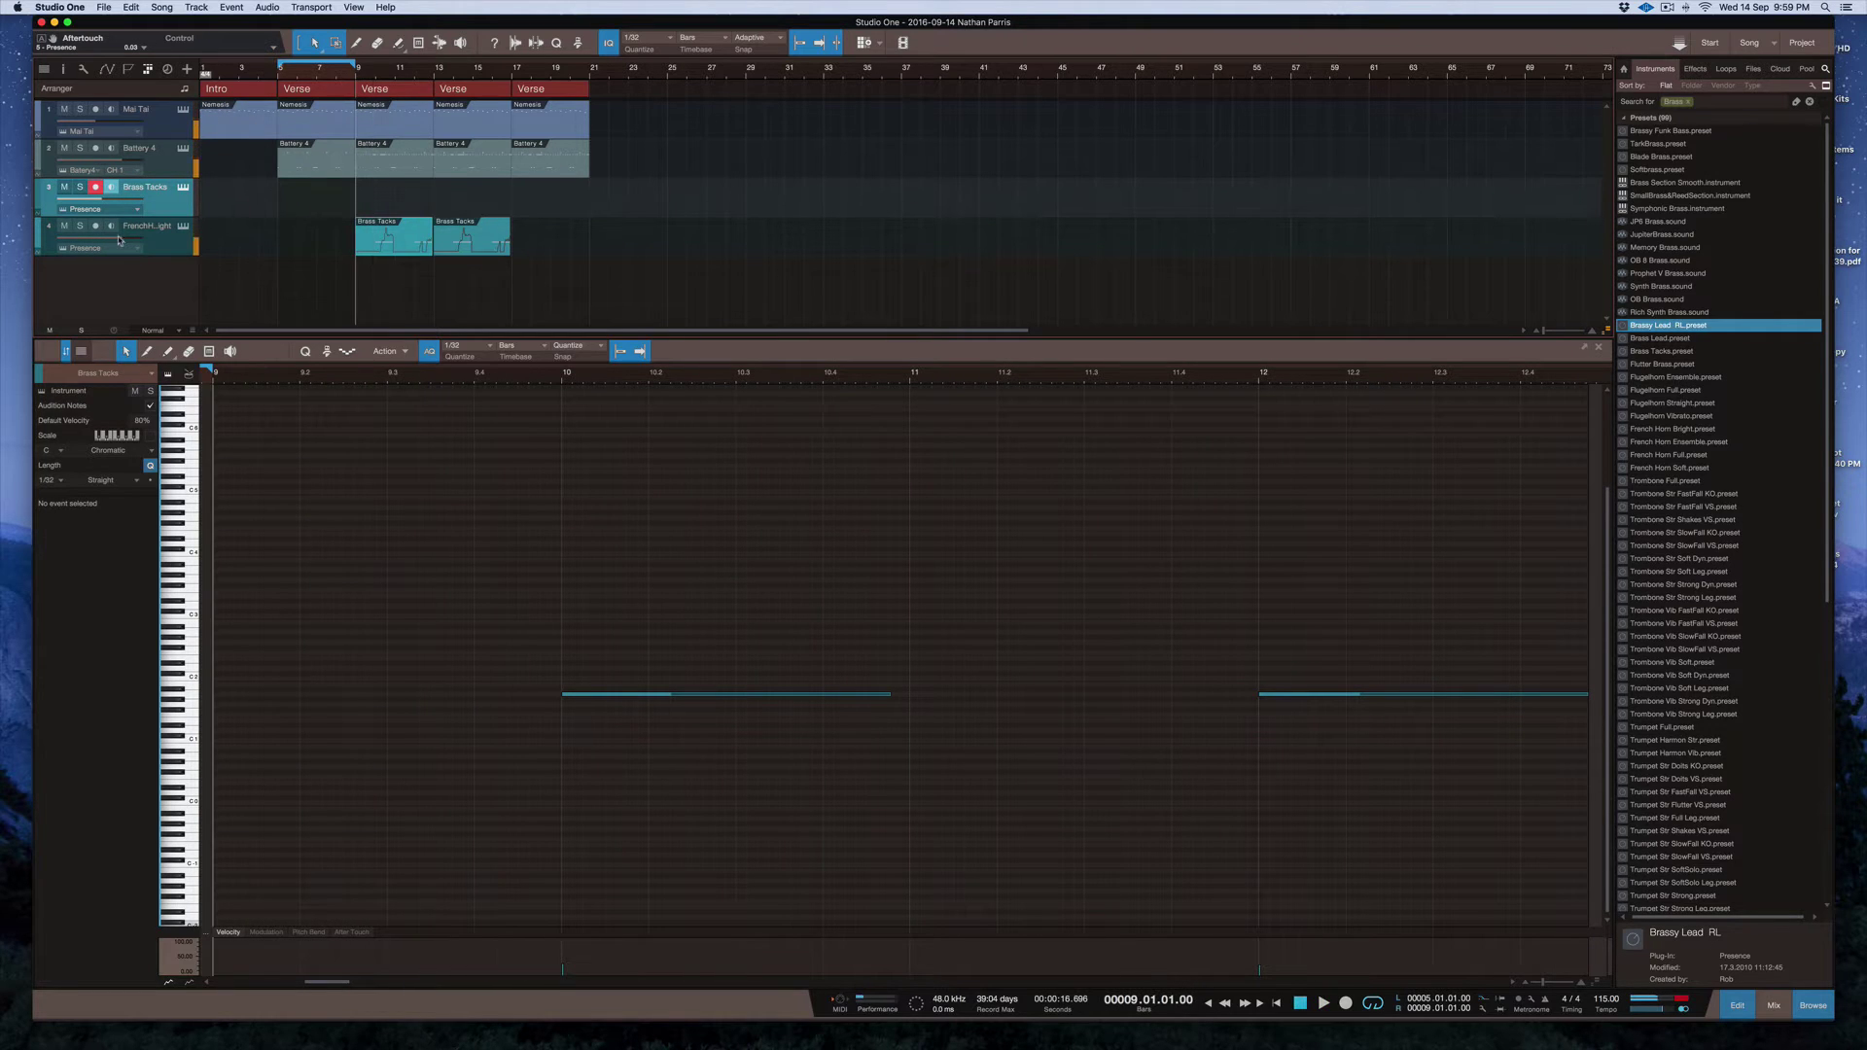
mouse_move(96, 243)
double_click(376, 74)
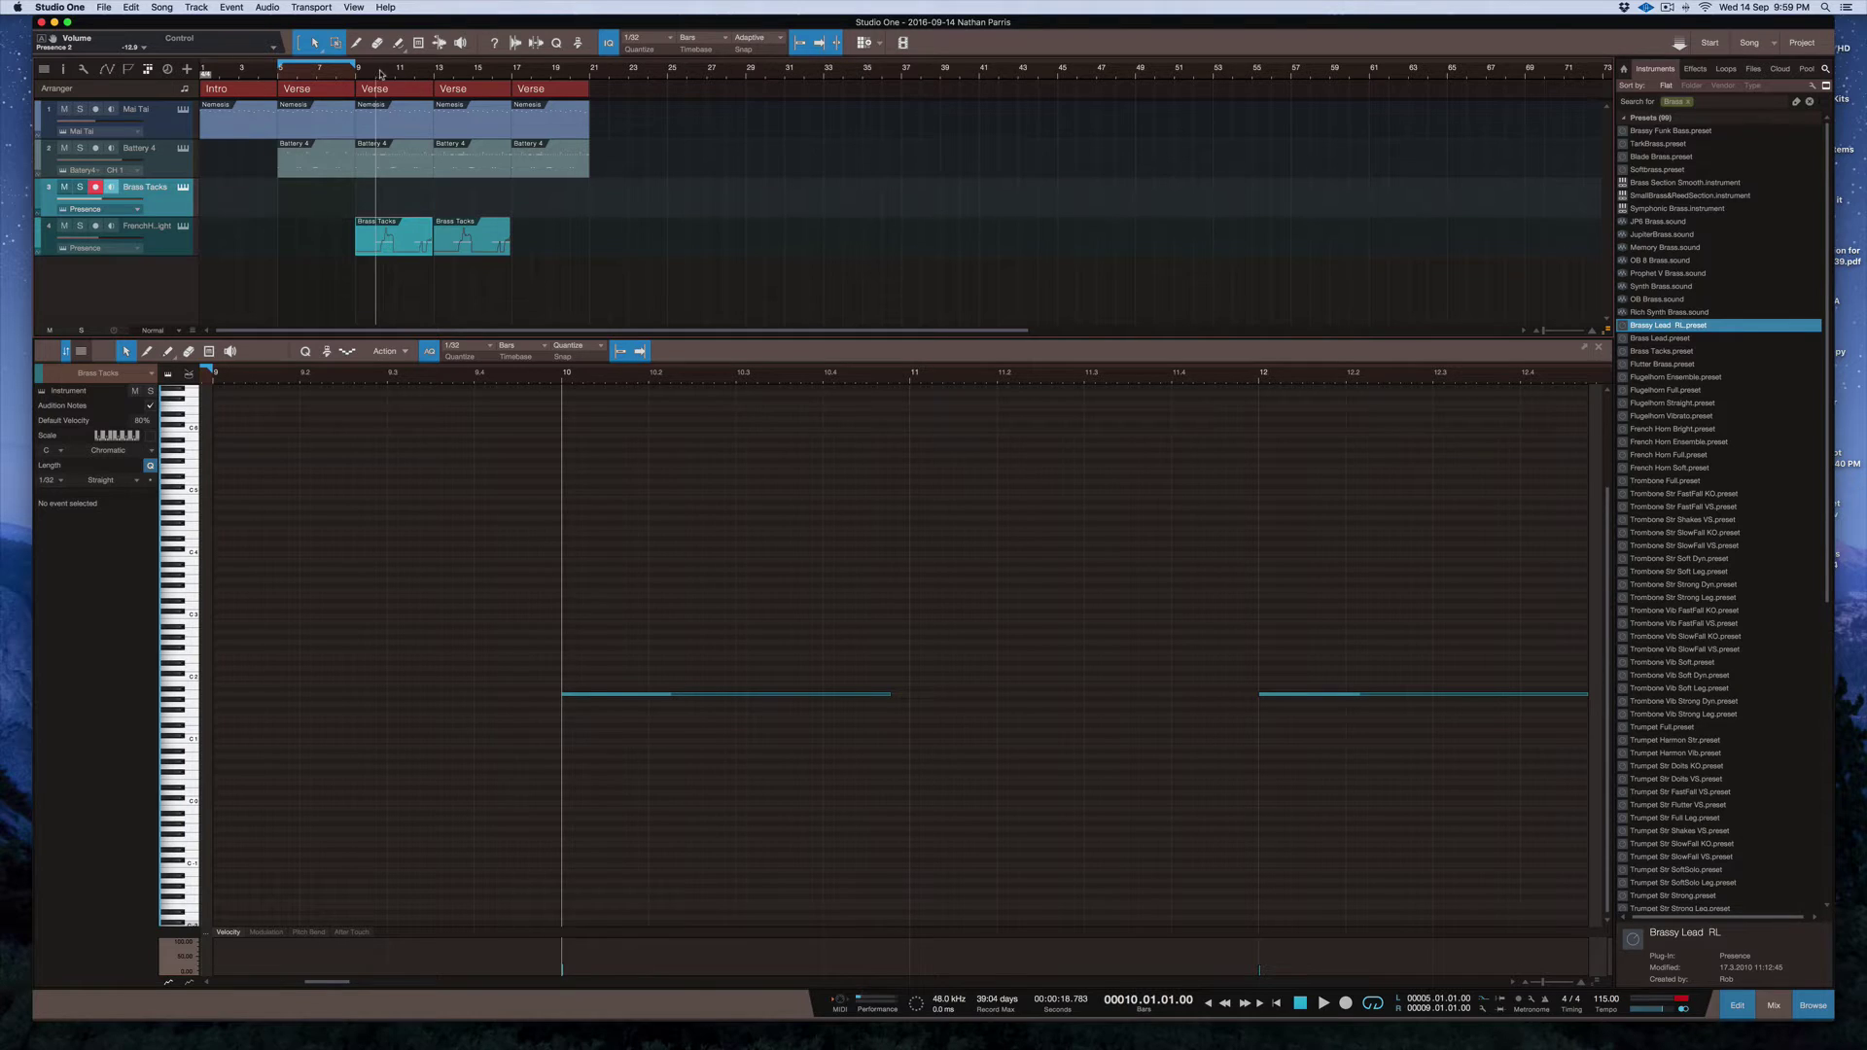
double_click(313, 69)
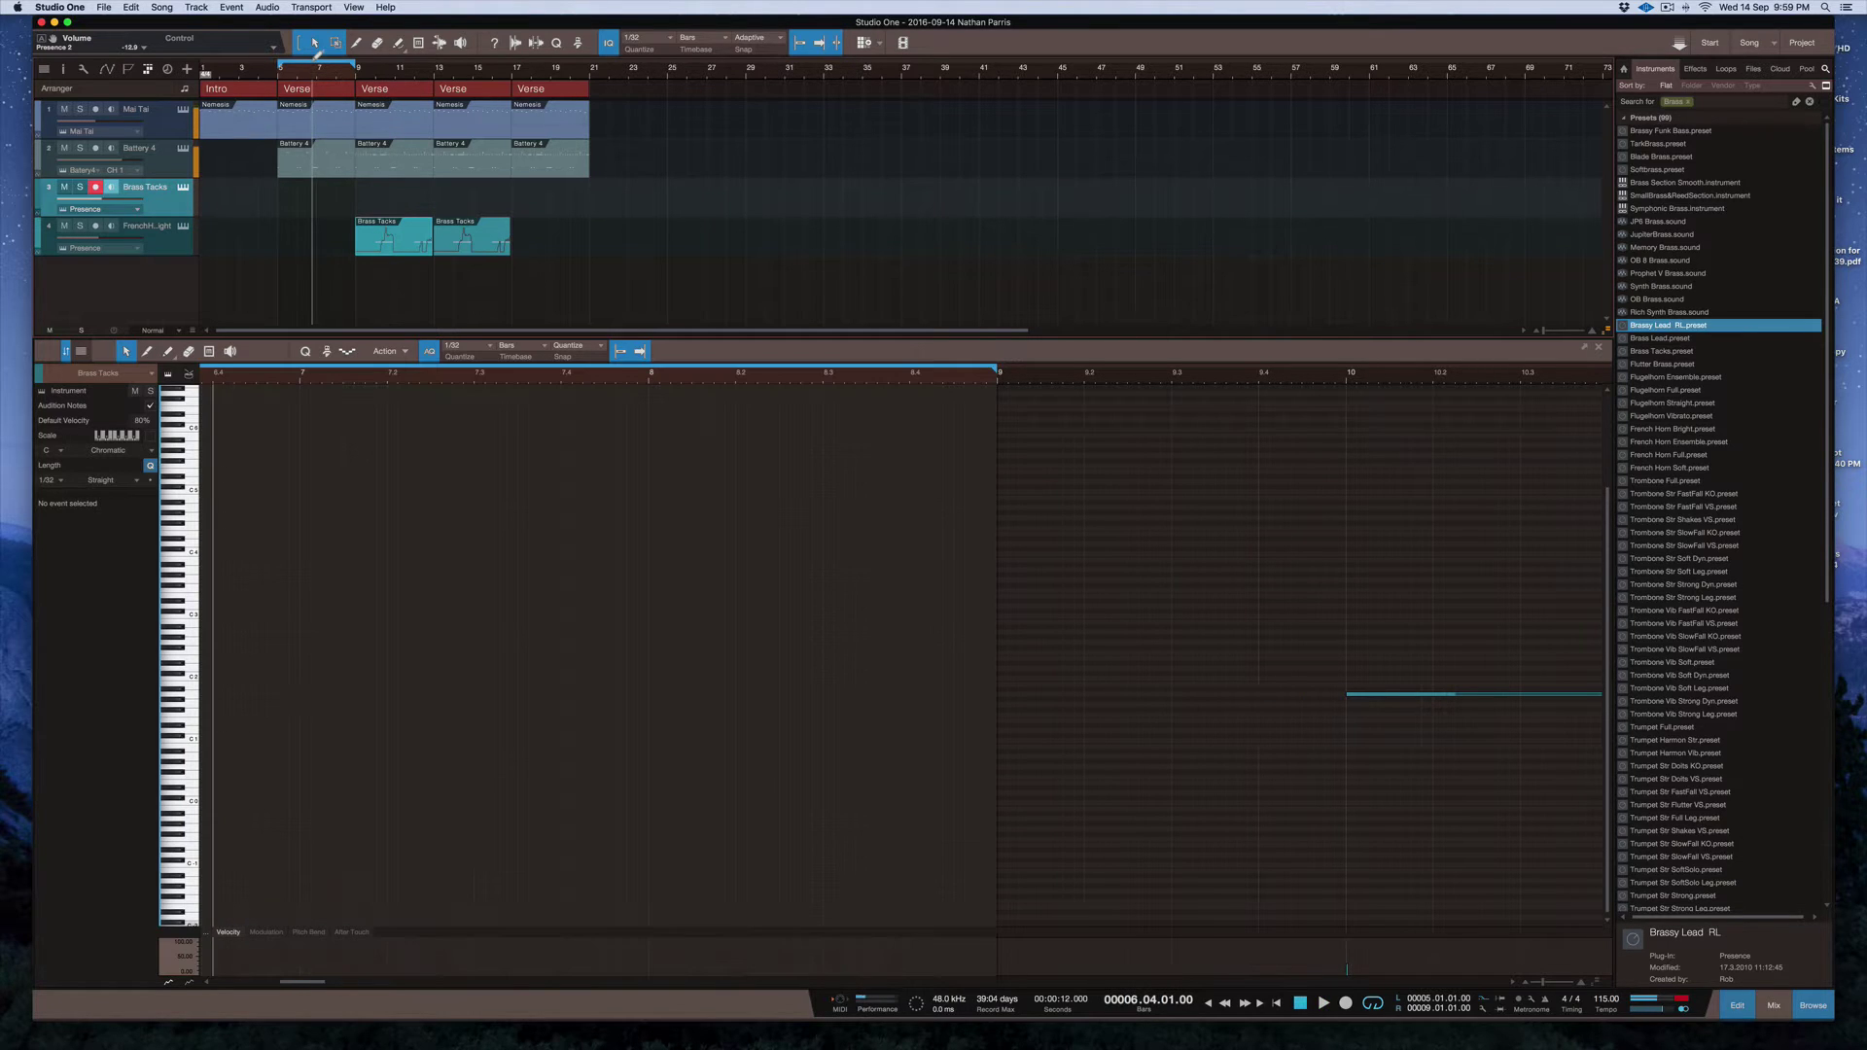
Transpose the notes of the French horn clip at bar 13 down one octave and check them in playback
click(481, 250)
drag(1371, 674, 210, 845)
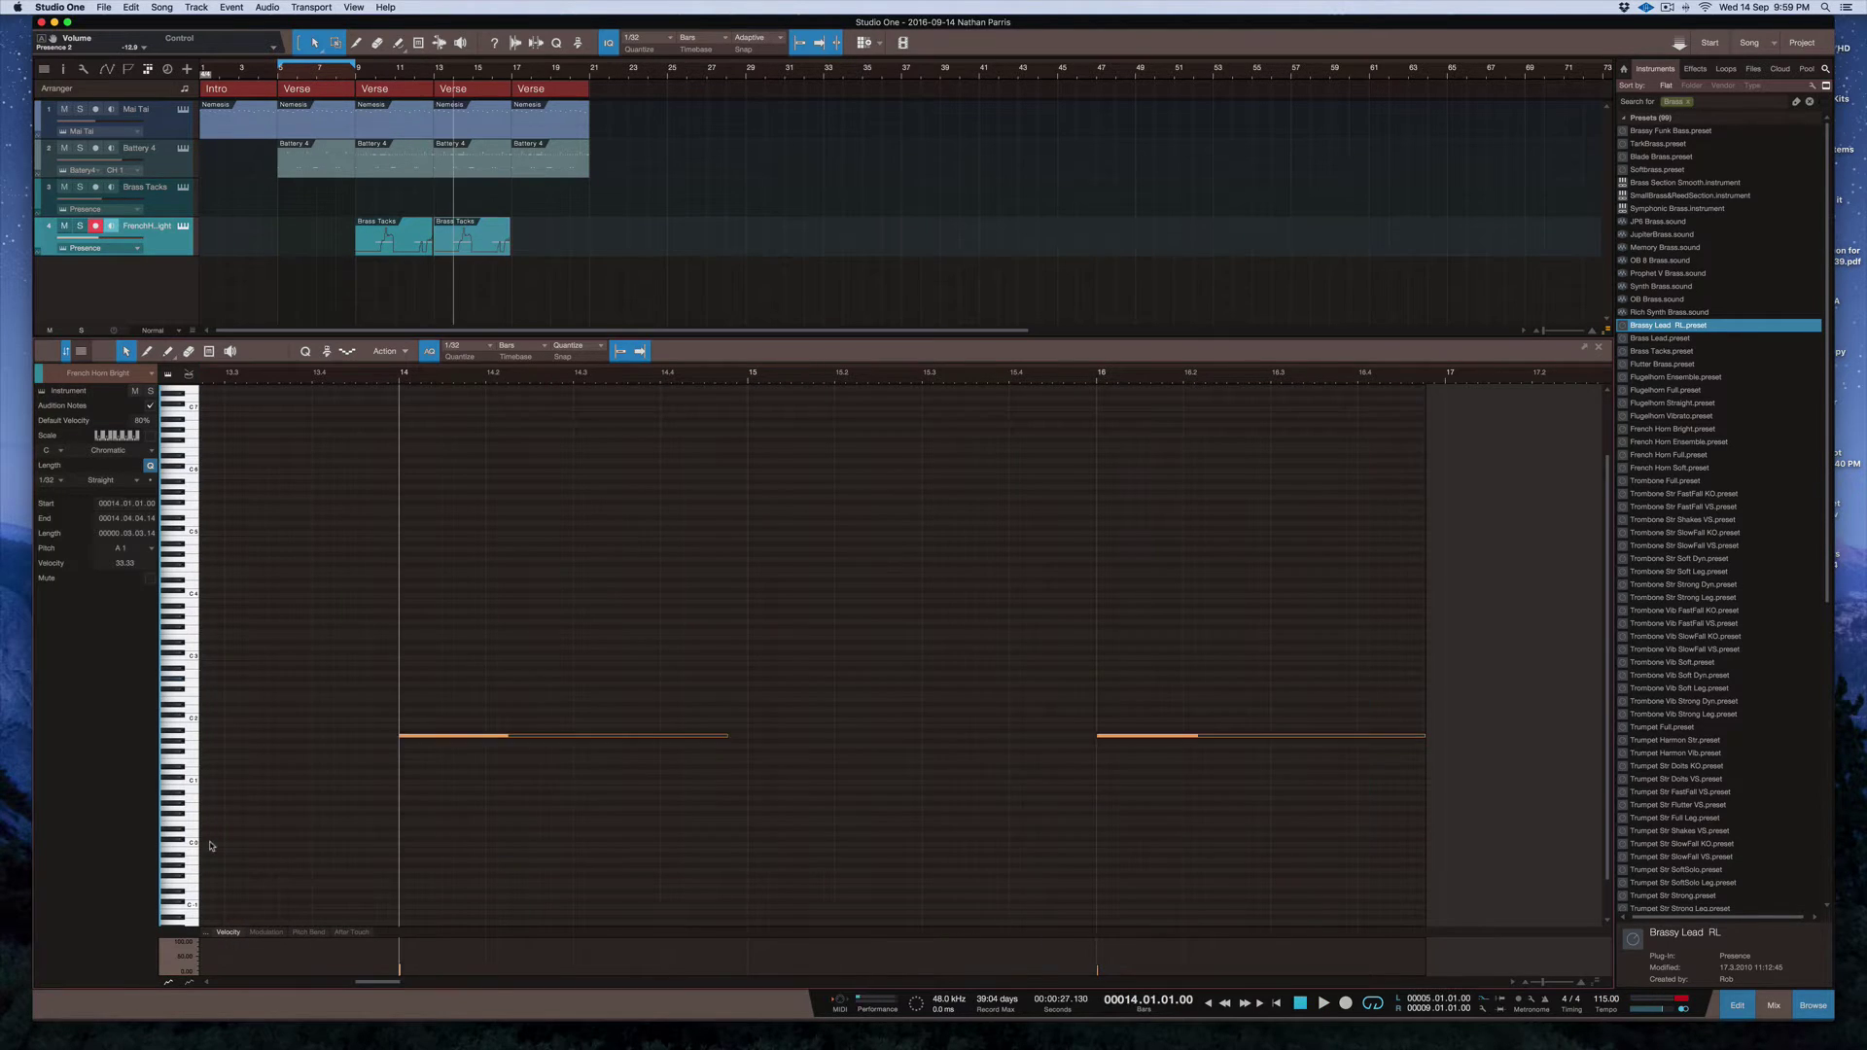
key(shift+Down)
key(space)
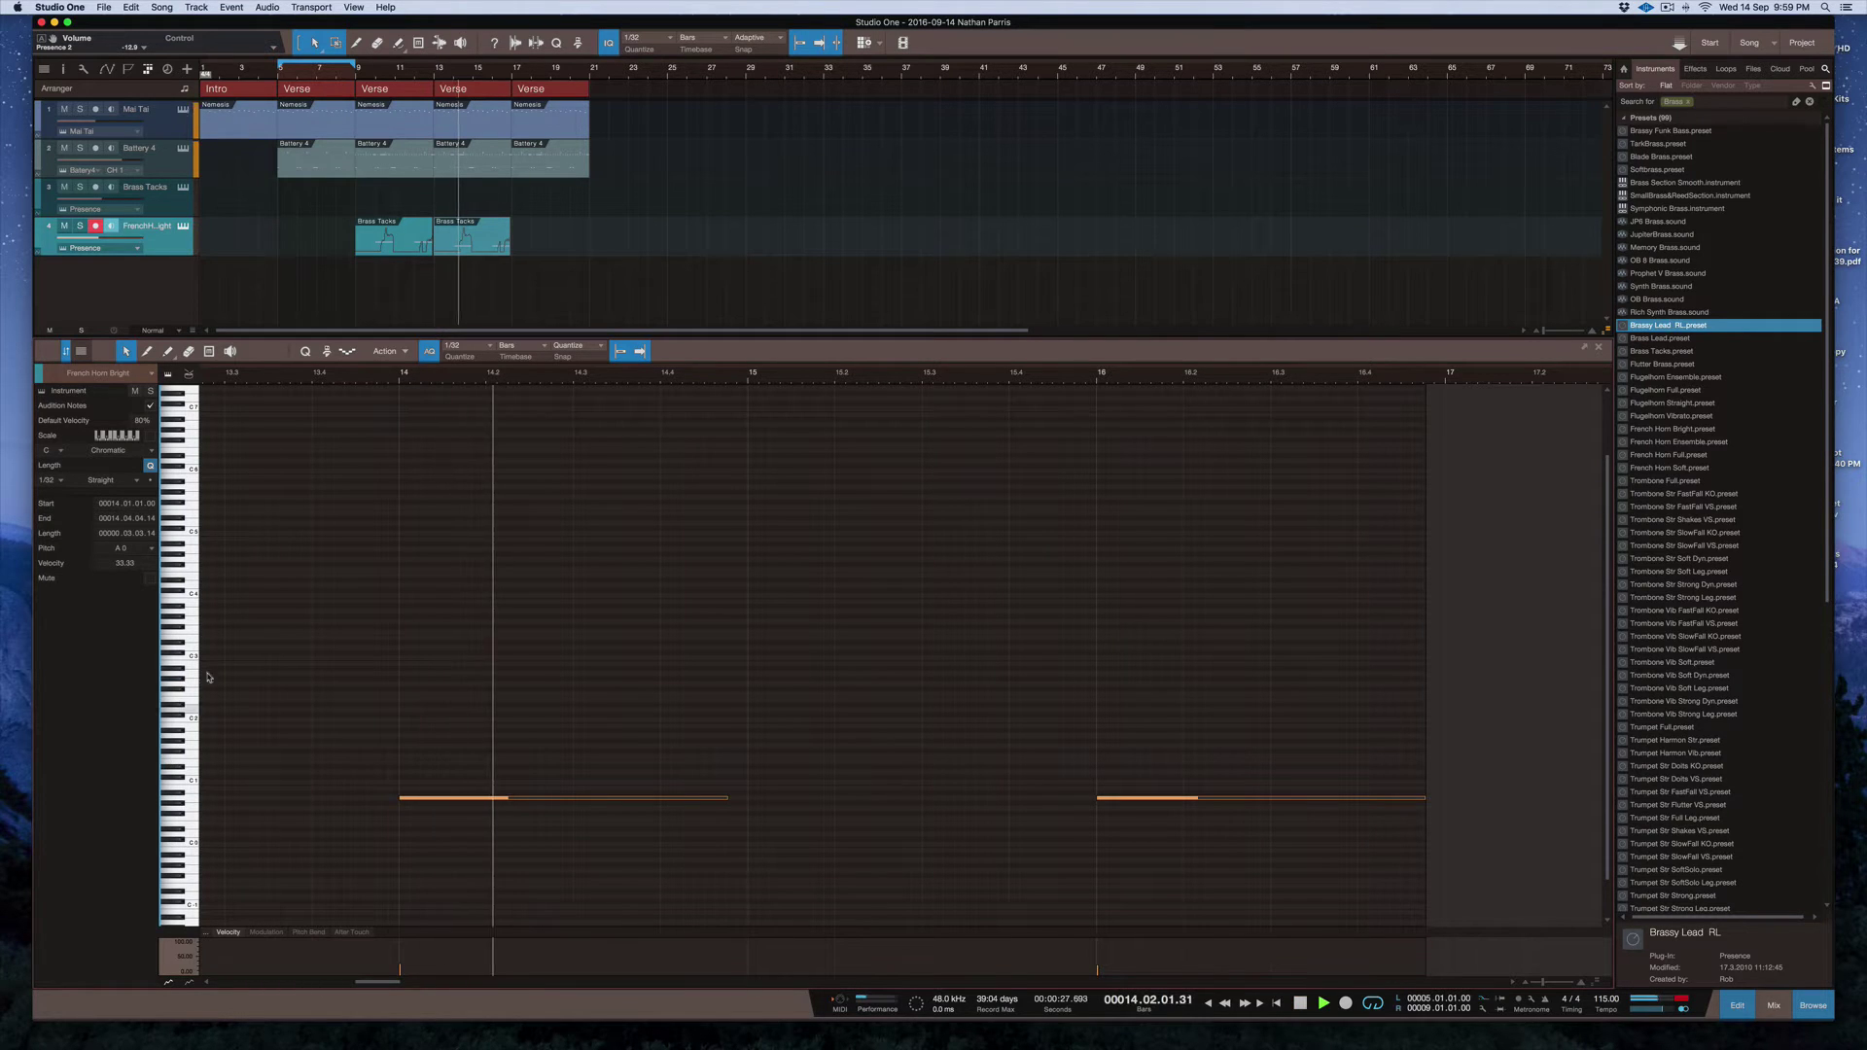
key(space)
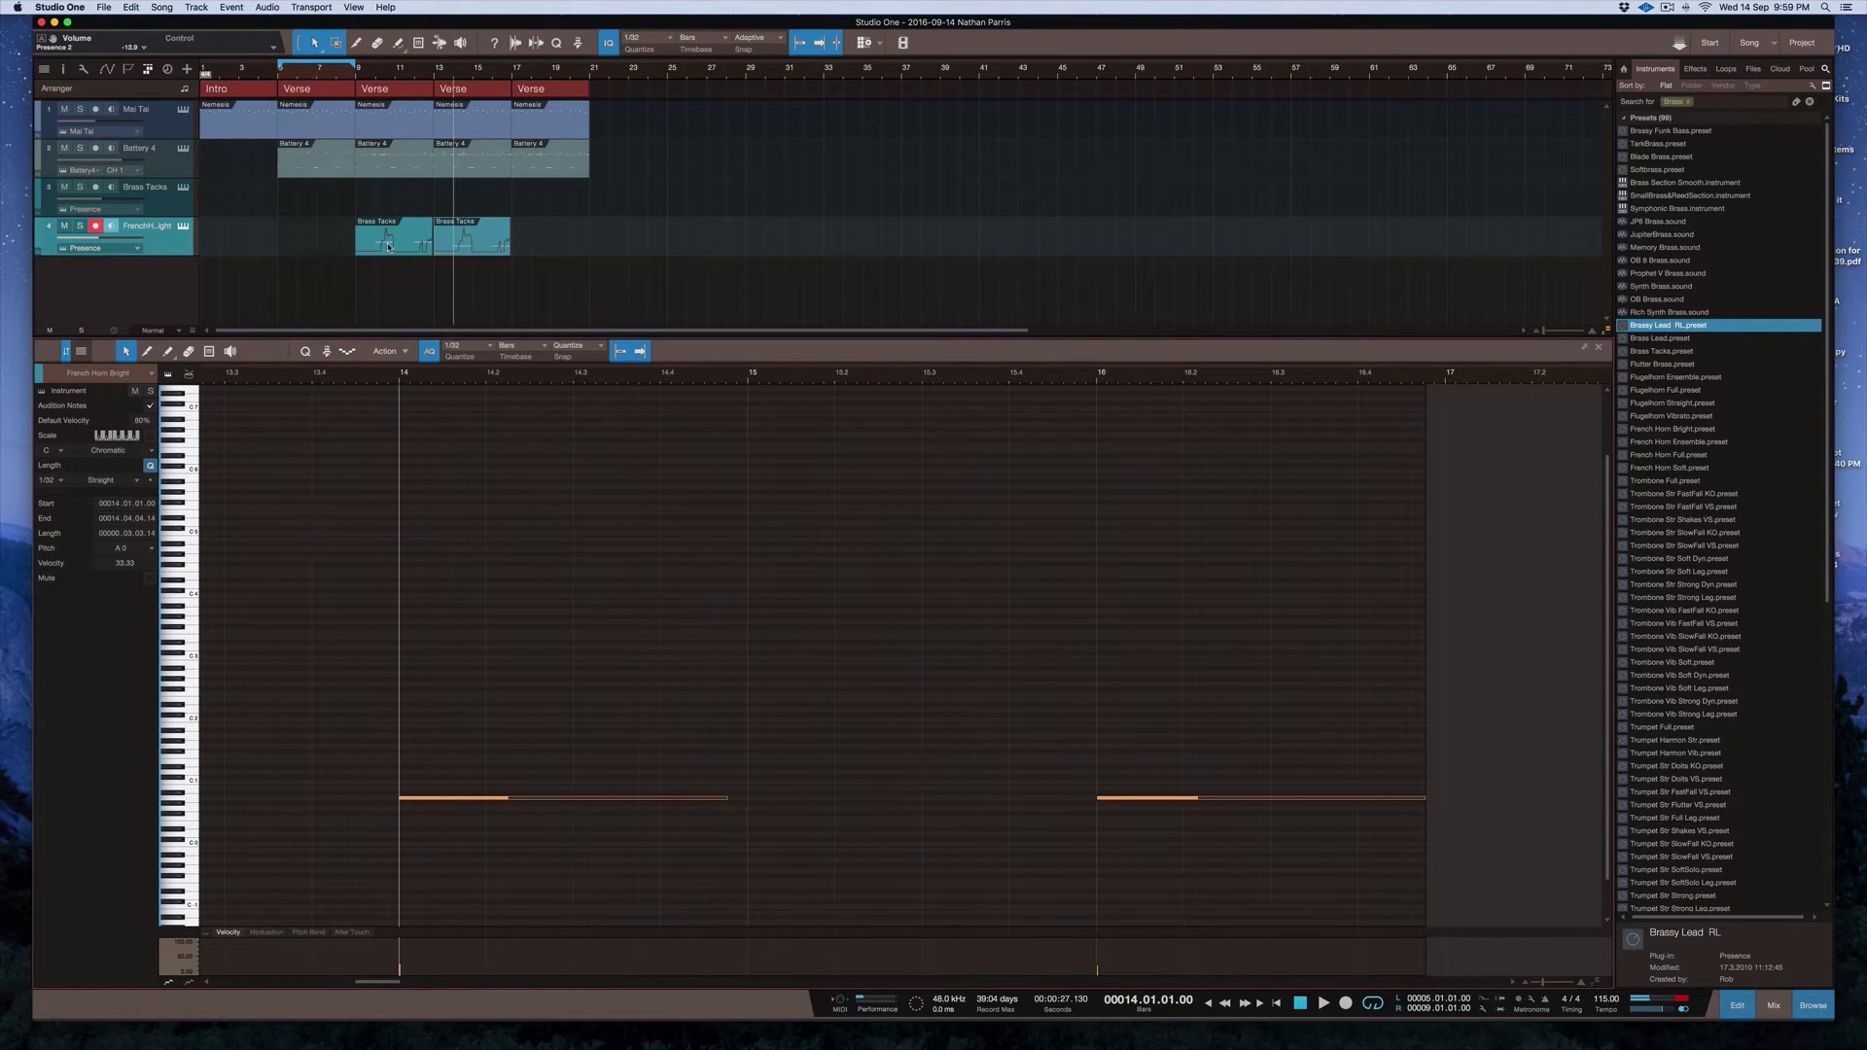
Replace the French horn clip at bar 9 with a copy of the transposed clip from bar 13
click(388, 247)
key(Delete)
drag(460, 249, 375, 249)
key(super+z)
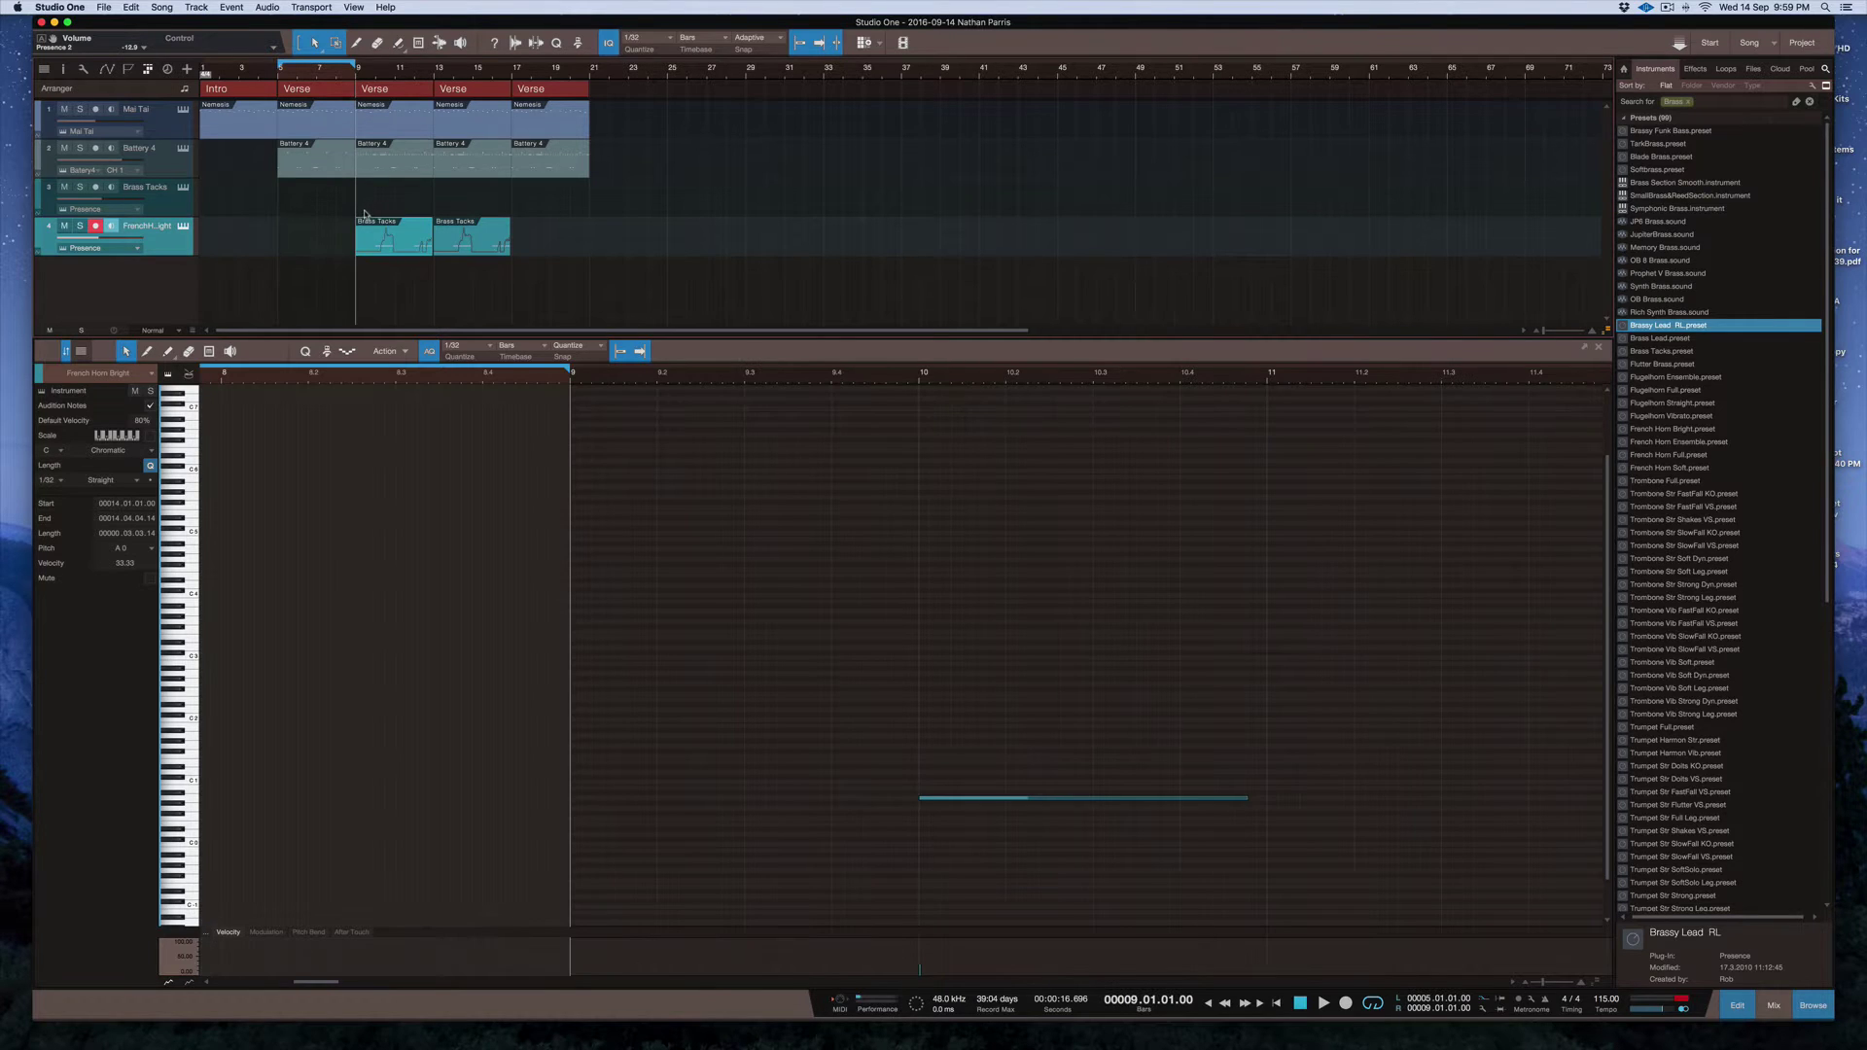
Play the arrangement from bar 9 and remove the empty Brass Tacks track together with its instrument
key(space)
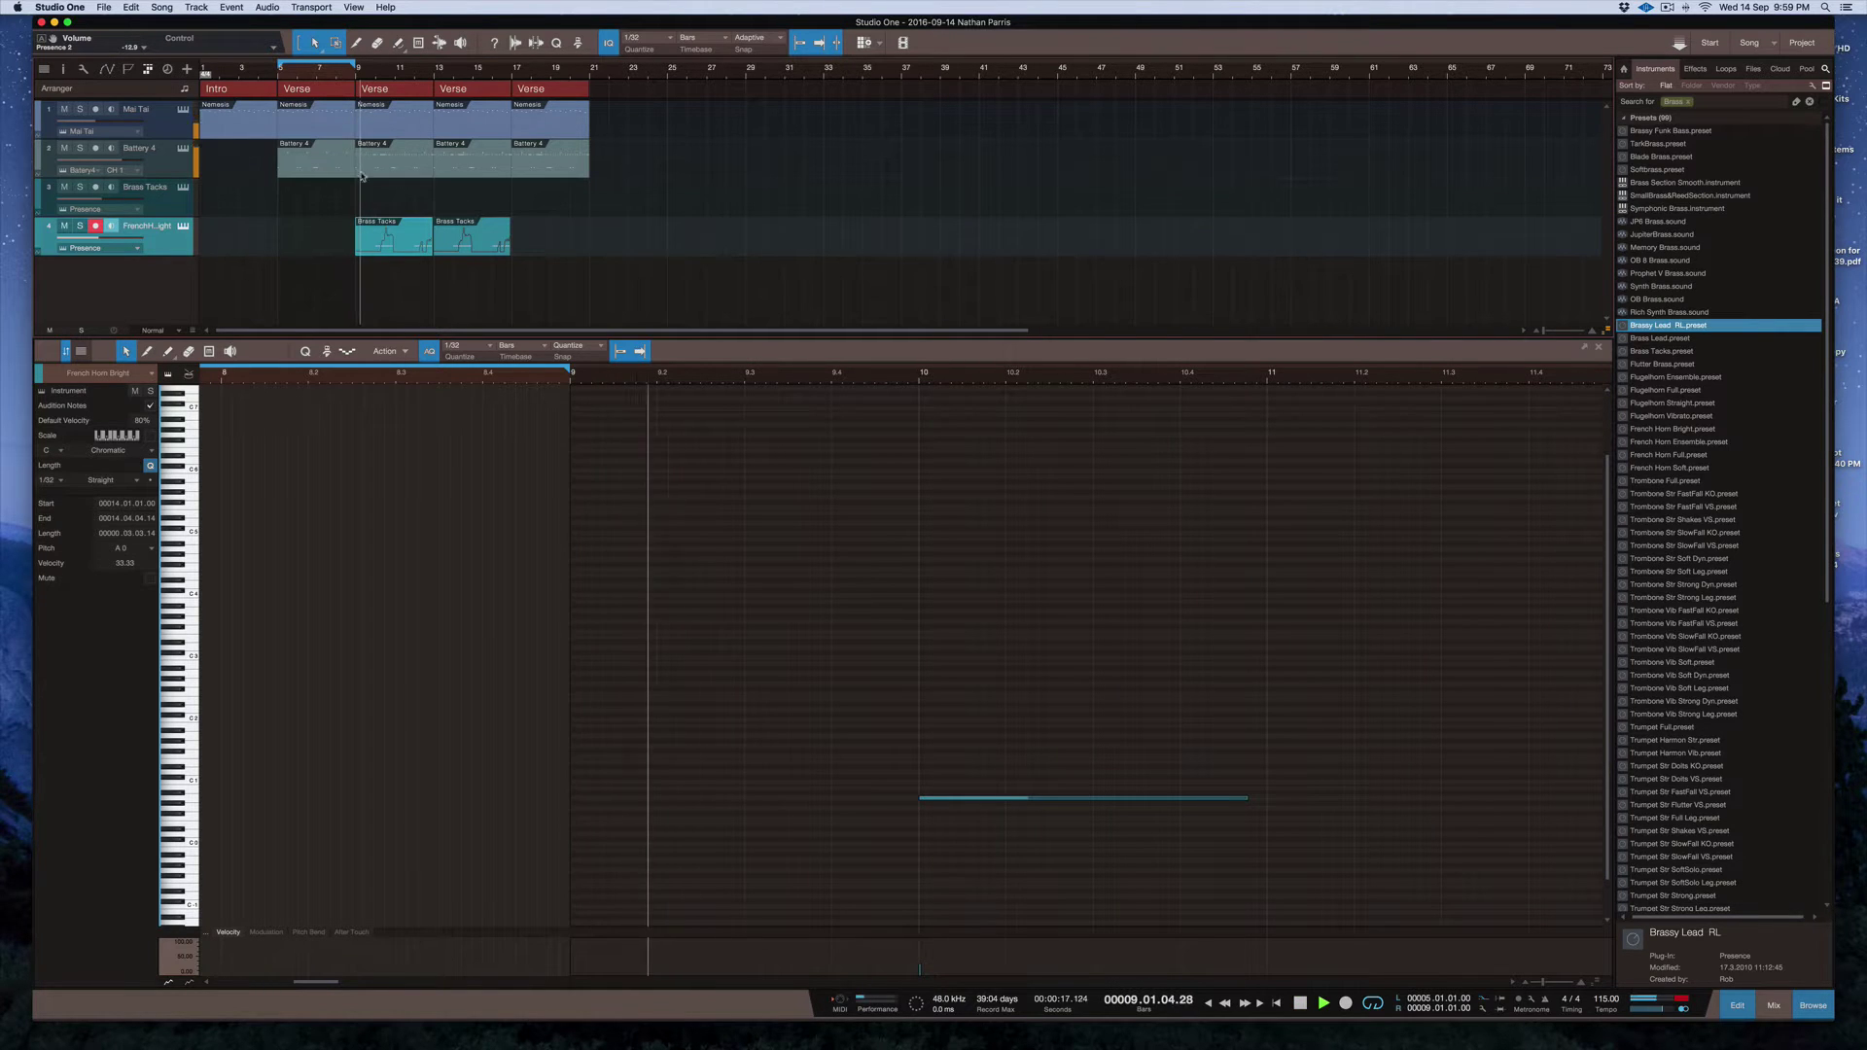
click(151, 190)
right_click(151, 190)
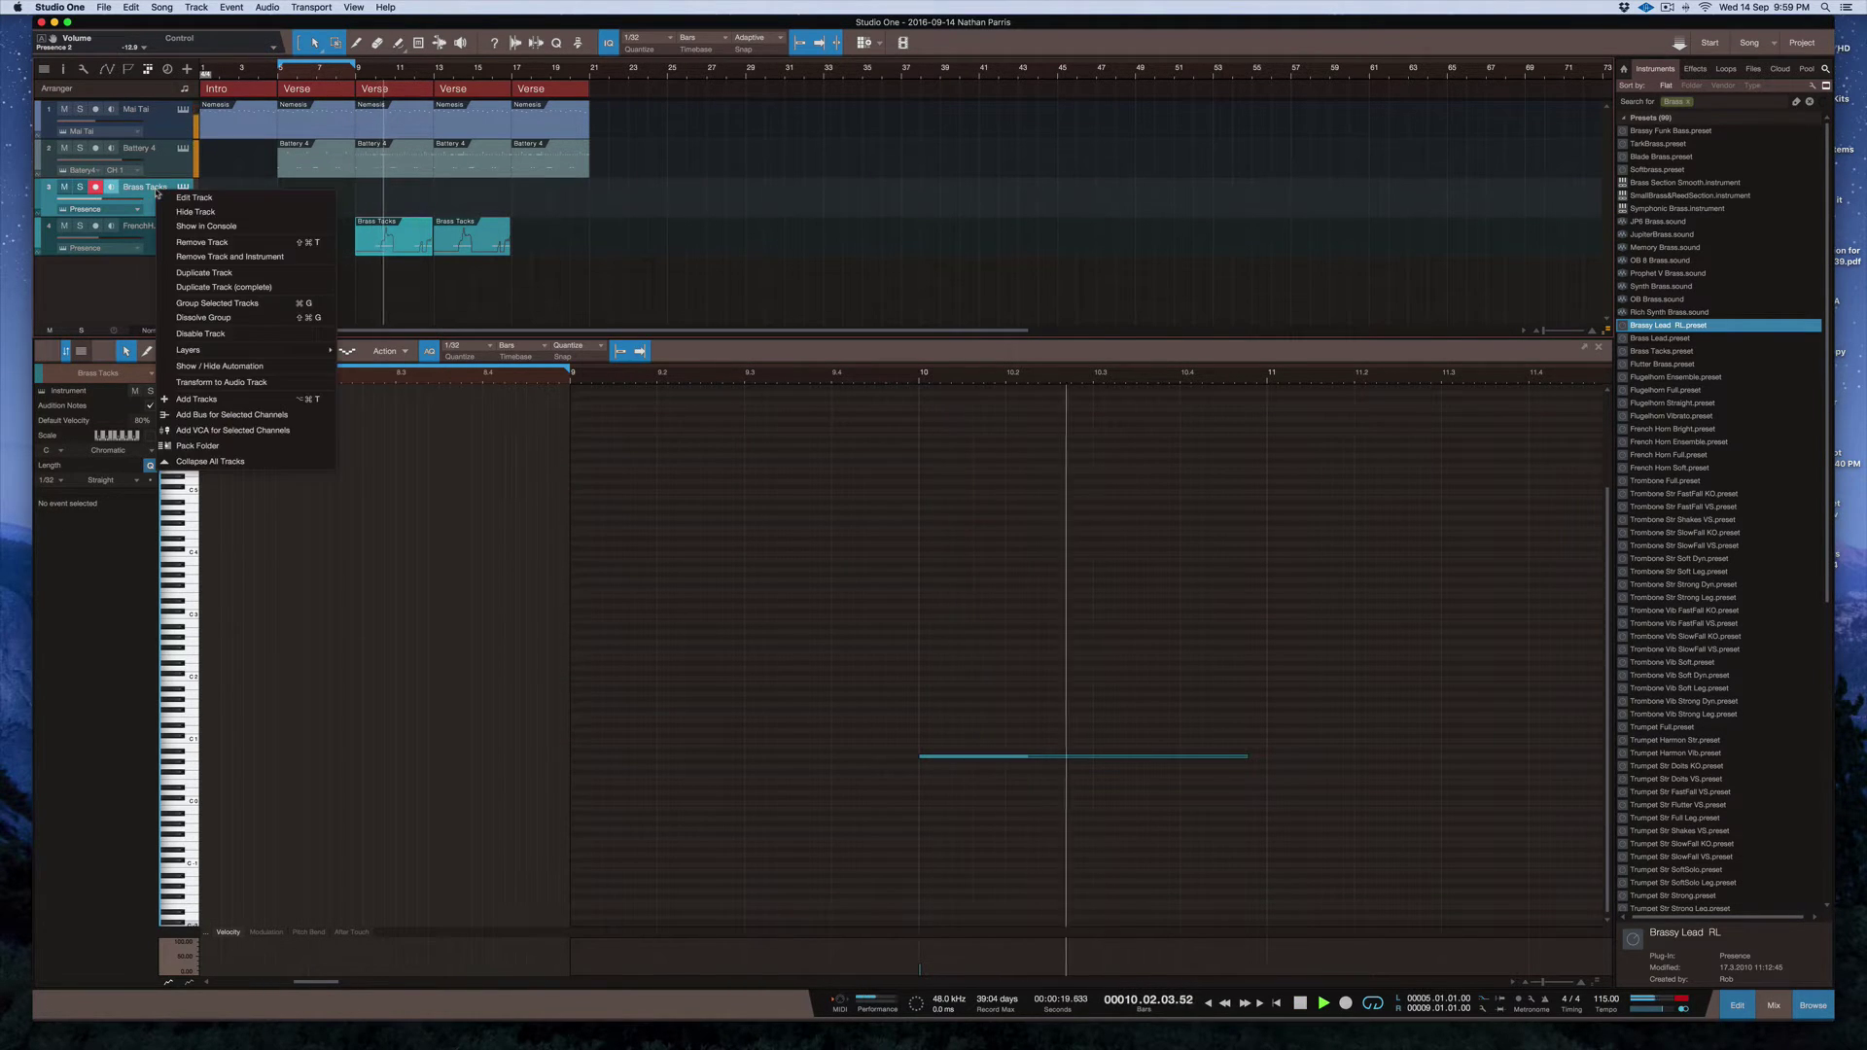
click(261, 258)
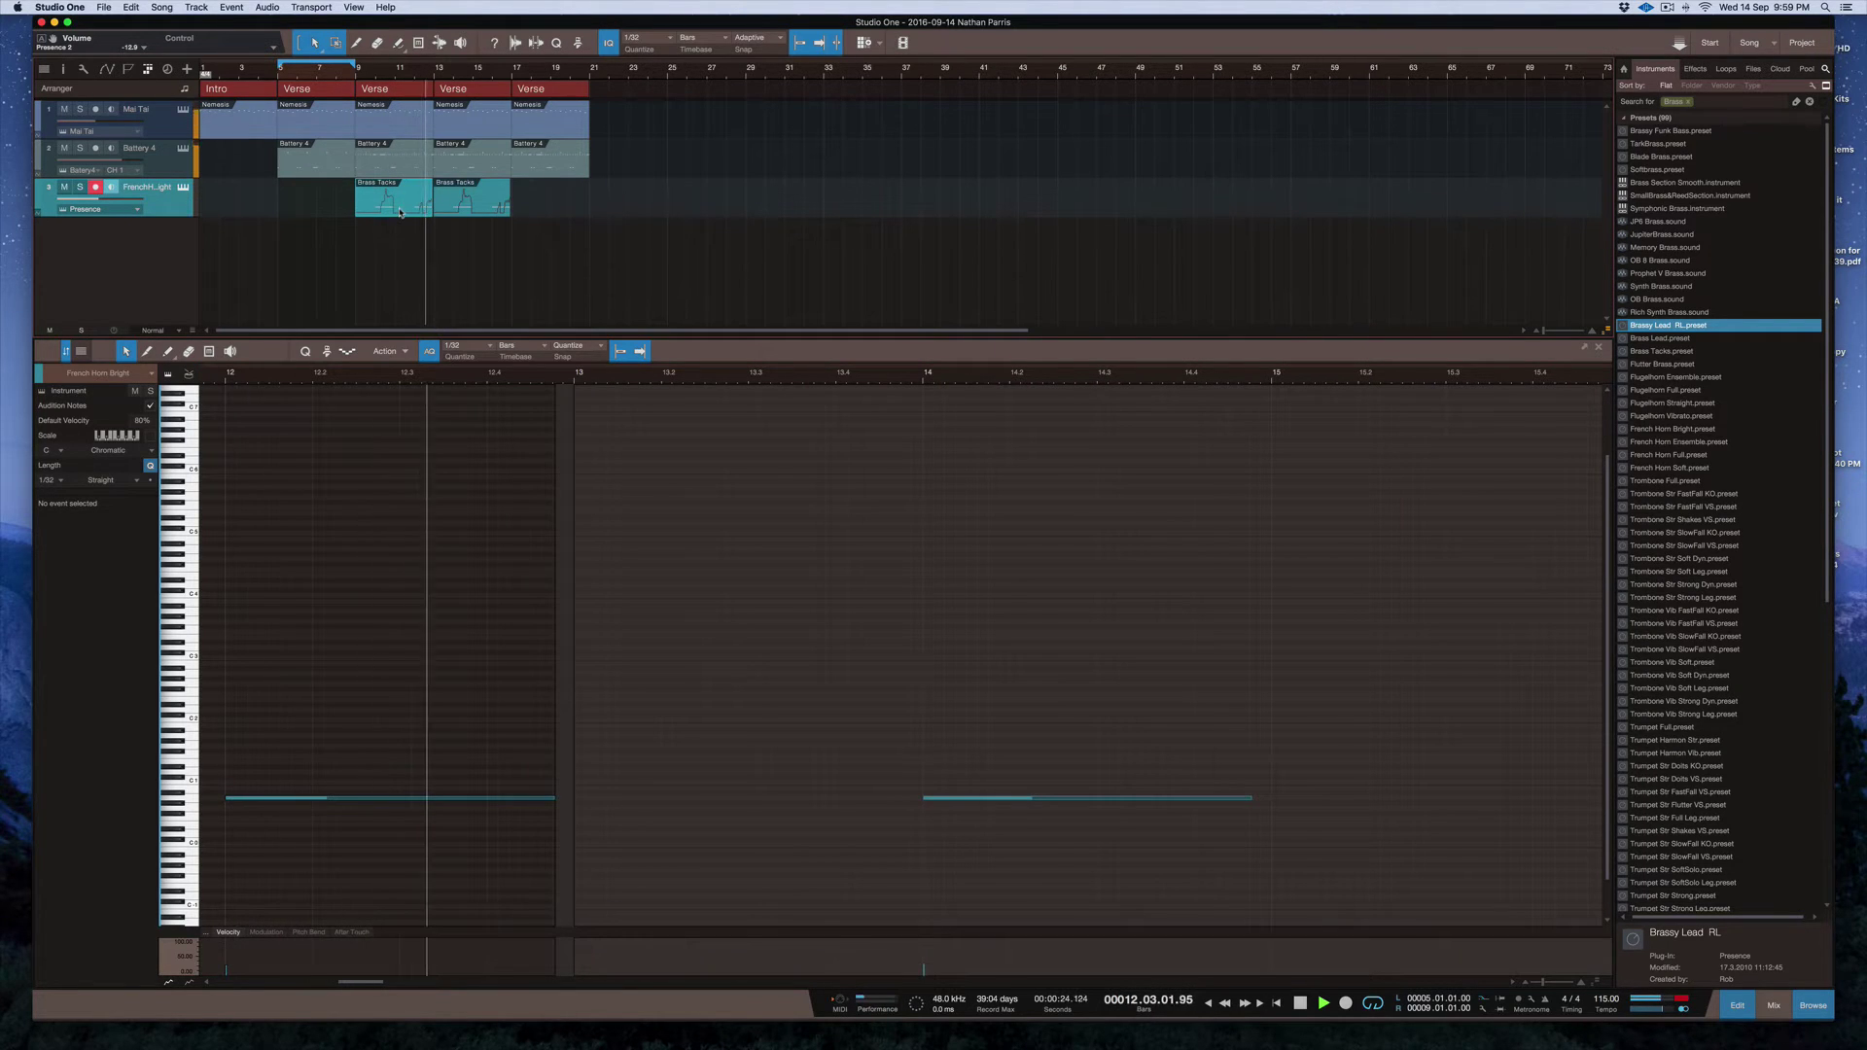
key(space)
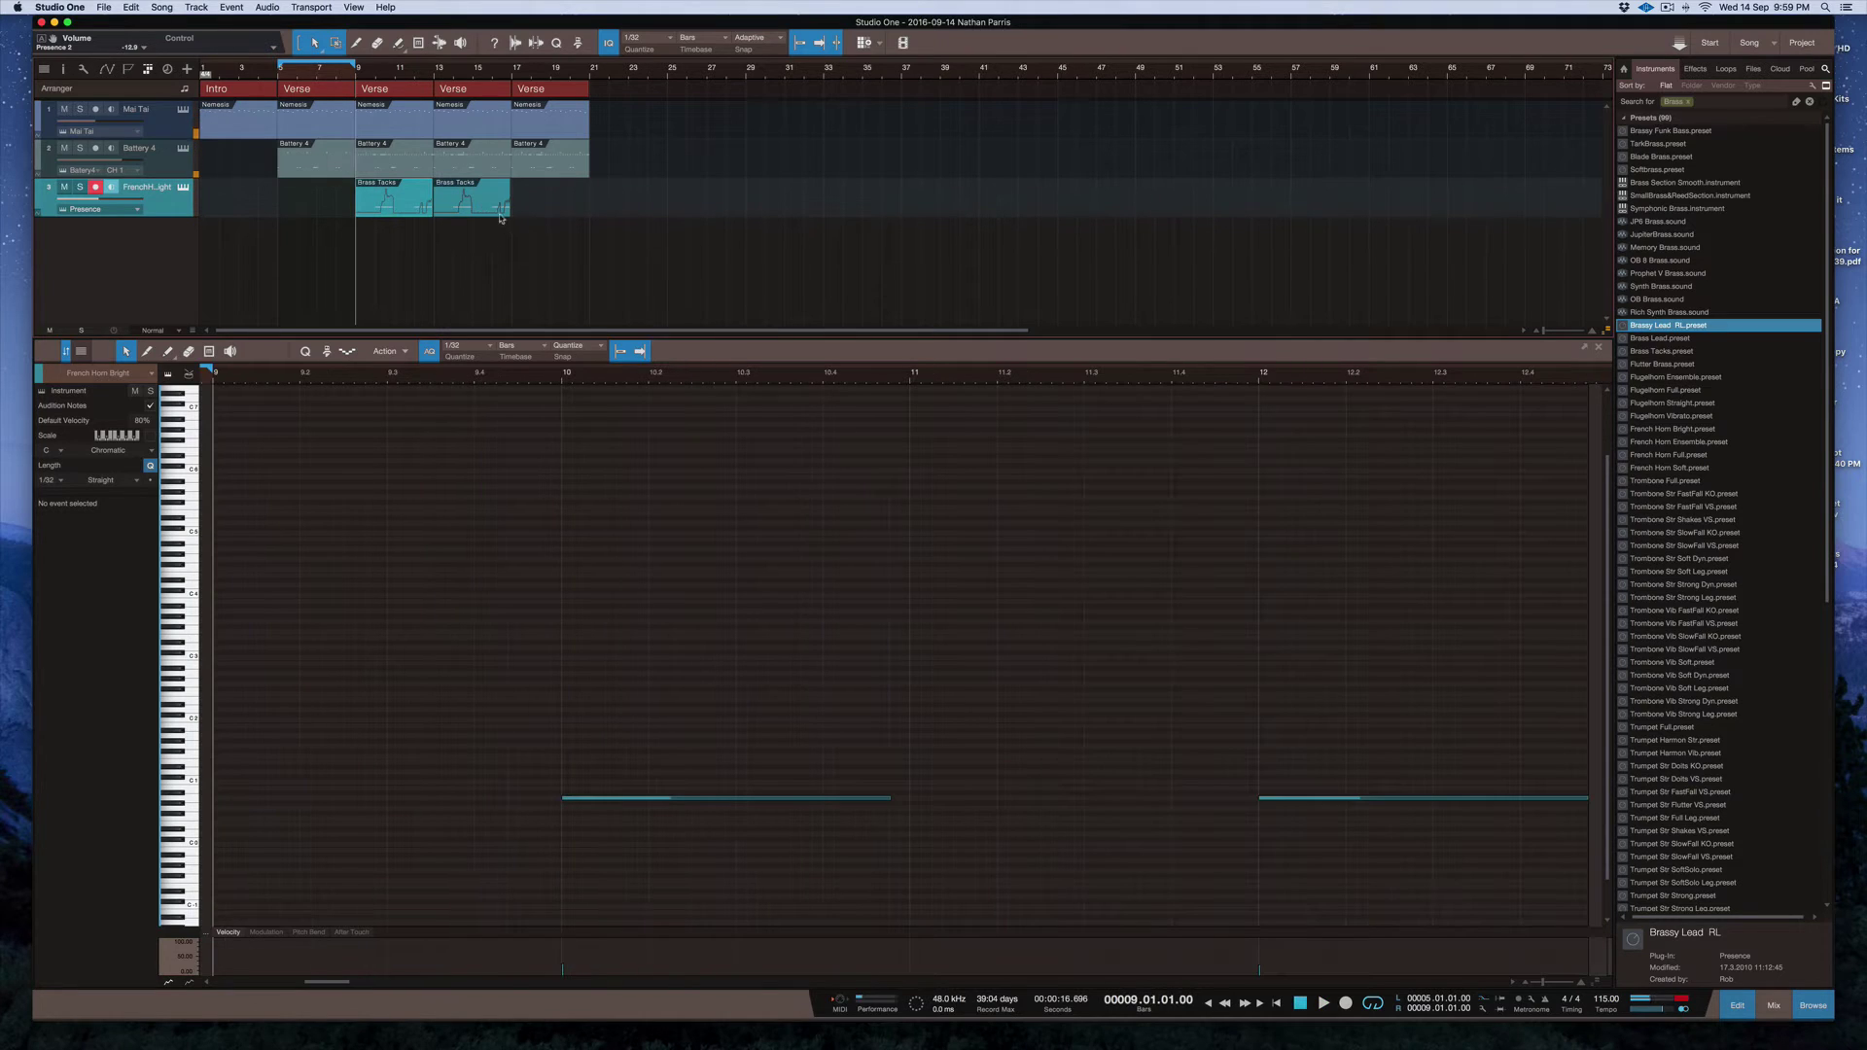
mouse_move(402, 208)
mouse_down()
mouse_move(478, 209)
mouse_move(402, 214)
mouse_up()
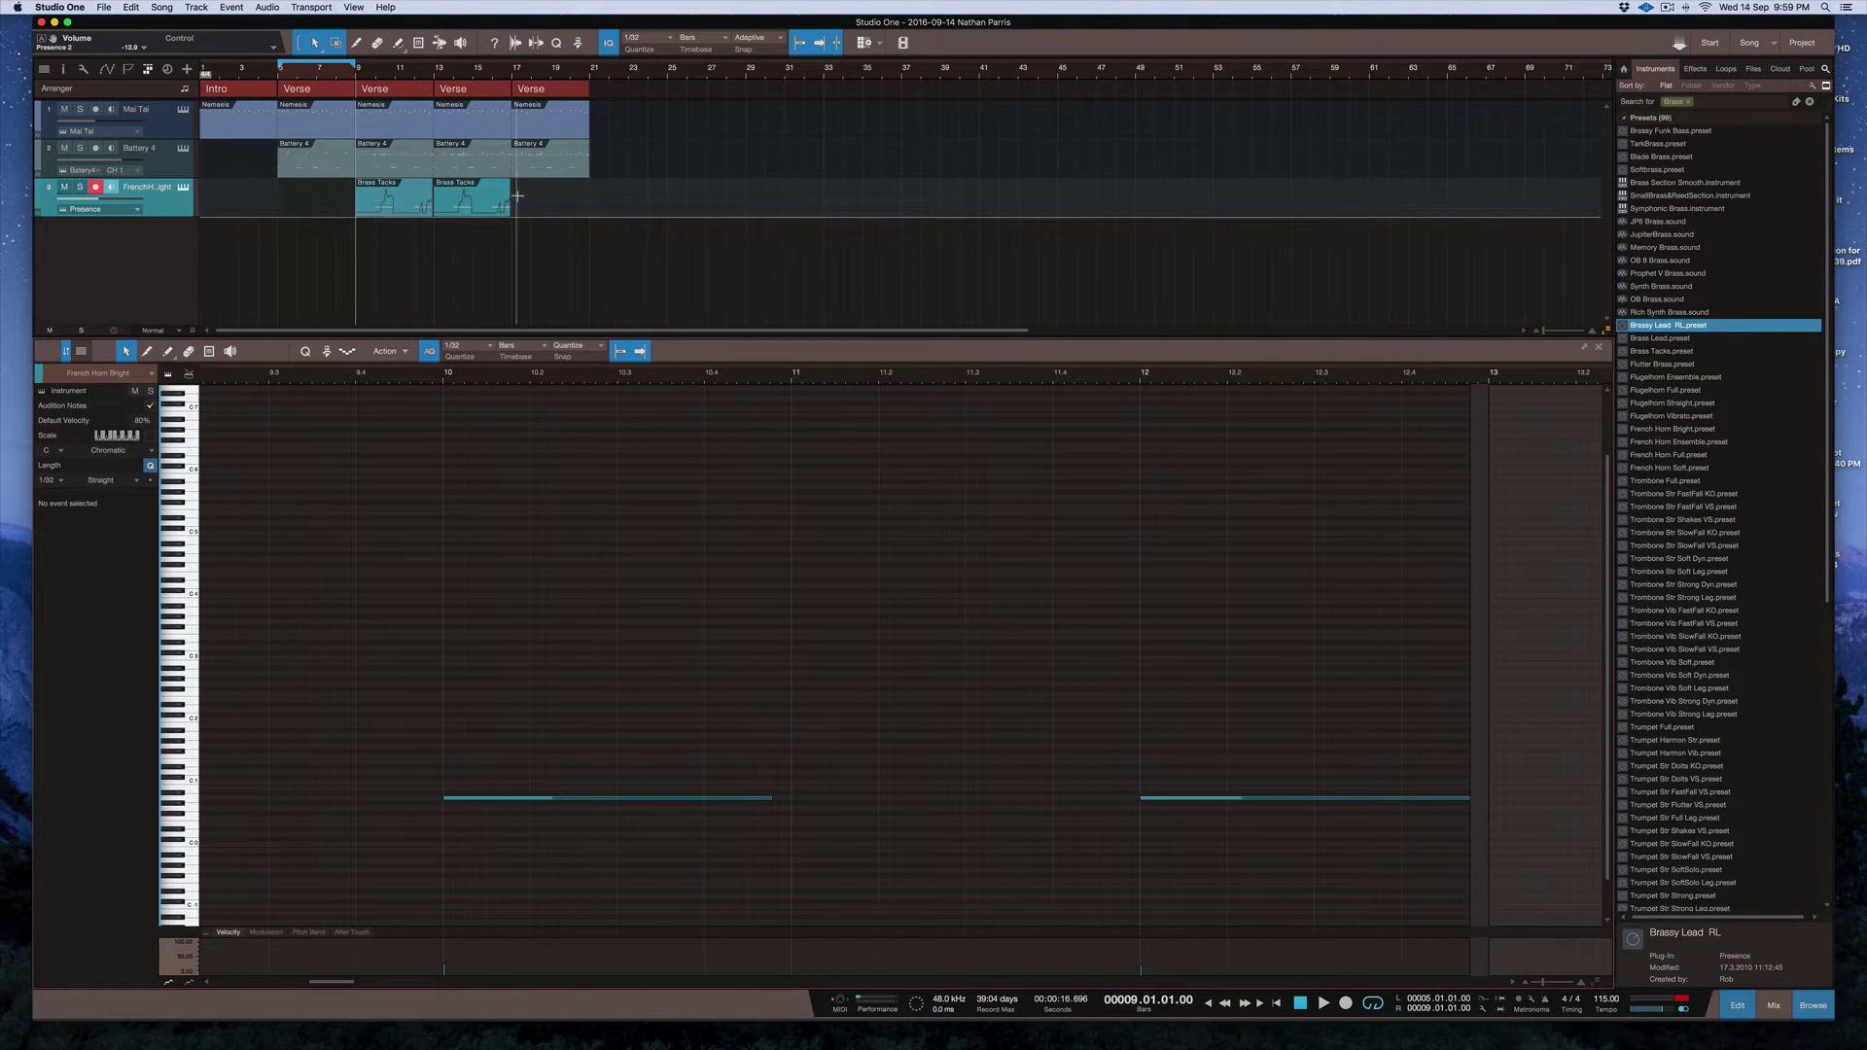
drag(510, 196, 435, 197)
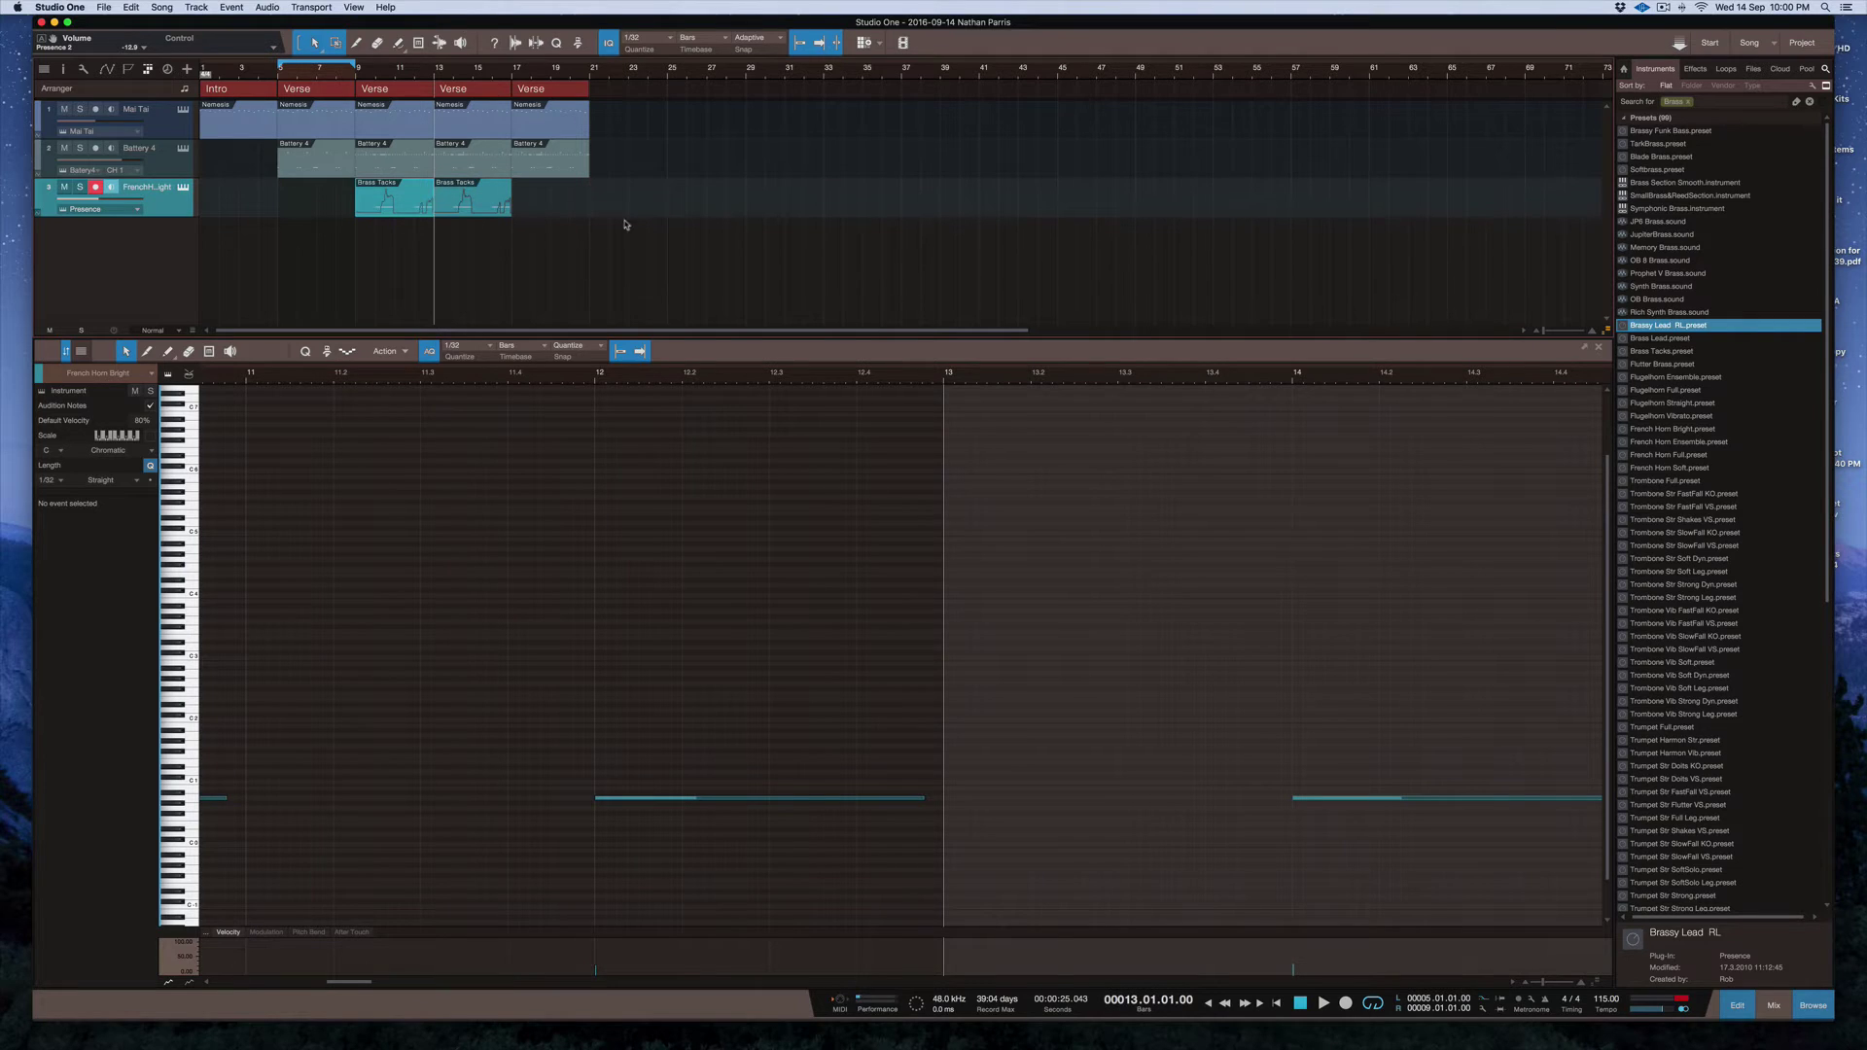
Lower both notes of the French horn clip at bar 9 by another octave to A -1, checking them in playback
click(357, 77)
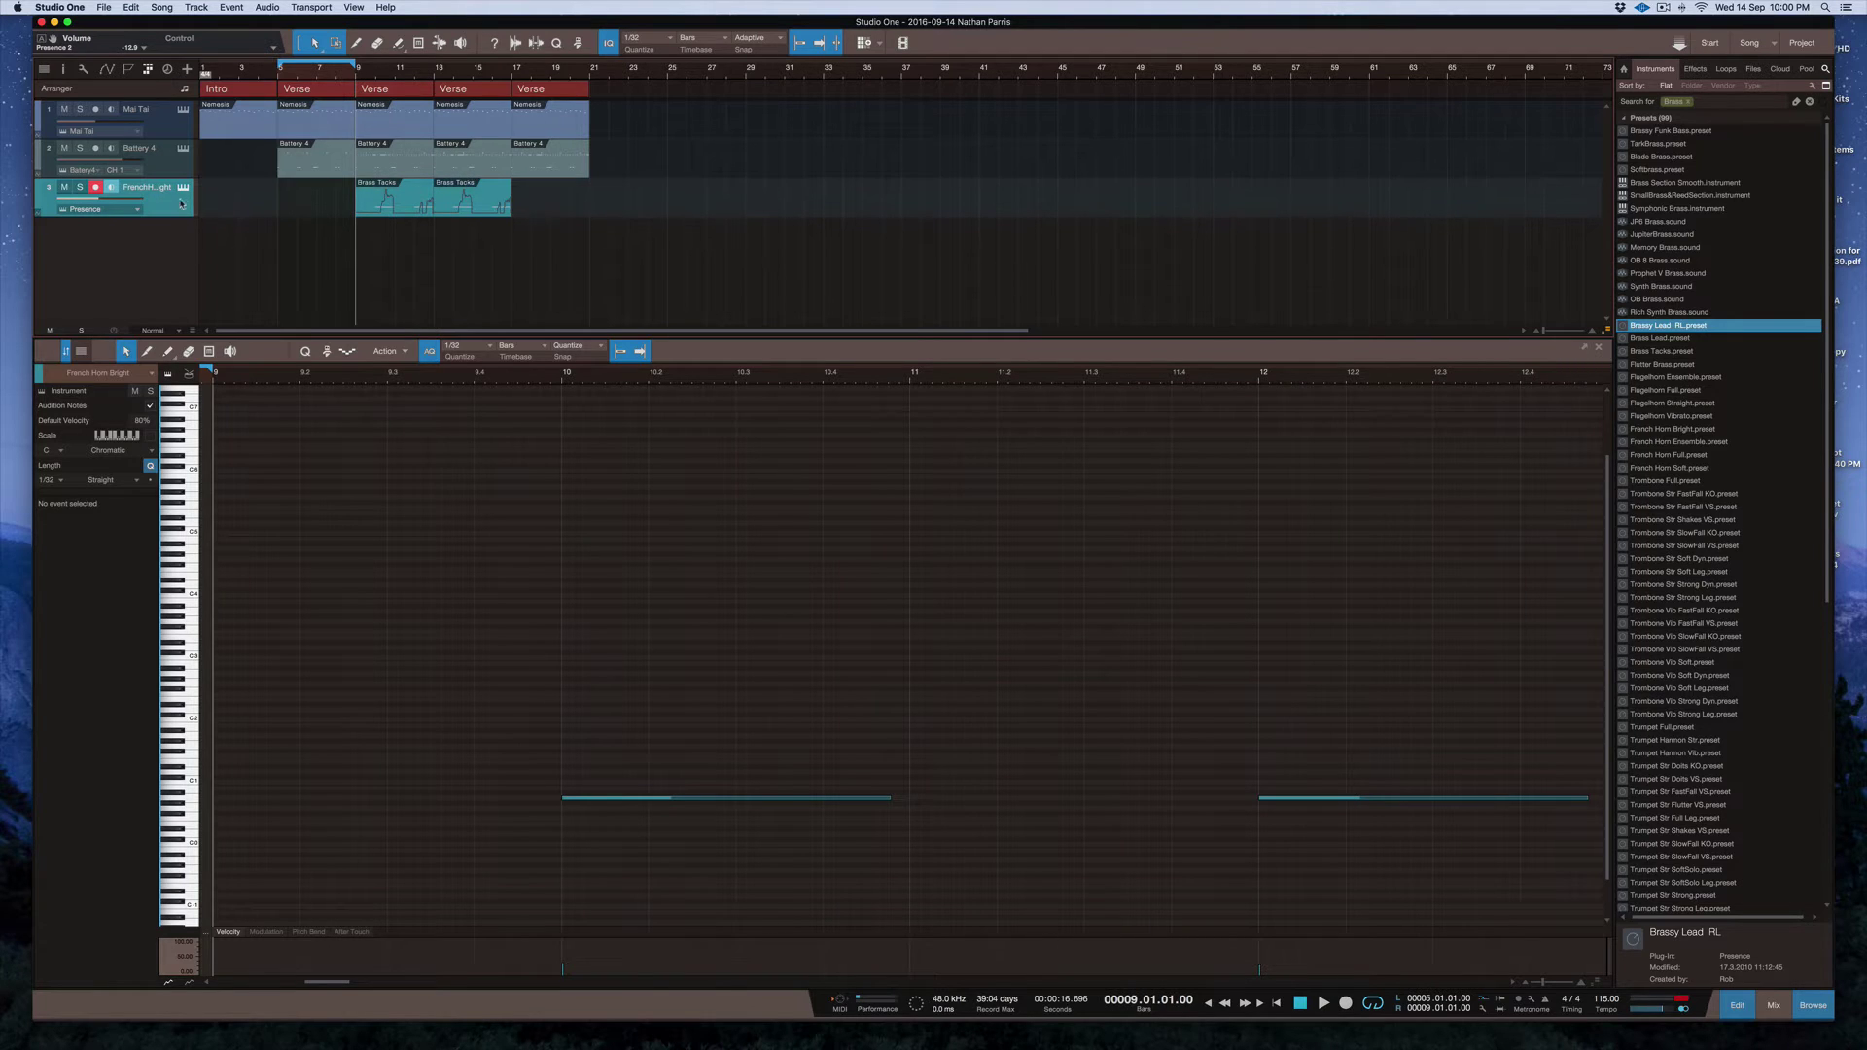
drag(763, 722, 662, 842)
key(shift+Down)
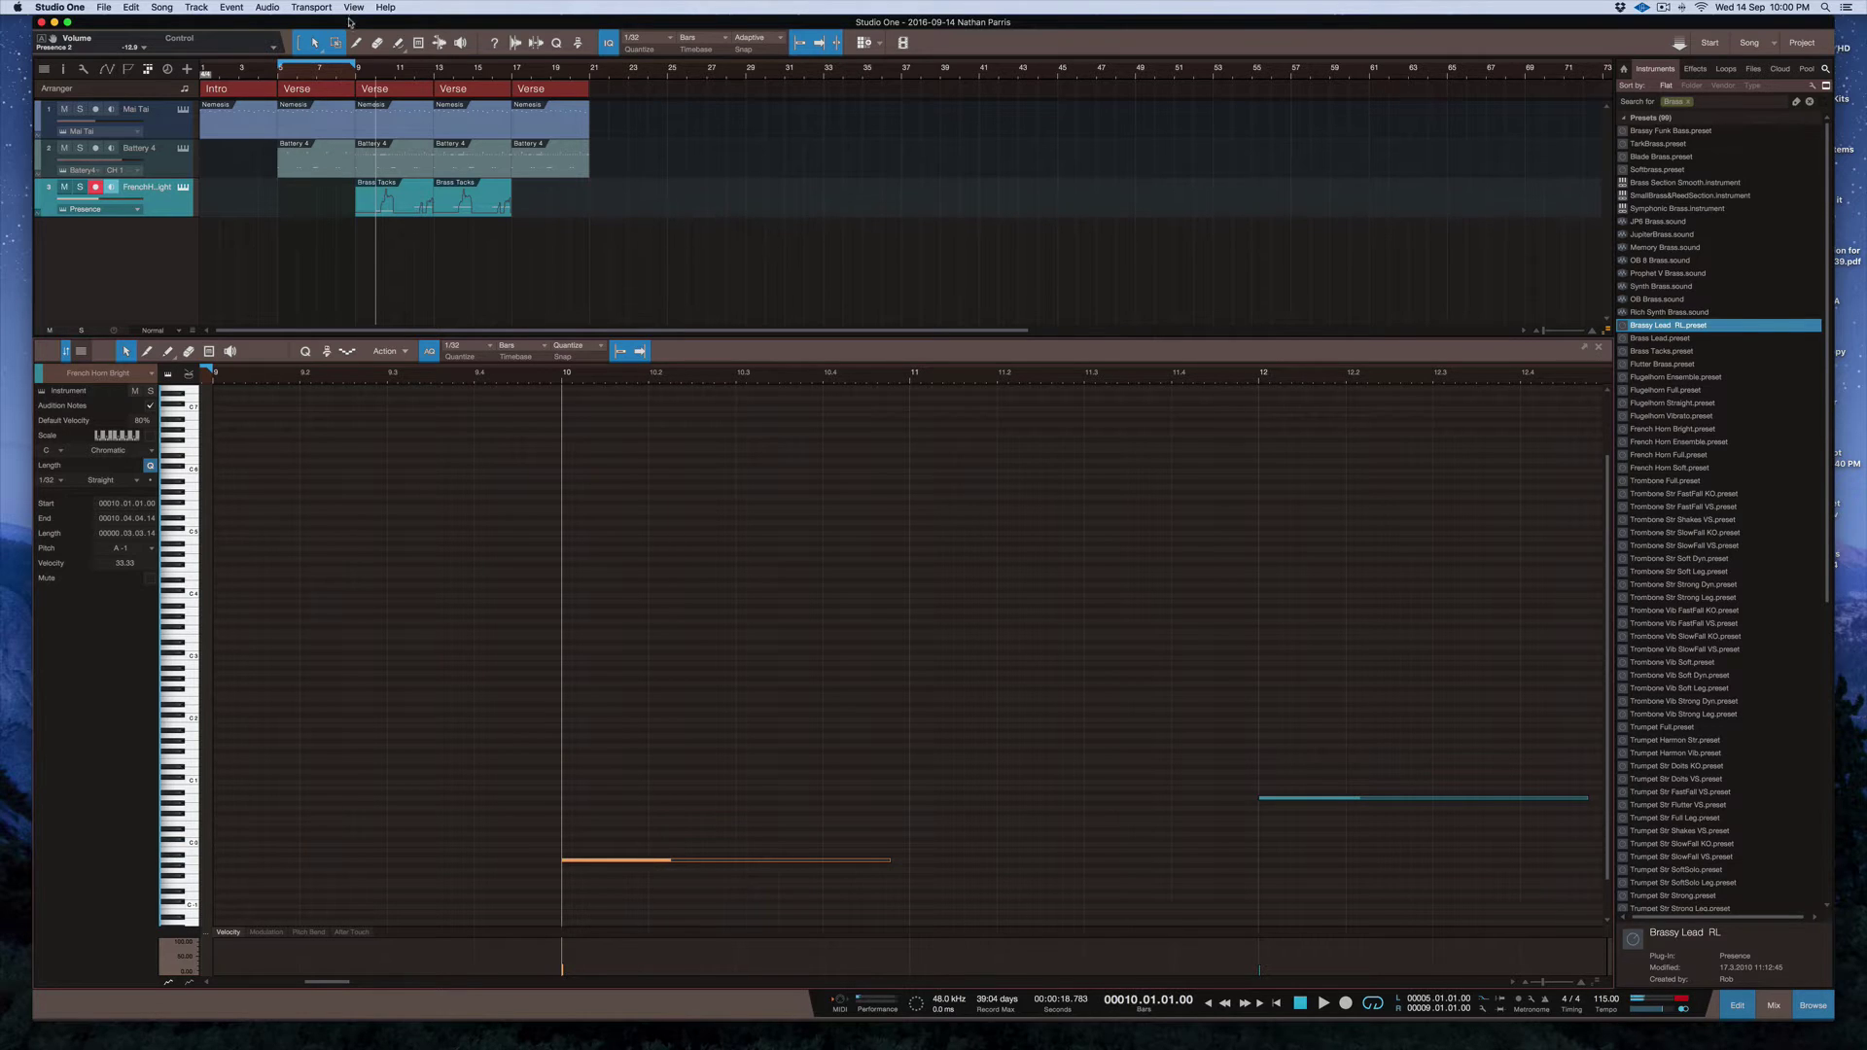
key(space)
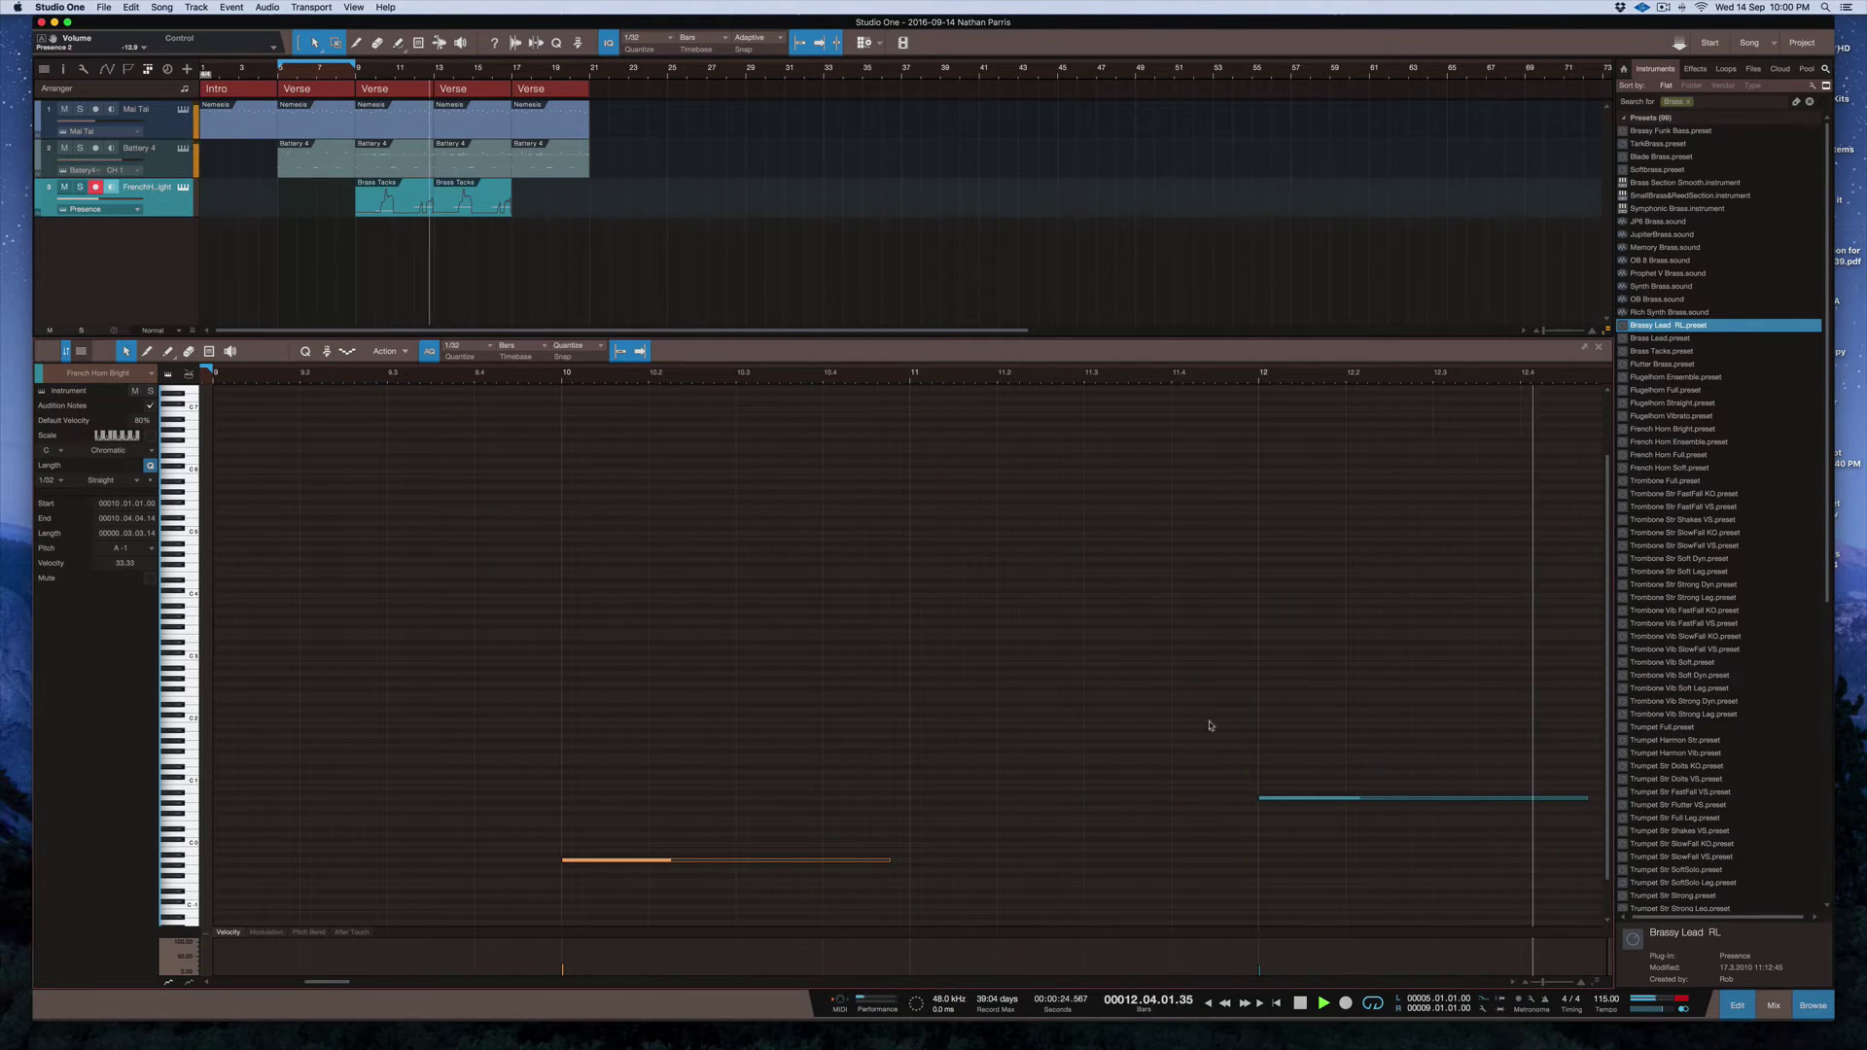
key(space)
drag(1282, 801, 1281, 862)
key(space)
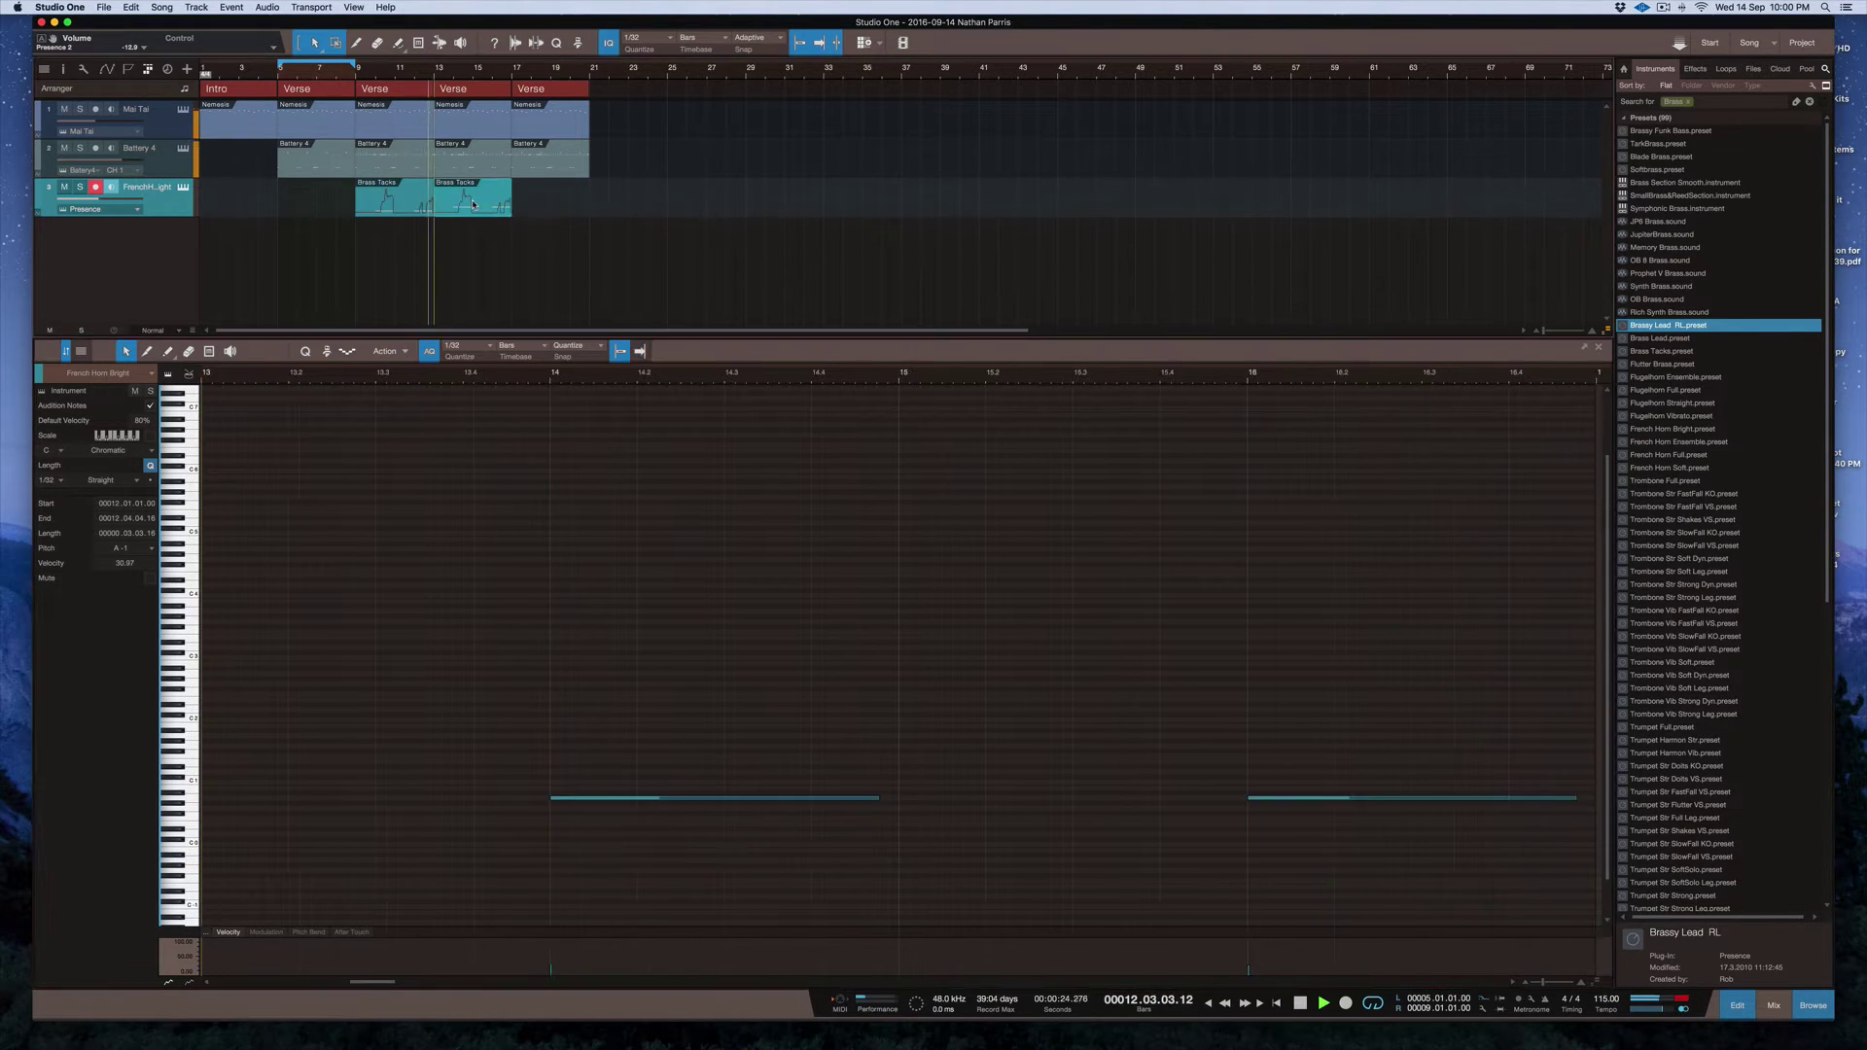
Replace the French horn clip at bar 13 with the bar 9 version, copy it to bar 17, and duplicate the last Verse section to bar 21
key(Delete)
drag(396, 204, 545, 211)
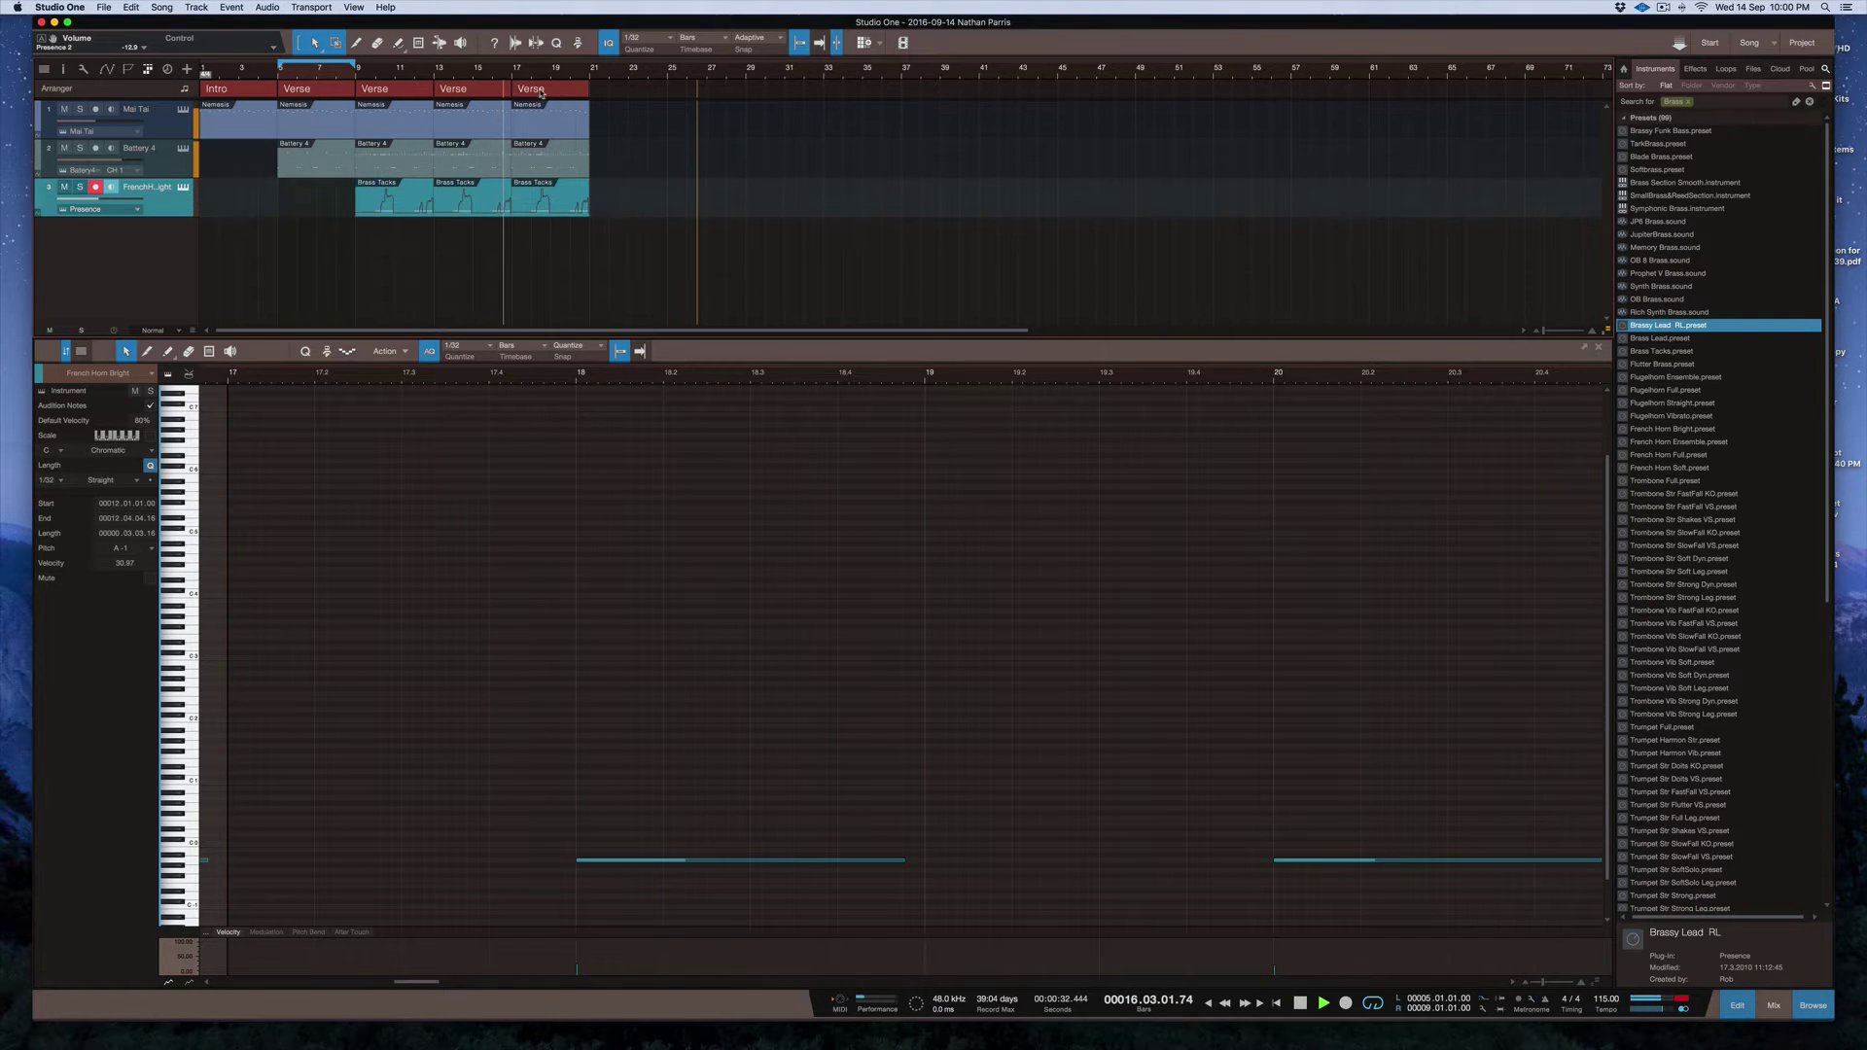
drag(541, 93, 618, 93)
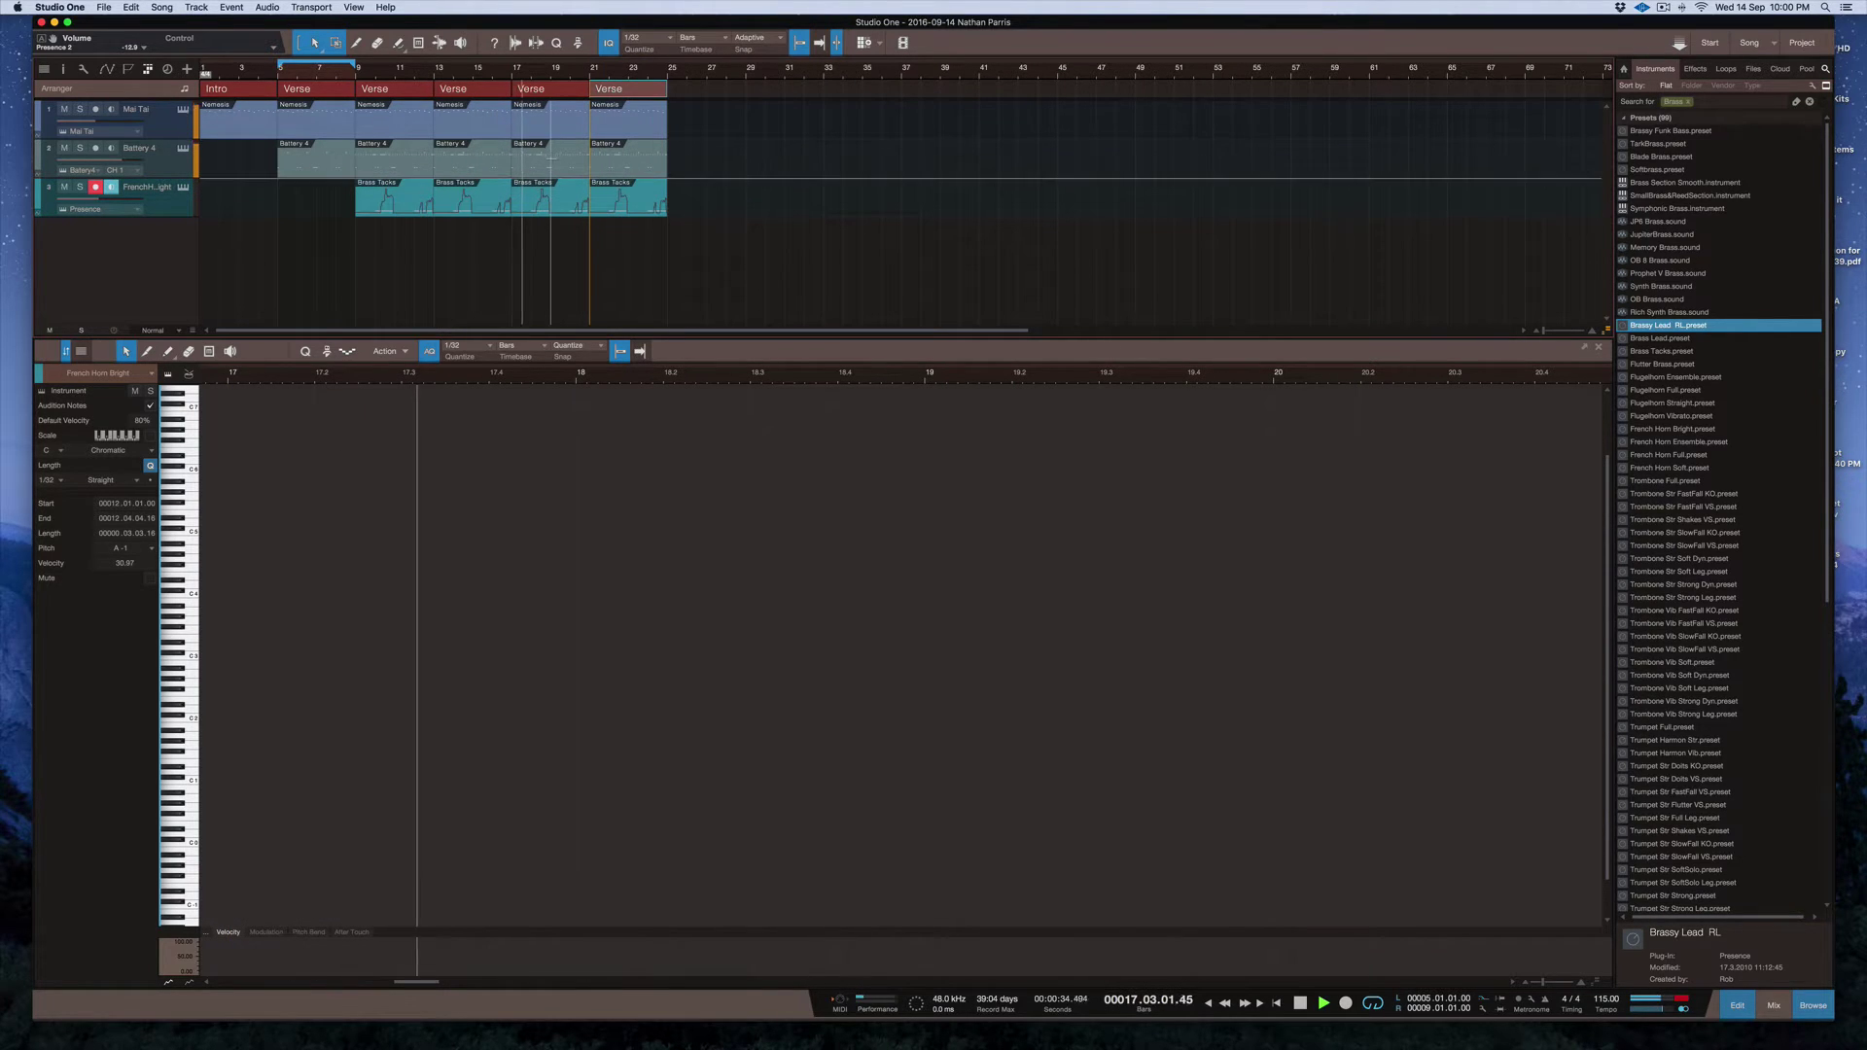
click(551, 159)
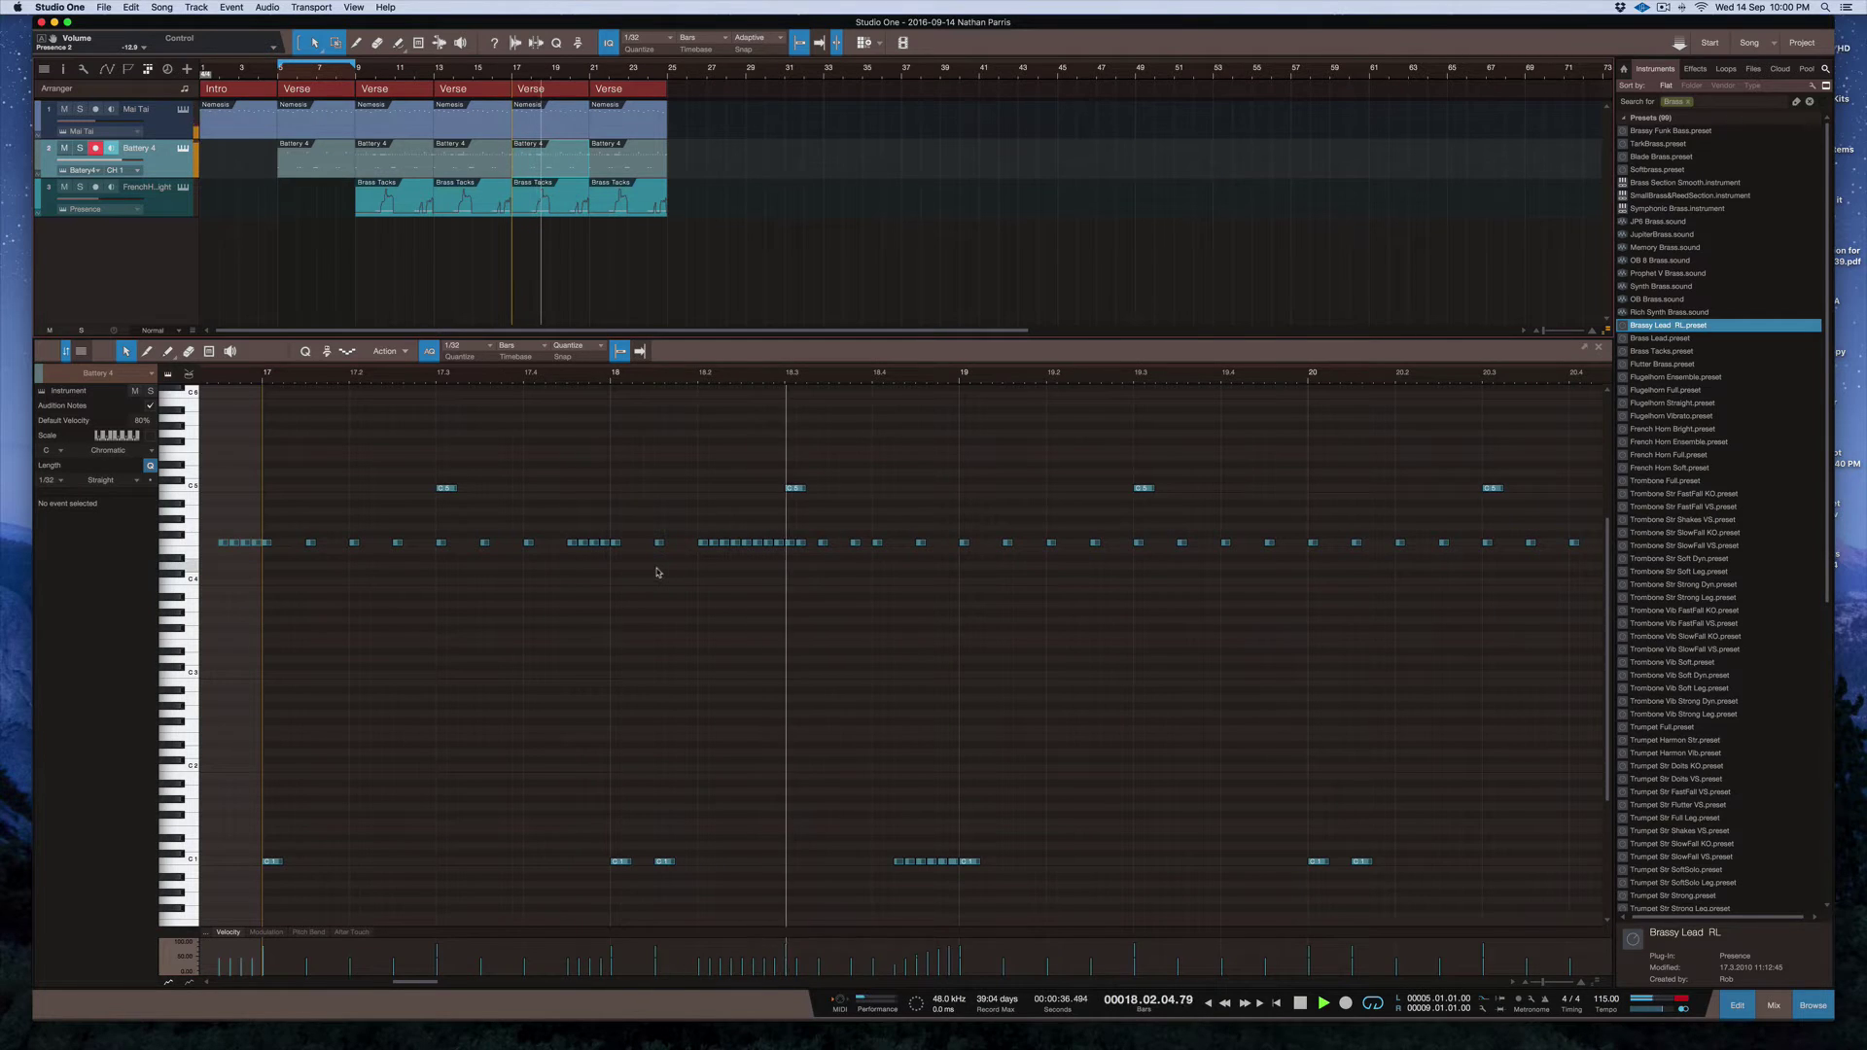
key(space)
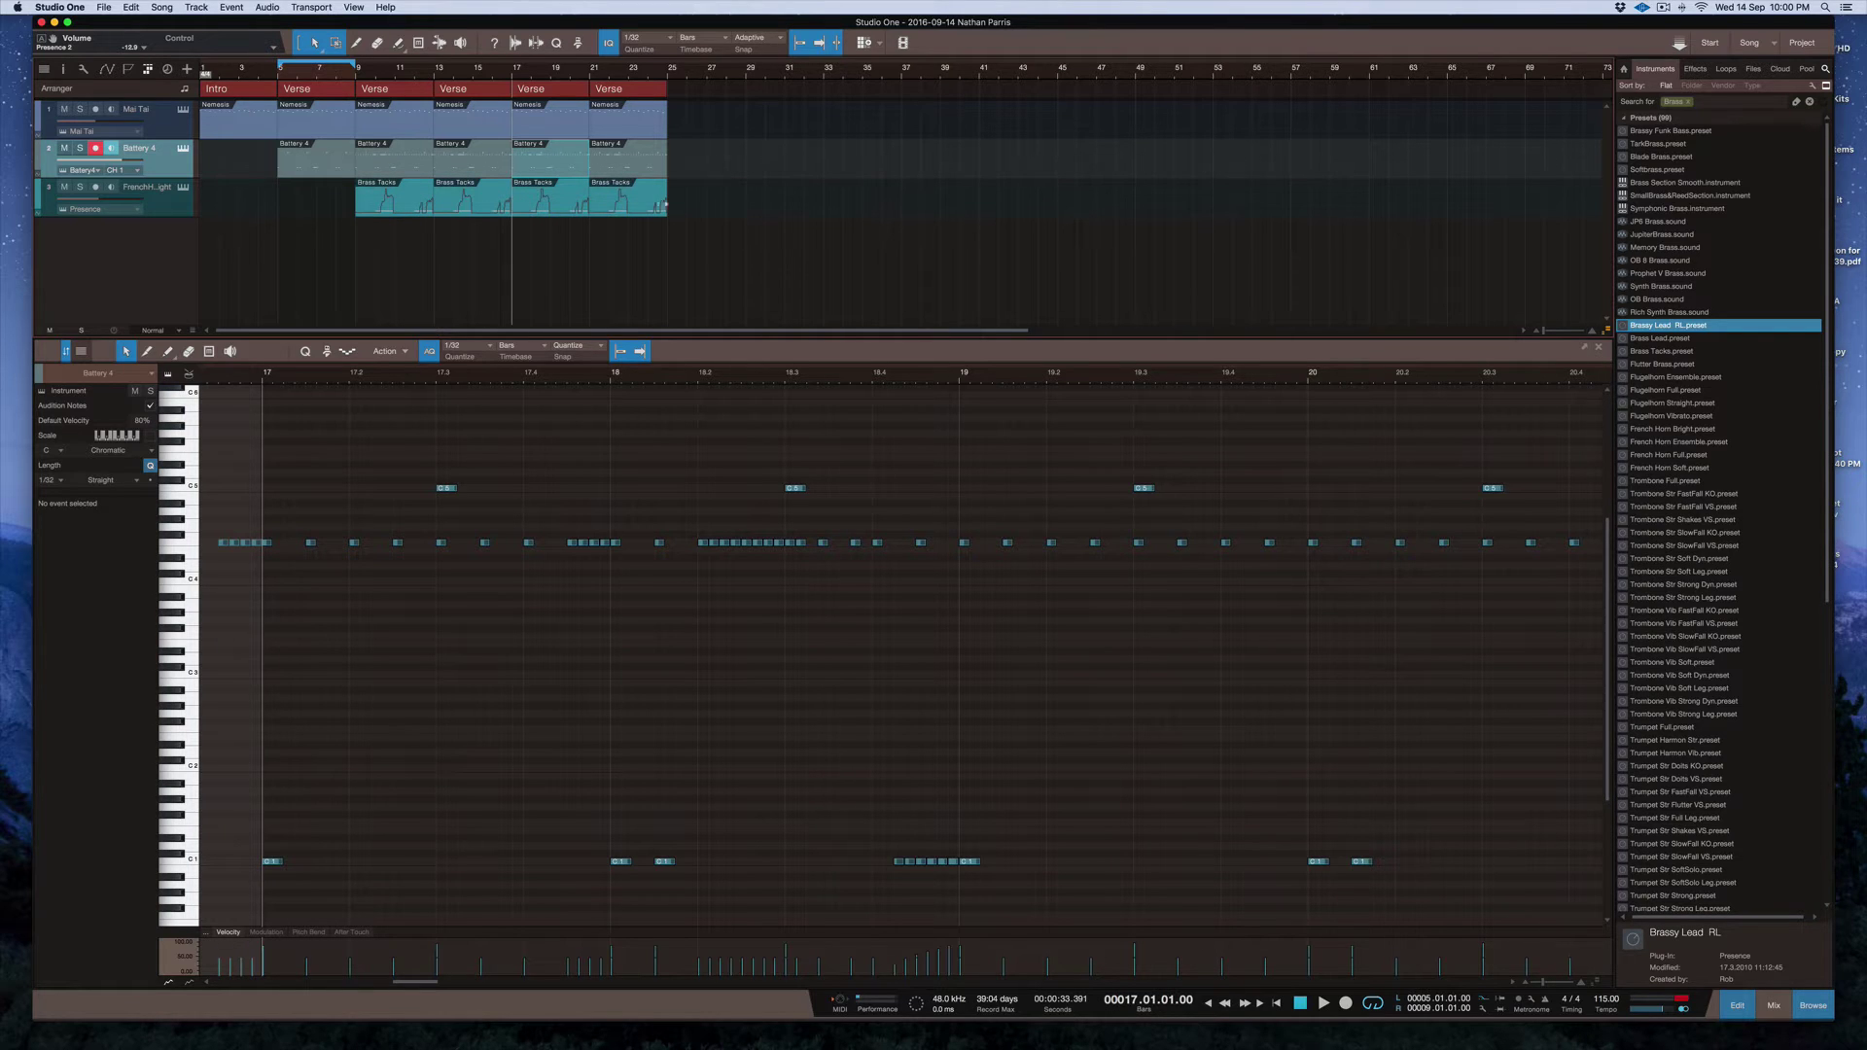
Select the French horn notes in all four Verse clips, raise them one octave to A 0, and play from bar 10
click(399, 205)
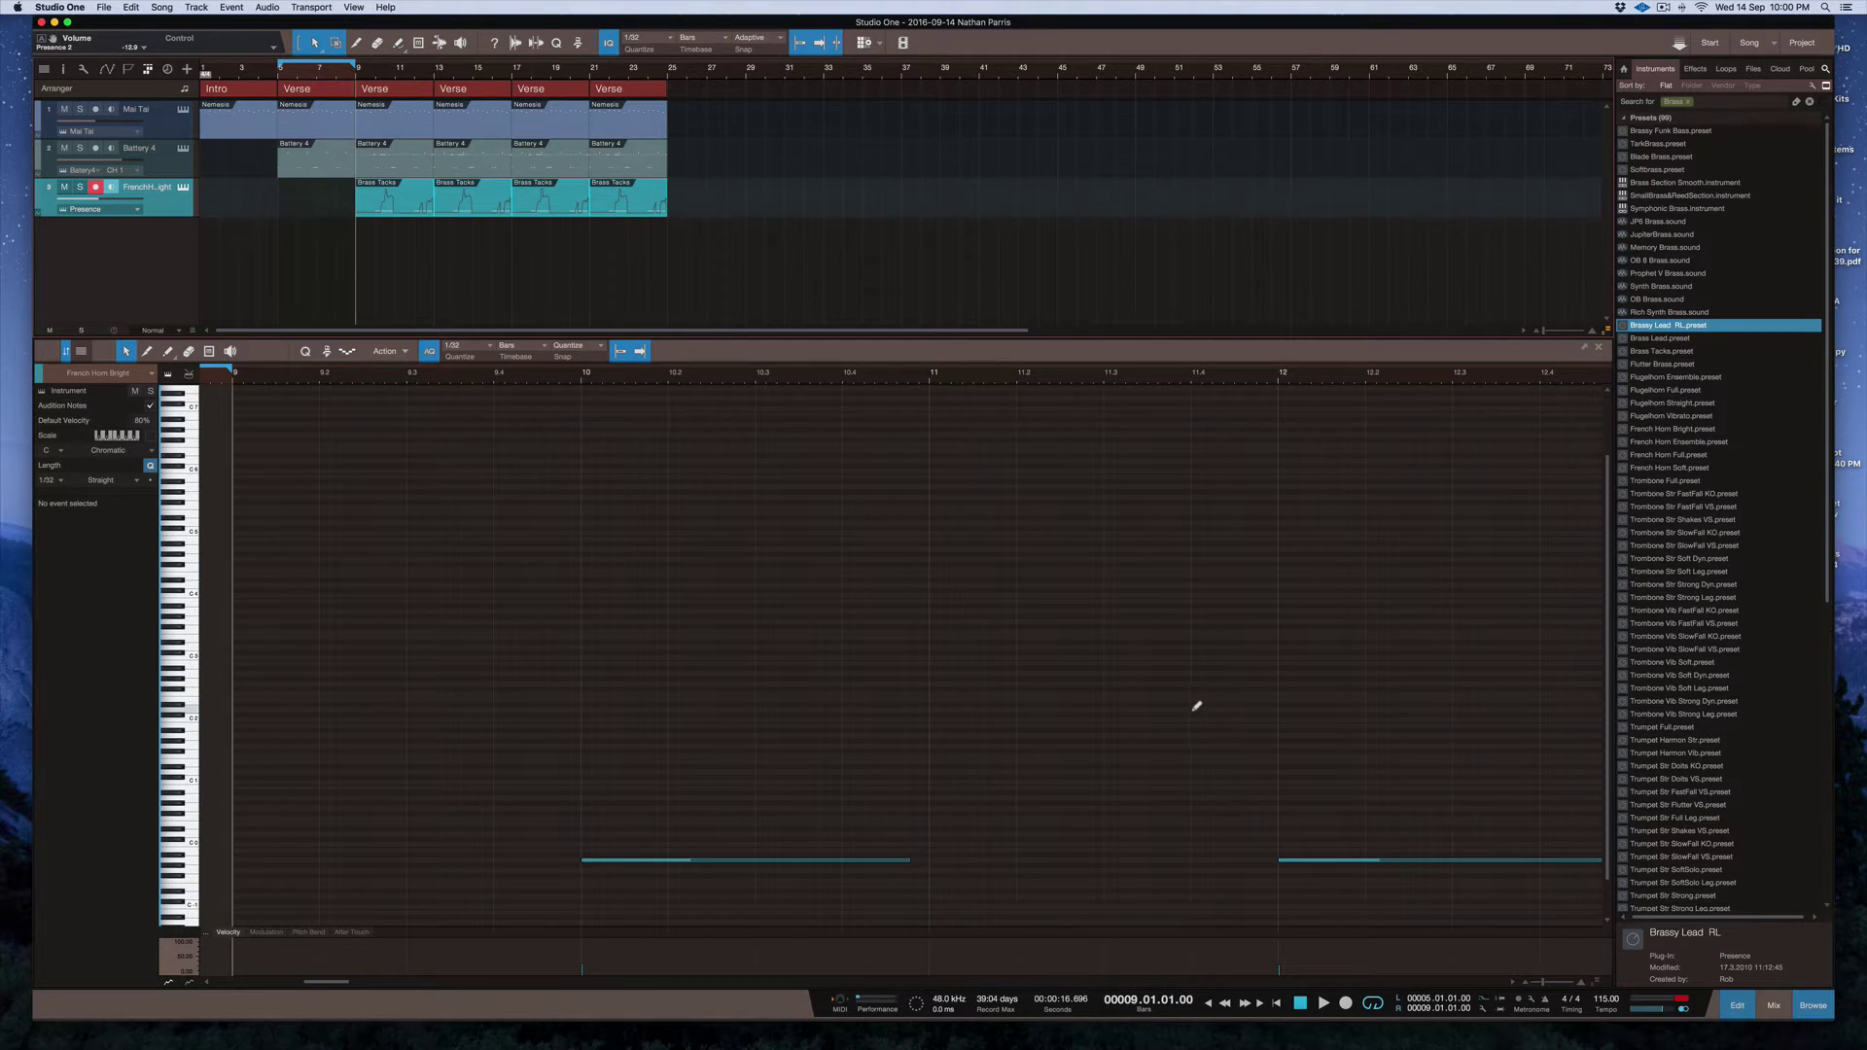
scroll(1196, 706, down, 12)
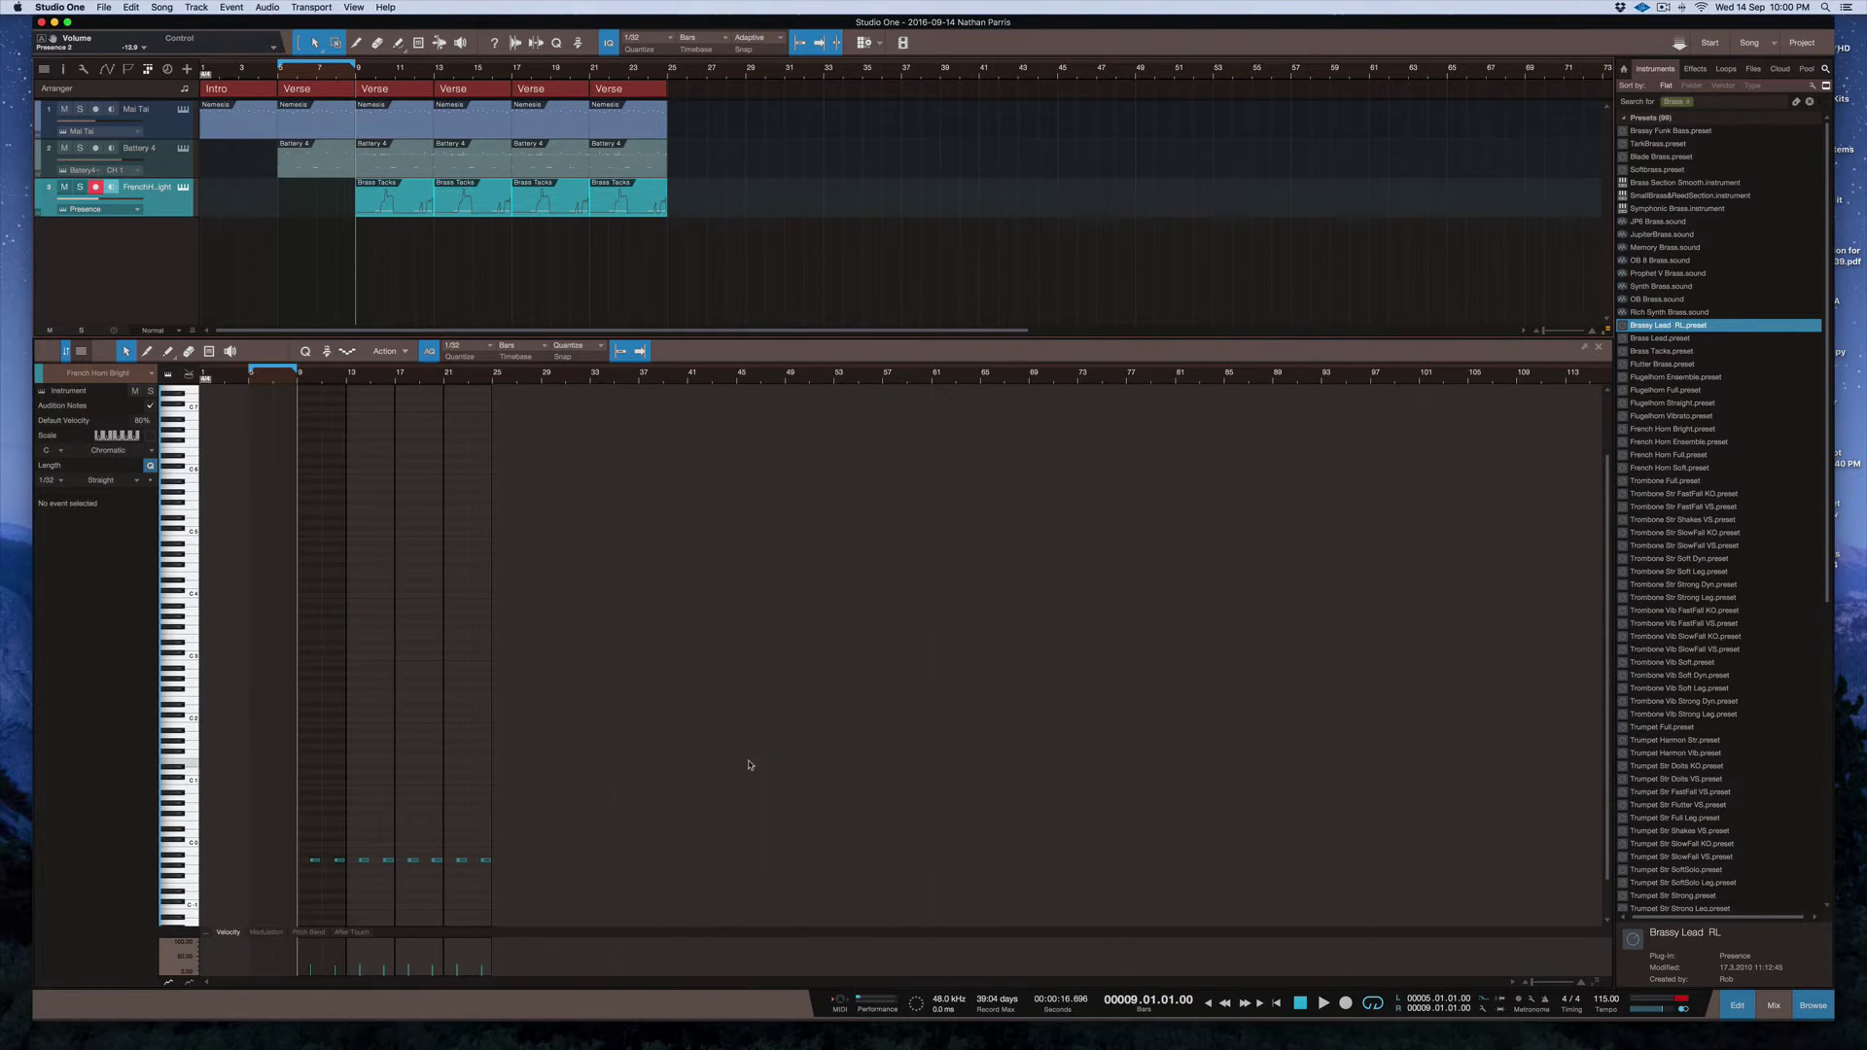
drag(749, 765, 331, 908)
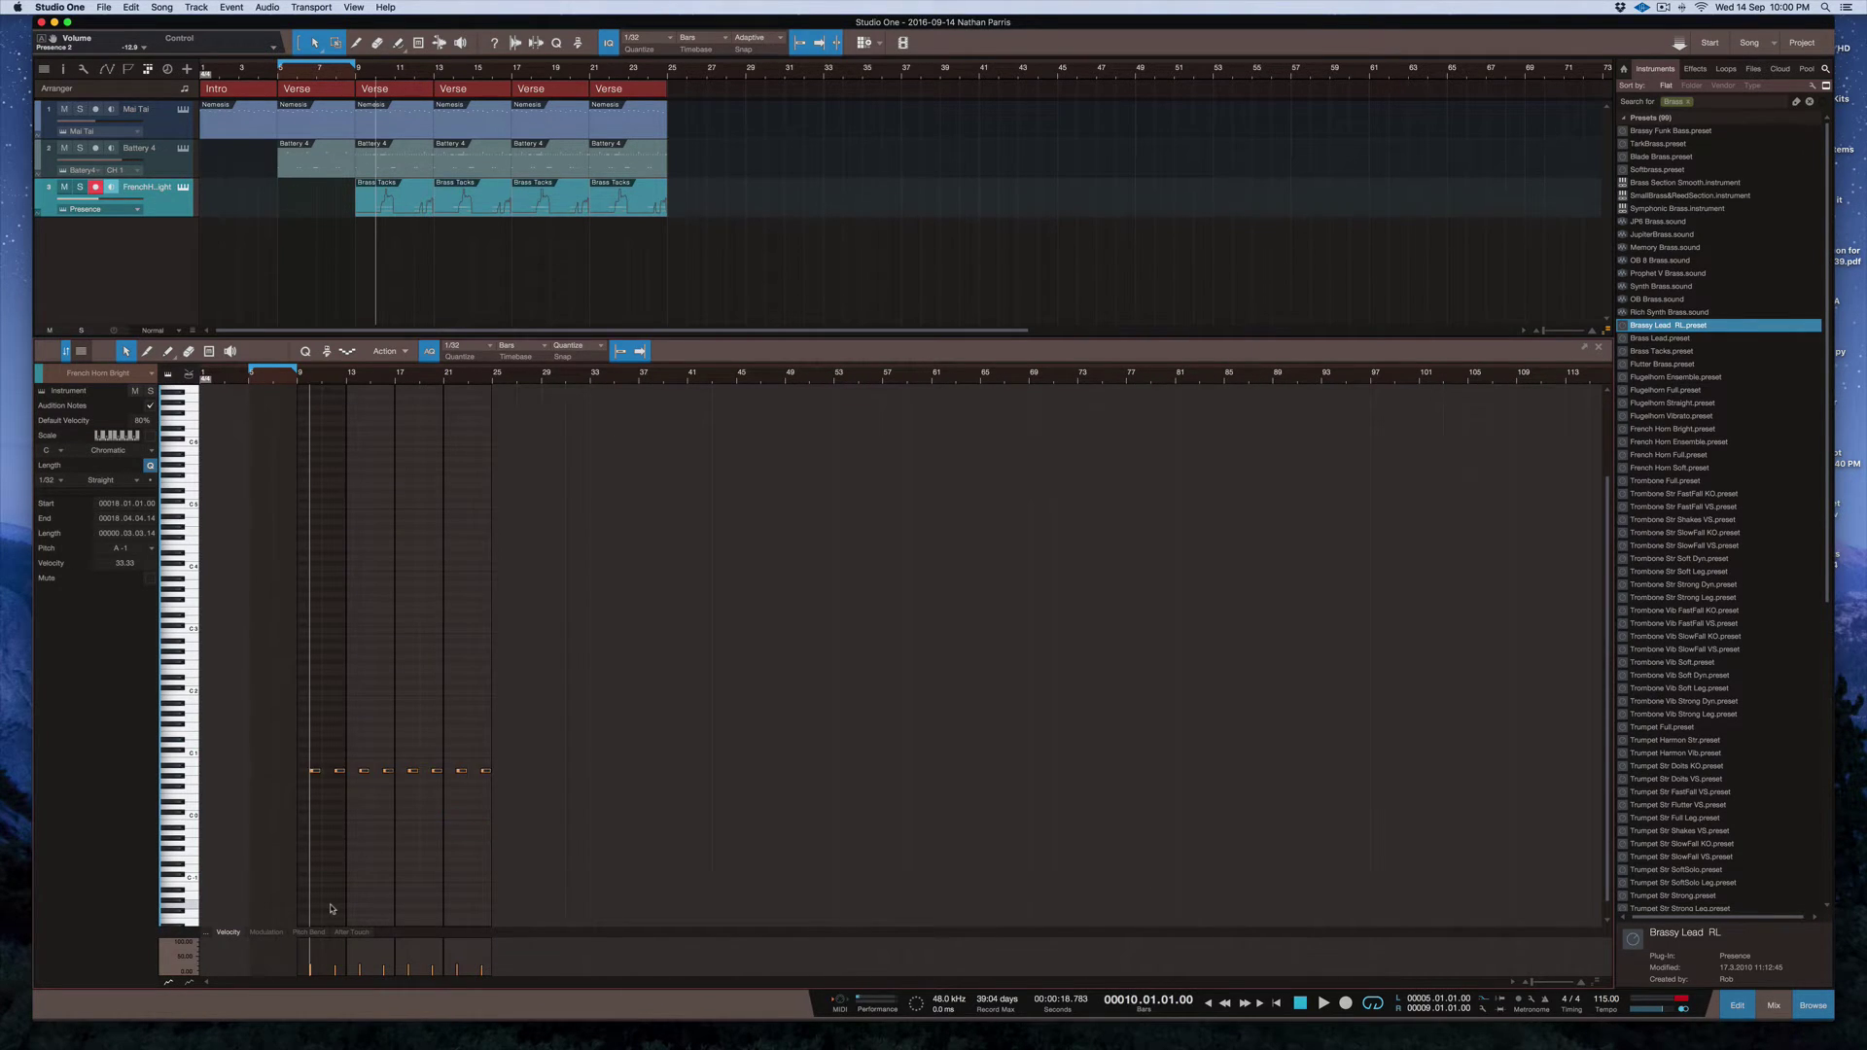
key(space)
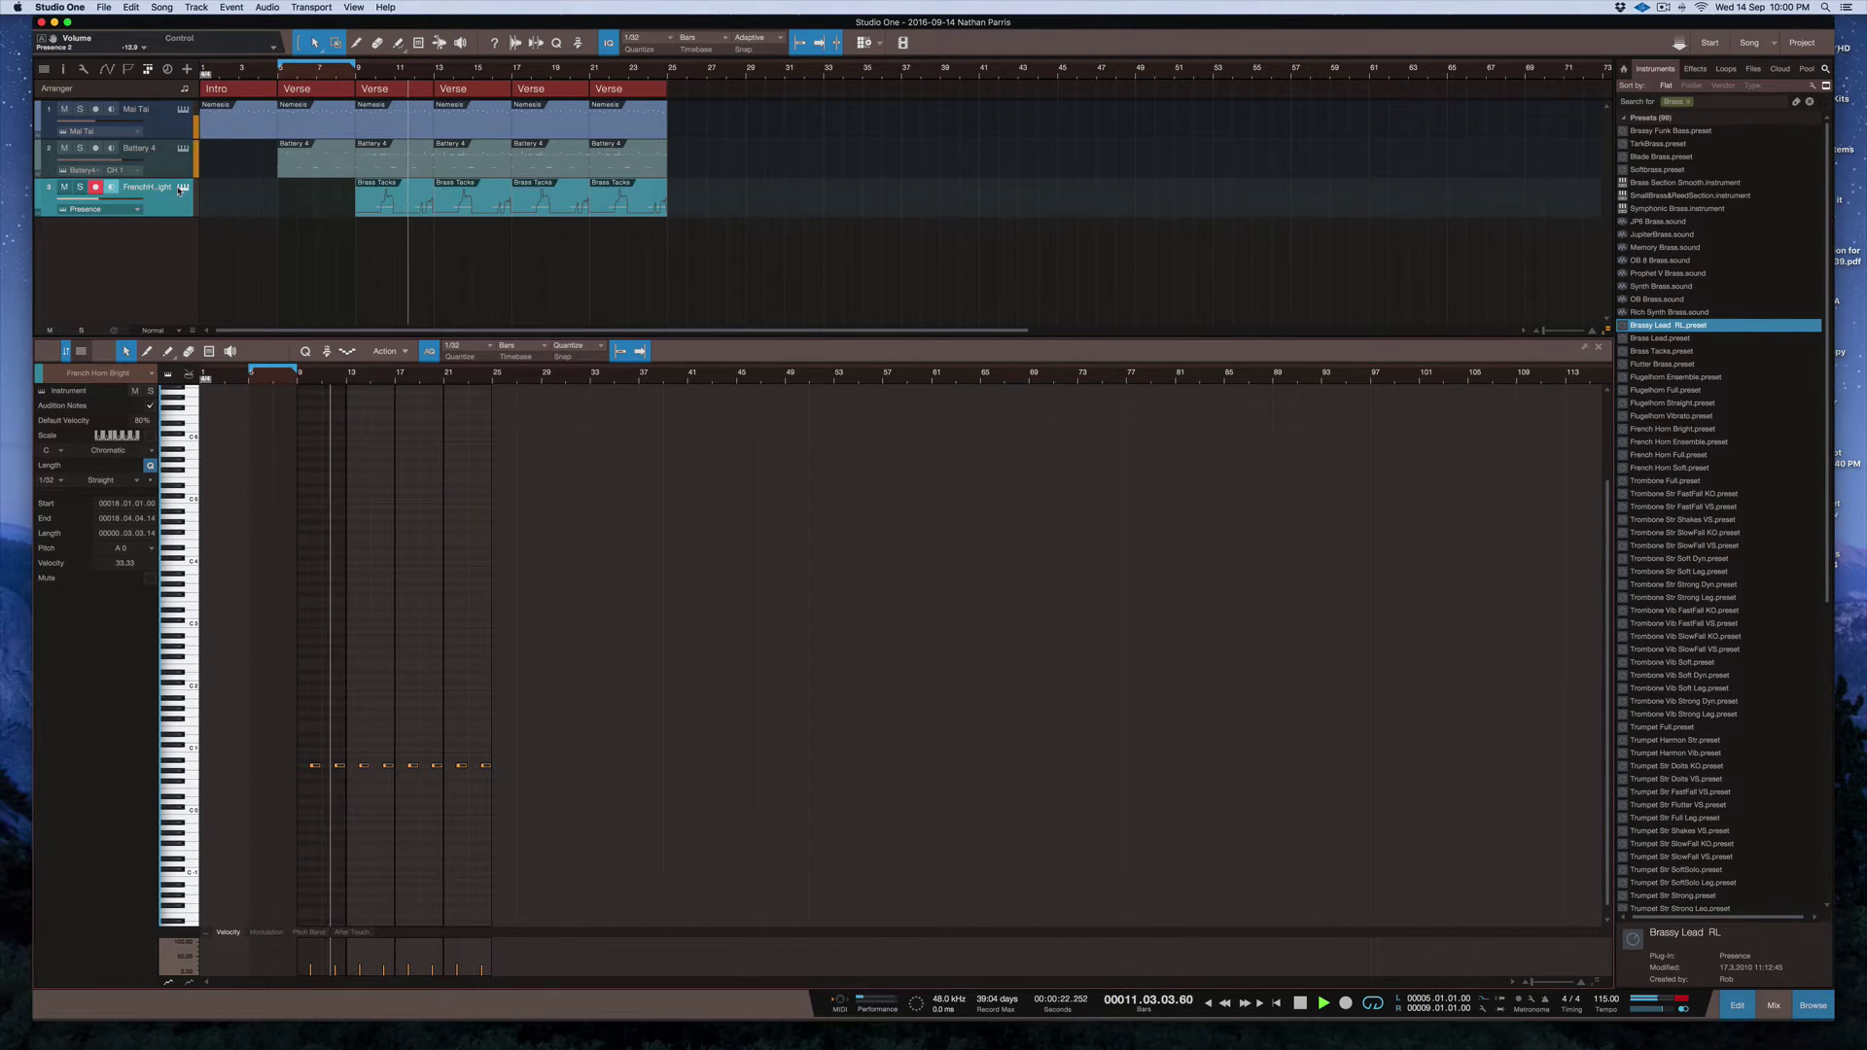
Open the French Horn Bright instrument during playback and increase its reverb Size and Mix
click(182, 188)
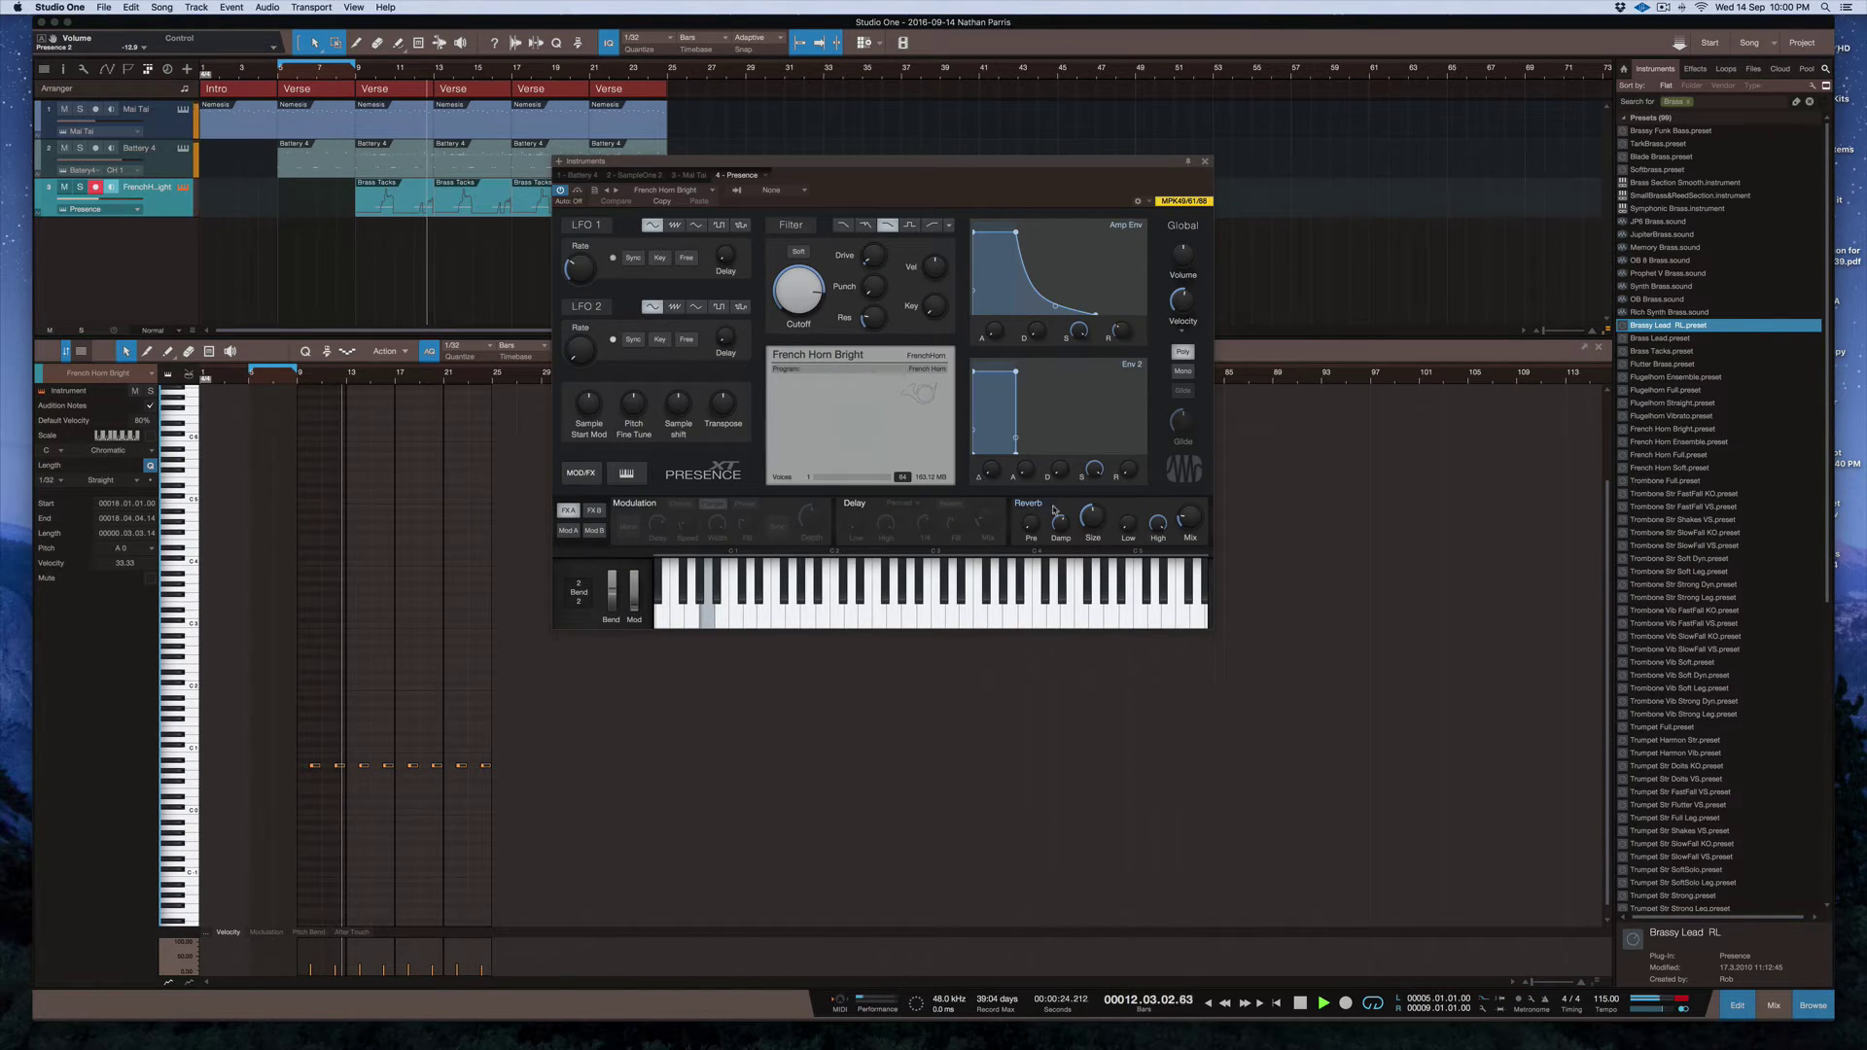
drag(1097, 517, 1092, 487)
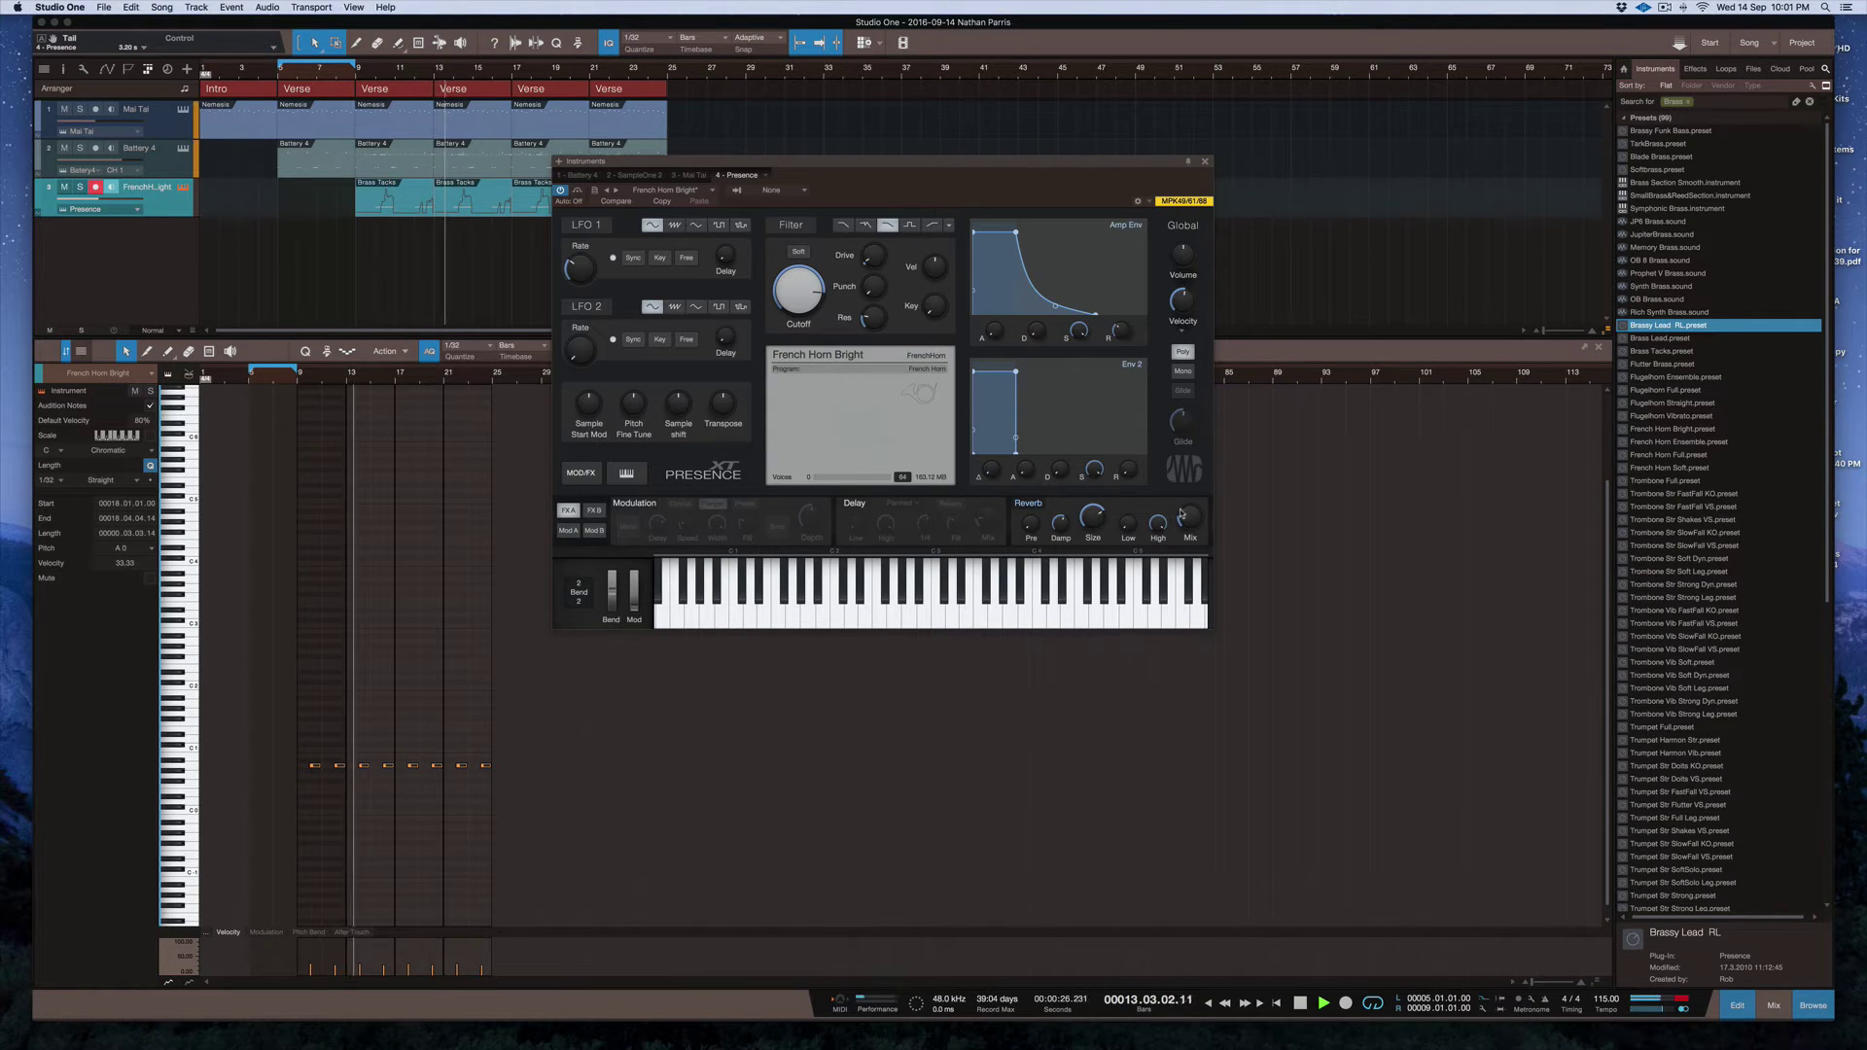
drag(1193, 517, 1194, 443)
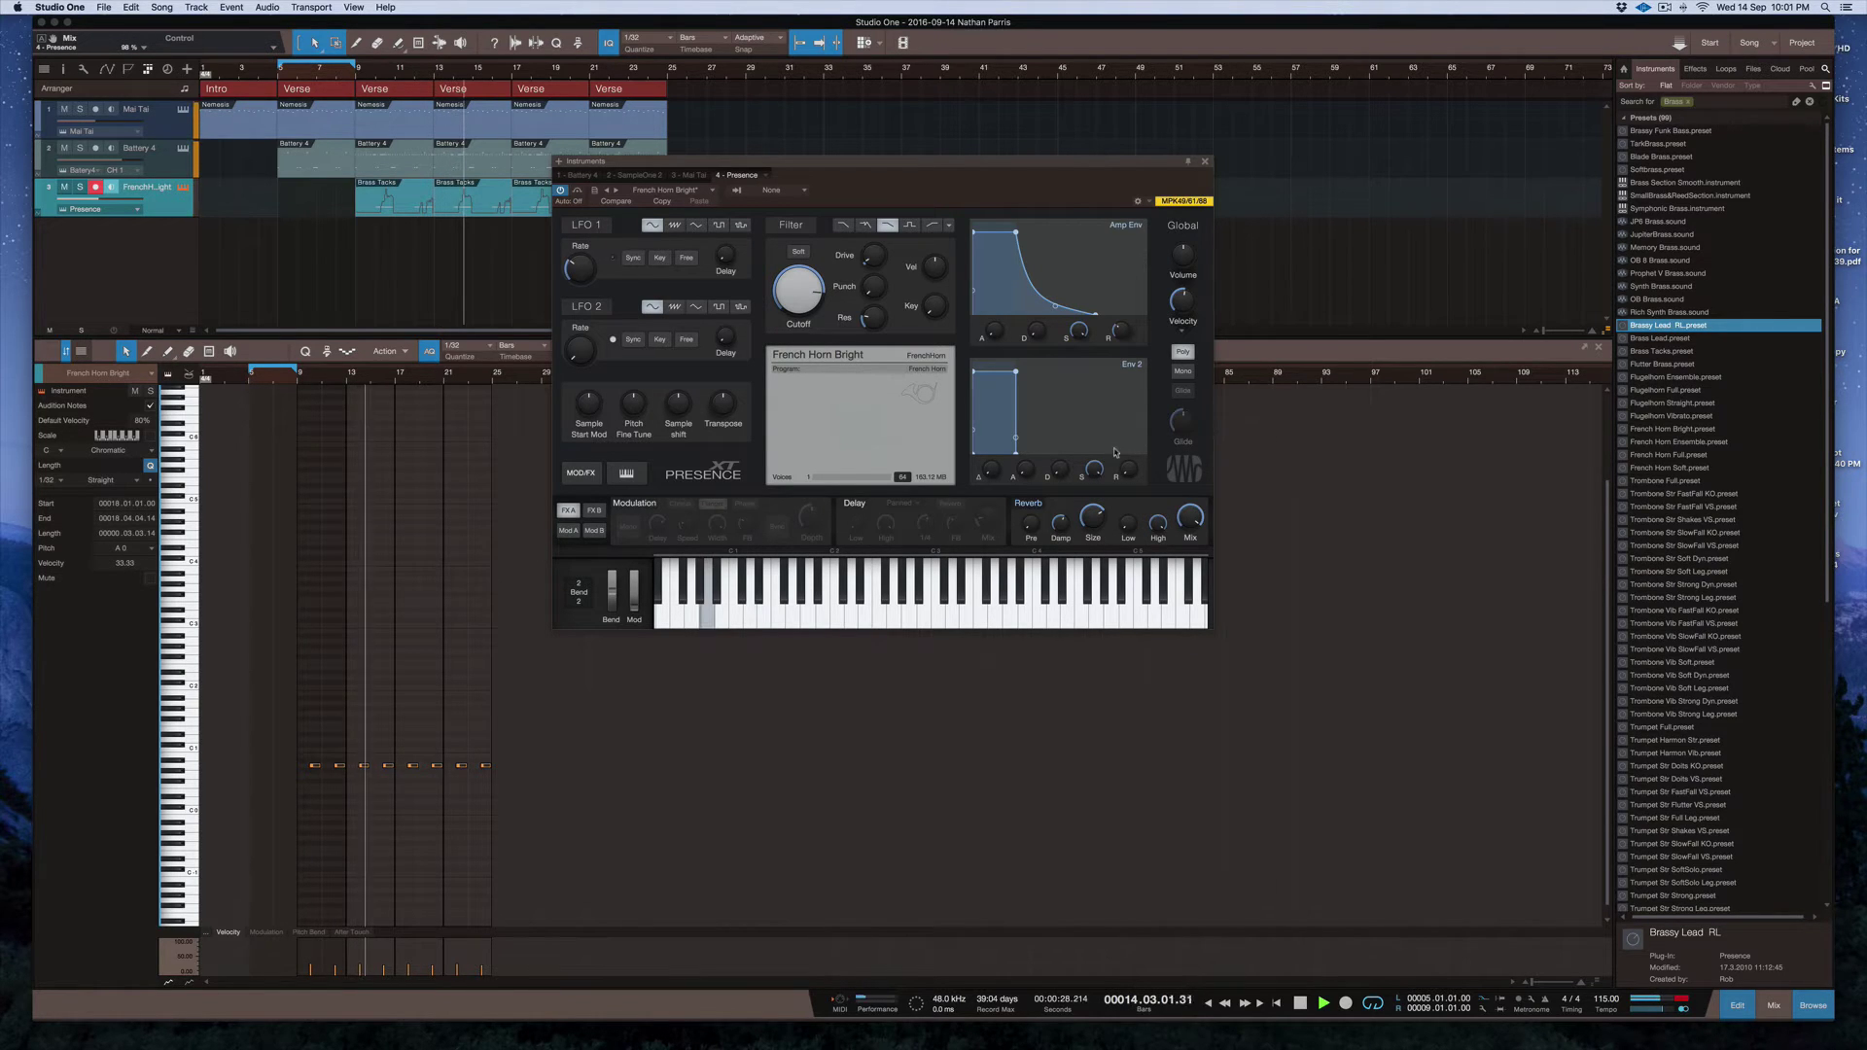
mouse_move(1094, 516)
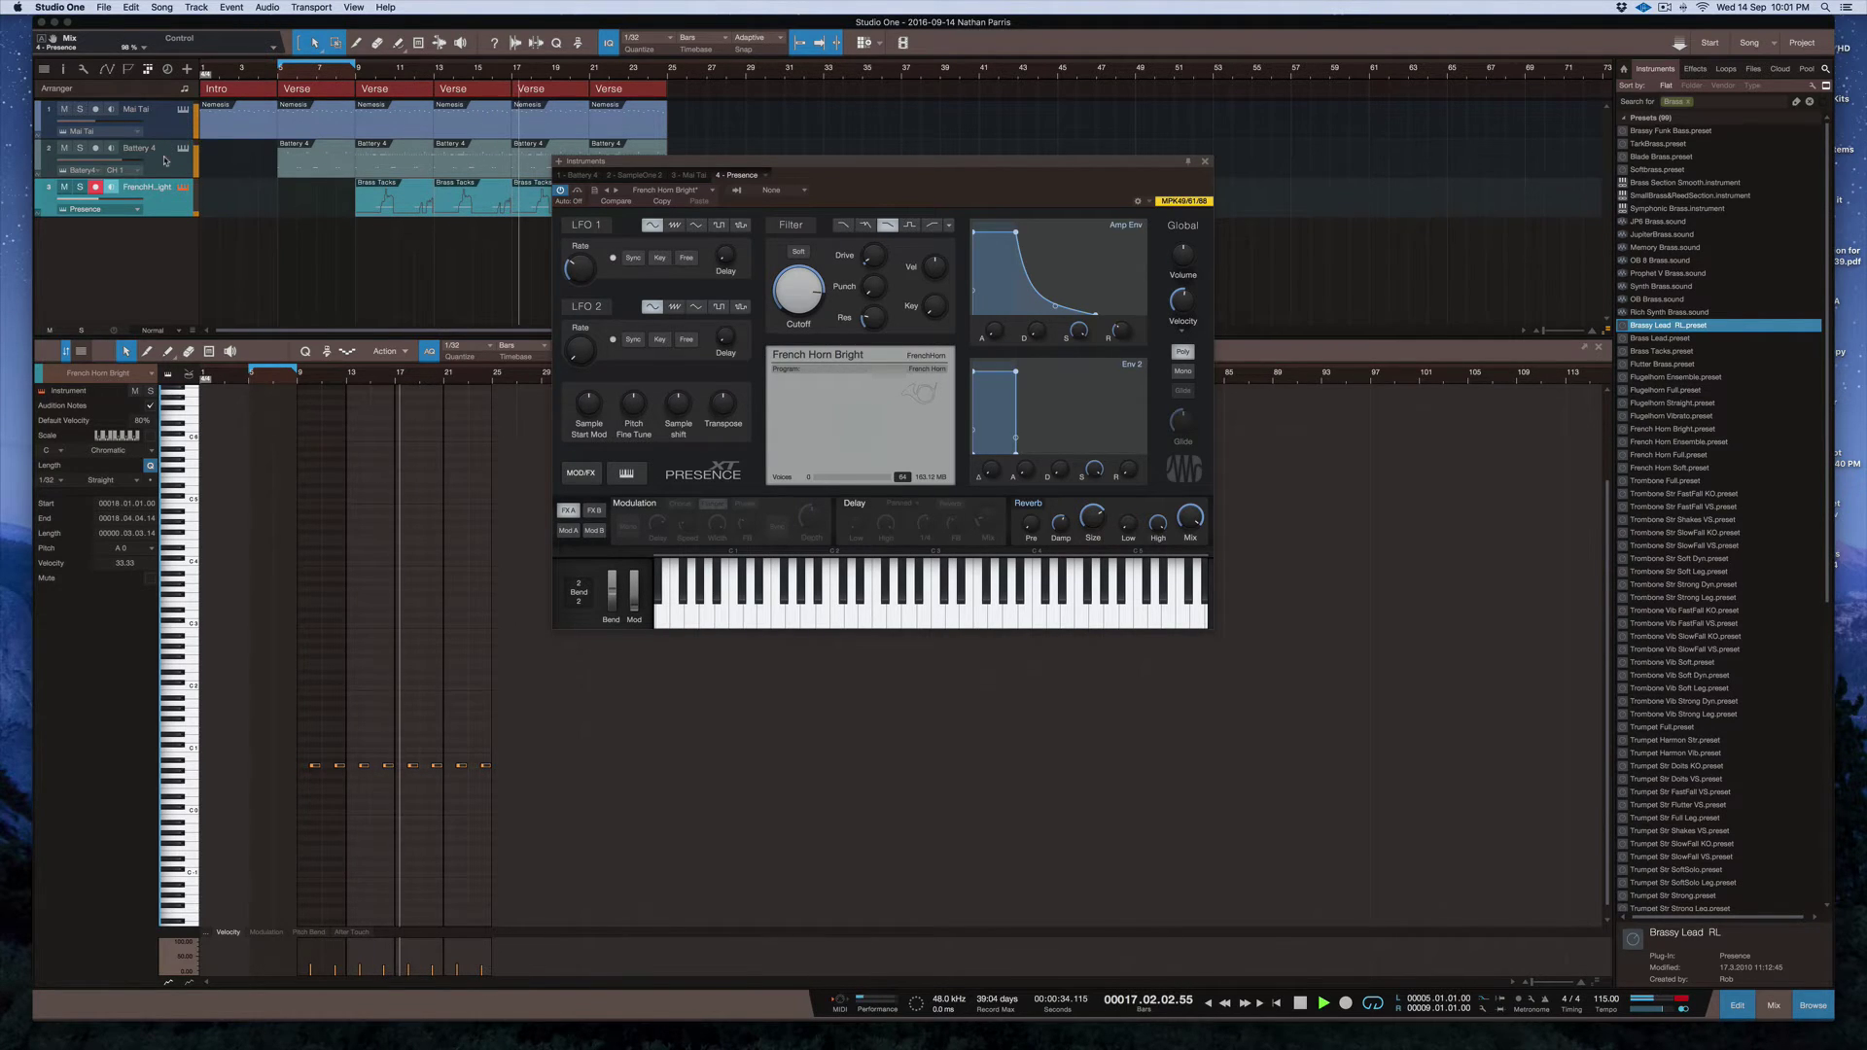
Open the Battery 4 drum instrument during playback, audition the Kick 808 13, Snare 808 13 and rimshot cells, and stop playback
click(394, 162)
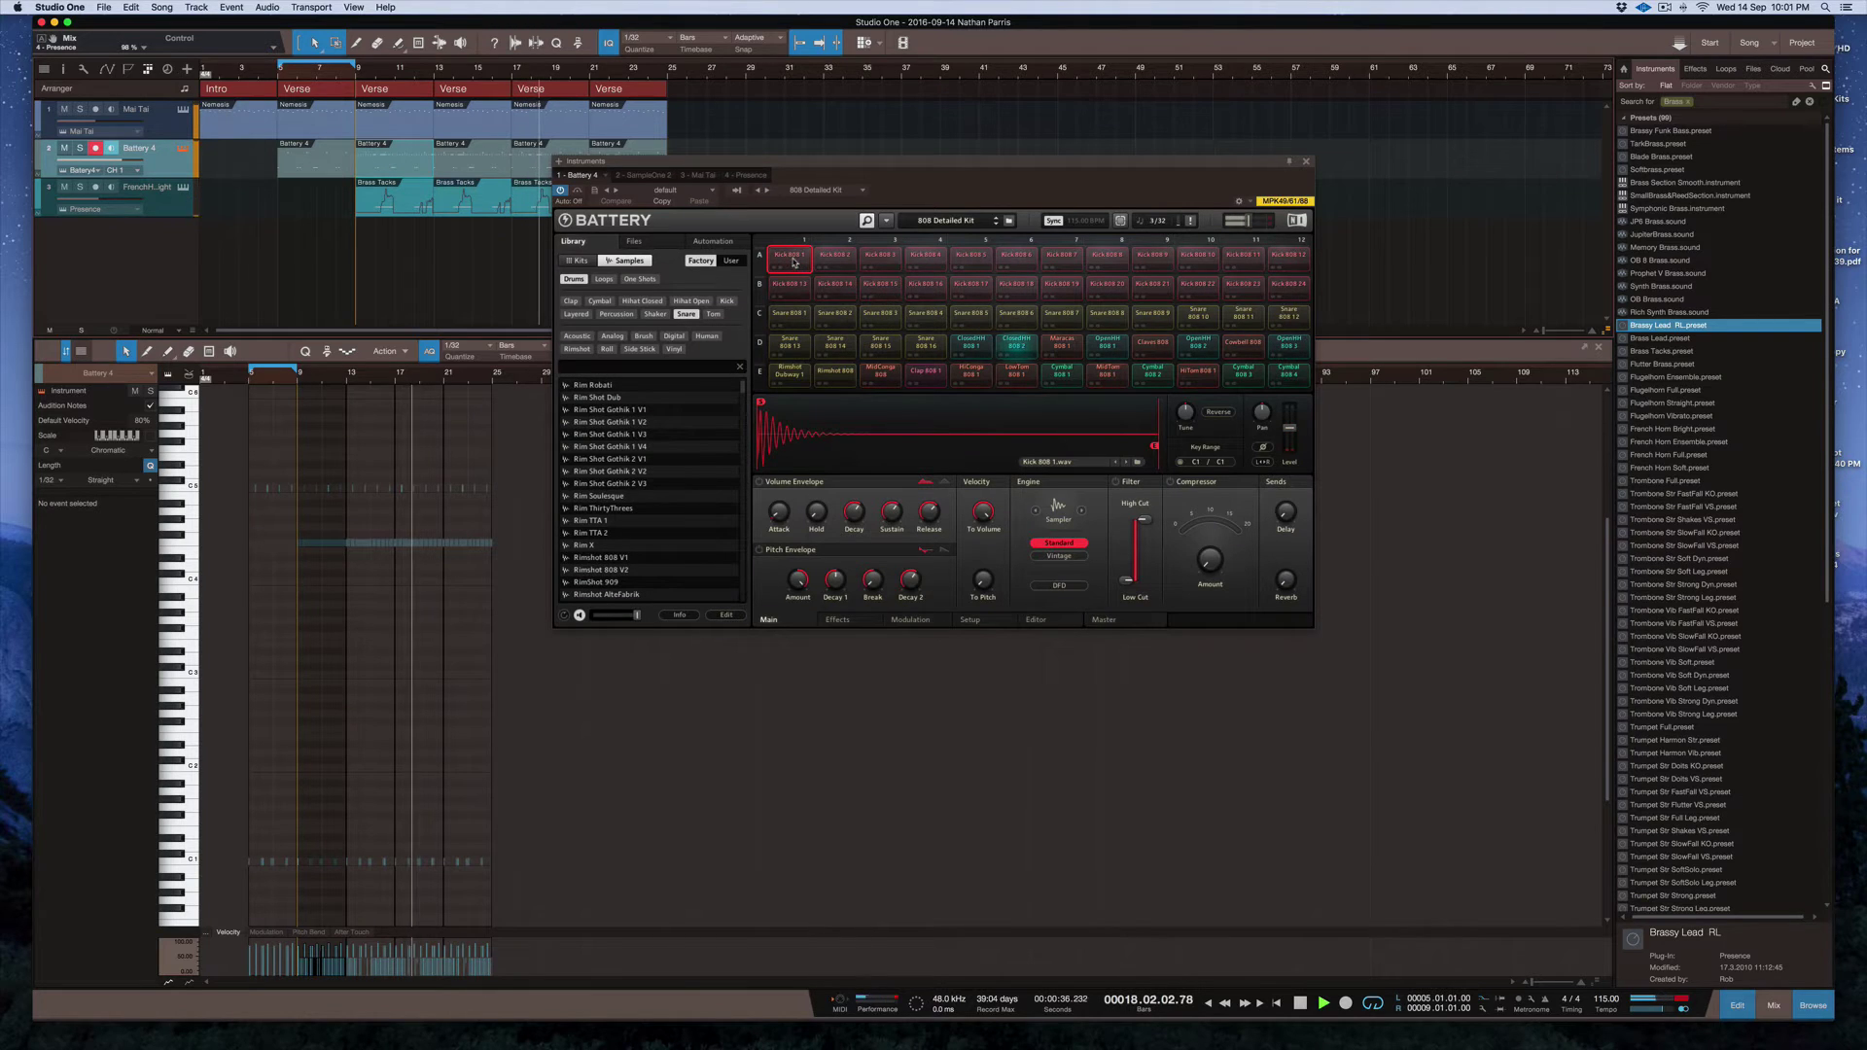
click(805, 282)
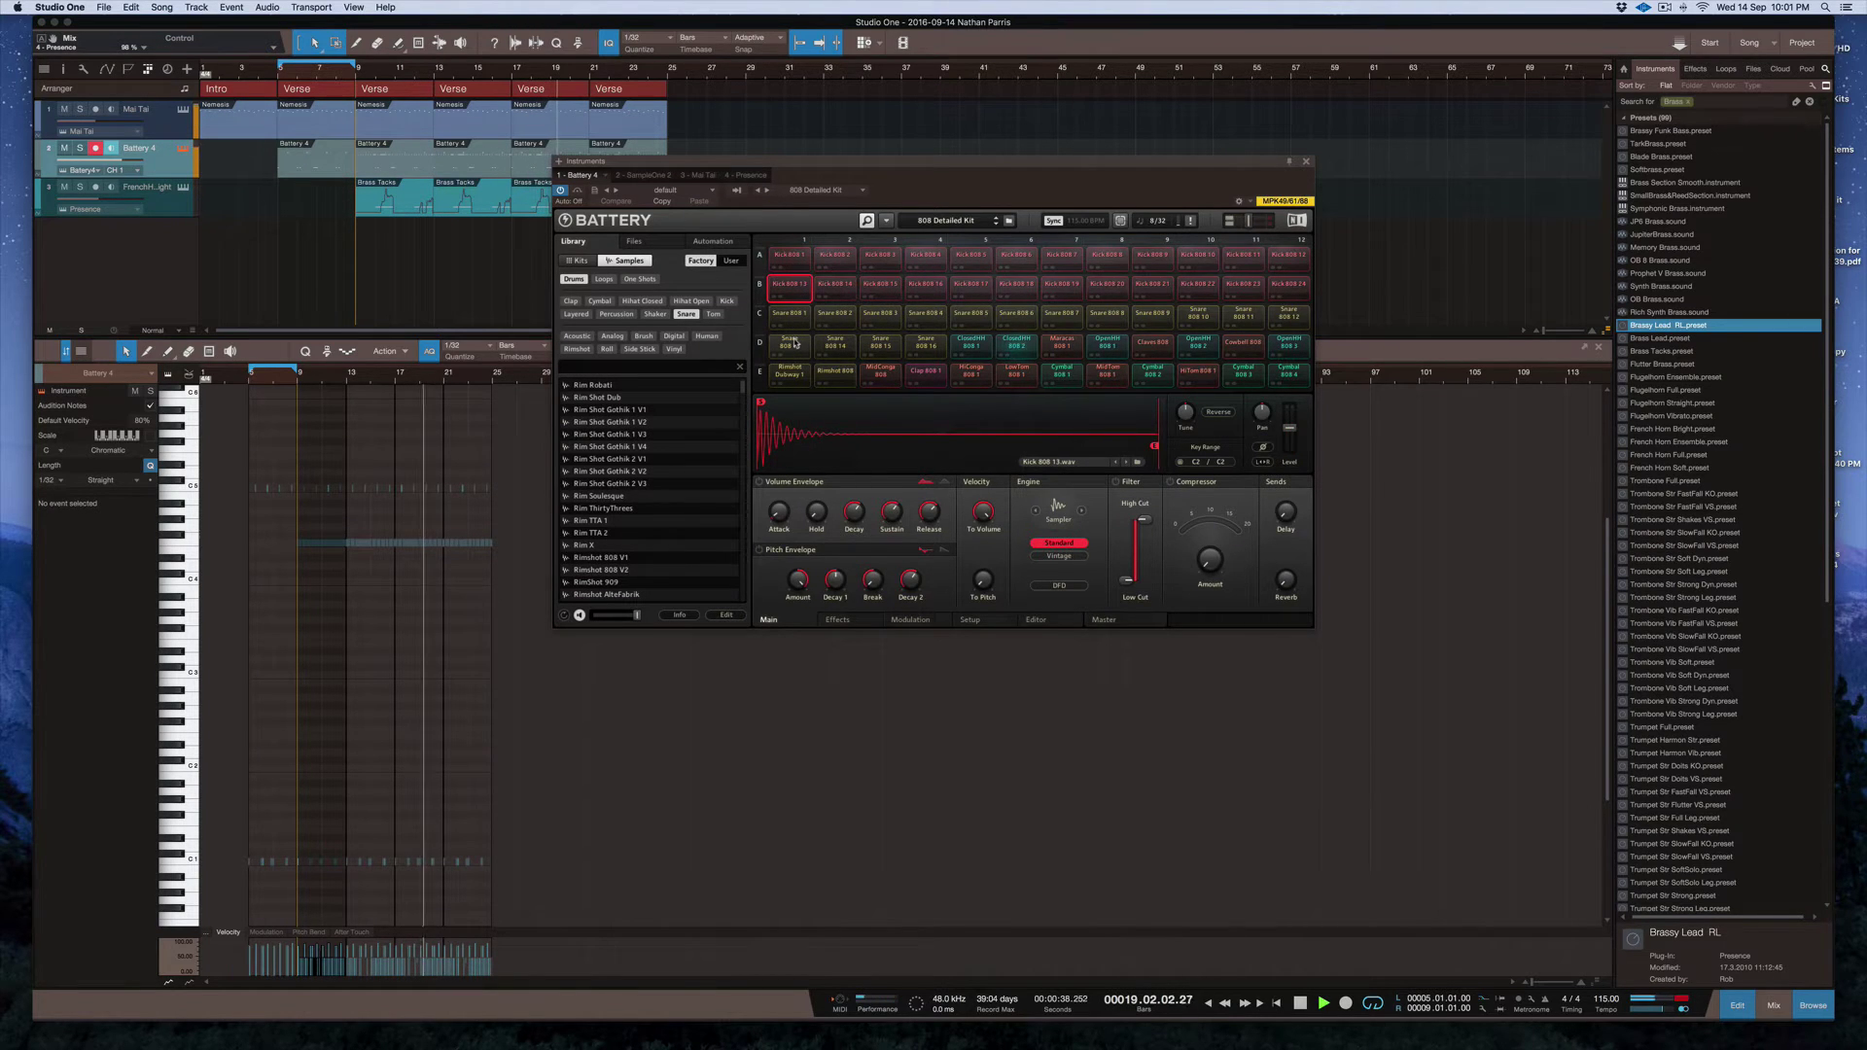
click(794, 343)
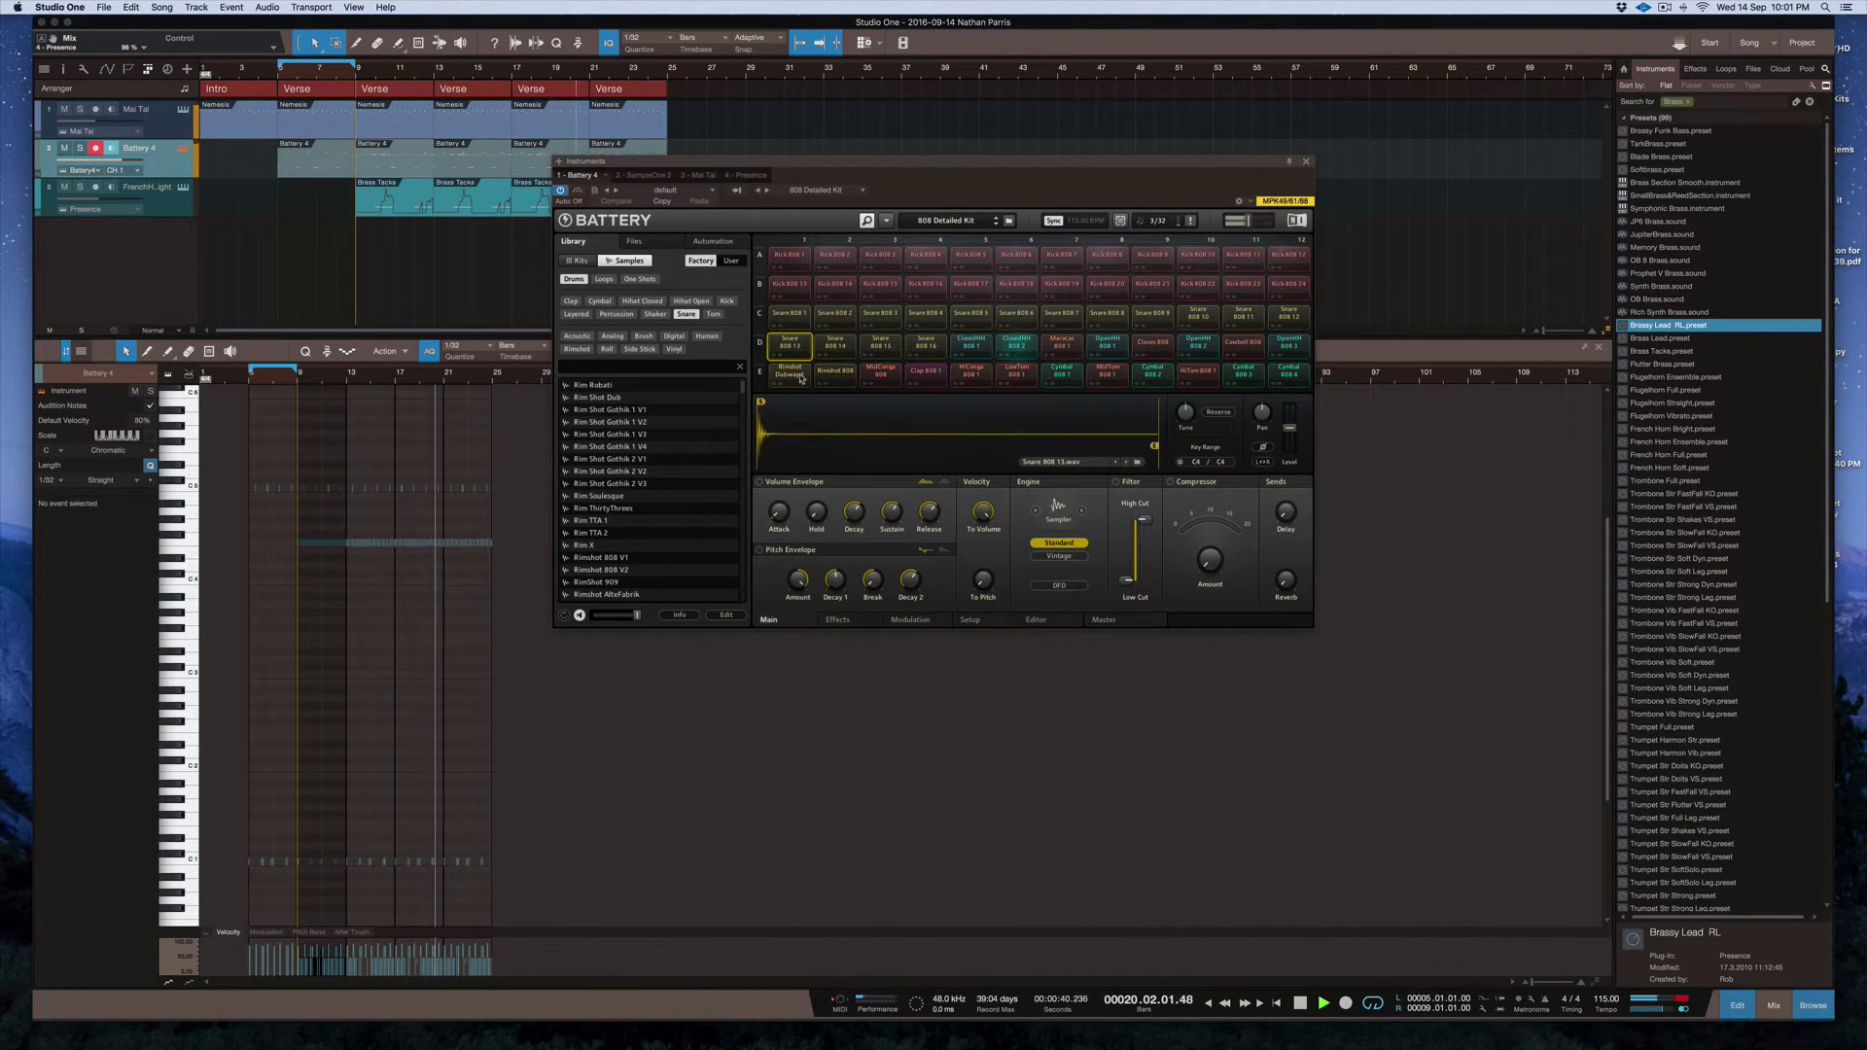
click(799, 378)
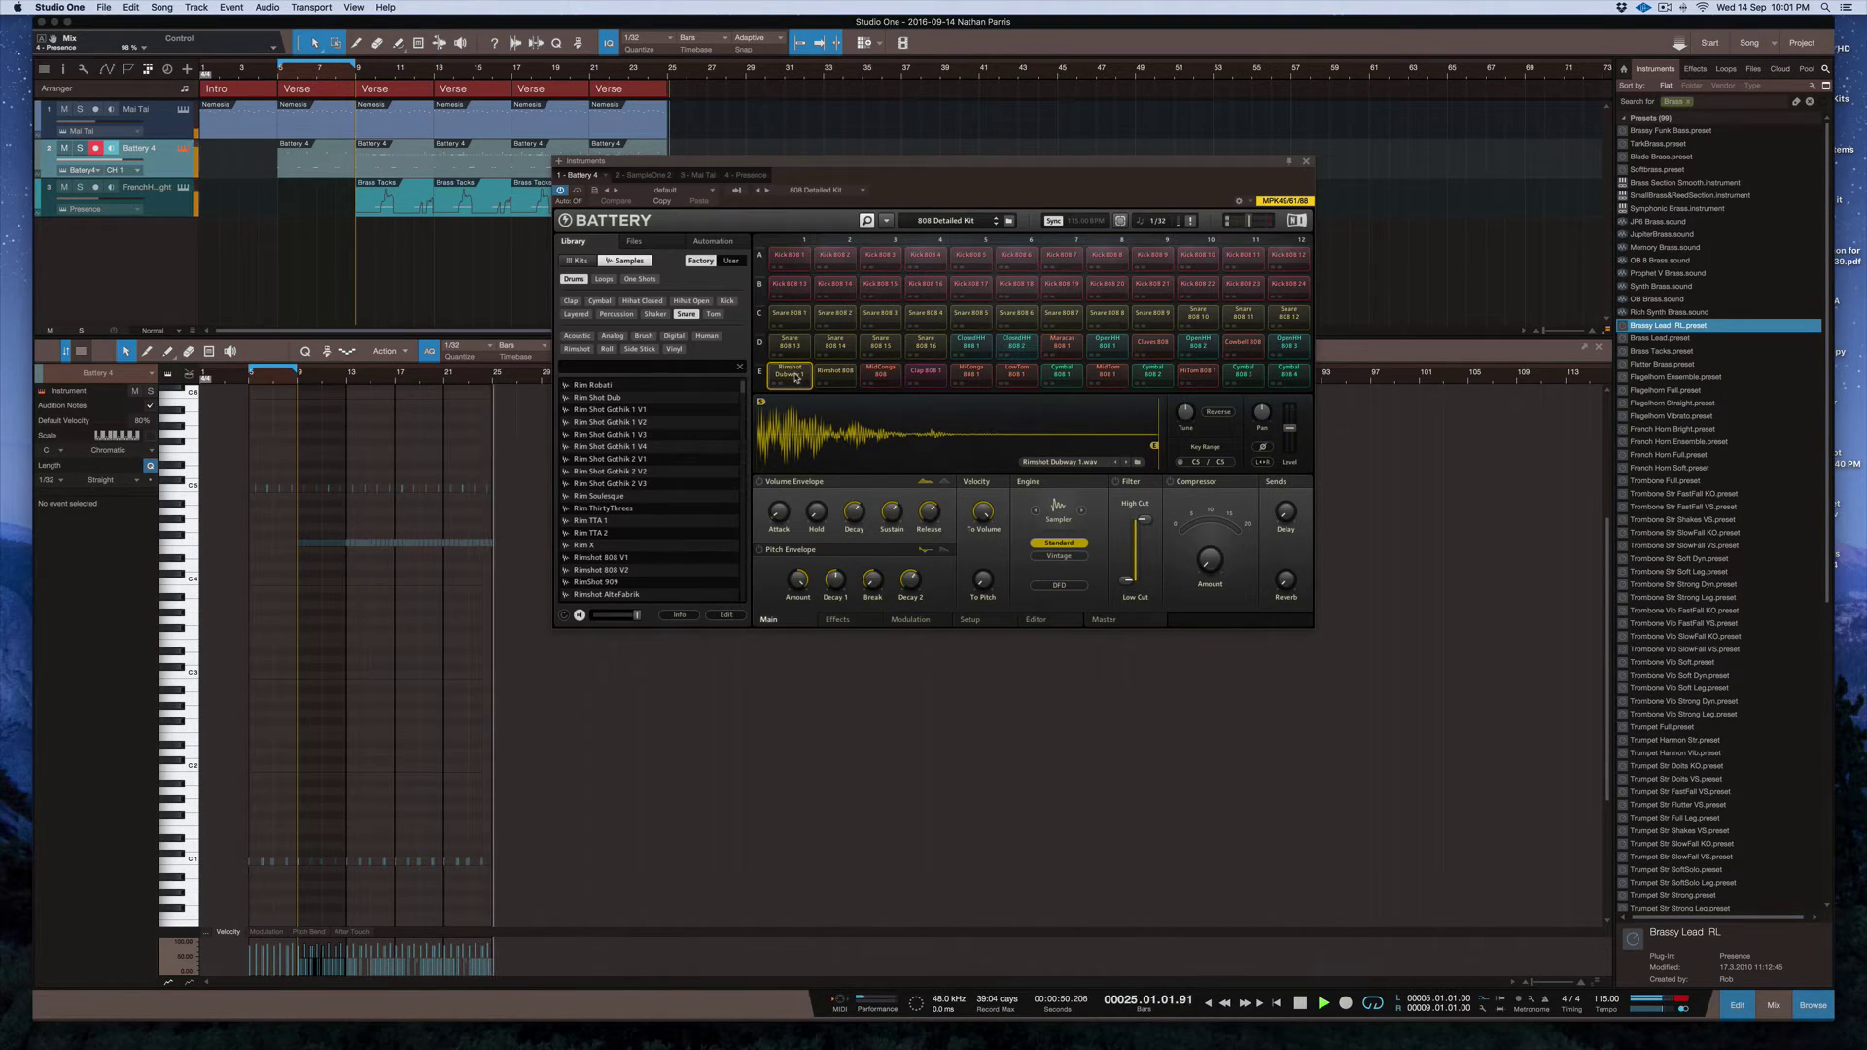
key(space)
Show the drum clip at bar 13 in the note editor, keeping the Battery window off its notes
drag(776, 160, 812, 250)
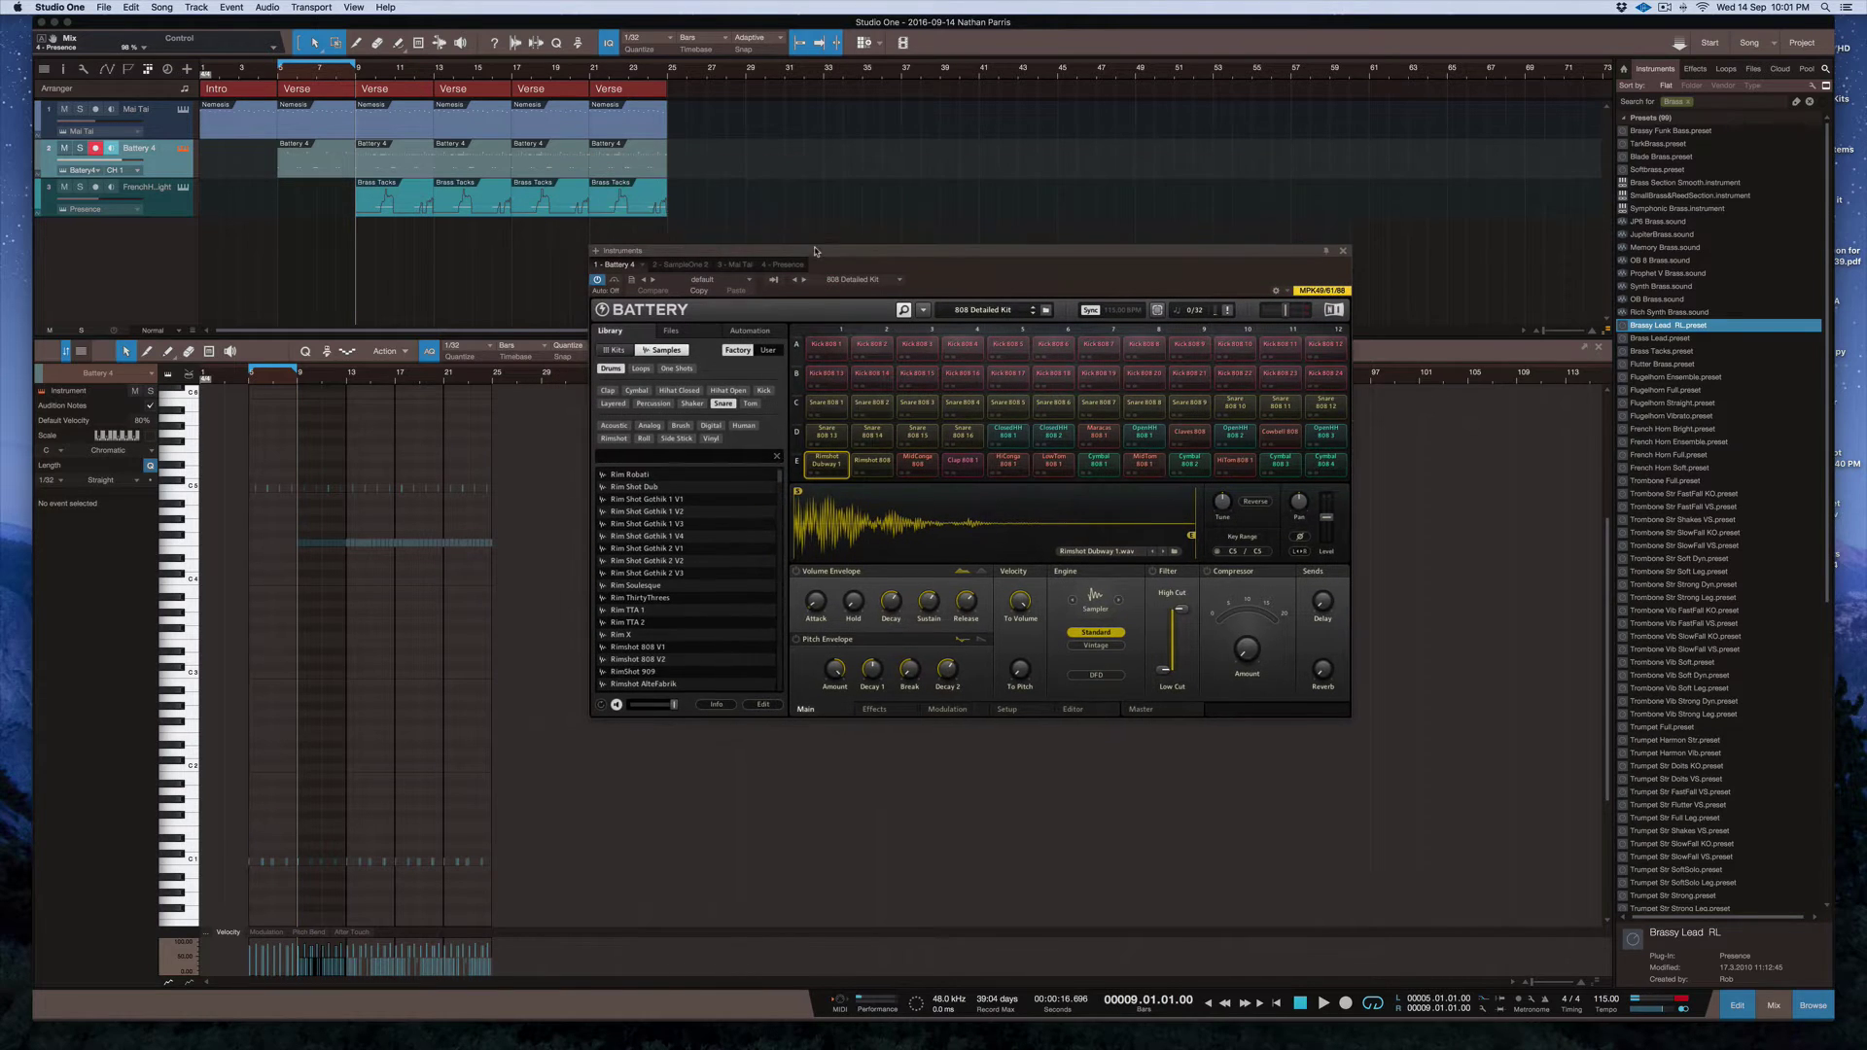
click(400, 169)
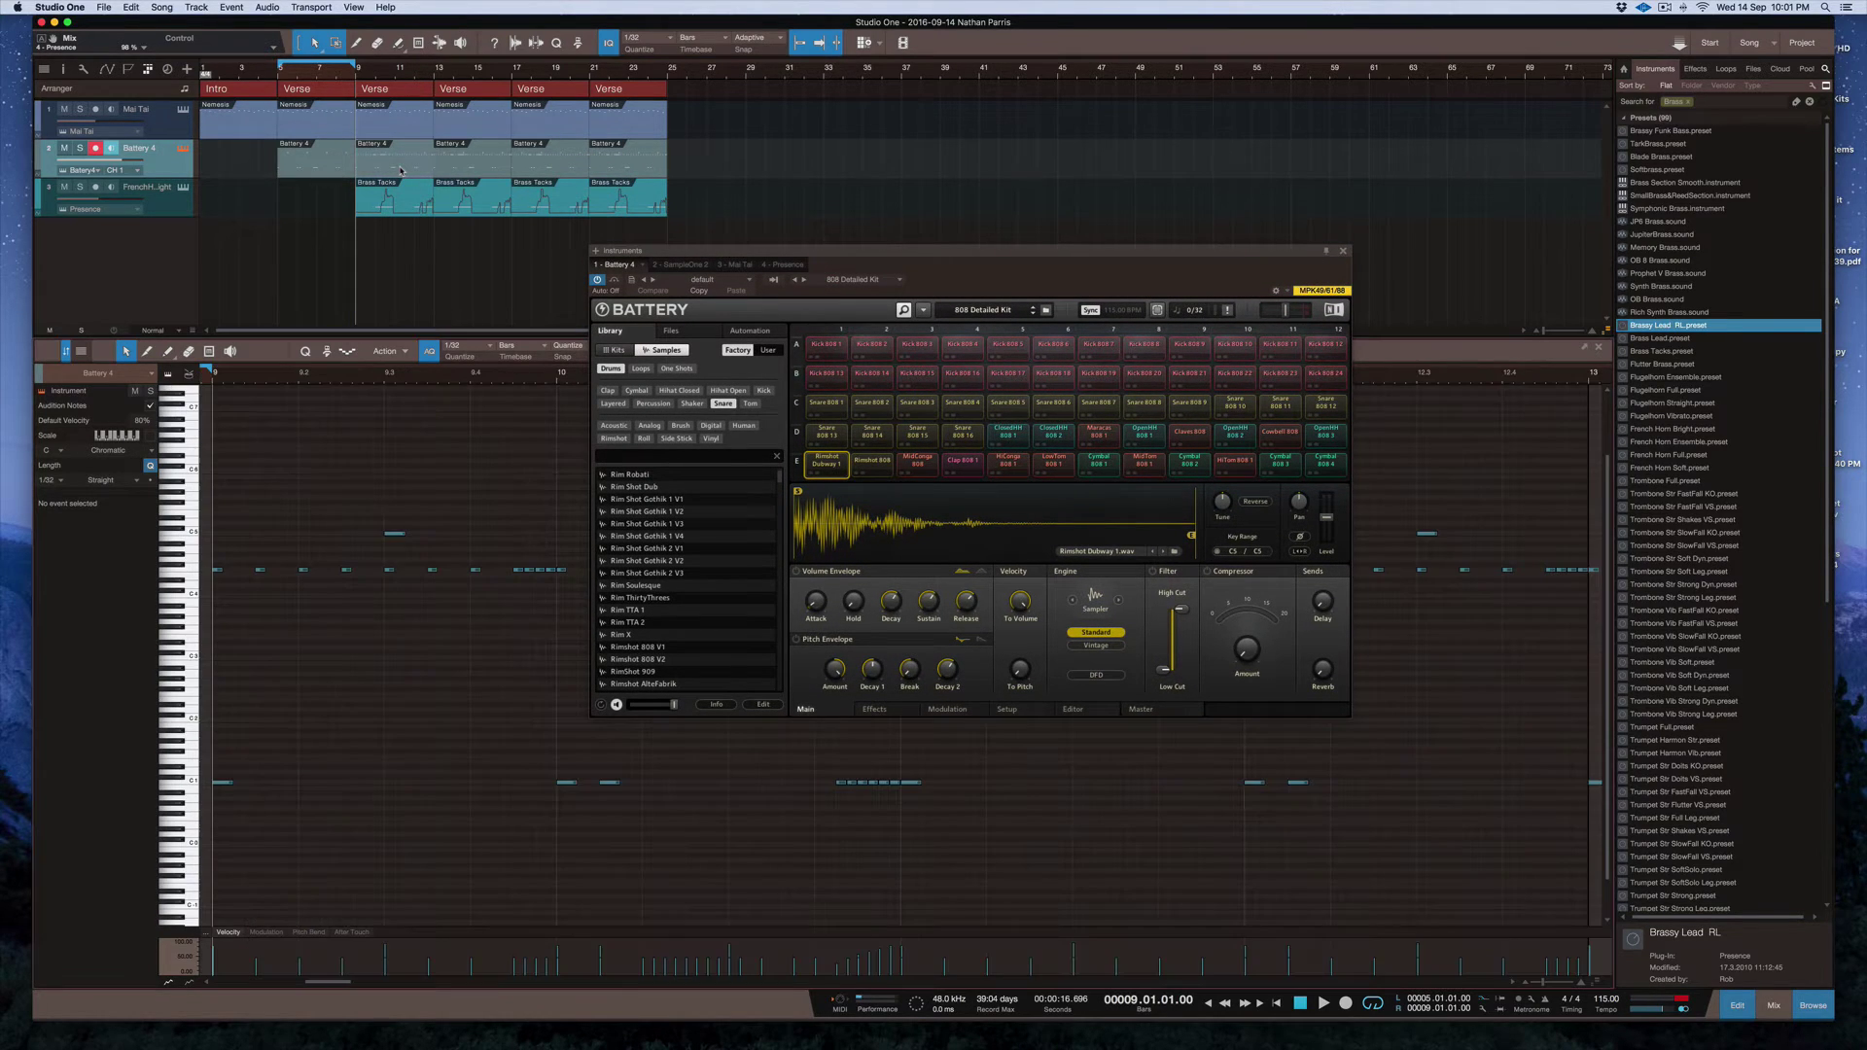
click(467, 169)
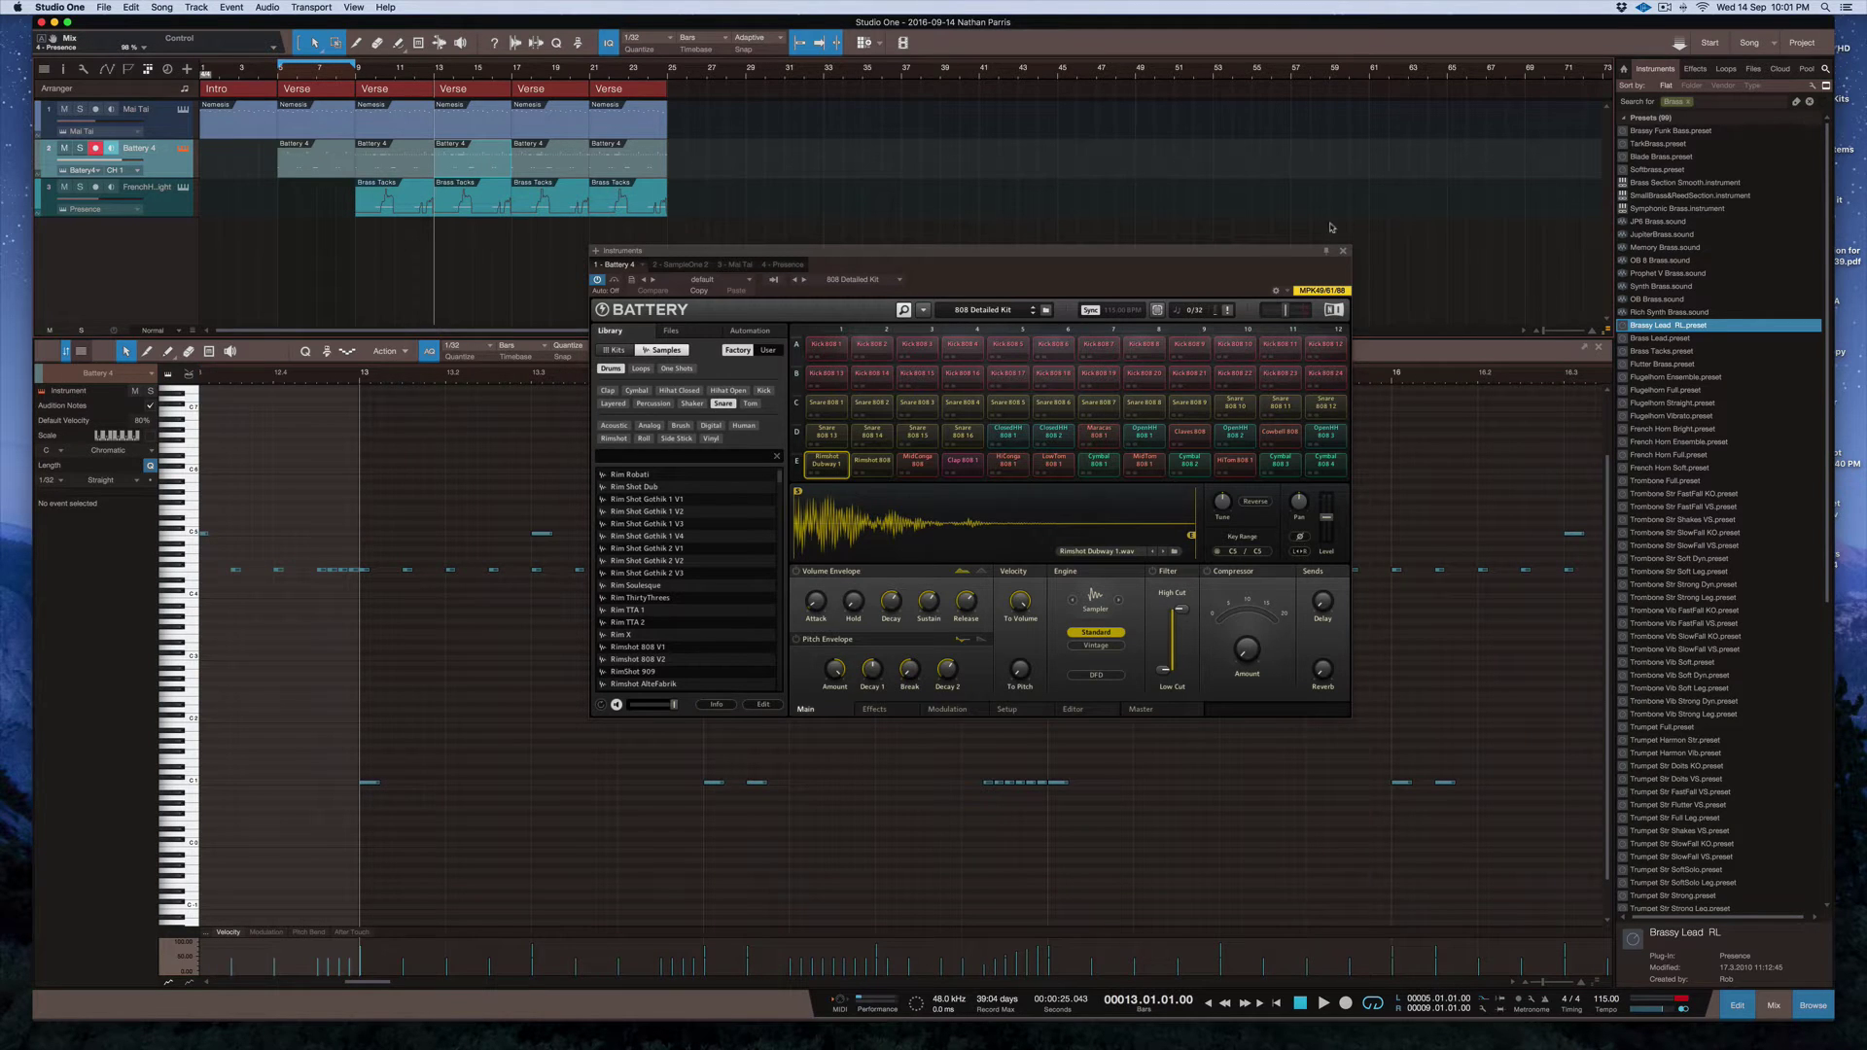
drag(1187, 254, 1277, 53)
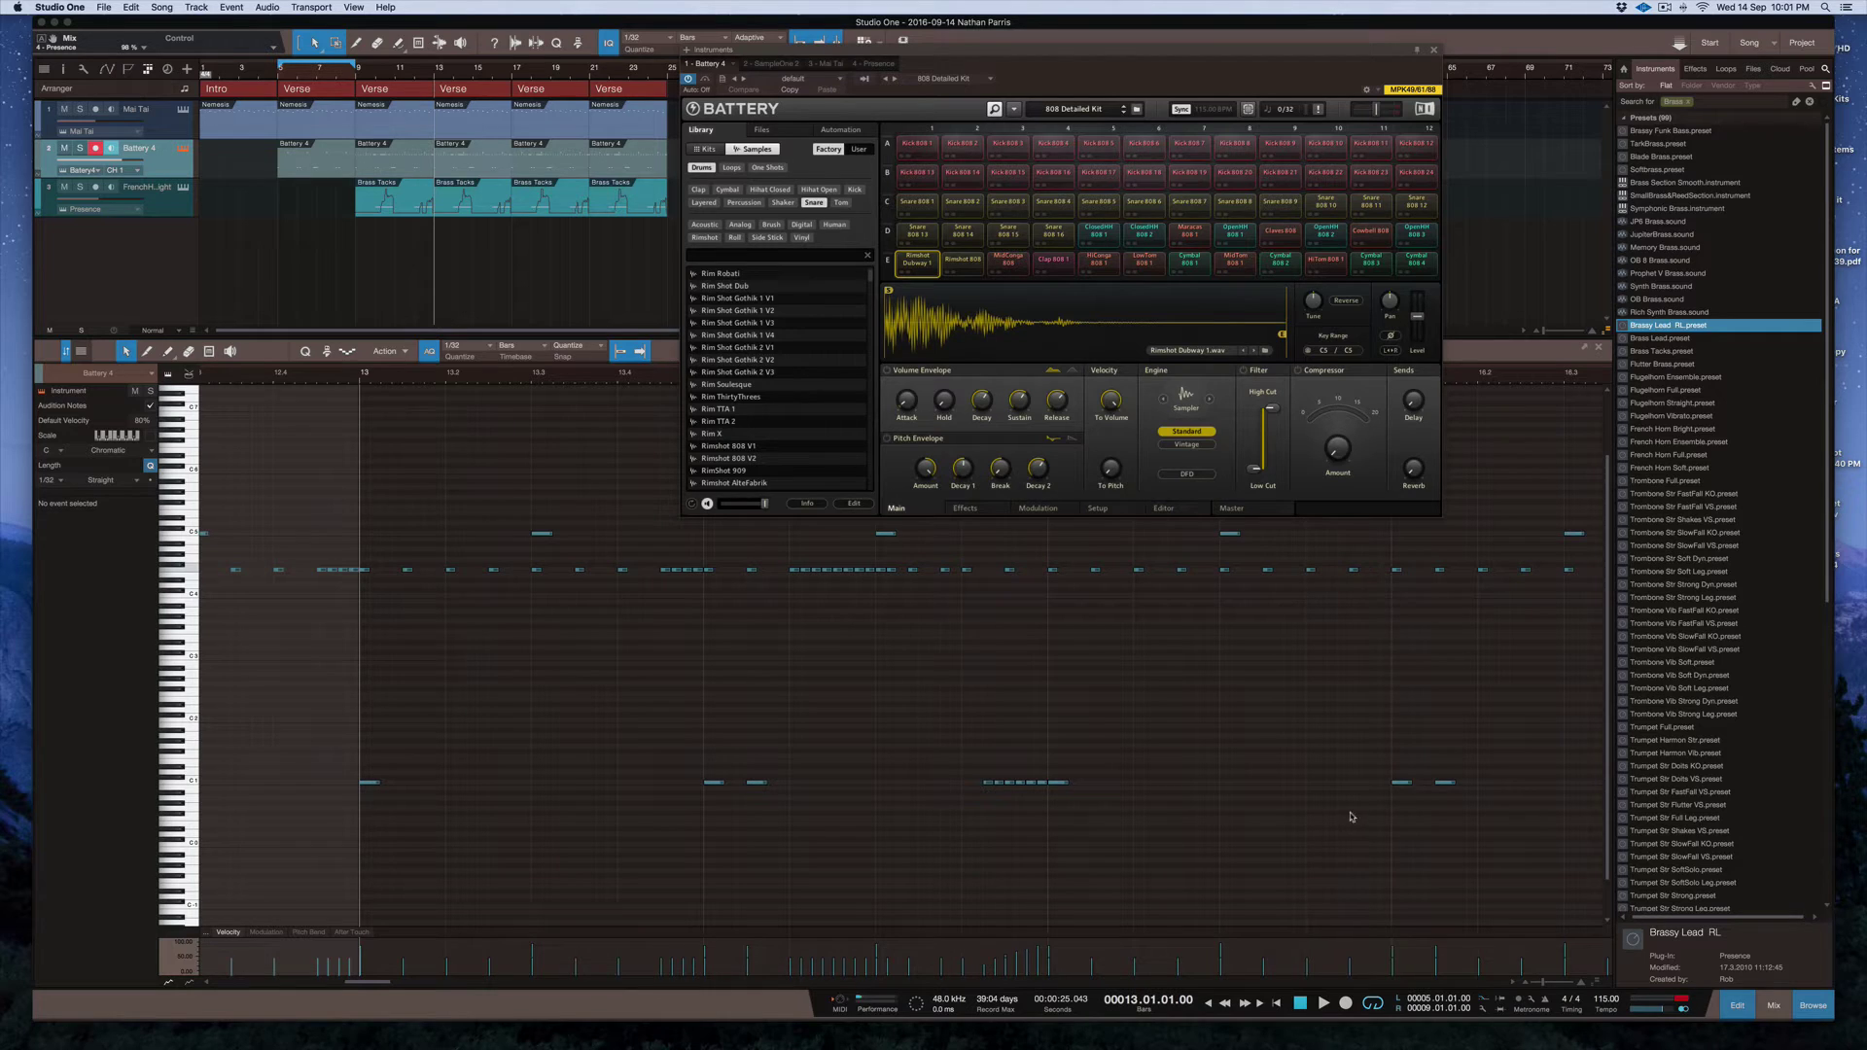
scroll(1352, 814, up, 5)
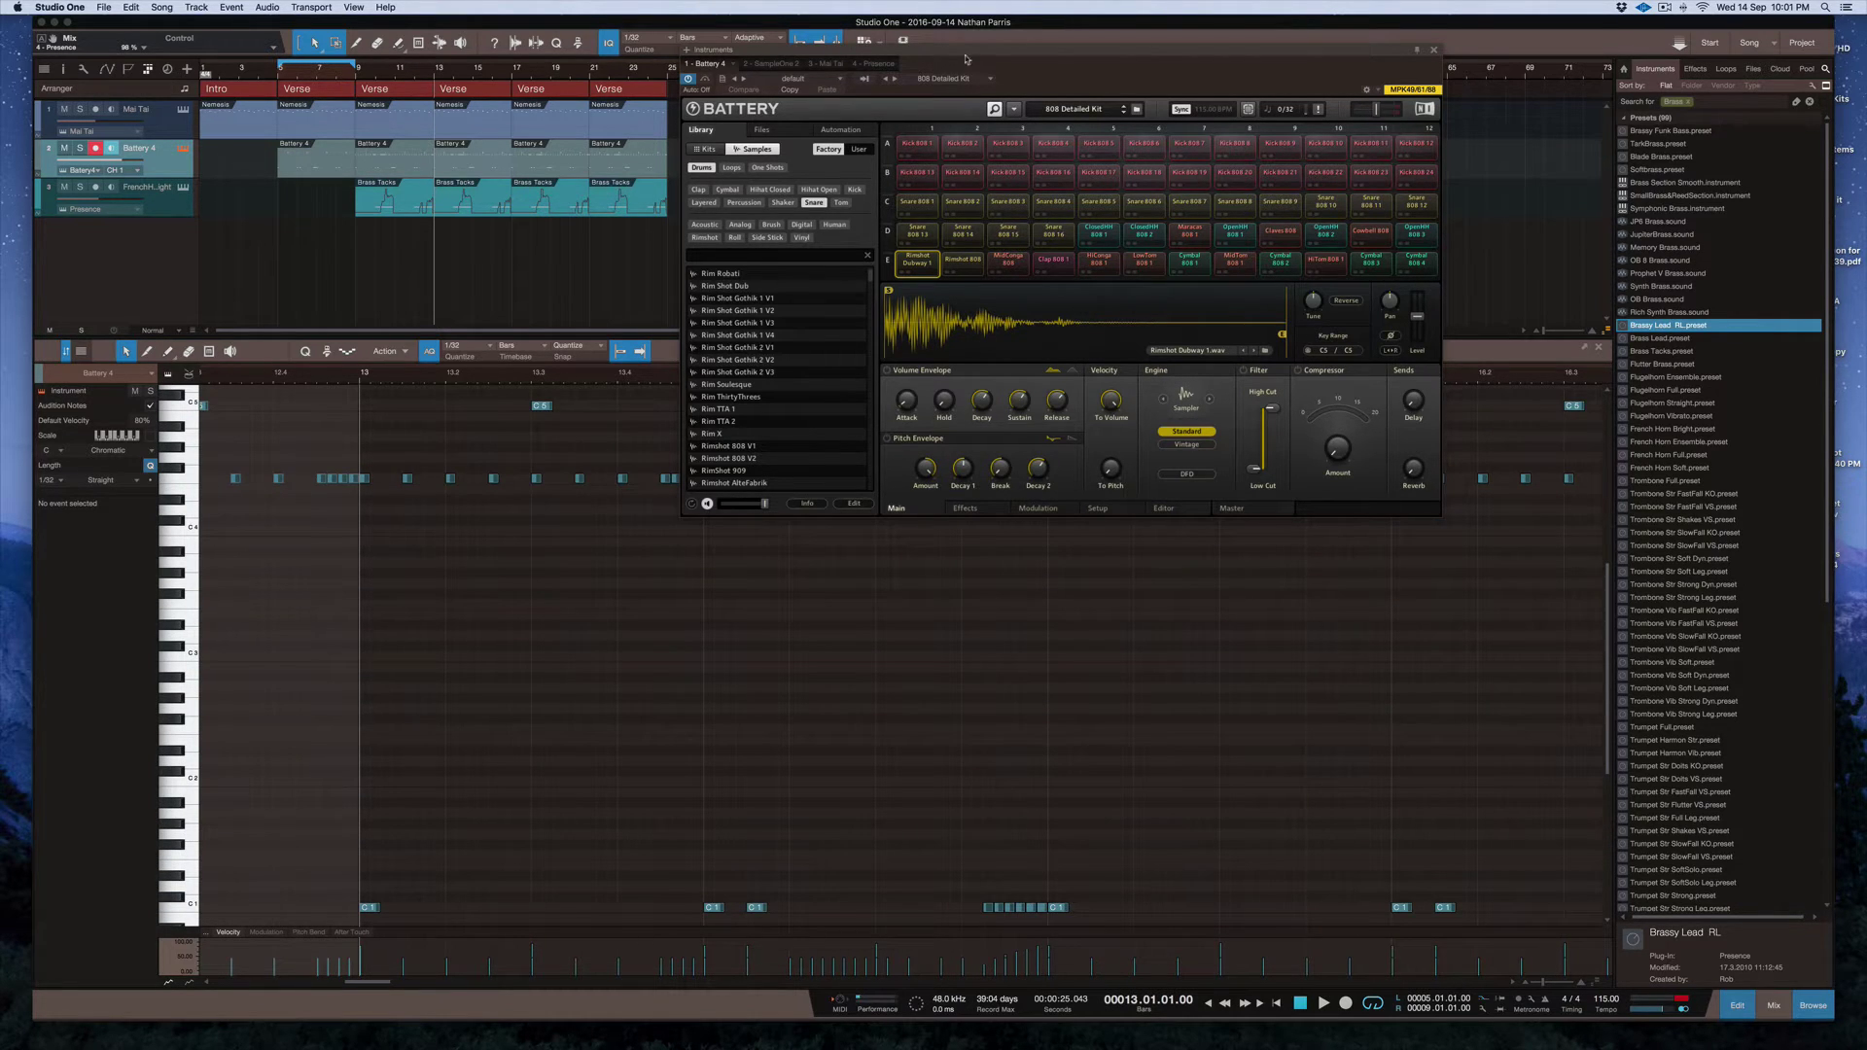
Enlarge the main song window to fill the screen and move the Battery window below the upper drum notes
drag(1158, 53, 555, 137)
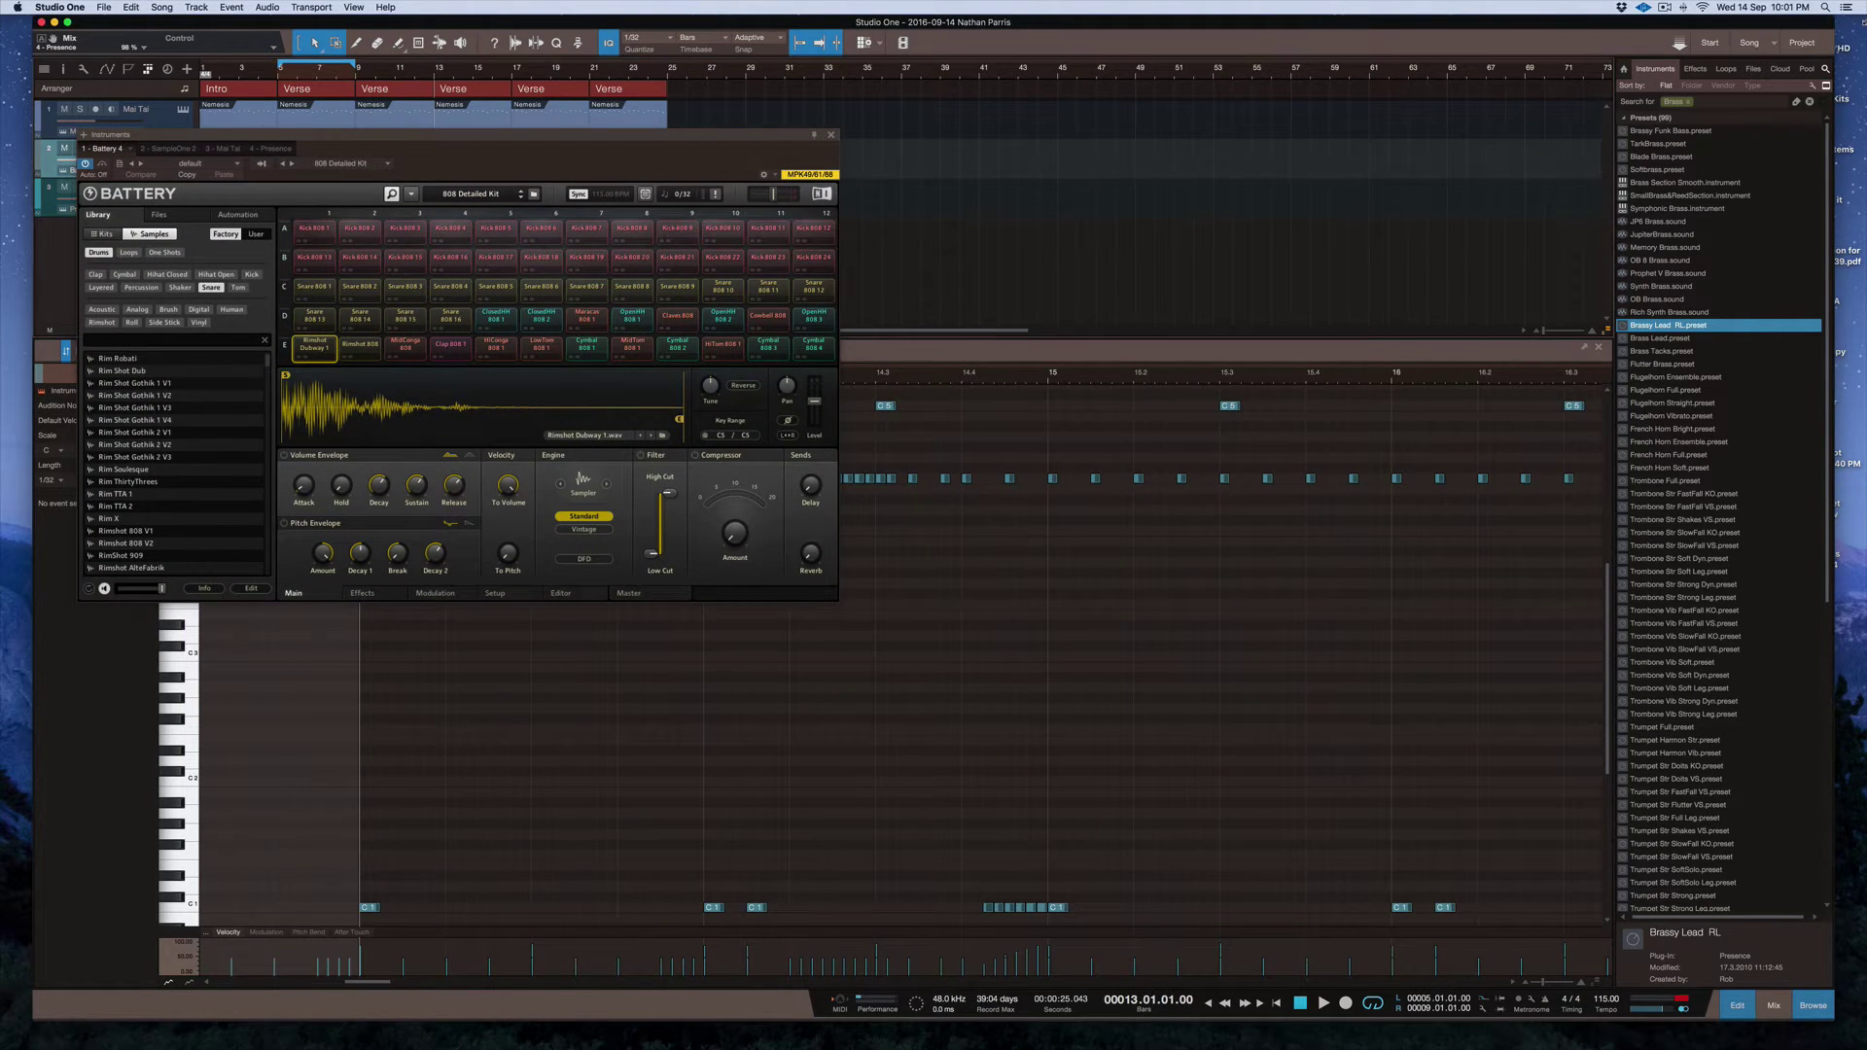
drag(1834, 108, 1864, 108)
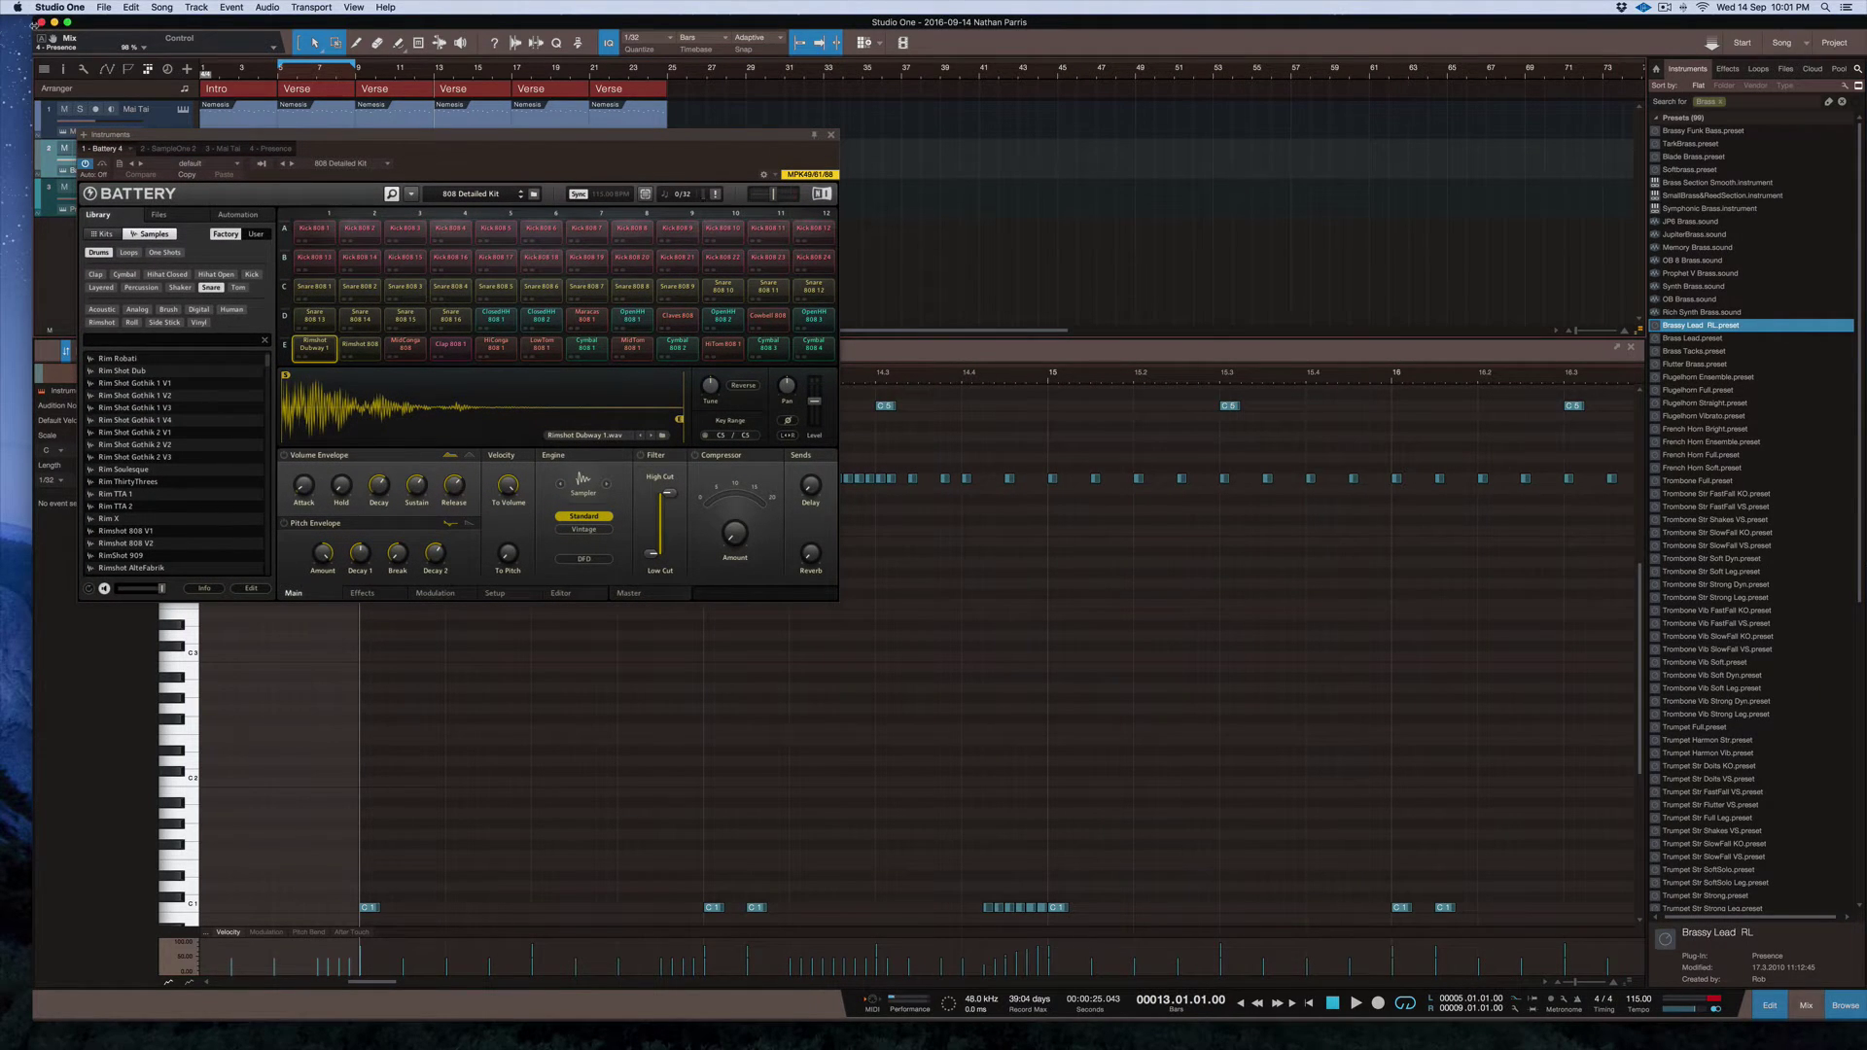
drag(33, 24, 1, 23)
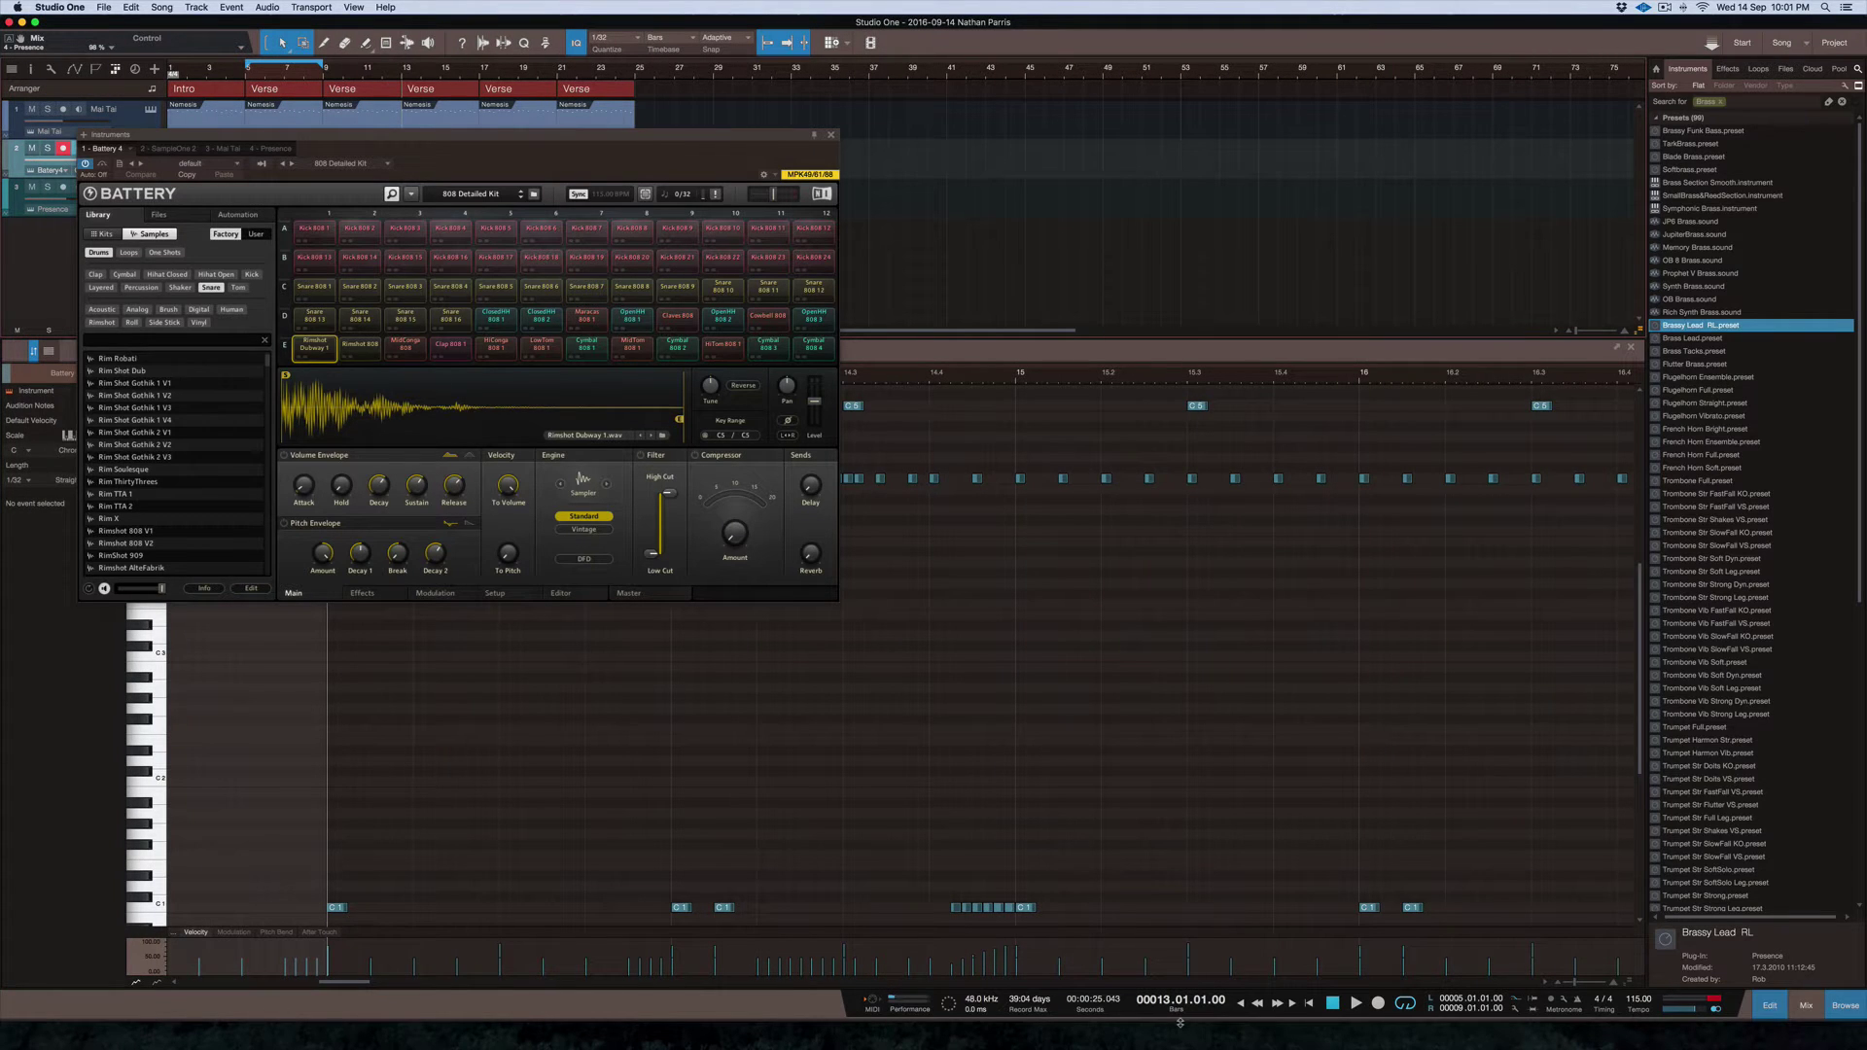
drag(1179, 1023, 1179, 1049)
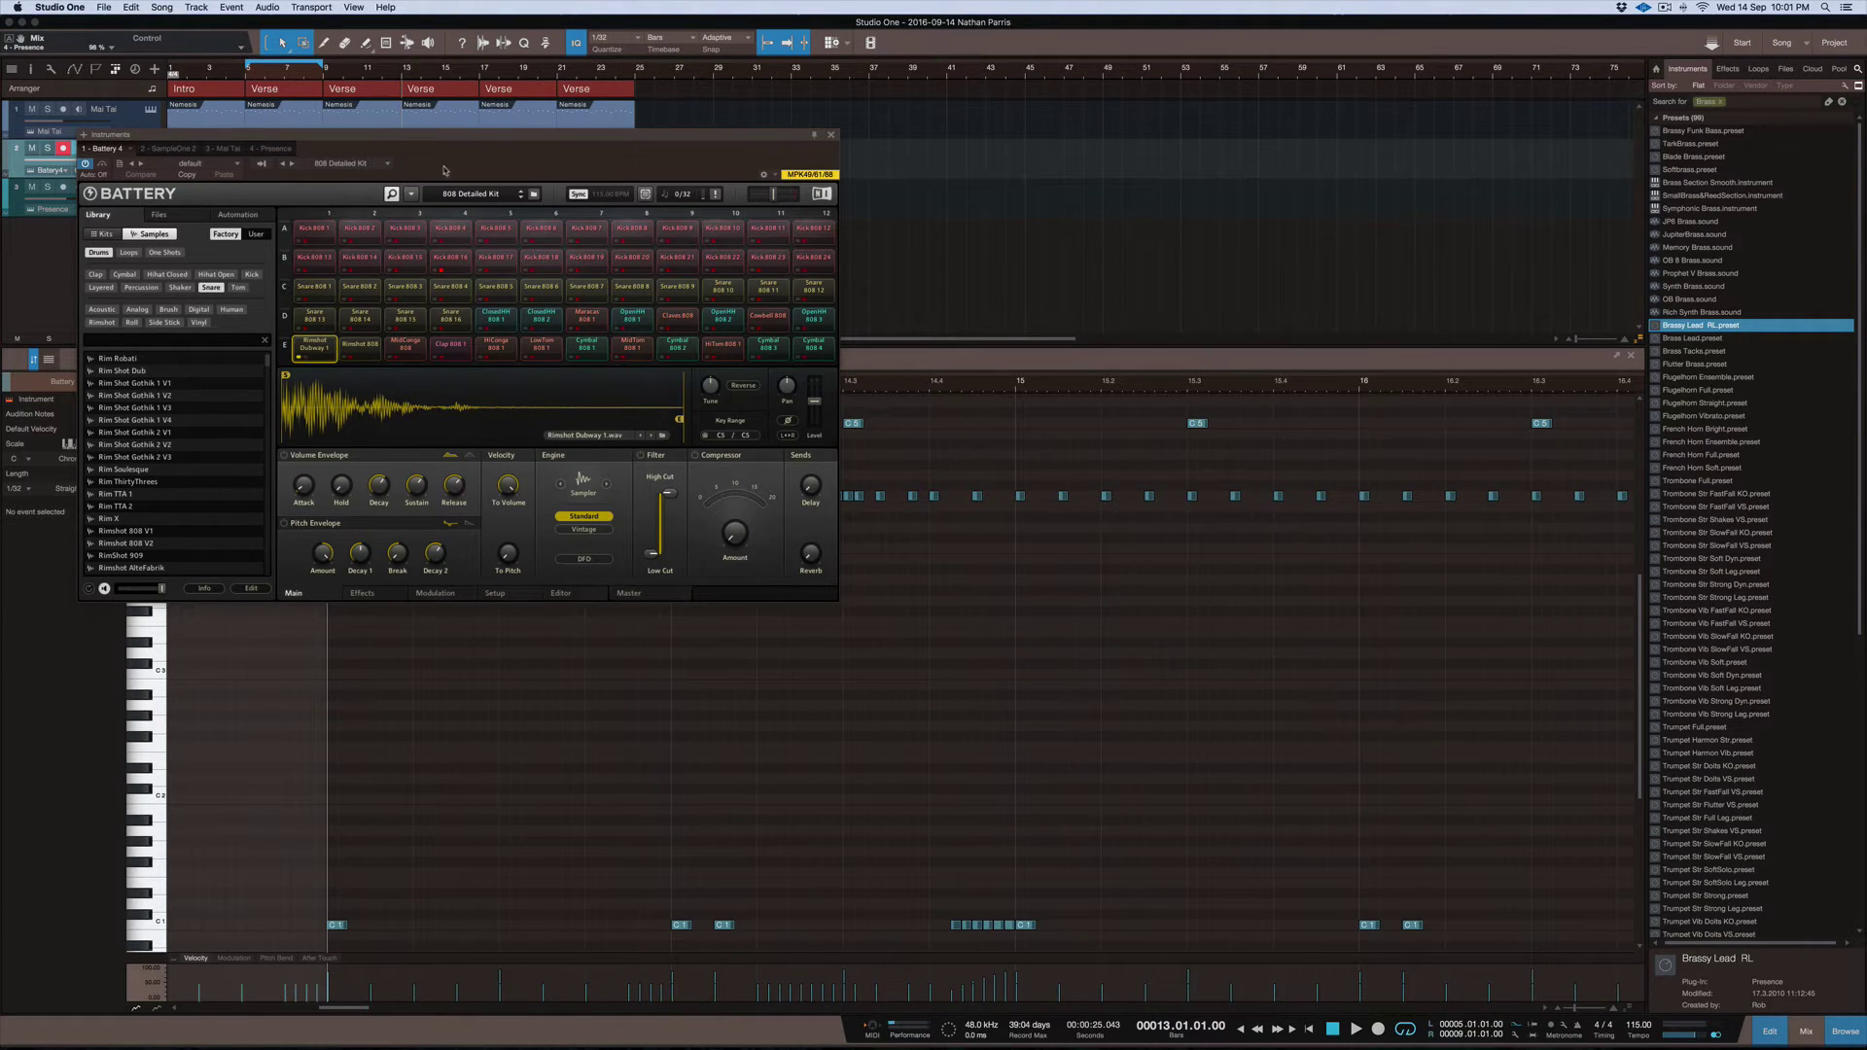
drag(467, 149, 1043, 575)
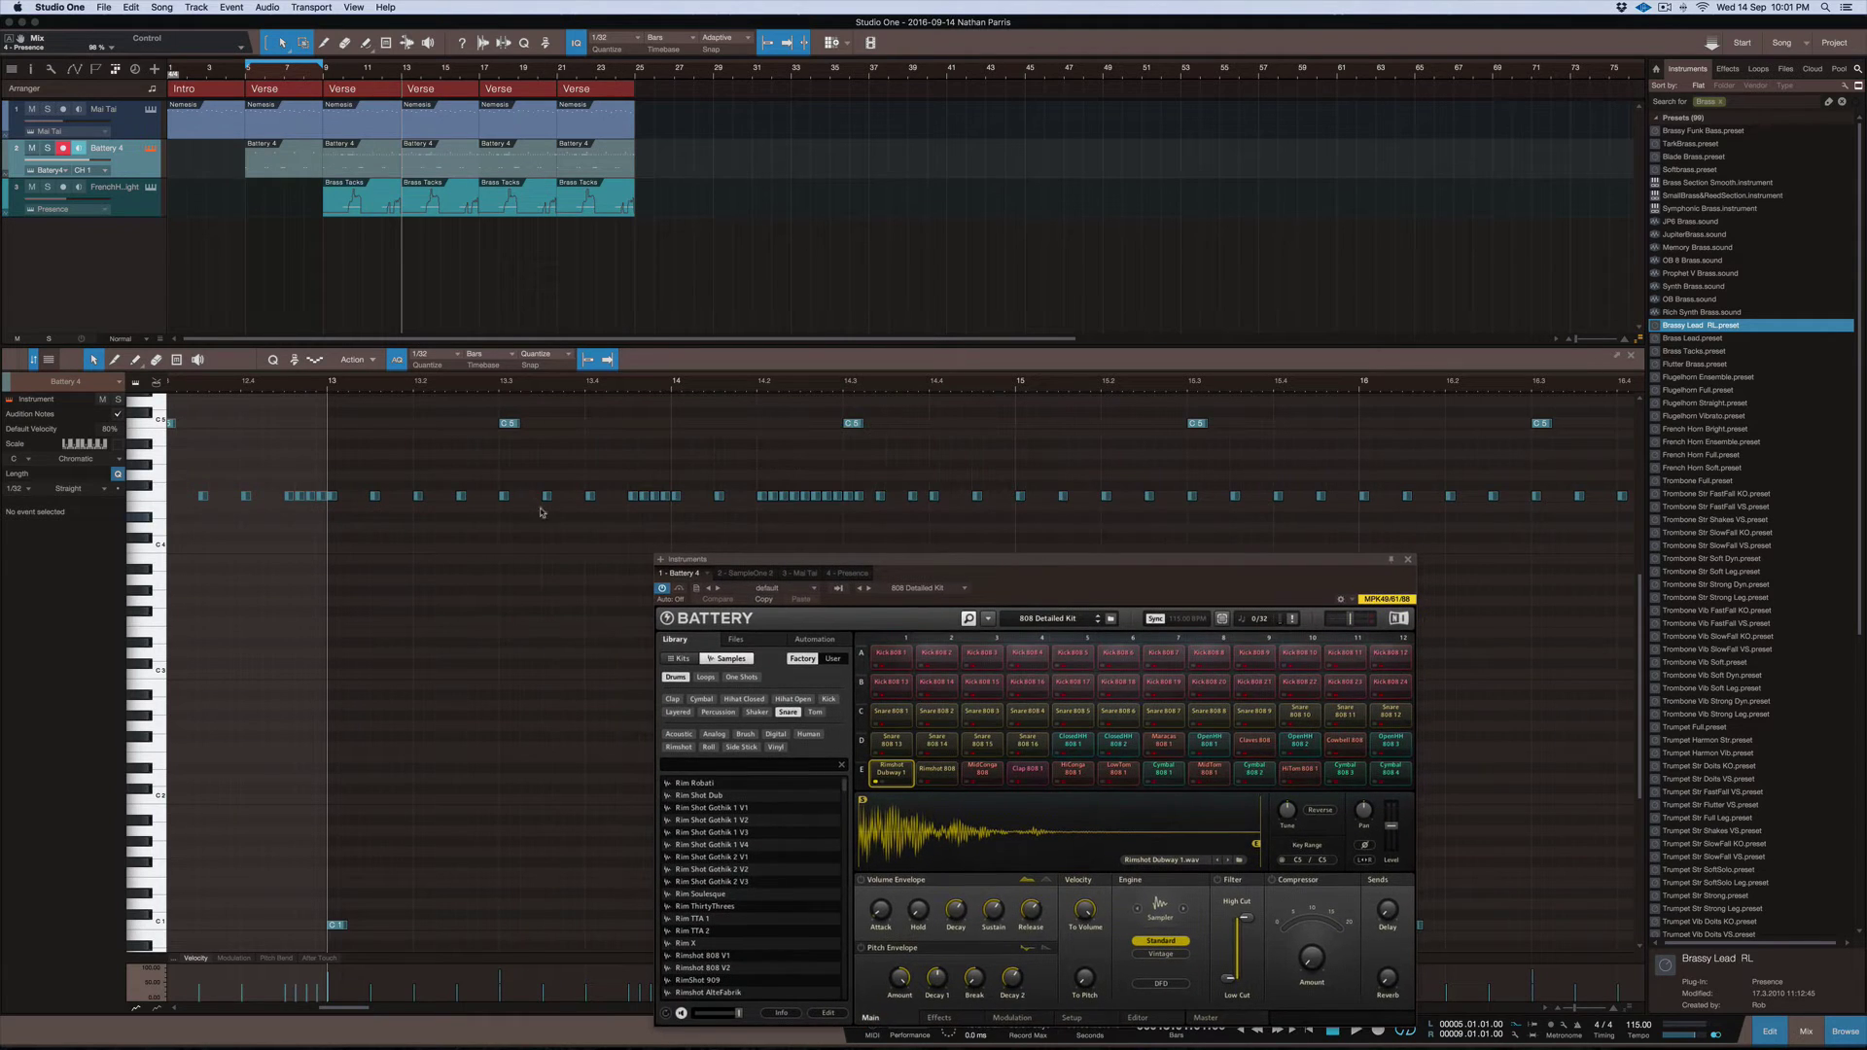
Add a short C 5 rimshot note in bar 16 of the drum clip and shift it to 16.03.04
click(506, 423)
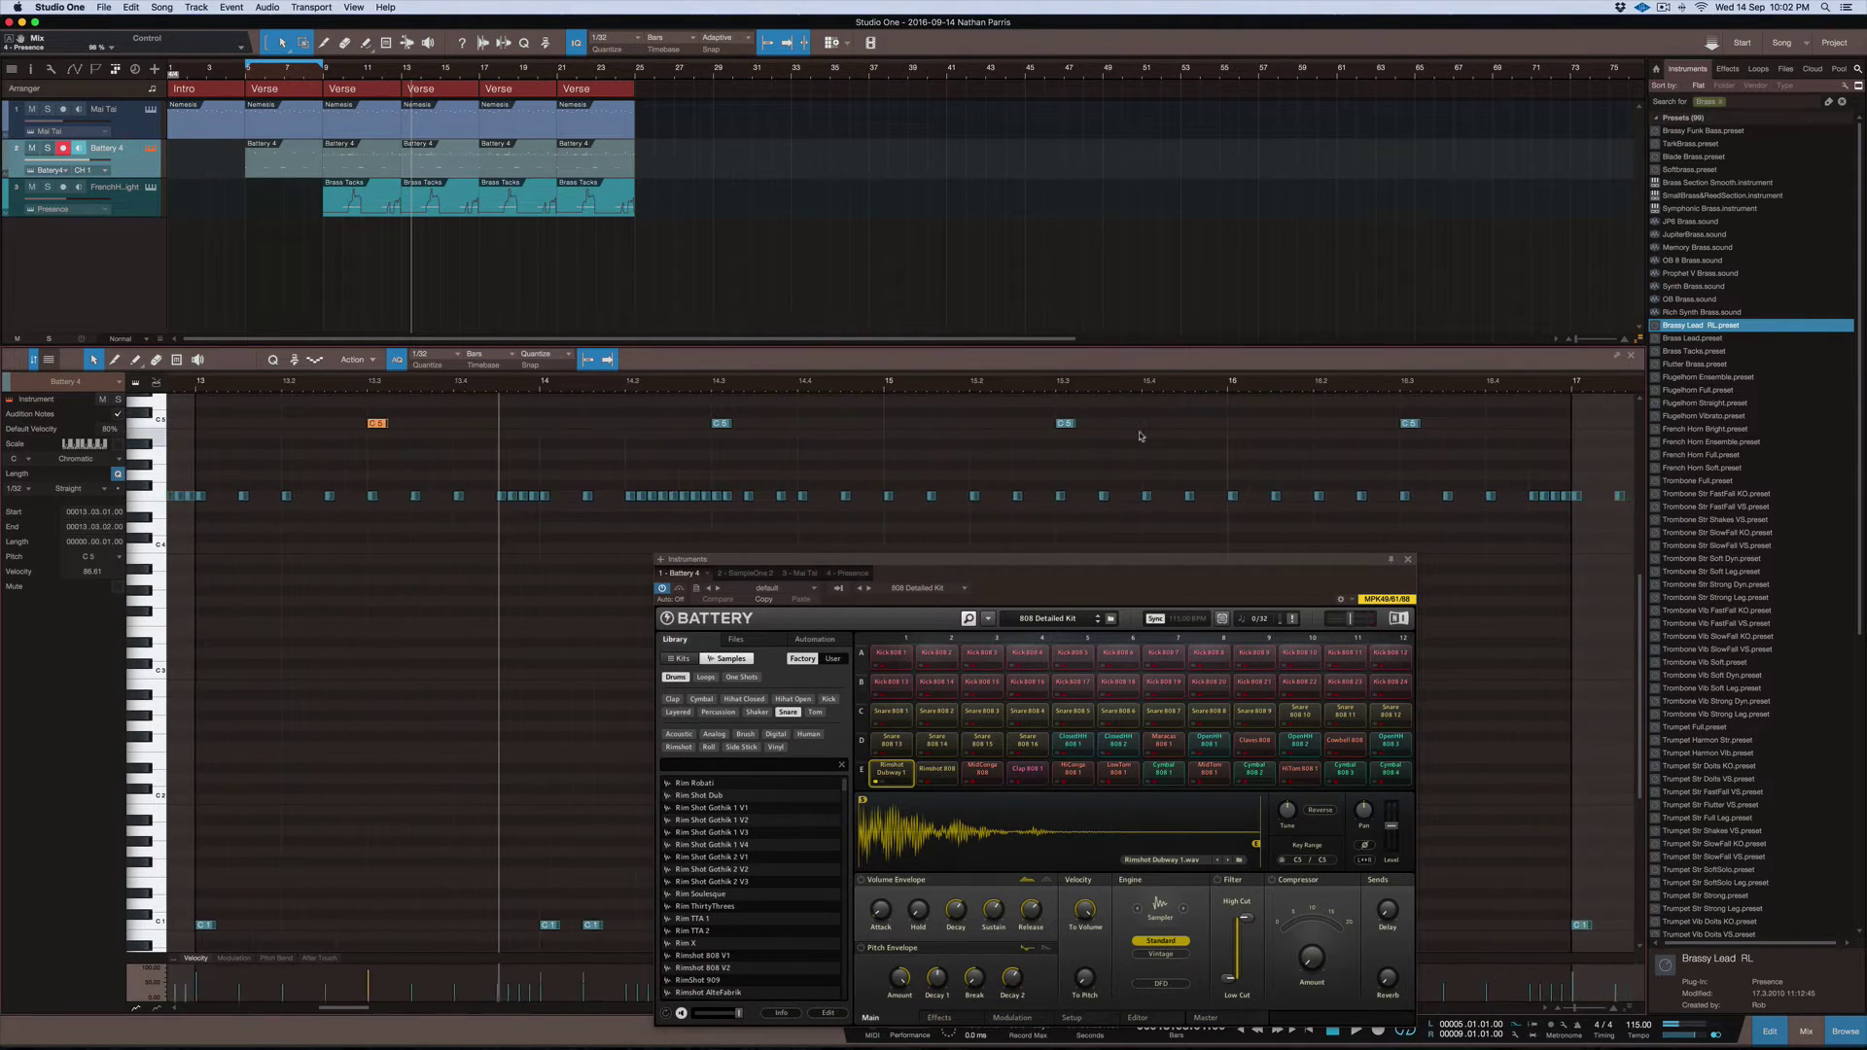
scroll(1140, 436, right, 3)
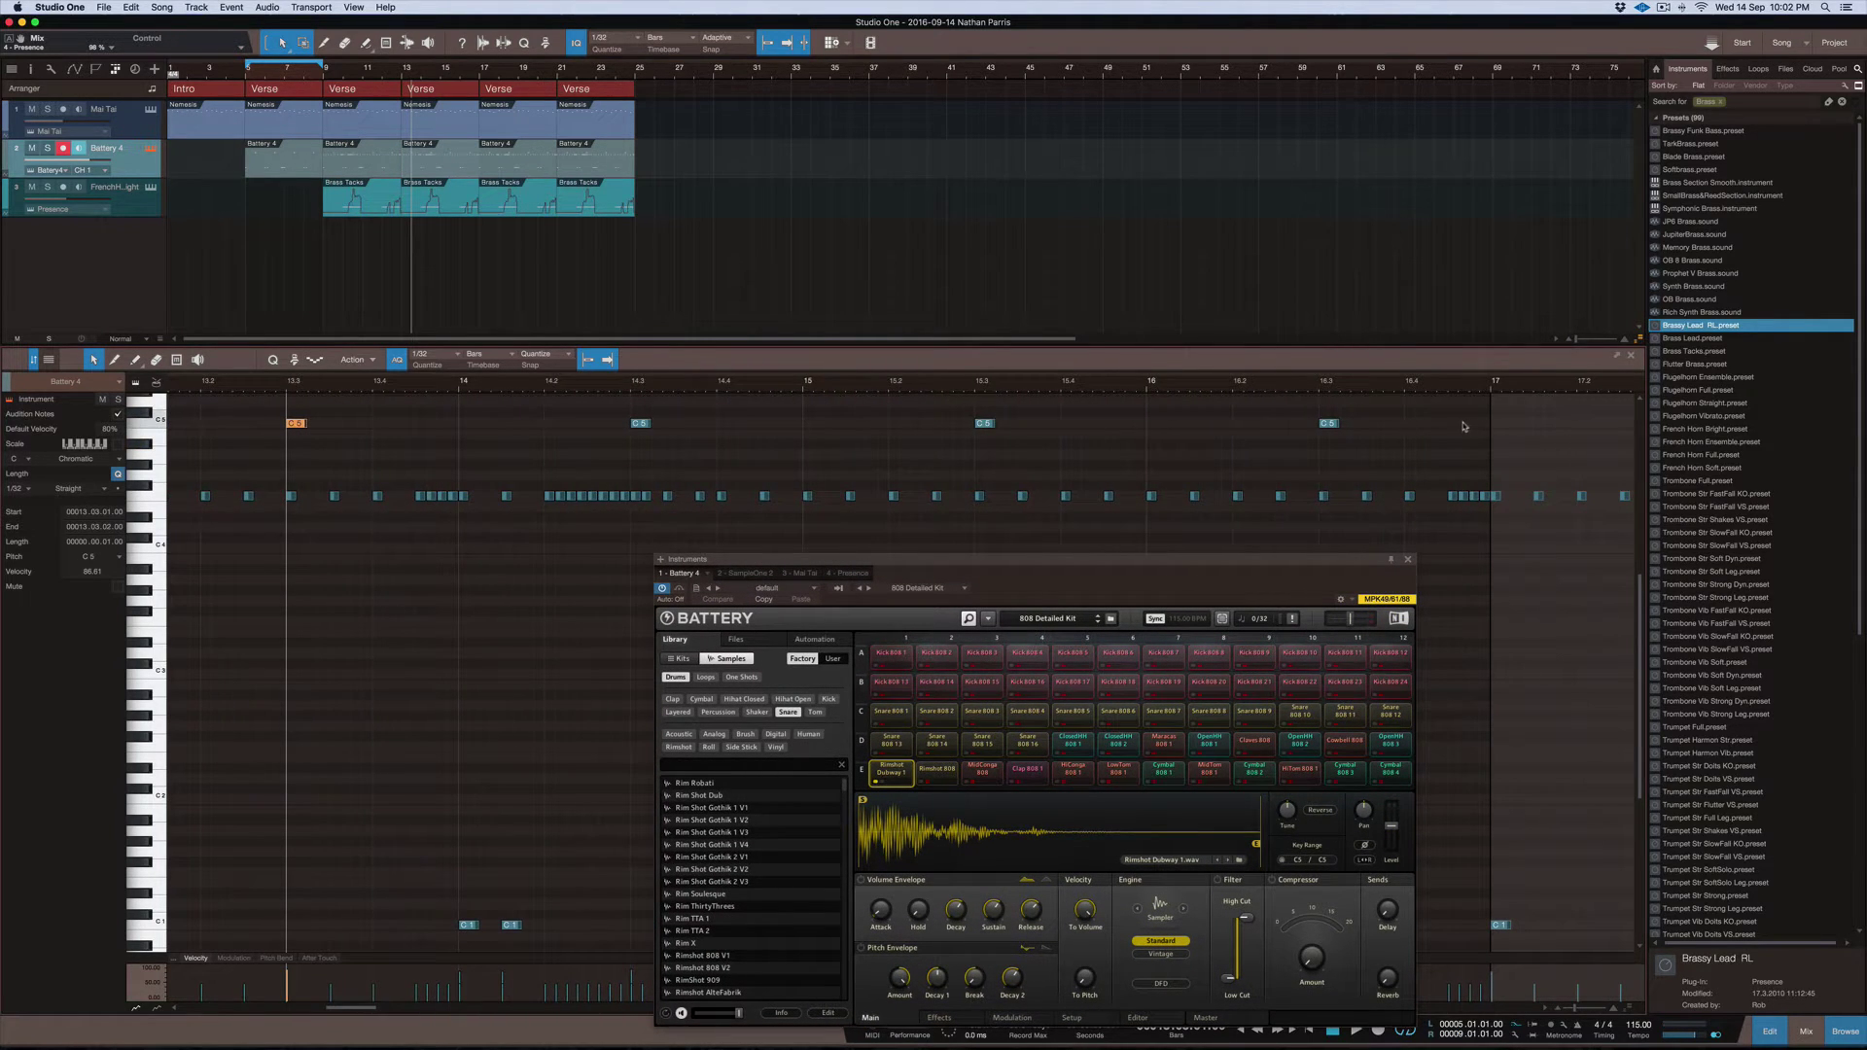
click(1452, 424)
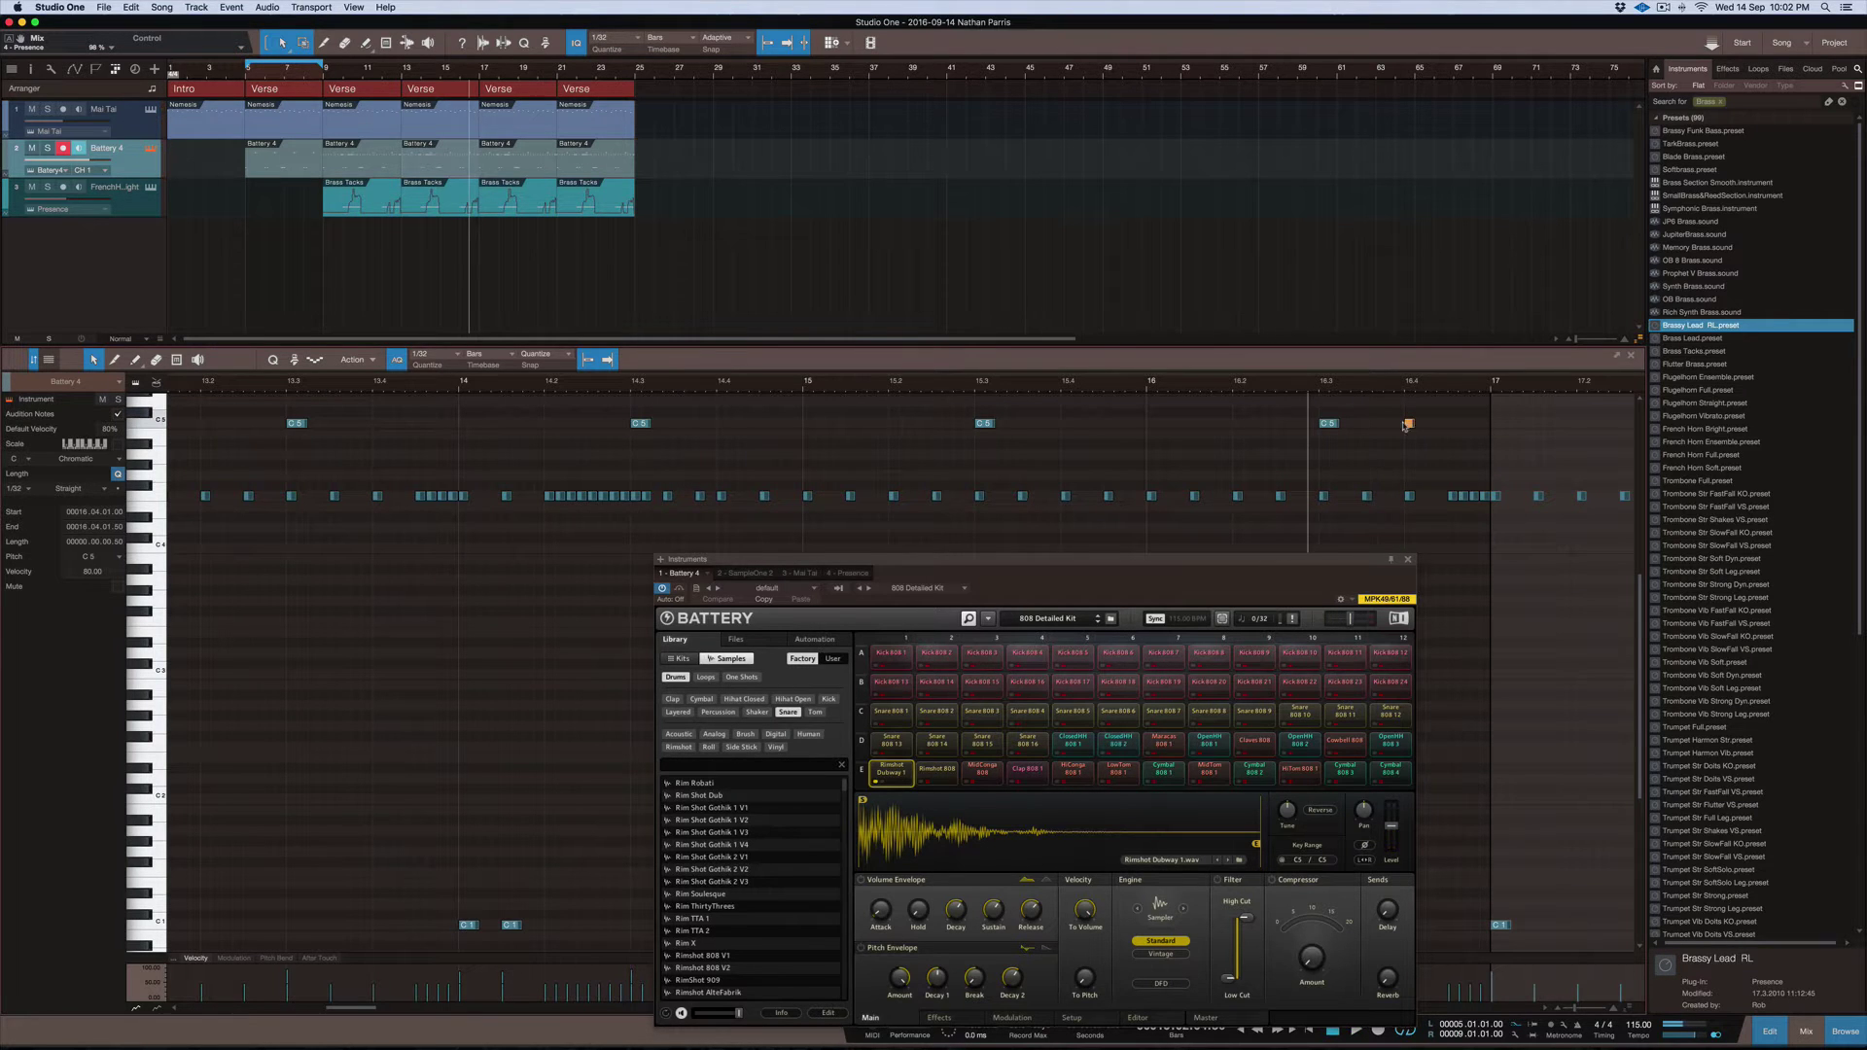
drag(1407, 425, 1380, 428)
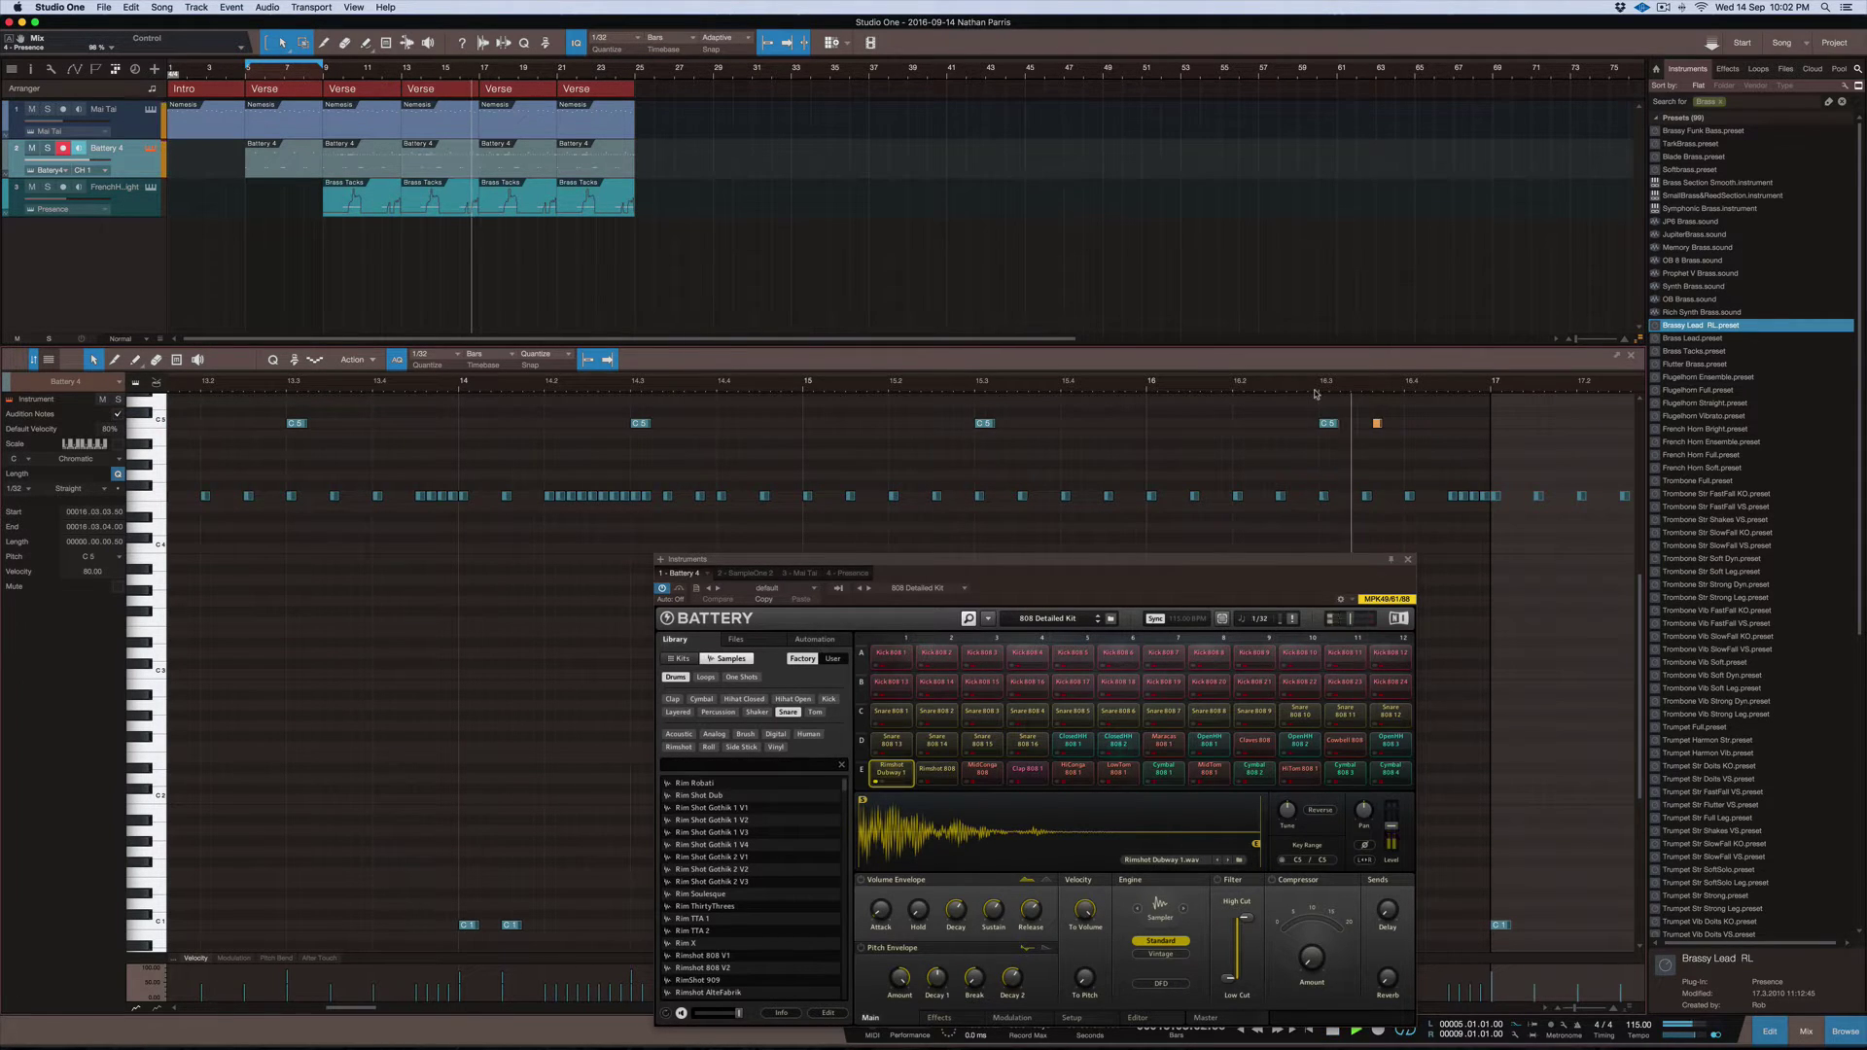
drag(1377, 425, 1387, 425)
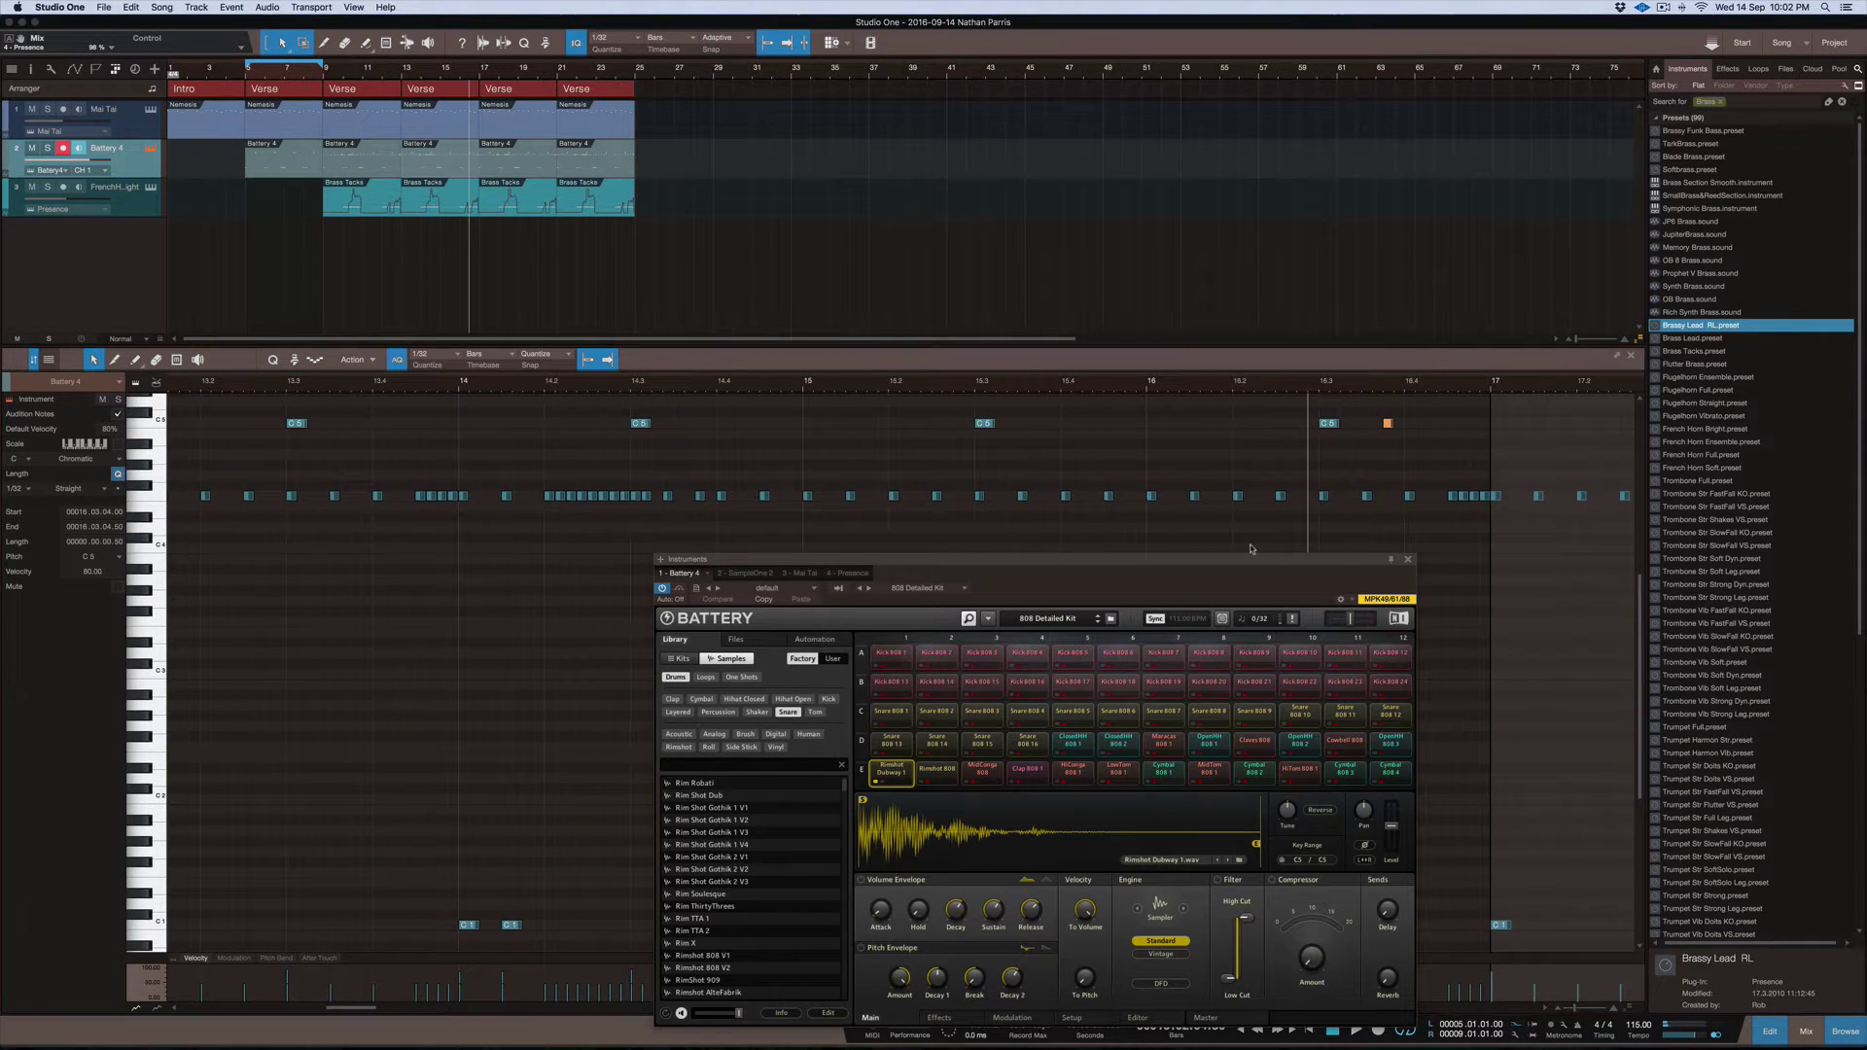
Lower the velocity of the new bar 16 rimshot note and play the drum part from there
drag(1261, 564, 952, 269)
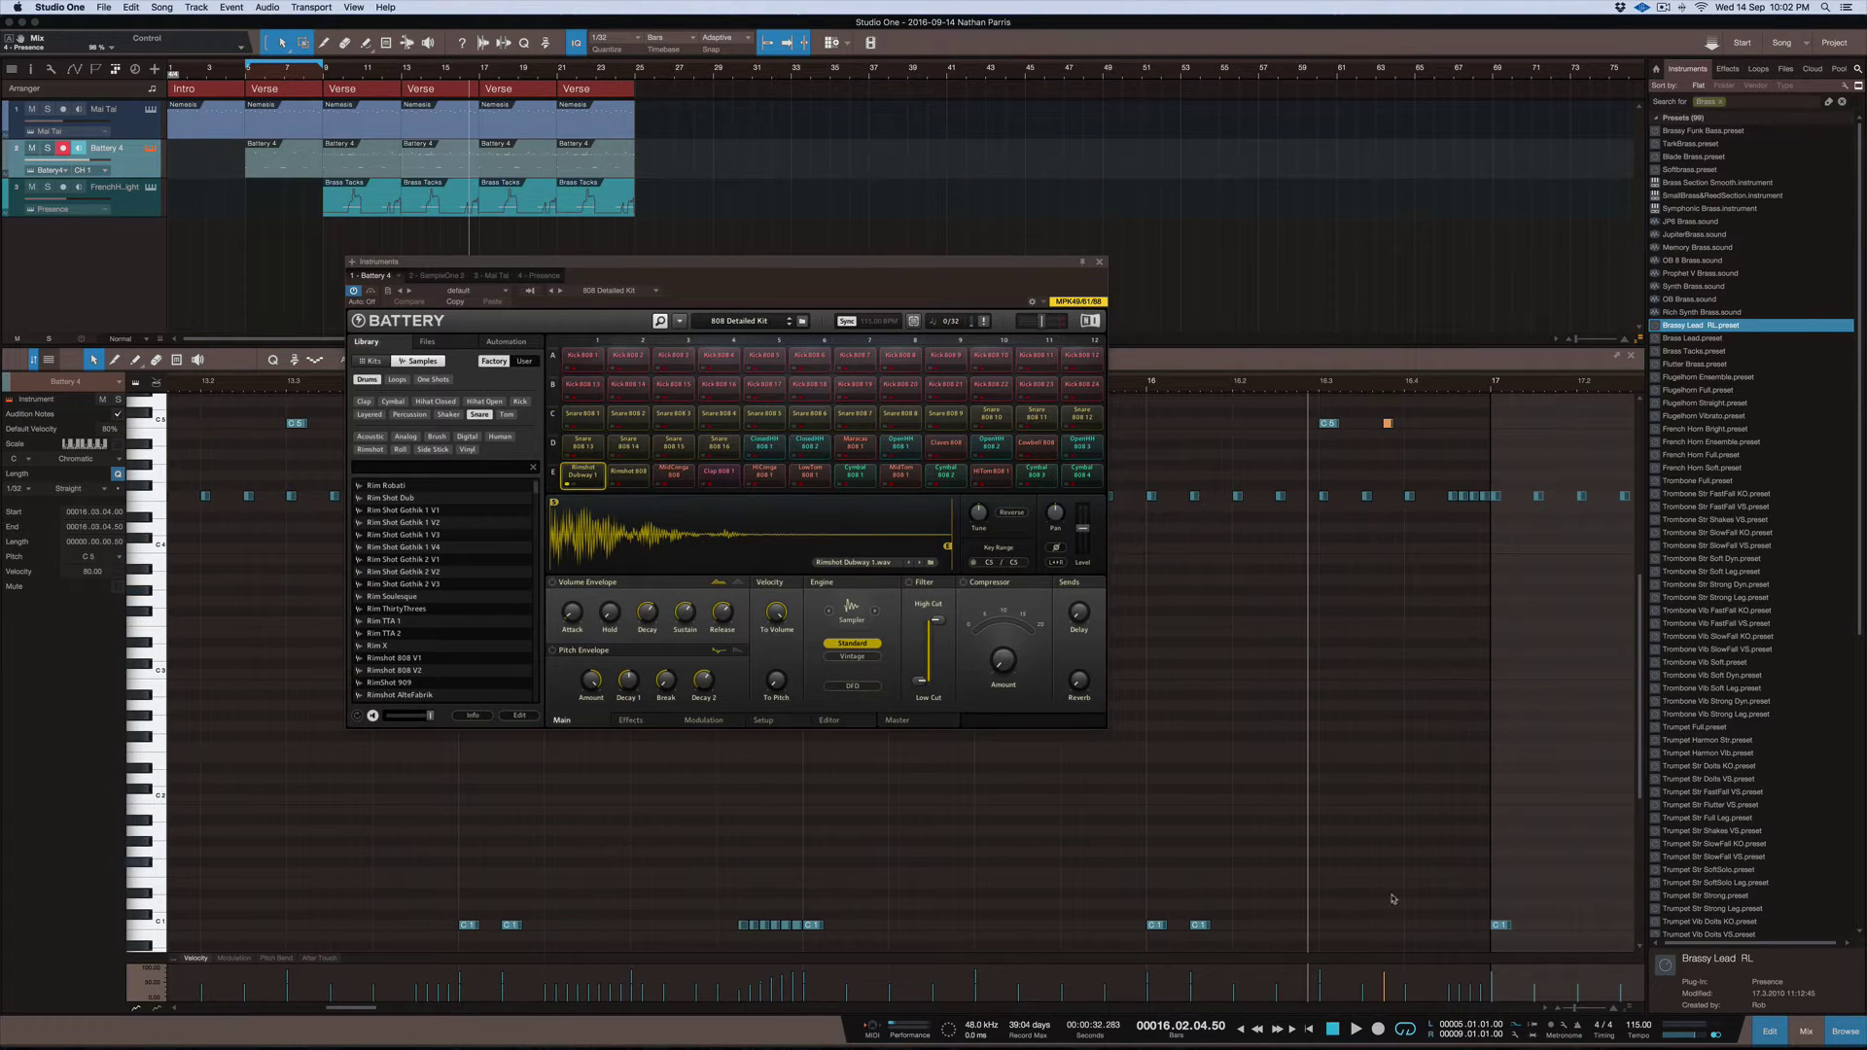
drag(1386, 982, 1386, 985)
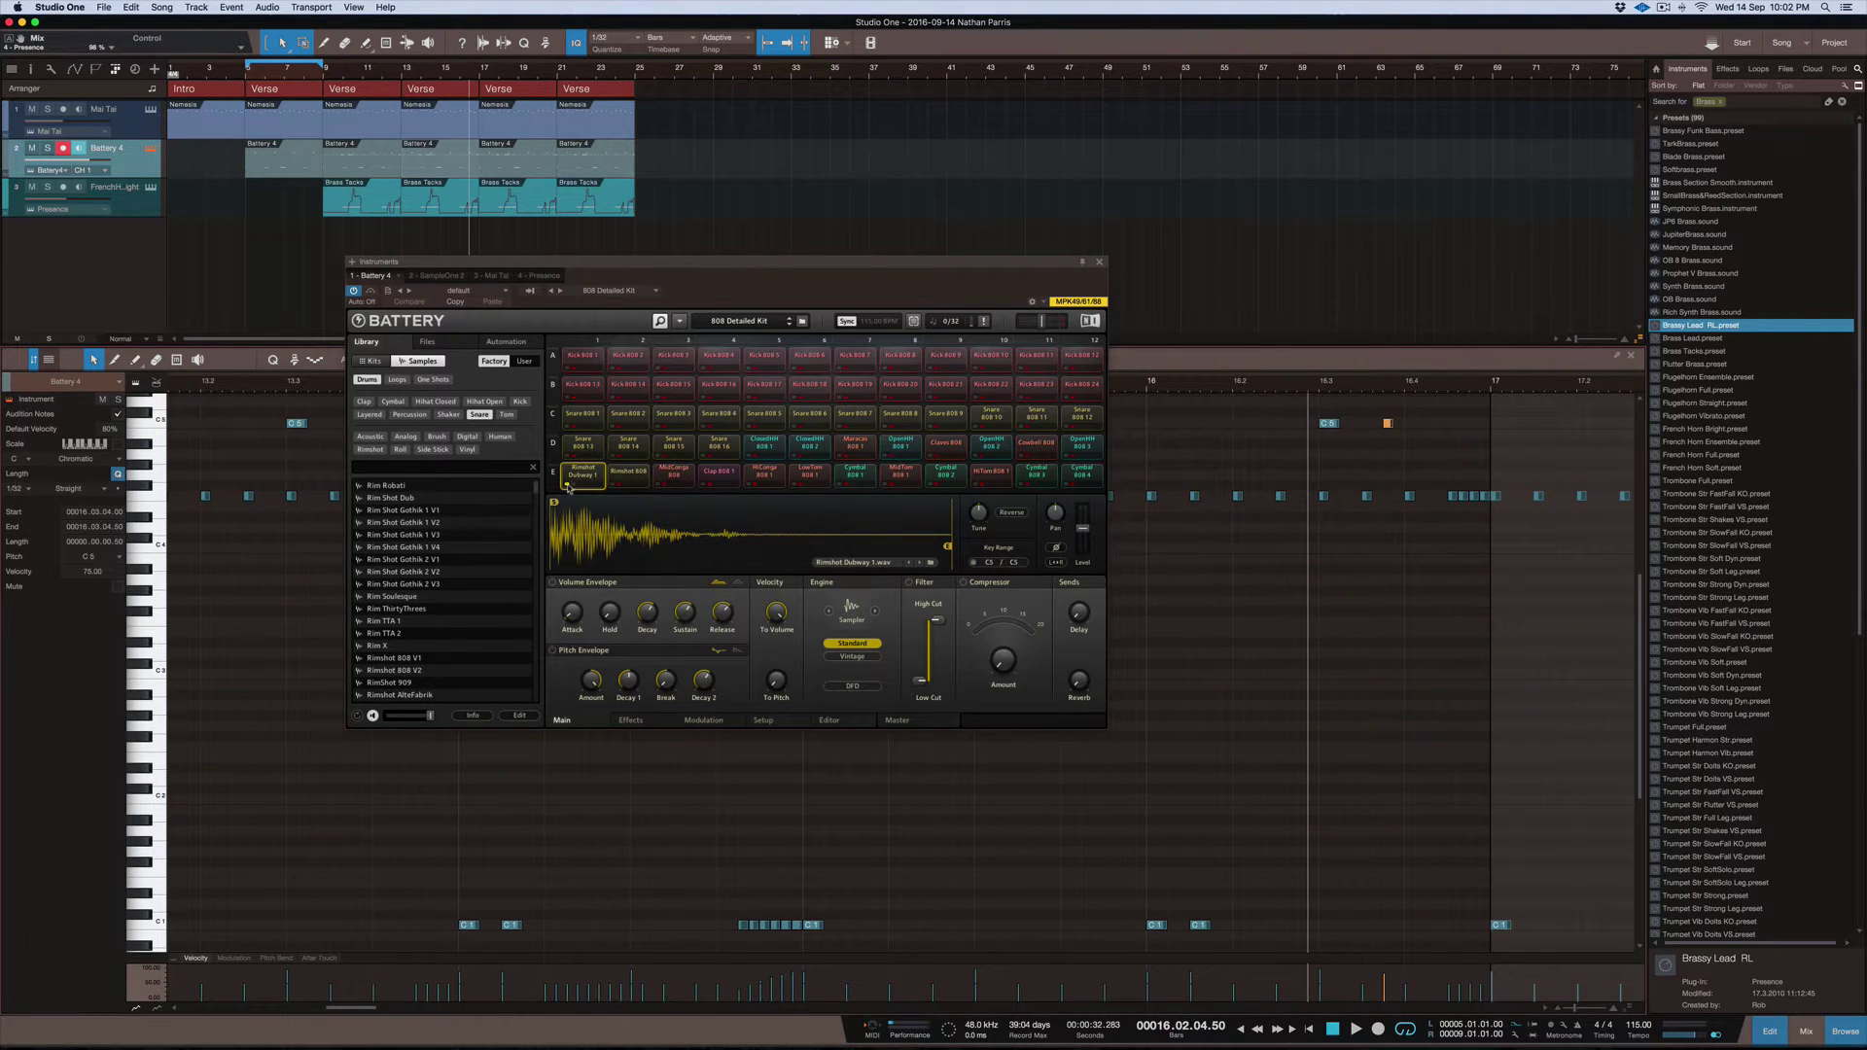
key(space)
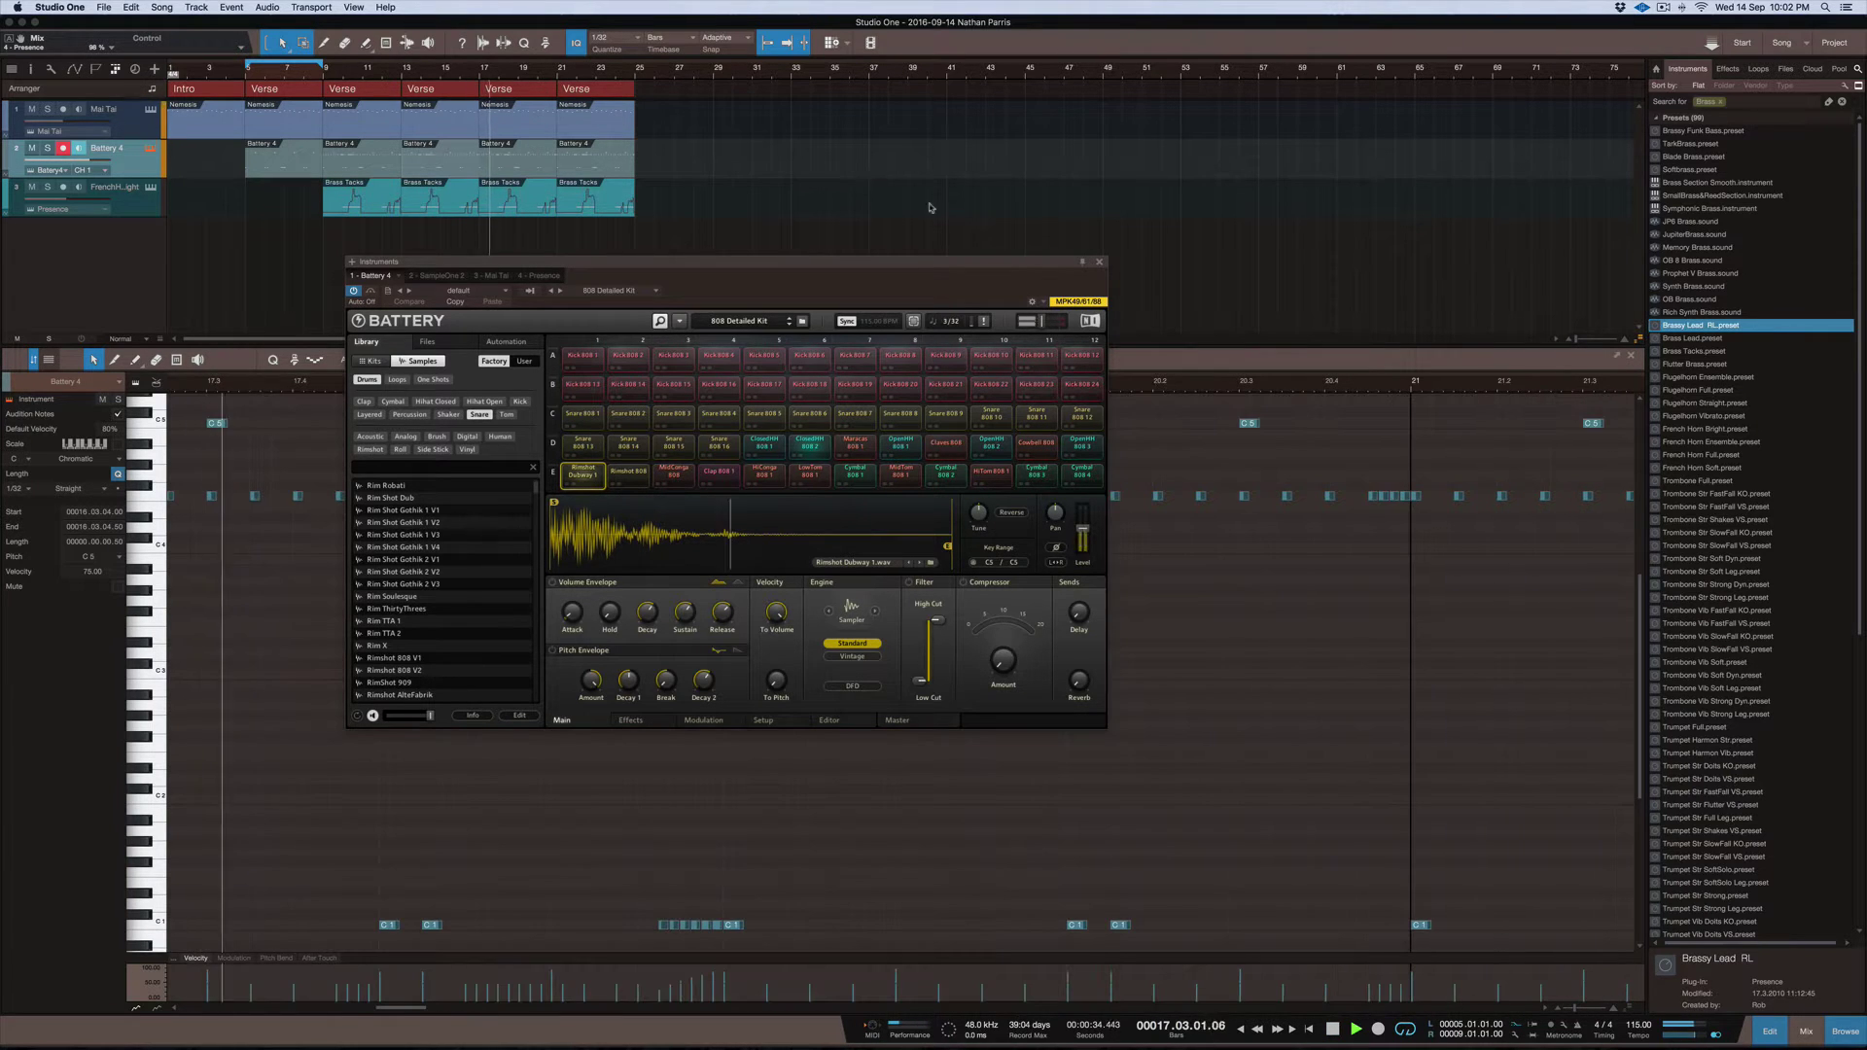
Add a matching short C 5 rimshot note at 17.03.04 with its velocity set to 70%
drag(844, 270, 1444, 452)
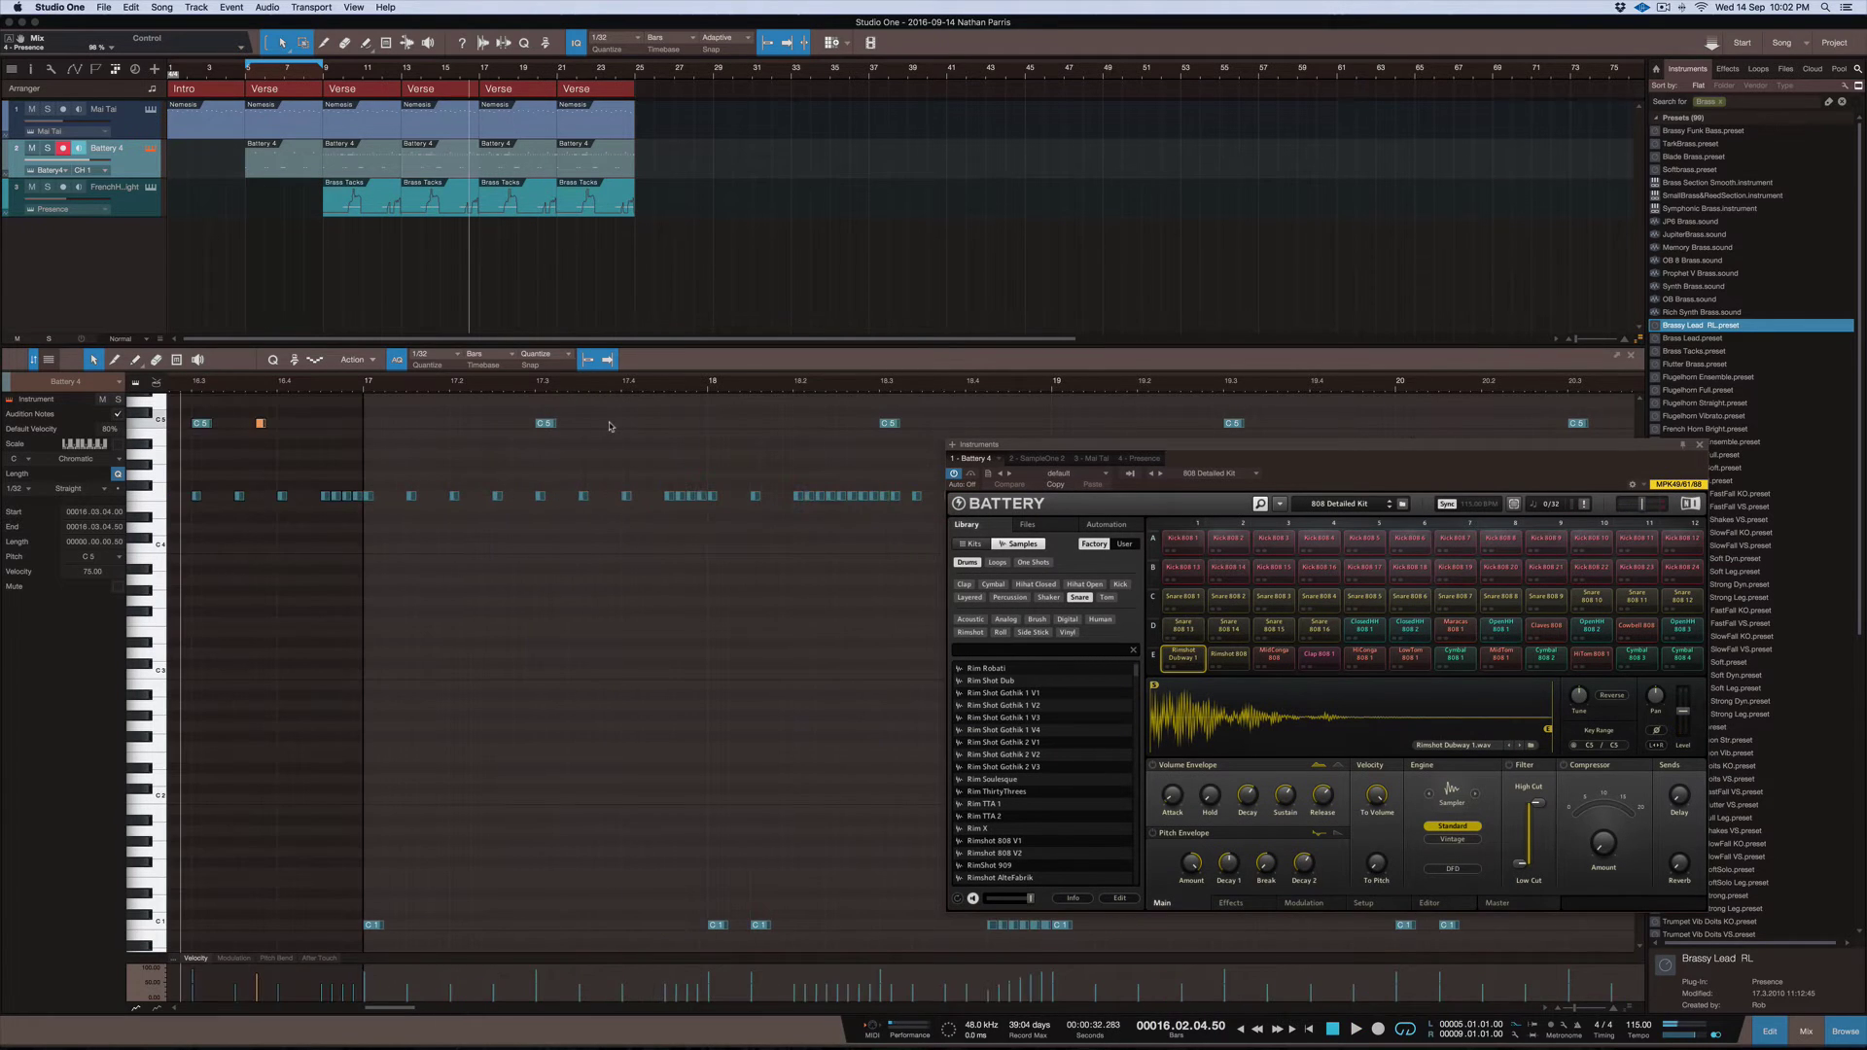
click(610, 424)
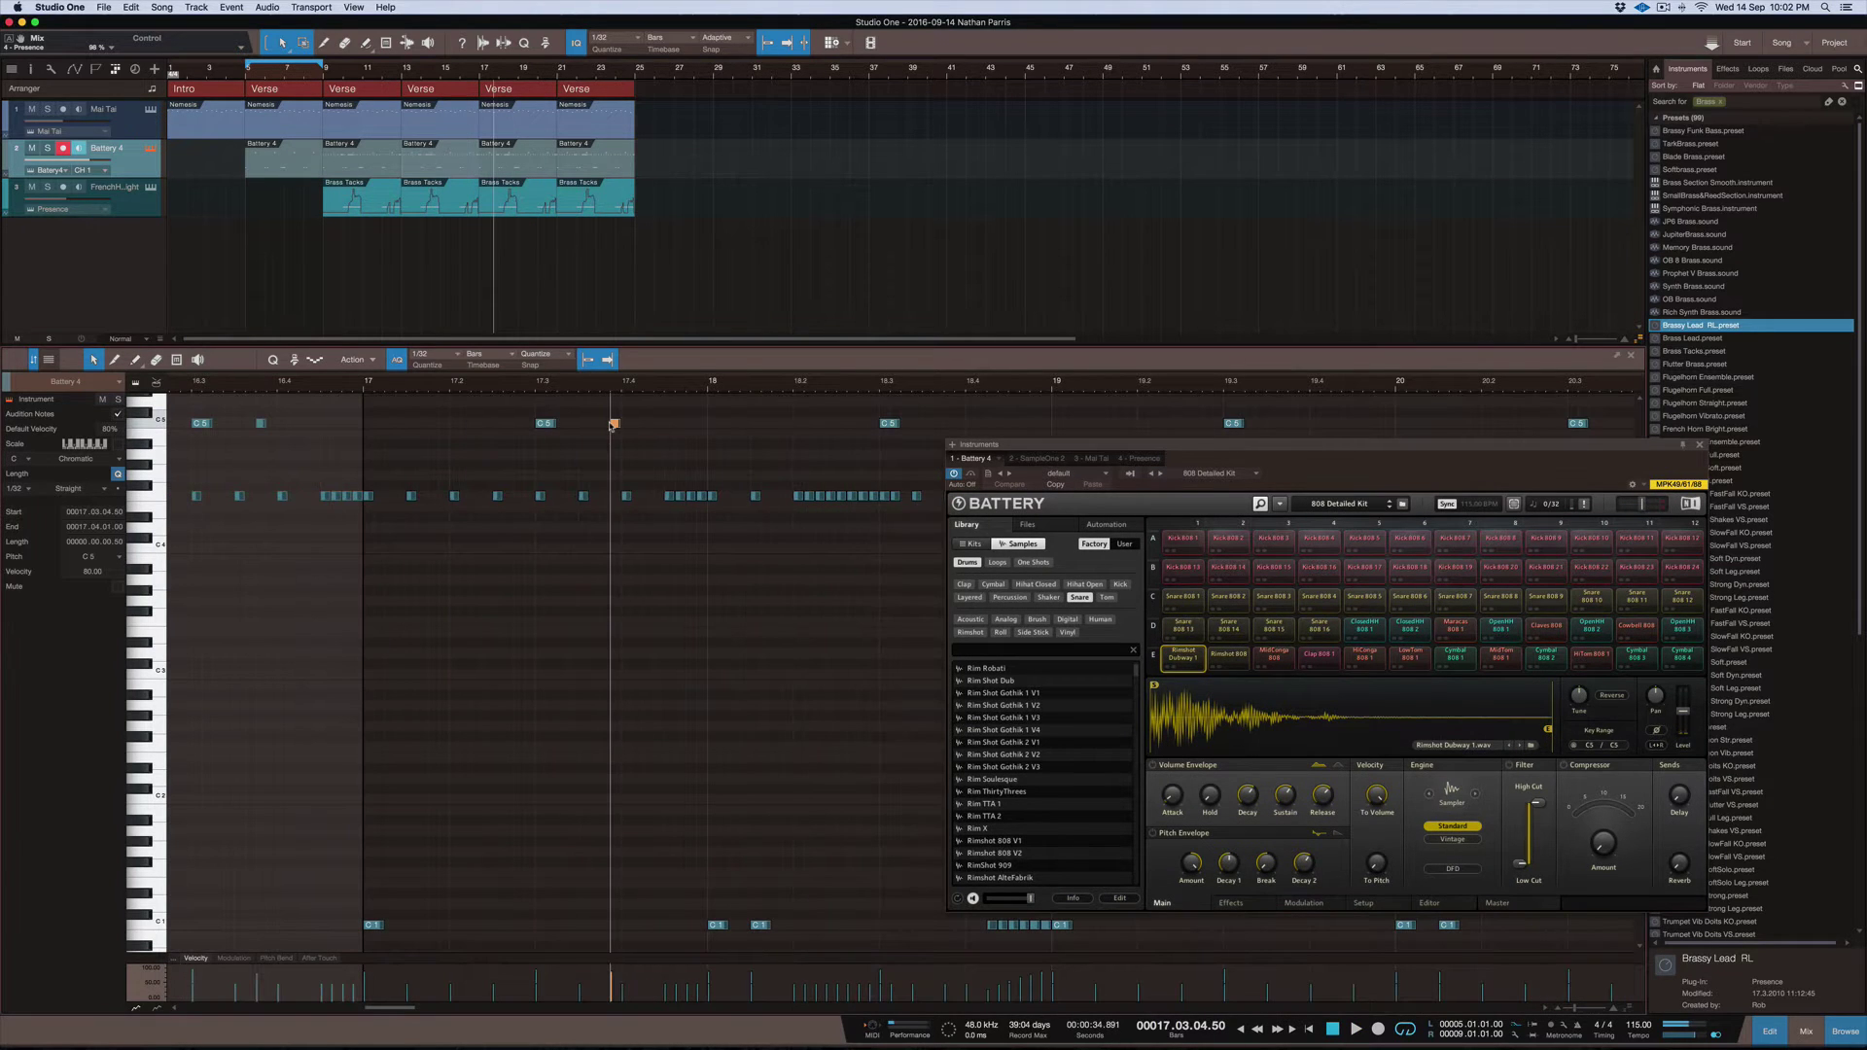
drag(615, 426, 604, 424)
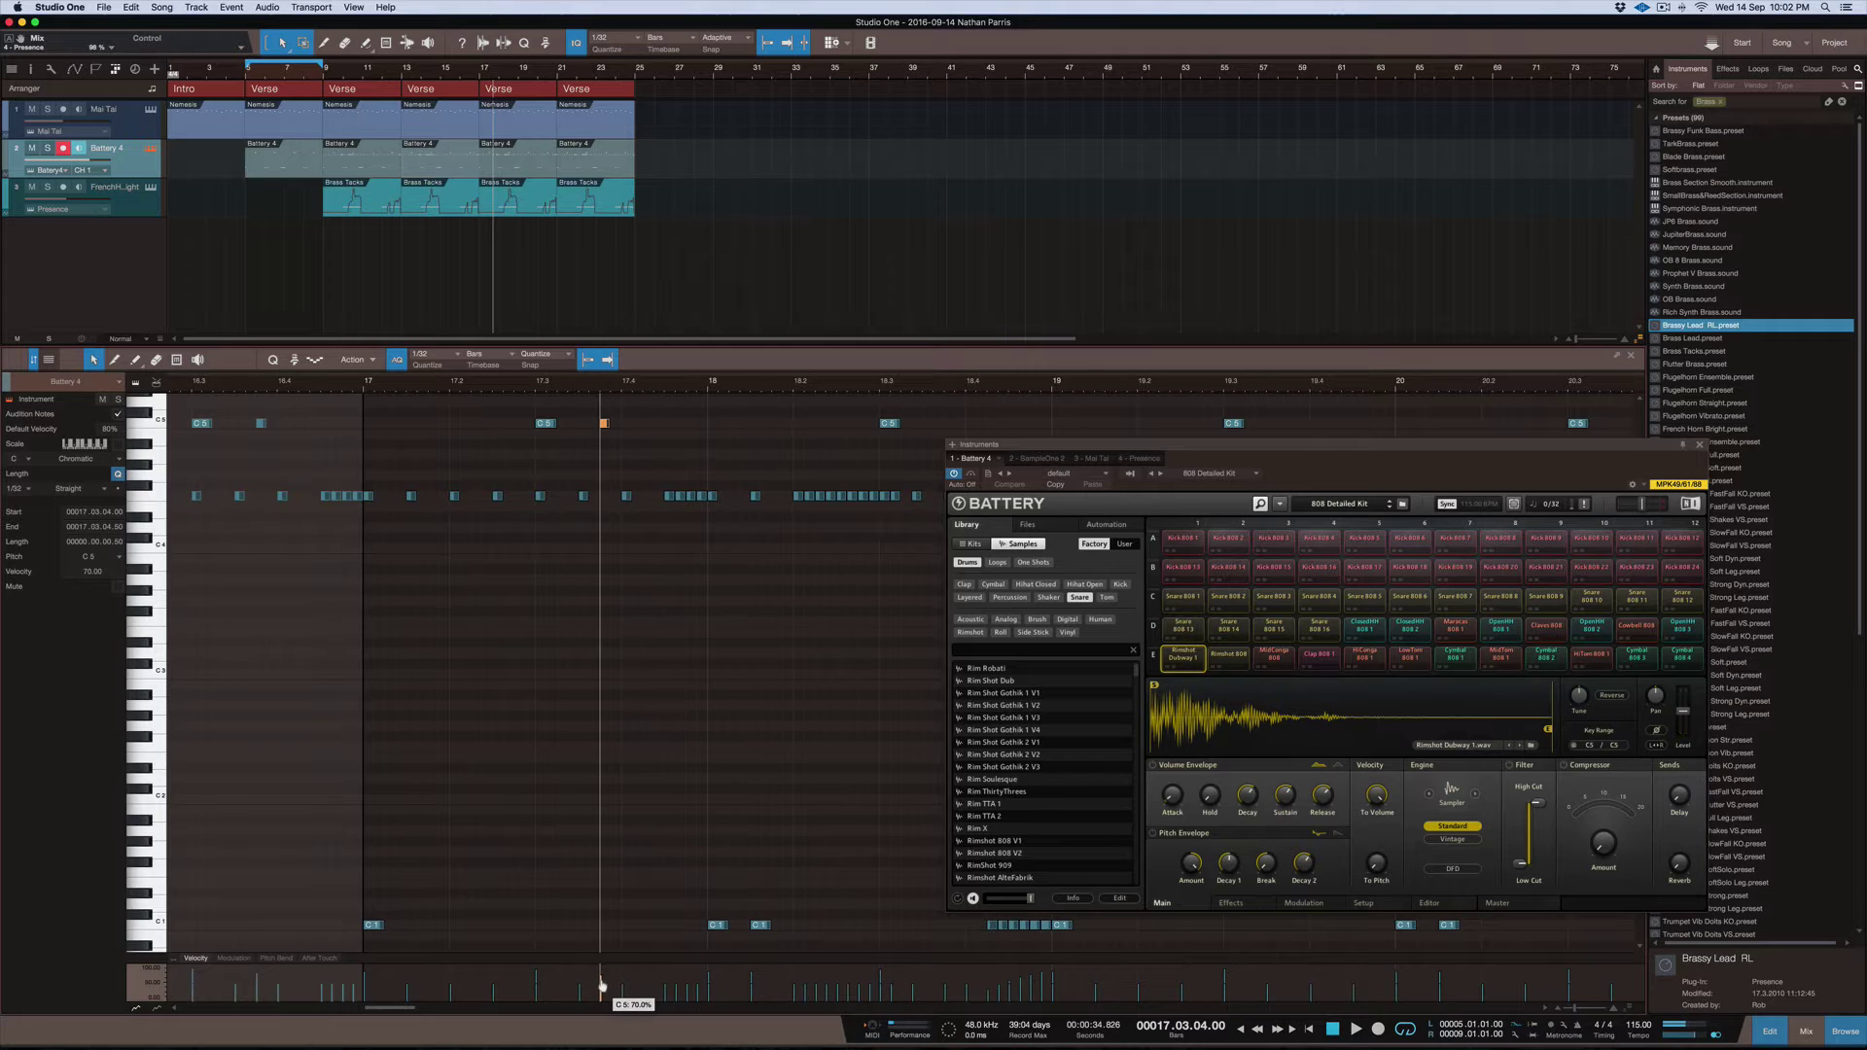
Set the extra bar 16 rimshot note's velocity to 70% and check the pattern in playback
click(261, 423)
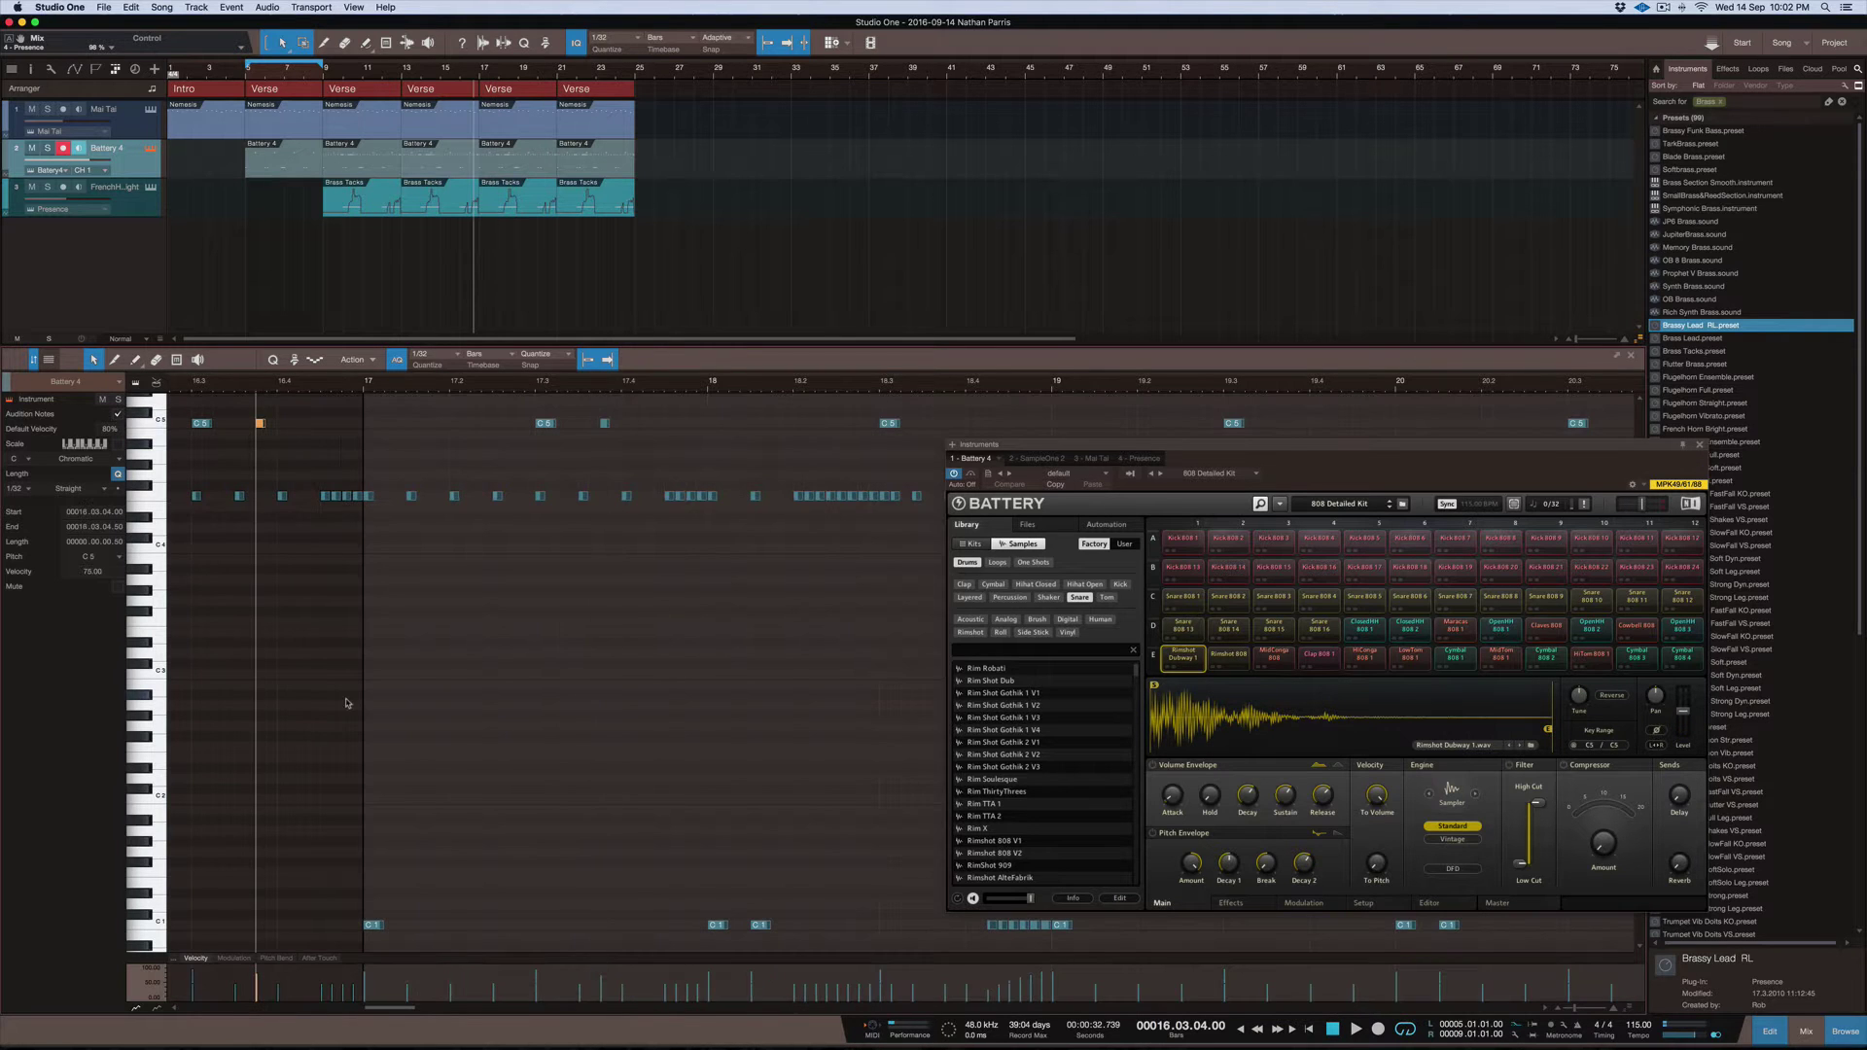
click(257, 989)
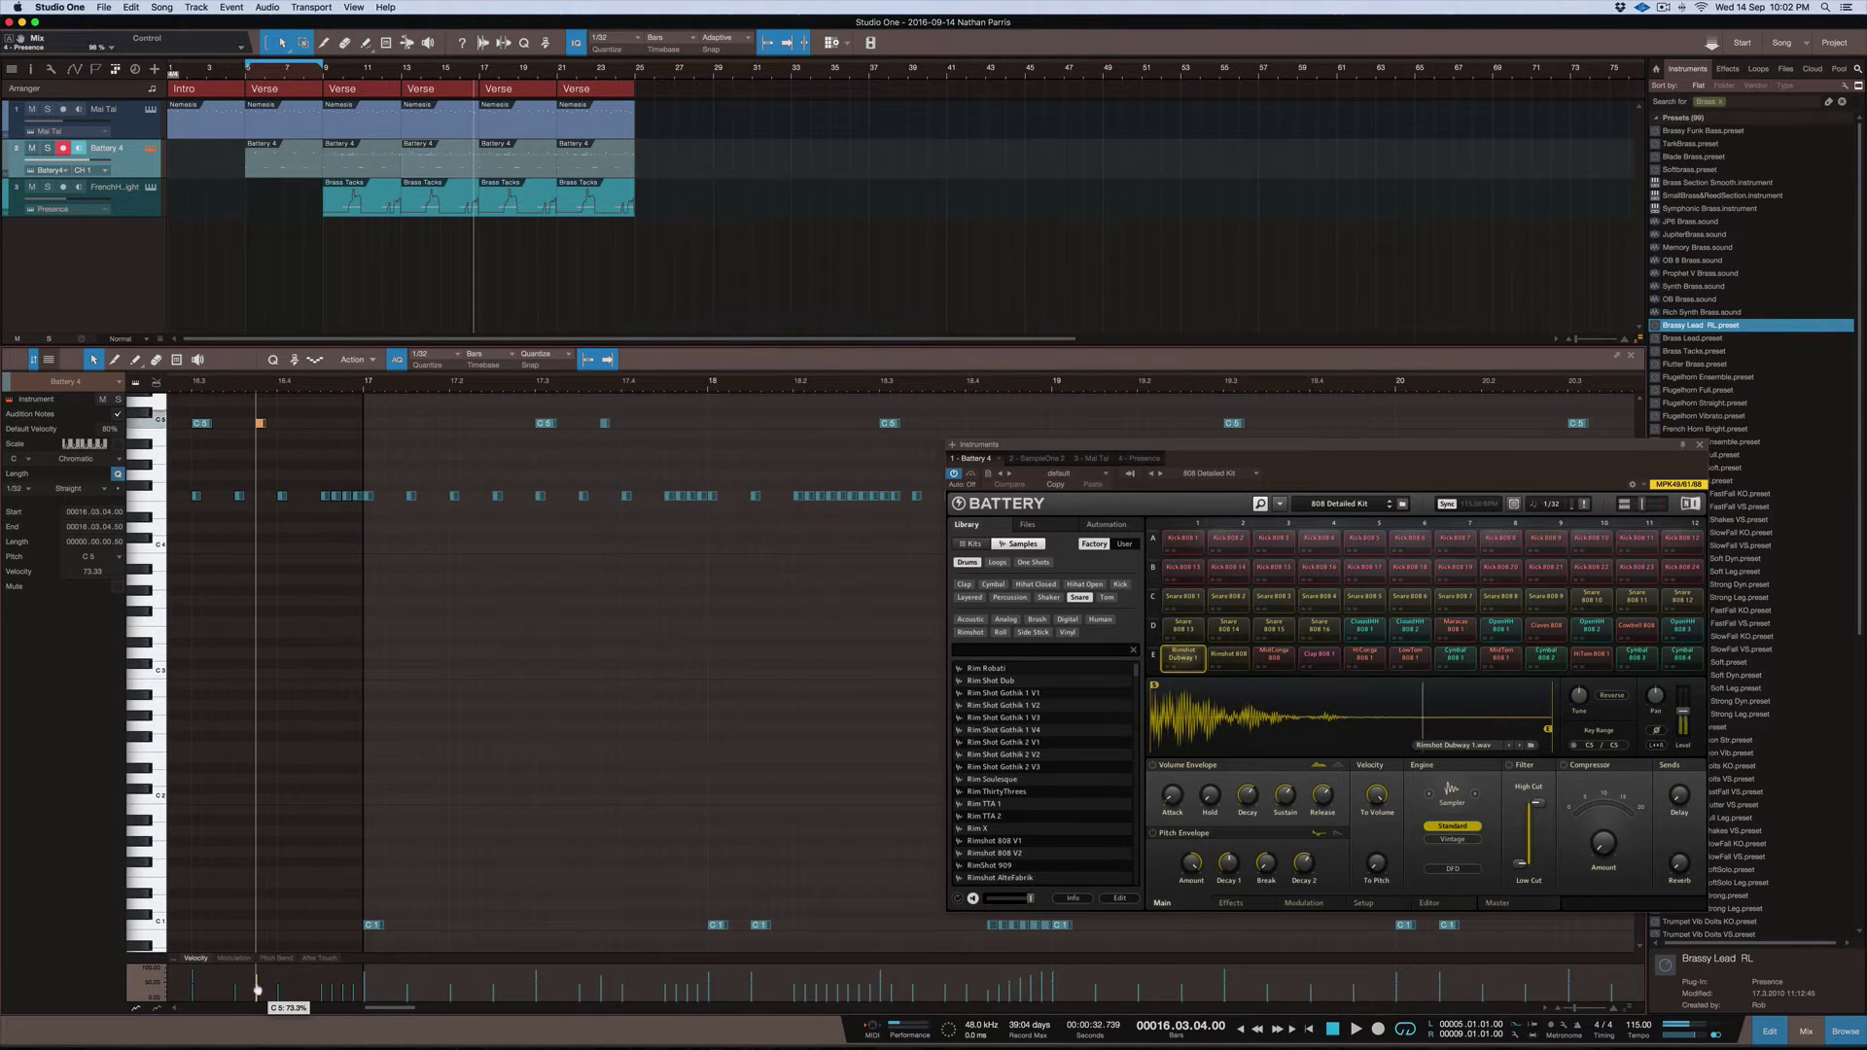
key(space)
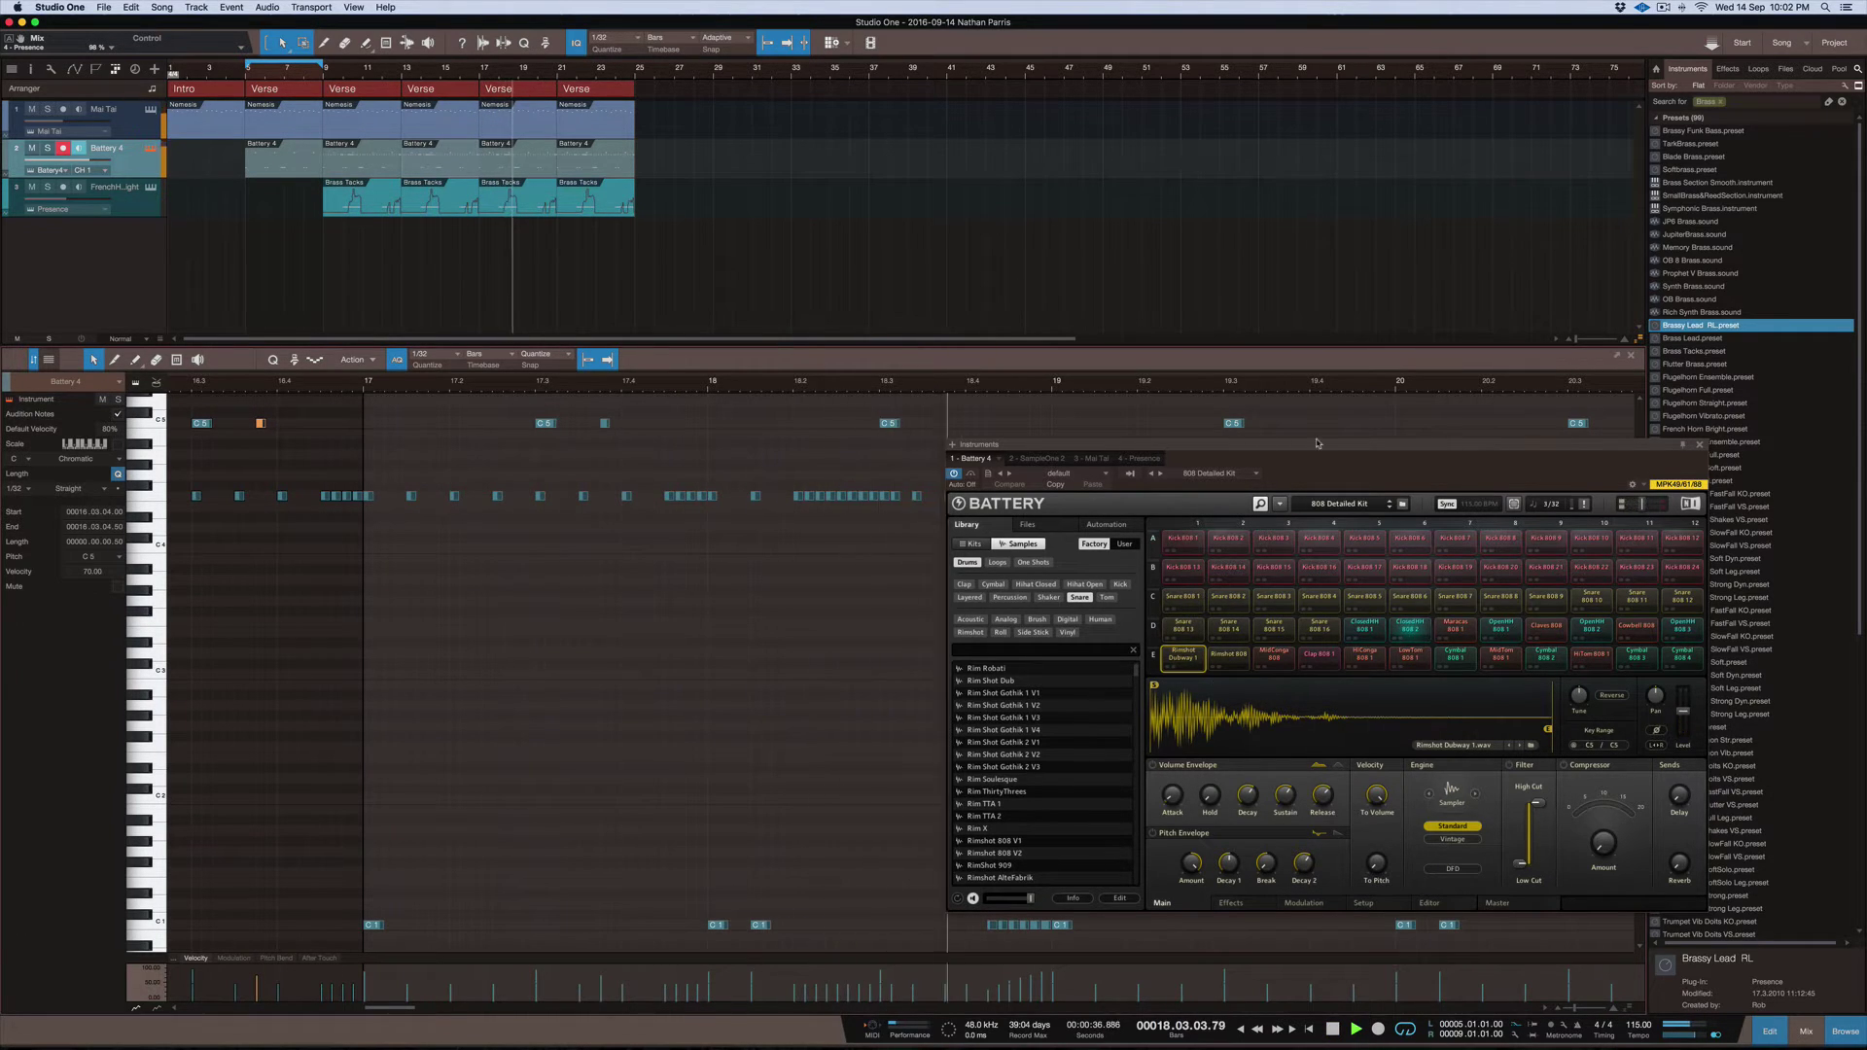
drag(1420, 450, 885, 401)
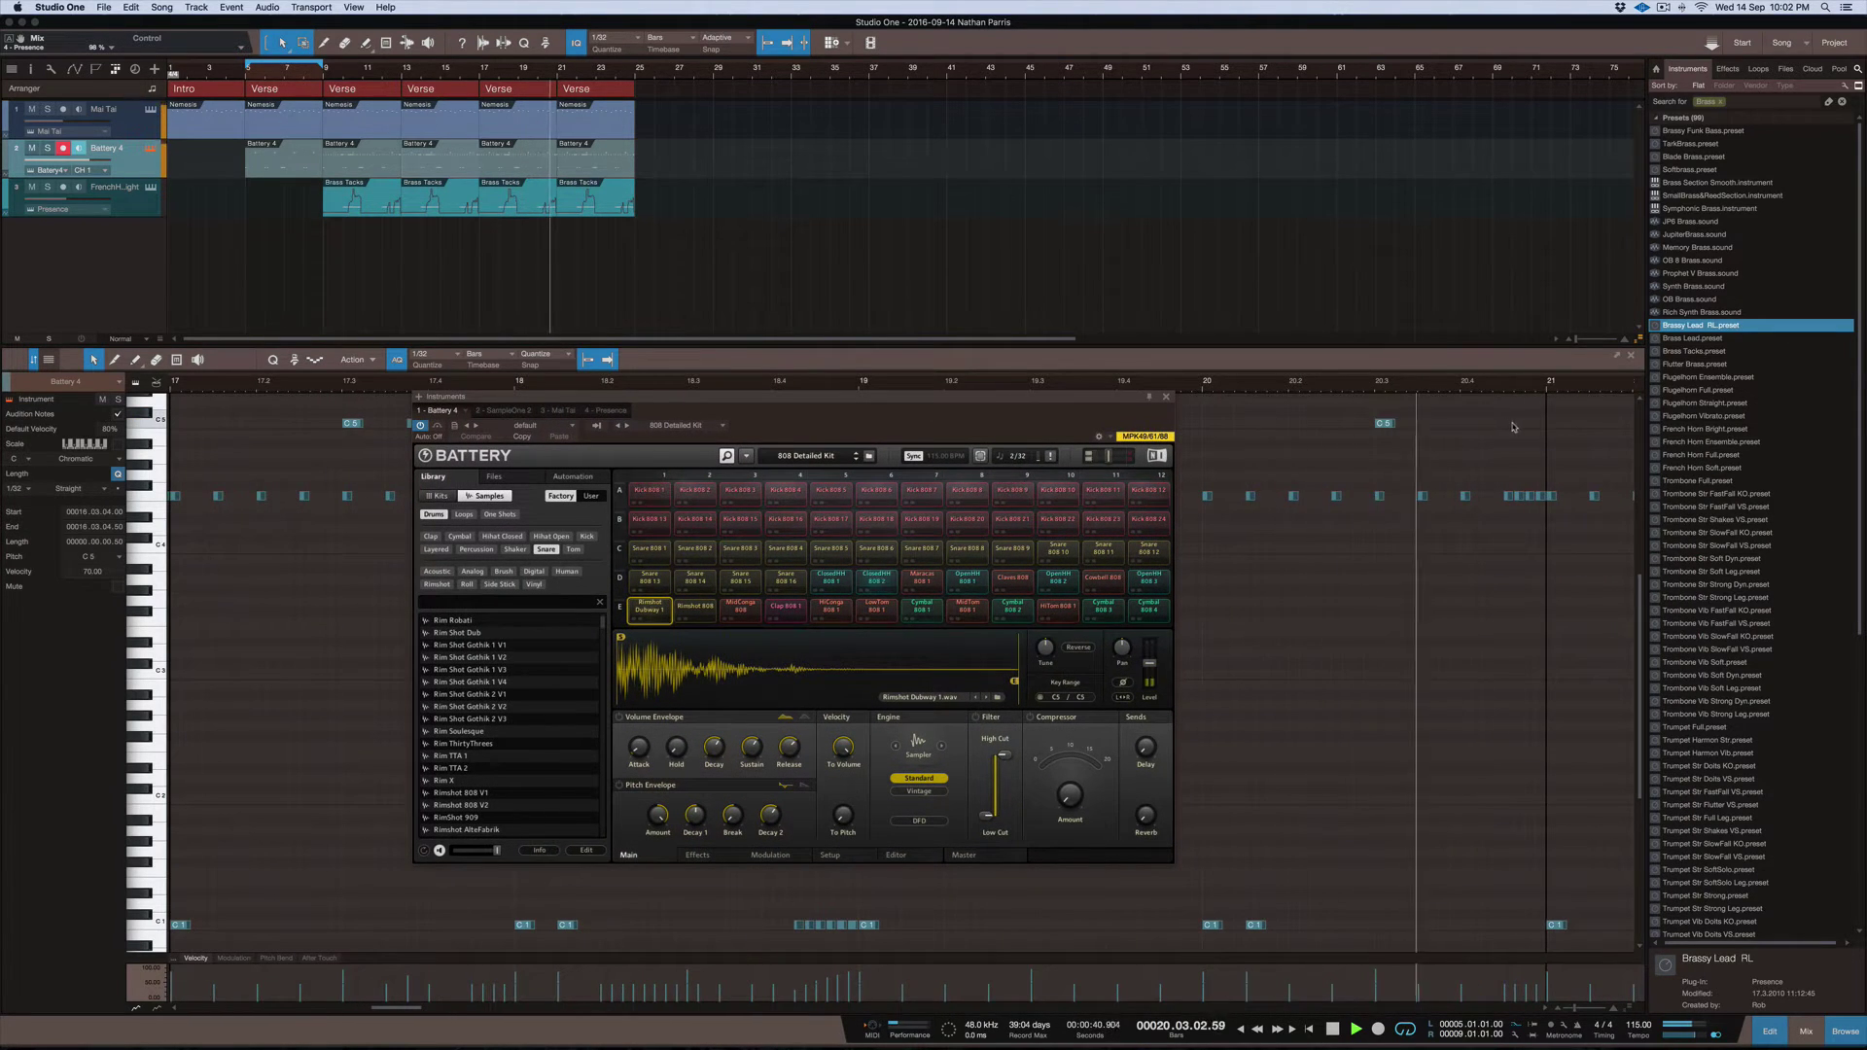
key(space)
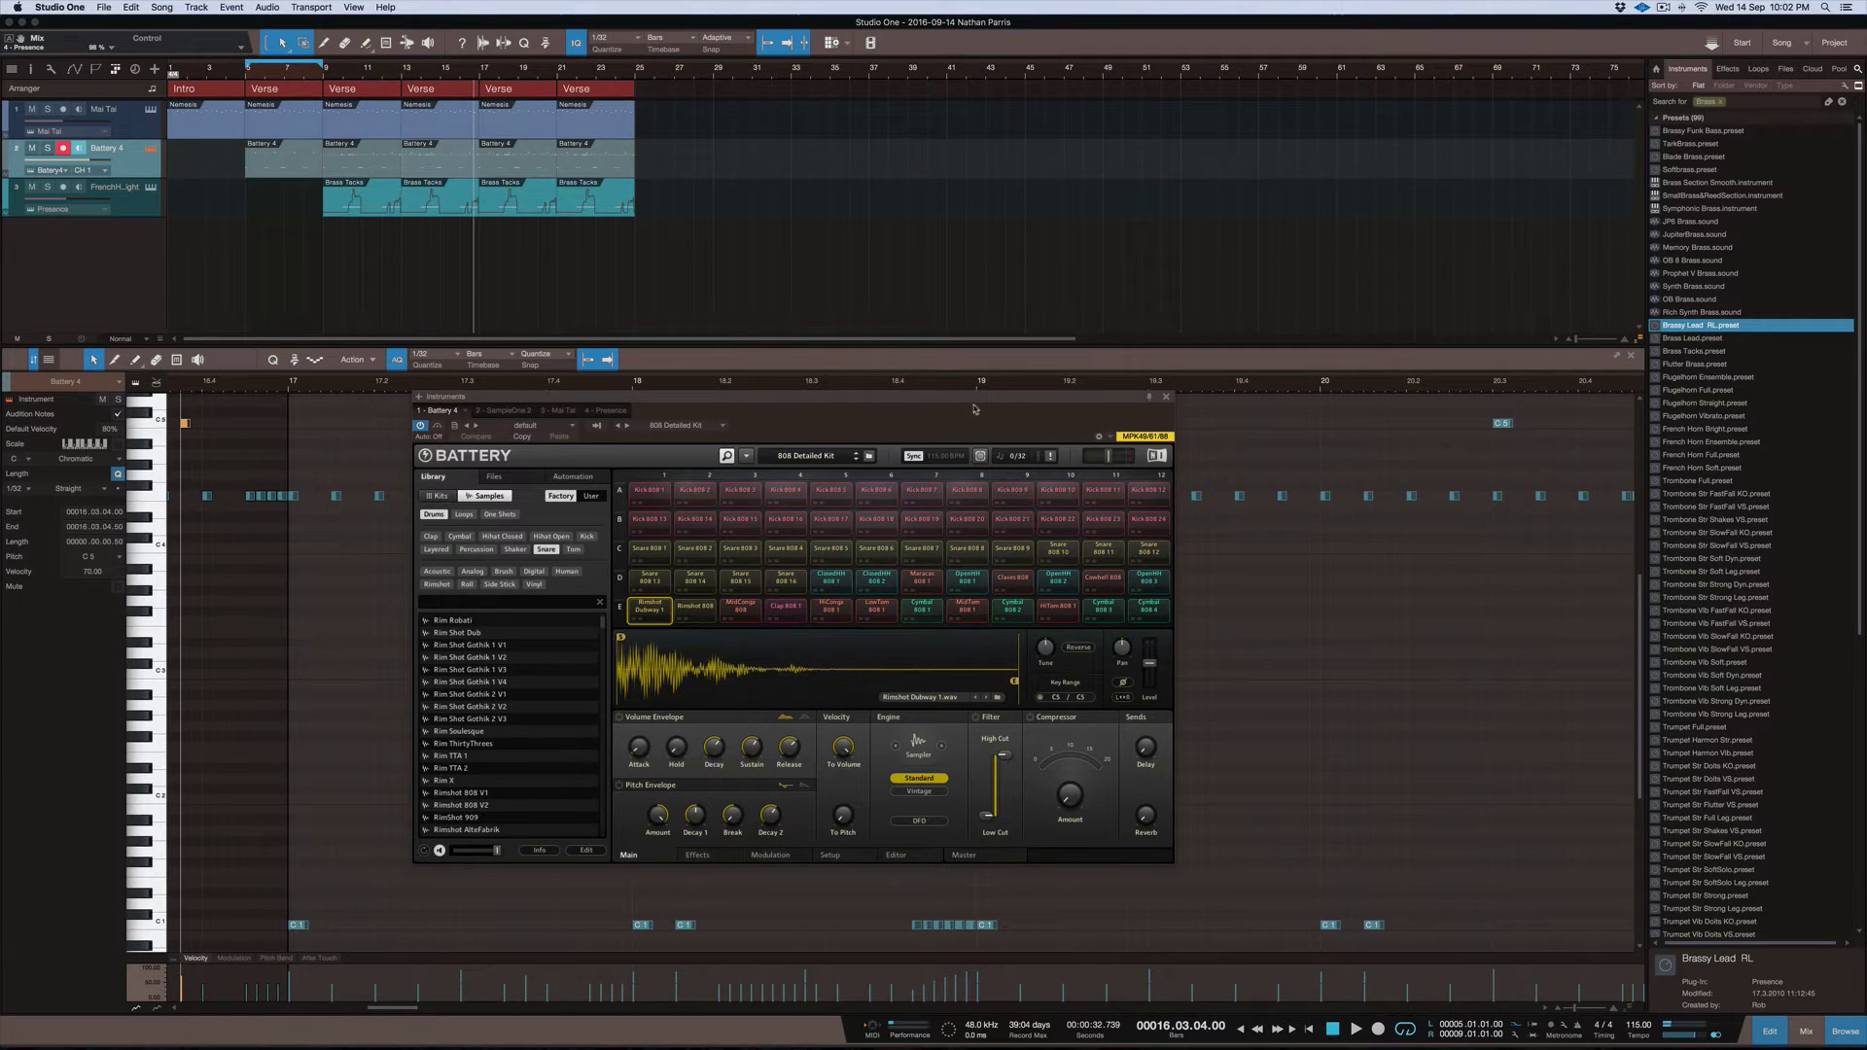
Add another short C 5 rimshot note at 20.03.04 and set its velocity to 70%
scroll(1430, 467, right, 3)
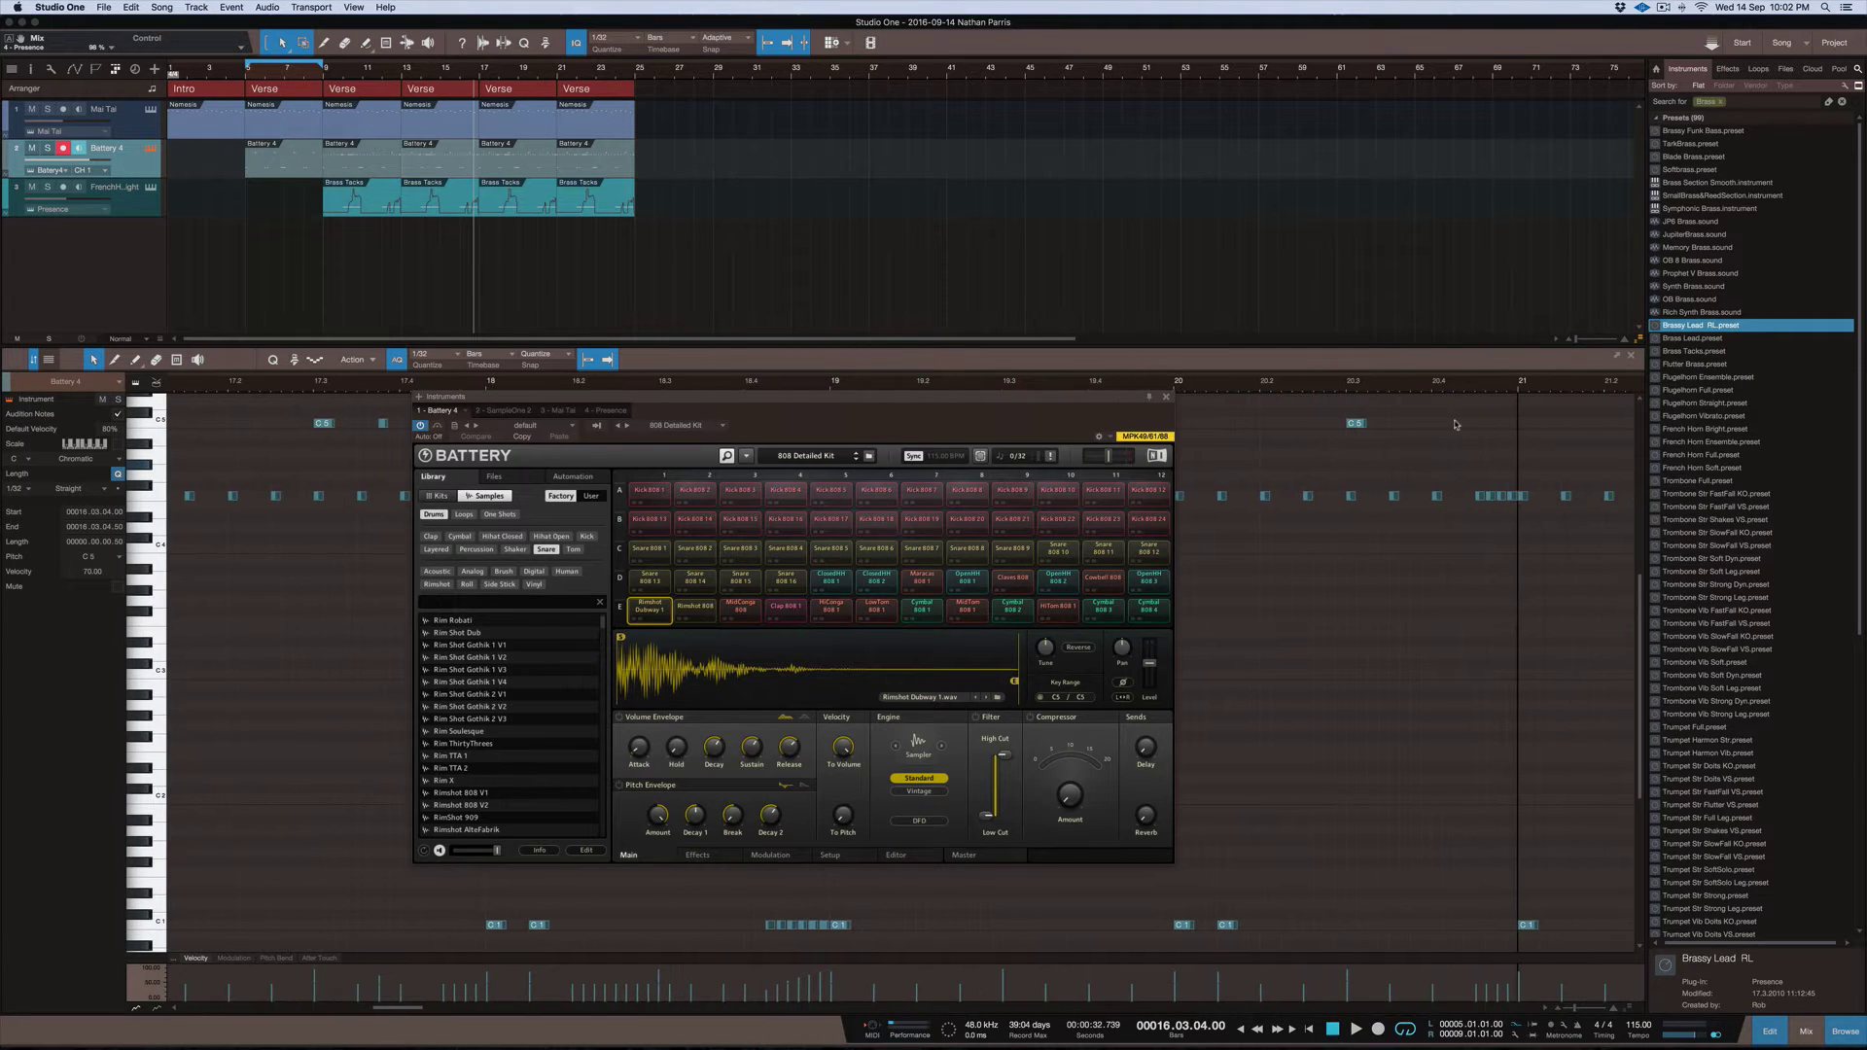
click(1414, 424)
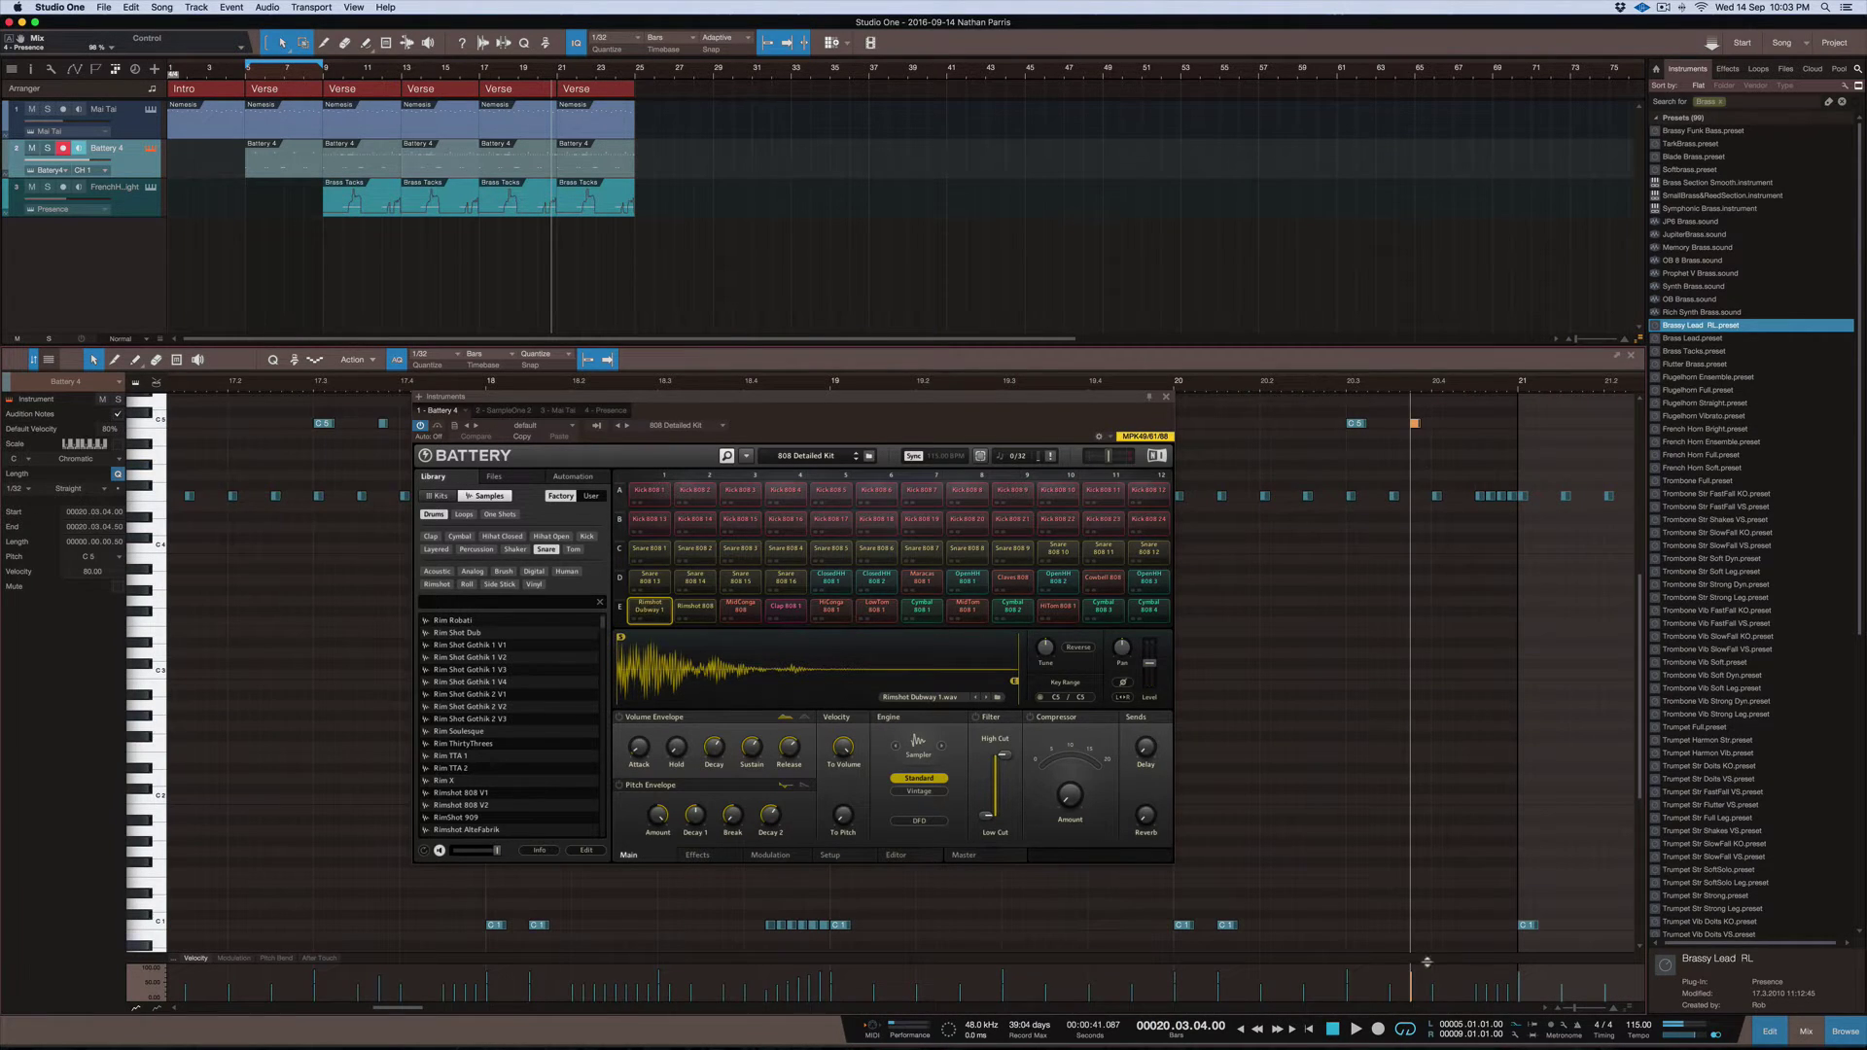
drag(1413, 984, 1413, 991)
Audition the Cymbal 808 1 sample in Battery and locate its matching F# 5 key on the piano roll keyboard
click(936, 605)
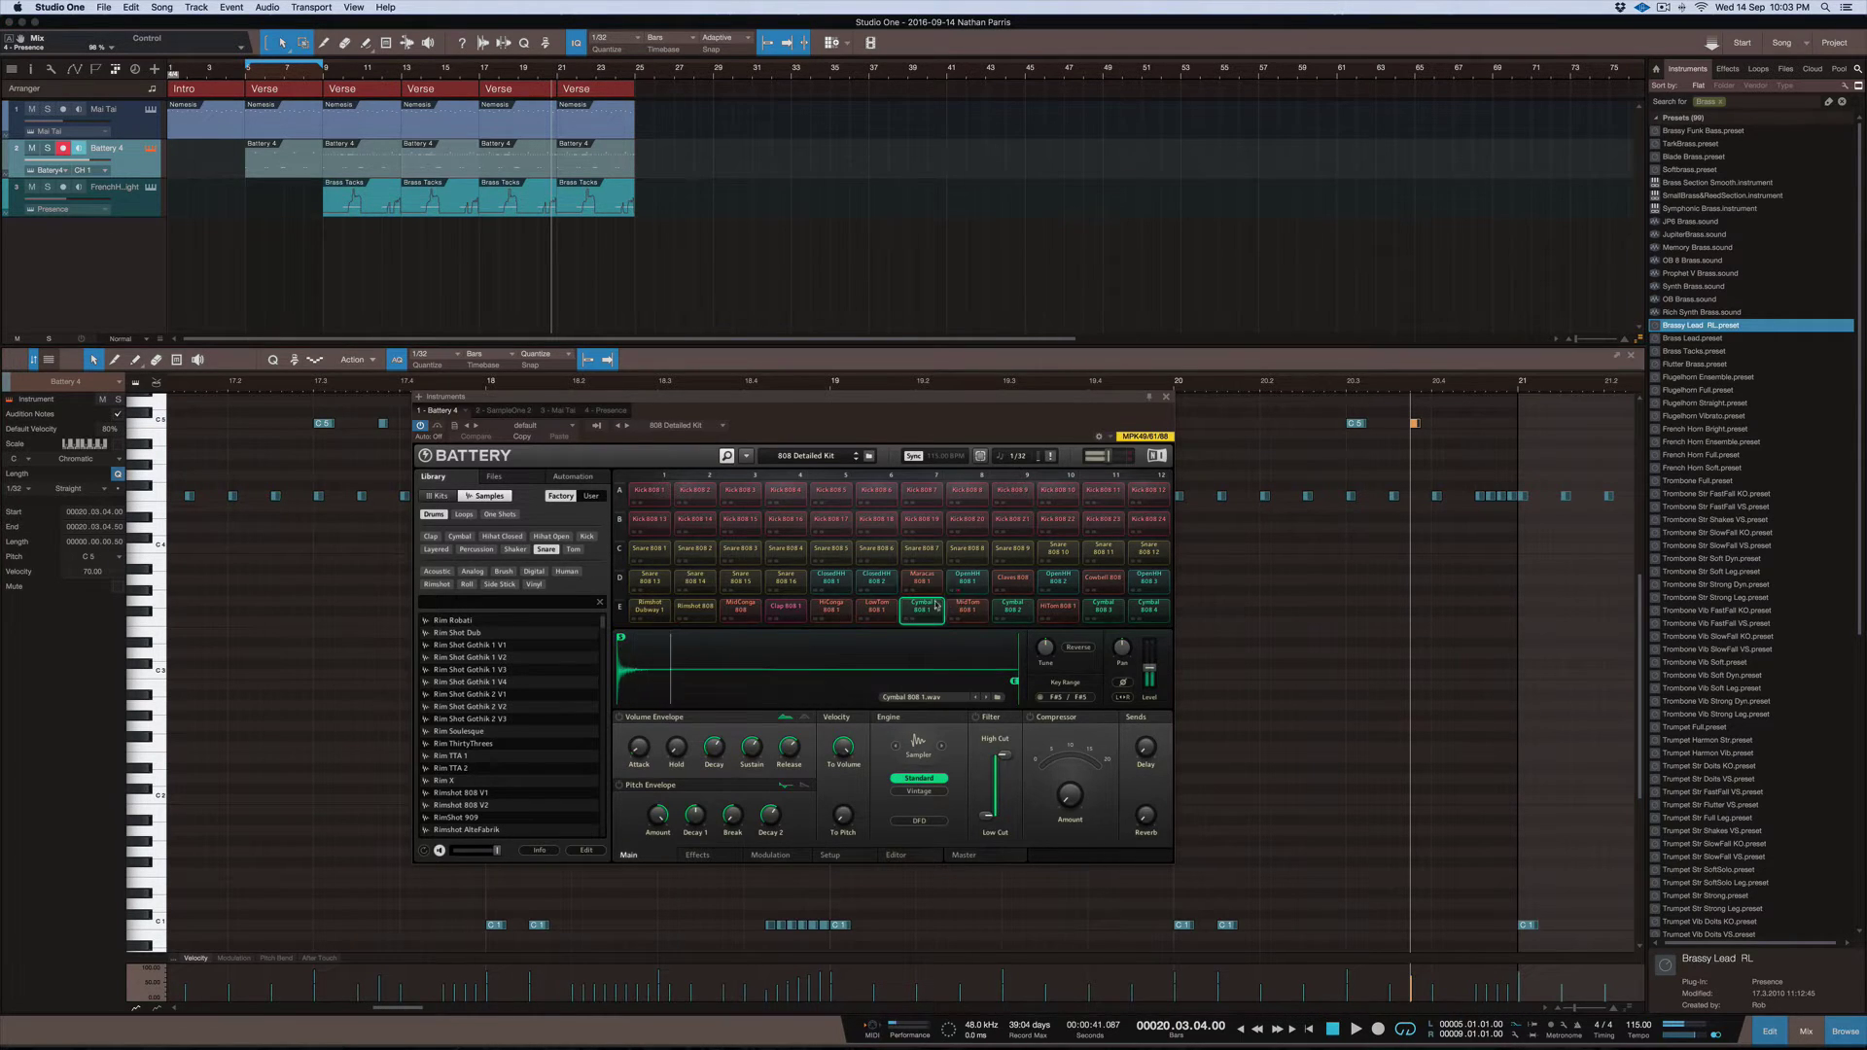
scroll(170, 438, left, 3)
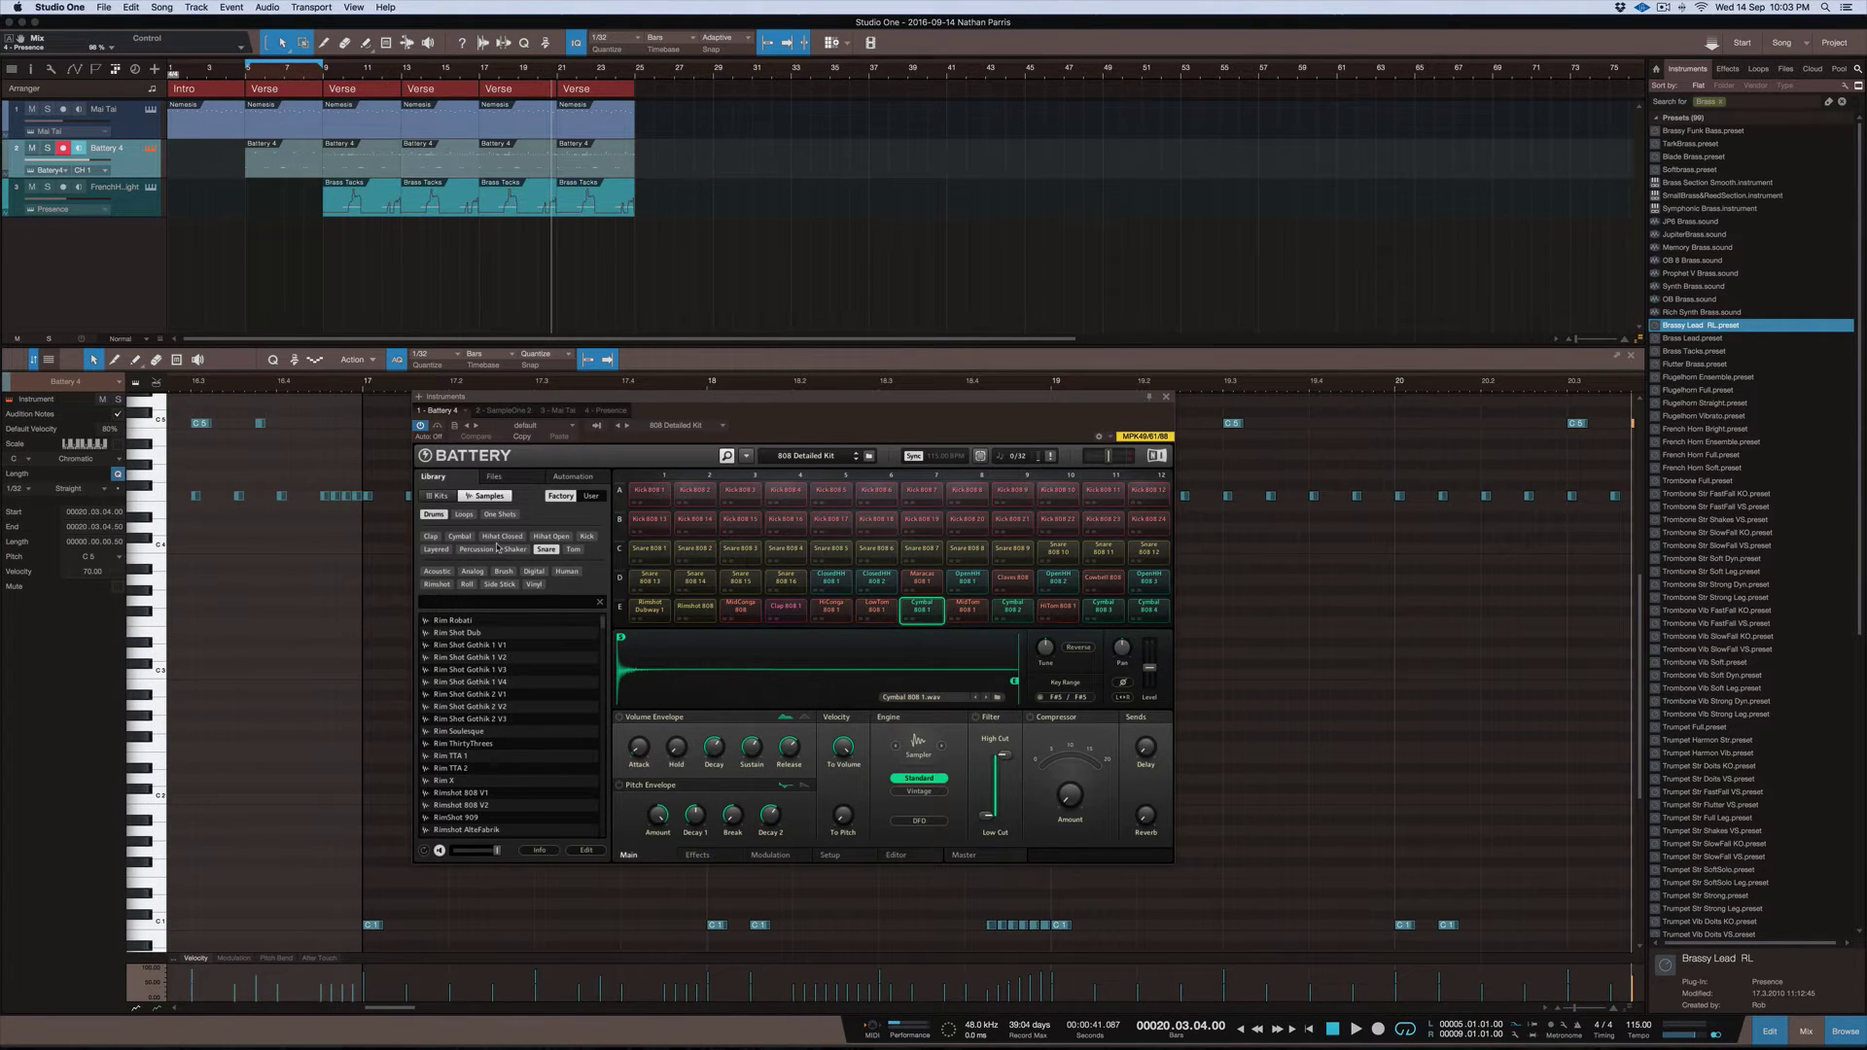
drag(1024, 398, 1242, 167)
click(151, 522)
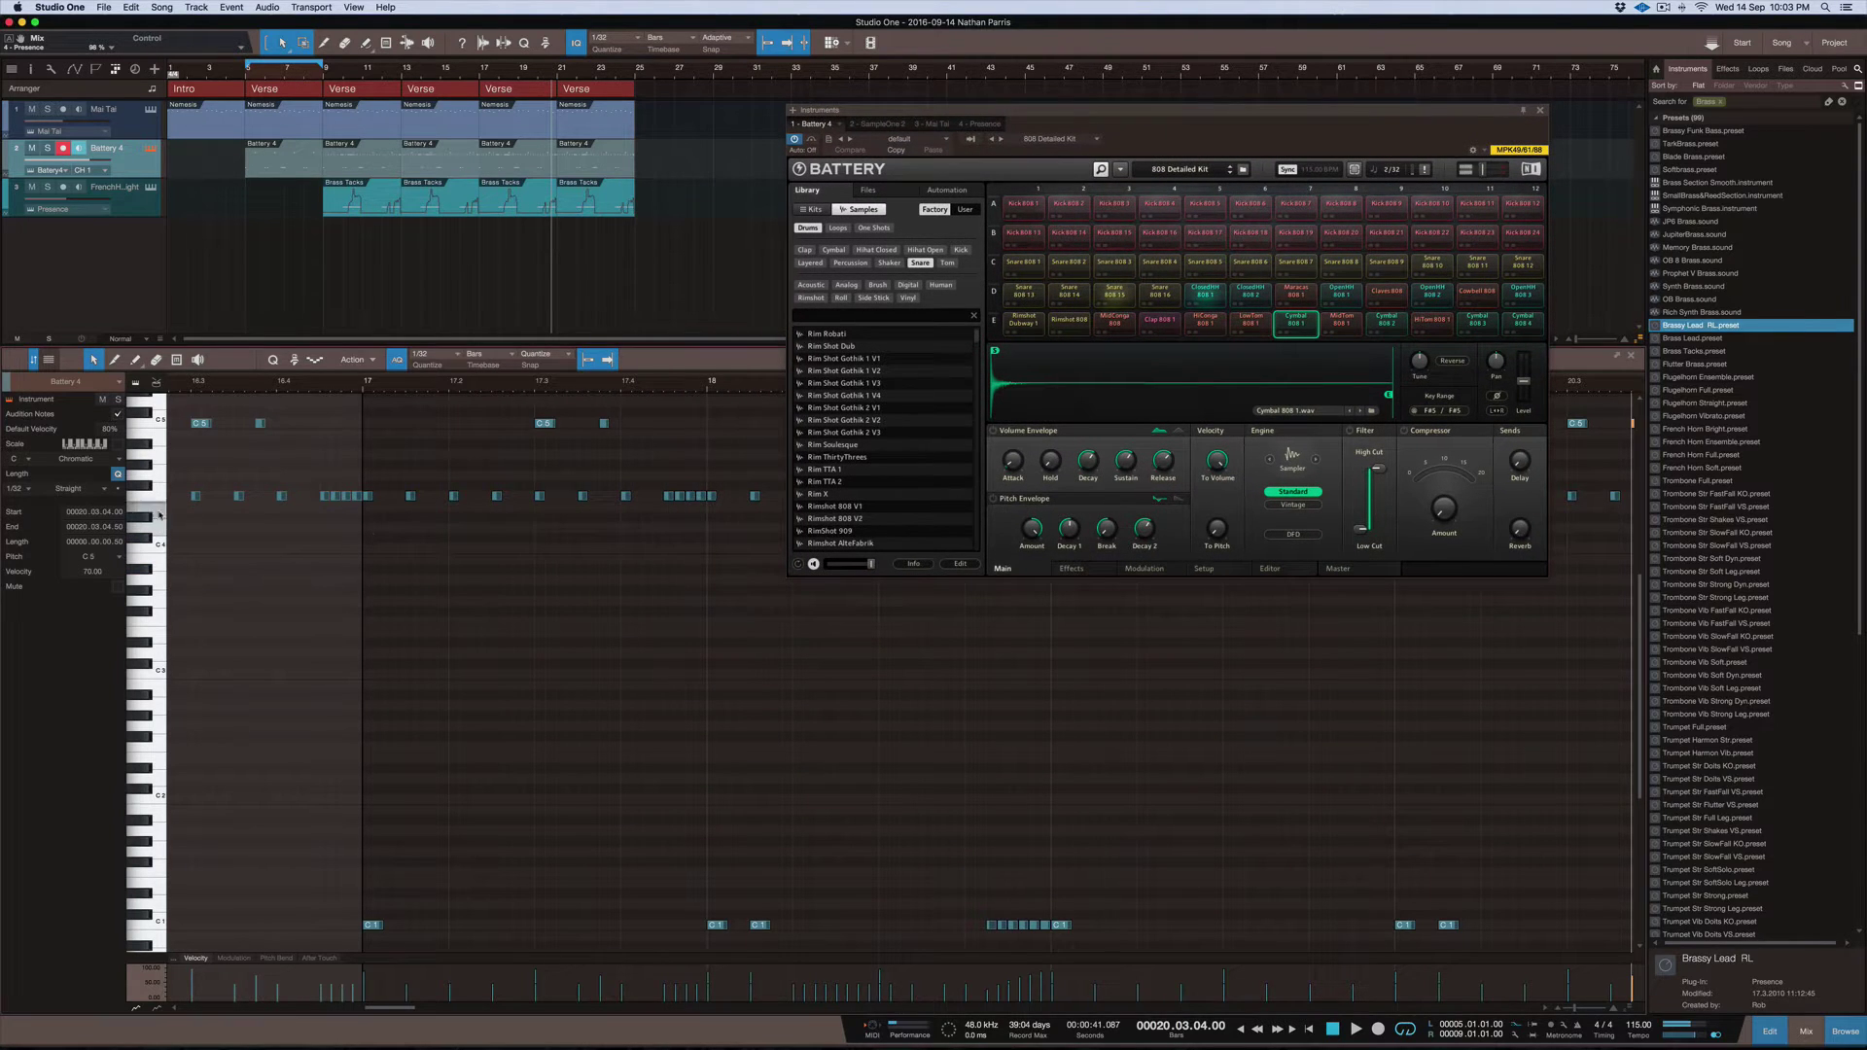
click(163, 474)
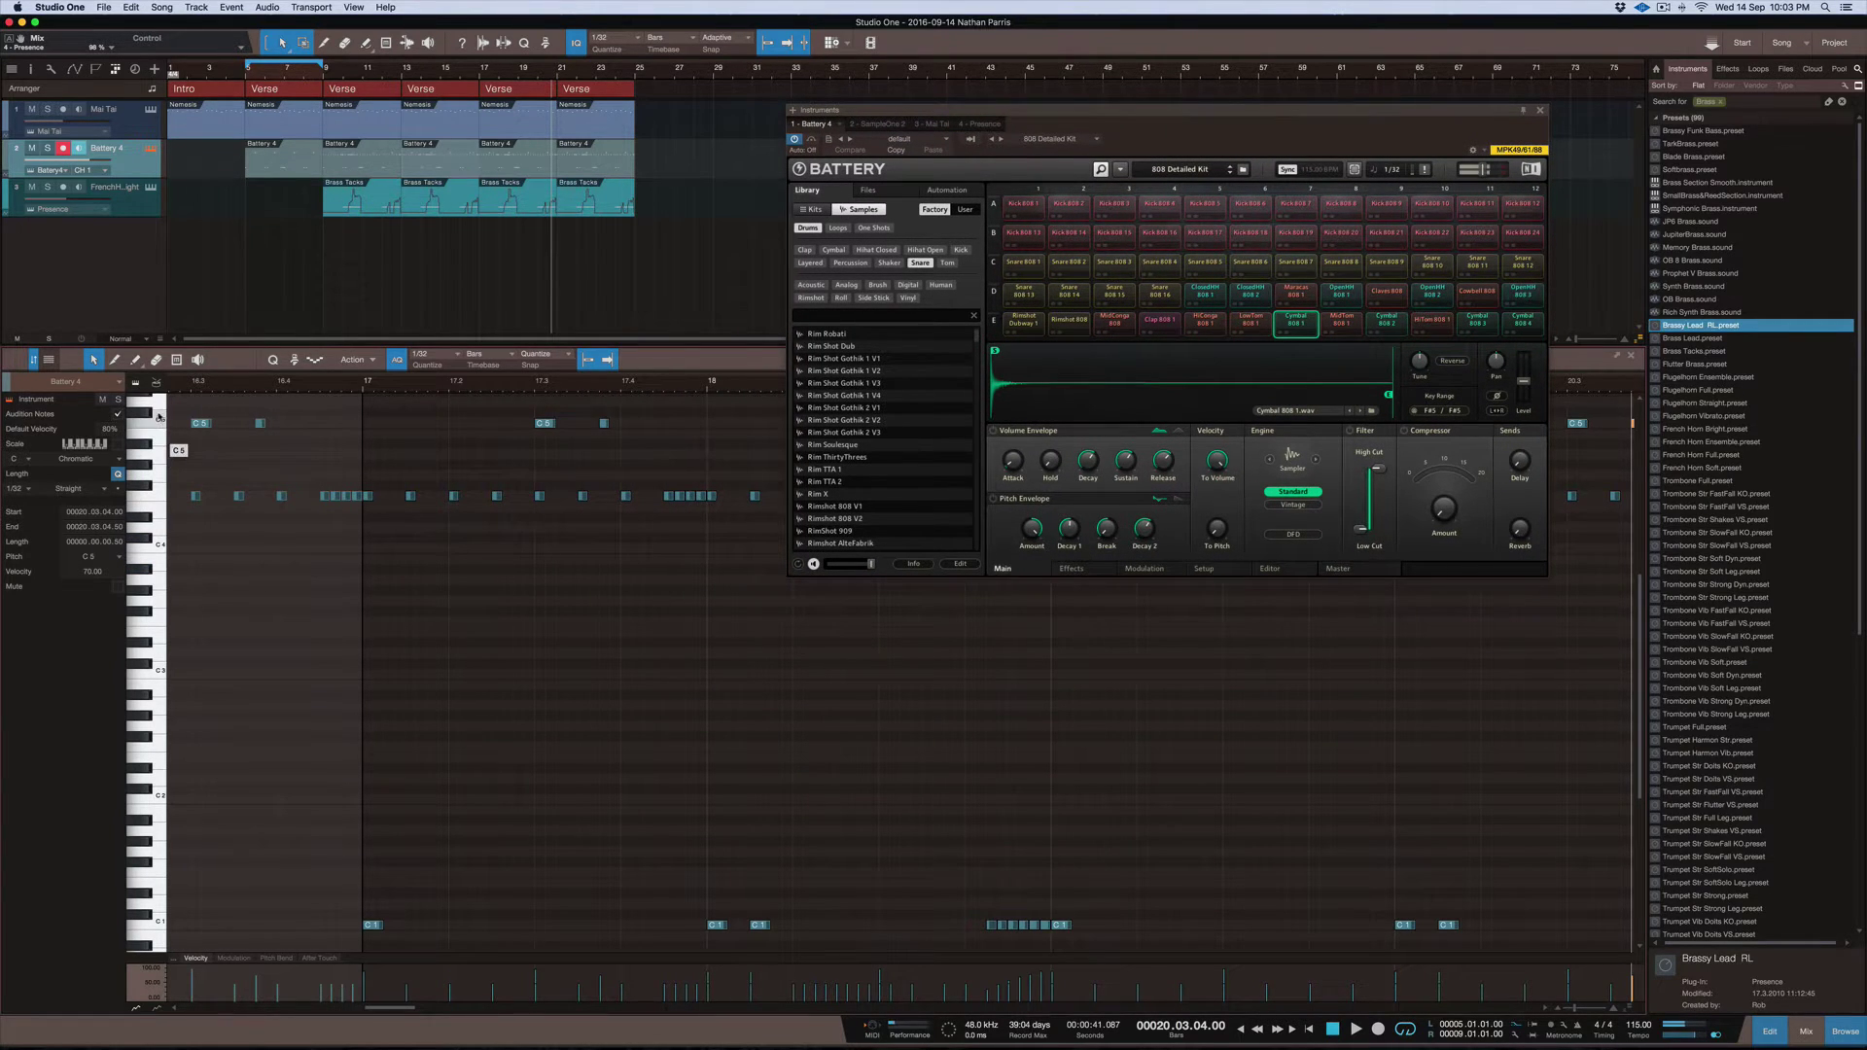
scroll(156, 418, up, 2)
click(152, 427)
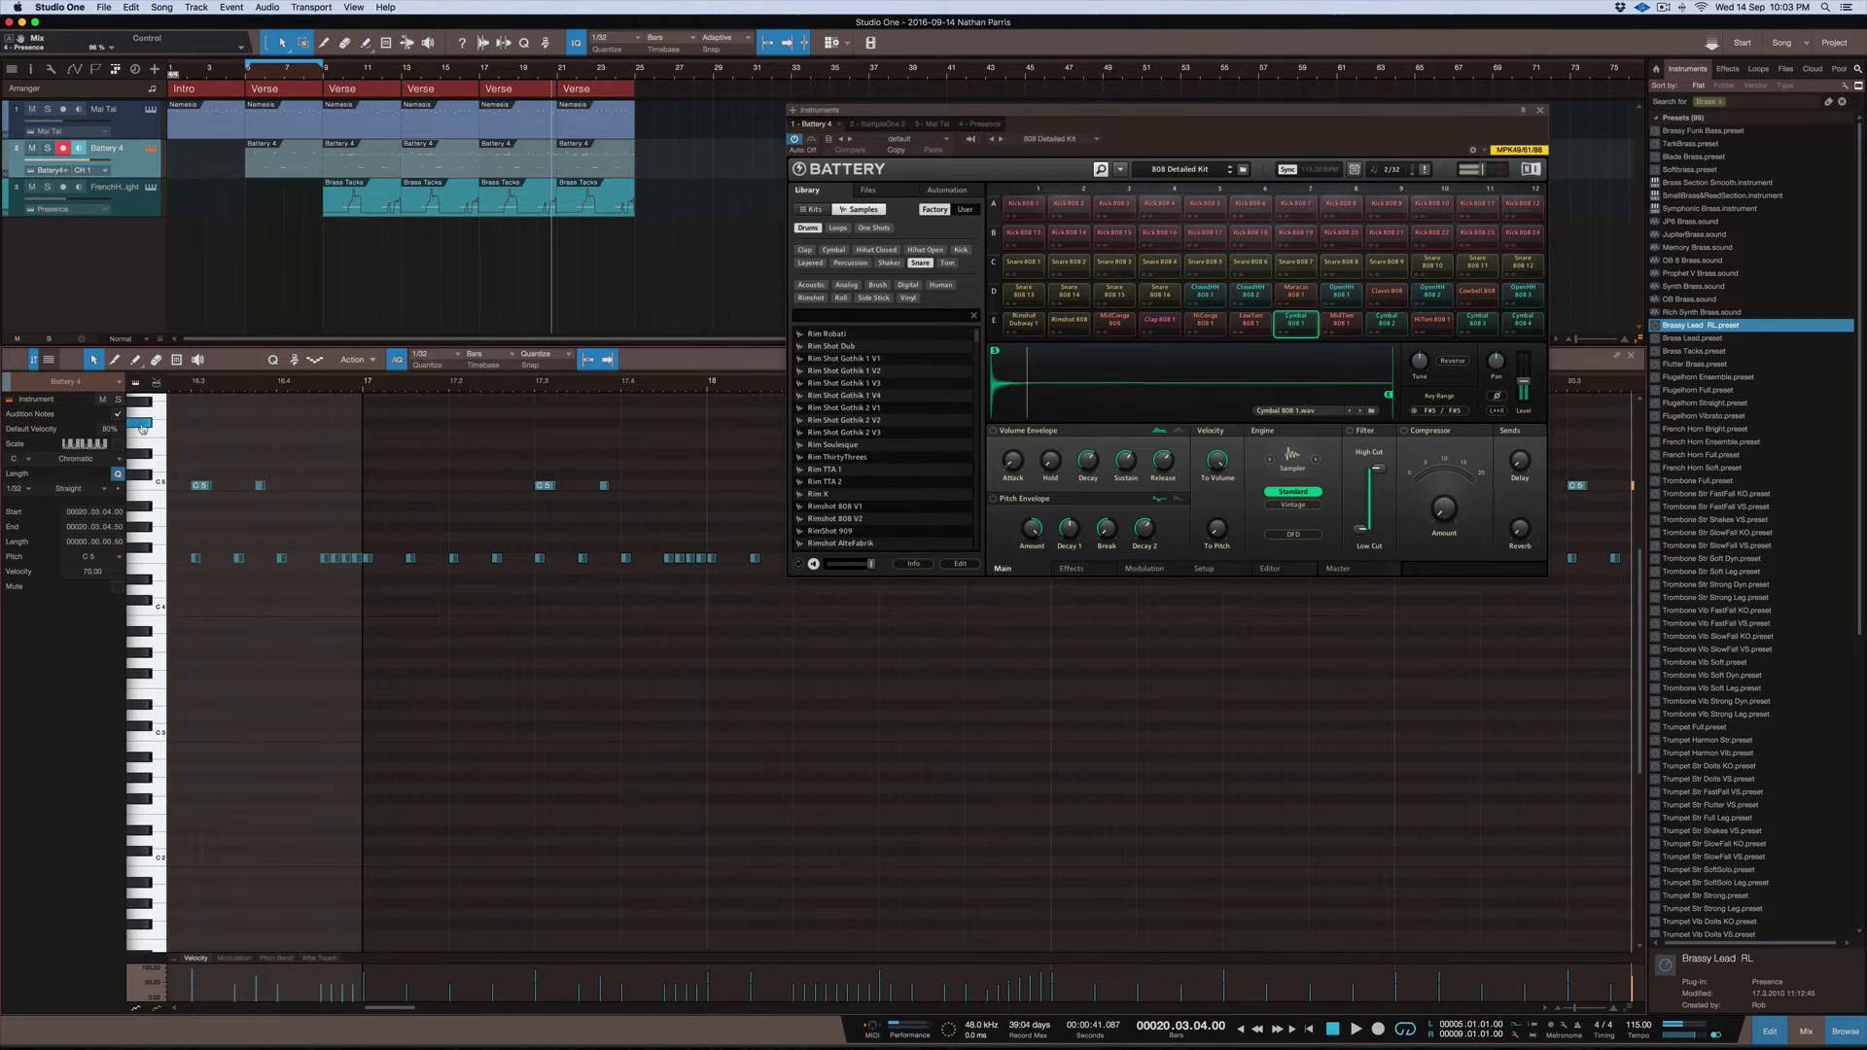
Add a short F# 5 cymbal note at 17.01.01 in the drum part and play from there
click(367, 427)
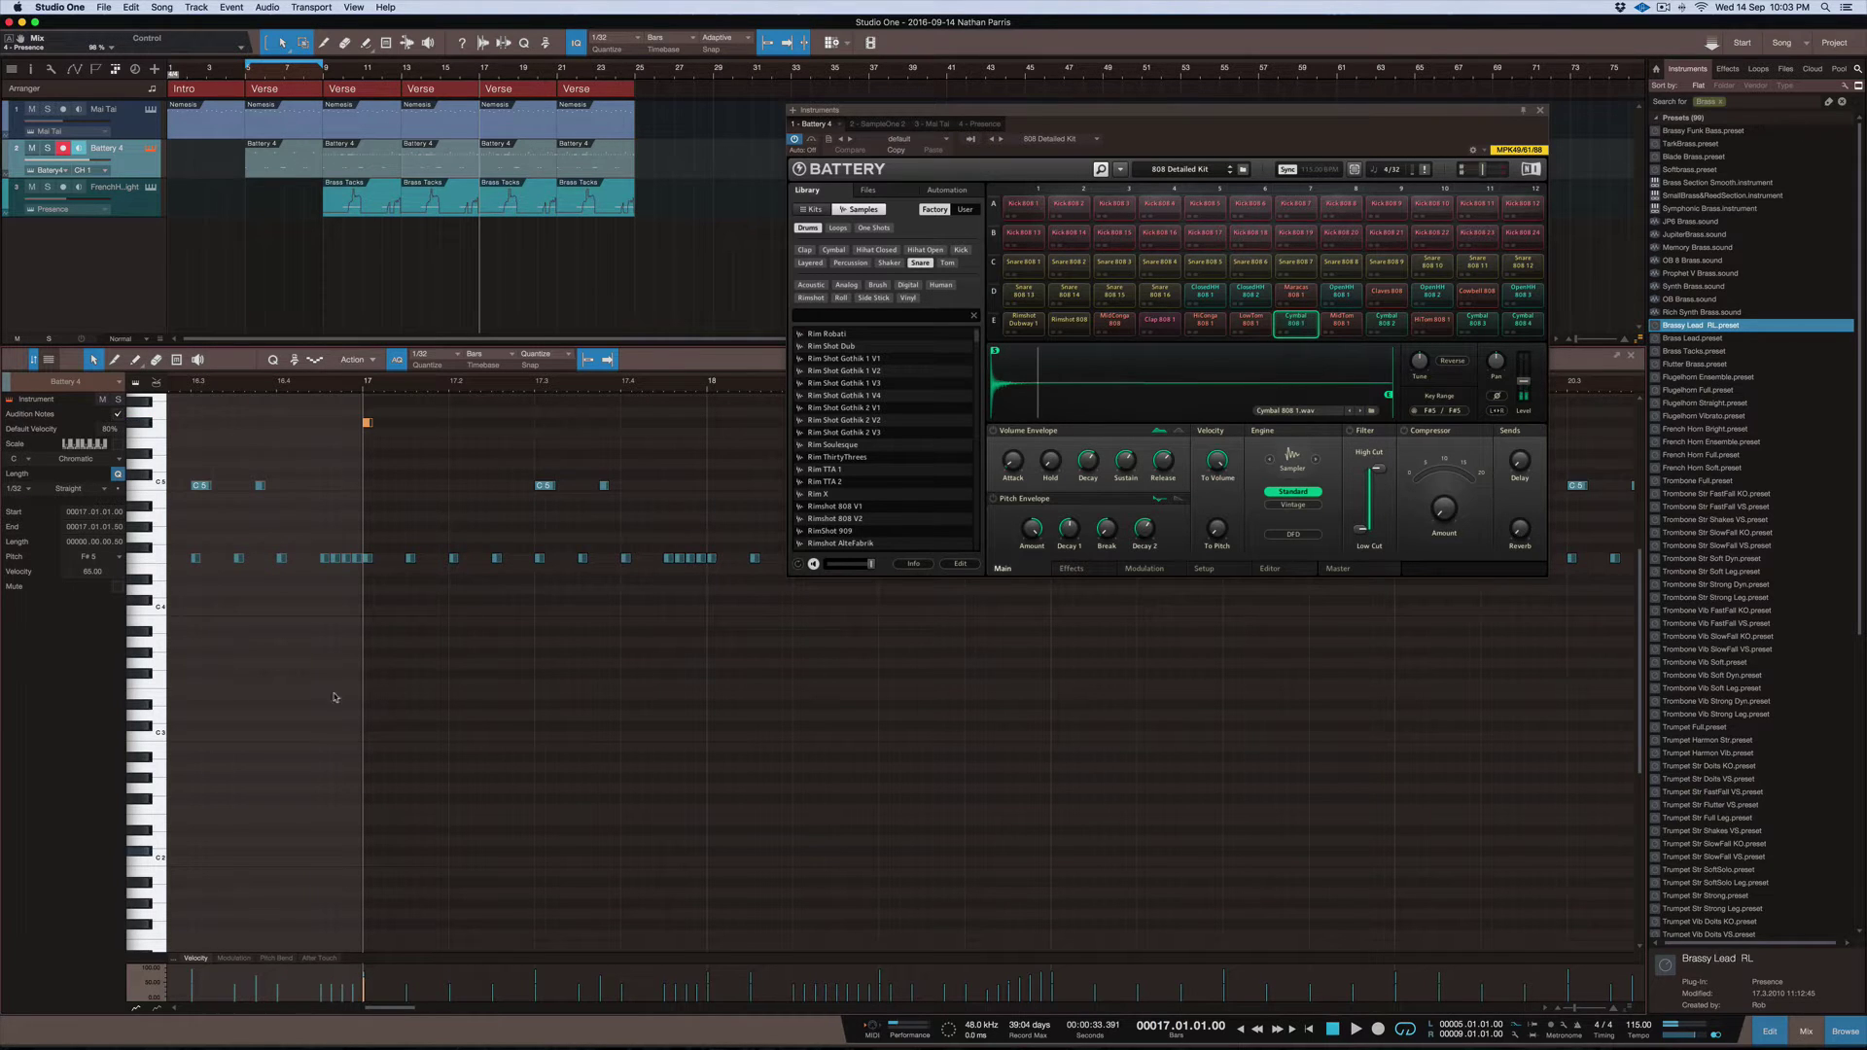
key(space)
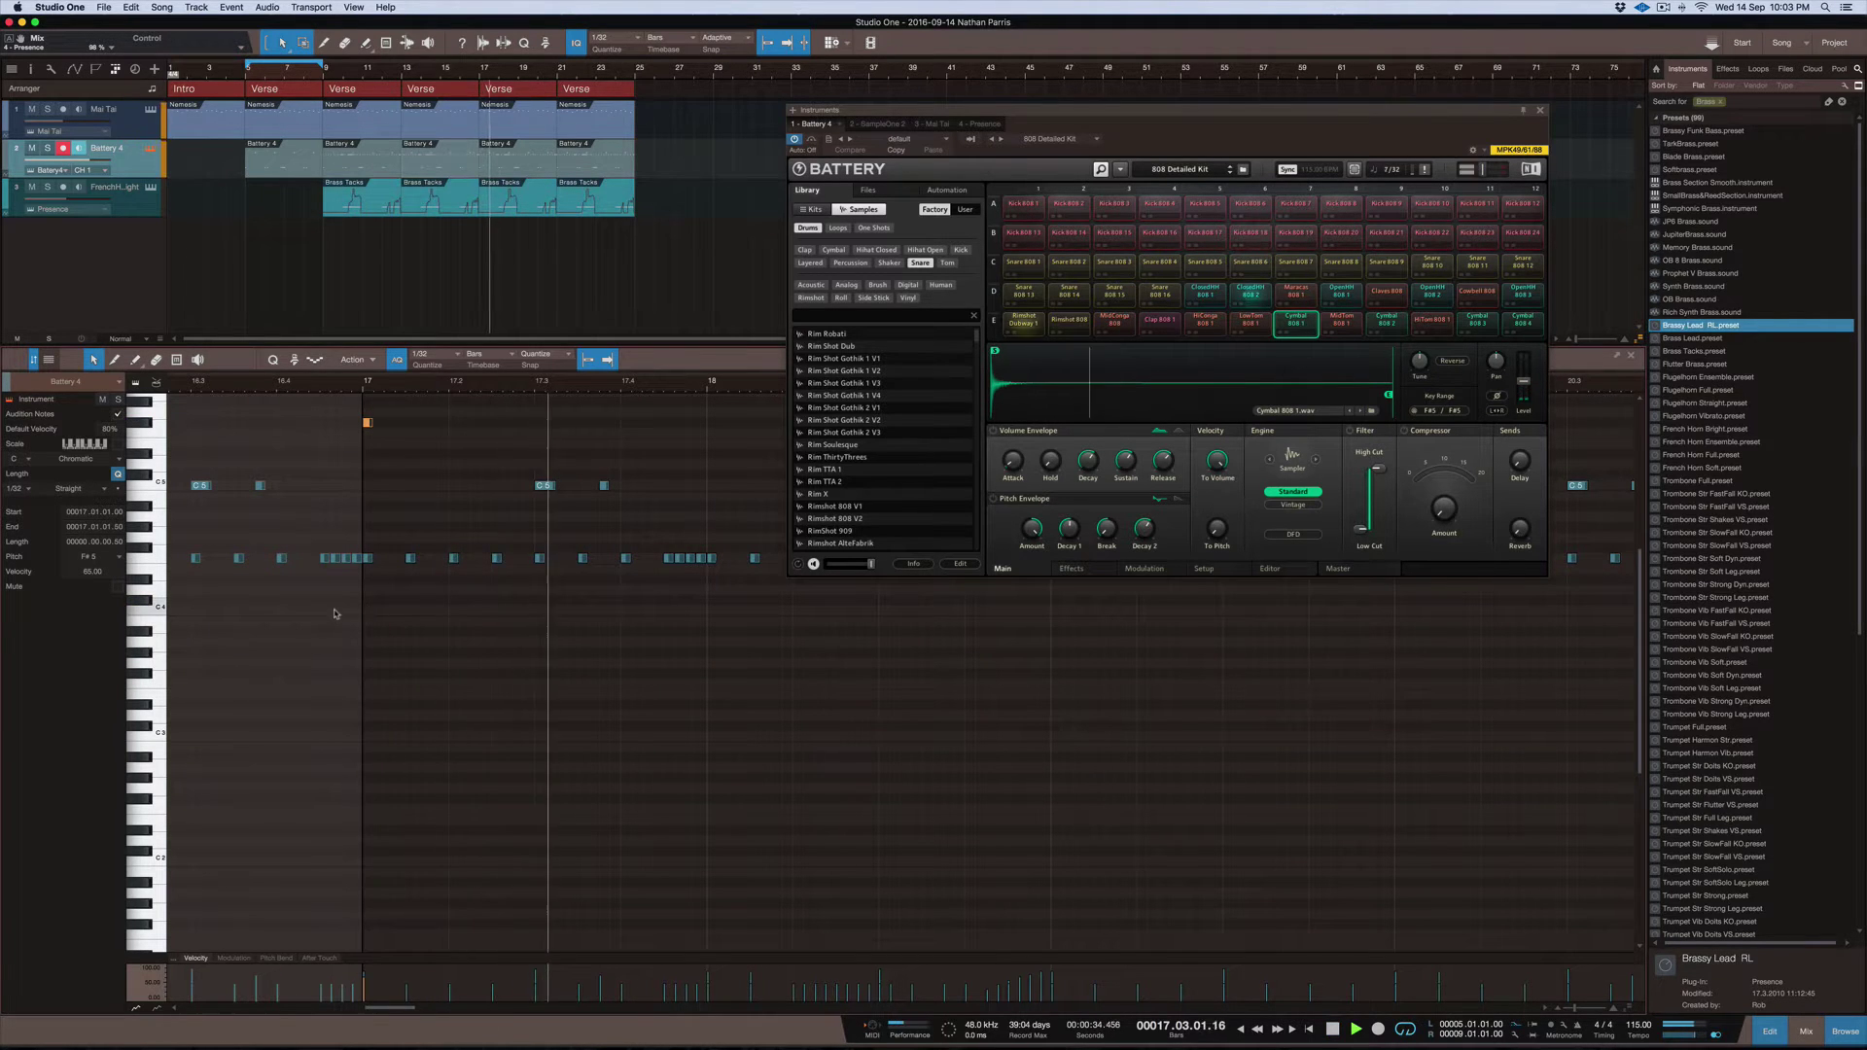
drag(1201, 111, 884, 582)
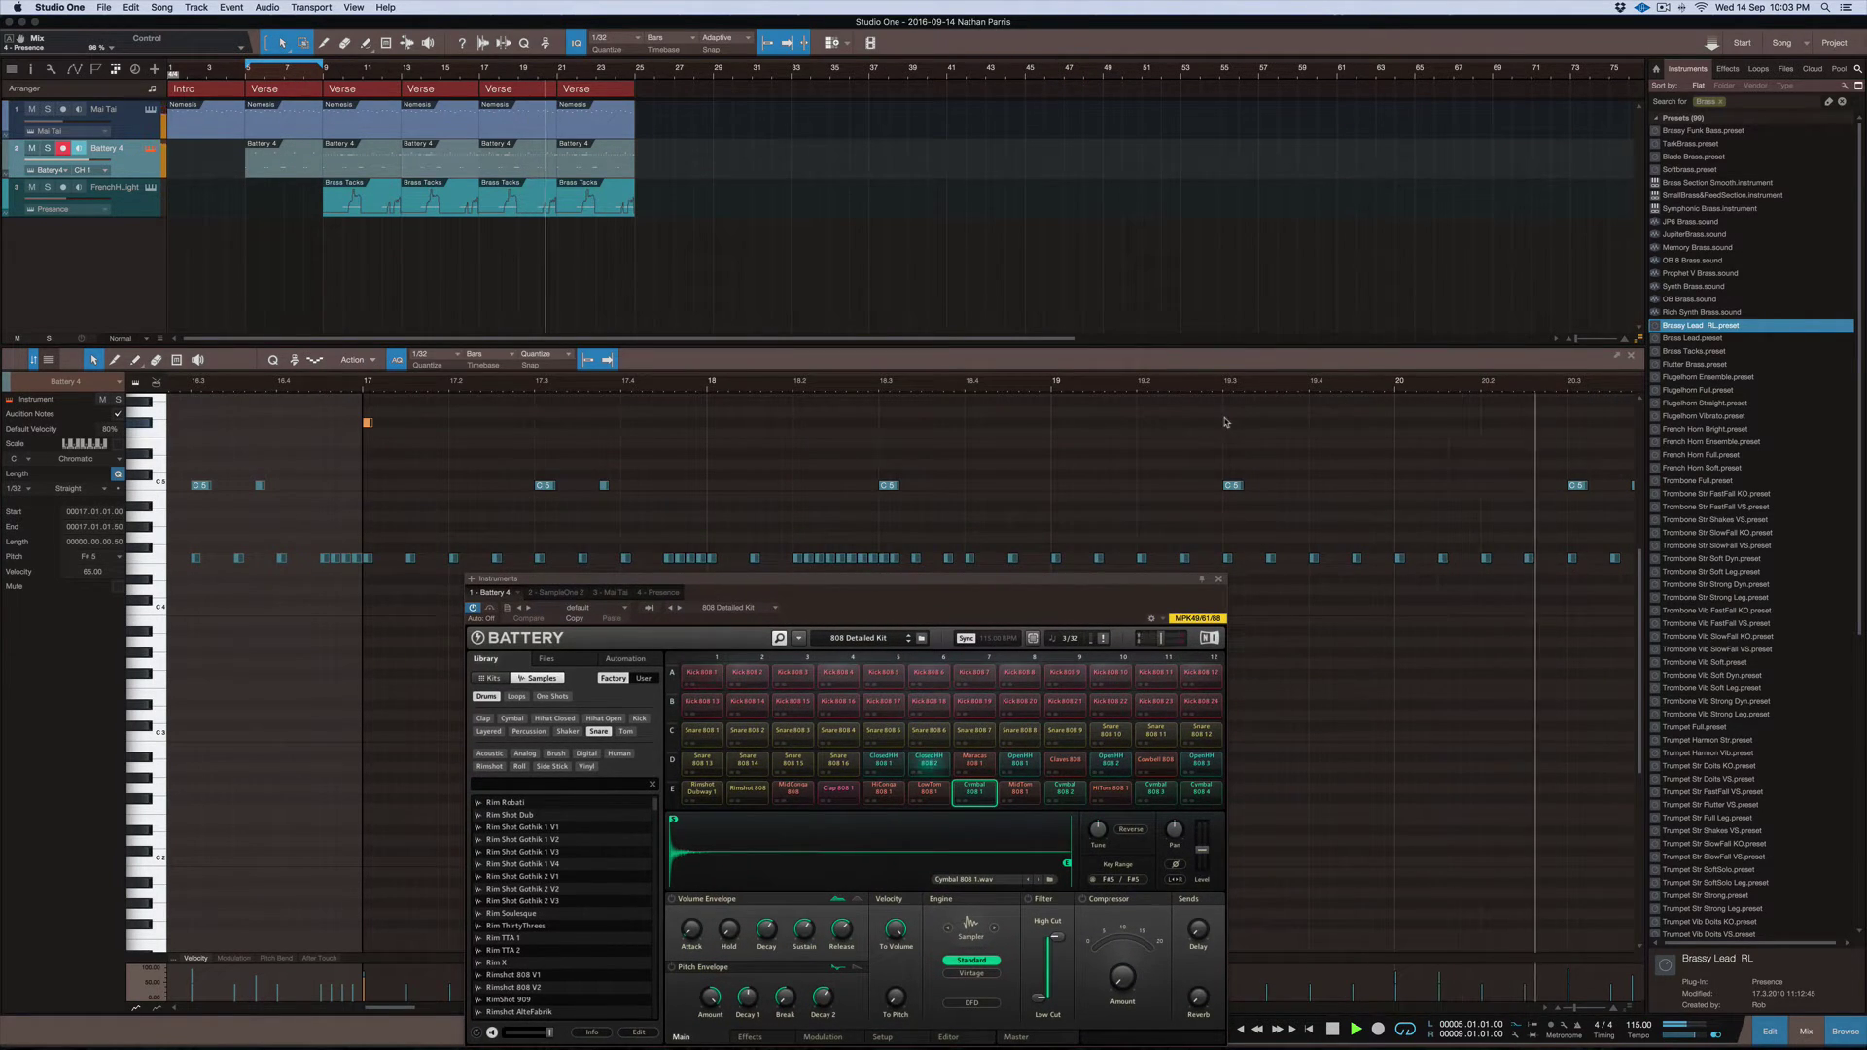
key(space)
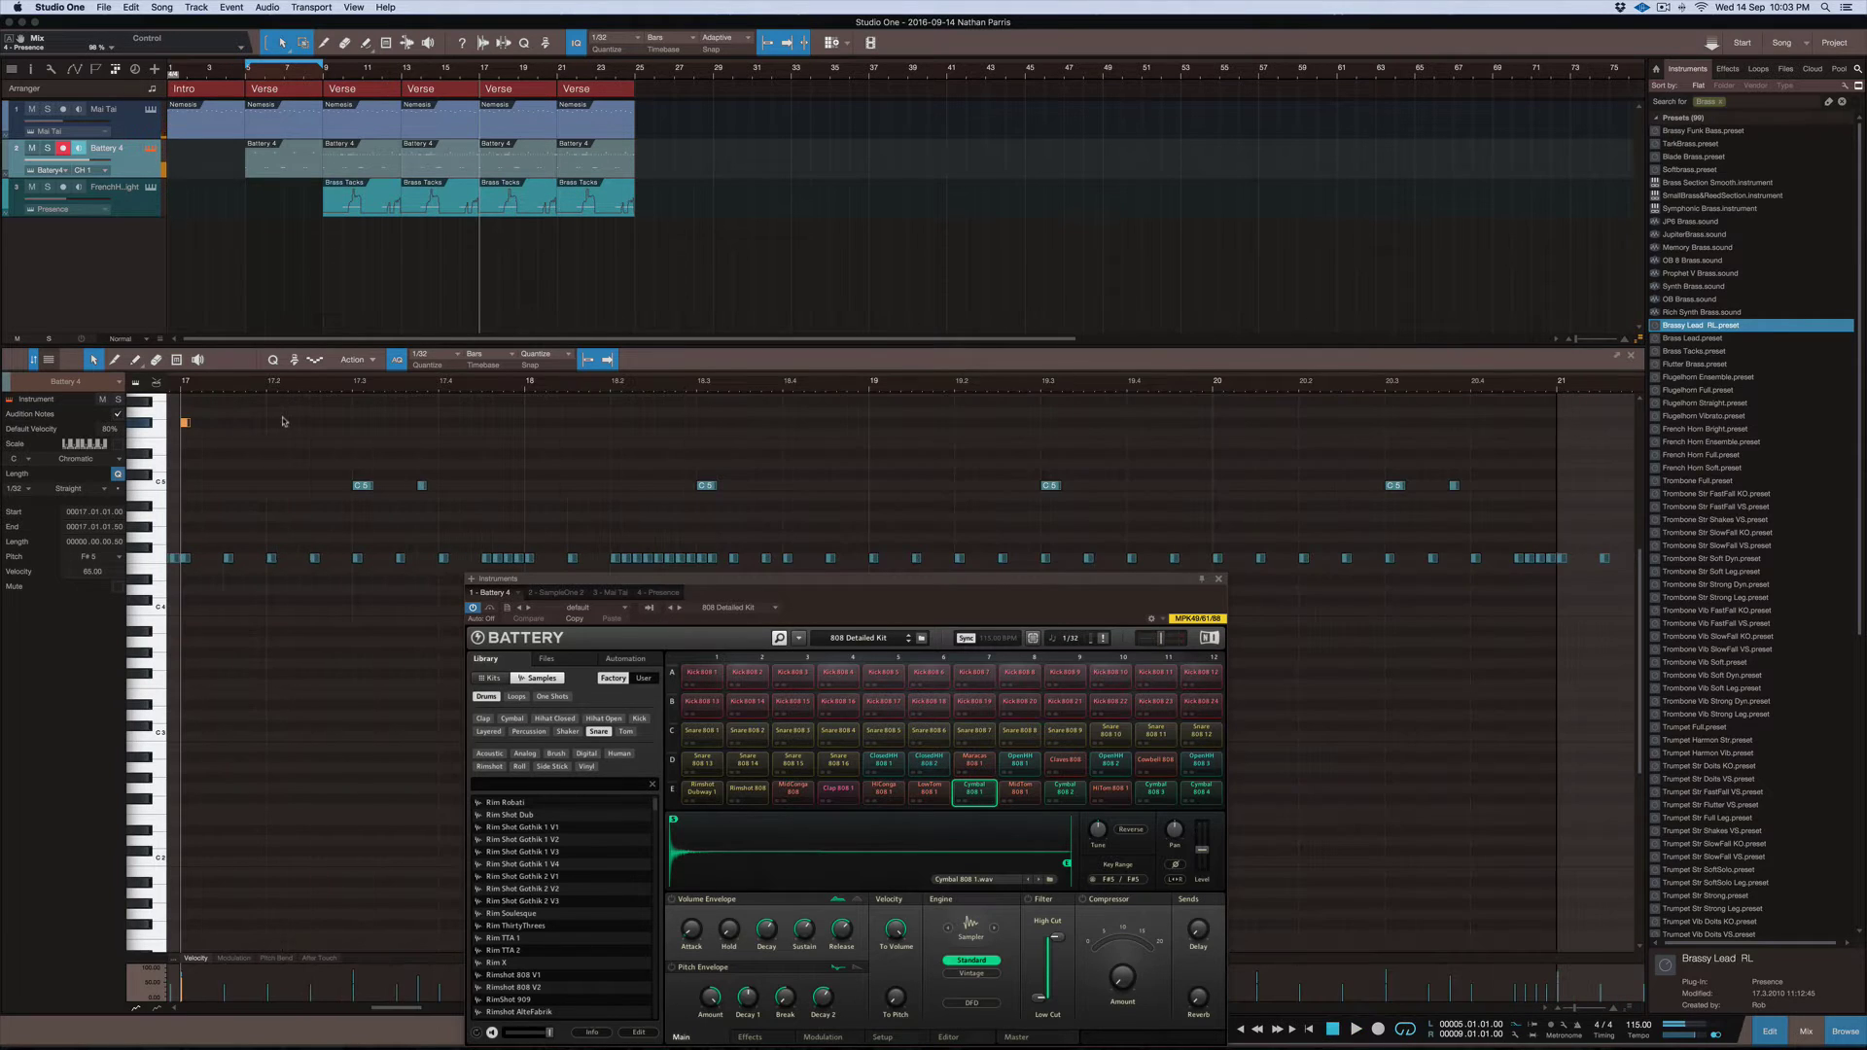
Try to add a matching short F# 5 cymbal note at 21.01.01
scroll(1069, 459, down, 3)
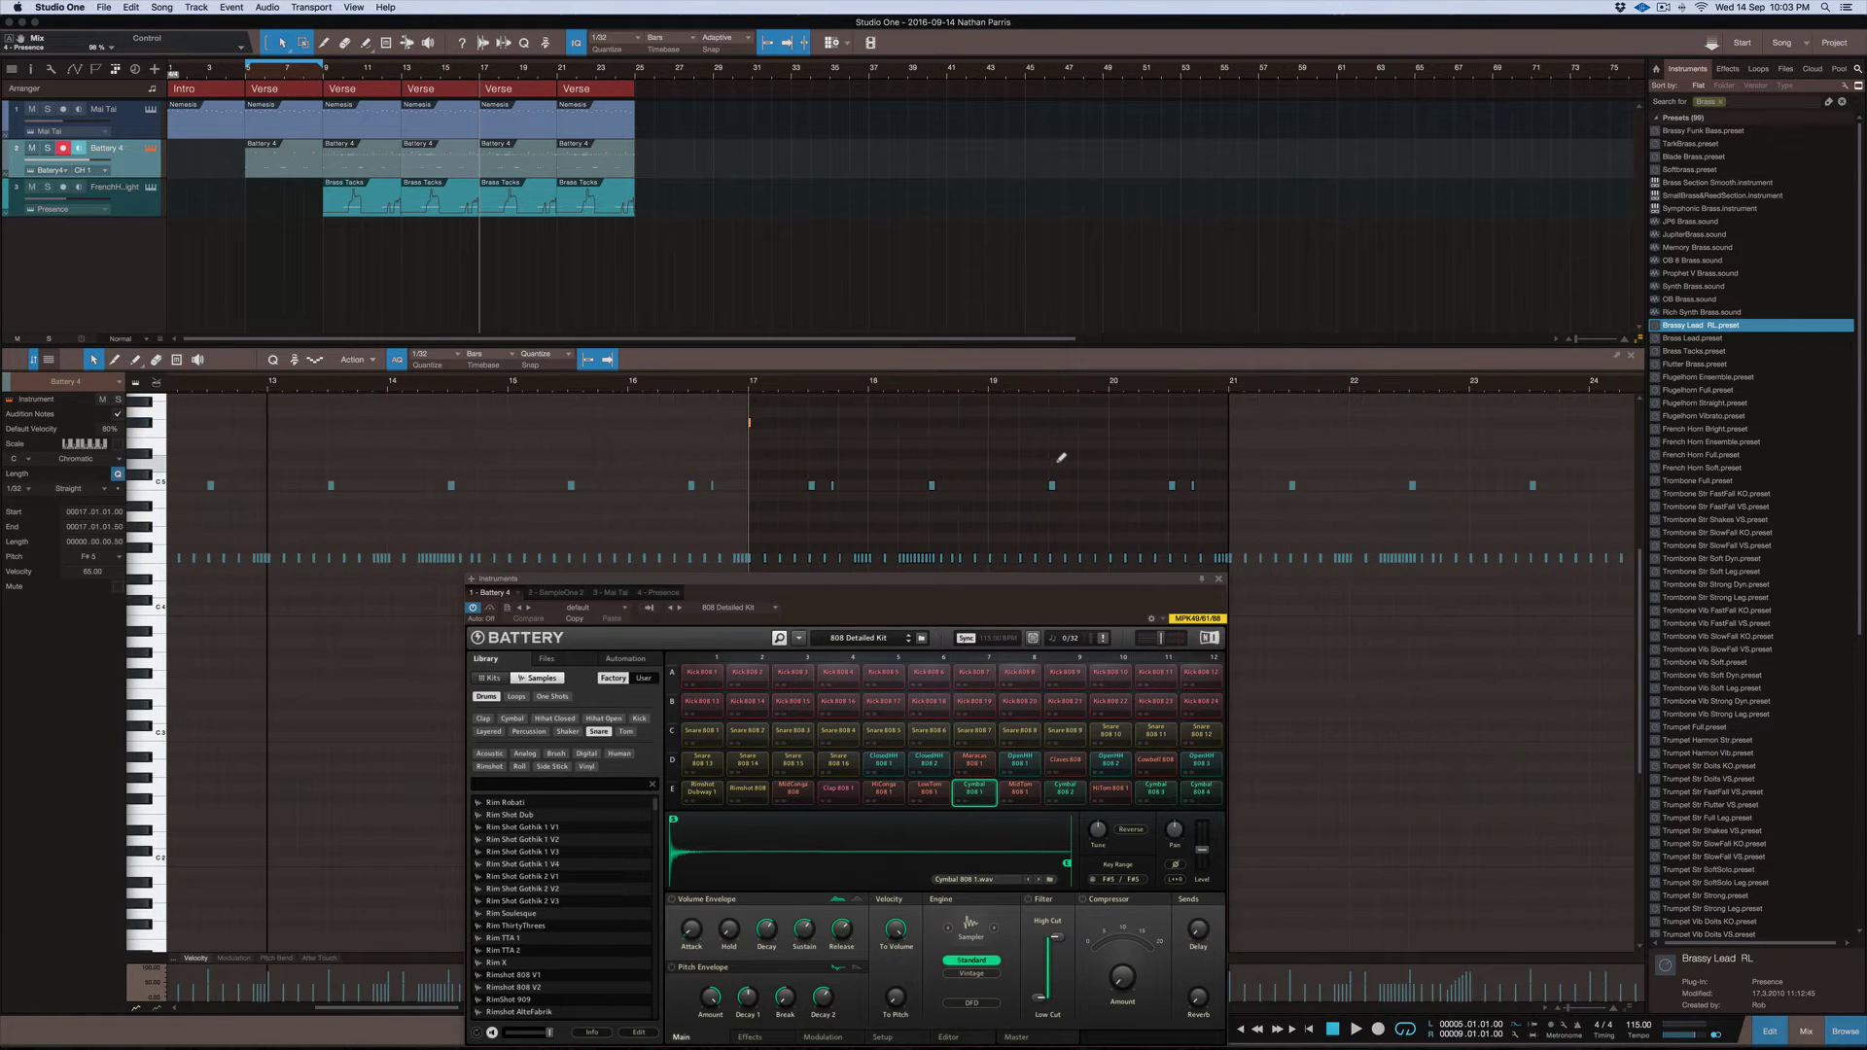
click(1233, 425)
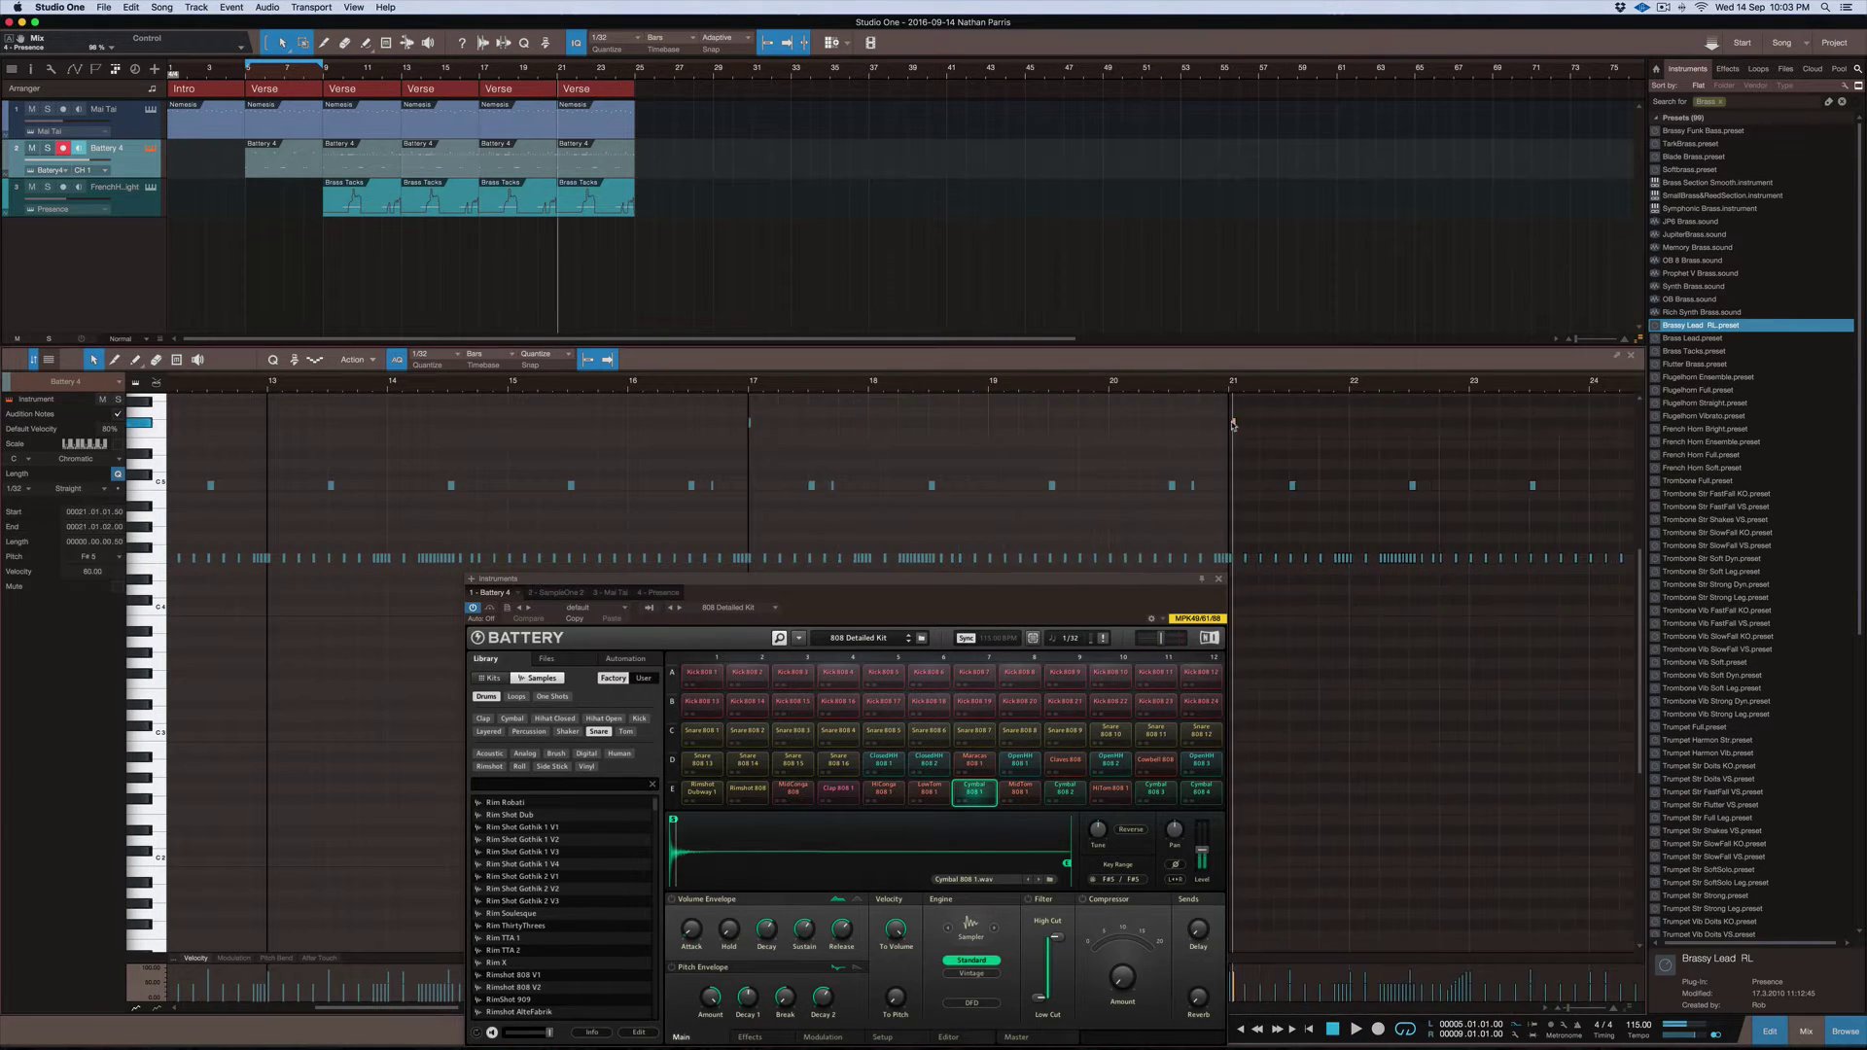
click(1233, 425)
click(1233, 425)
scroll(1231, 425, up, 3)
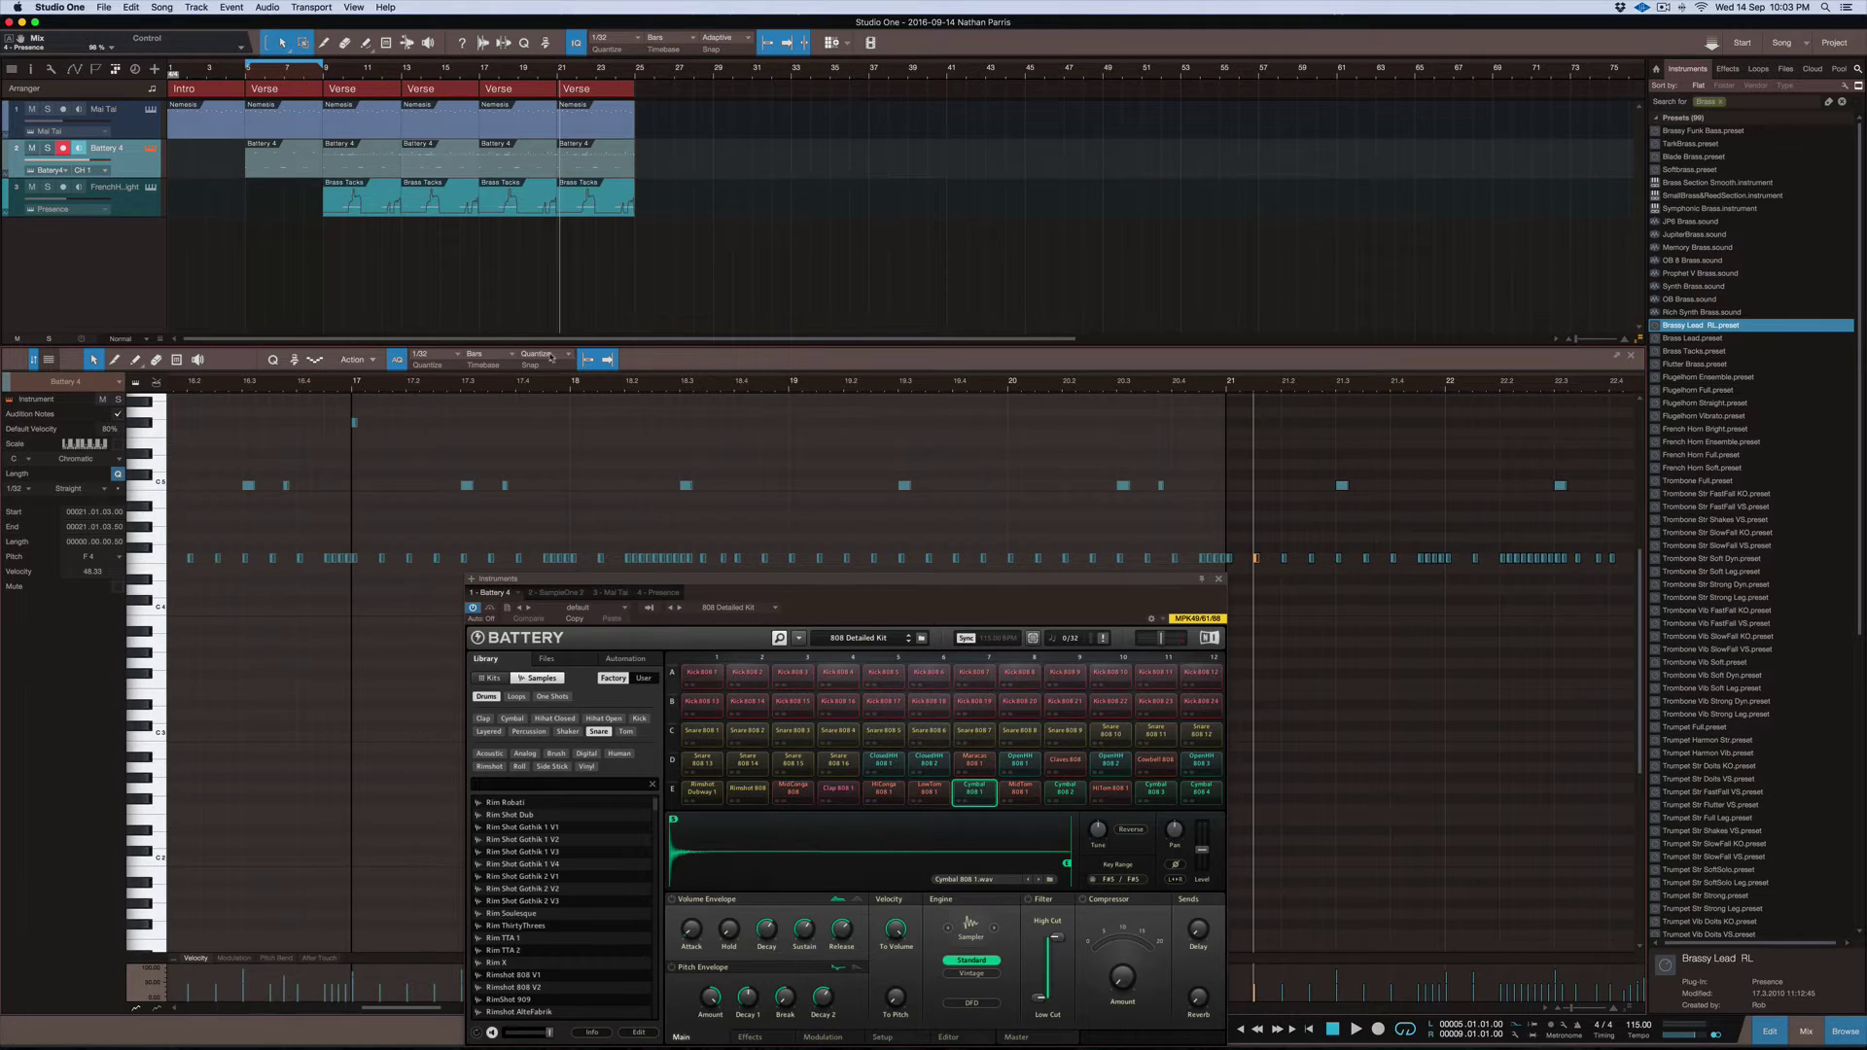
Set the note editor's quantize value to 1/16 and place an F# 5 cymbal note at 21.01.01
click(441, 356)
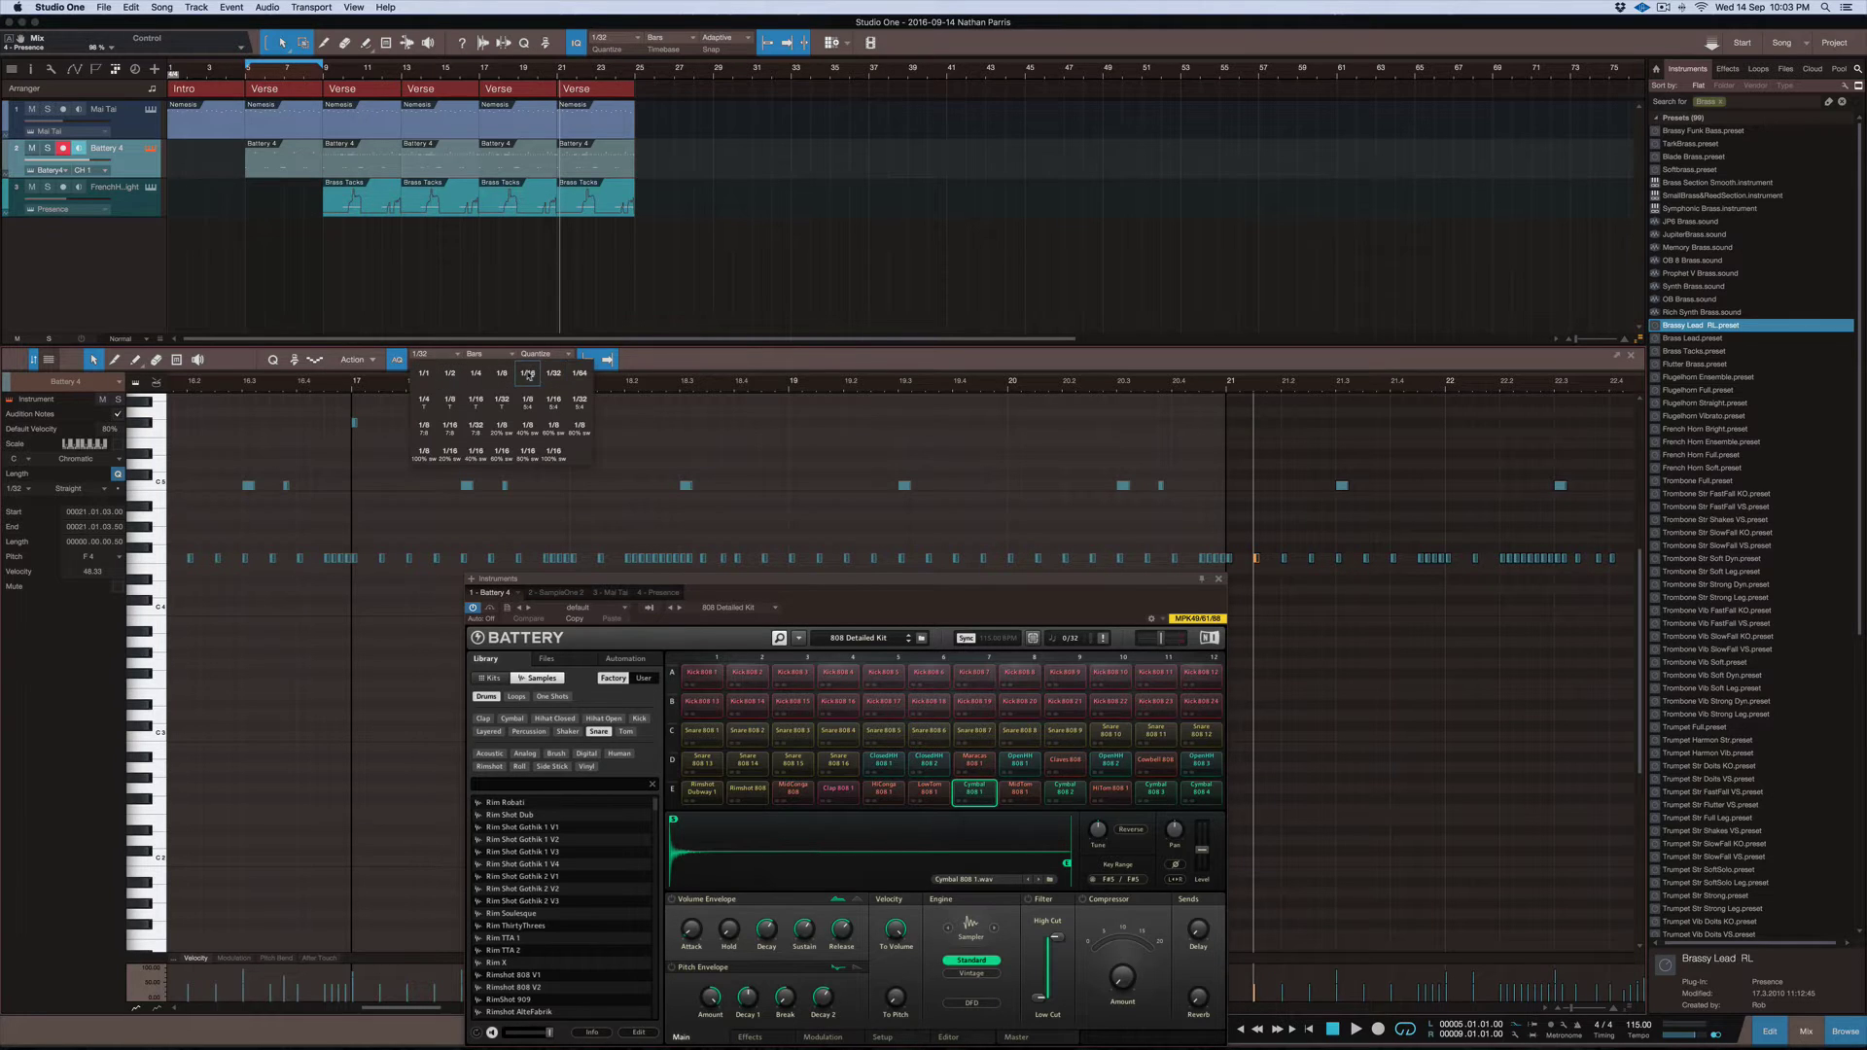
click(1231, 413)
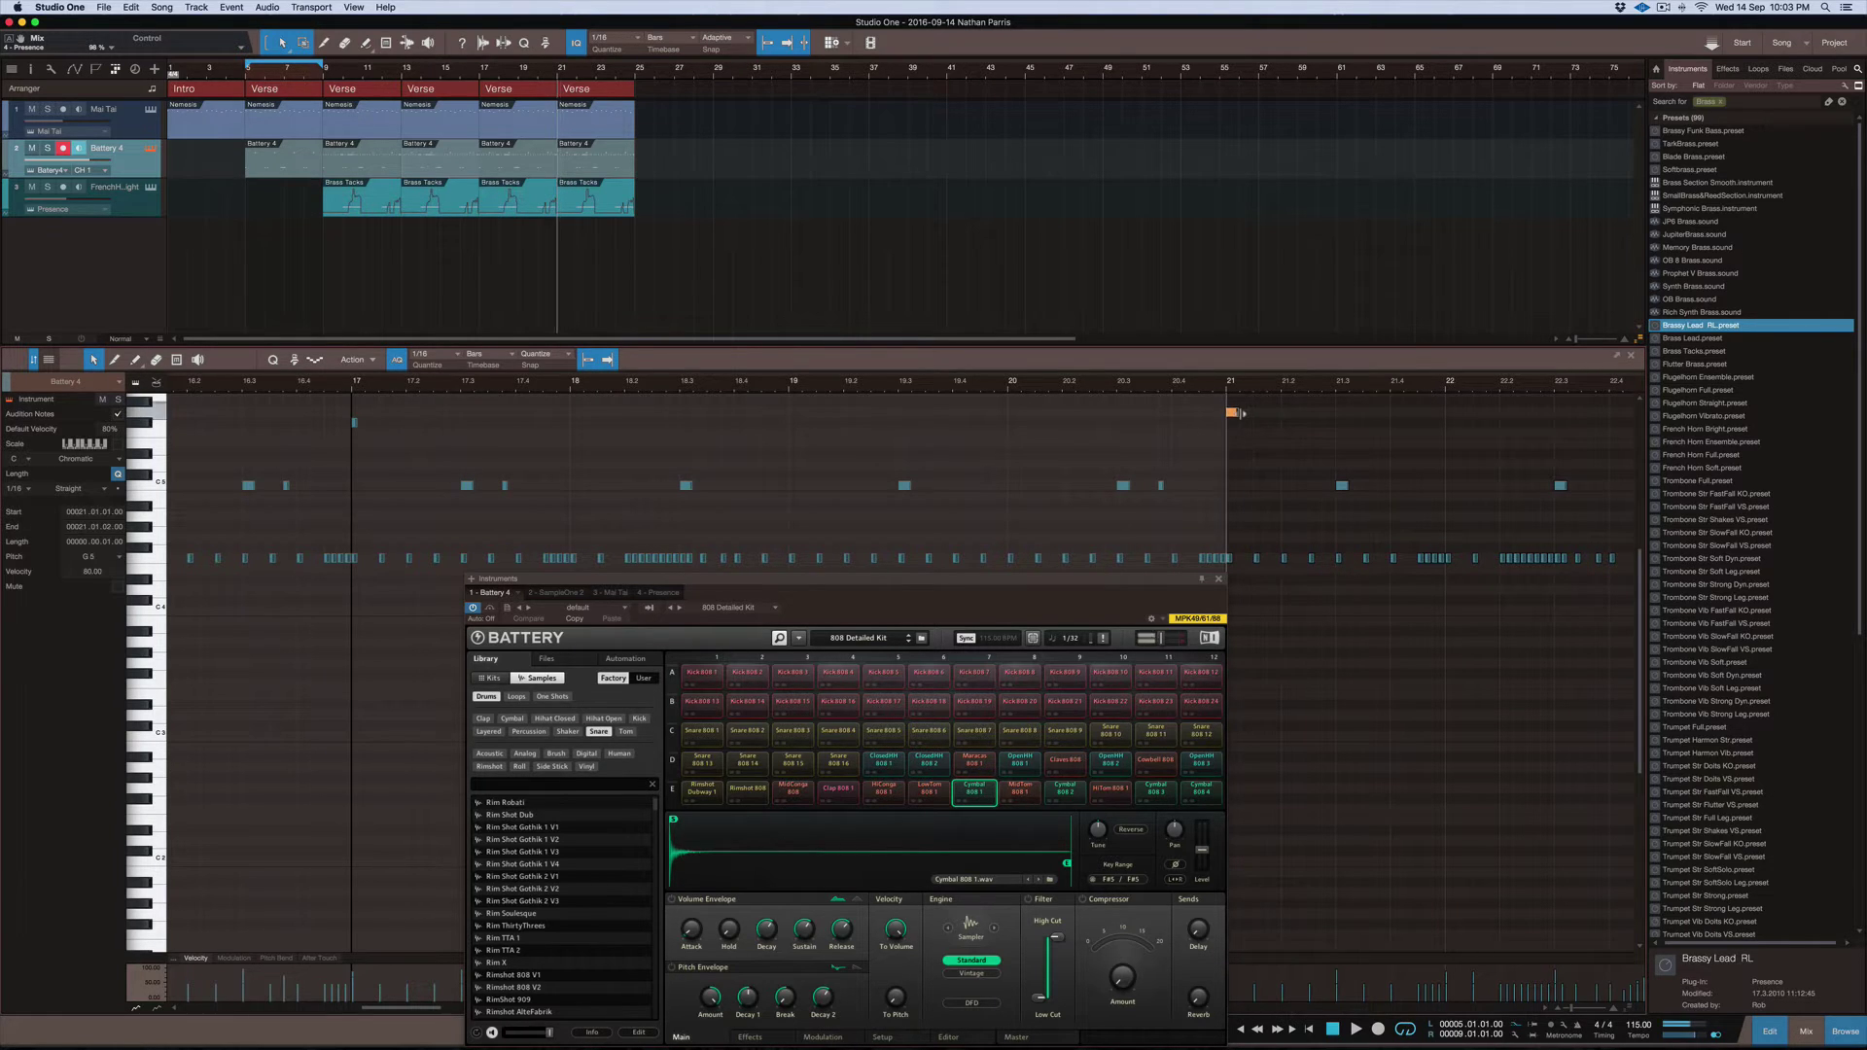
drag(1231, 414, 1229, 424)
Replace the cymbal note at 17.01.01 with a 1/16-long F# 5 note and play the part
click(353, 425)
click(352, 426)
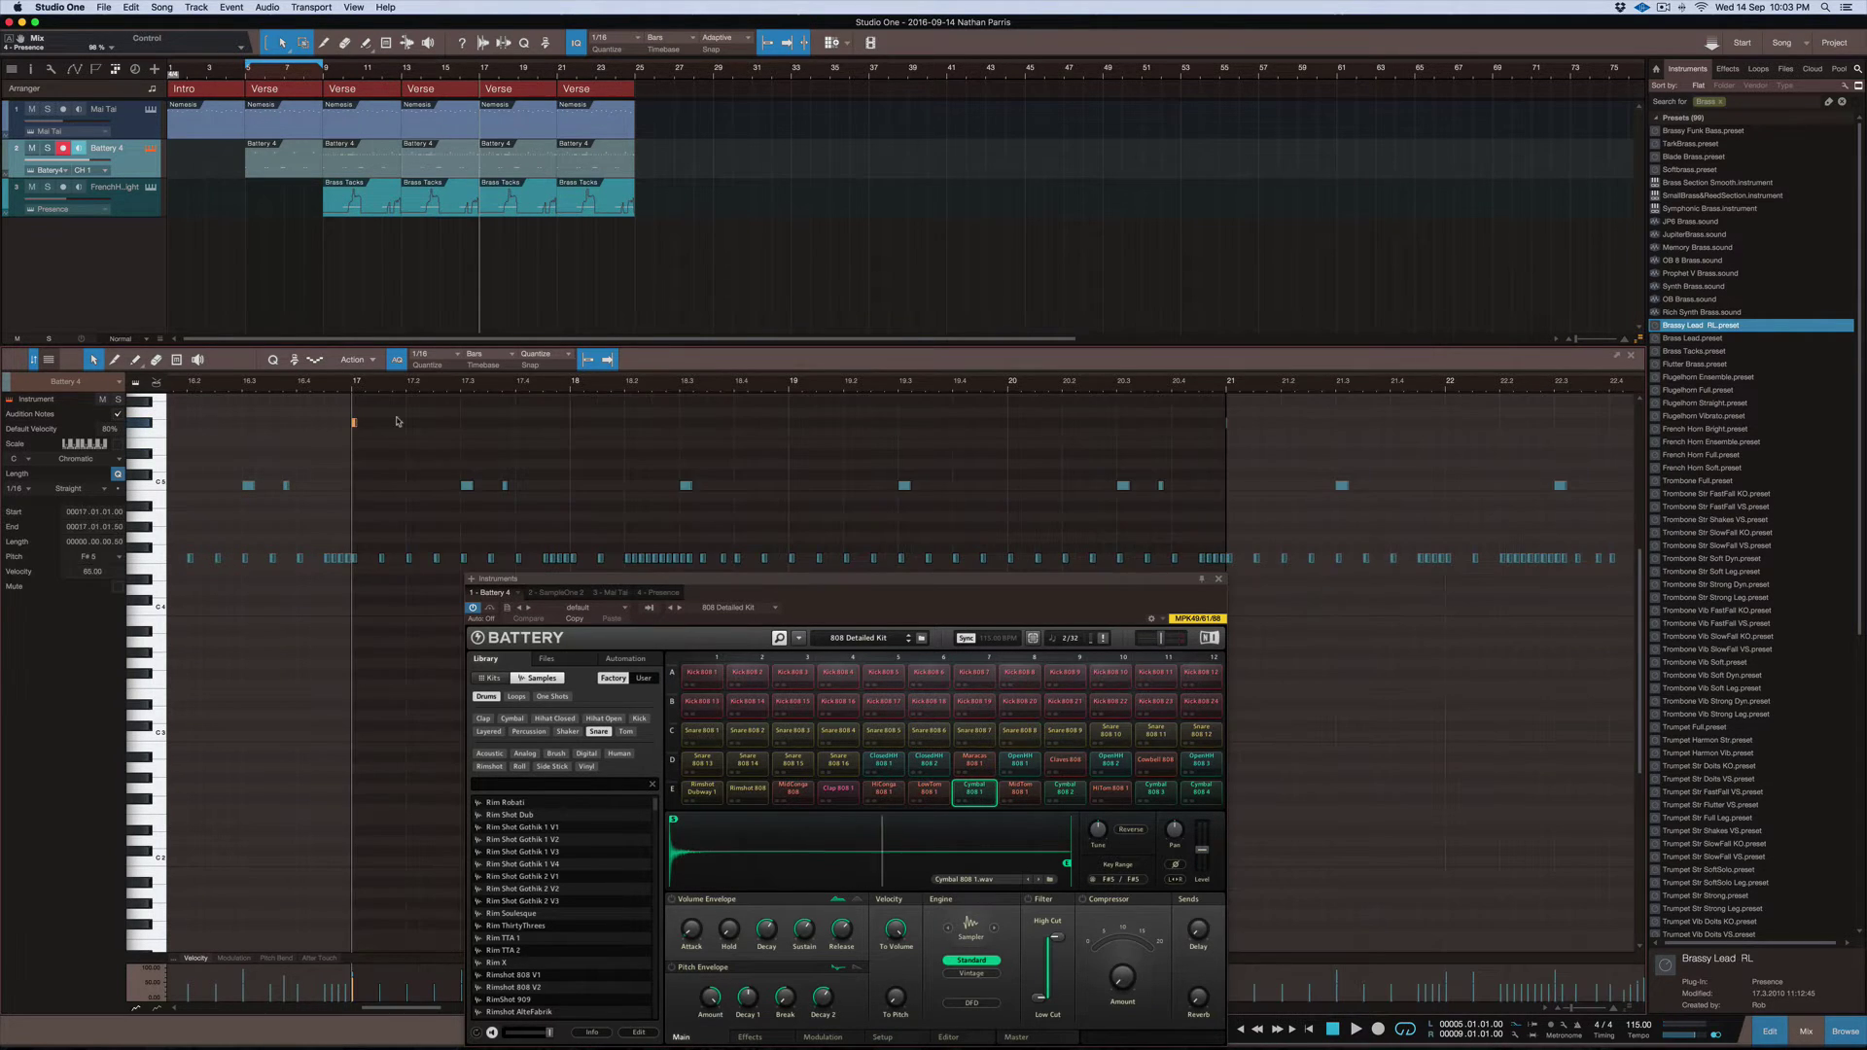
key(Delete)
click(356, 423)
key(space)
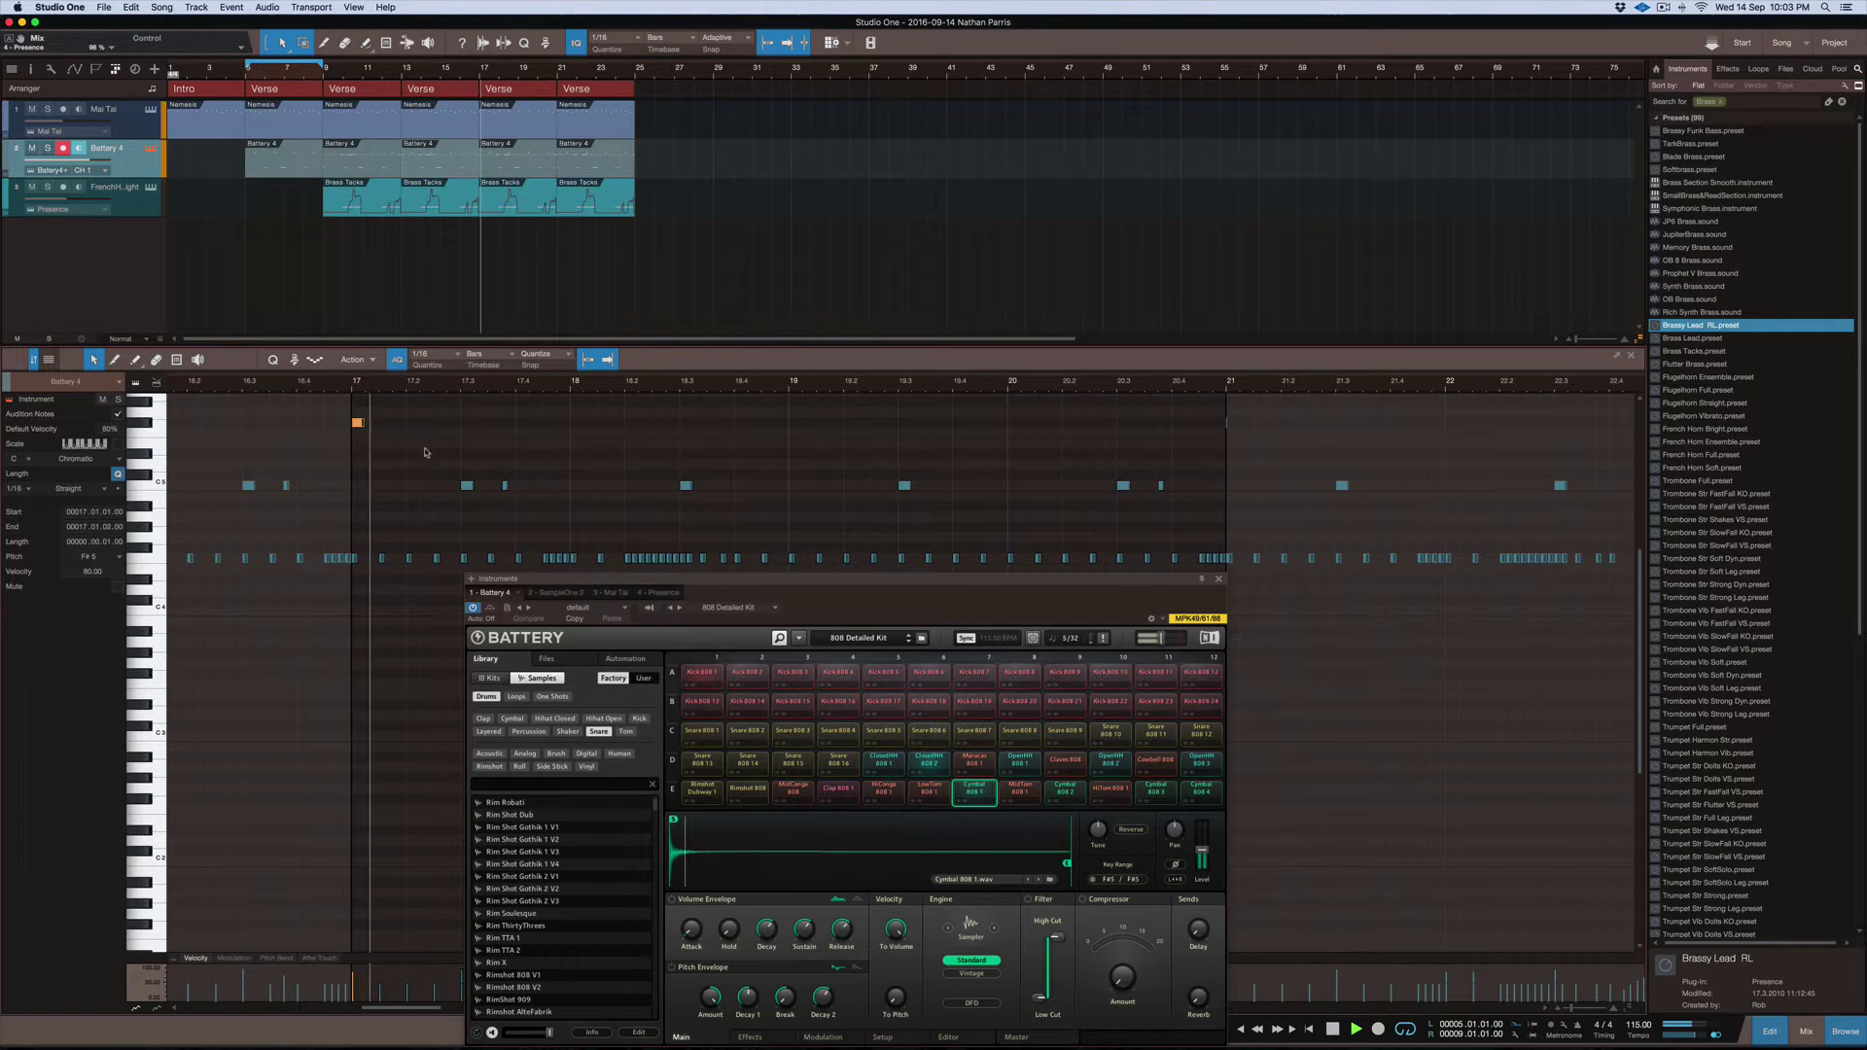
Re-enter the F# 5 cymbal note at 21.01.01 with a 1/16 length
scroll(1256, 425, right, 2)
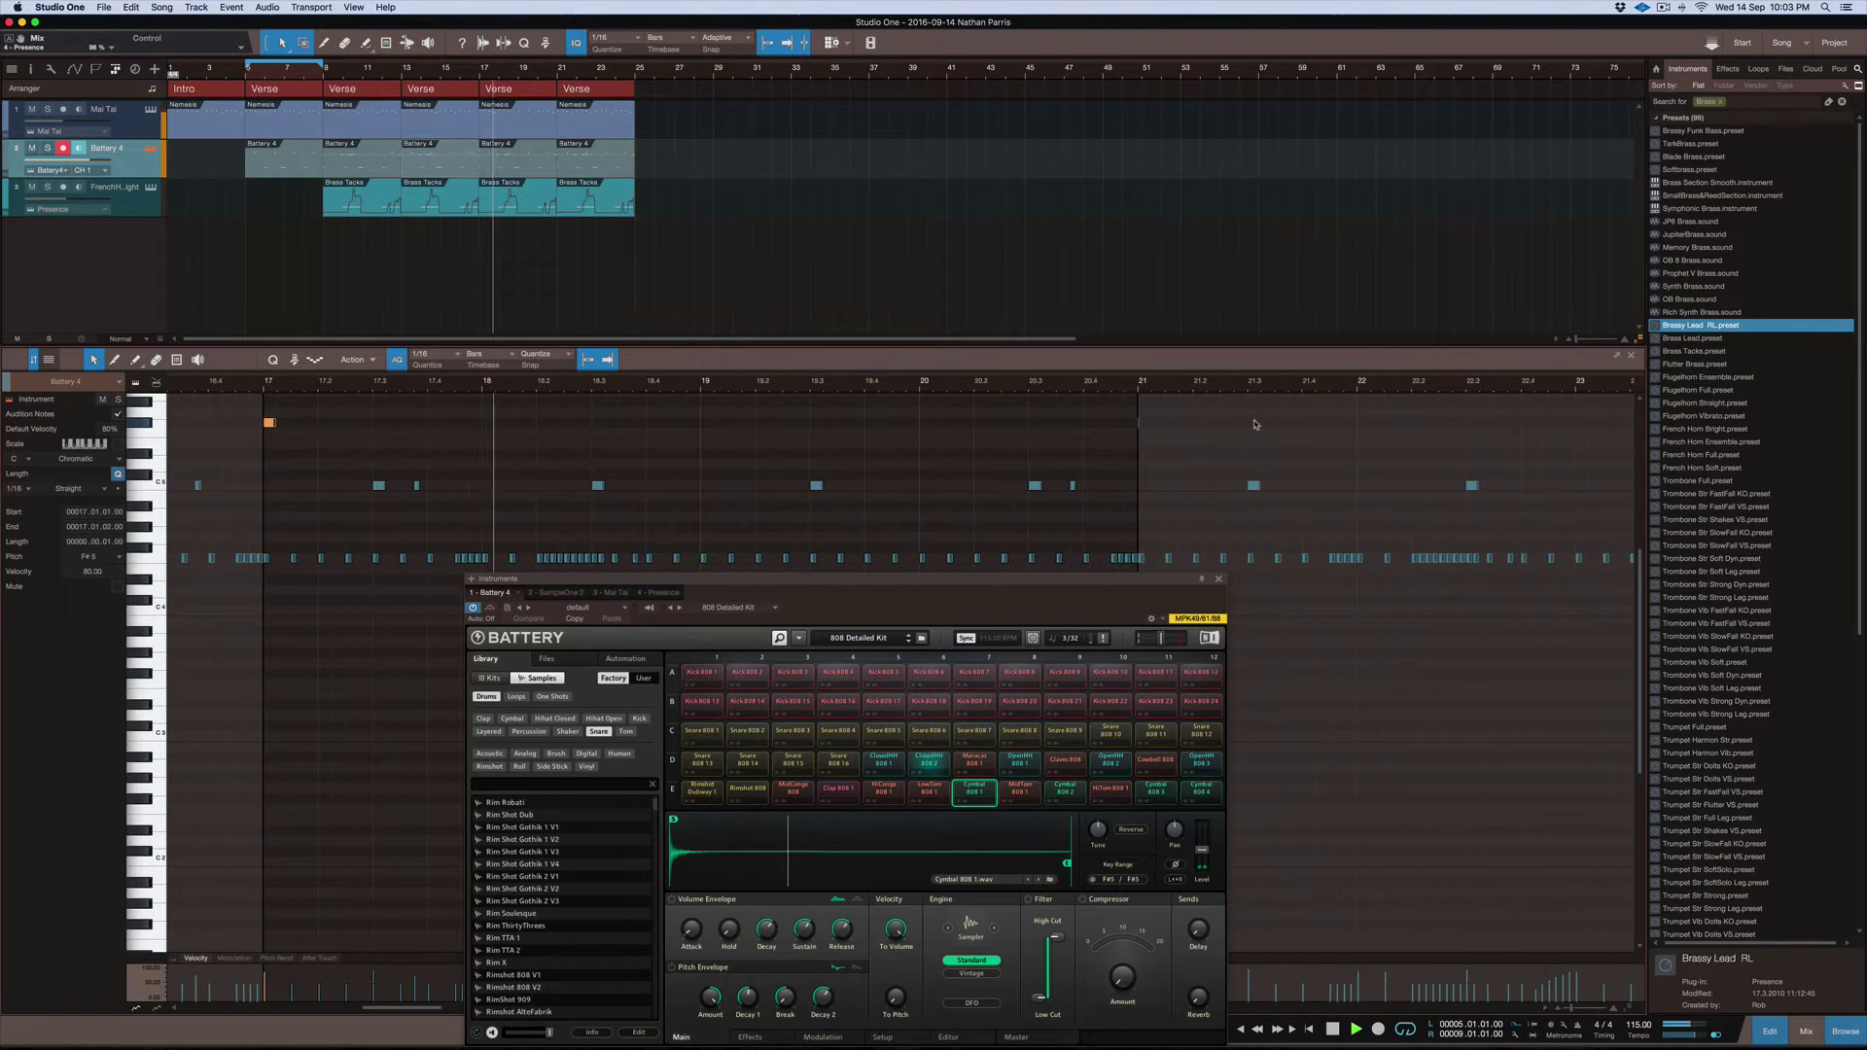
click(1150, 425)
click(1144, 424)
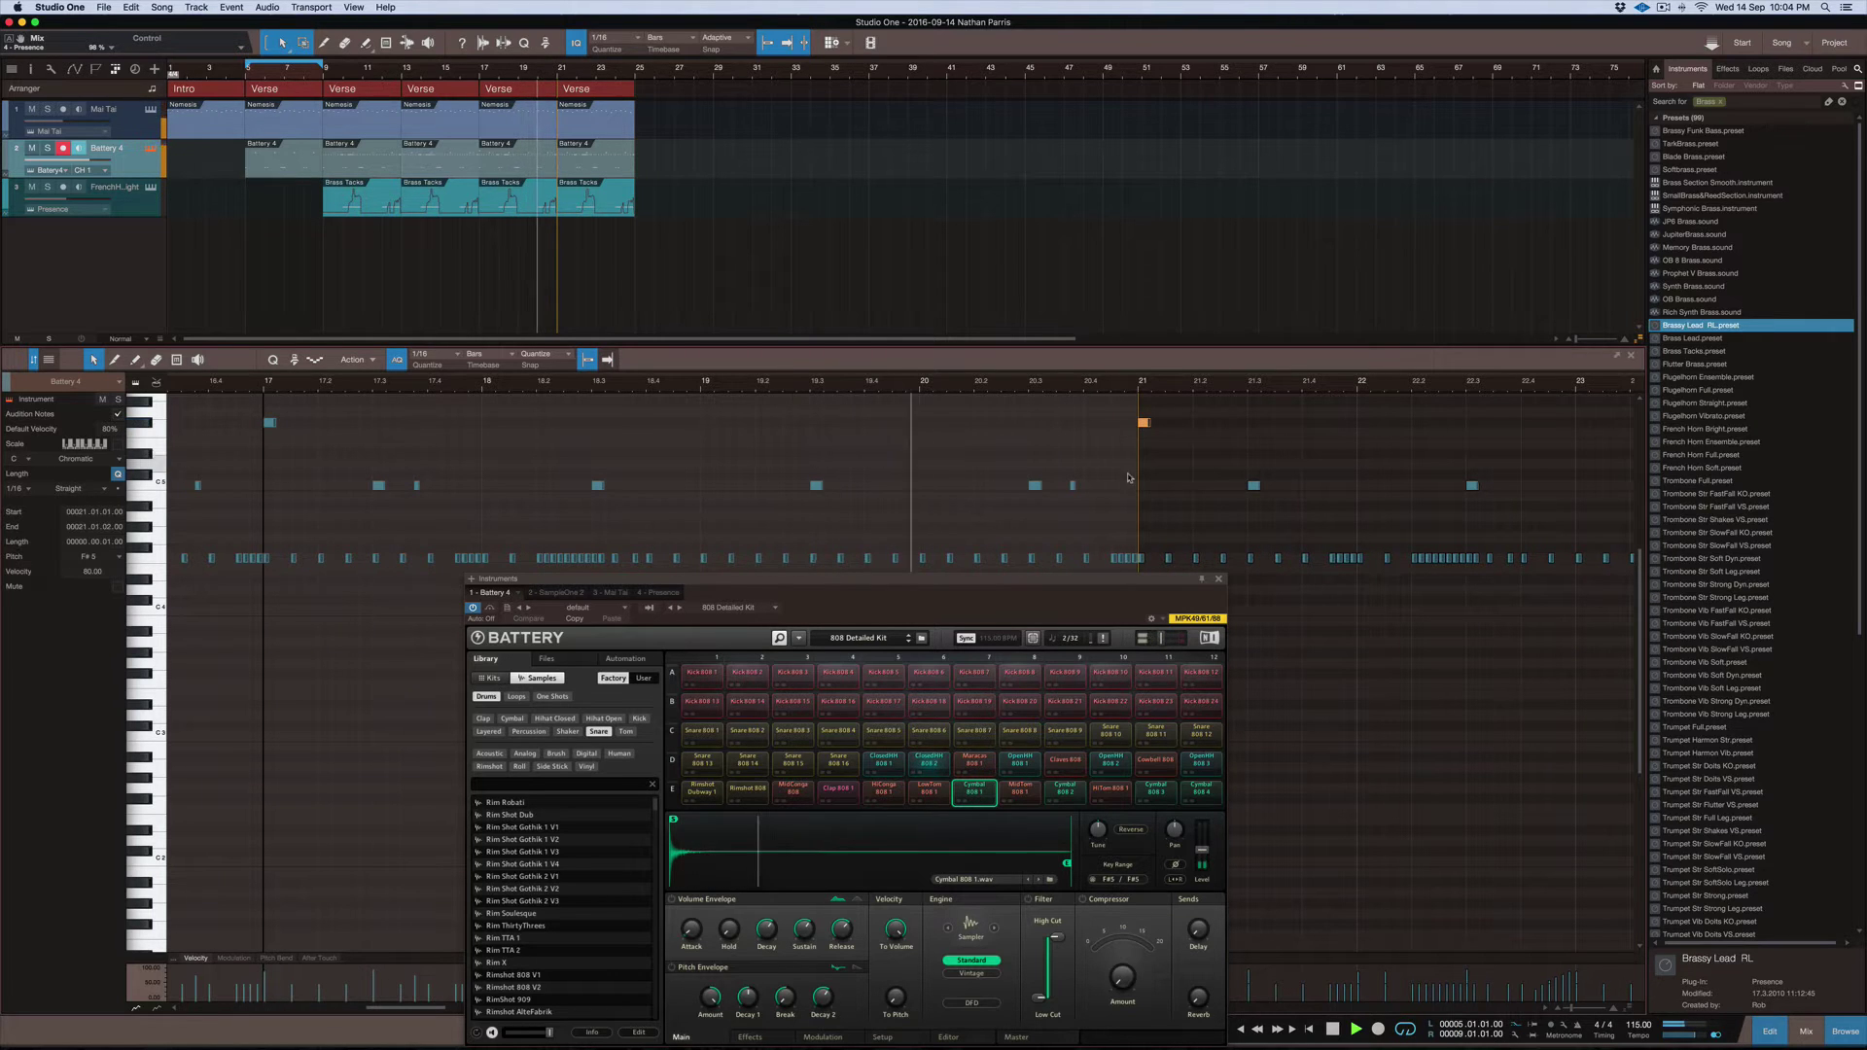
Lower the velocity of the cymbal note at 21.01.01, moving the Battery window out of the way
drag(1182, 576, 854, 429)
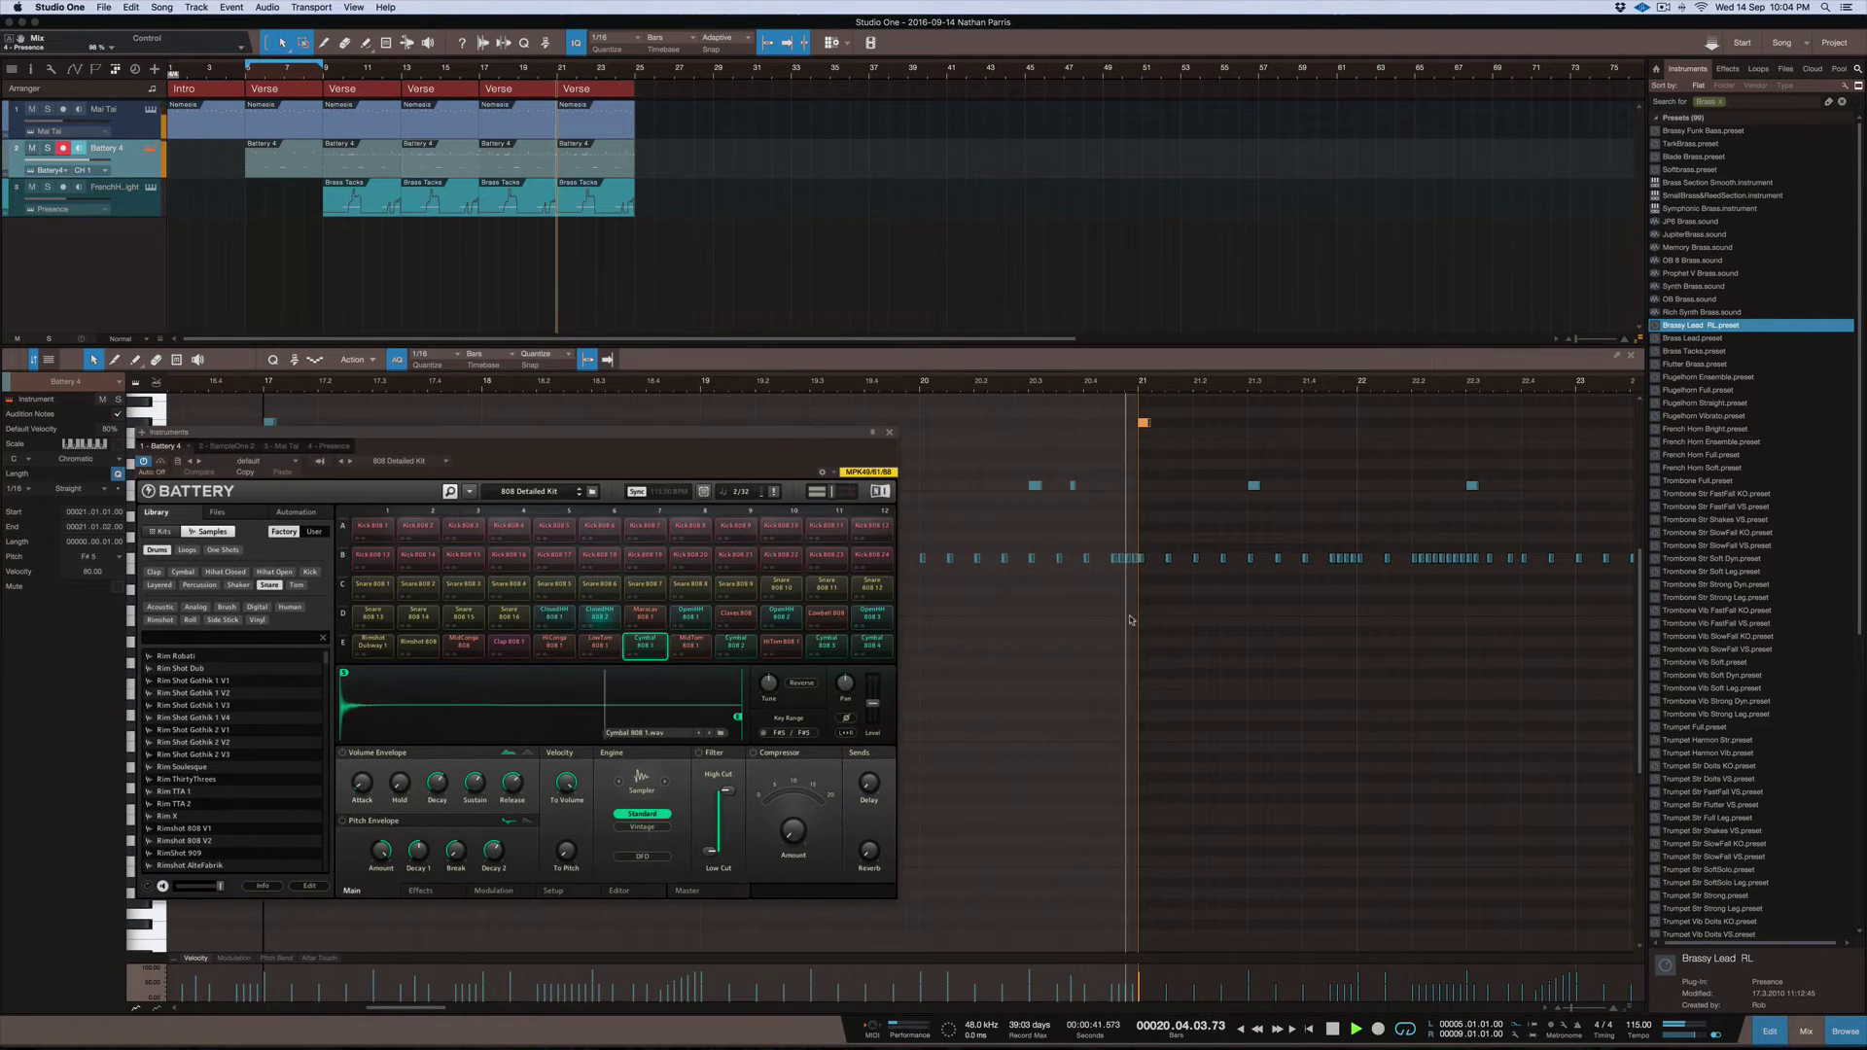
click(1138, 977)
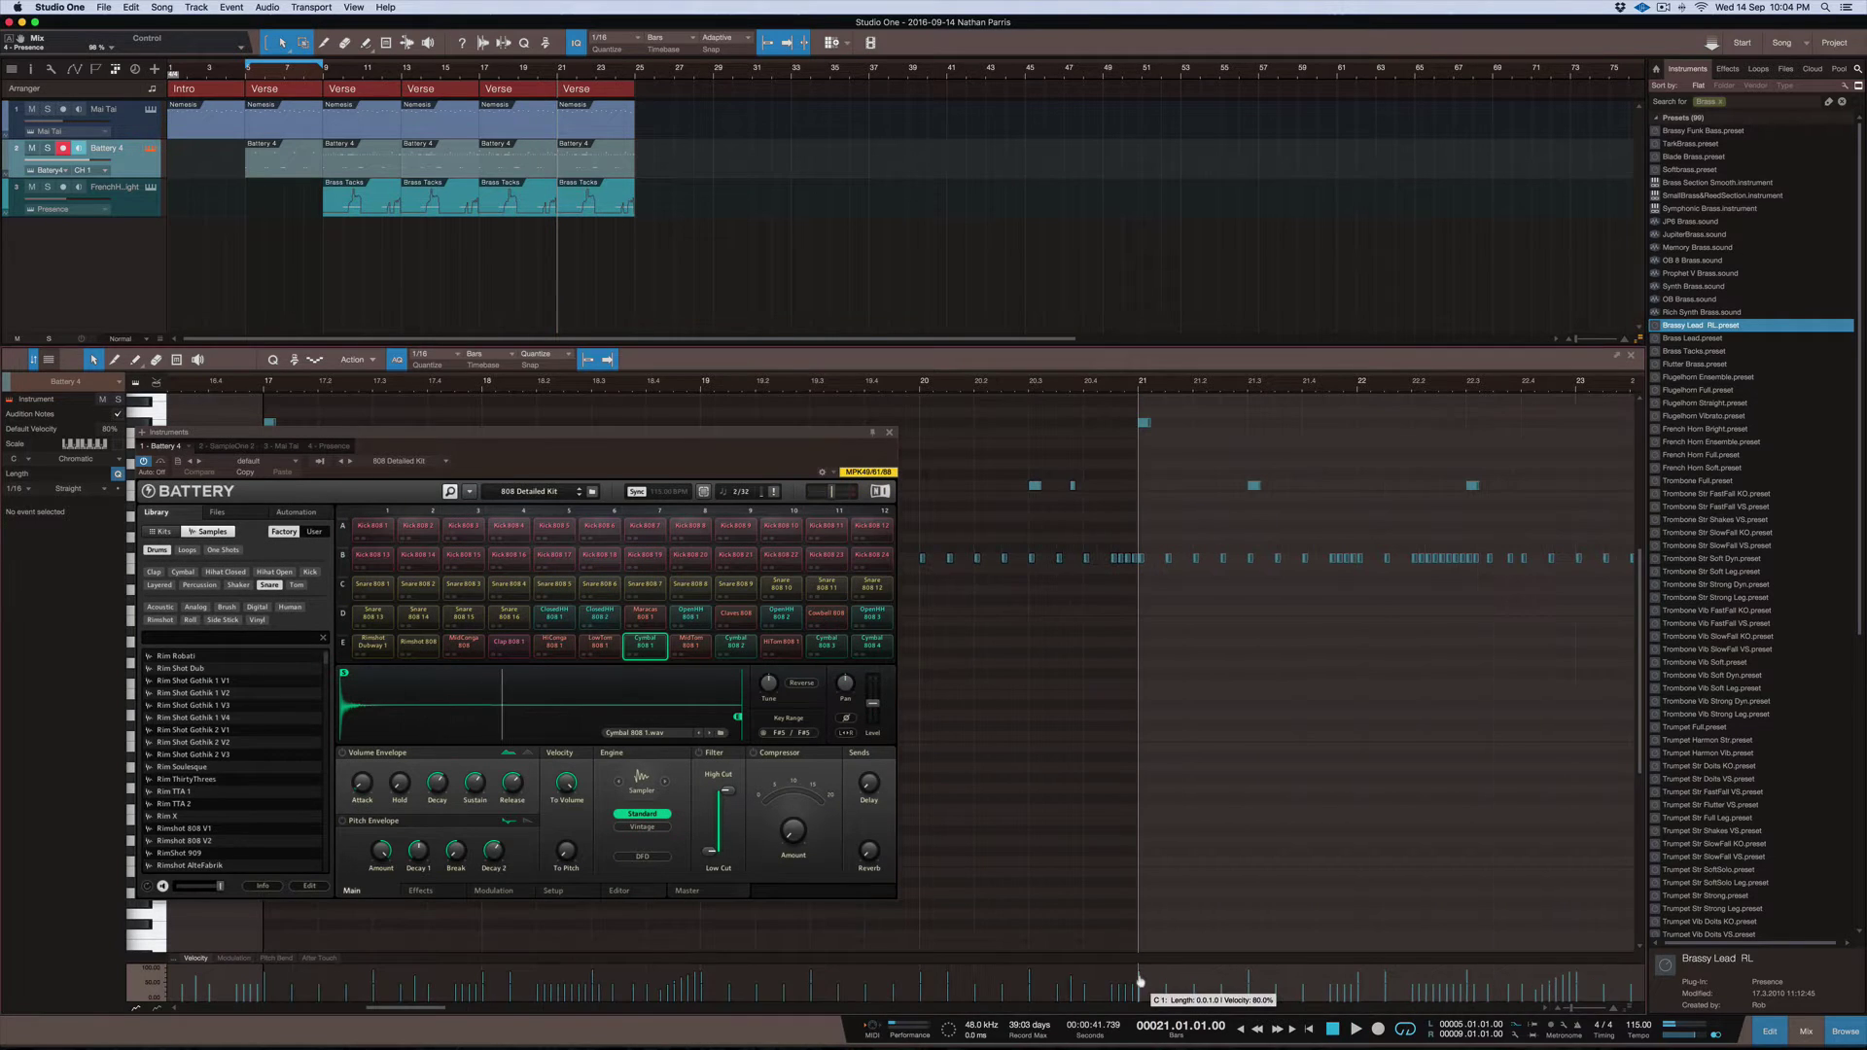
drag(1141, 980, 1140, 985)
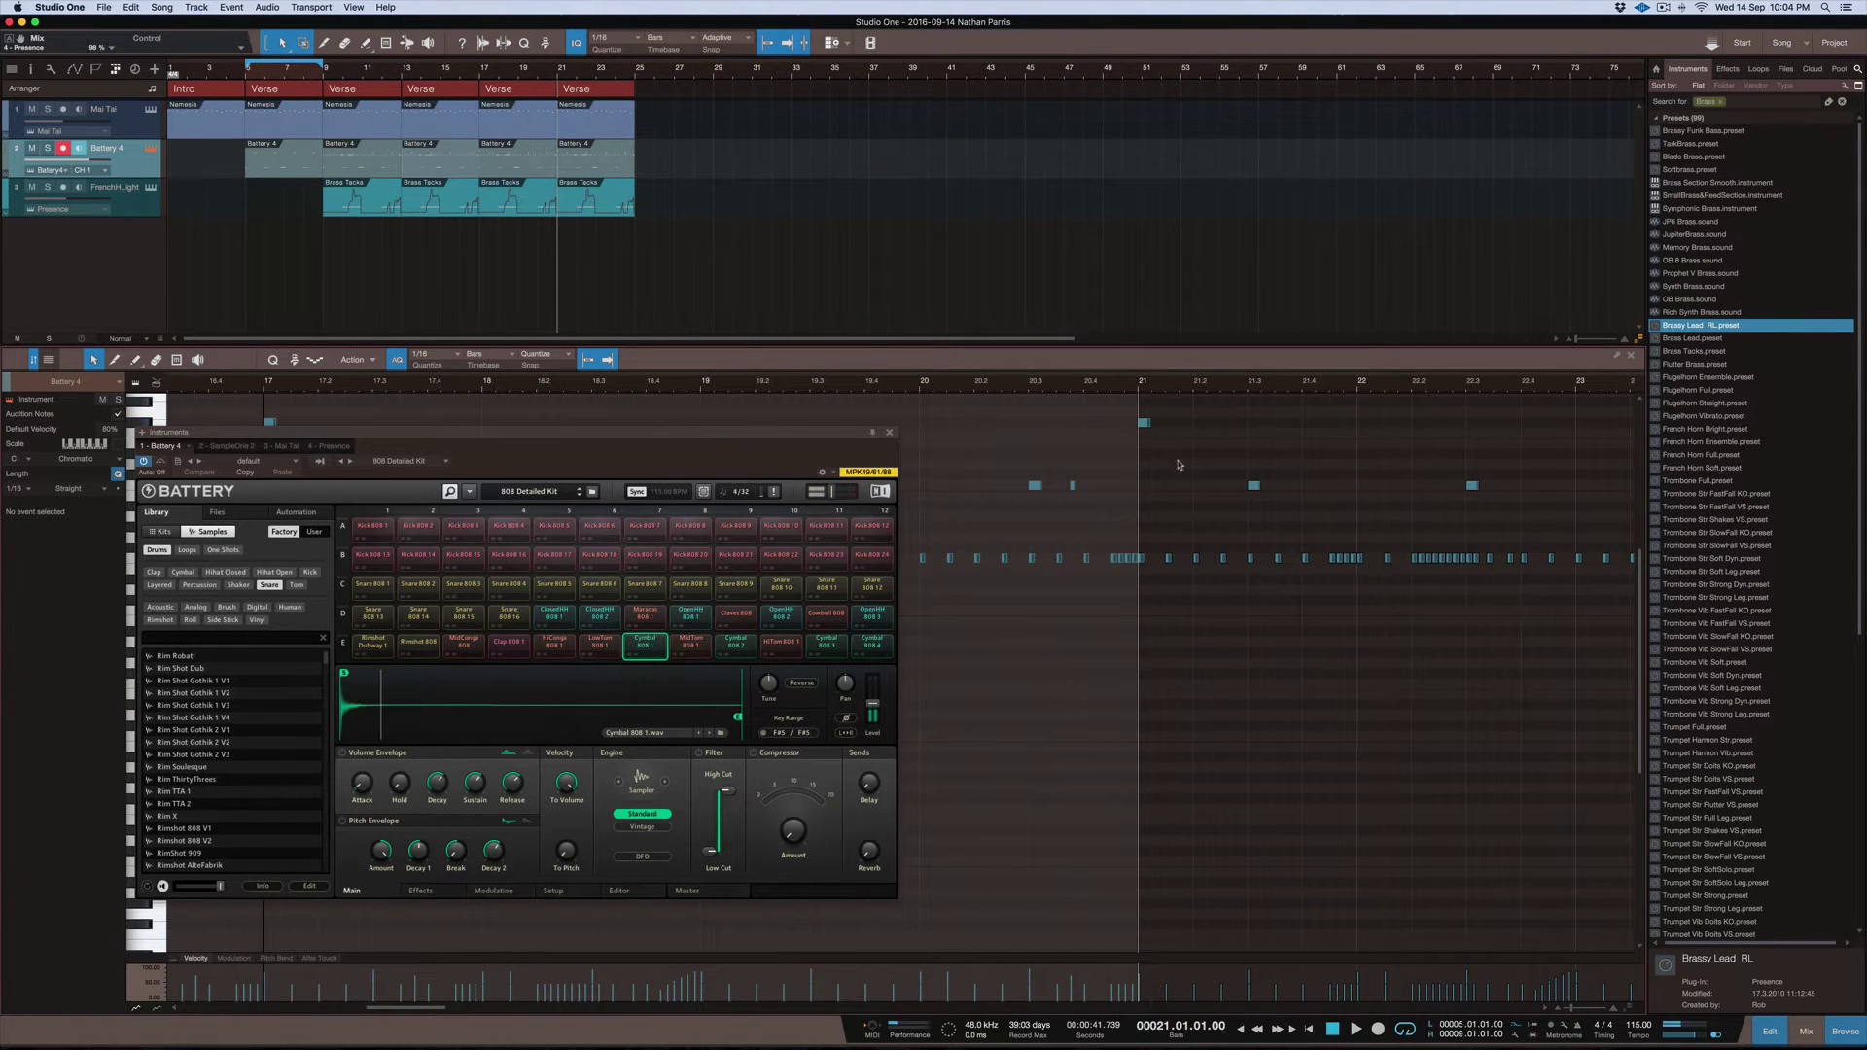
click(1143, 424)
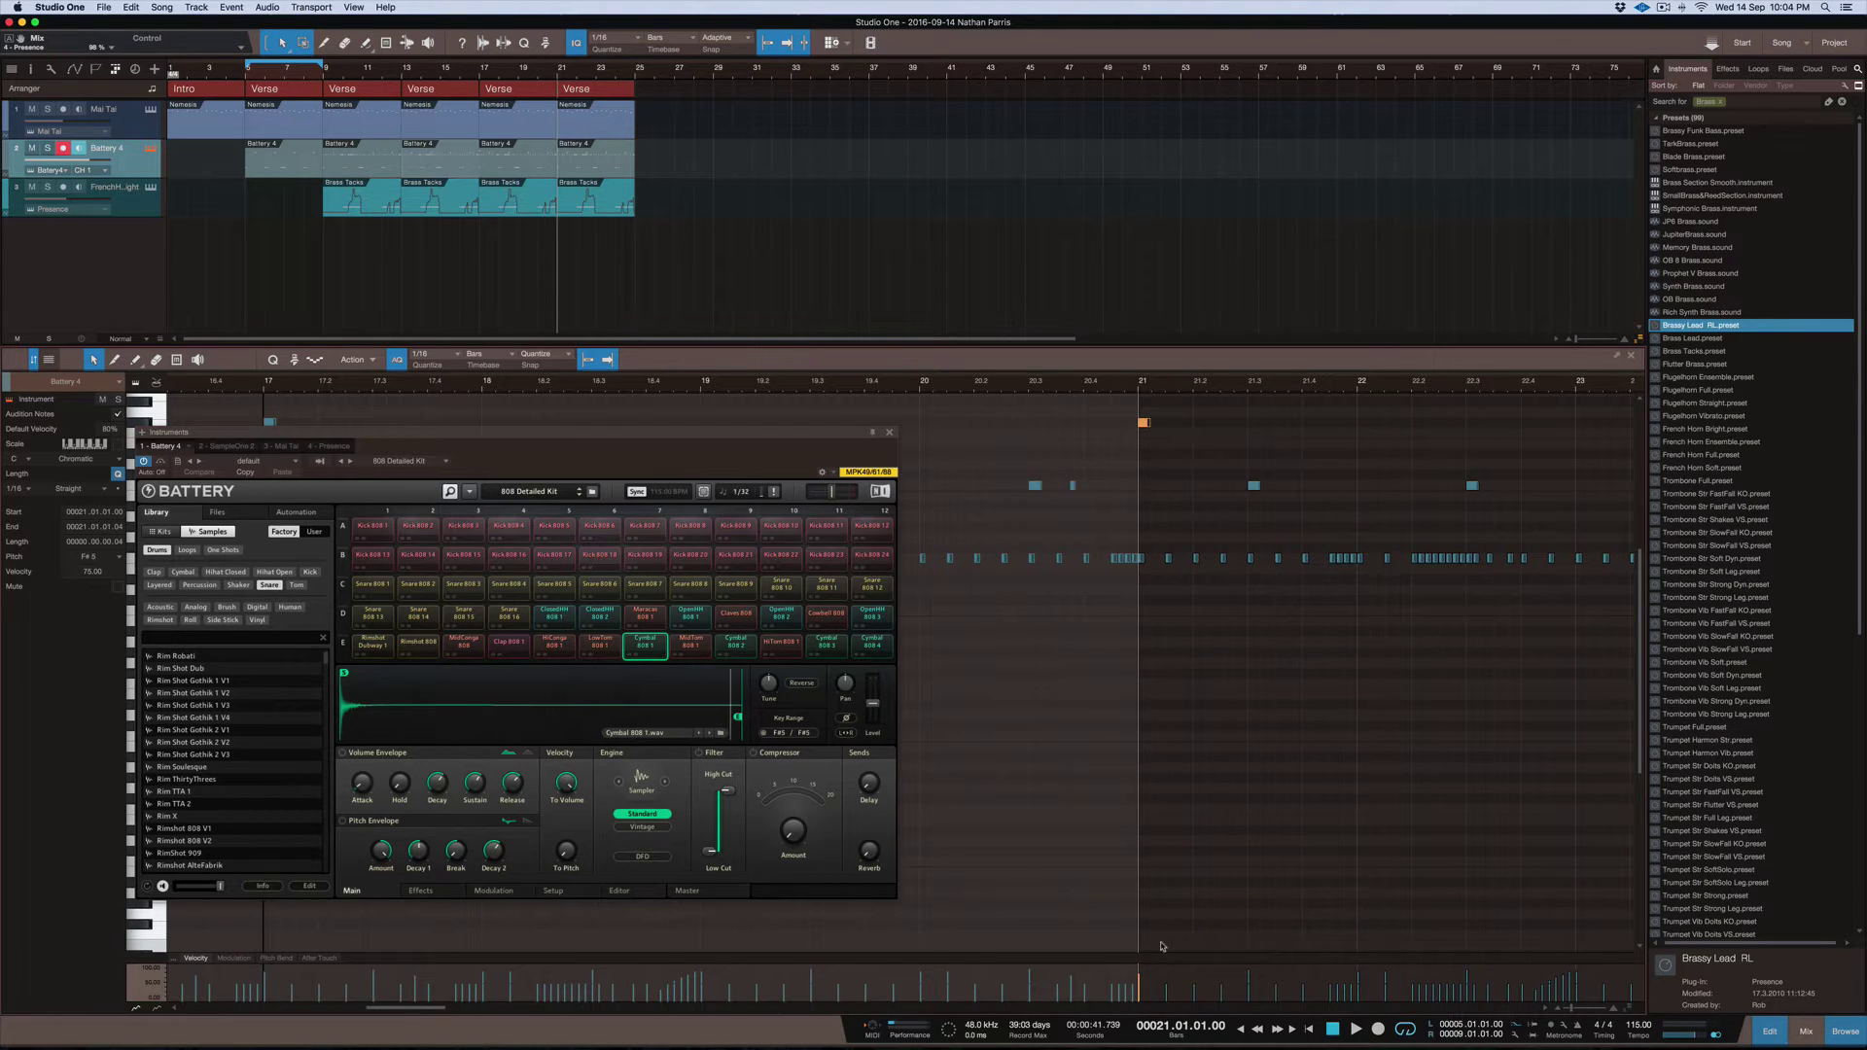
drag(1139, 982, 1140, 984)
Lower the velocity of the cymbal note at 17.01.01 and play the part from there
drag(639, 453, 1345, 518)
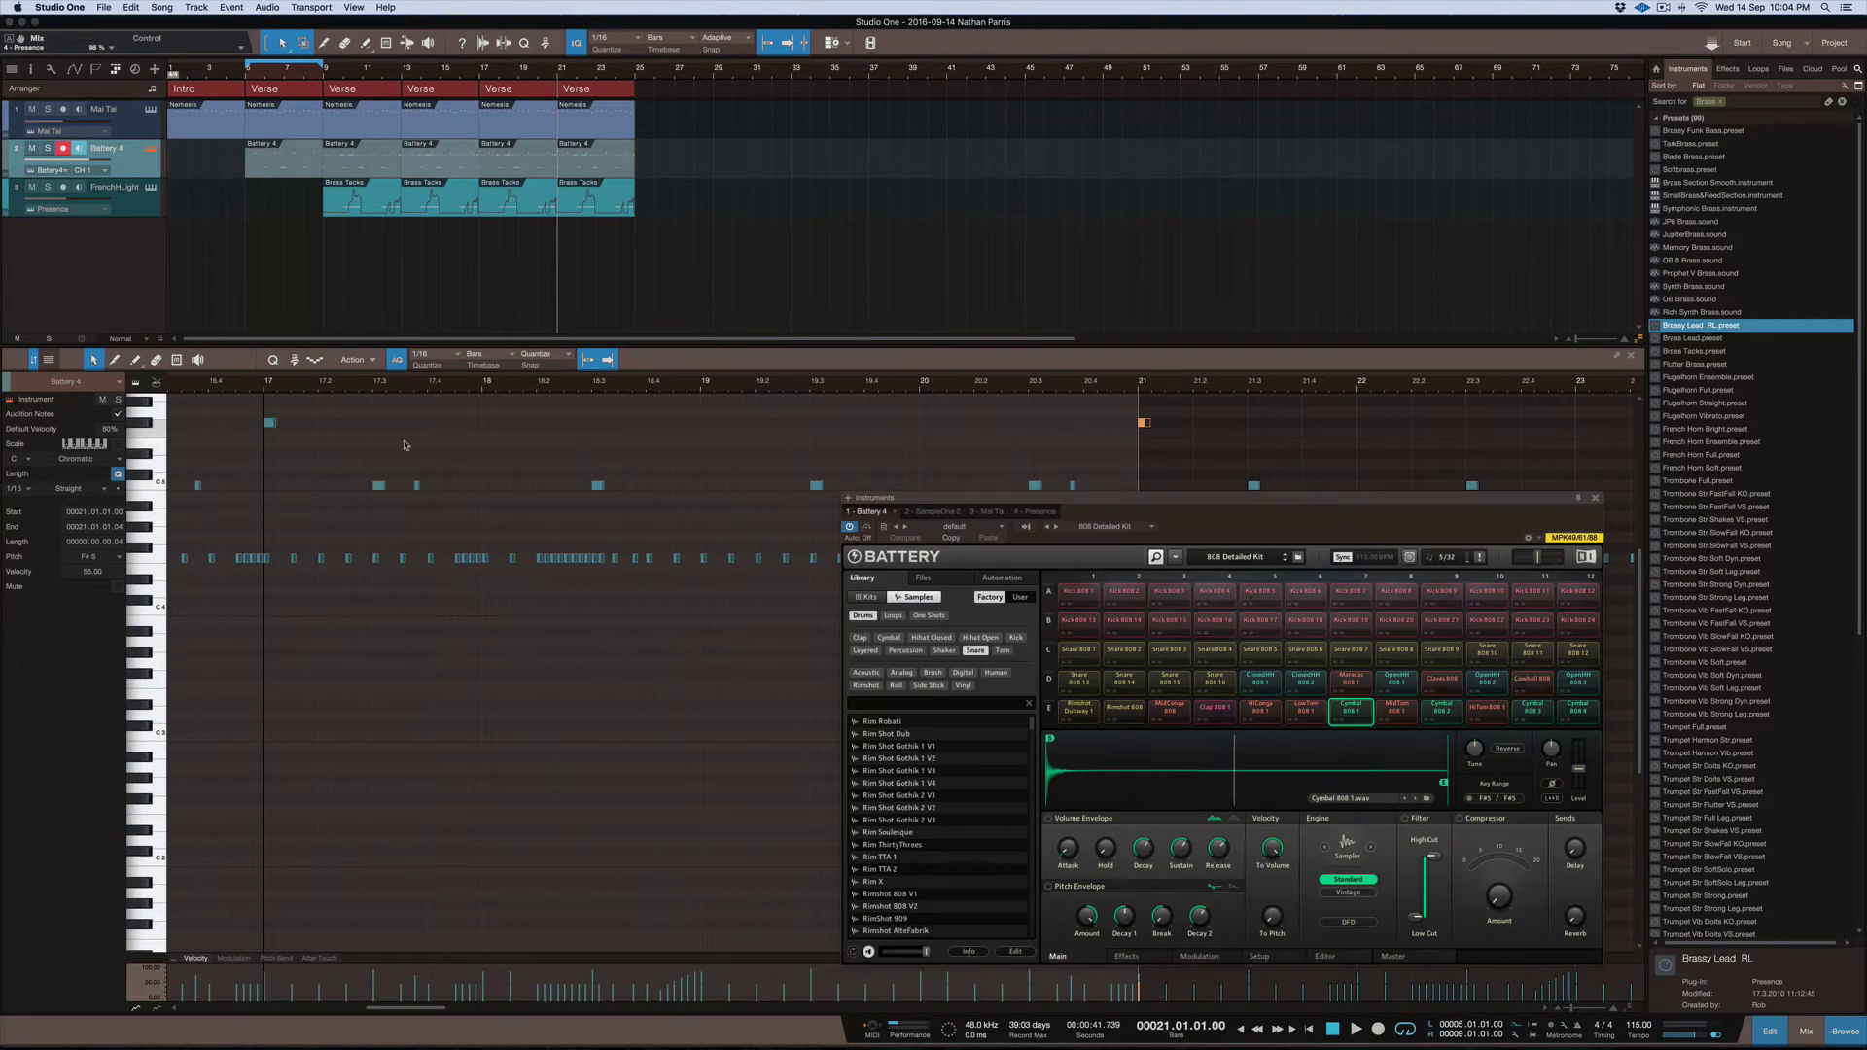
click(290, 439)
click(270, 422)
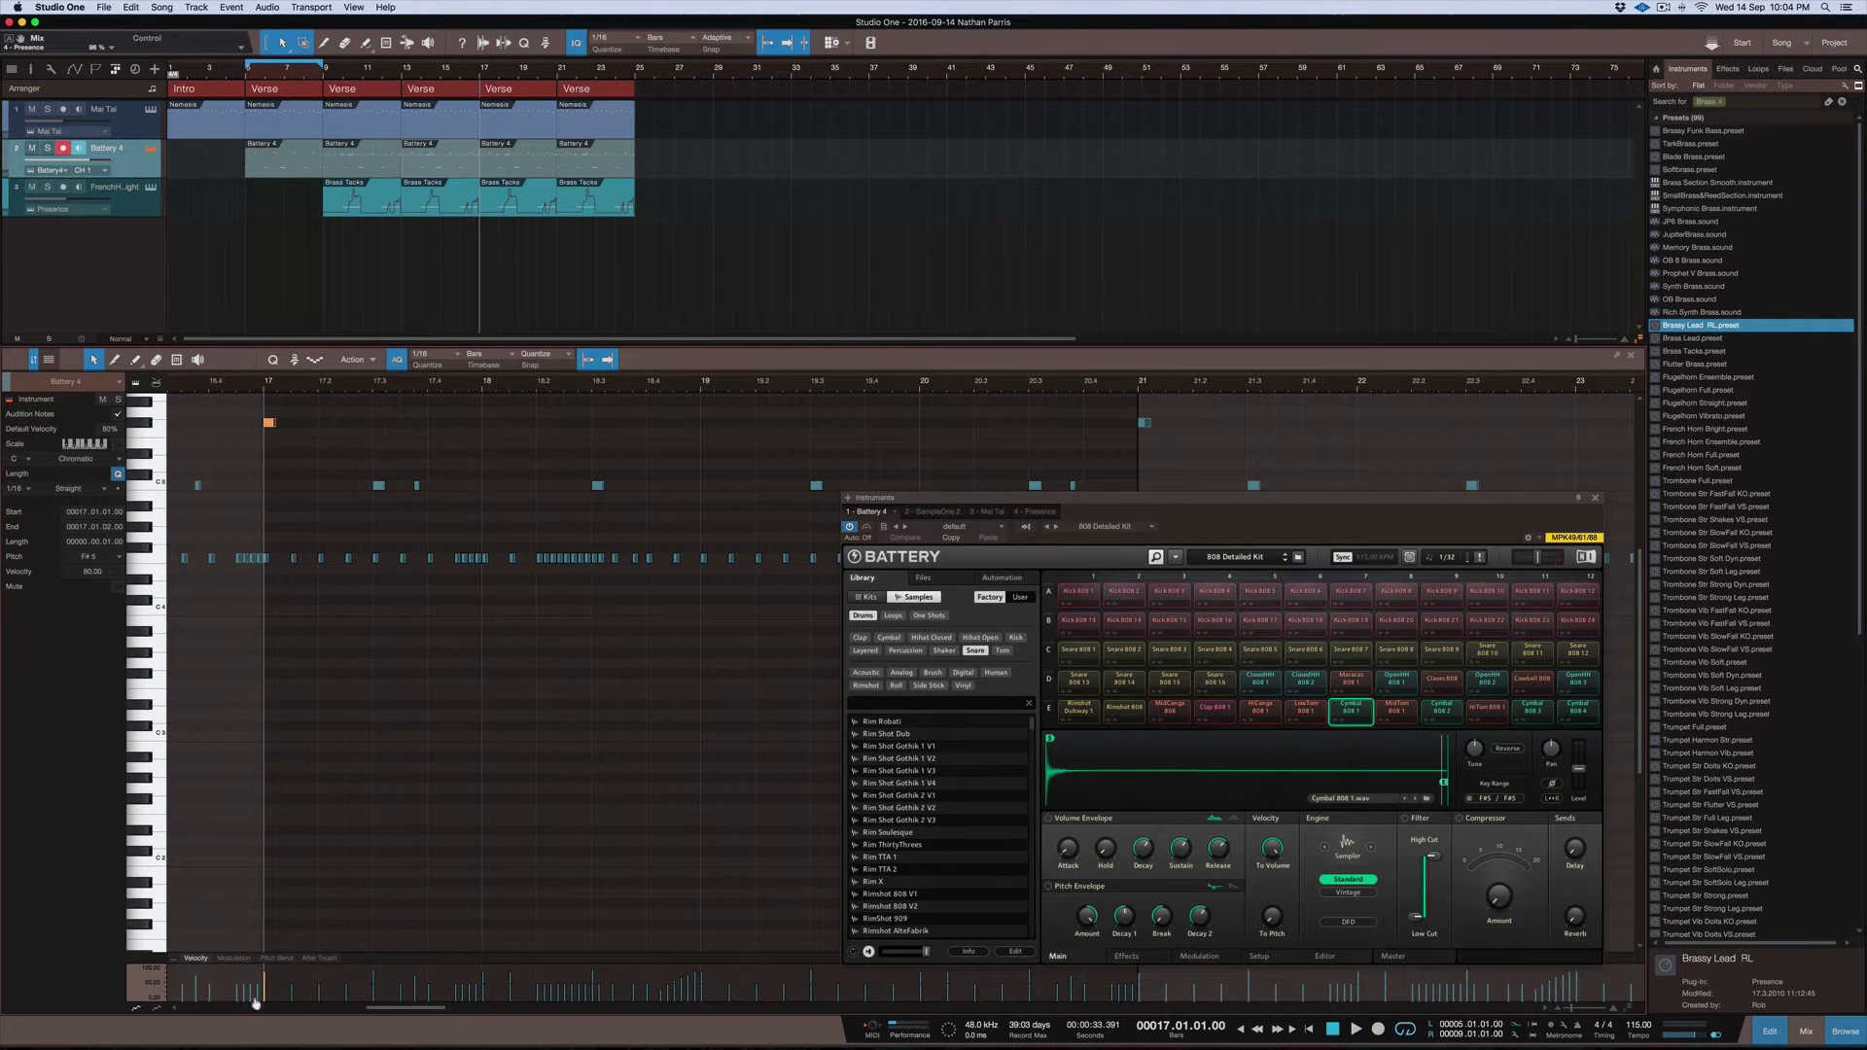
drag(266, 981, 265, 990)
key(space)
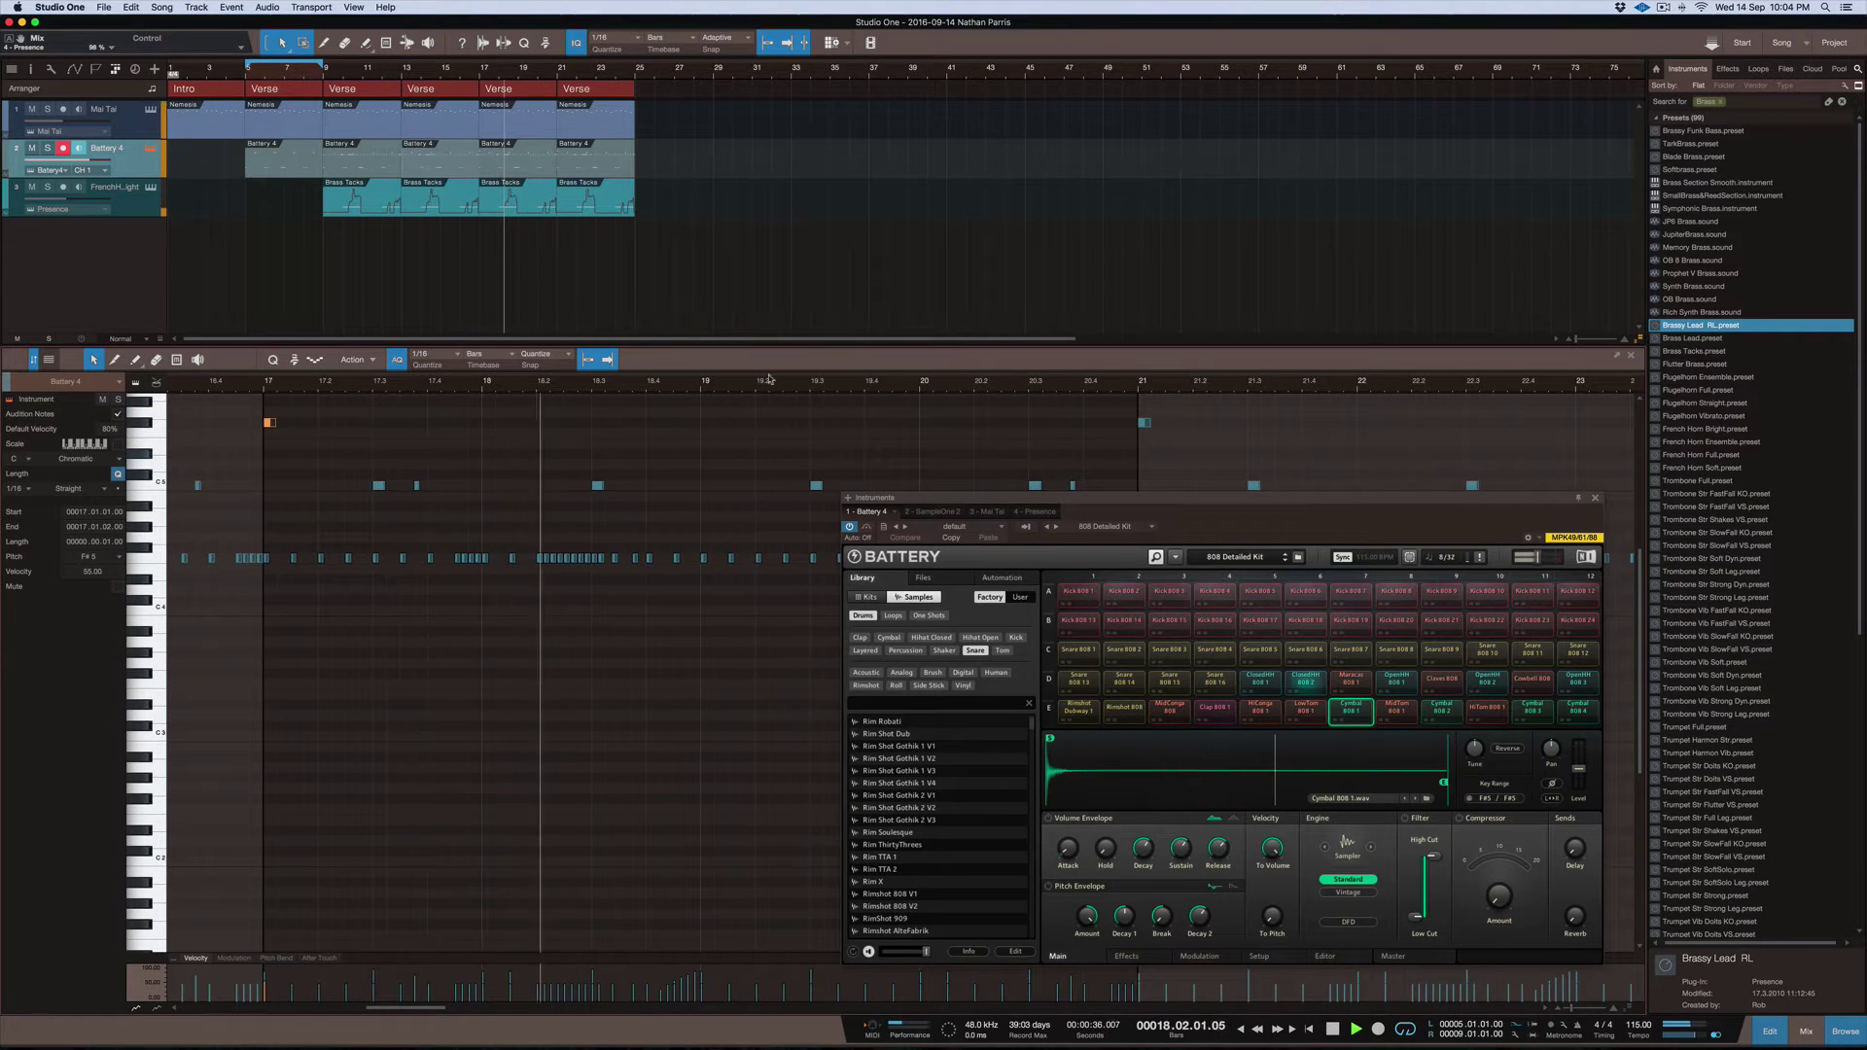
Add a 1/16-long F# 5 cymbal note at 19.01.01 with lowered velocity, and close the Battery window
click(706, 423)
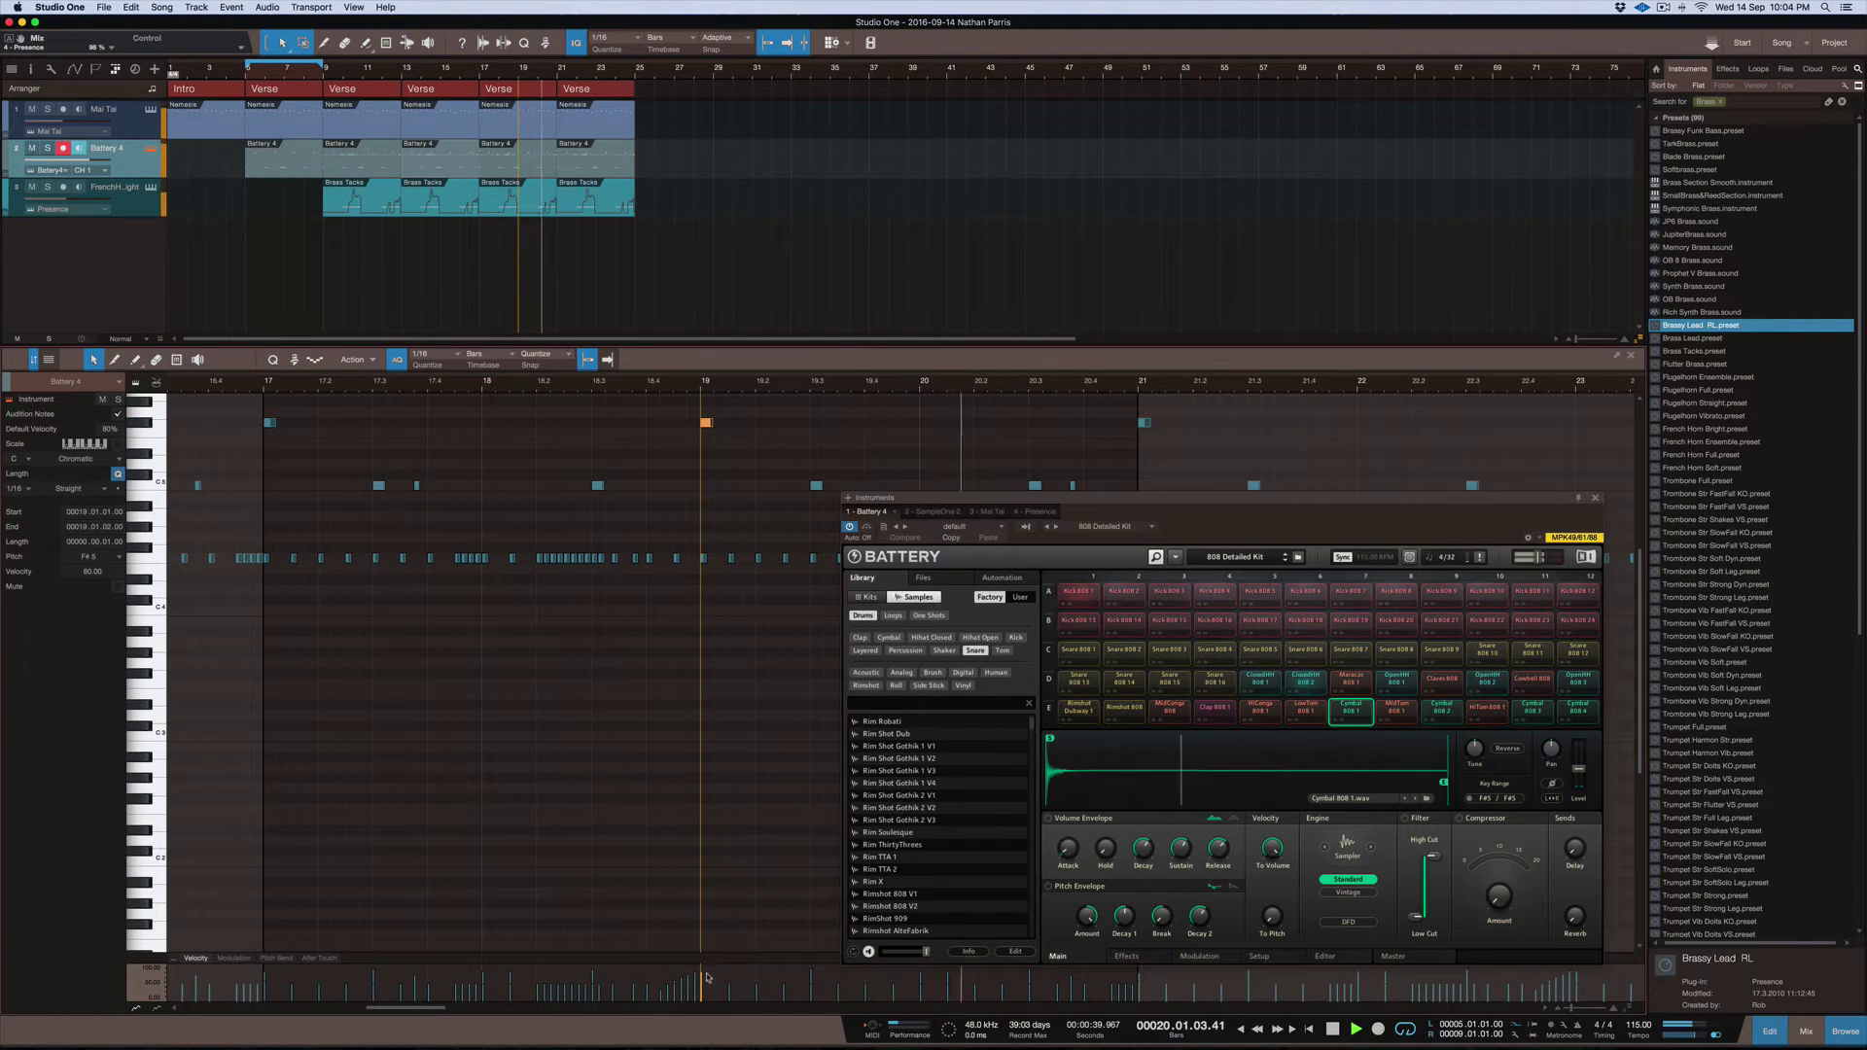
drag(704, 982, 702, 991)
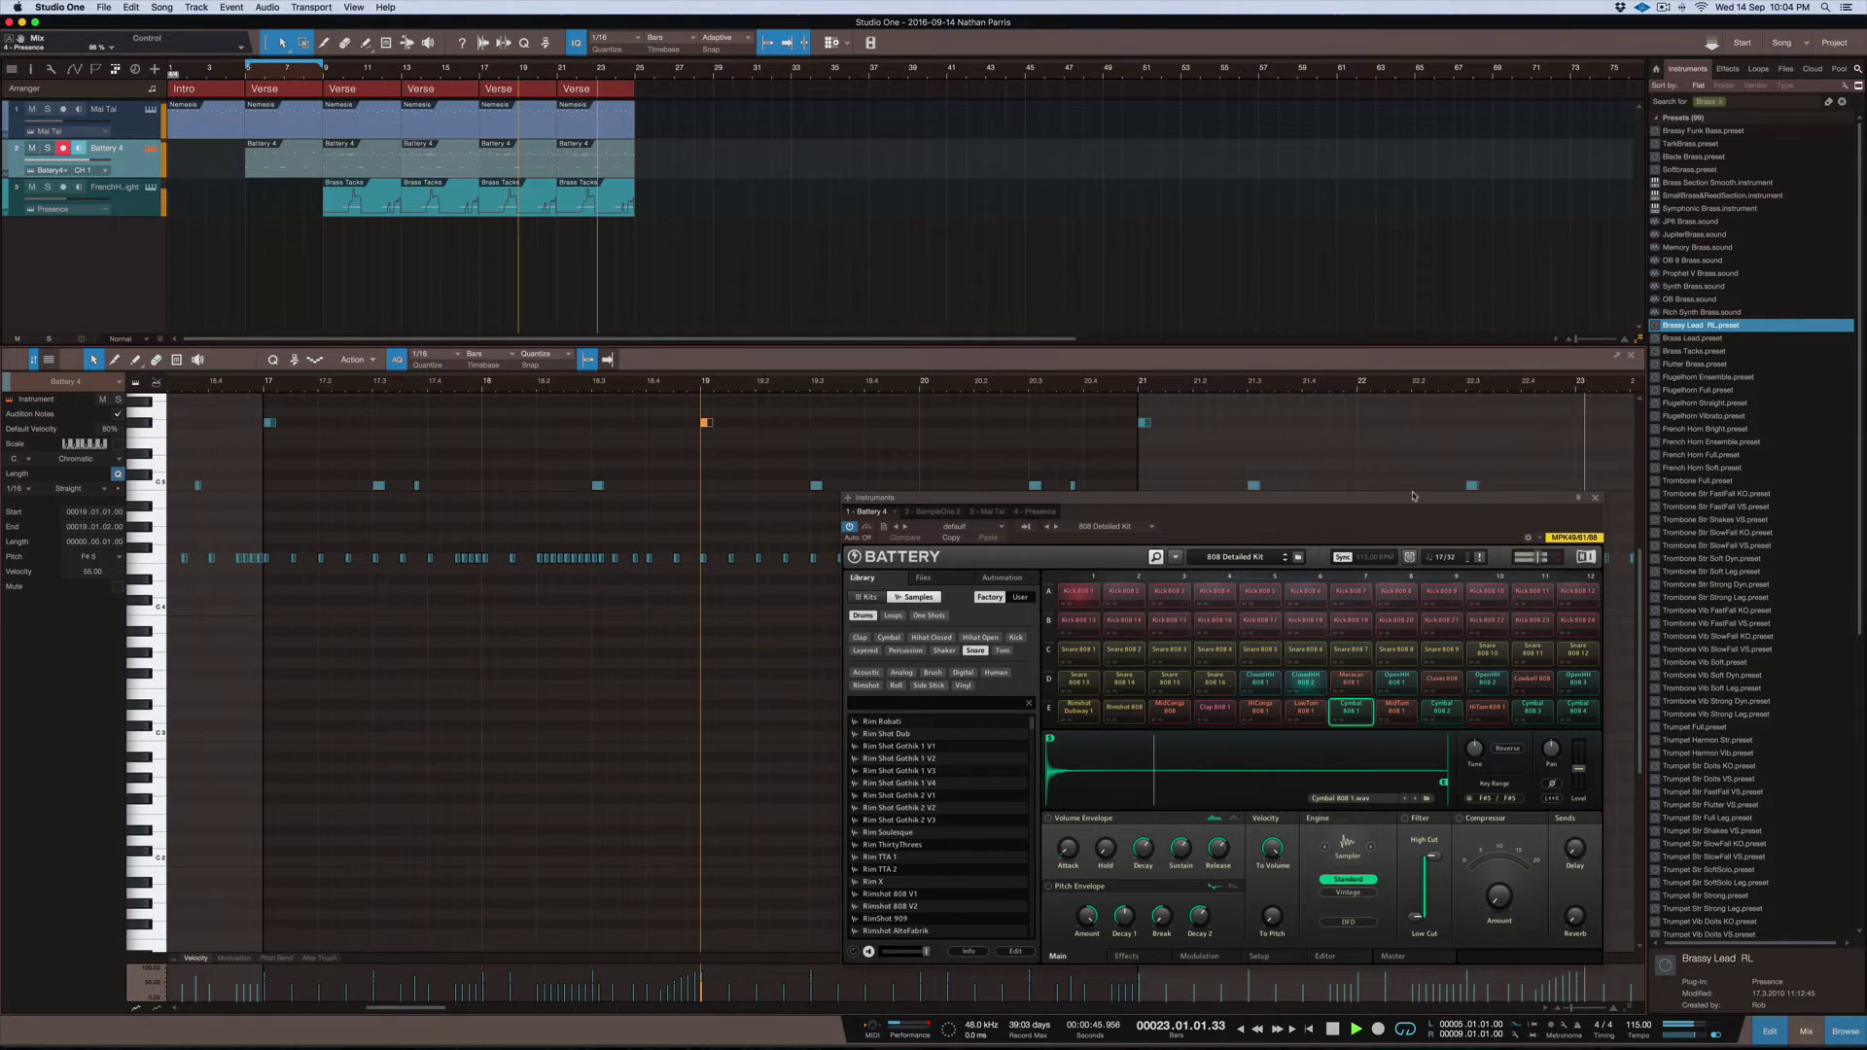
drag(1555, 502, 936, 463)
click(975, 459)
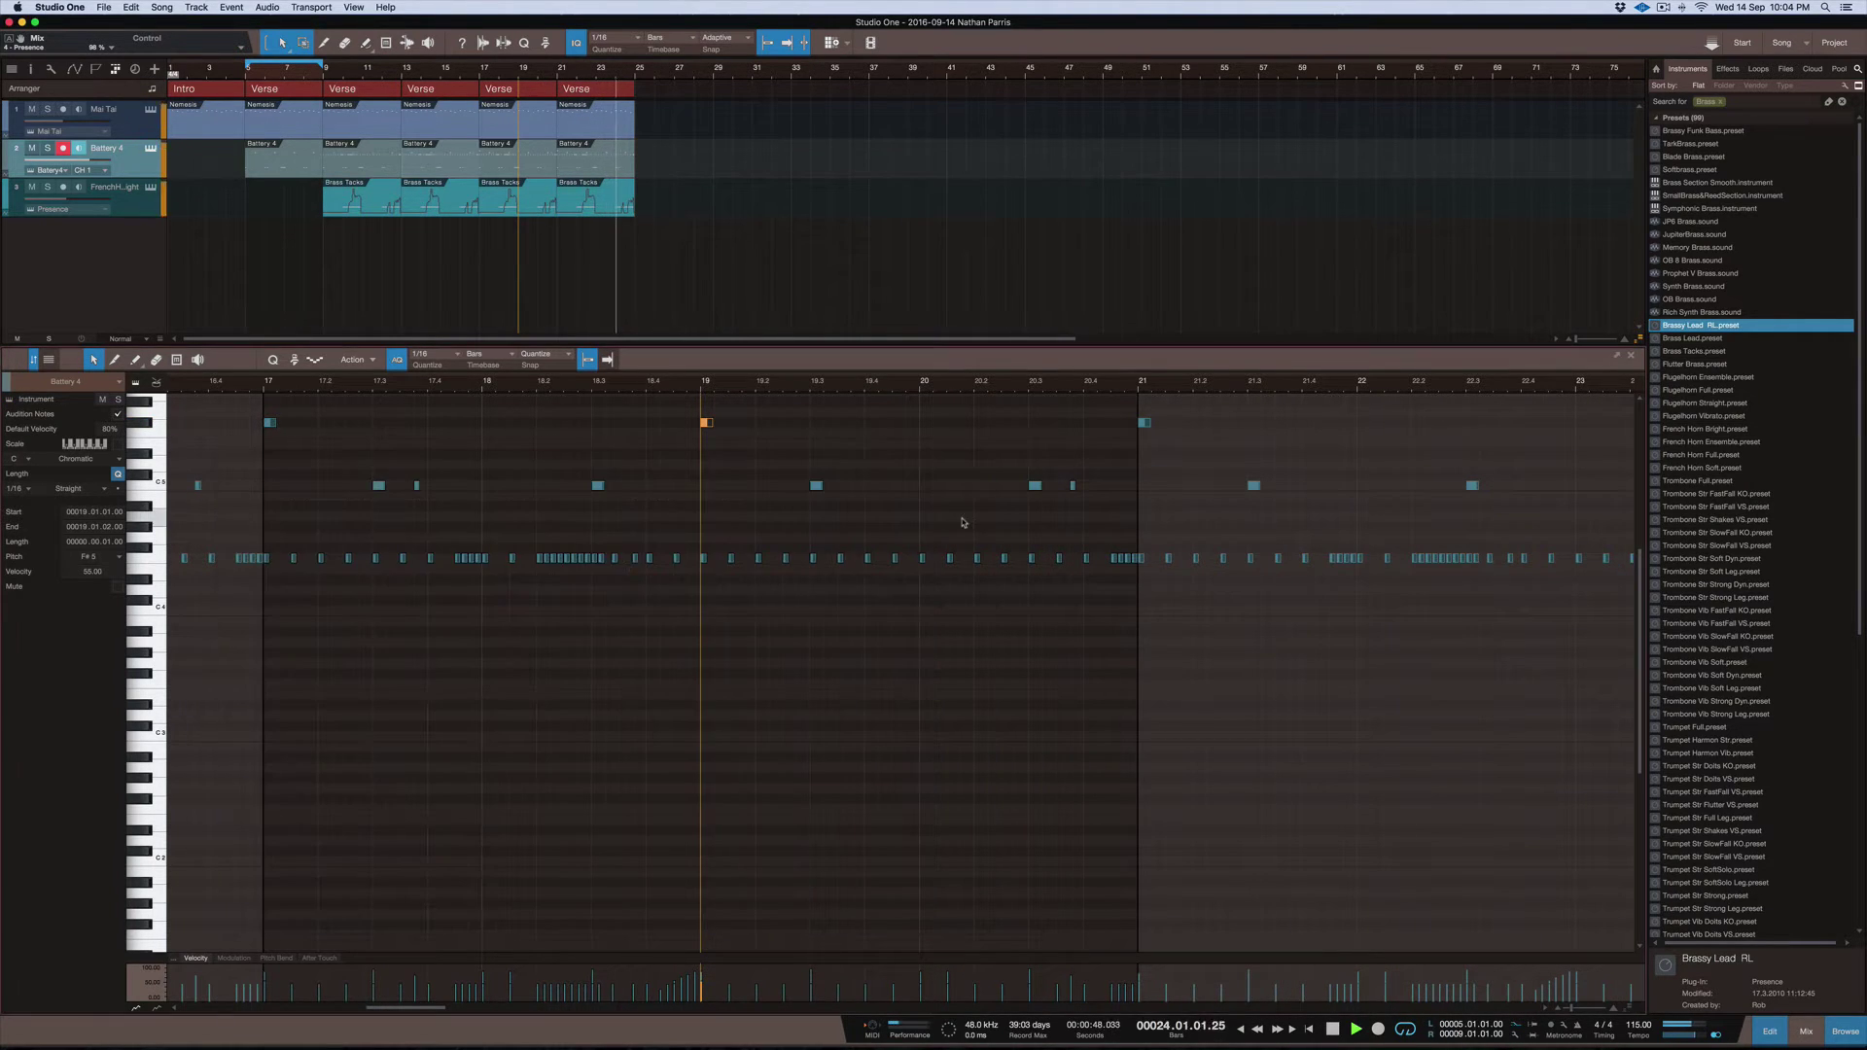
Play the arrangement from the verse at bar 17 to check the cymbal hits
scroll(964, 522, right, 5)
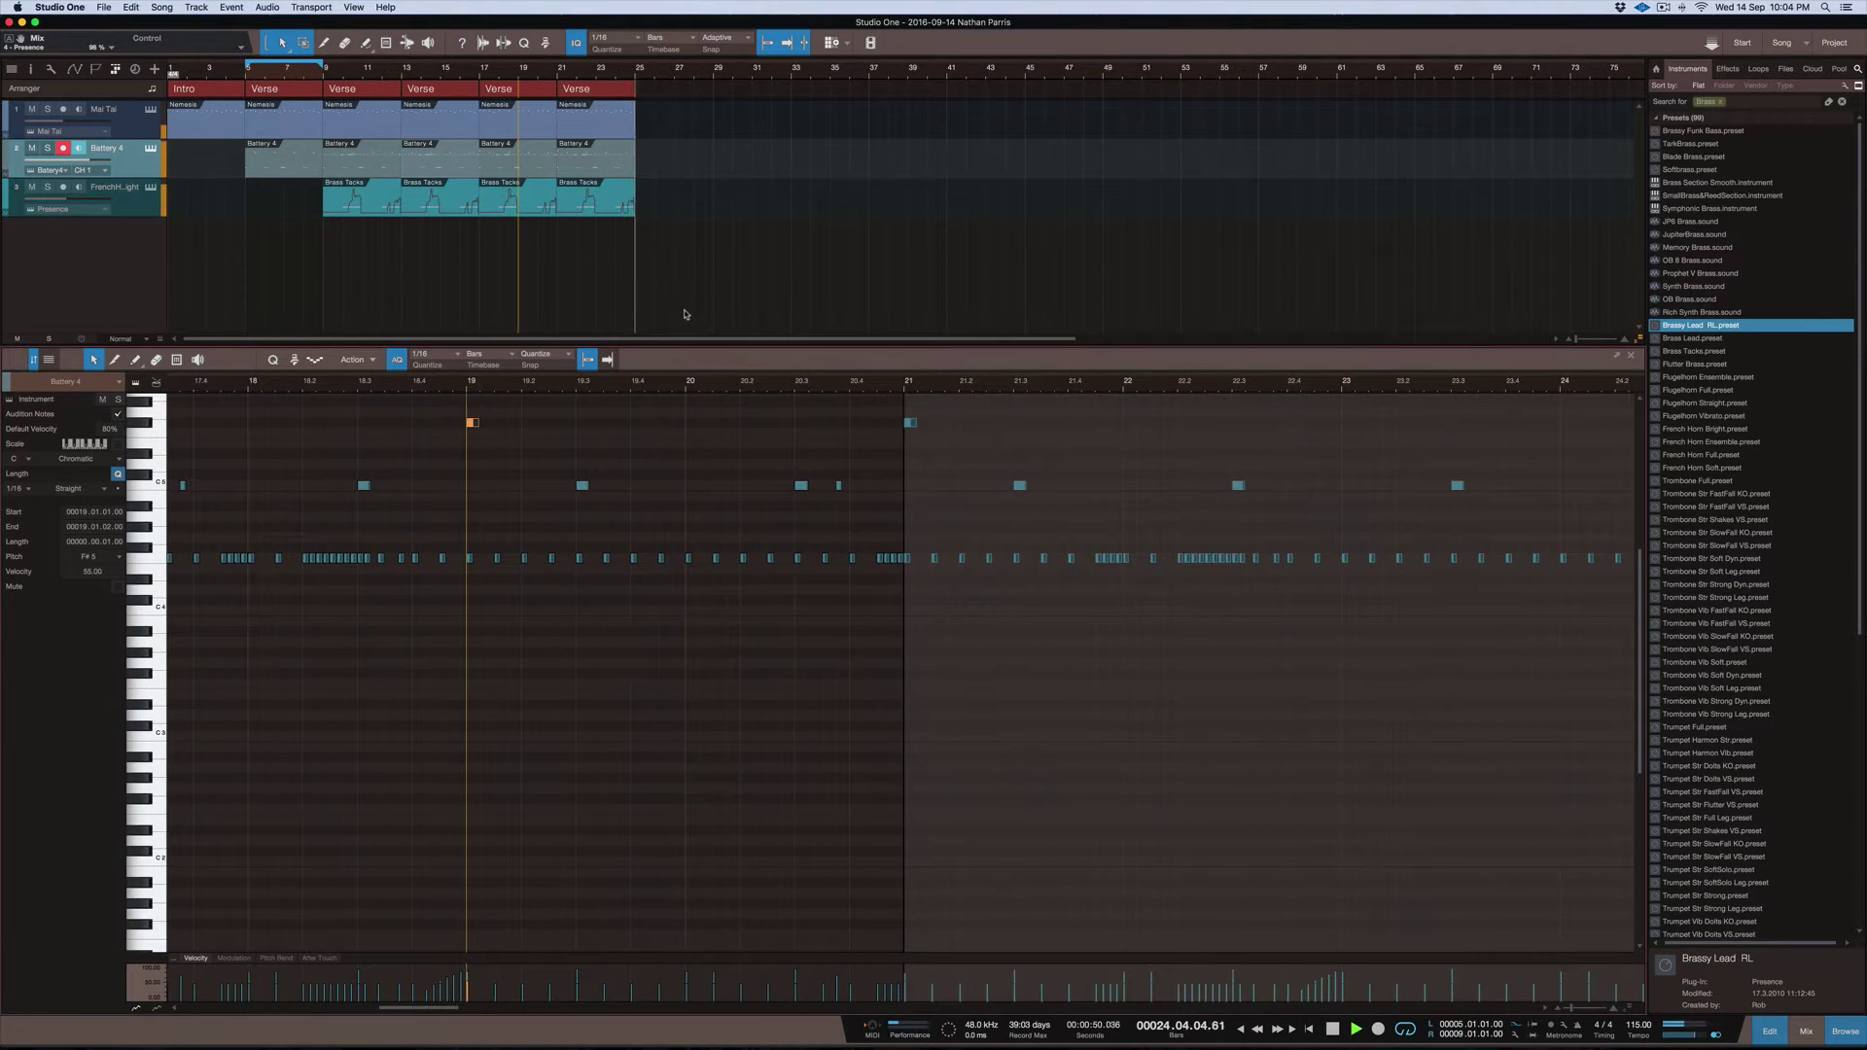
click(480, 75)
key(space)
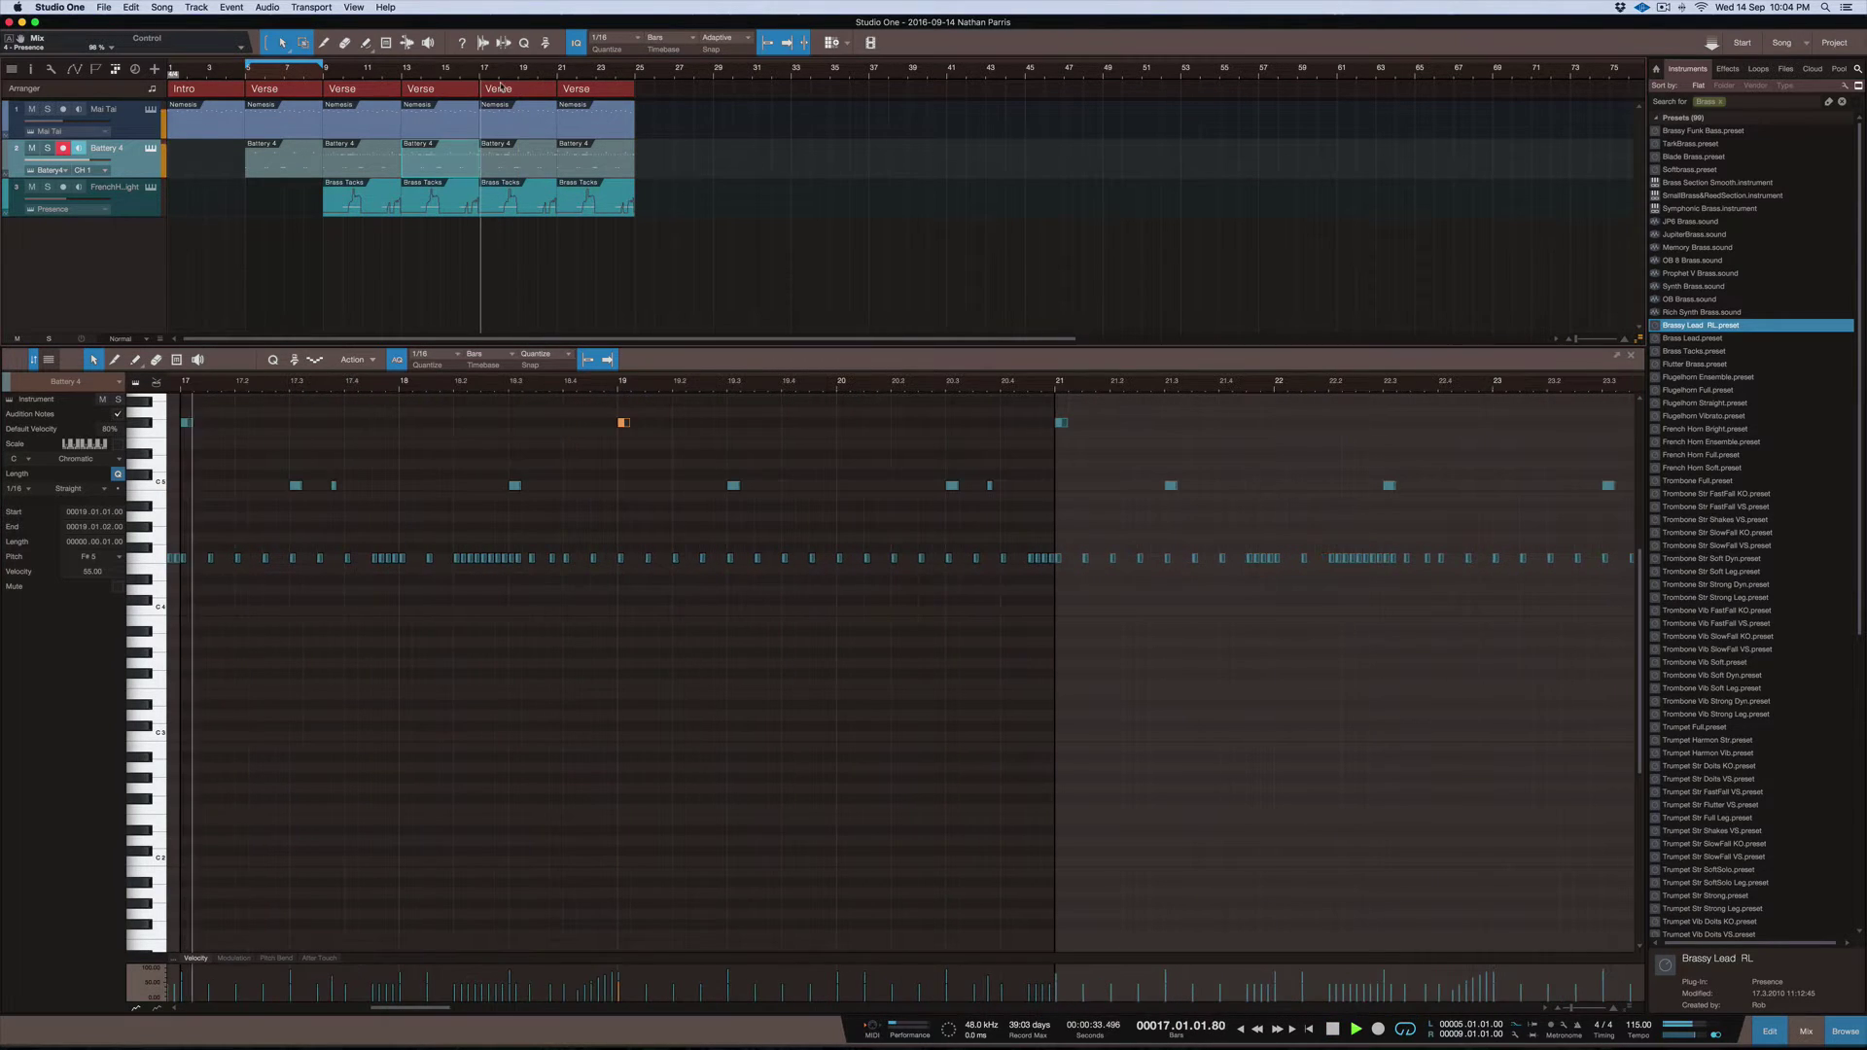
key(space)
key(space)
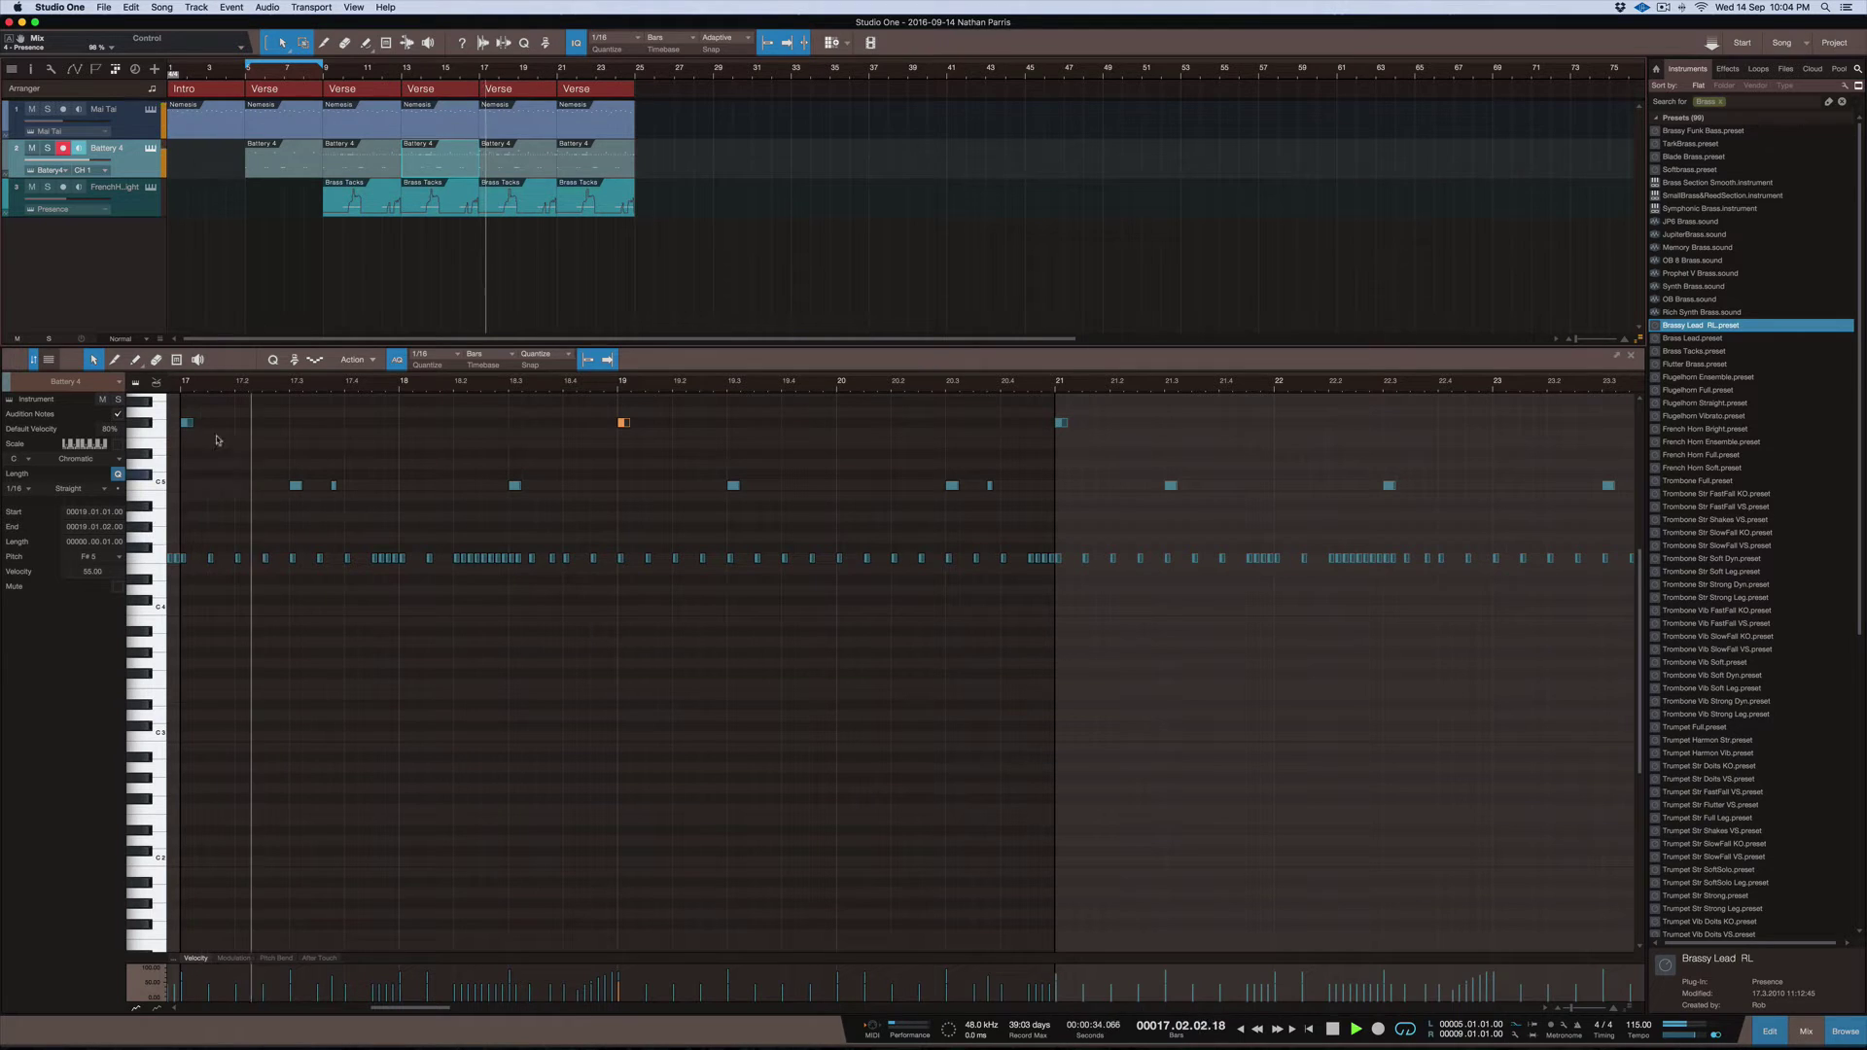
key(space)
Compare the cymbal notes at 17.01.01 and 21.01.01, raise the velocity of the one at 21.01.01 and play the part
click(186, 422)
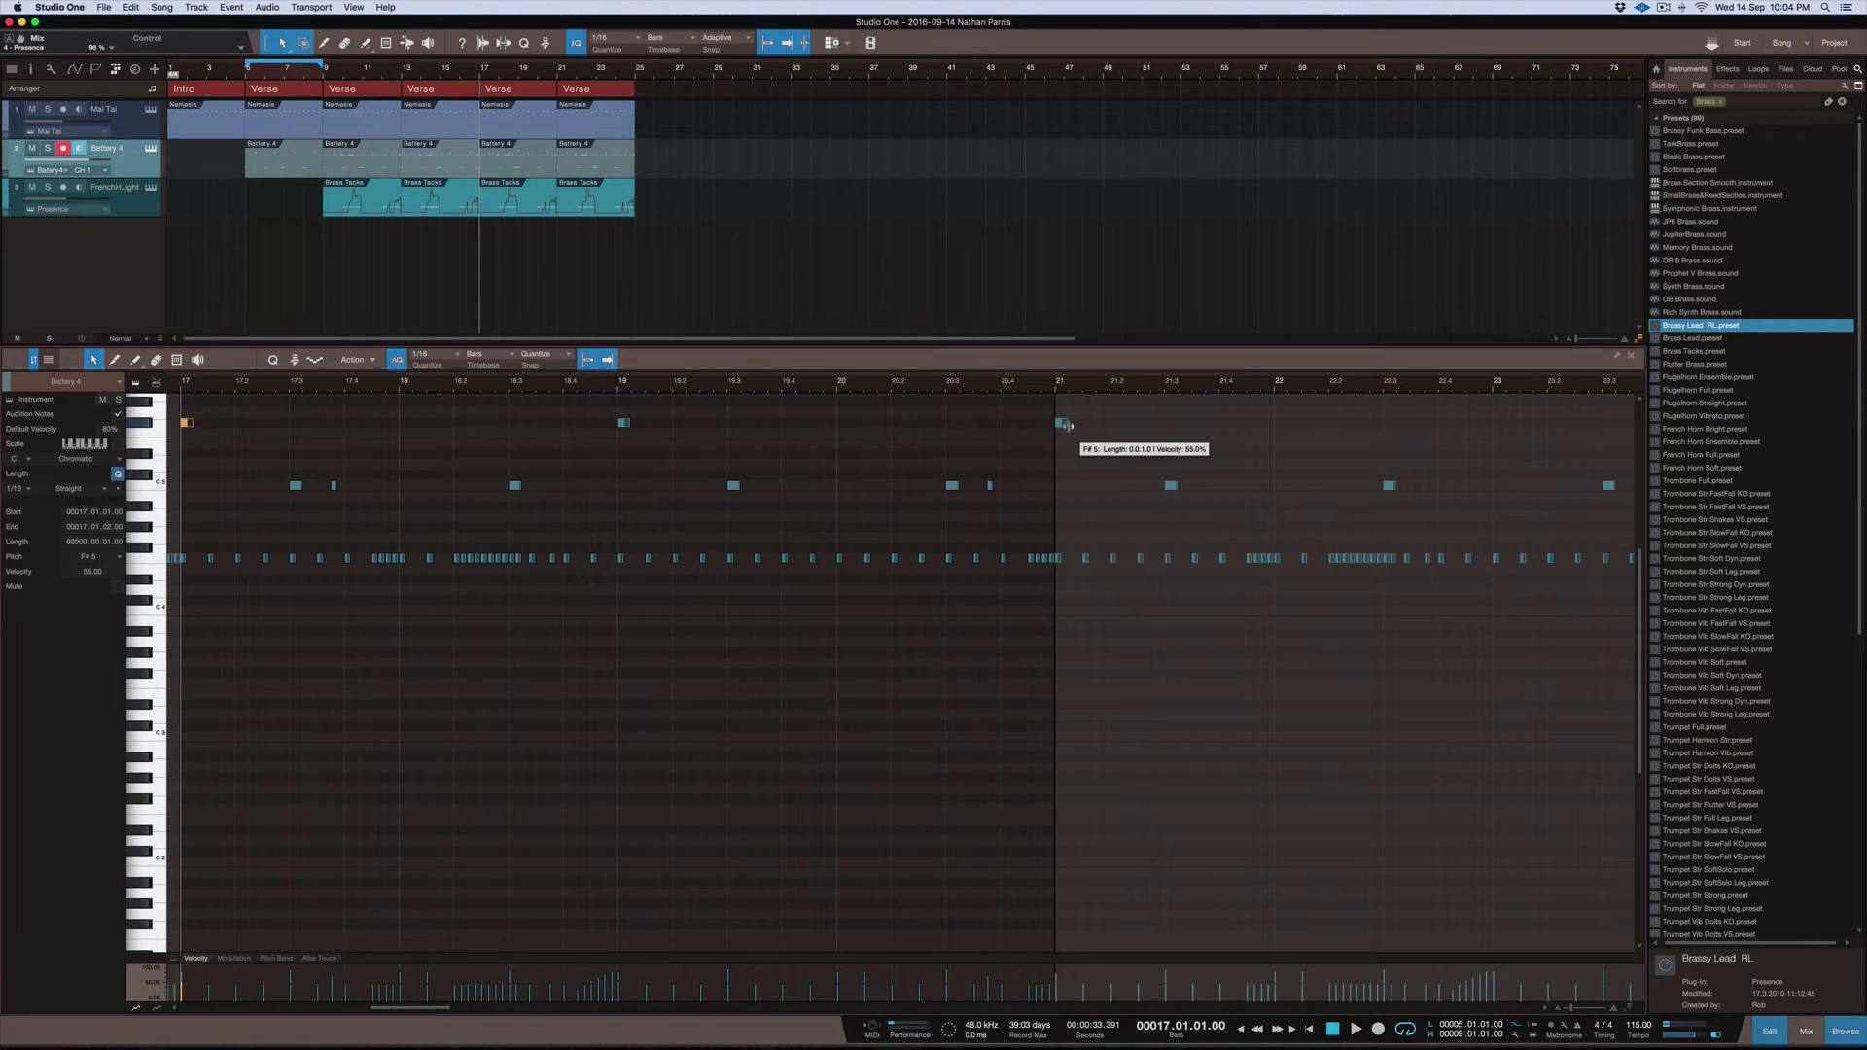
scroll(681, 680, left, 4)
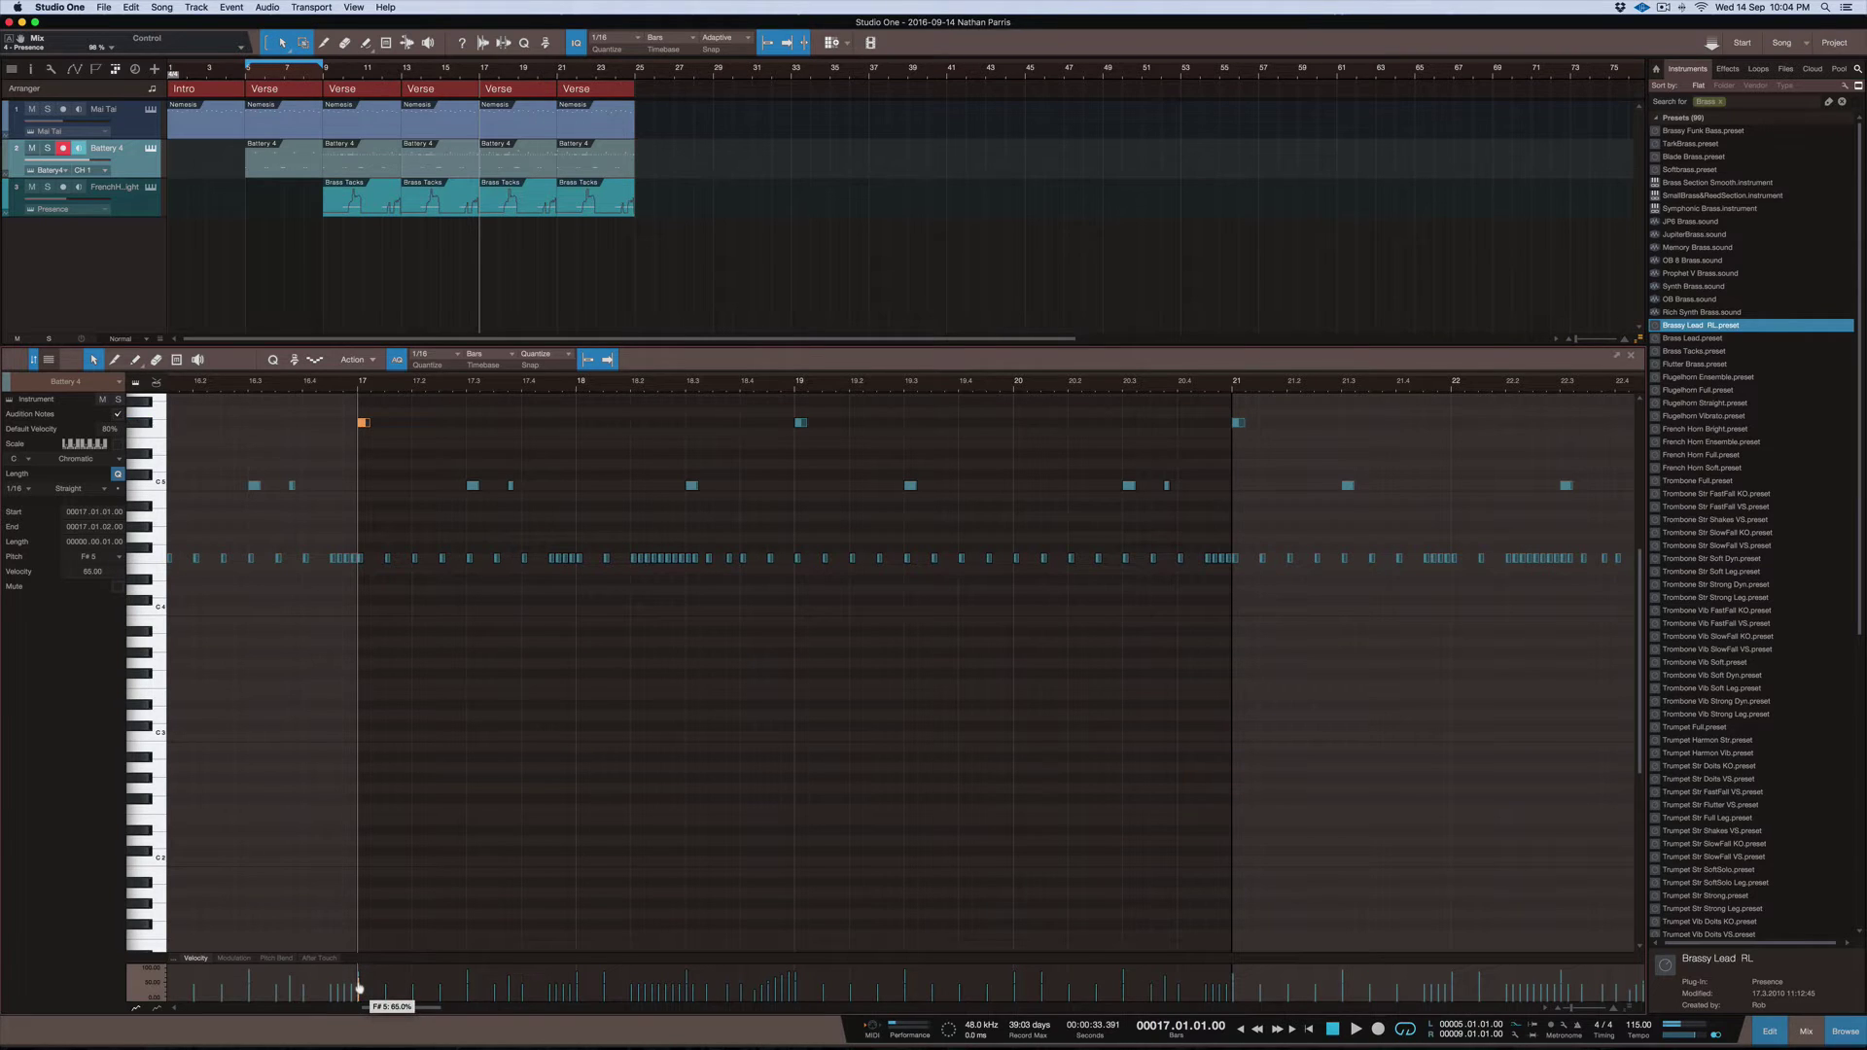
key(space)
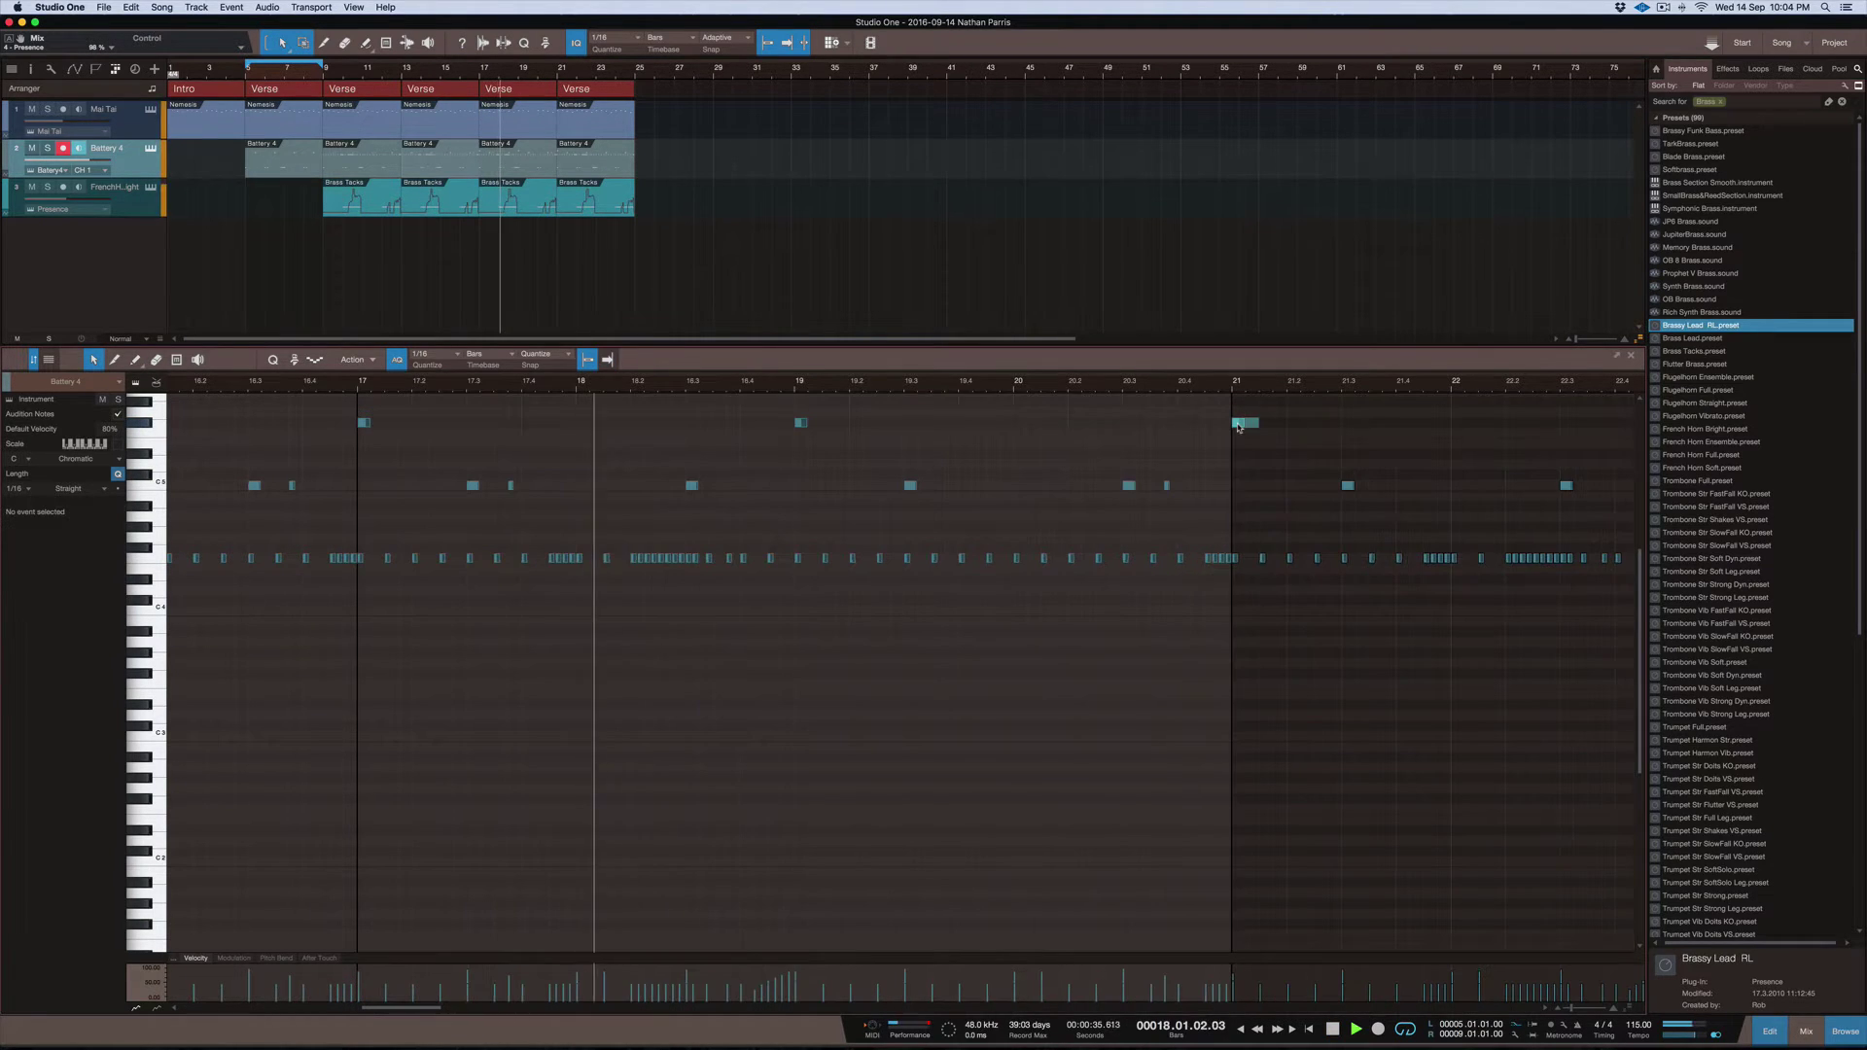
click(1238, 422)
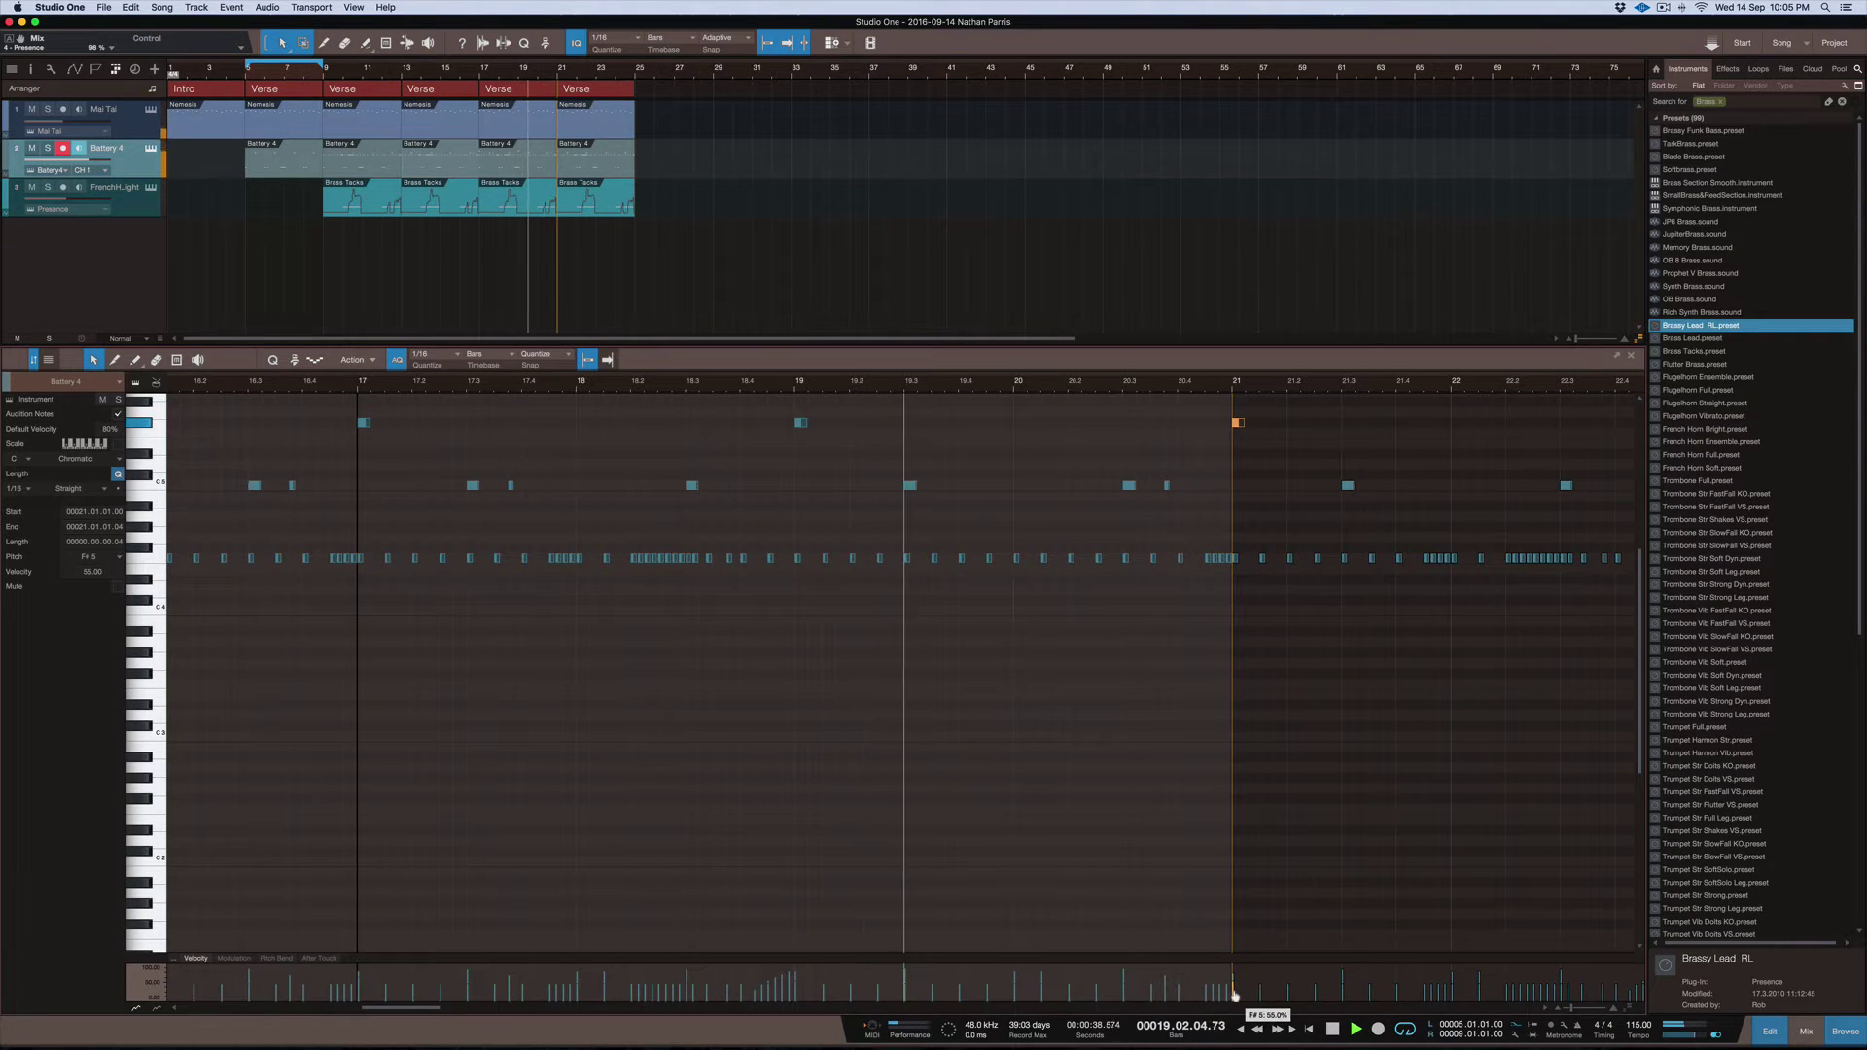
drag(1234, 992, 1234, 982)
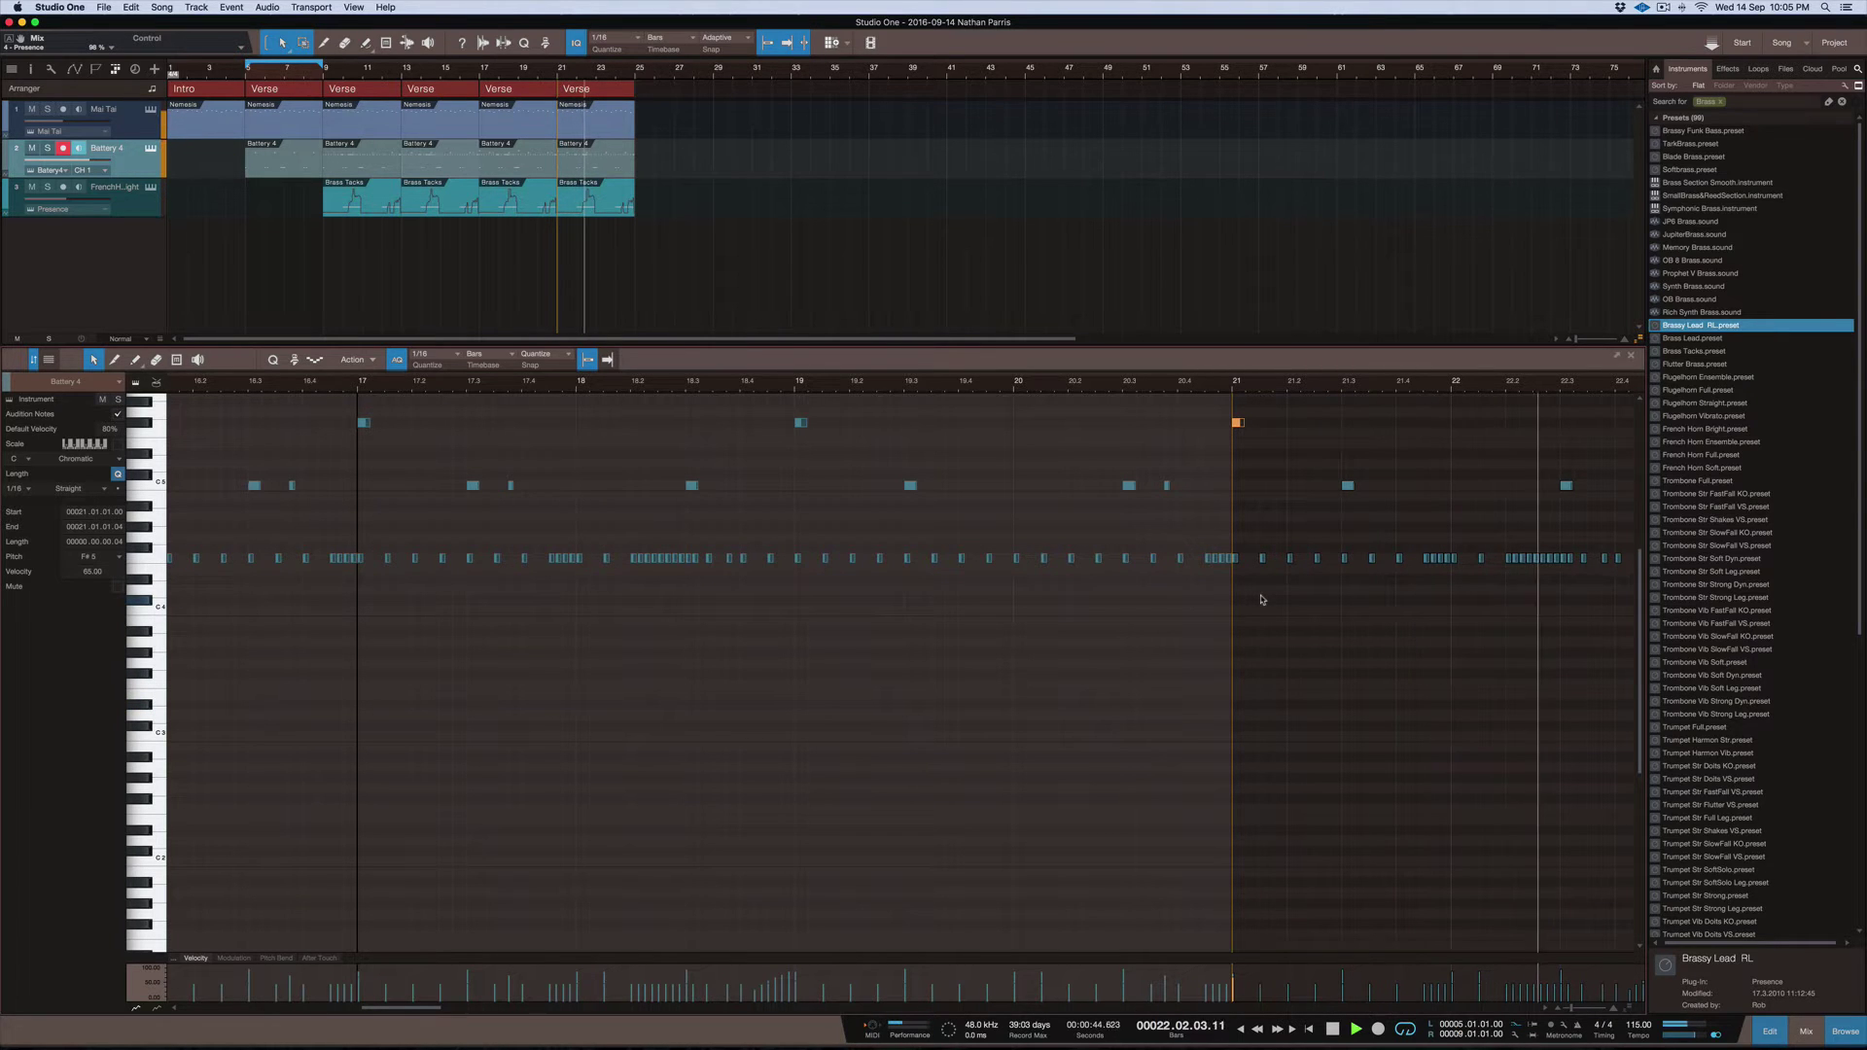
key(space)
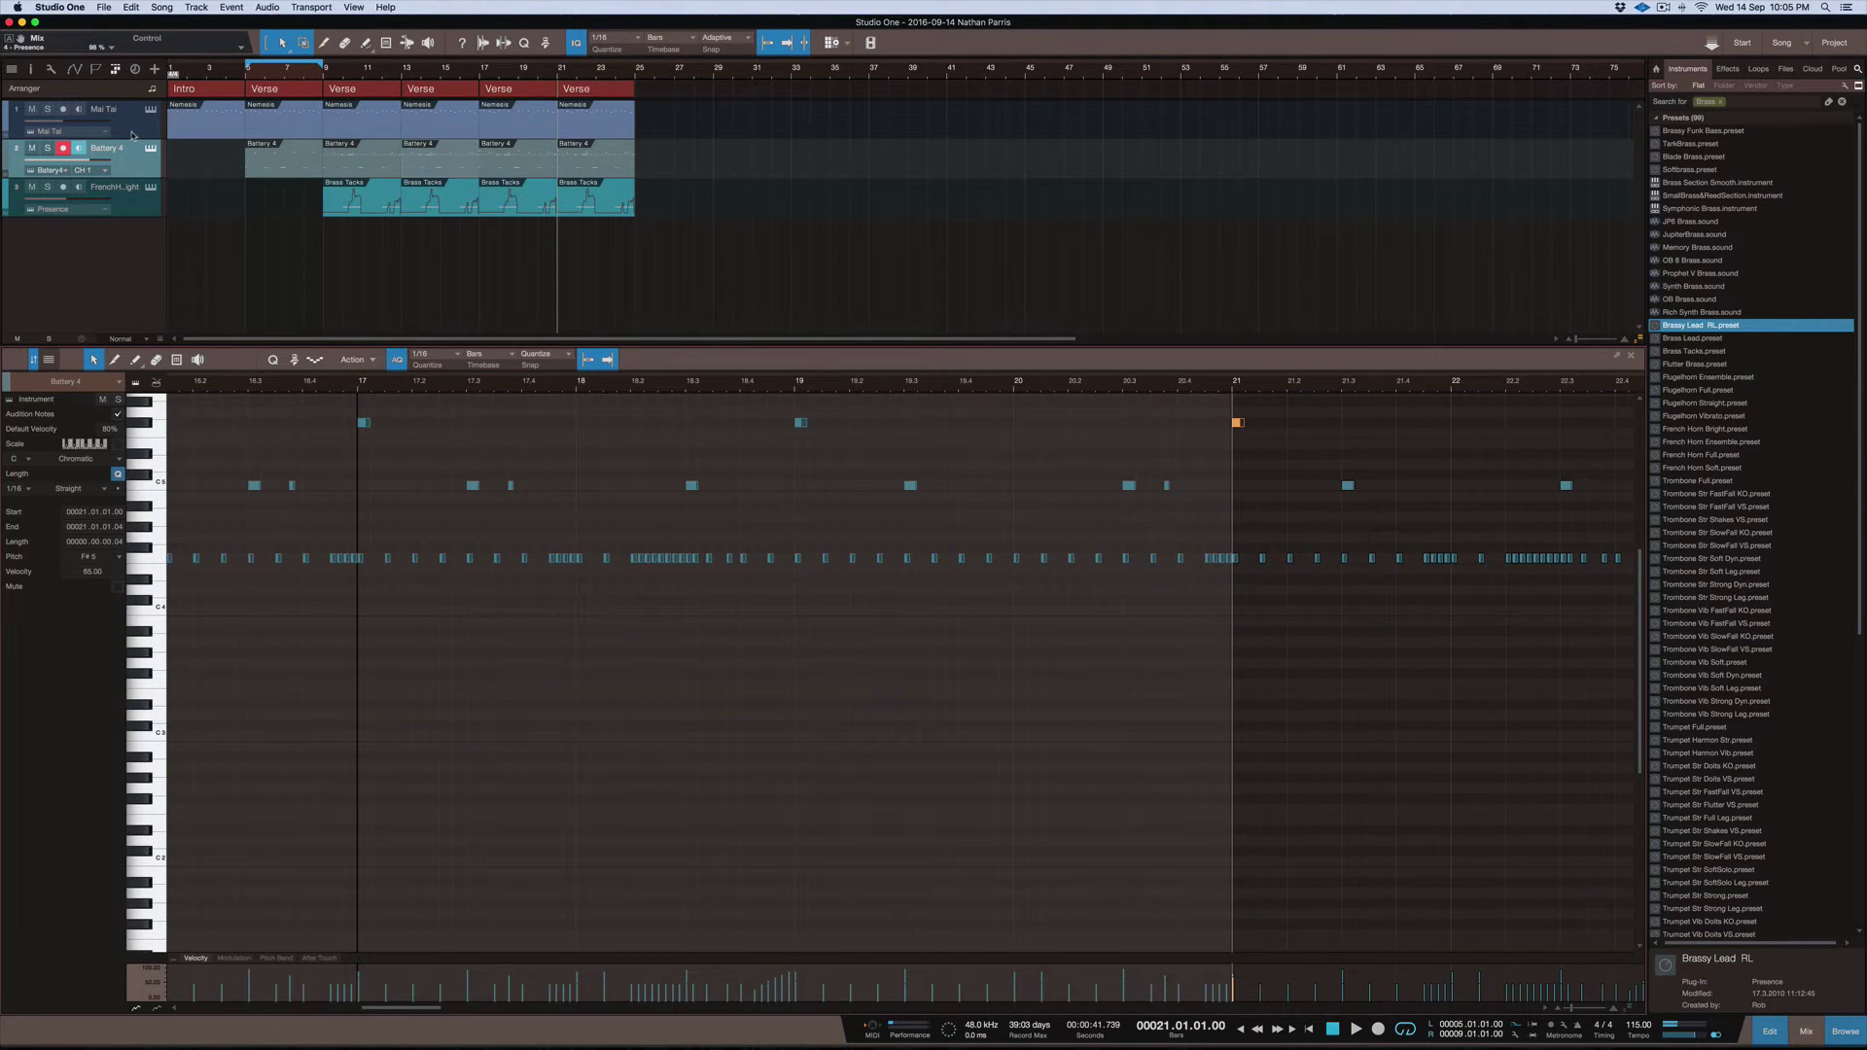
Open the Mai Tai synth, raise its reverb mix and play the verse at bar 21
click(150, 110)
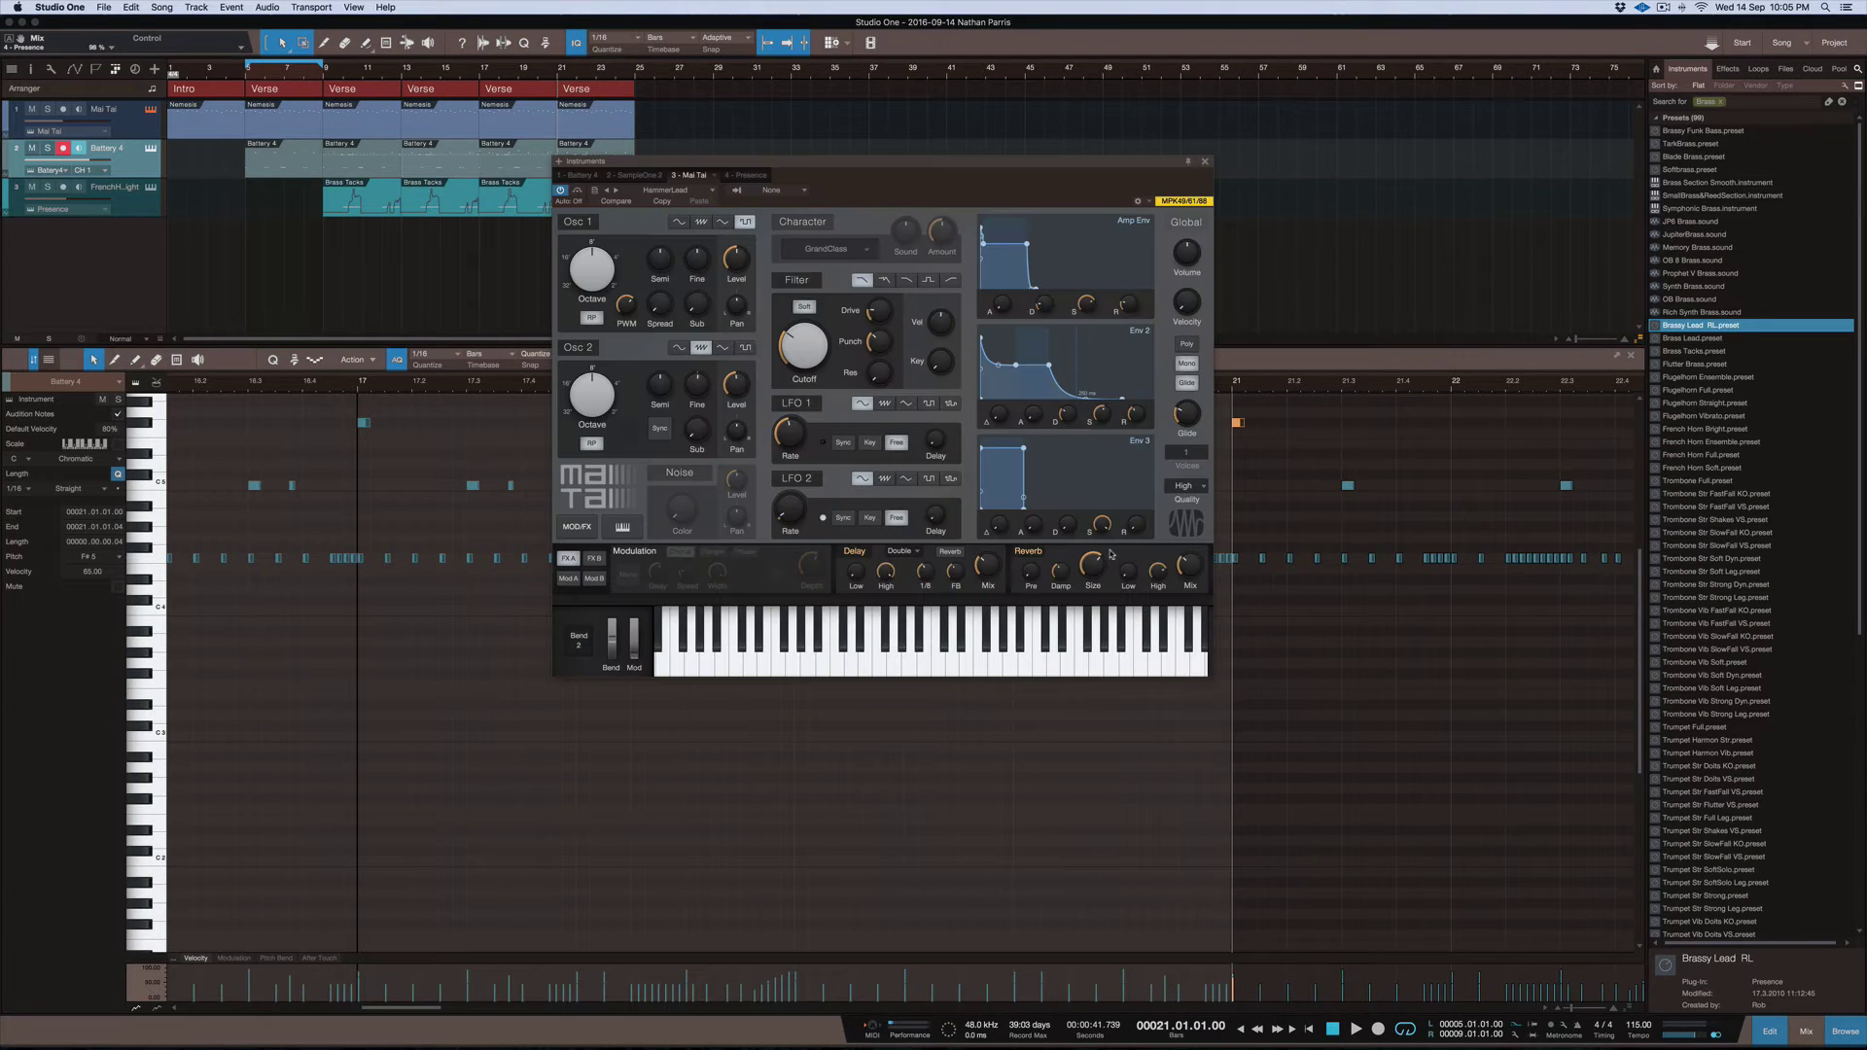
drag(1187, 544, 1188, 540)
key(space)
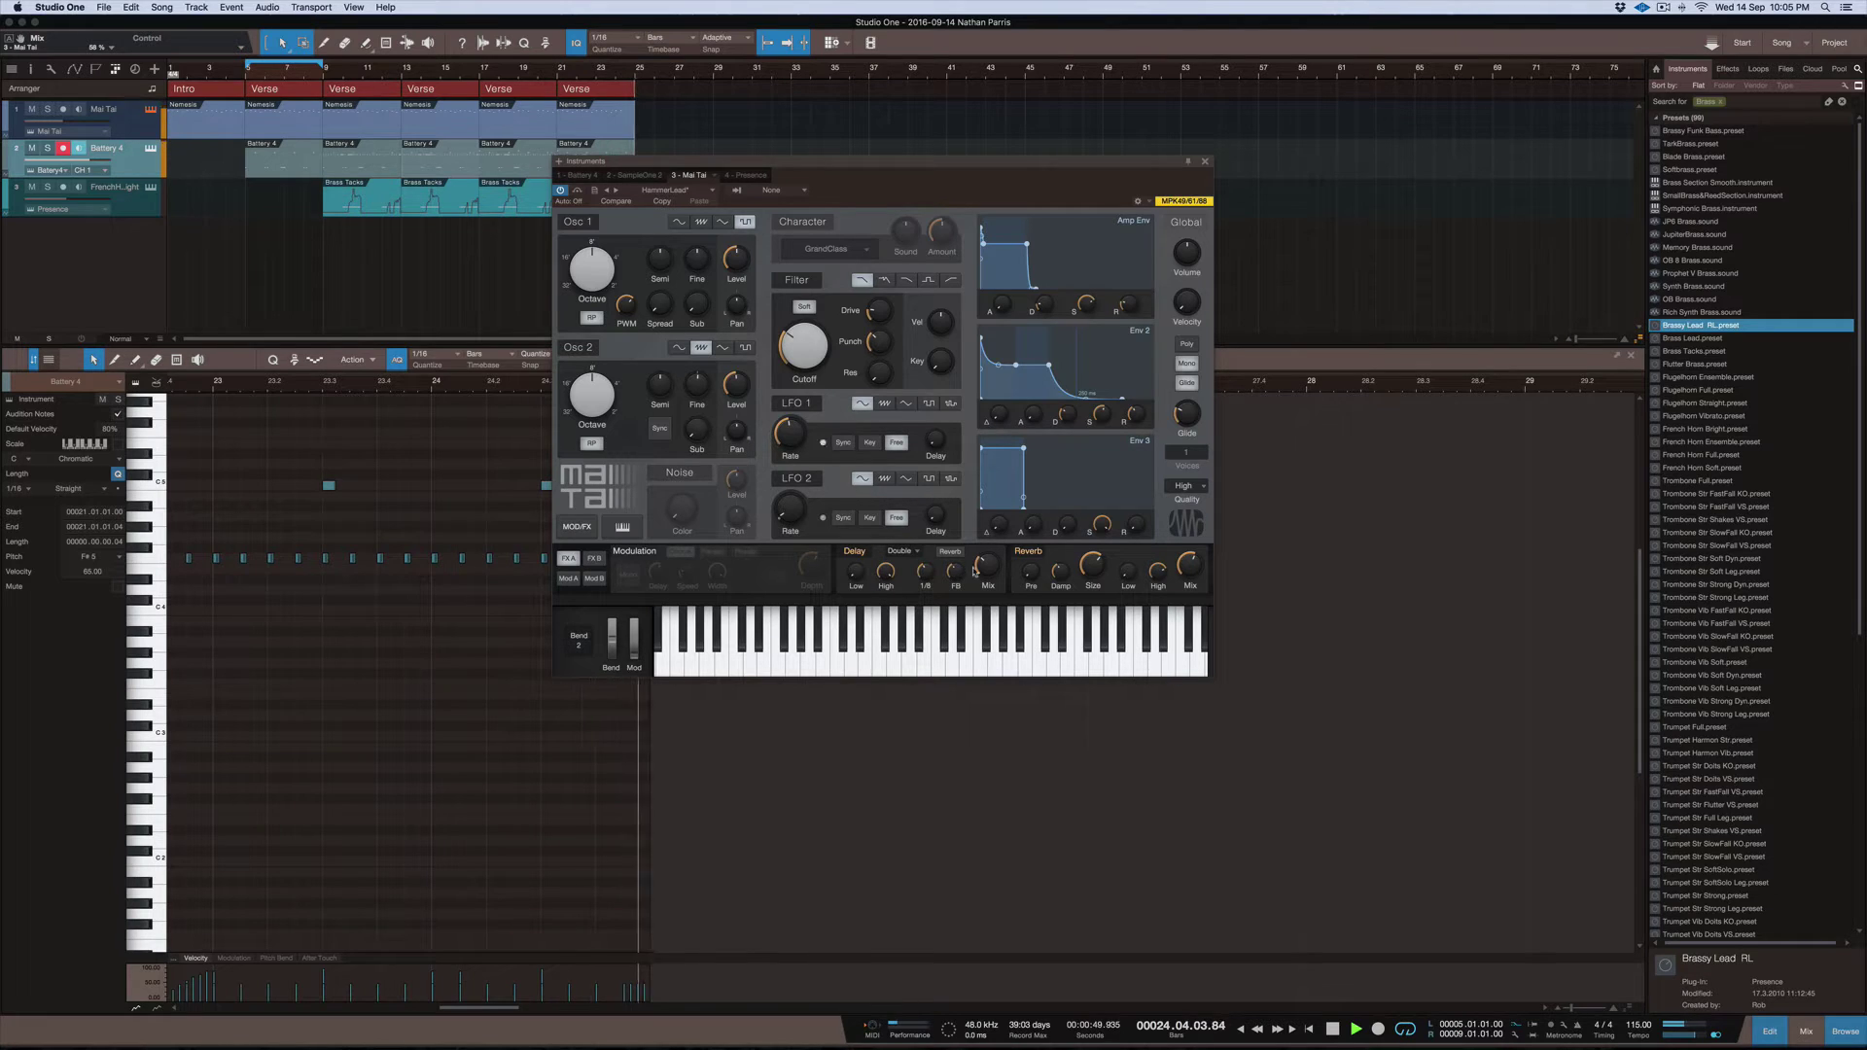
Try the Panned delay type in Mai Tai, switch it back to Double and raise the delay mix
click(911, 552)
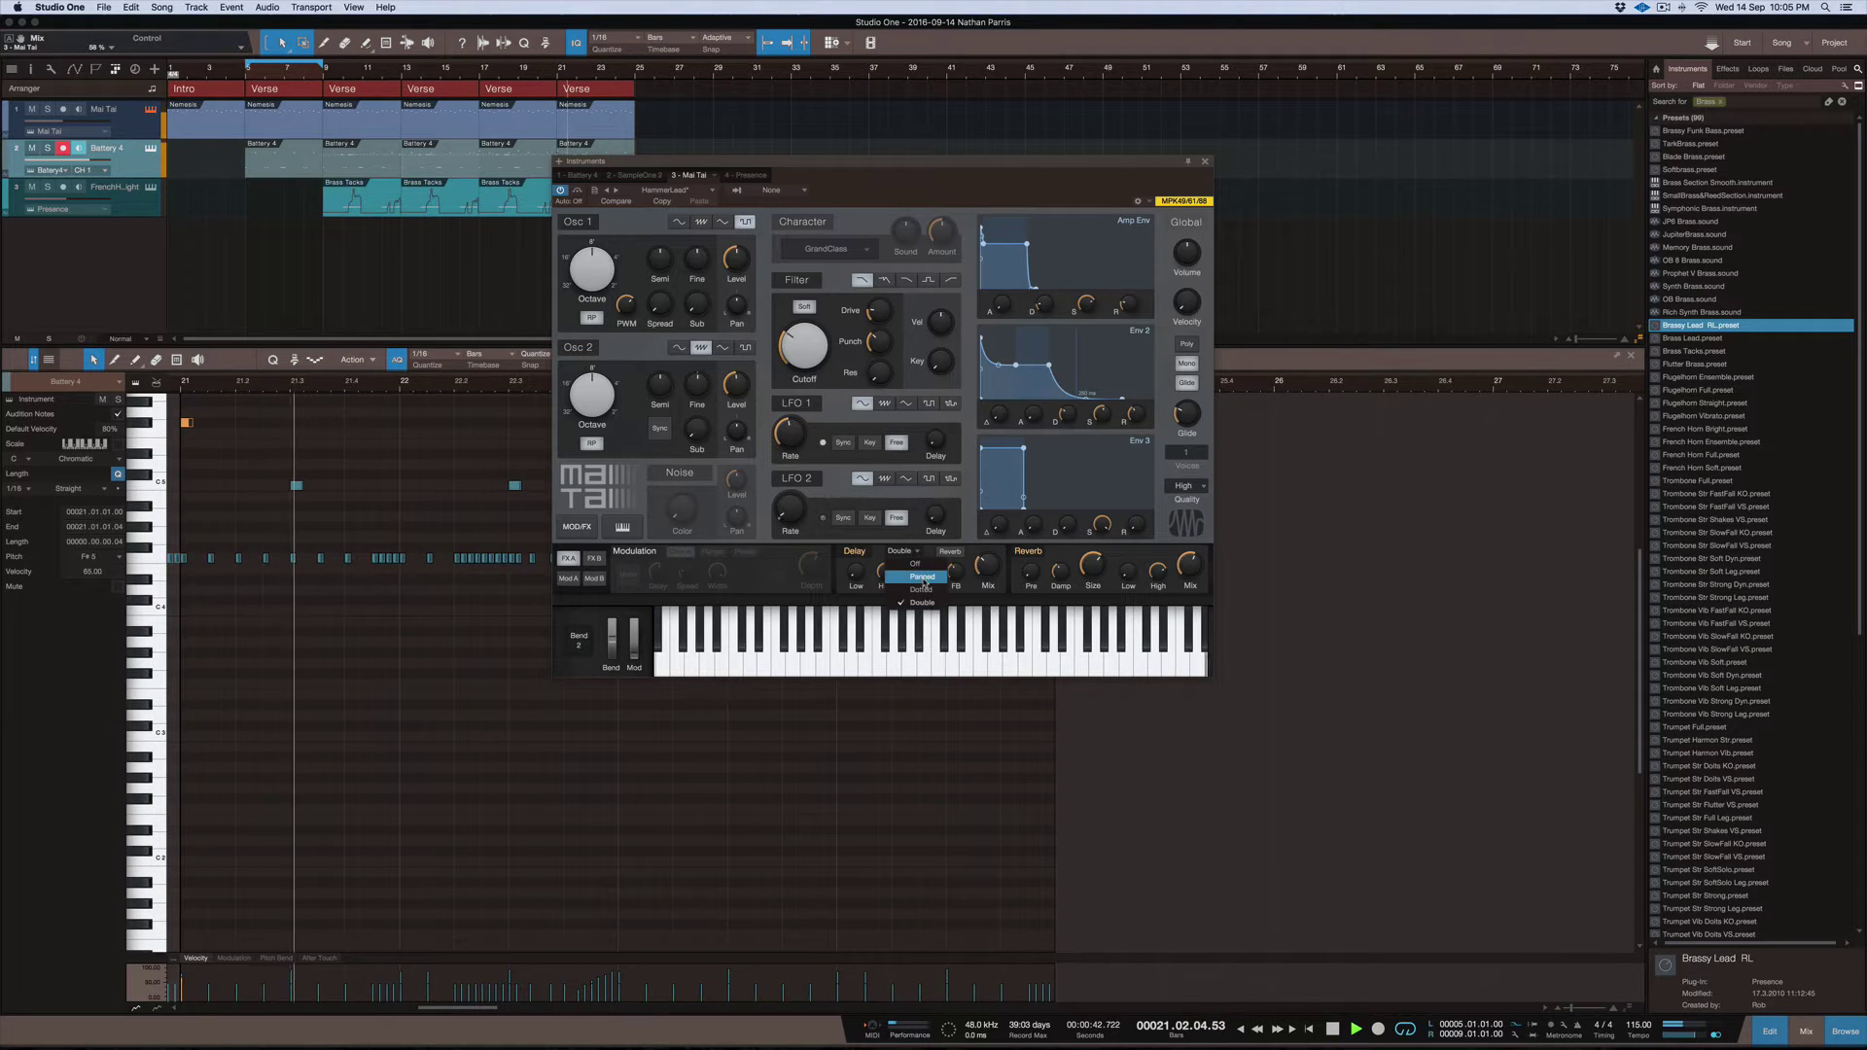
click(920, 576)
click(898, 552)
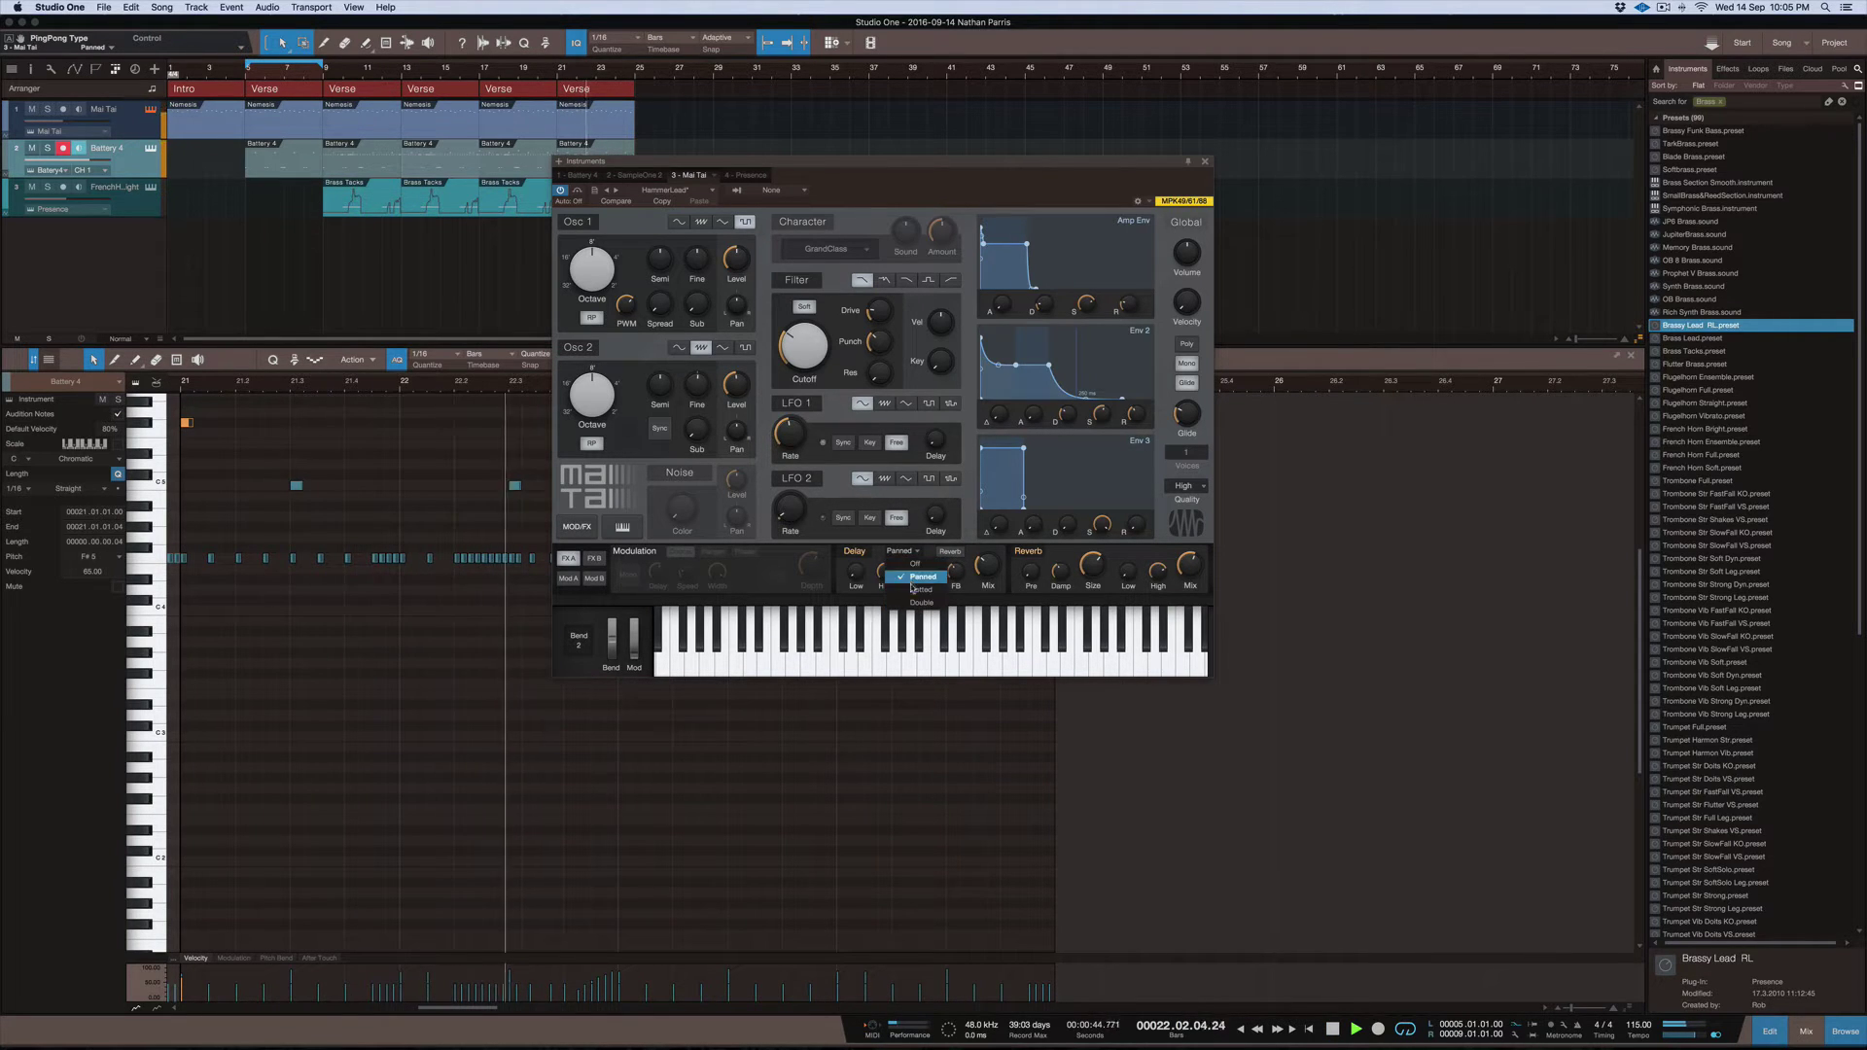
click(914, 601)
drag(990, 545, 990, 523)
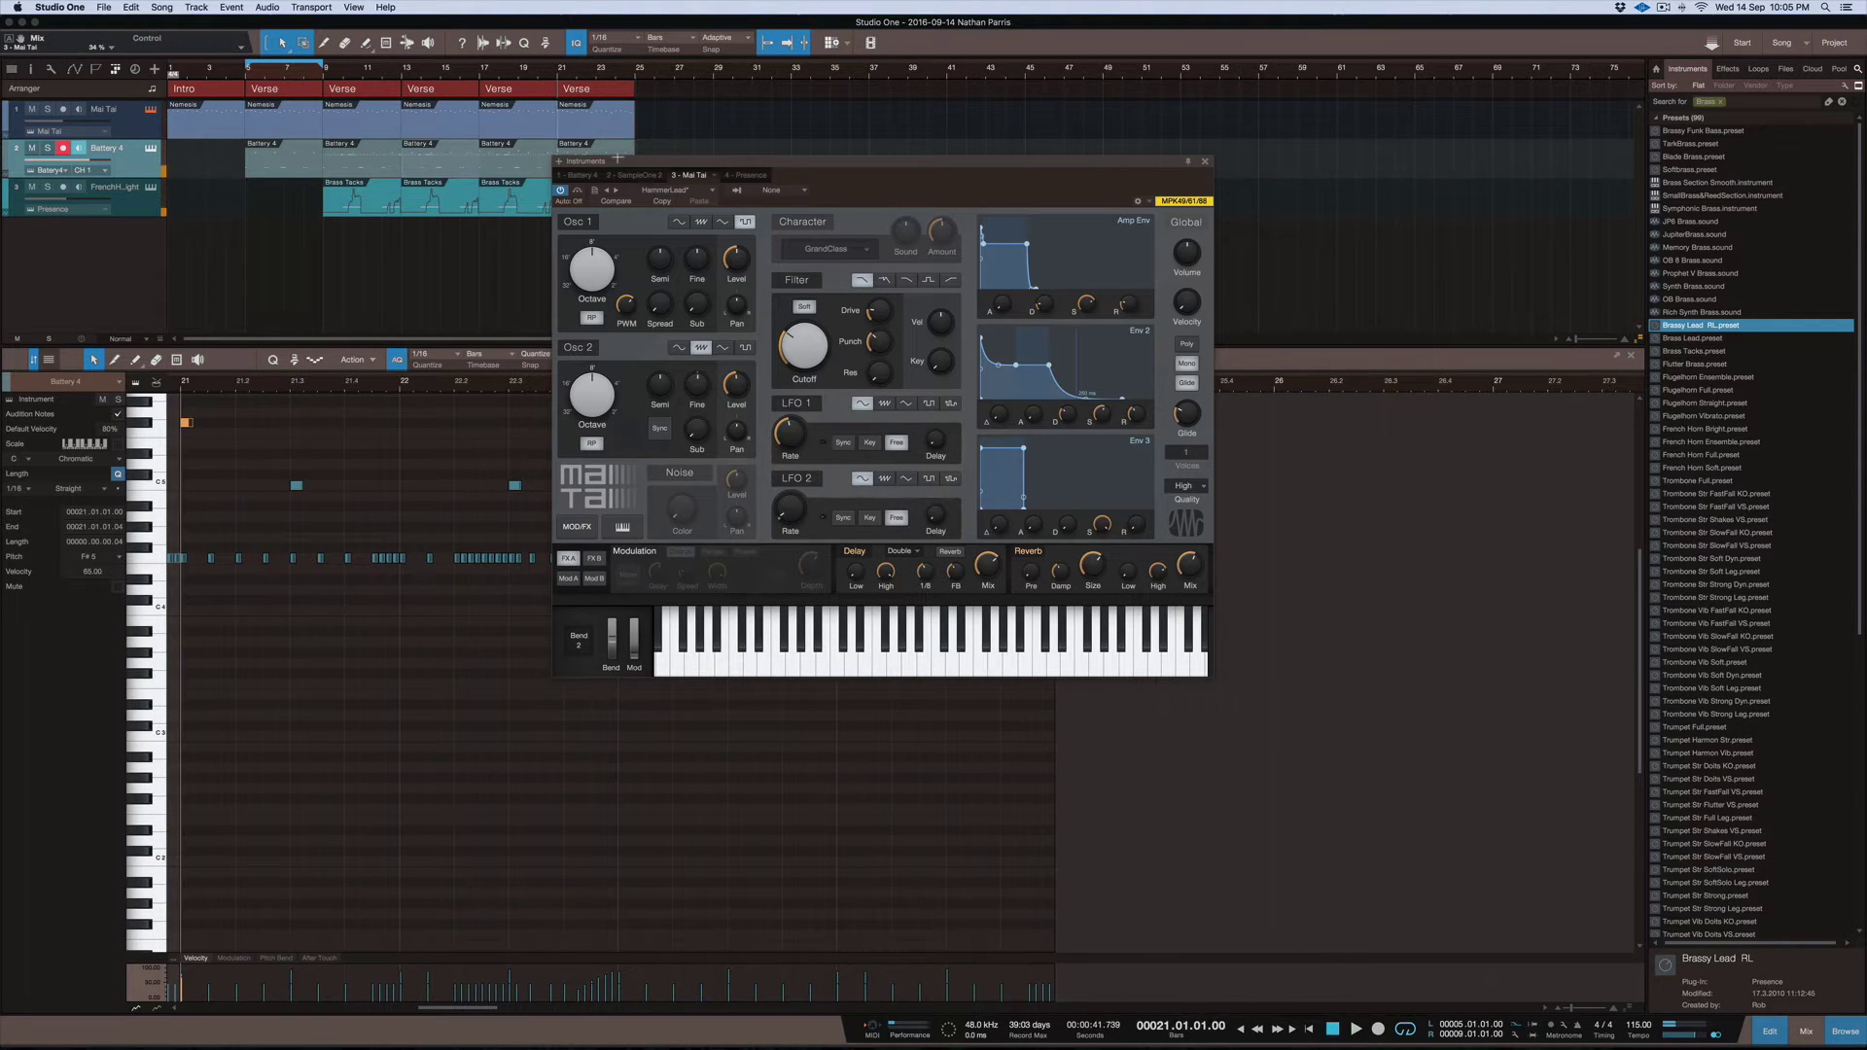
Close the synth window and play the song from the start with Mai Tai soloed, adding the other tracks before clearing all solos
click(49, 109)
click(1203, 162)
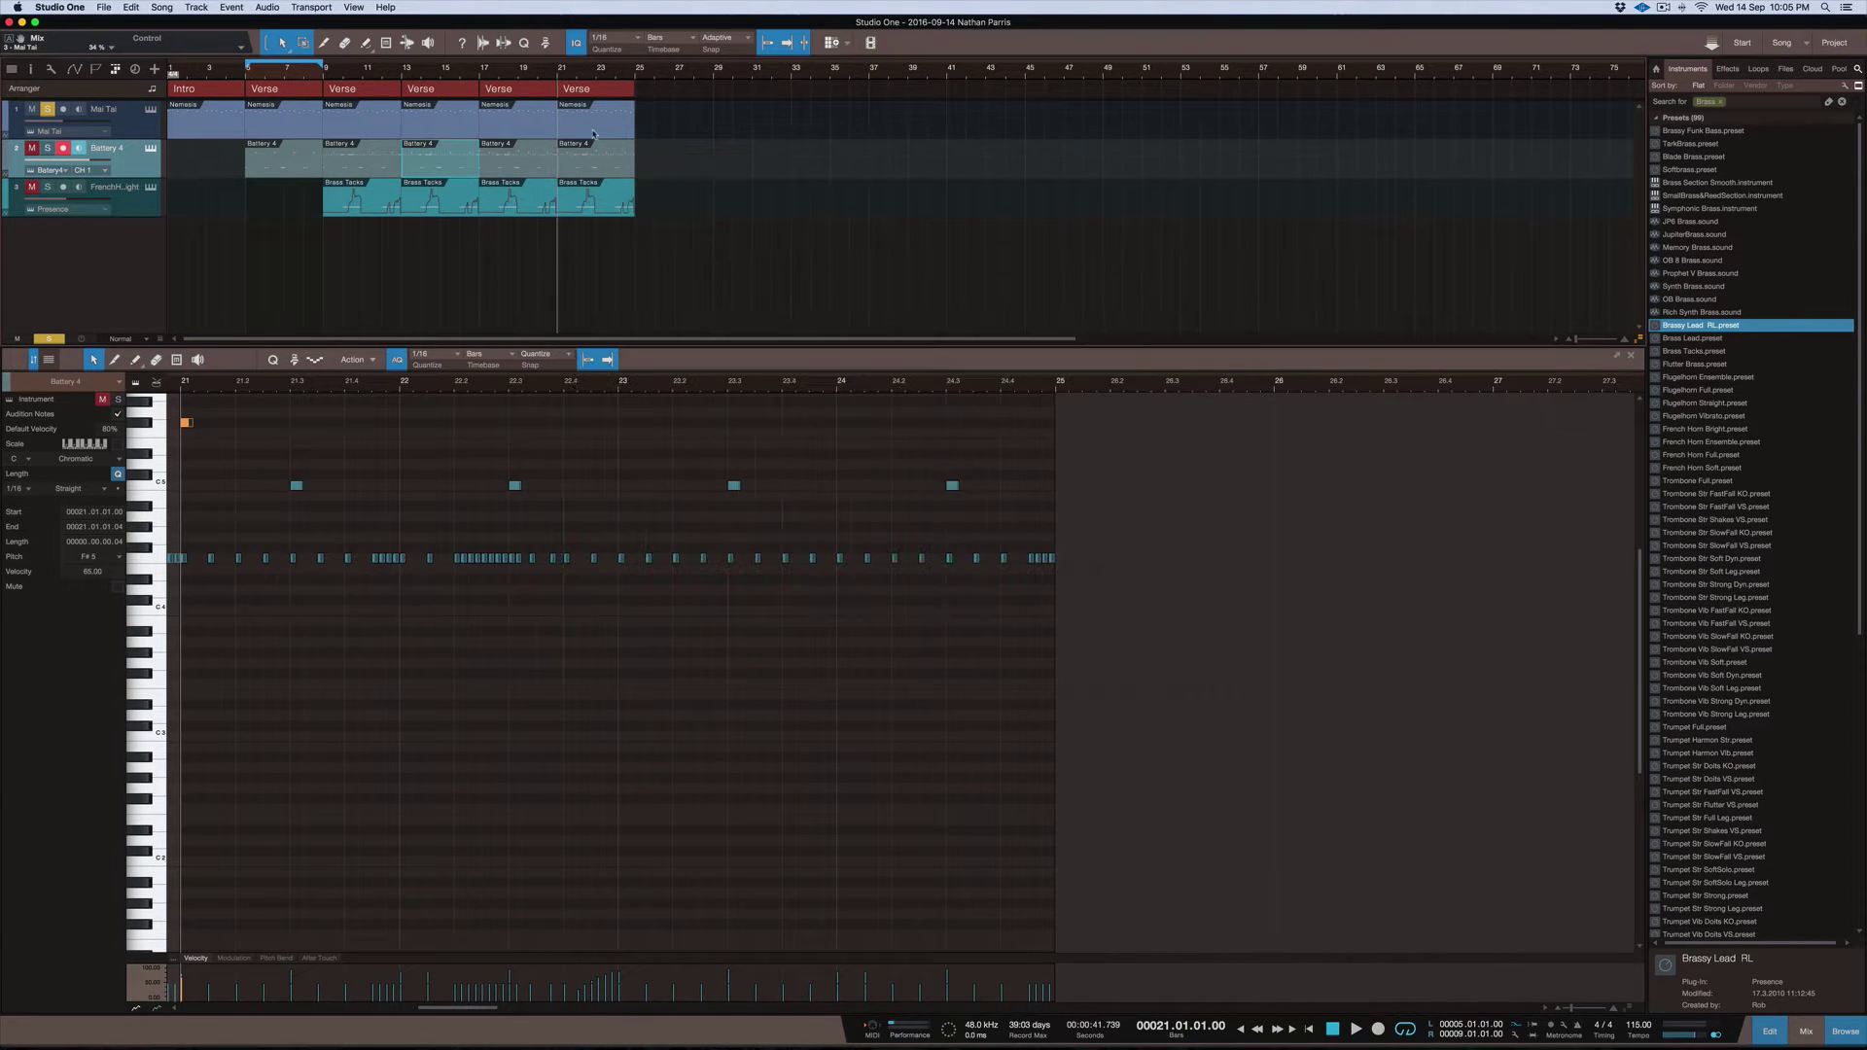
key(comma)
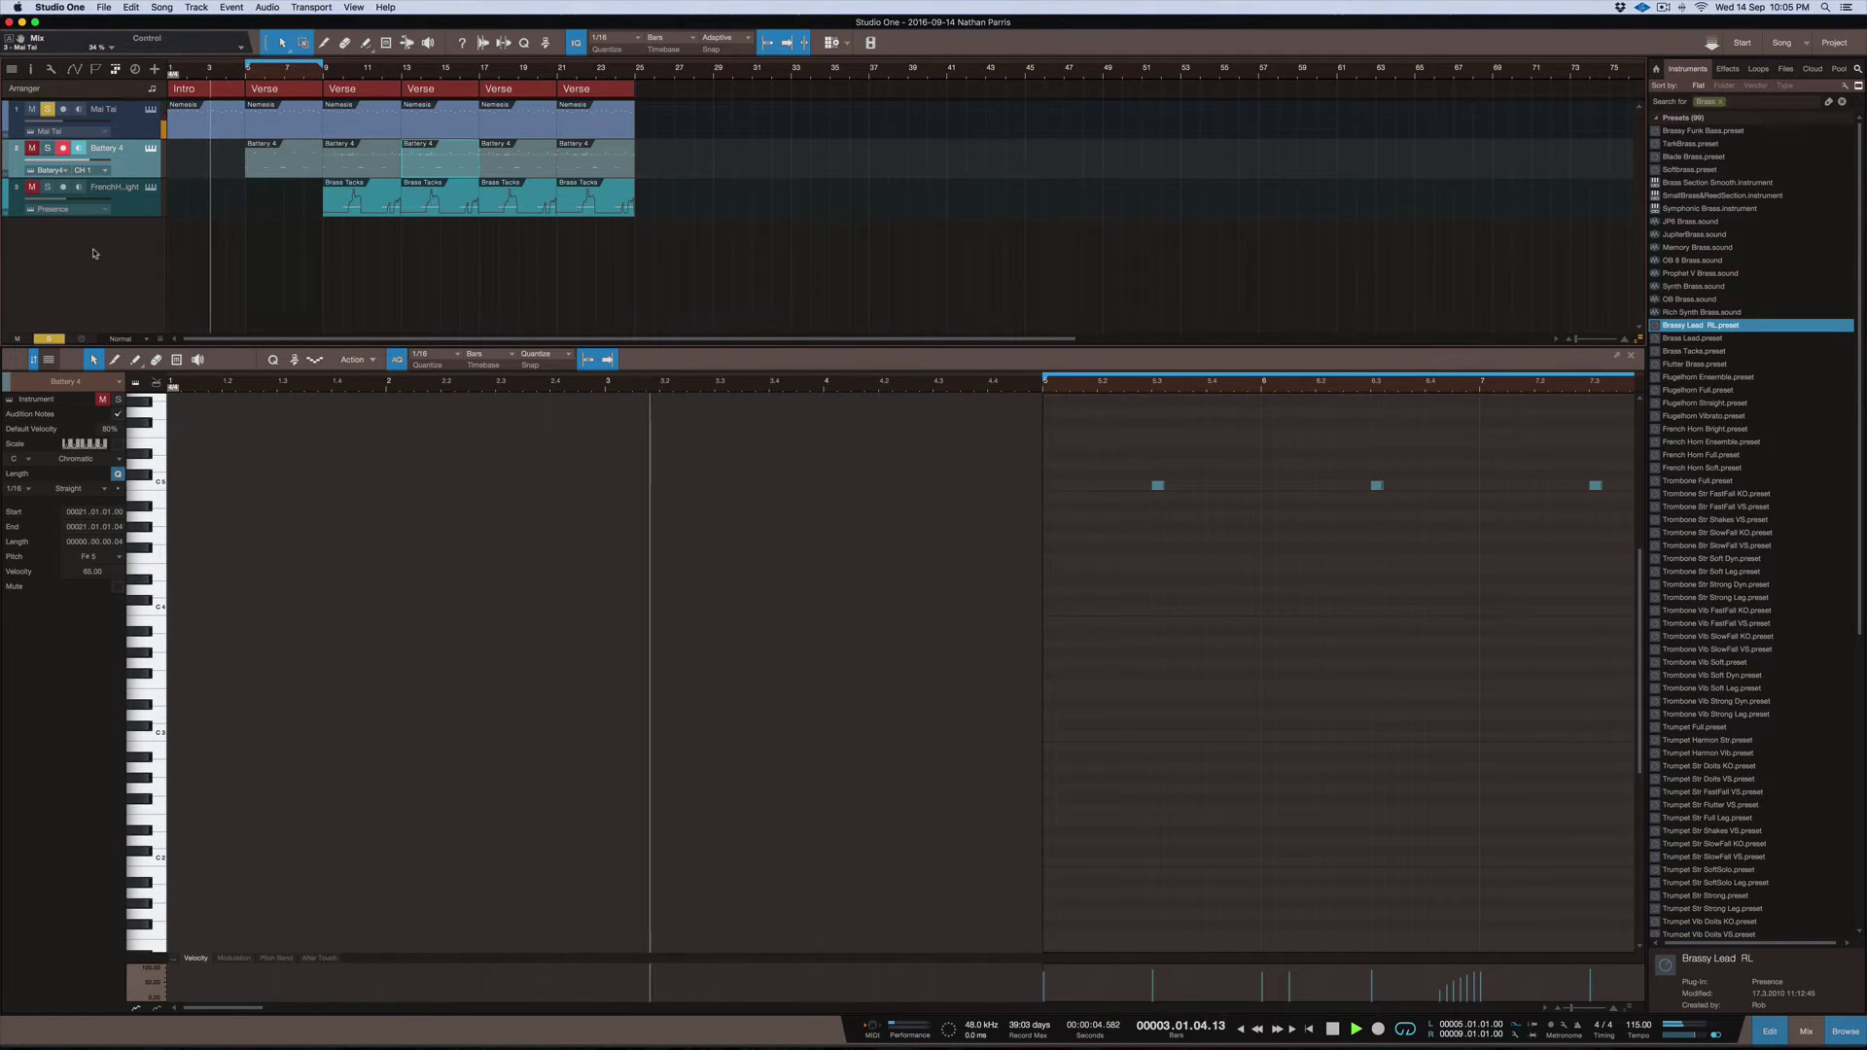
click(48, 148)
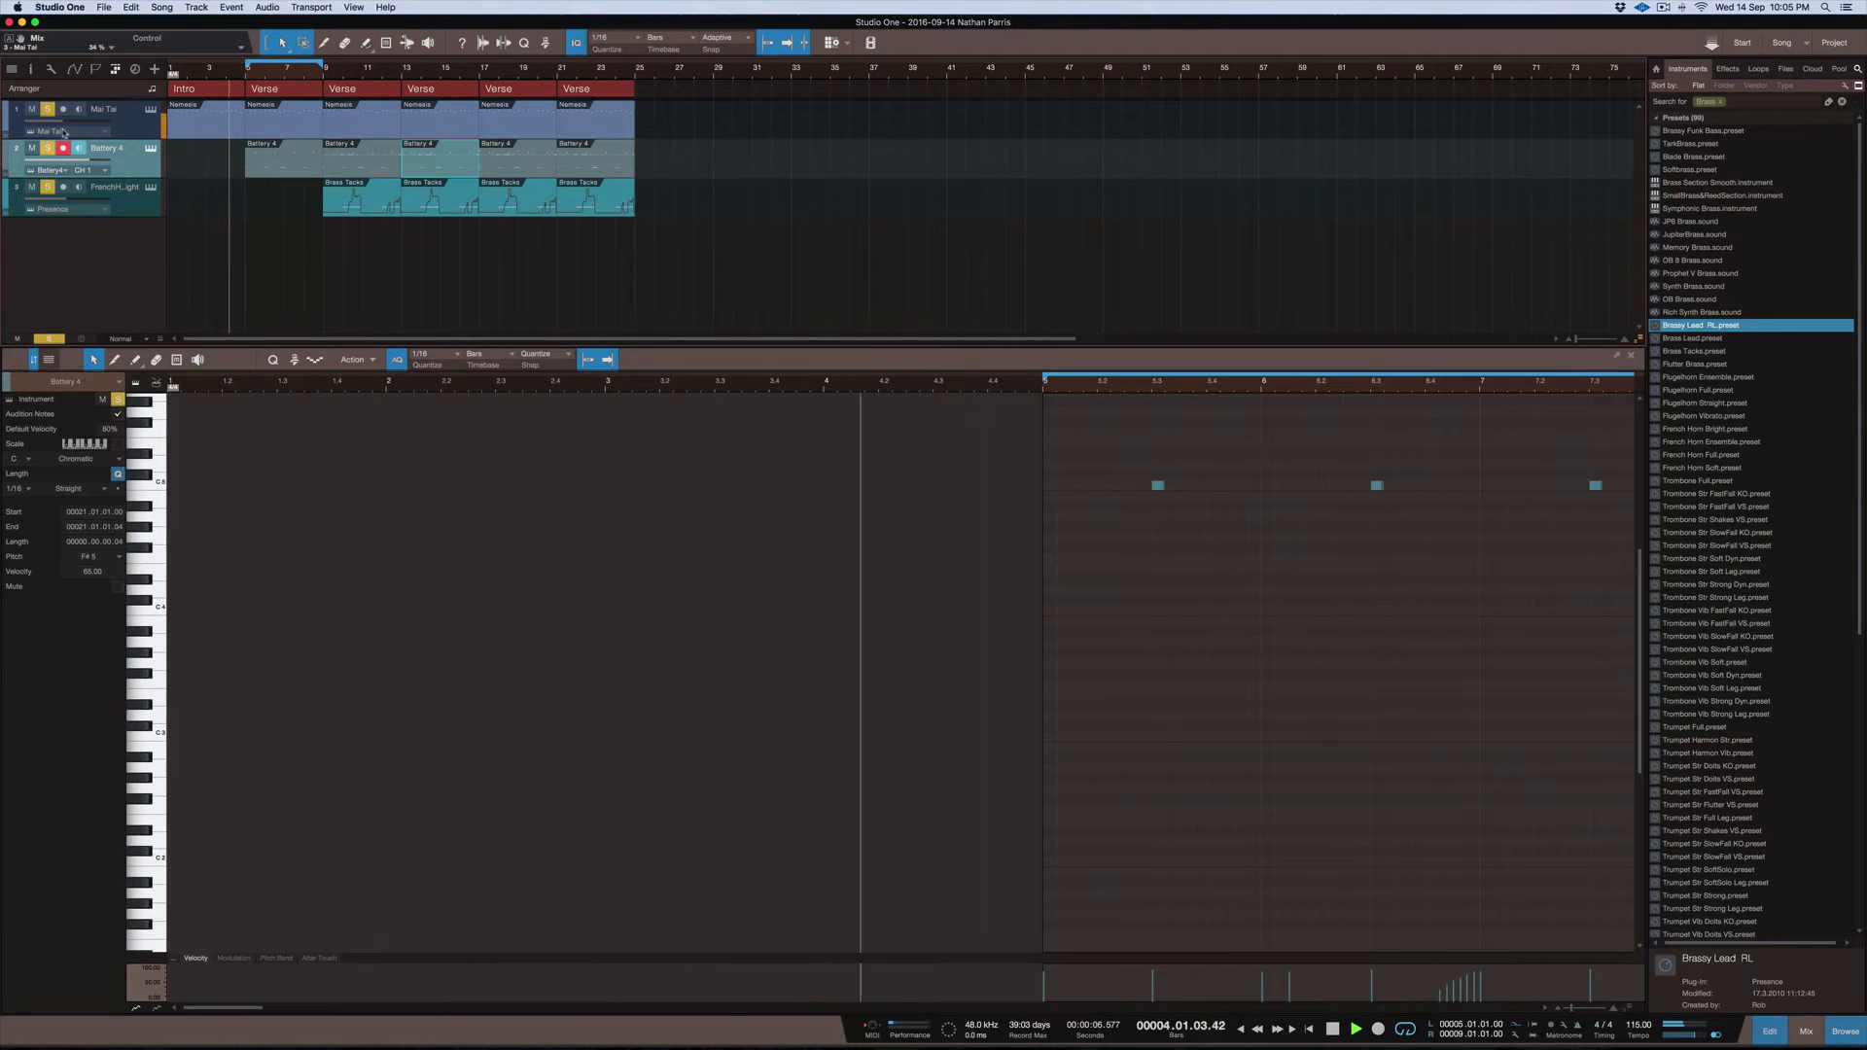
click(49, 339)
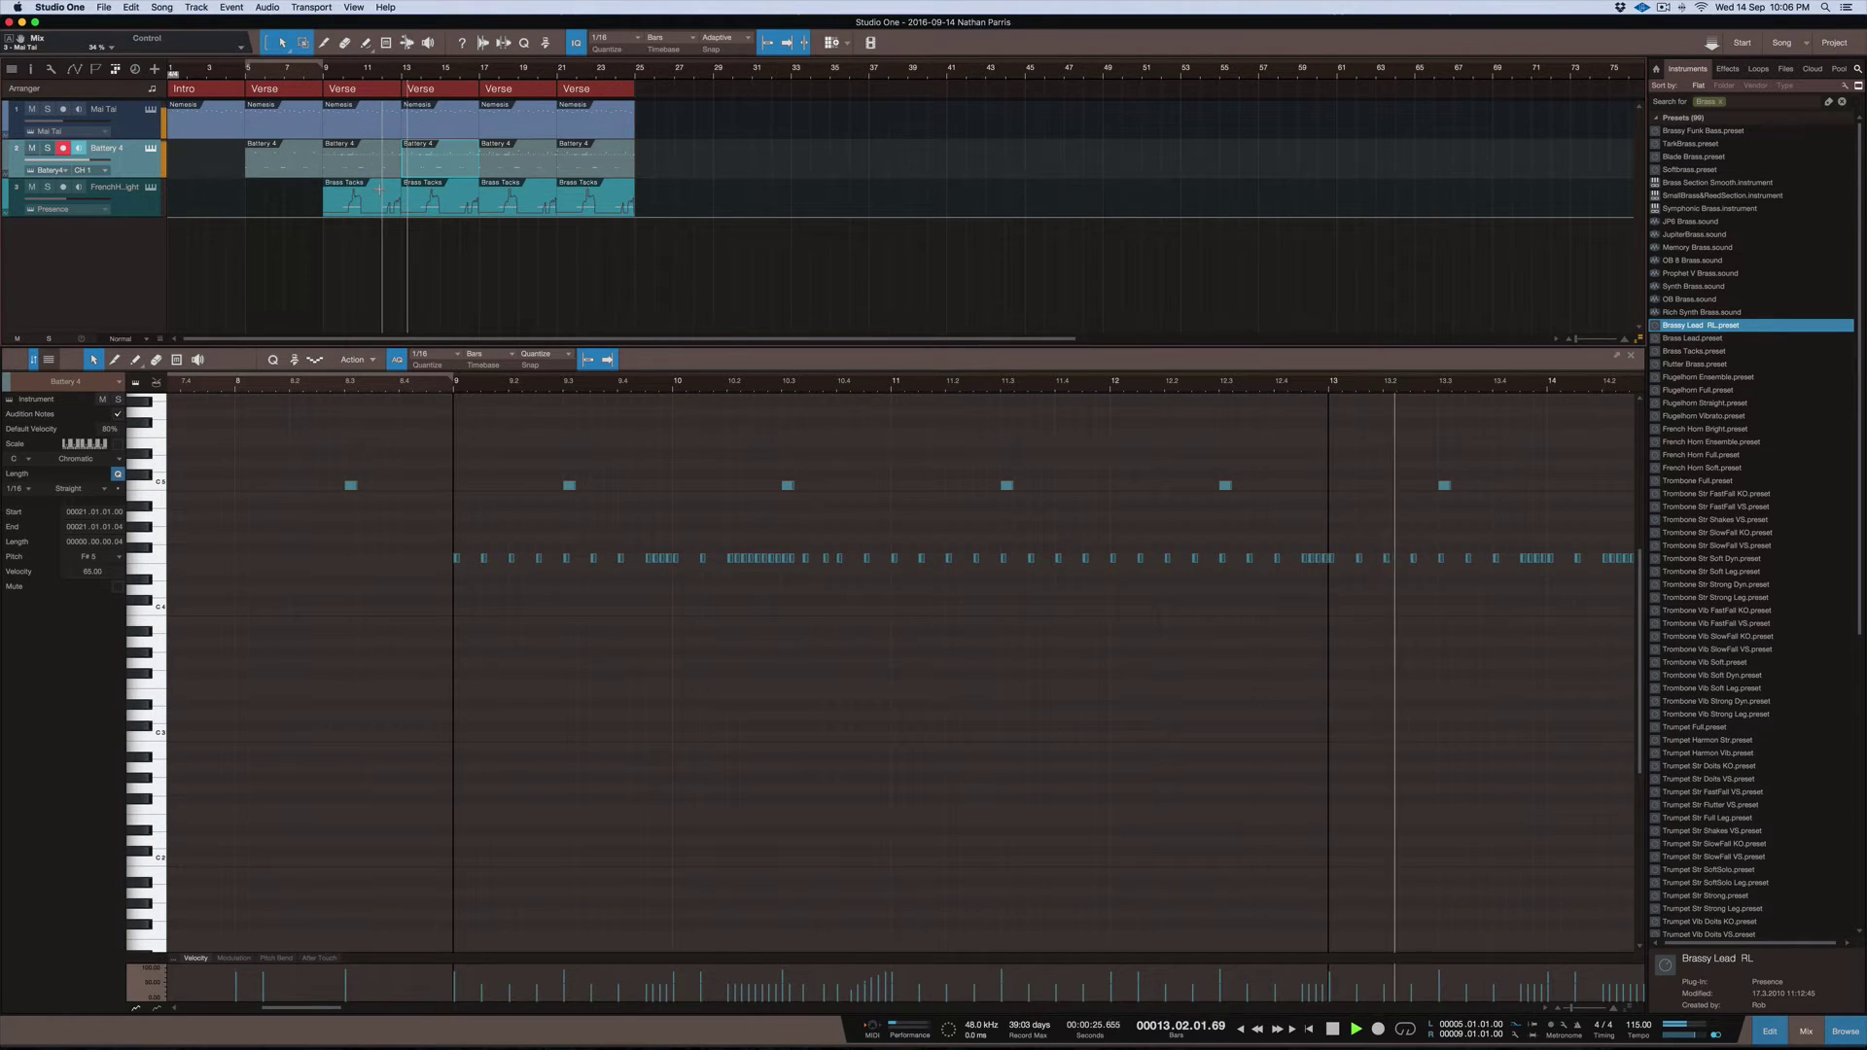
Cut the tail ends off the French horn parts in all four verses and play the end of the last verse
click(453, 197)
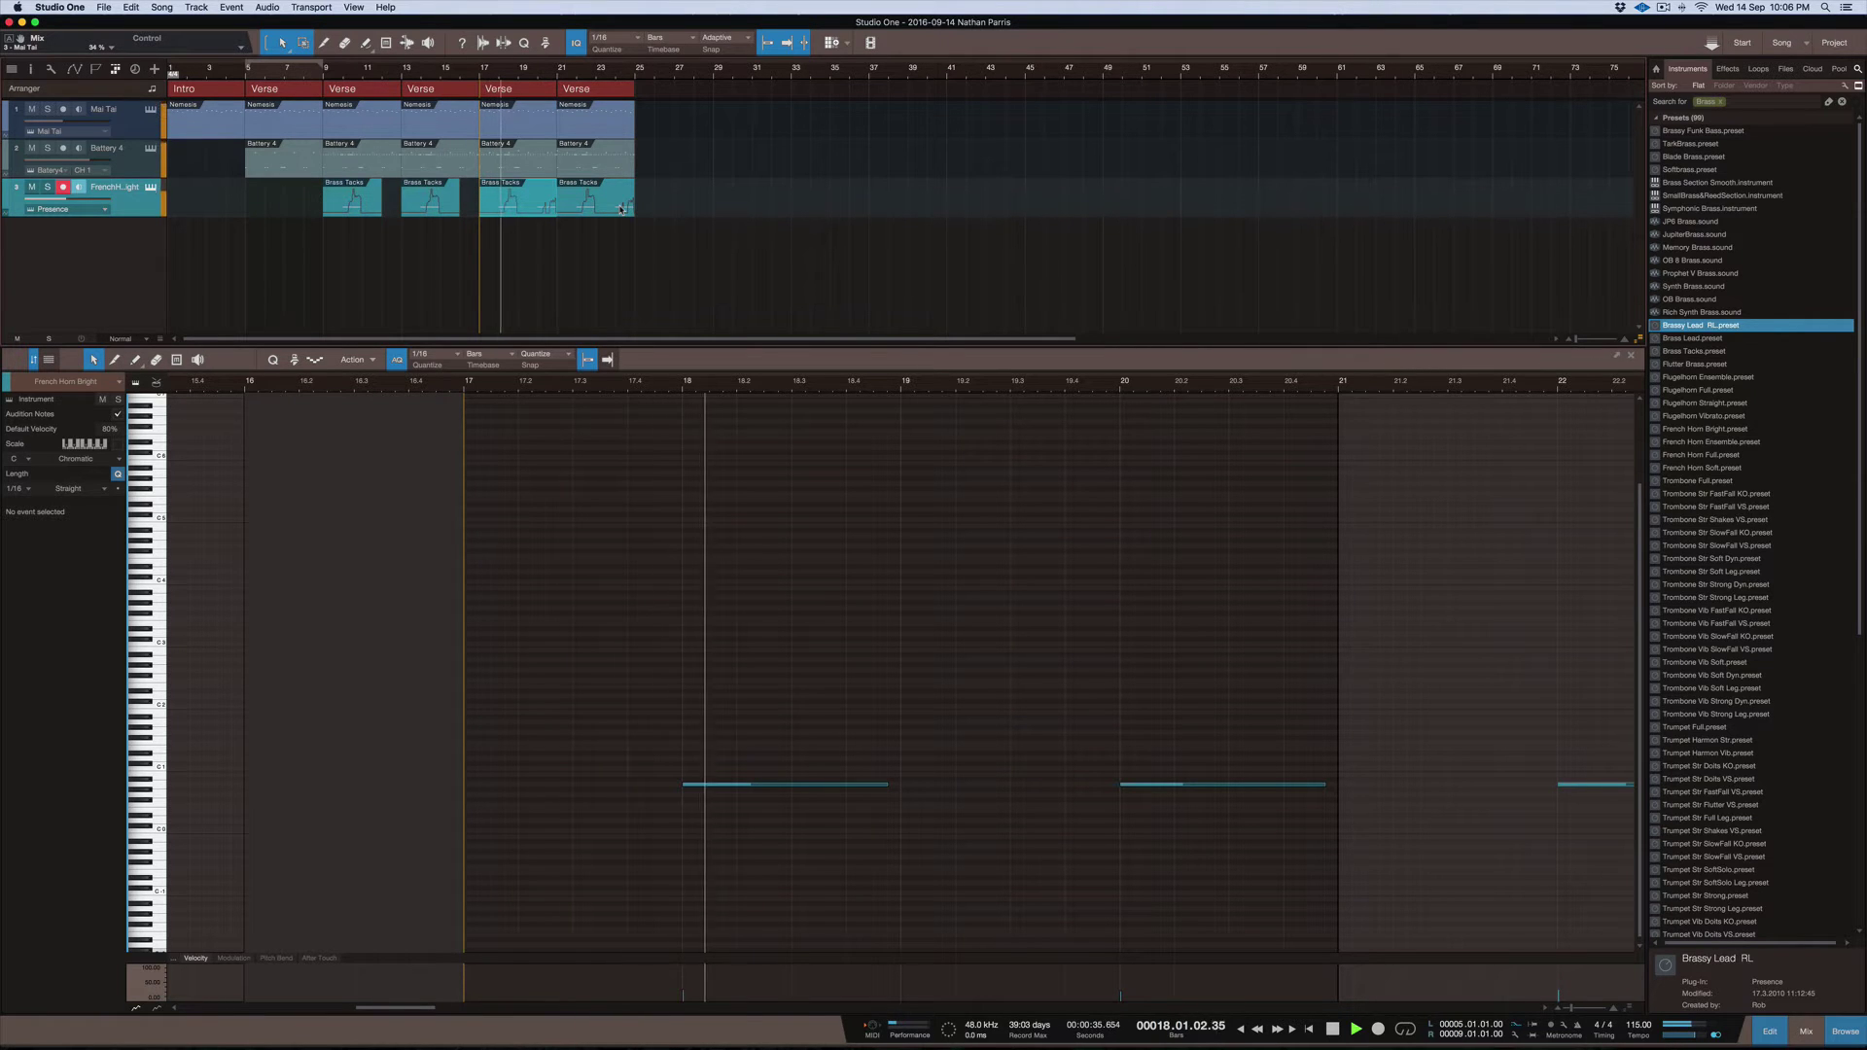
key(ctrl+Up)
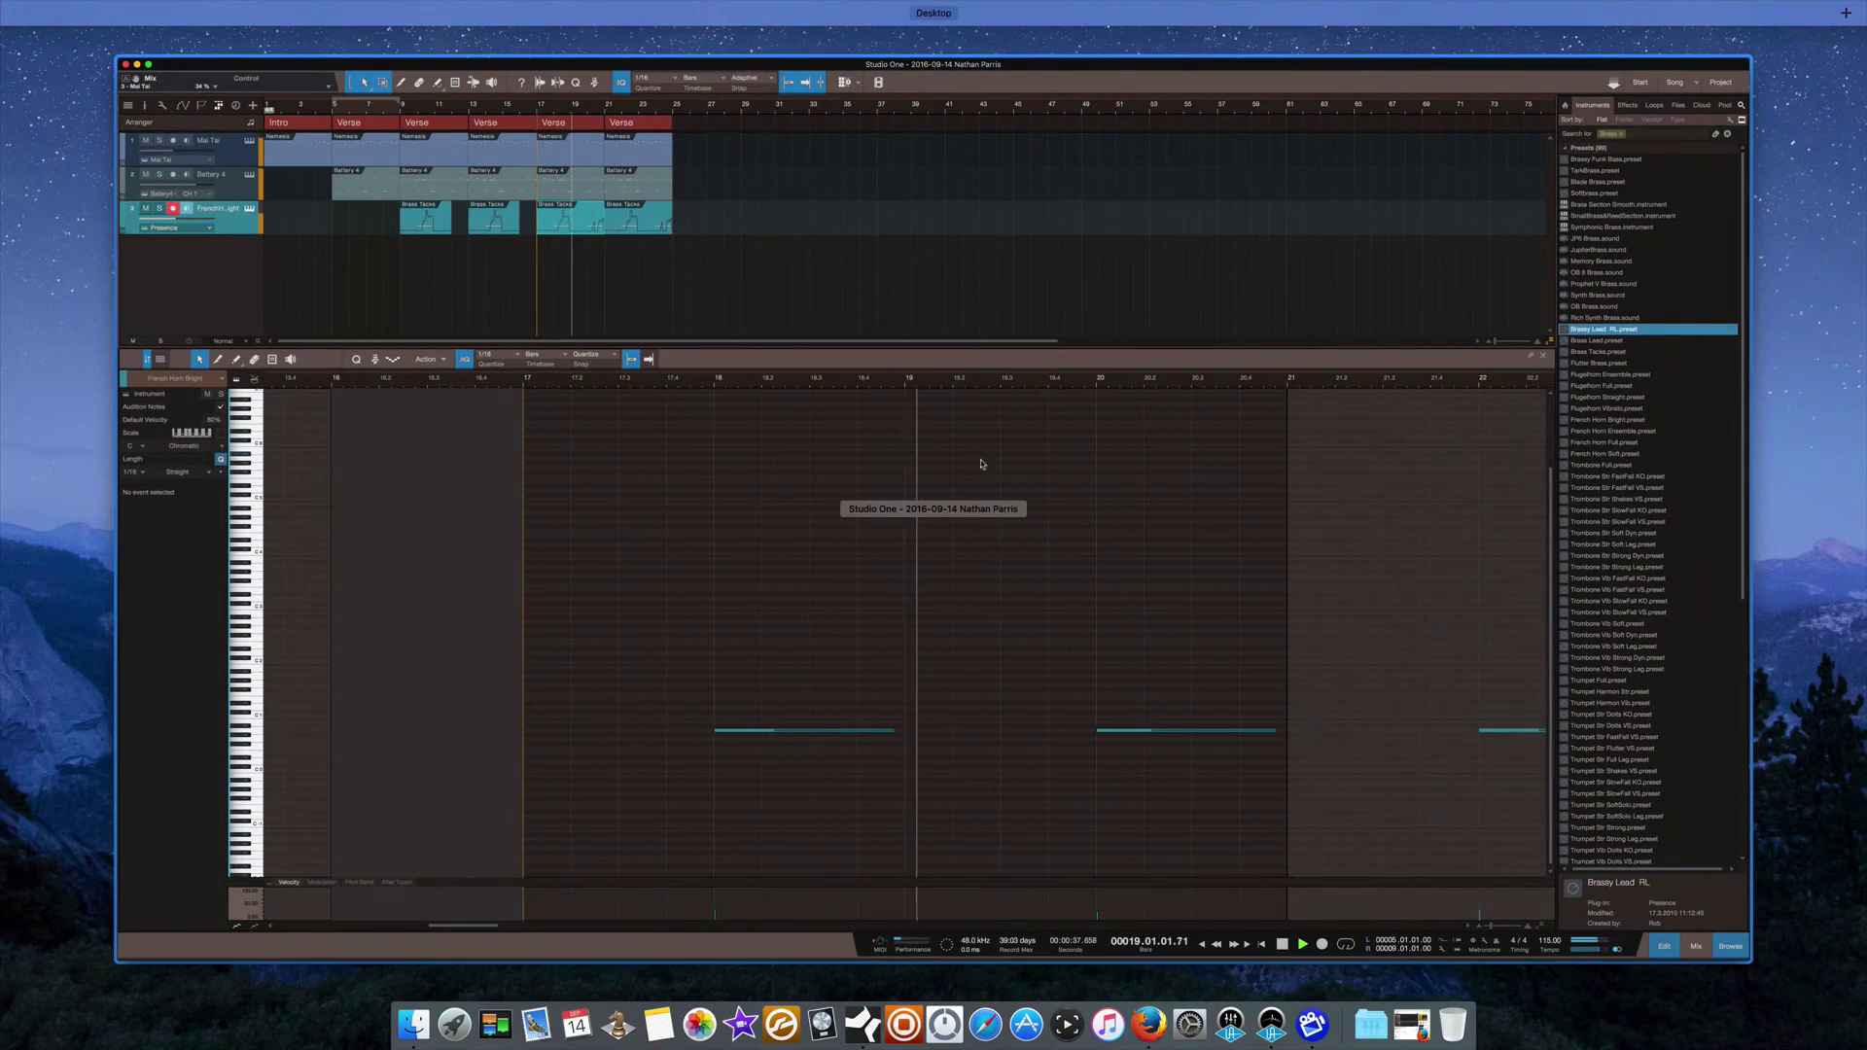
click(847, 291)
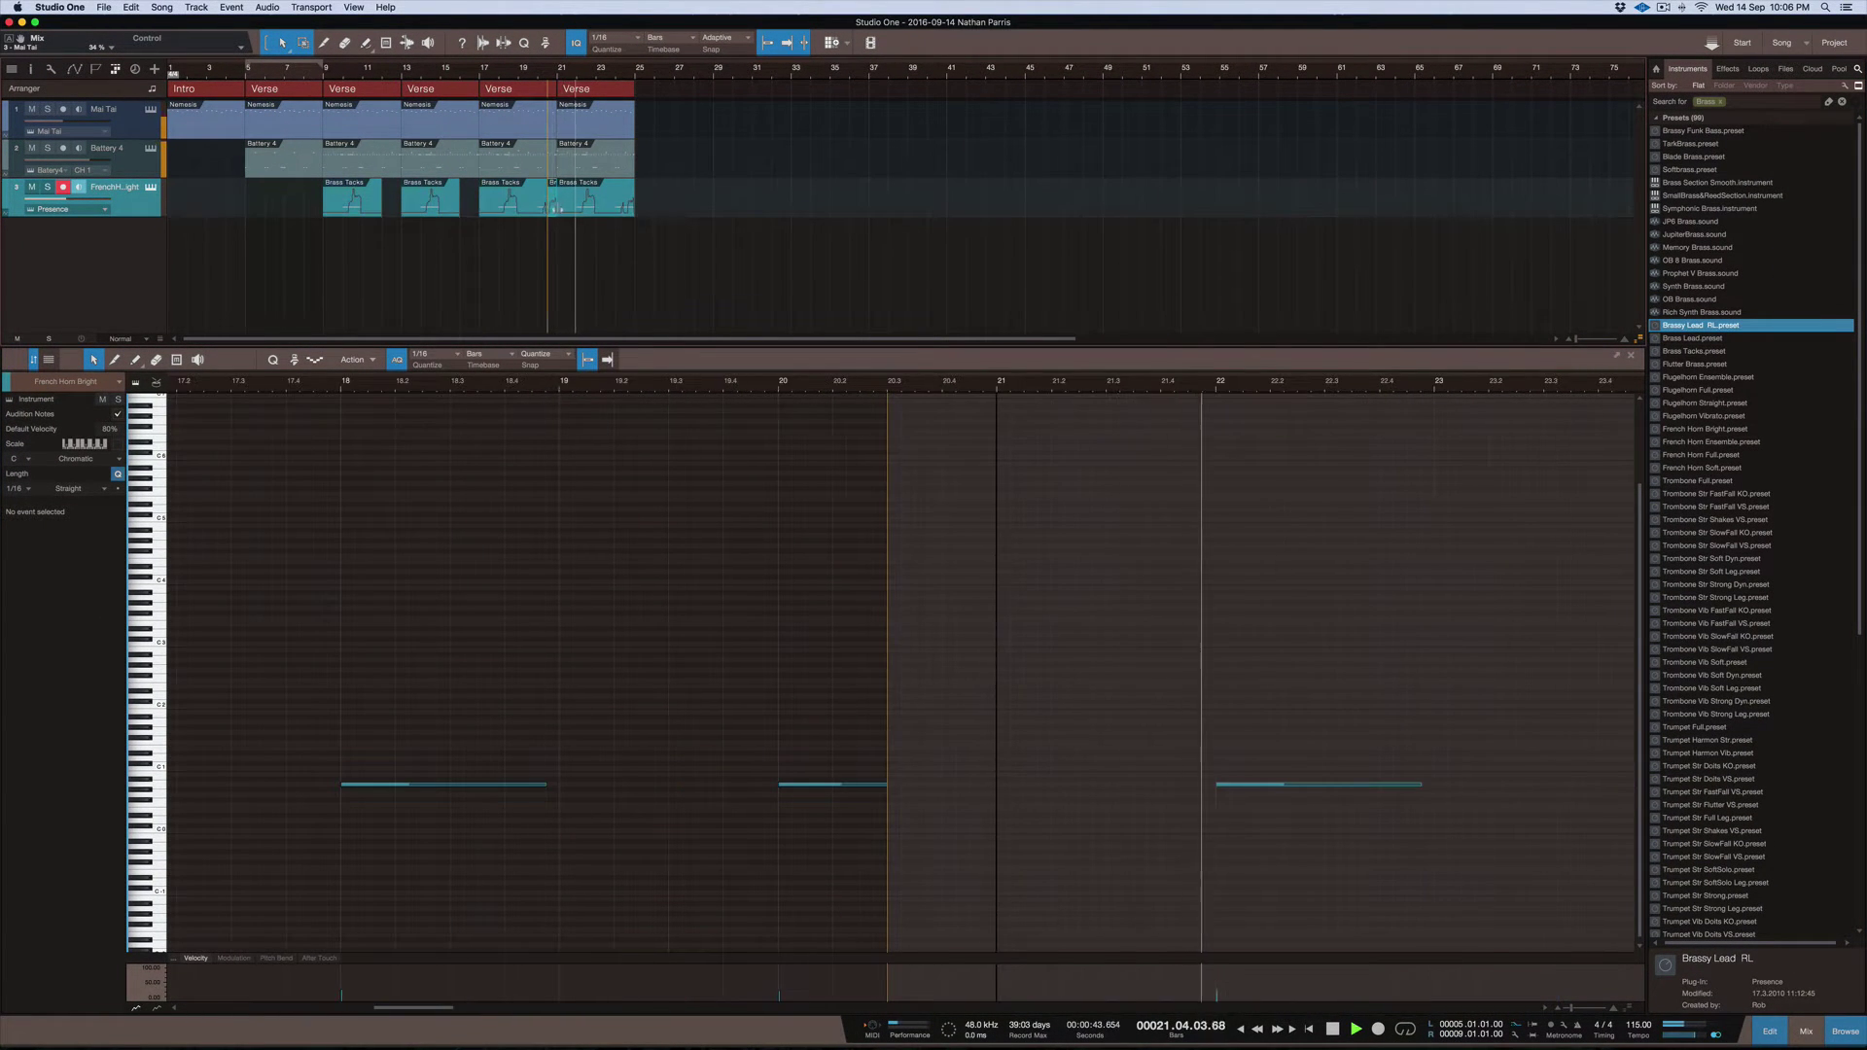
double_click(625, 197)
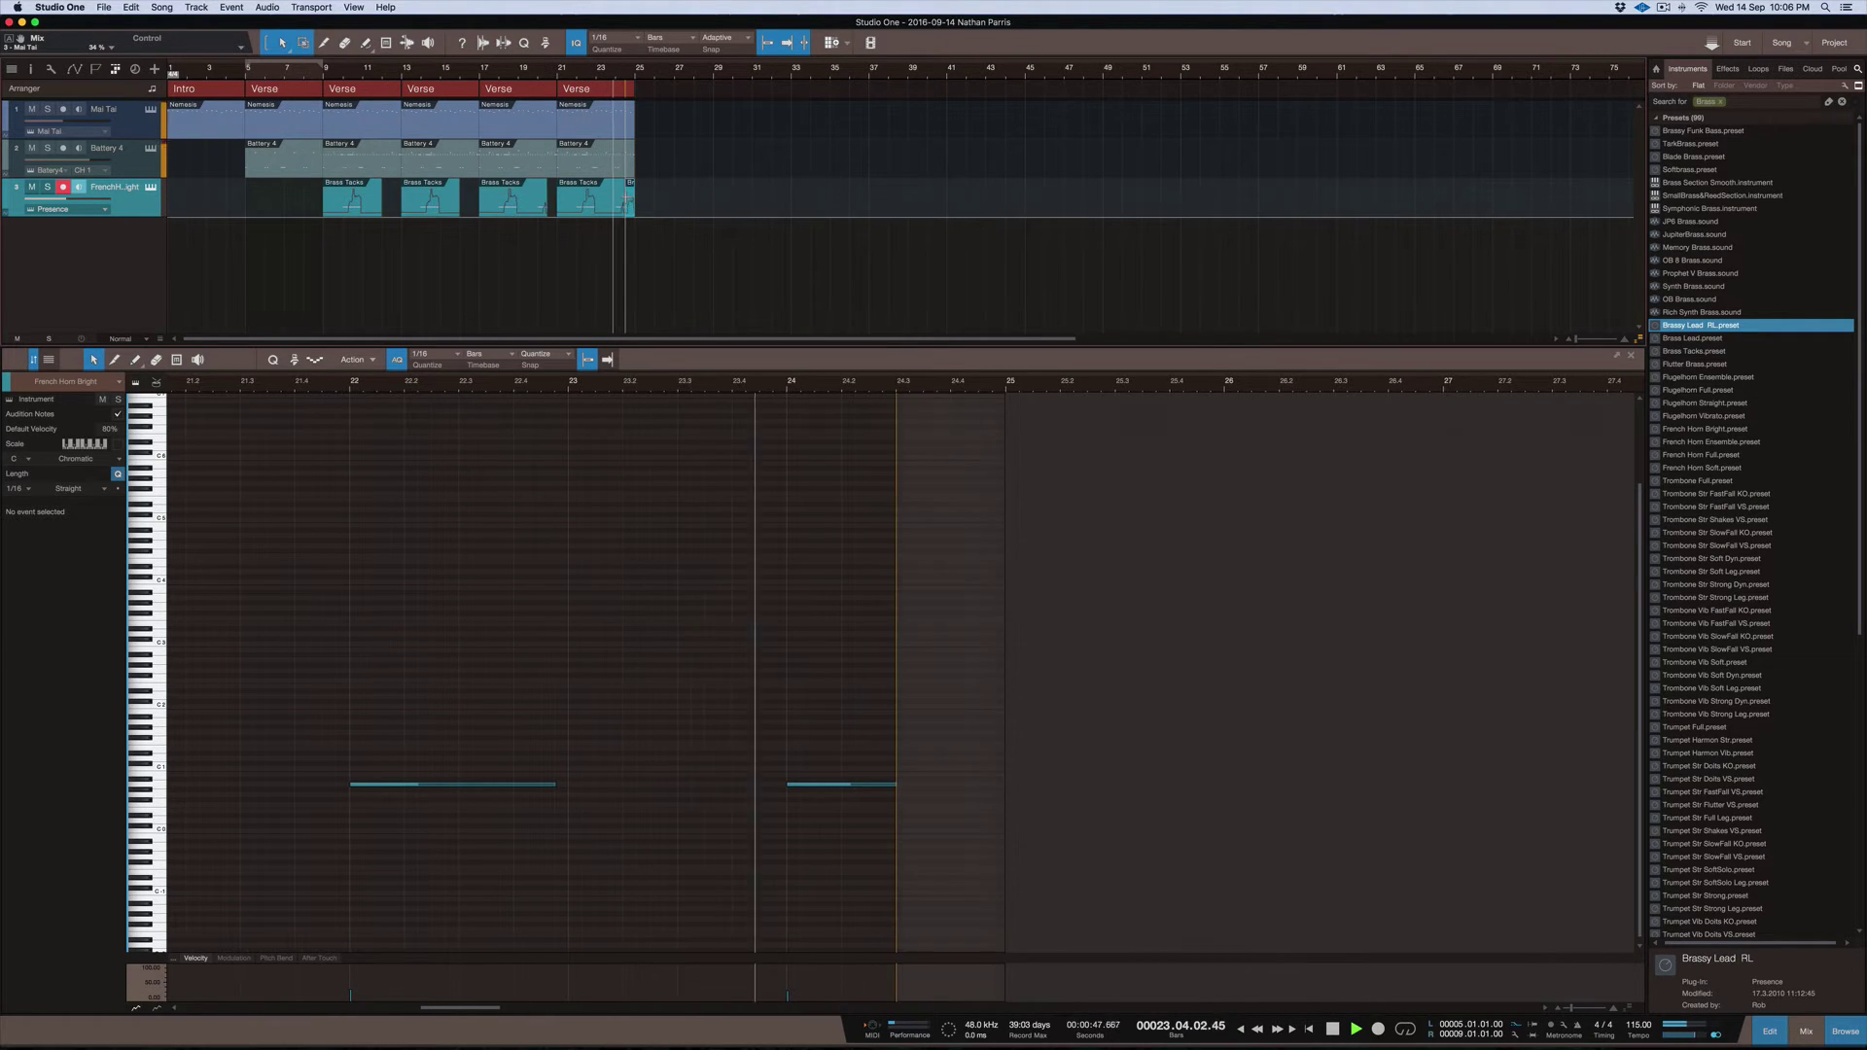
key(Delete)
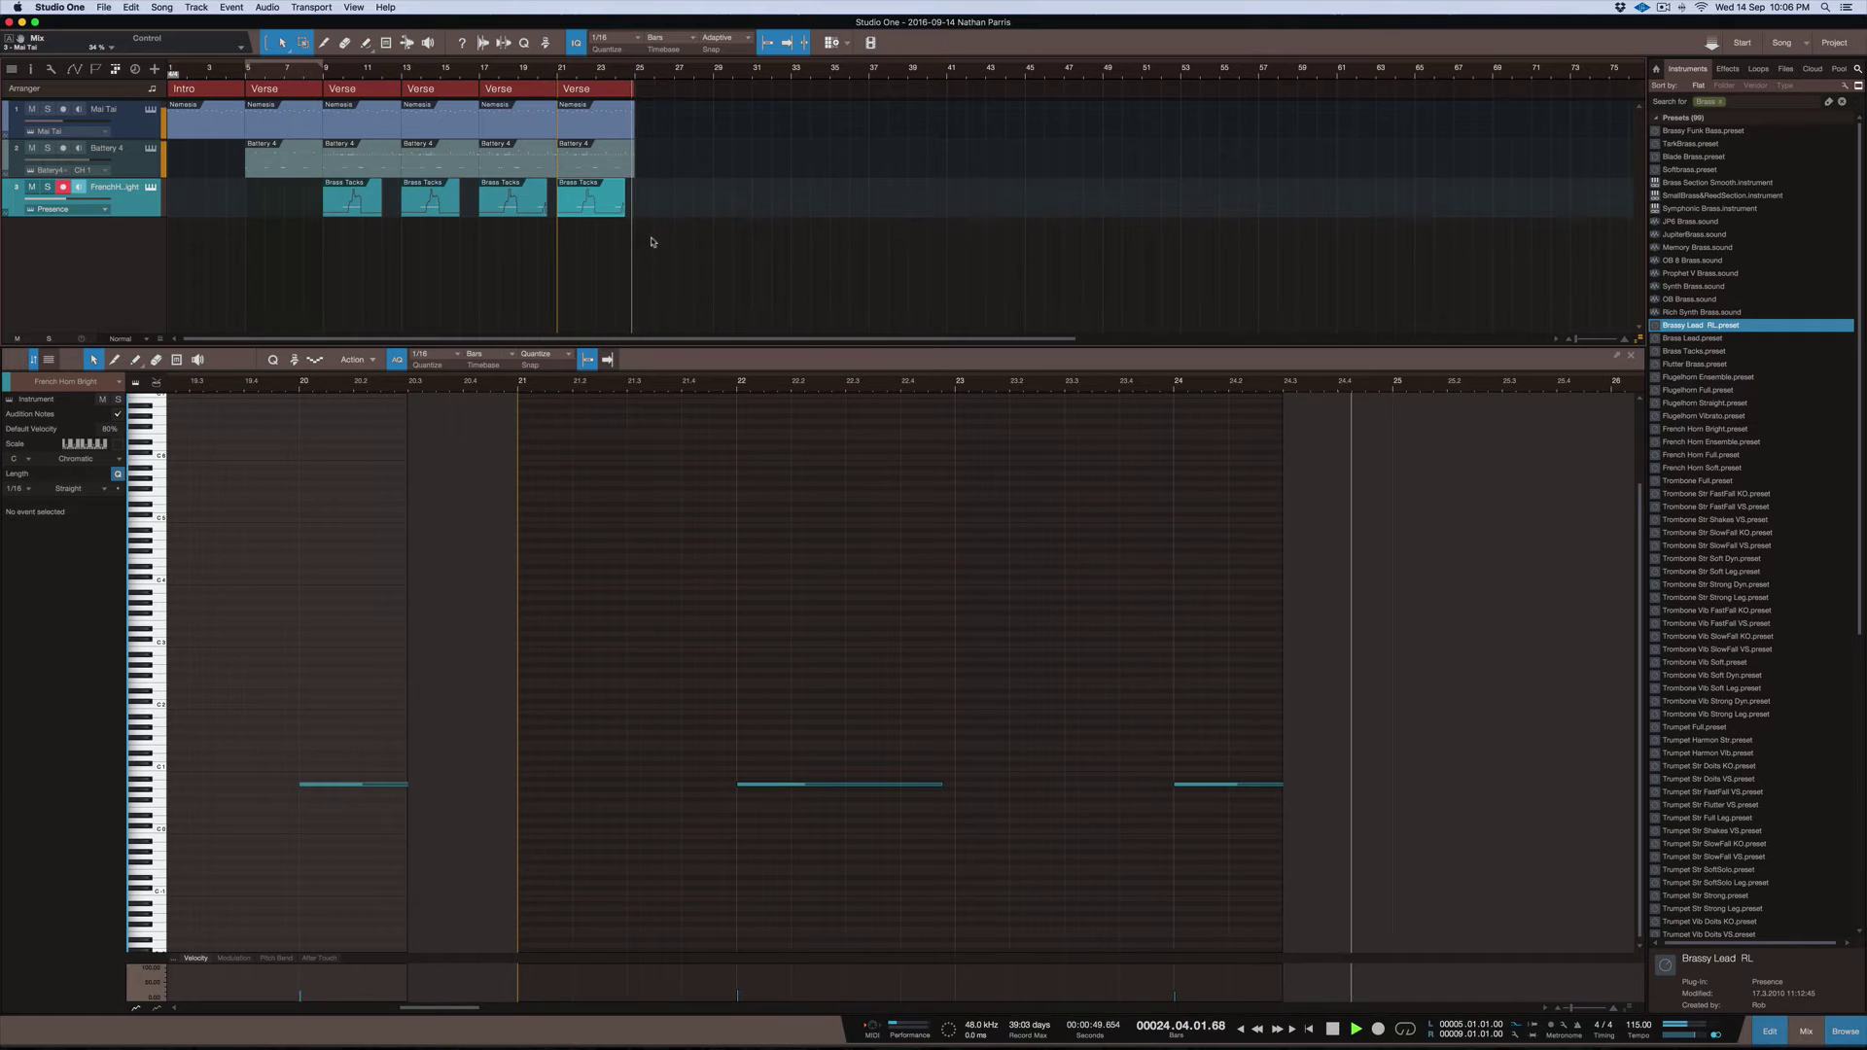
click(615, 80)
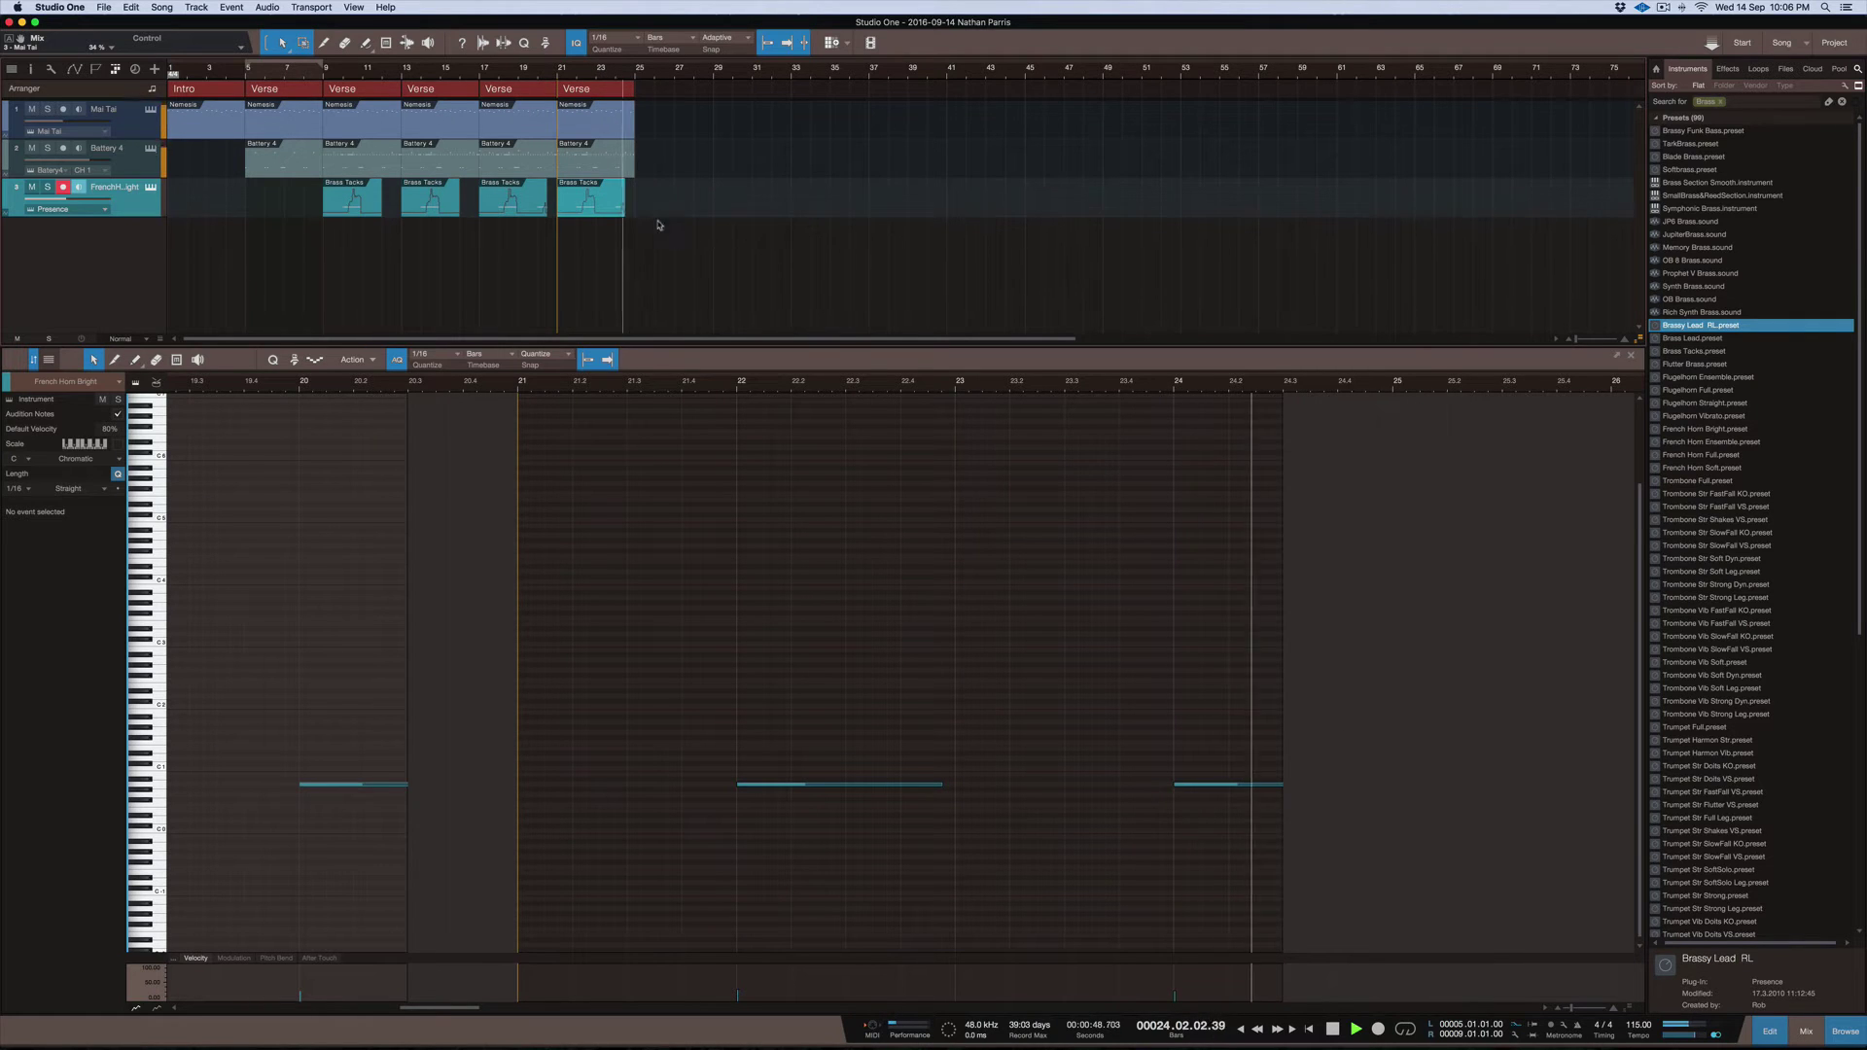
key(space)
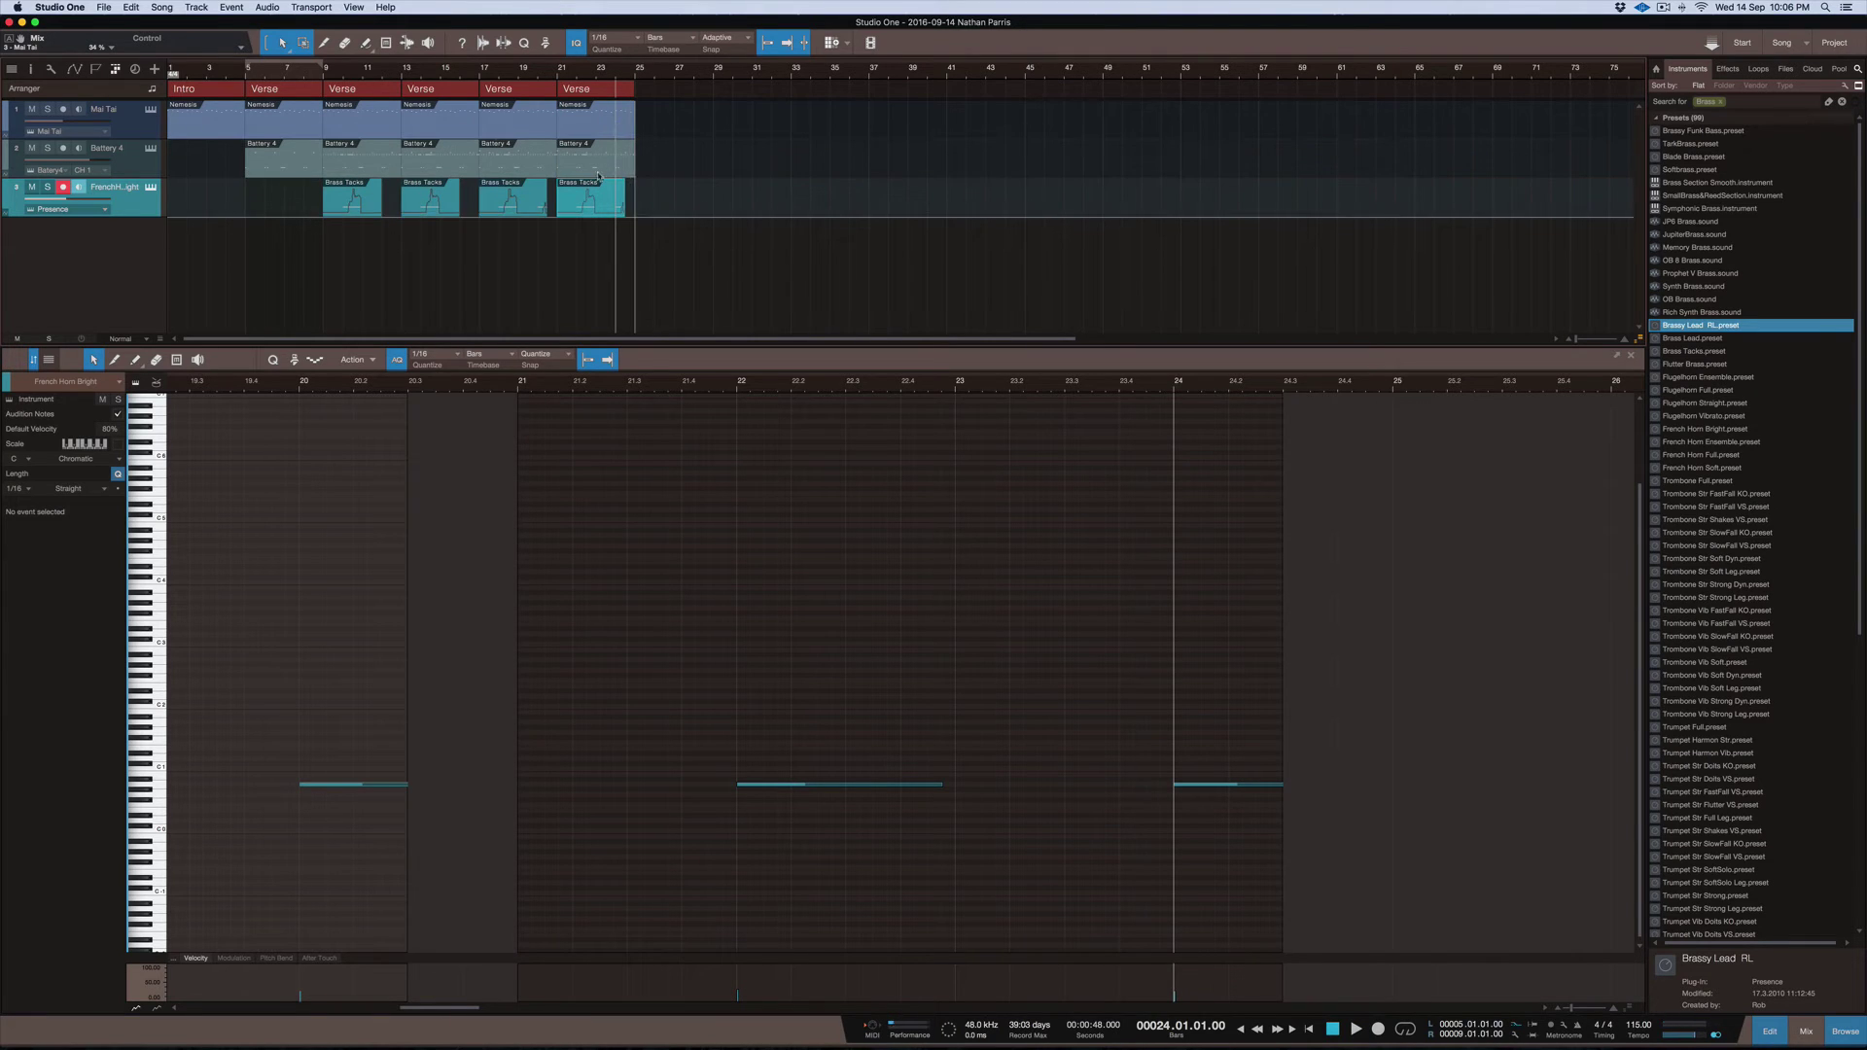
Duplicate the Mai Tai track with its parts and delete all verse parts from the copy, keeping only the intro
click(1701, 455)
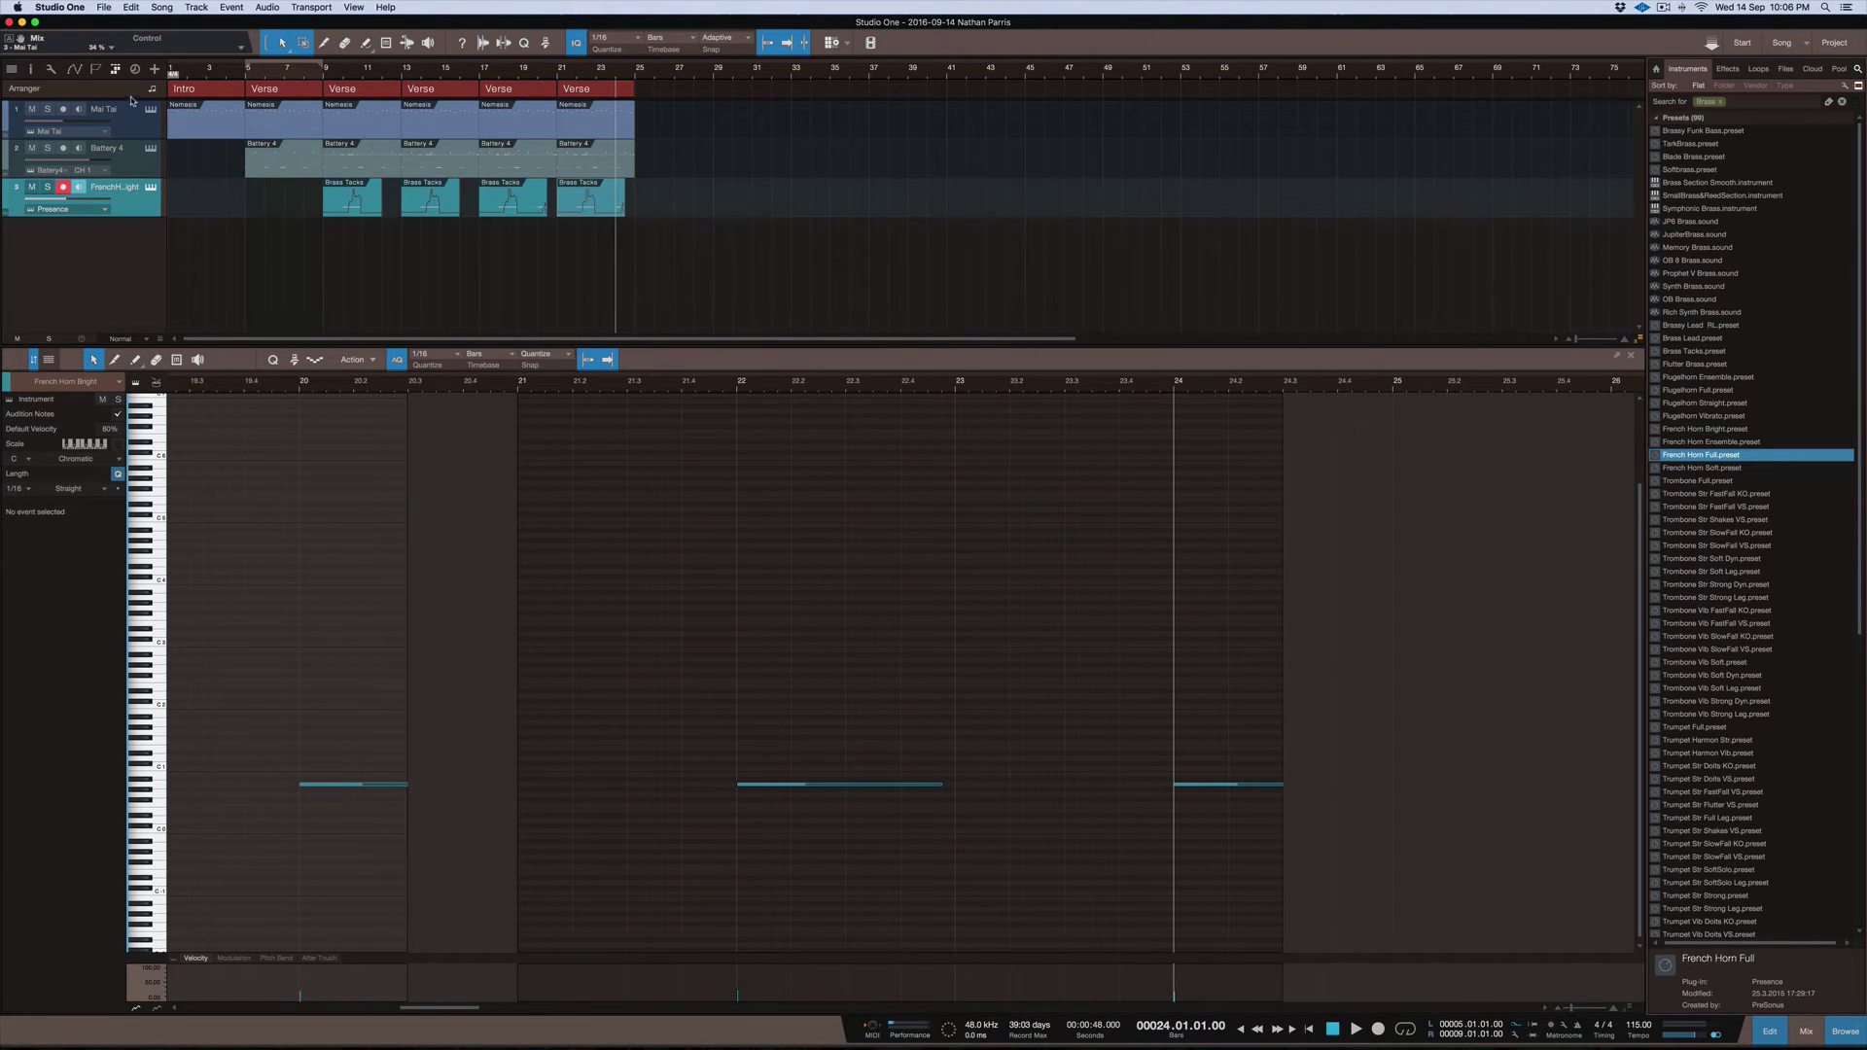
drag(133, 124, 132, 245)
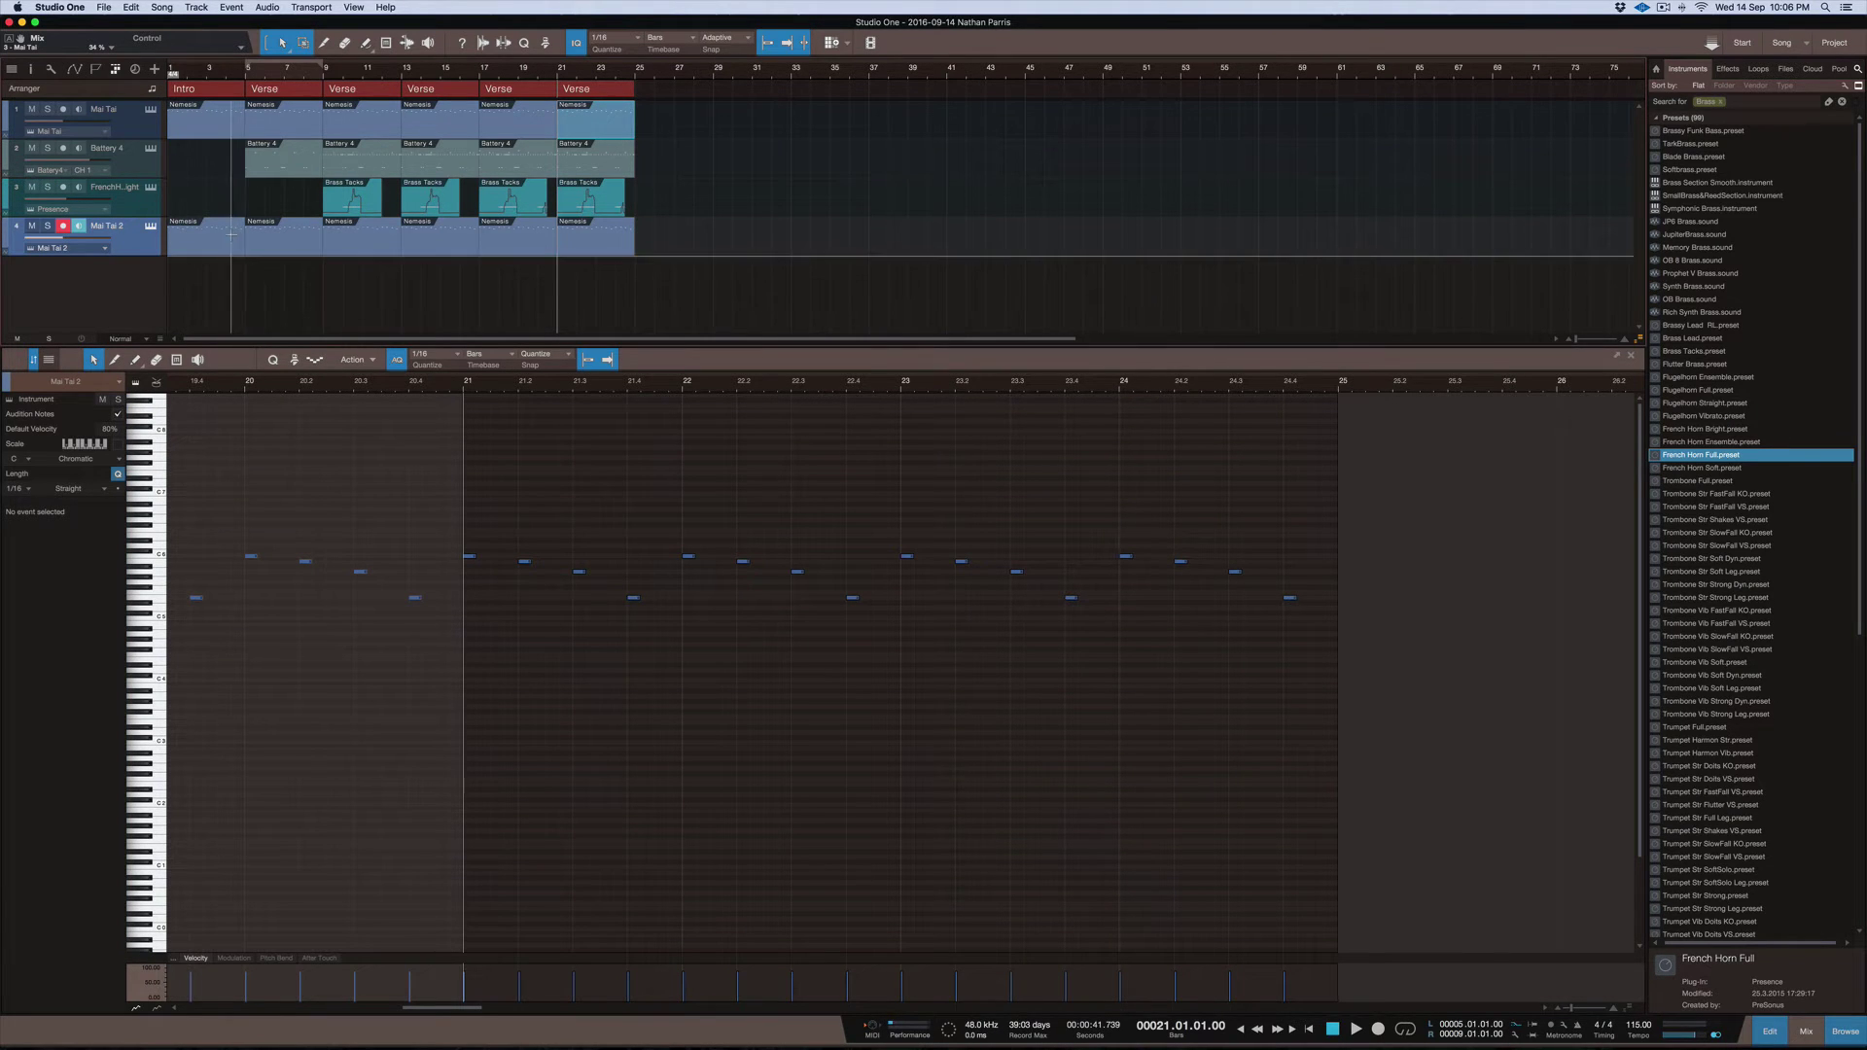
drag(690, 239, 159, 233)
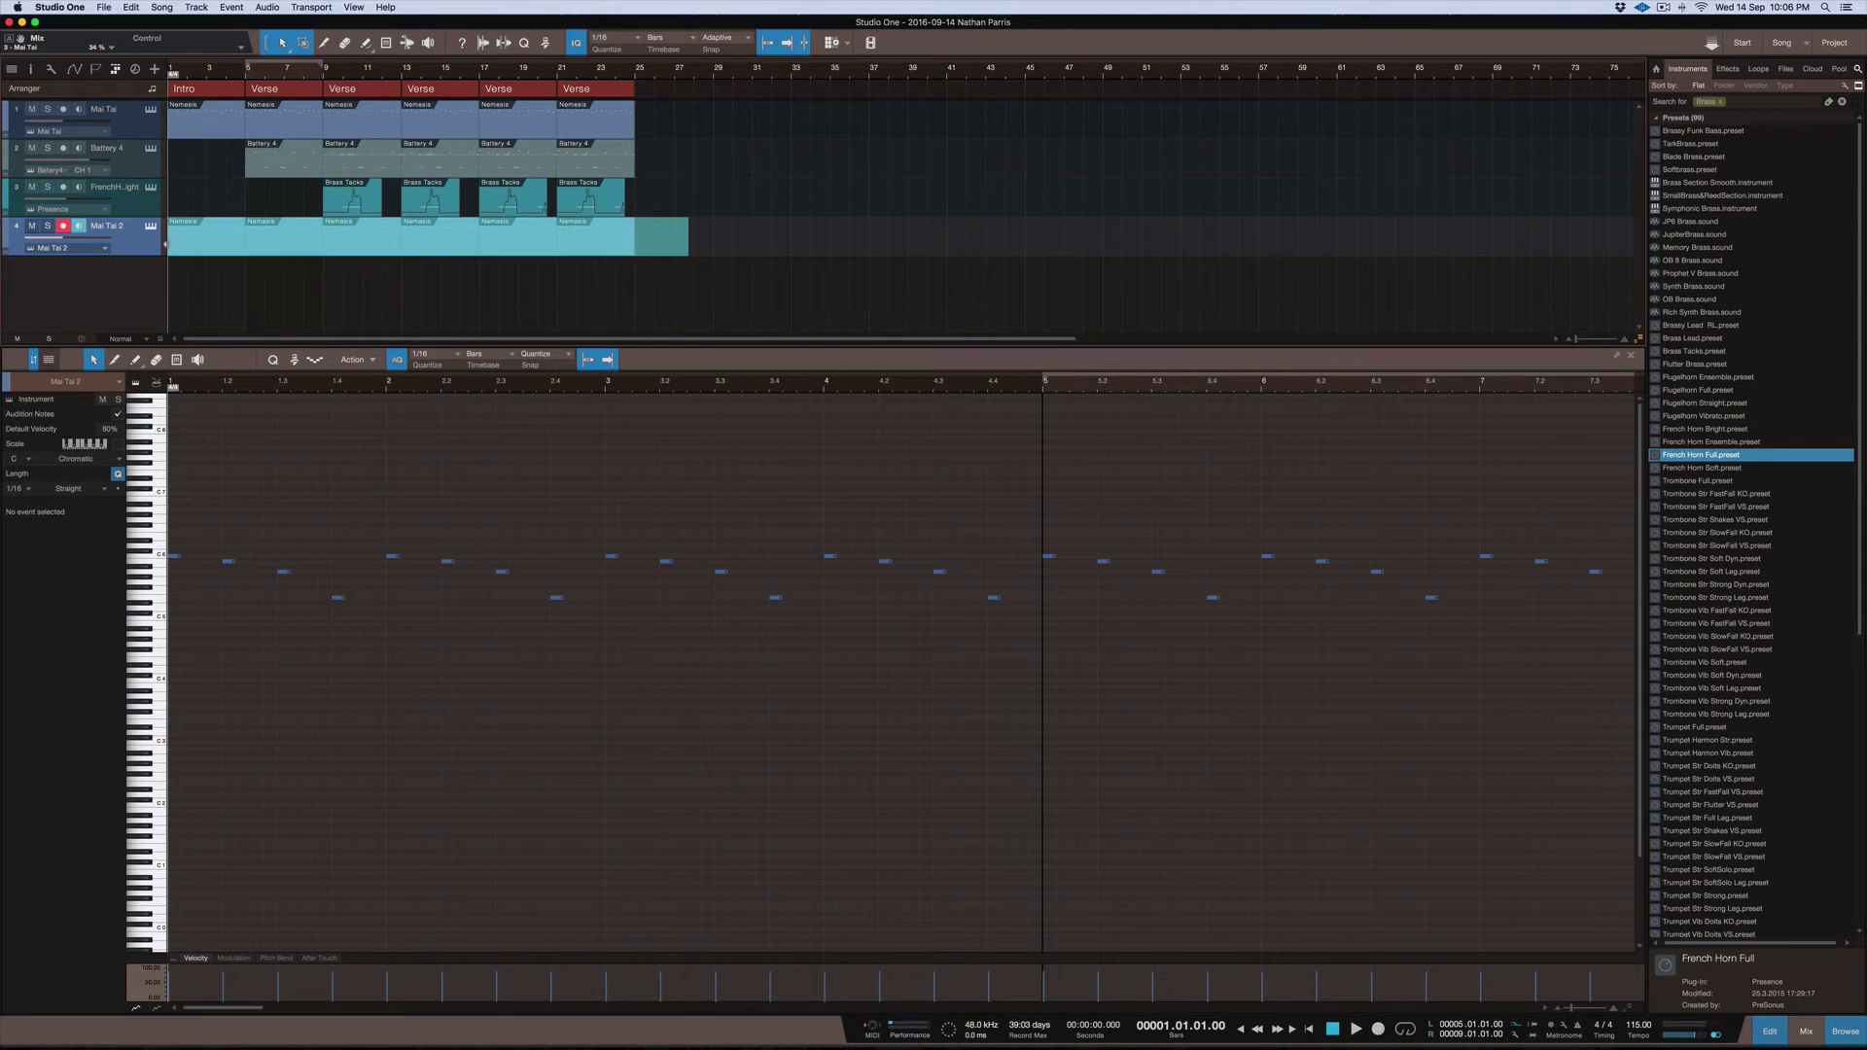
click(702, 260)
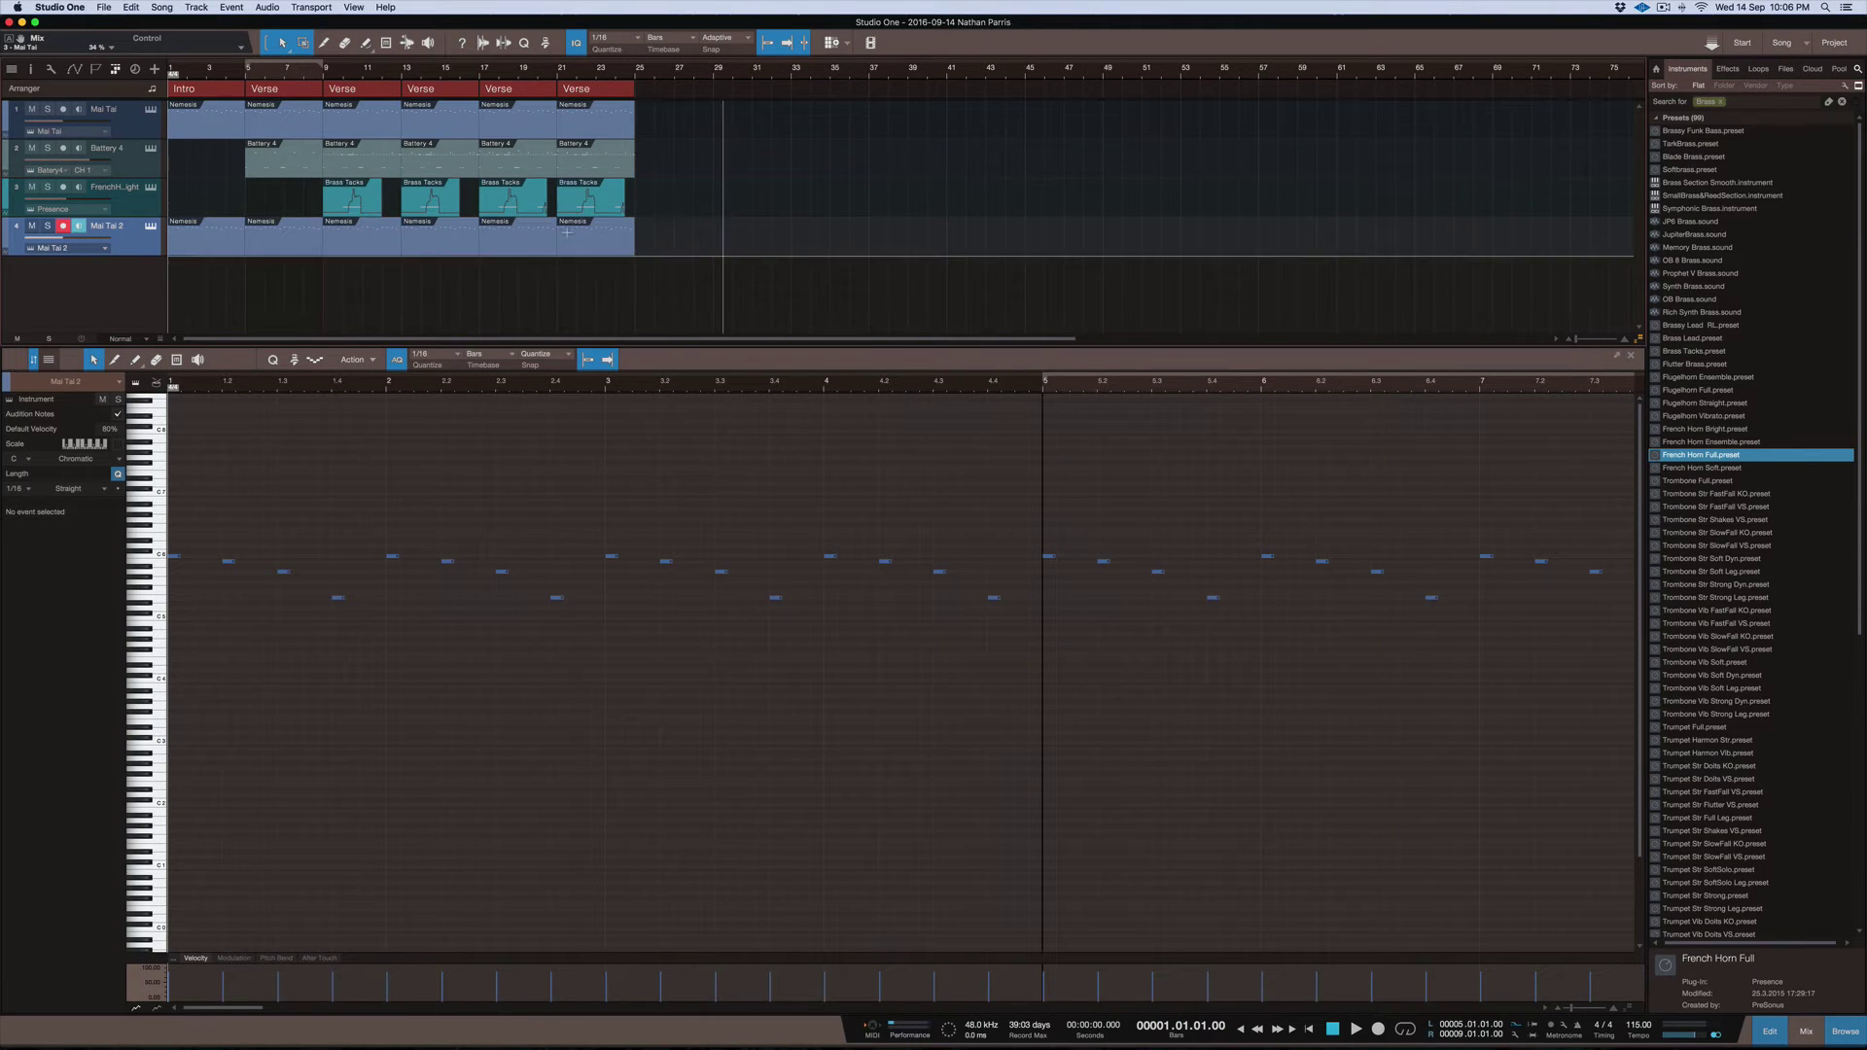
click(213, 244)
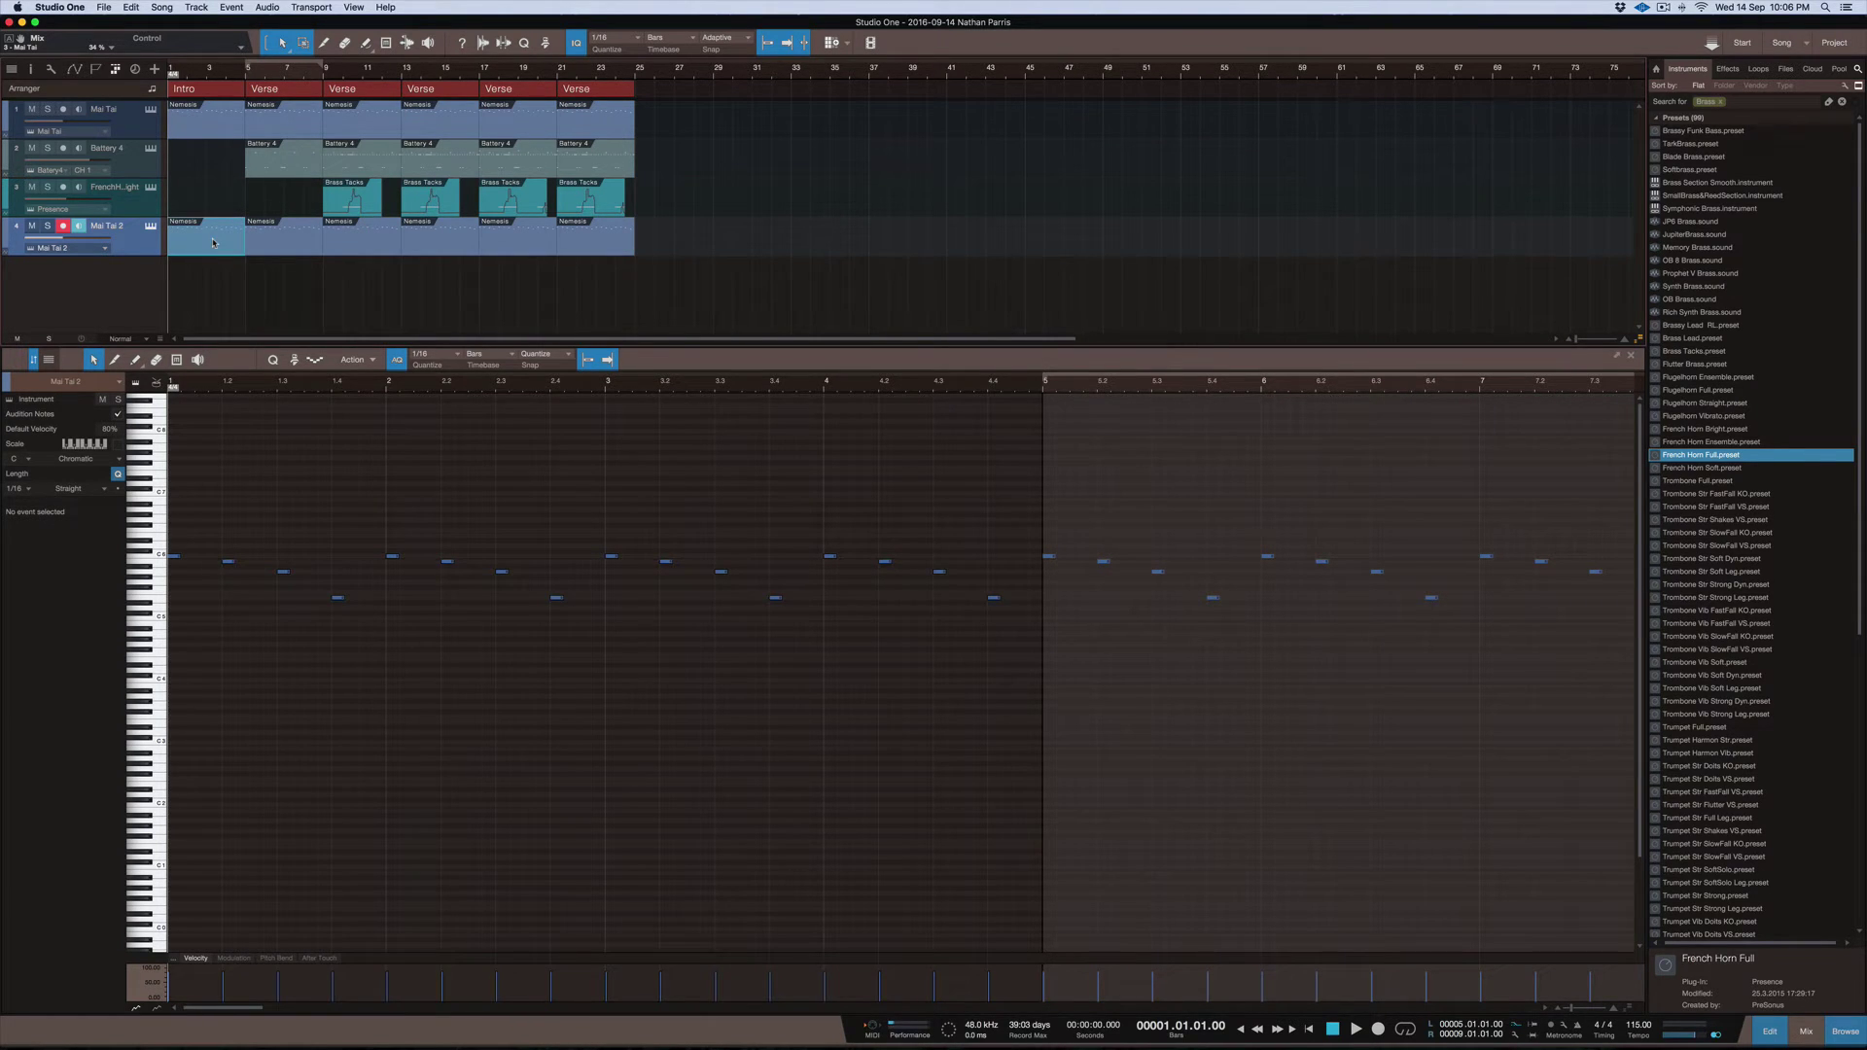
drag(1016, 528, 163, 669)
drag(686, 227, 246, 246)
key(Delete)
Transpose all notes of the Mai Tai 2 intro part down two octaves, starting at C 4, and play the intro
click(205, 241)
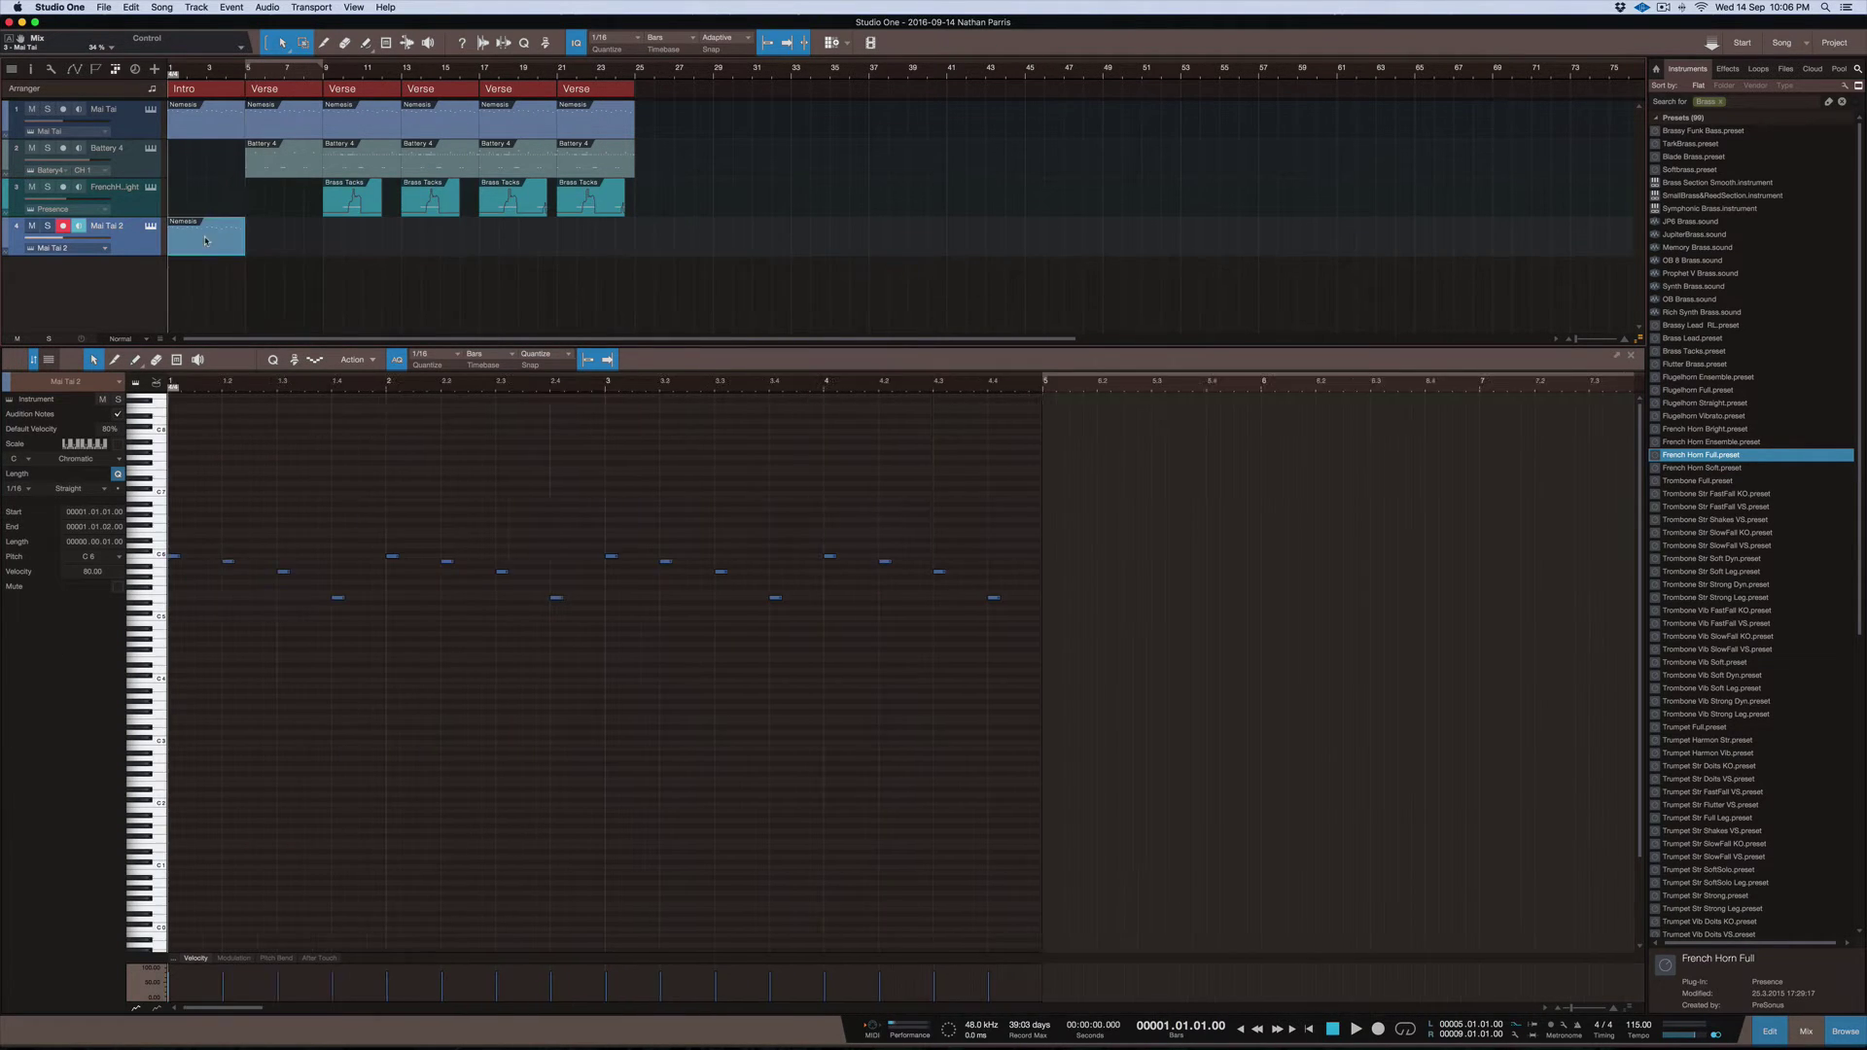
drag(1015, 523, 136, 665)
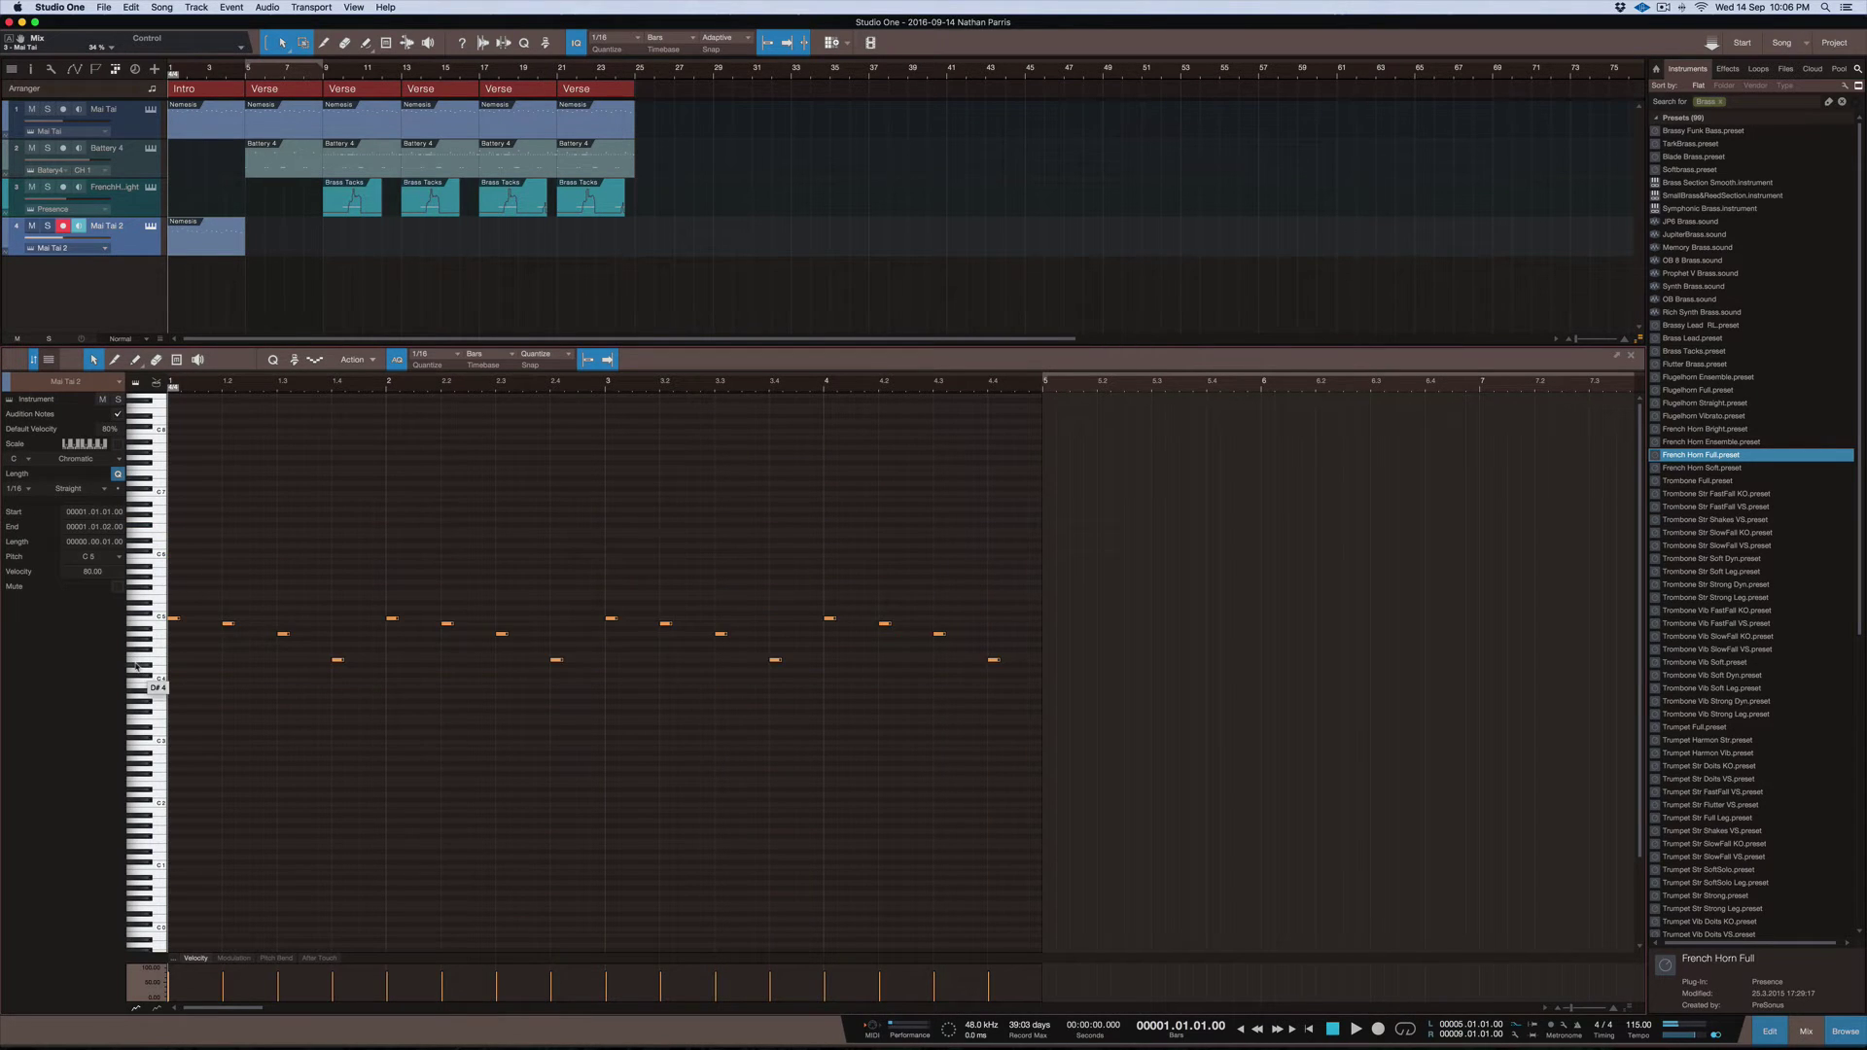
key(space)
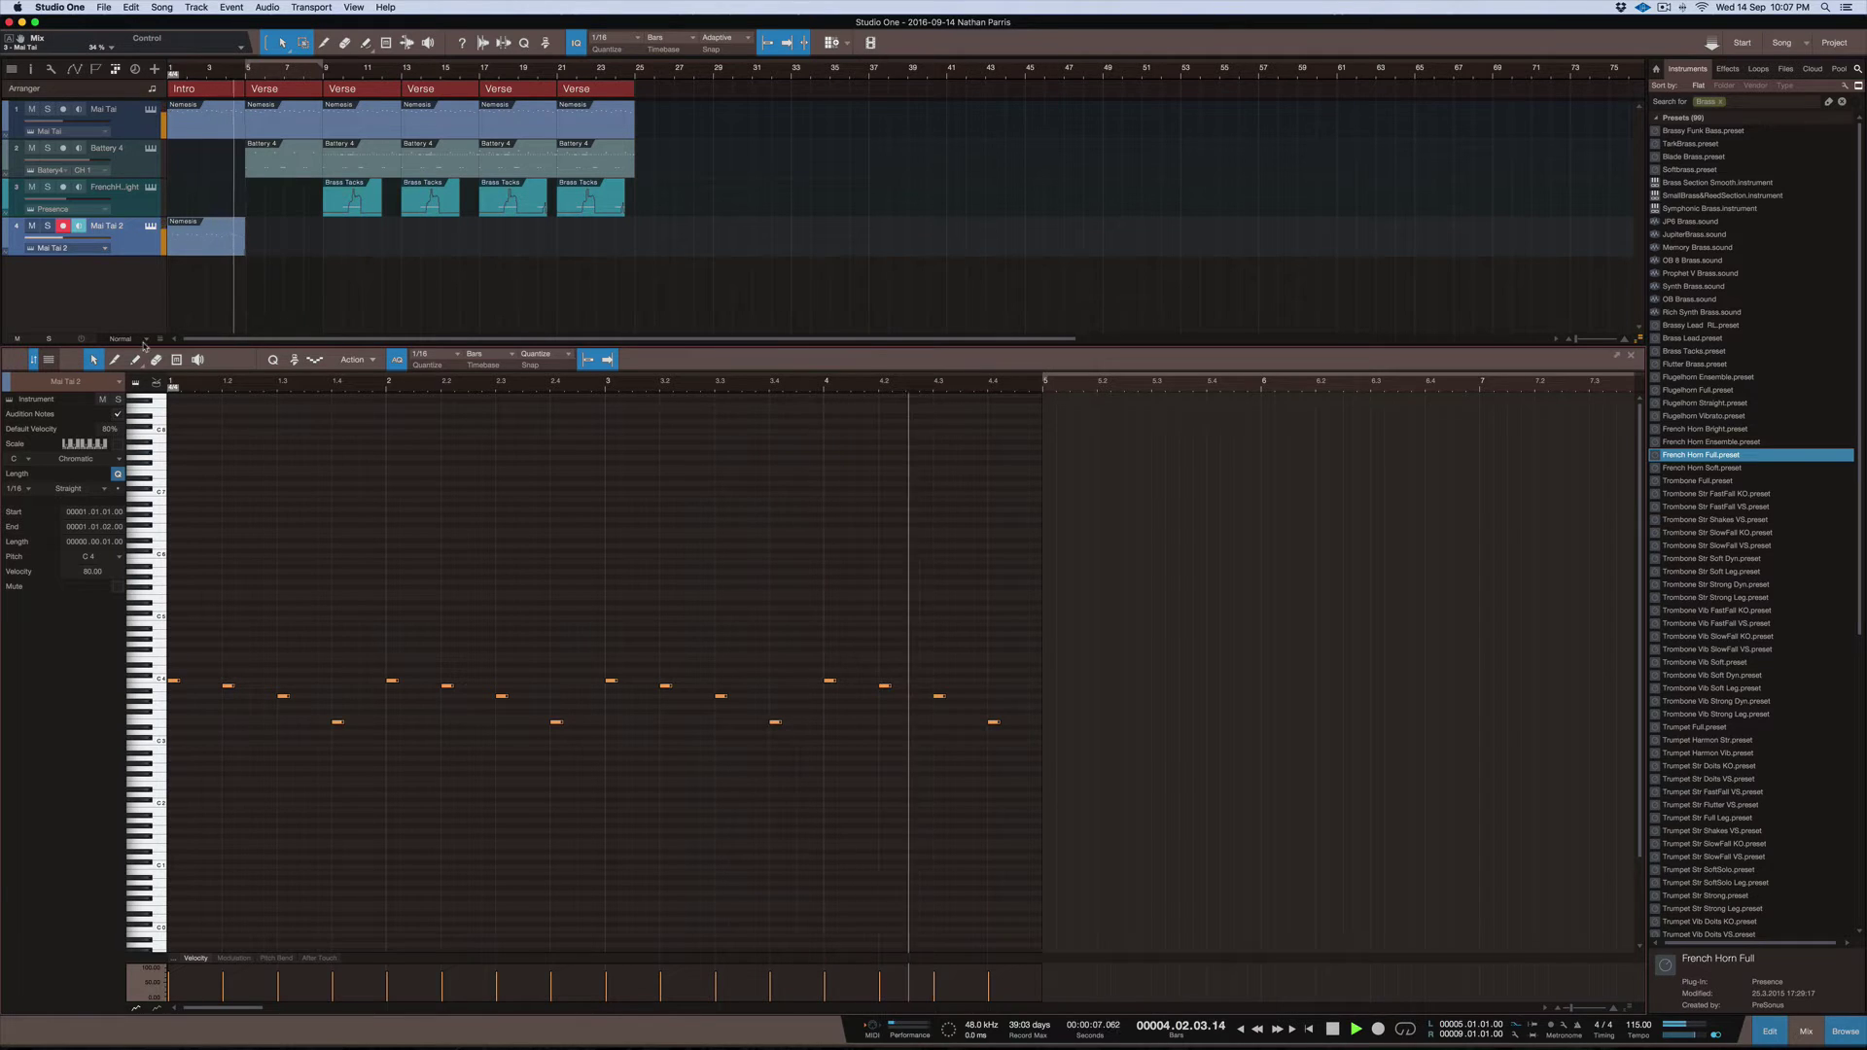
key(space)
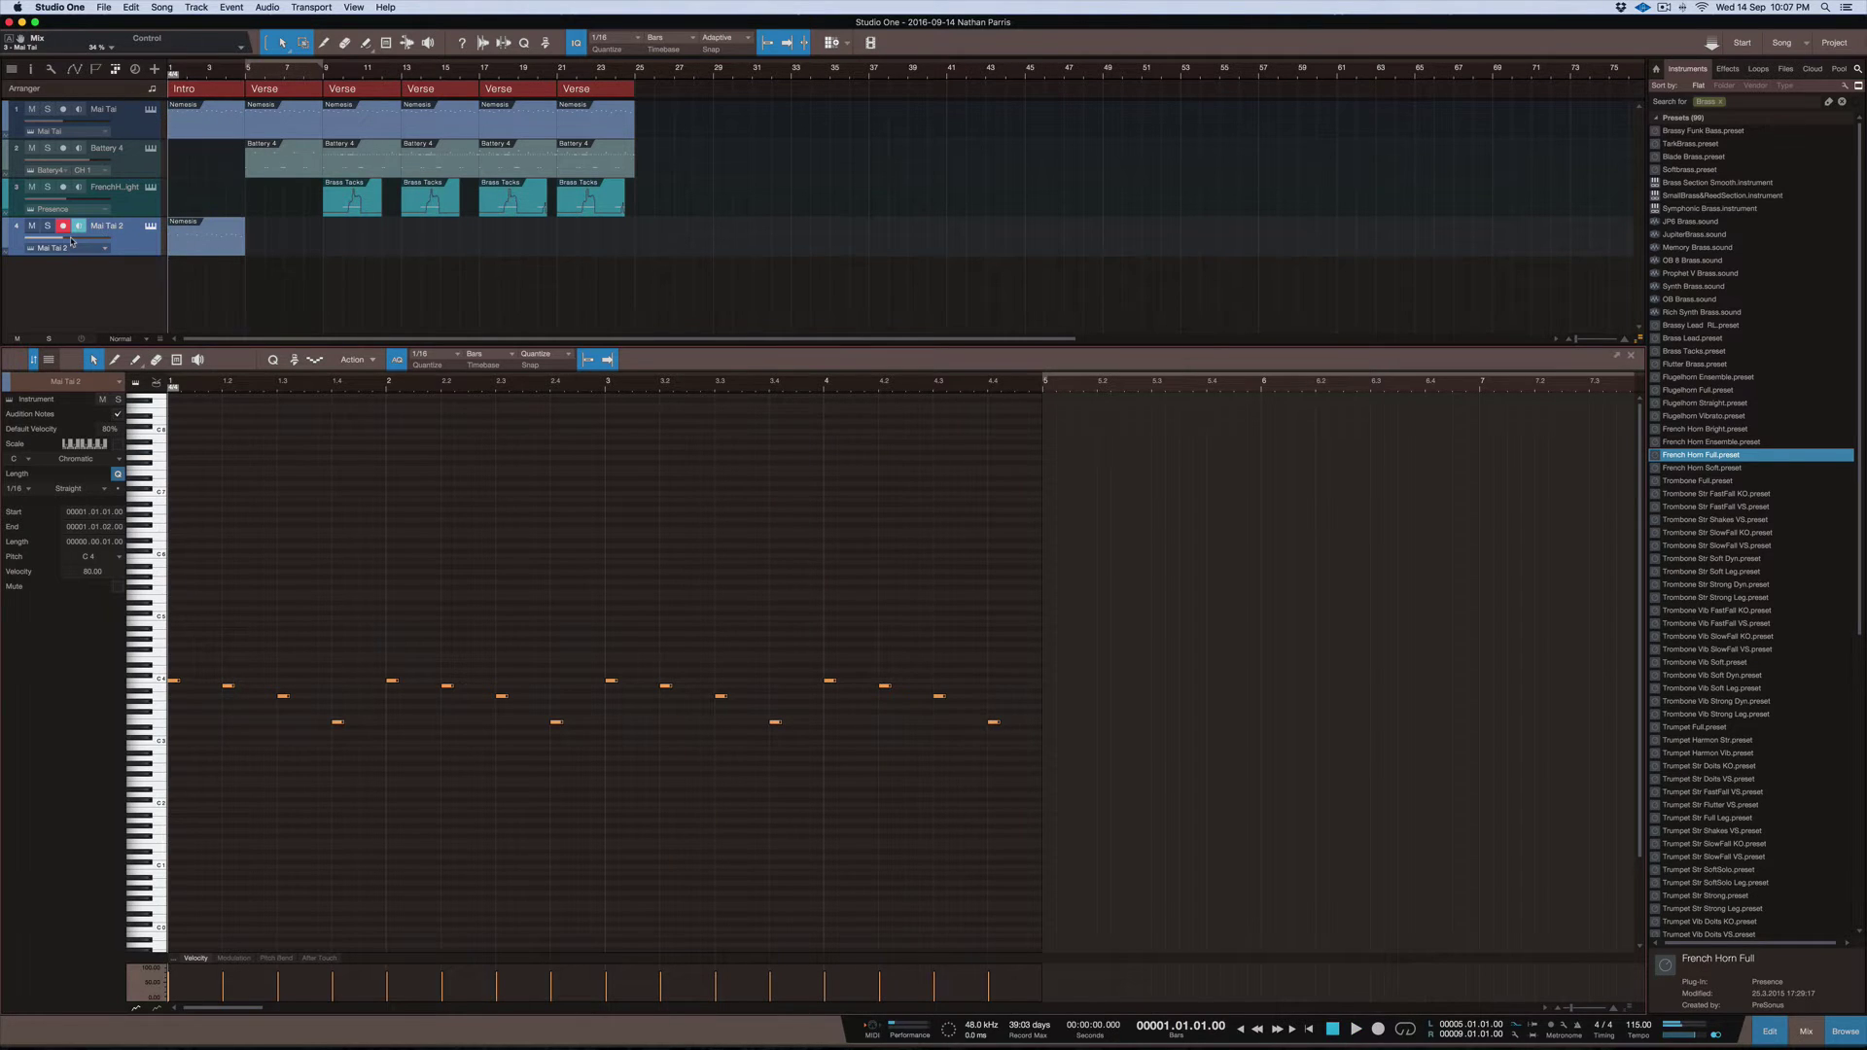
Move the lowered intro part from the Mai Tai 2 track onto the original Mai Tai track's intro
click(128, 245)
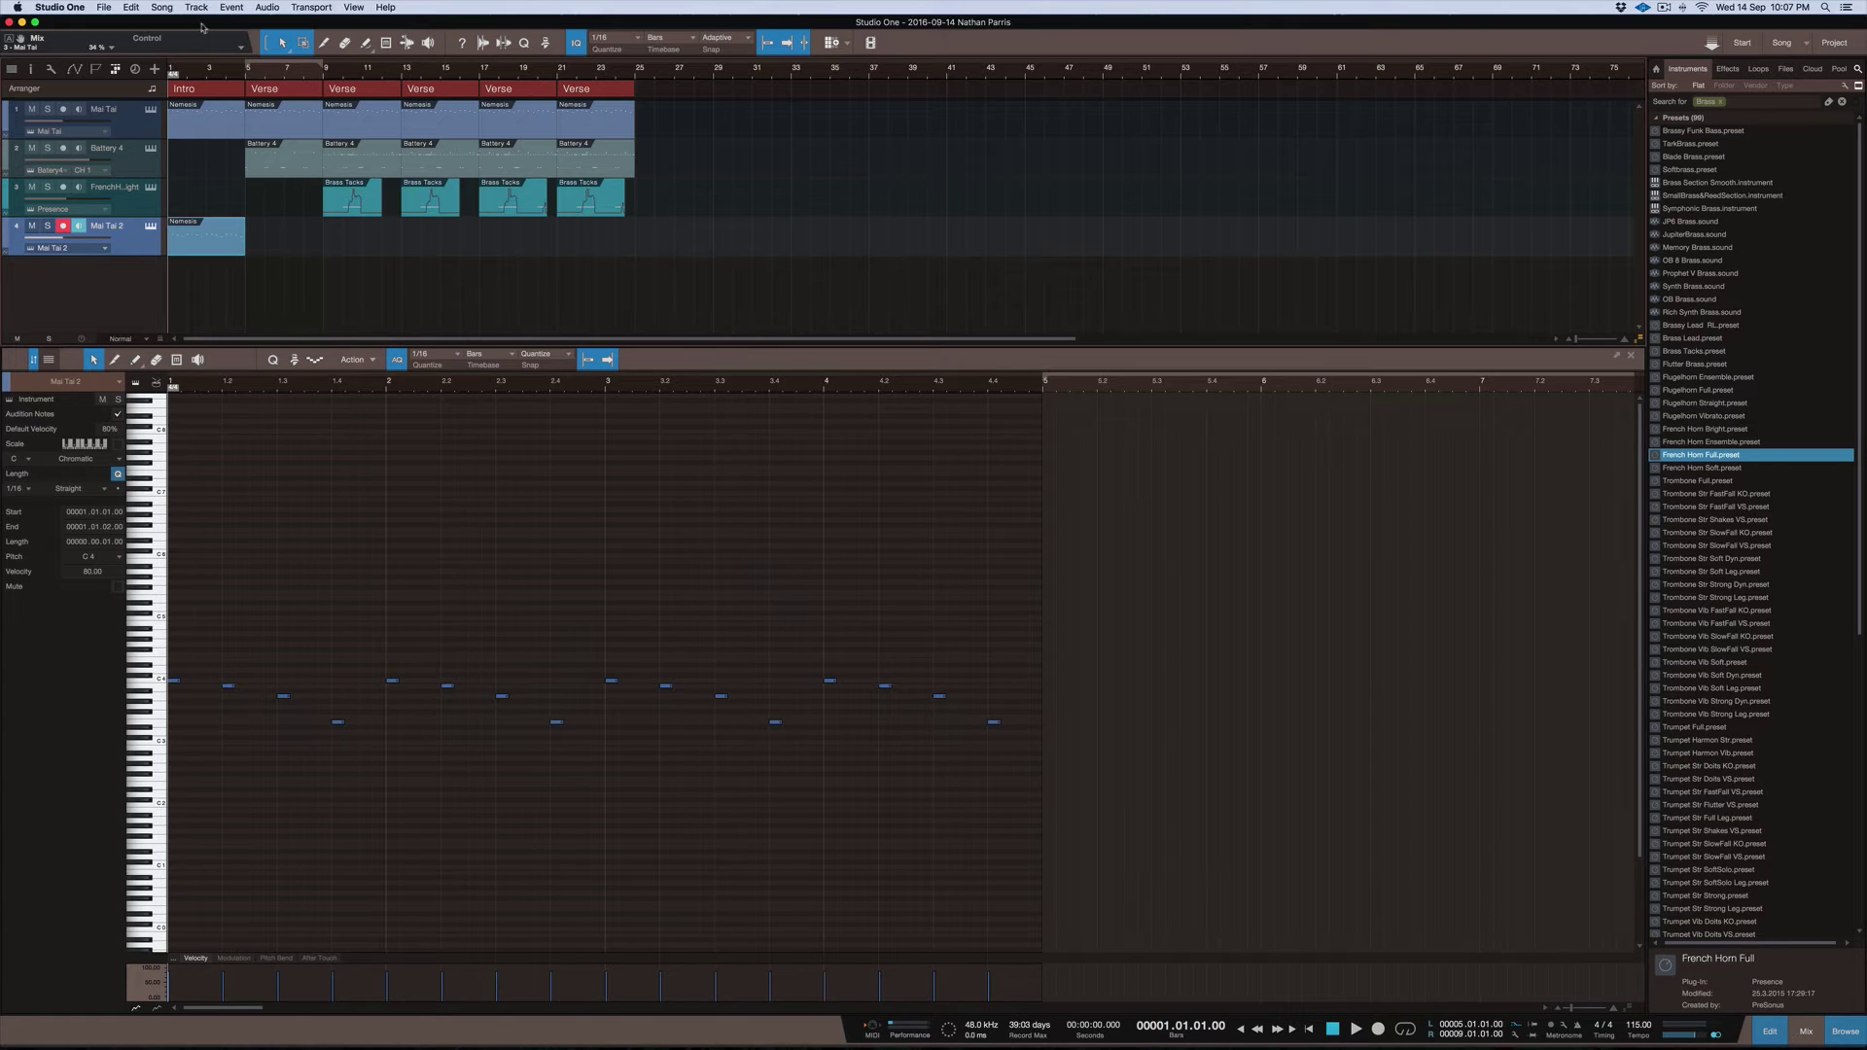
click(206, 132)
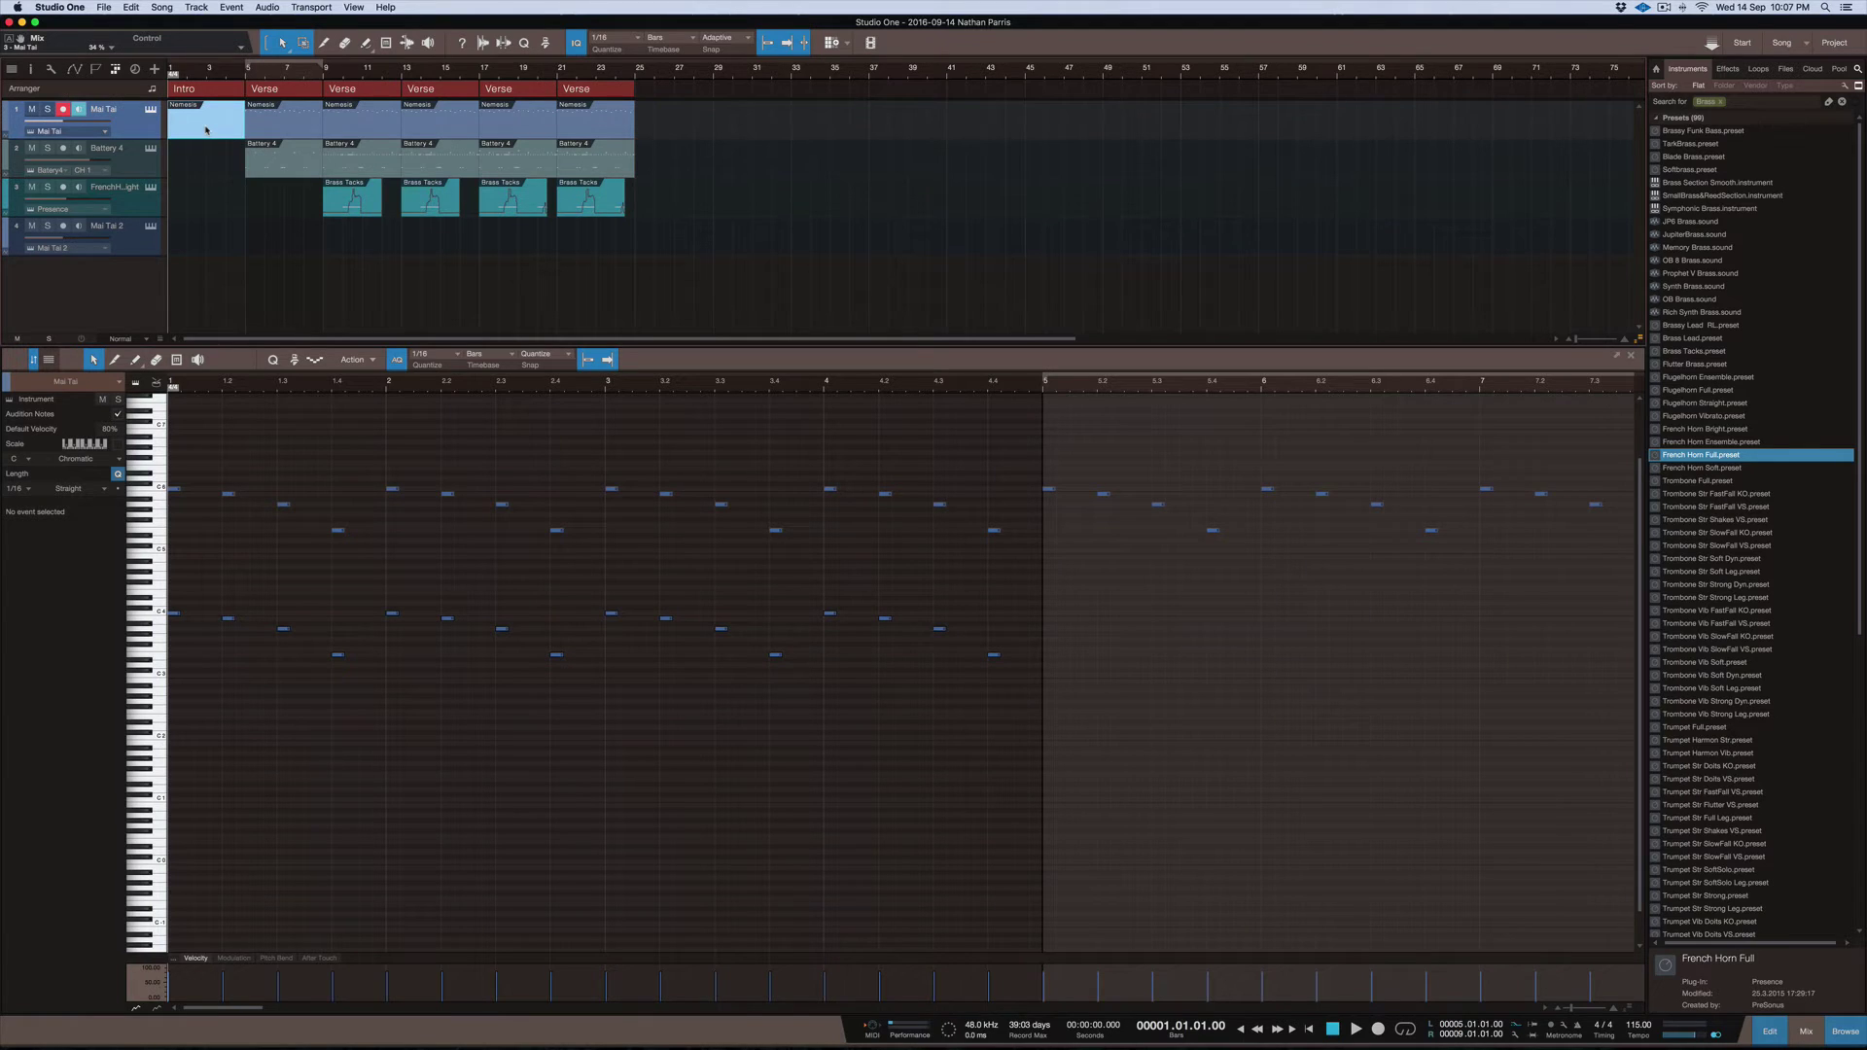
right_click(208, 133)
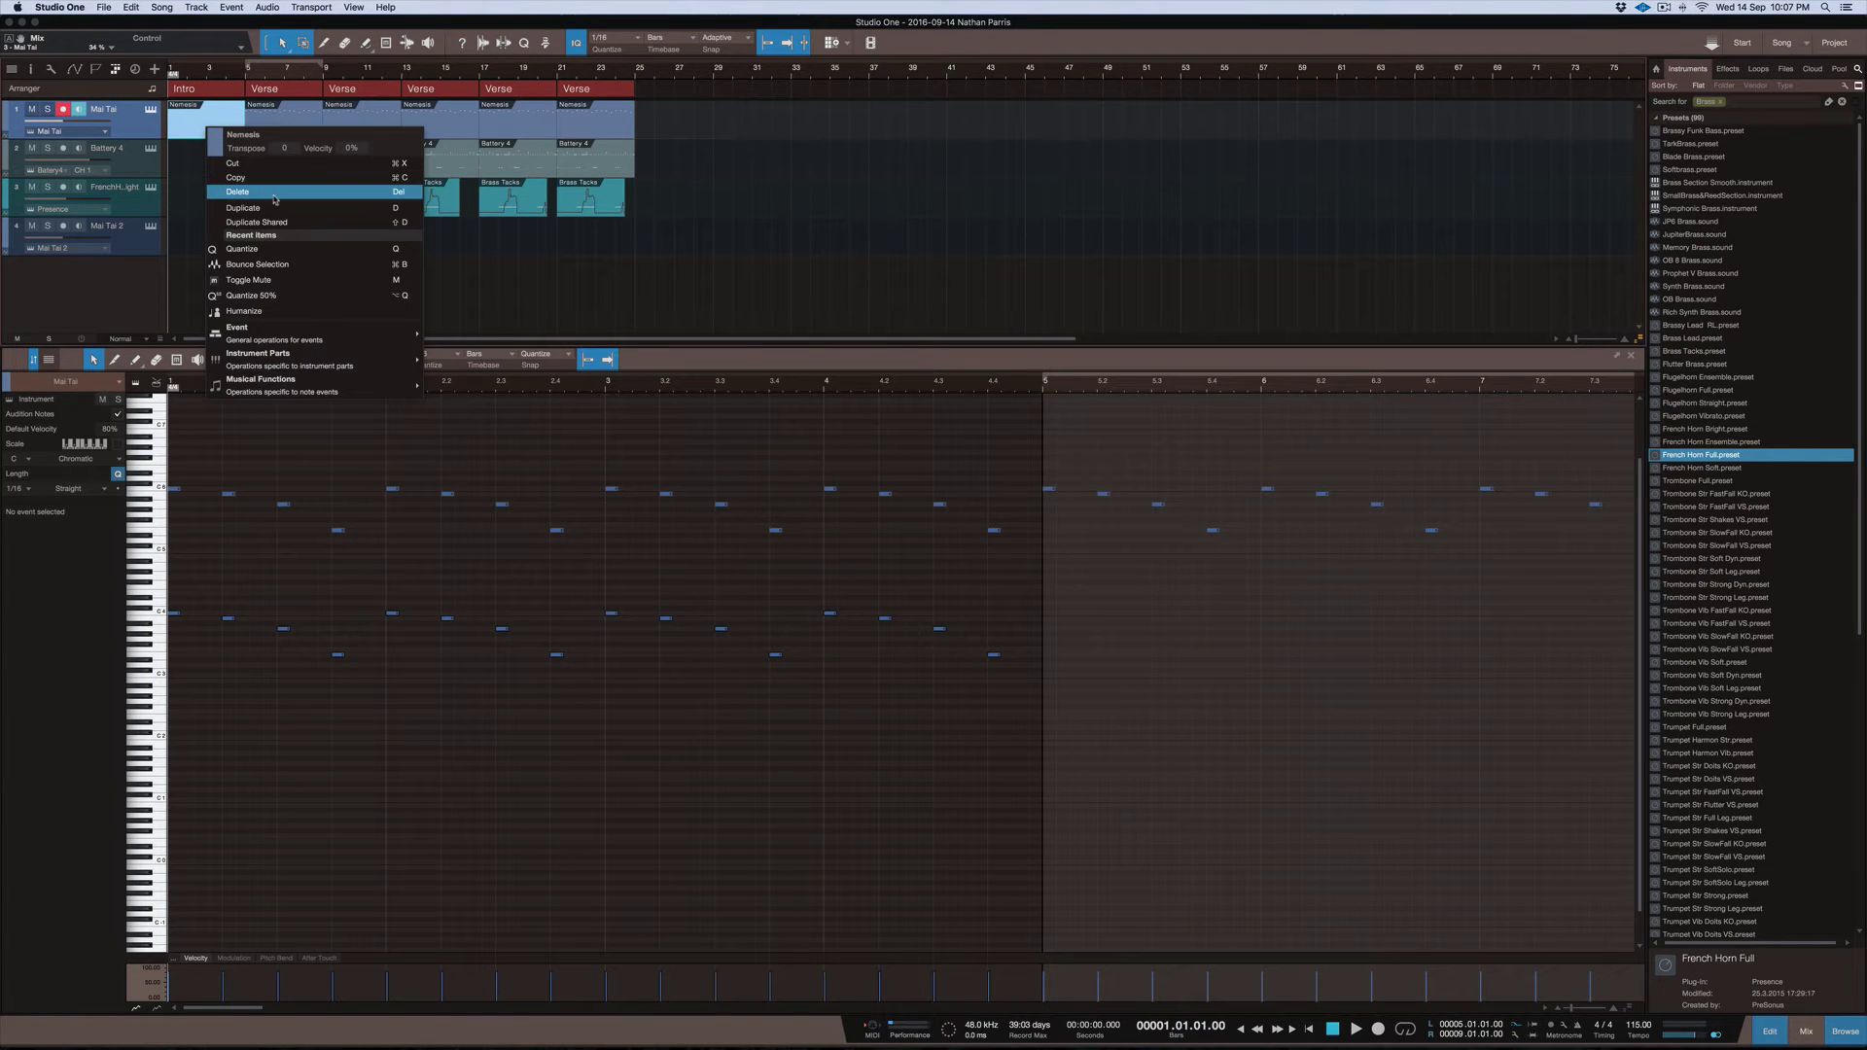
click(180, 165)
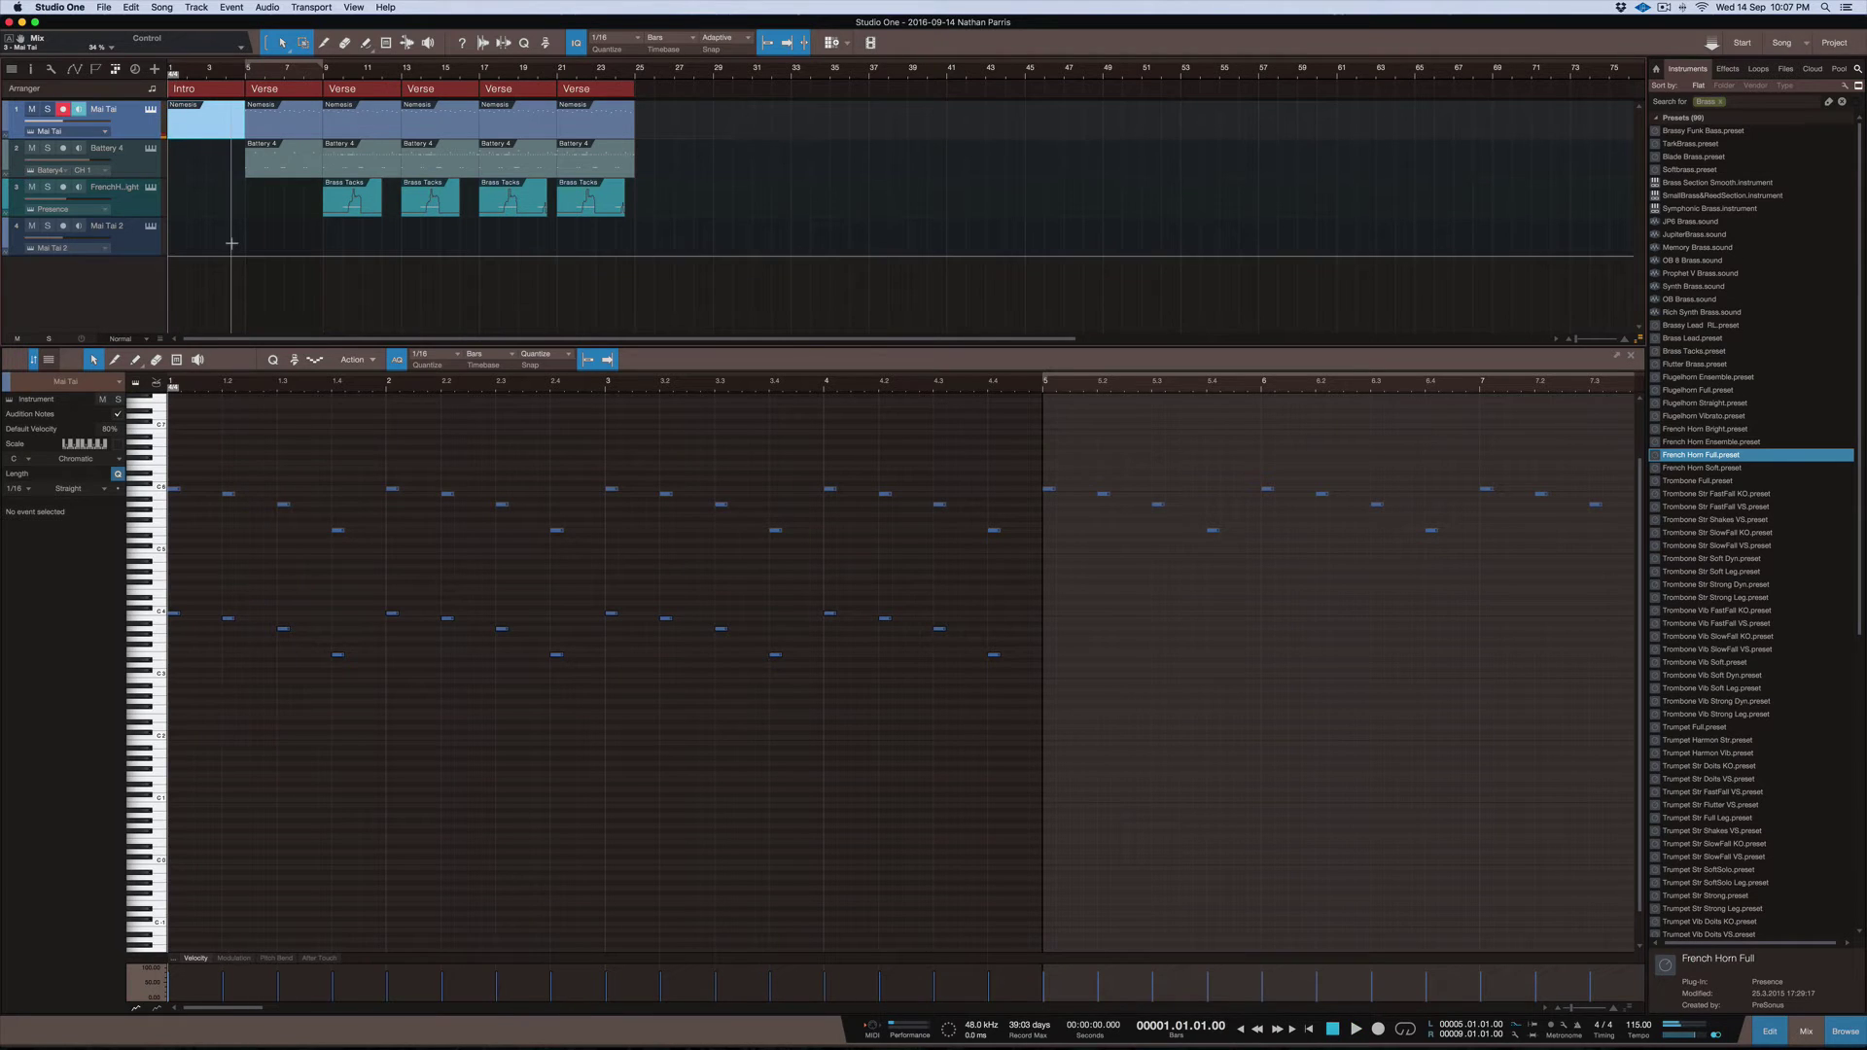
Undo the last intro layering, and duplicate all original Mai Tai intro notes three octaves lower, starting at C 3, to hear them together
key(super+z)
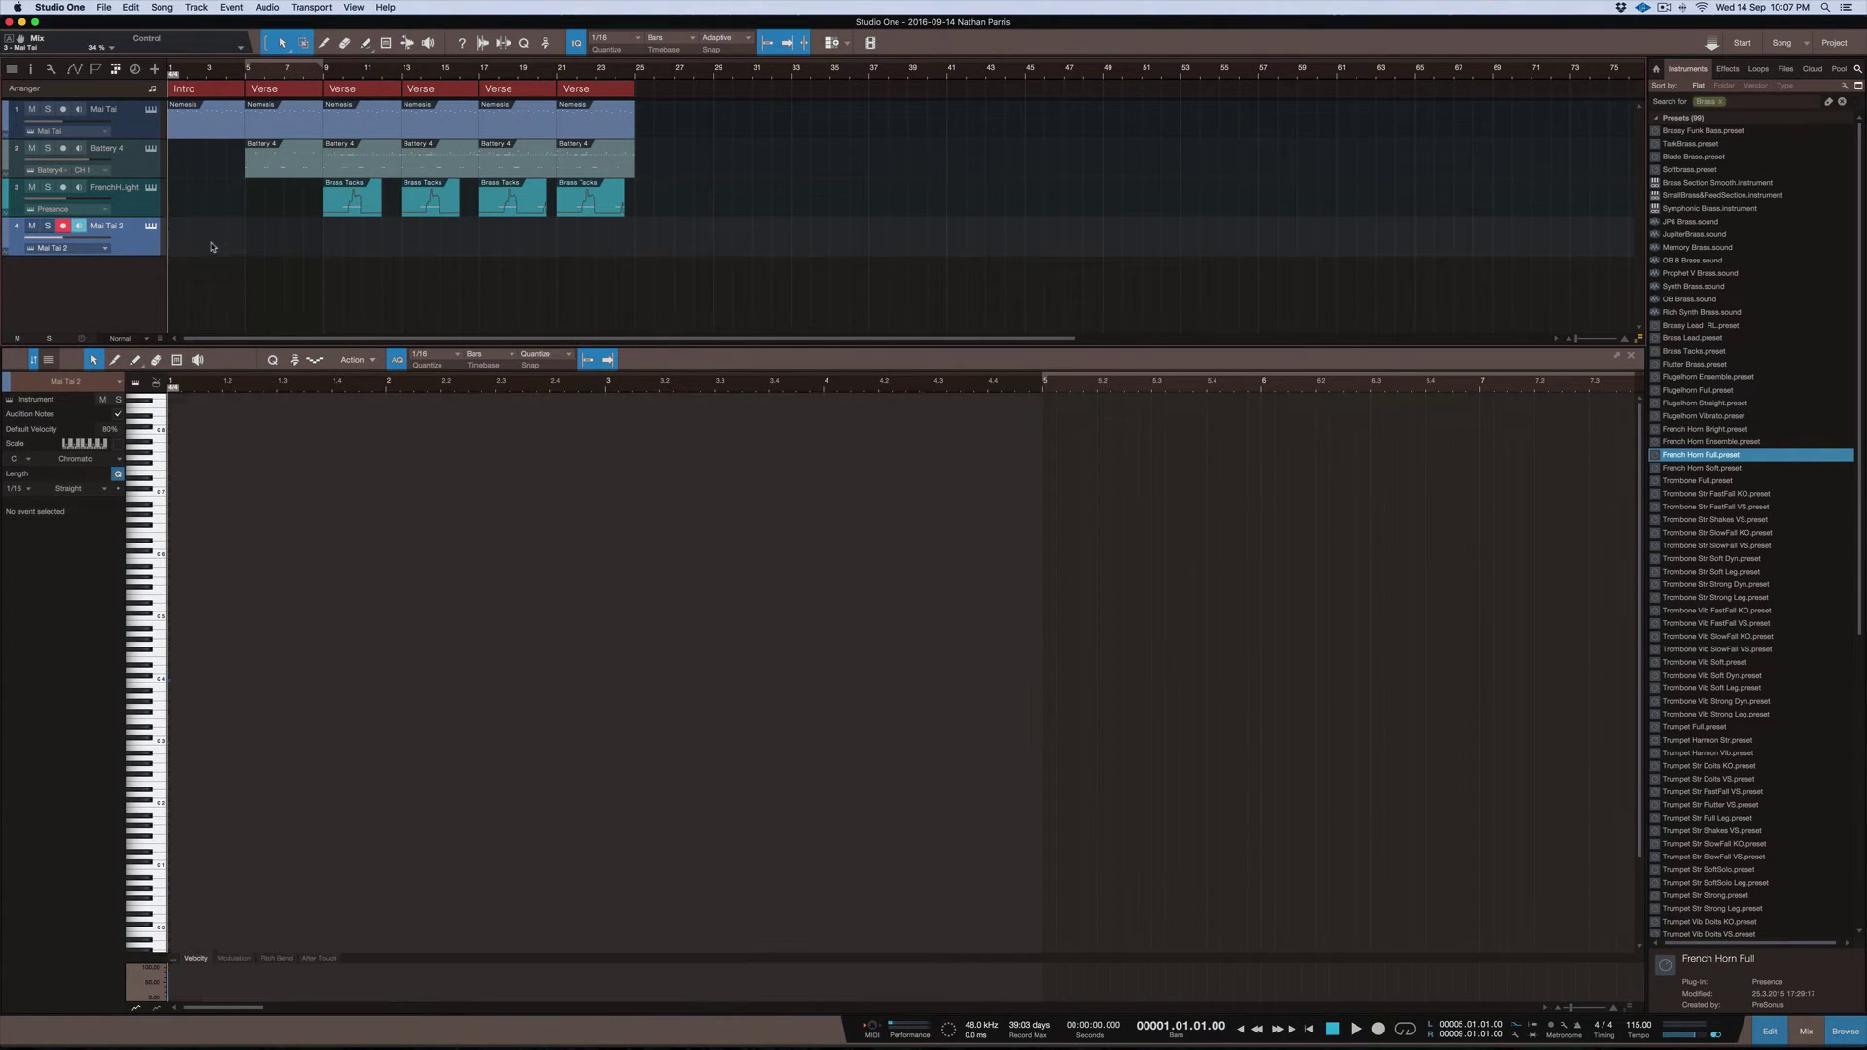
drag(212, 246, 208, 132)
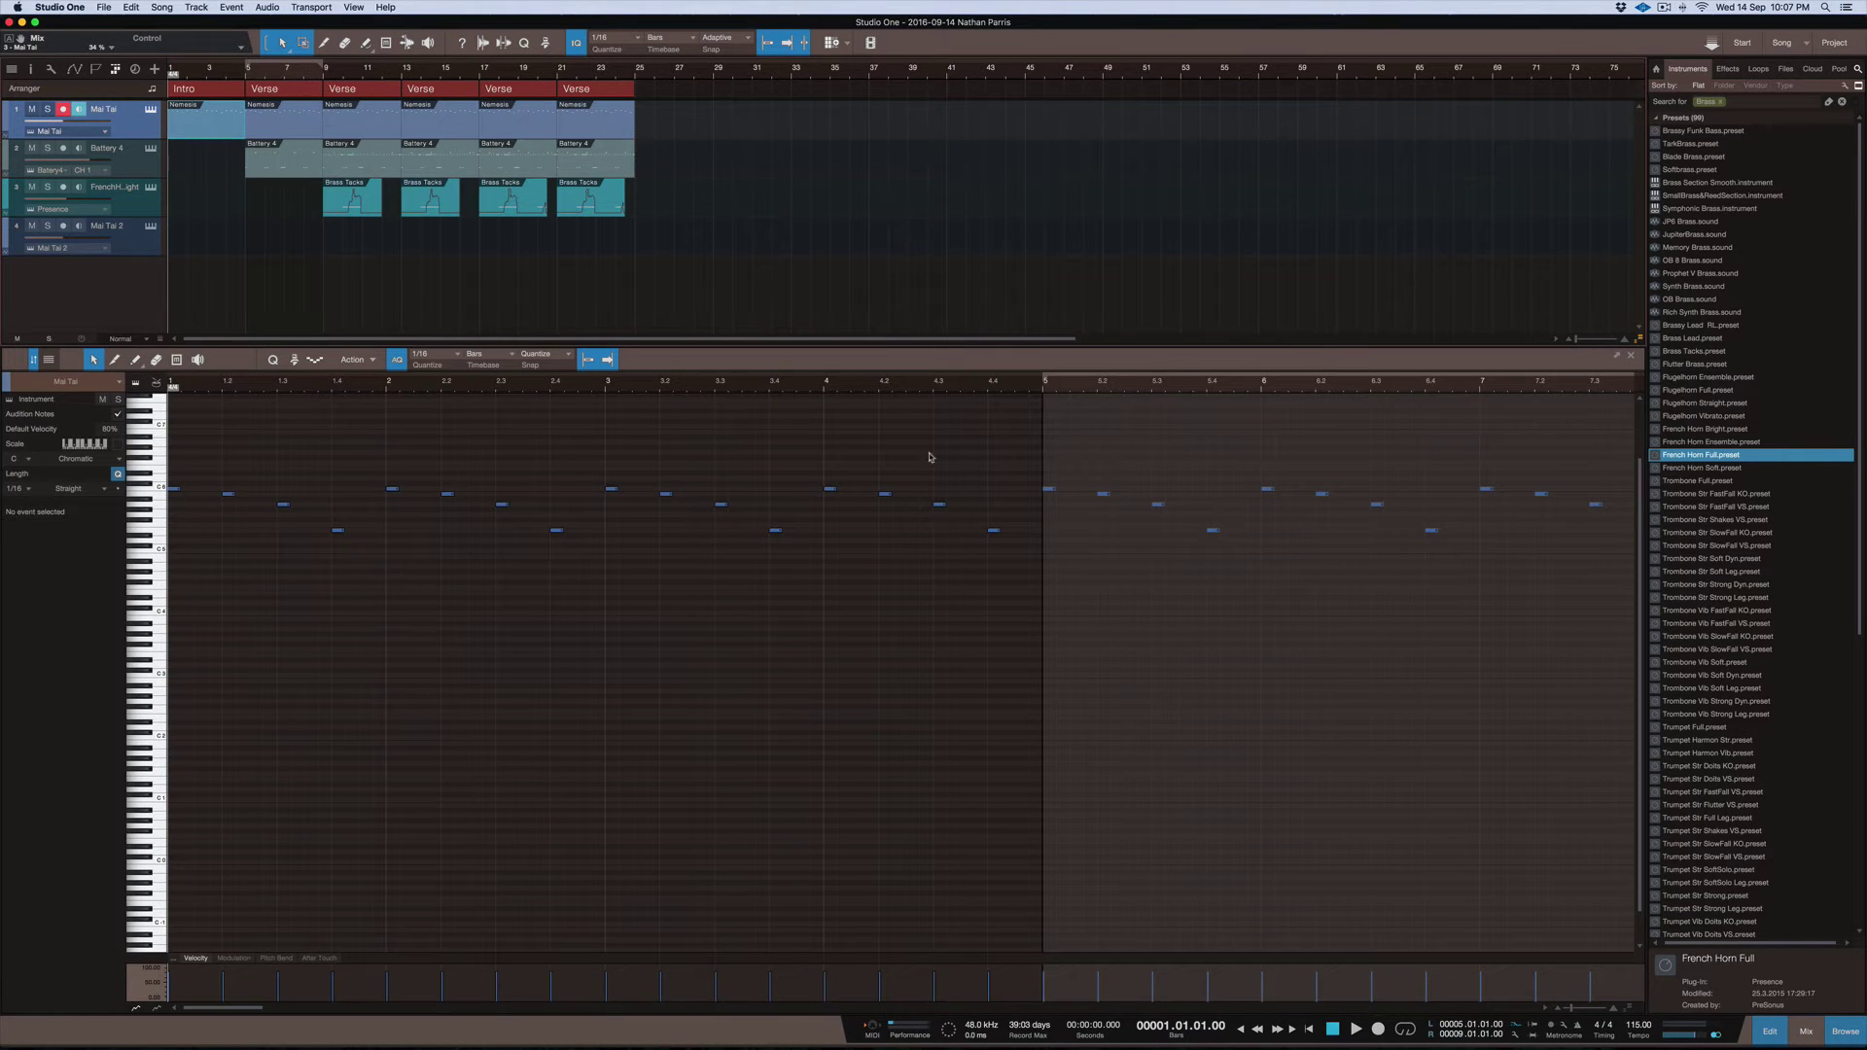
drag(1031, 578, 139, 437)
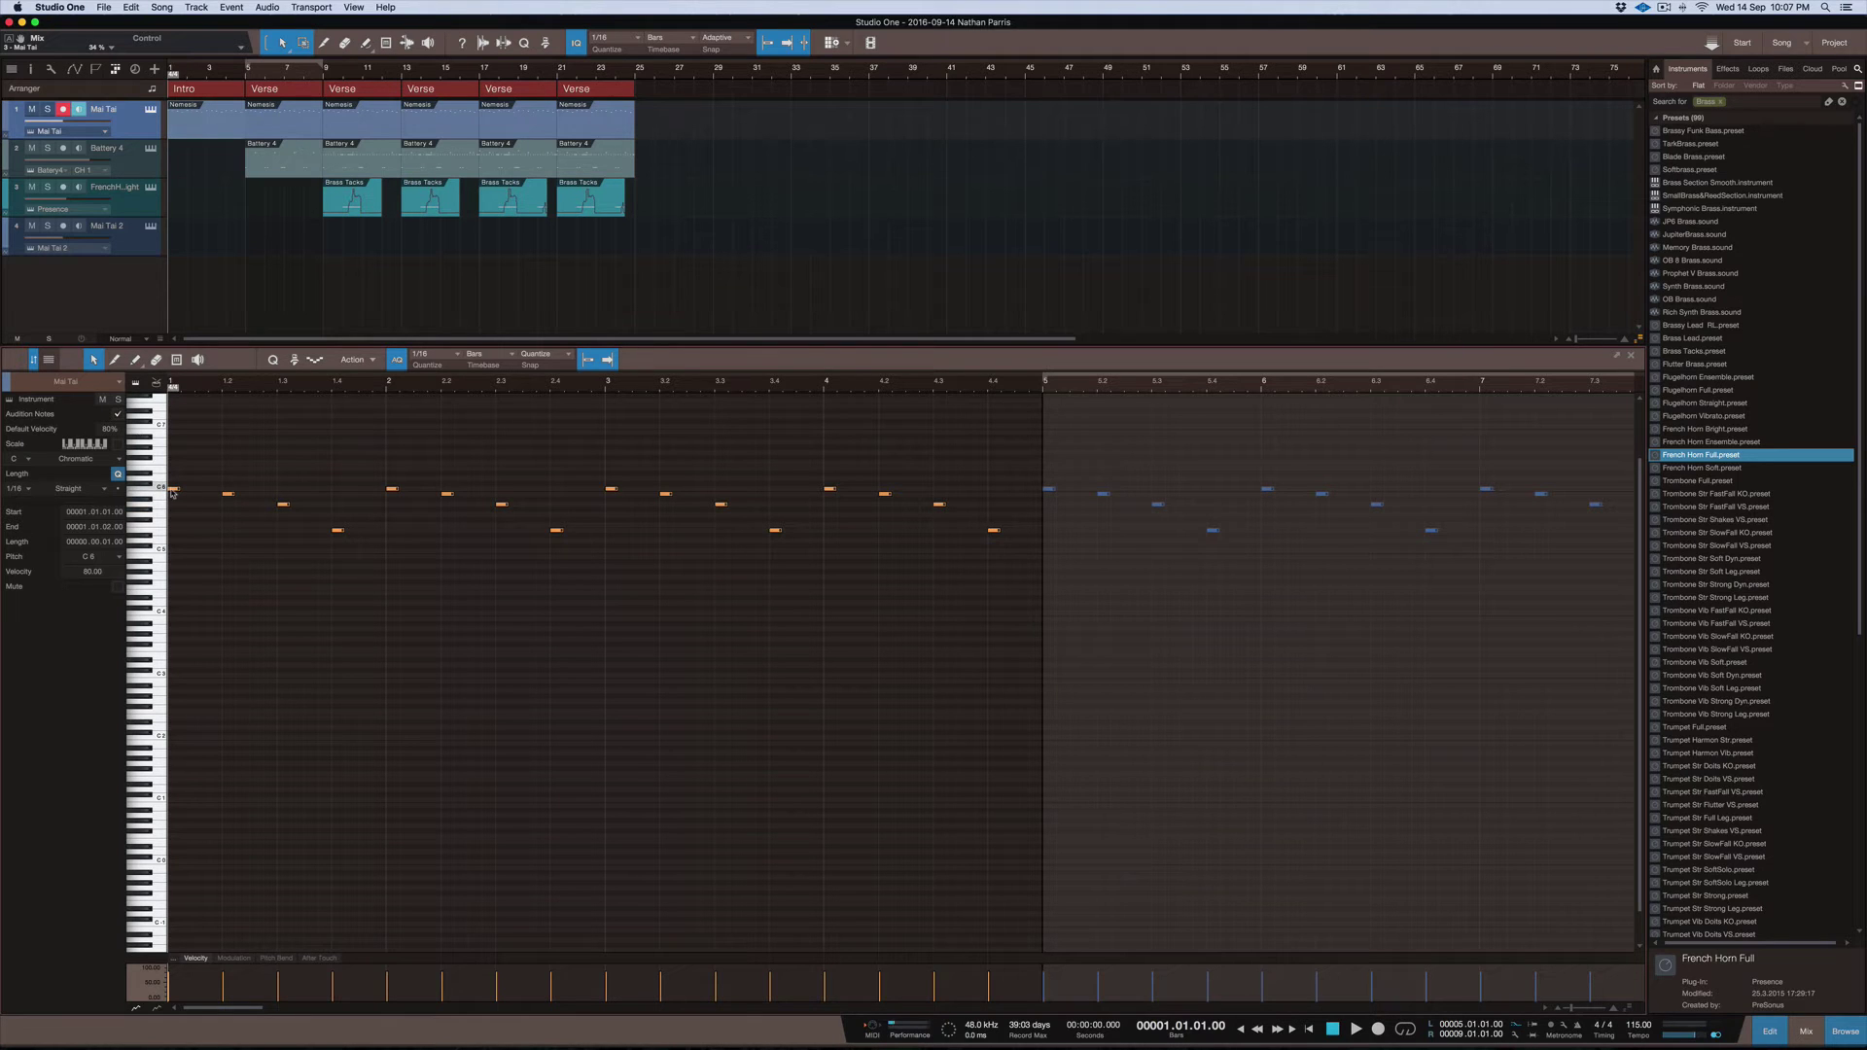
drag(172, 491, 162, 593)
key(space)
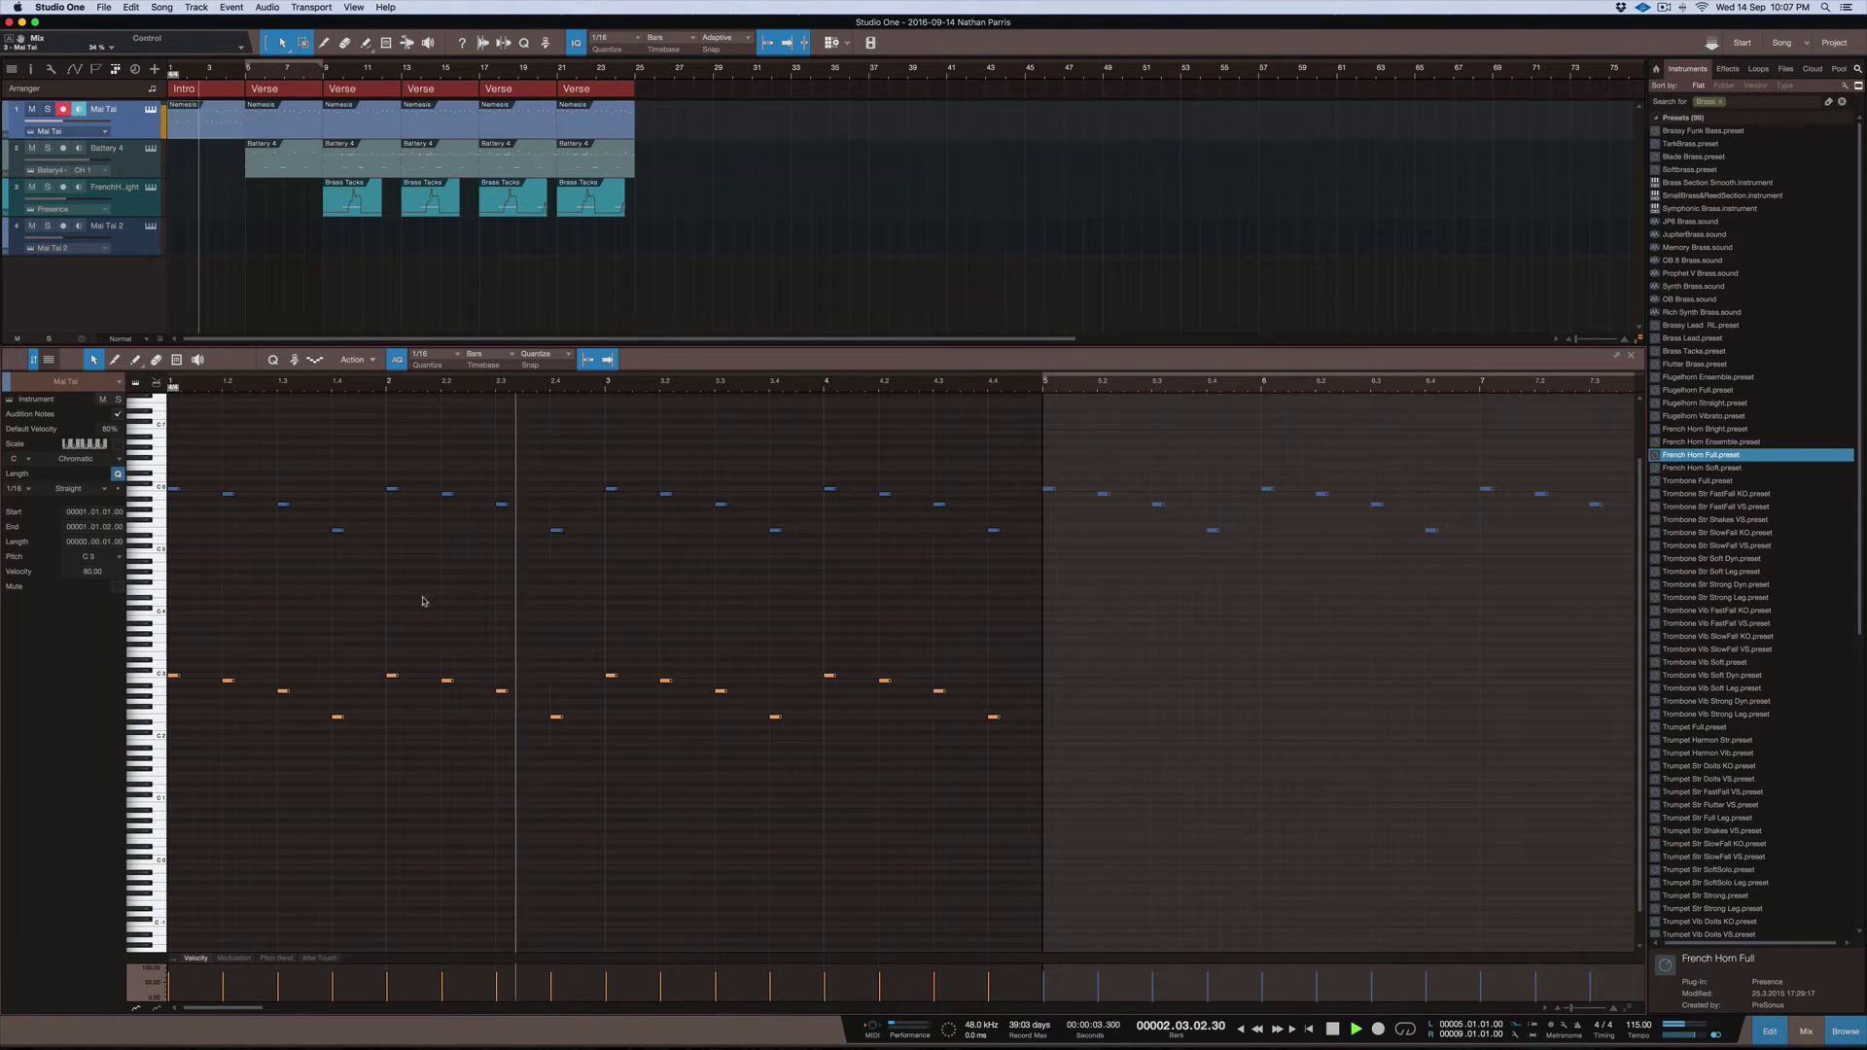
Turn off Glide in the Mai Tai synth and play the intro
click(151, 109)
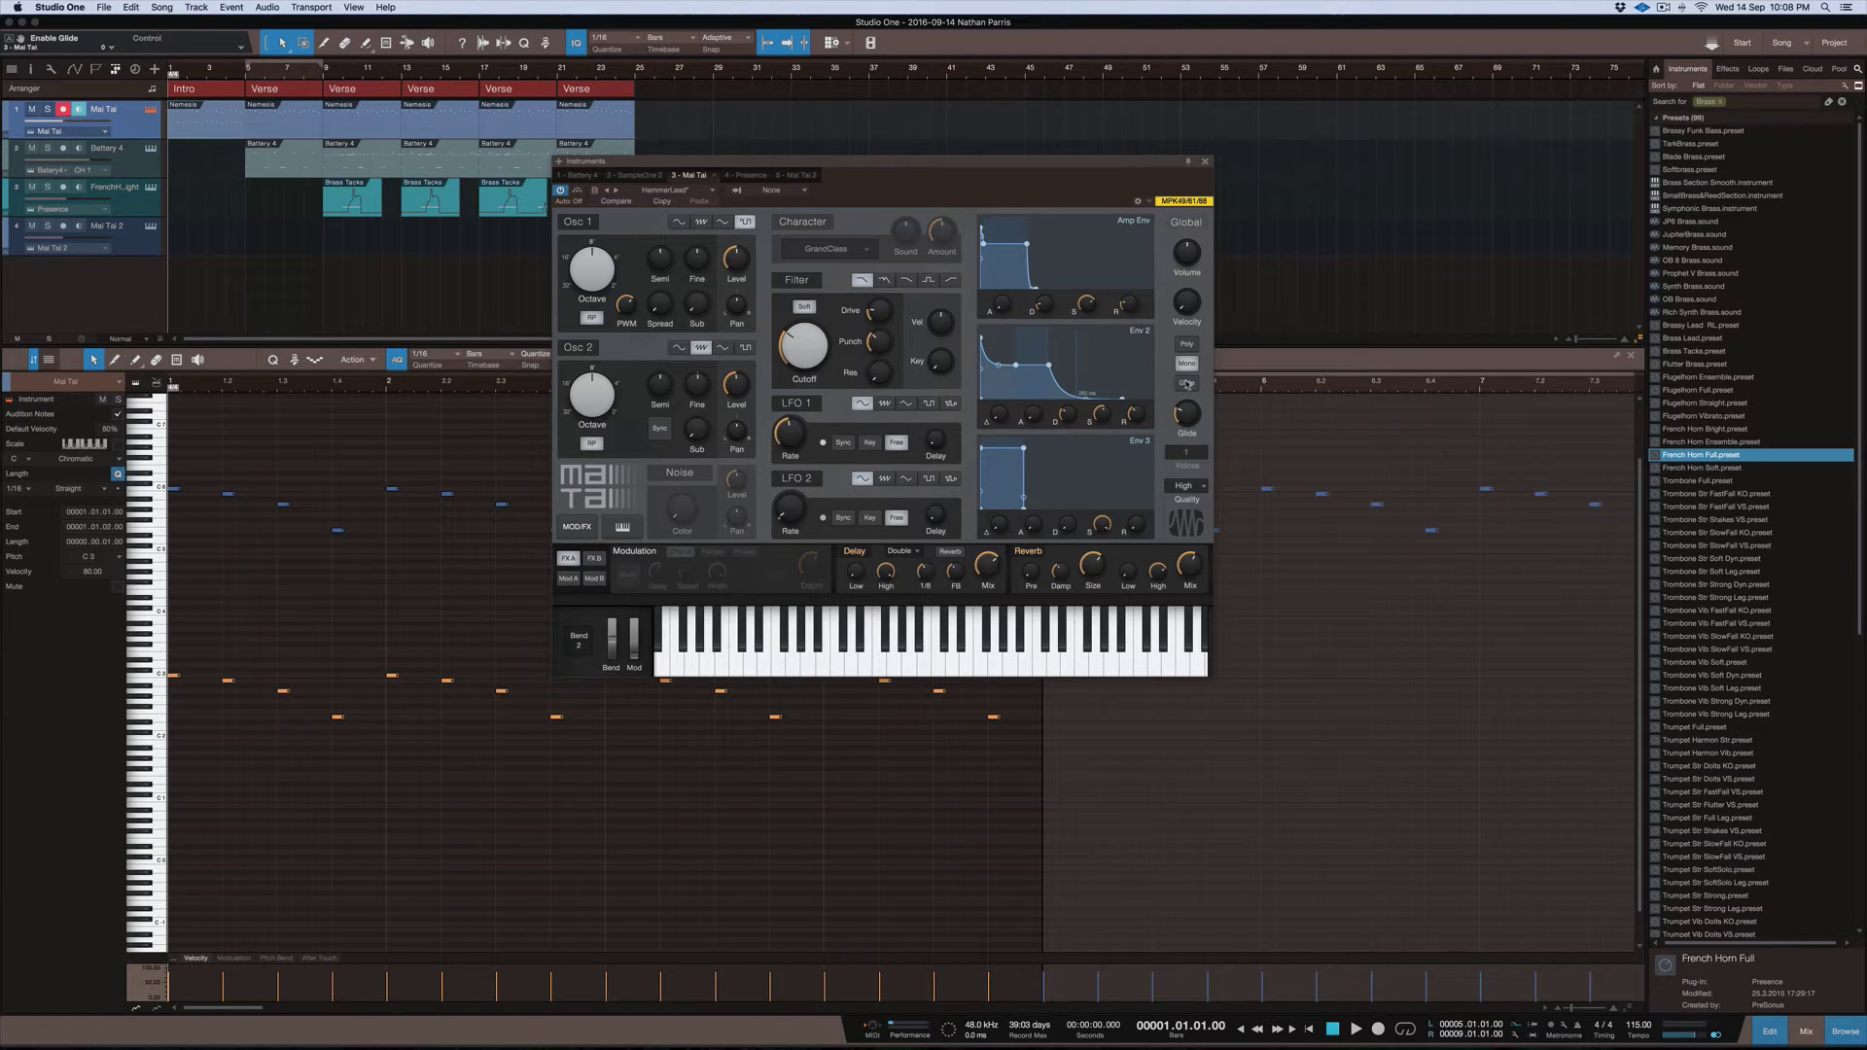
key(space)
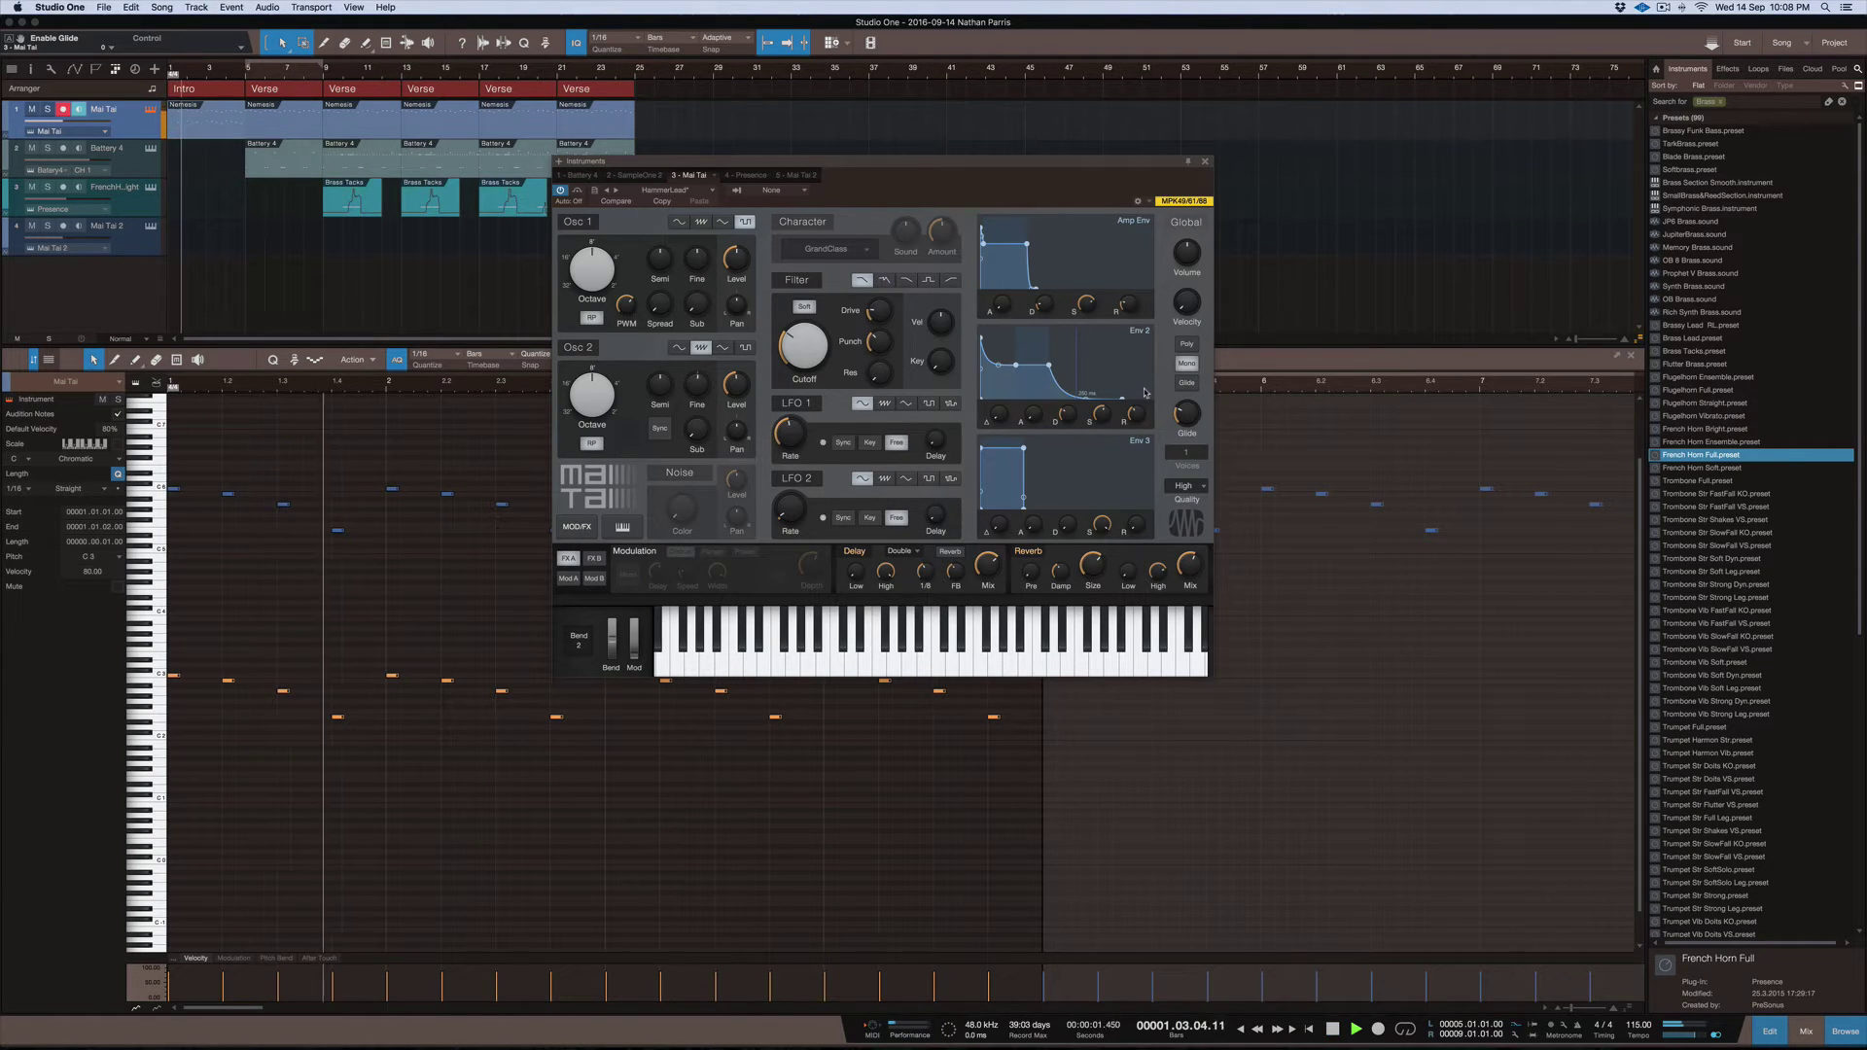
click(1205, 162)
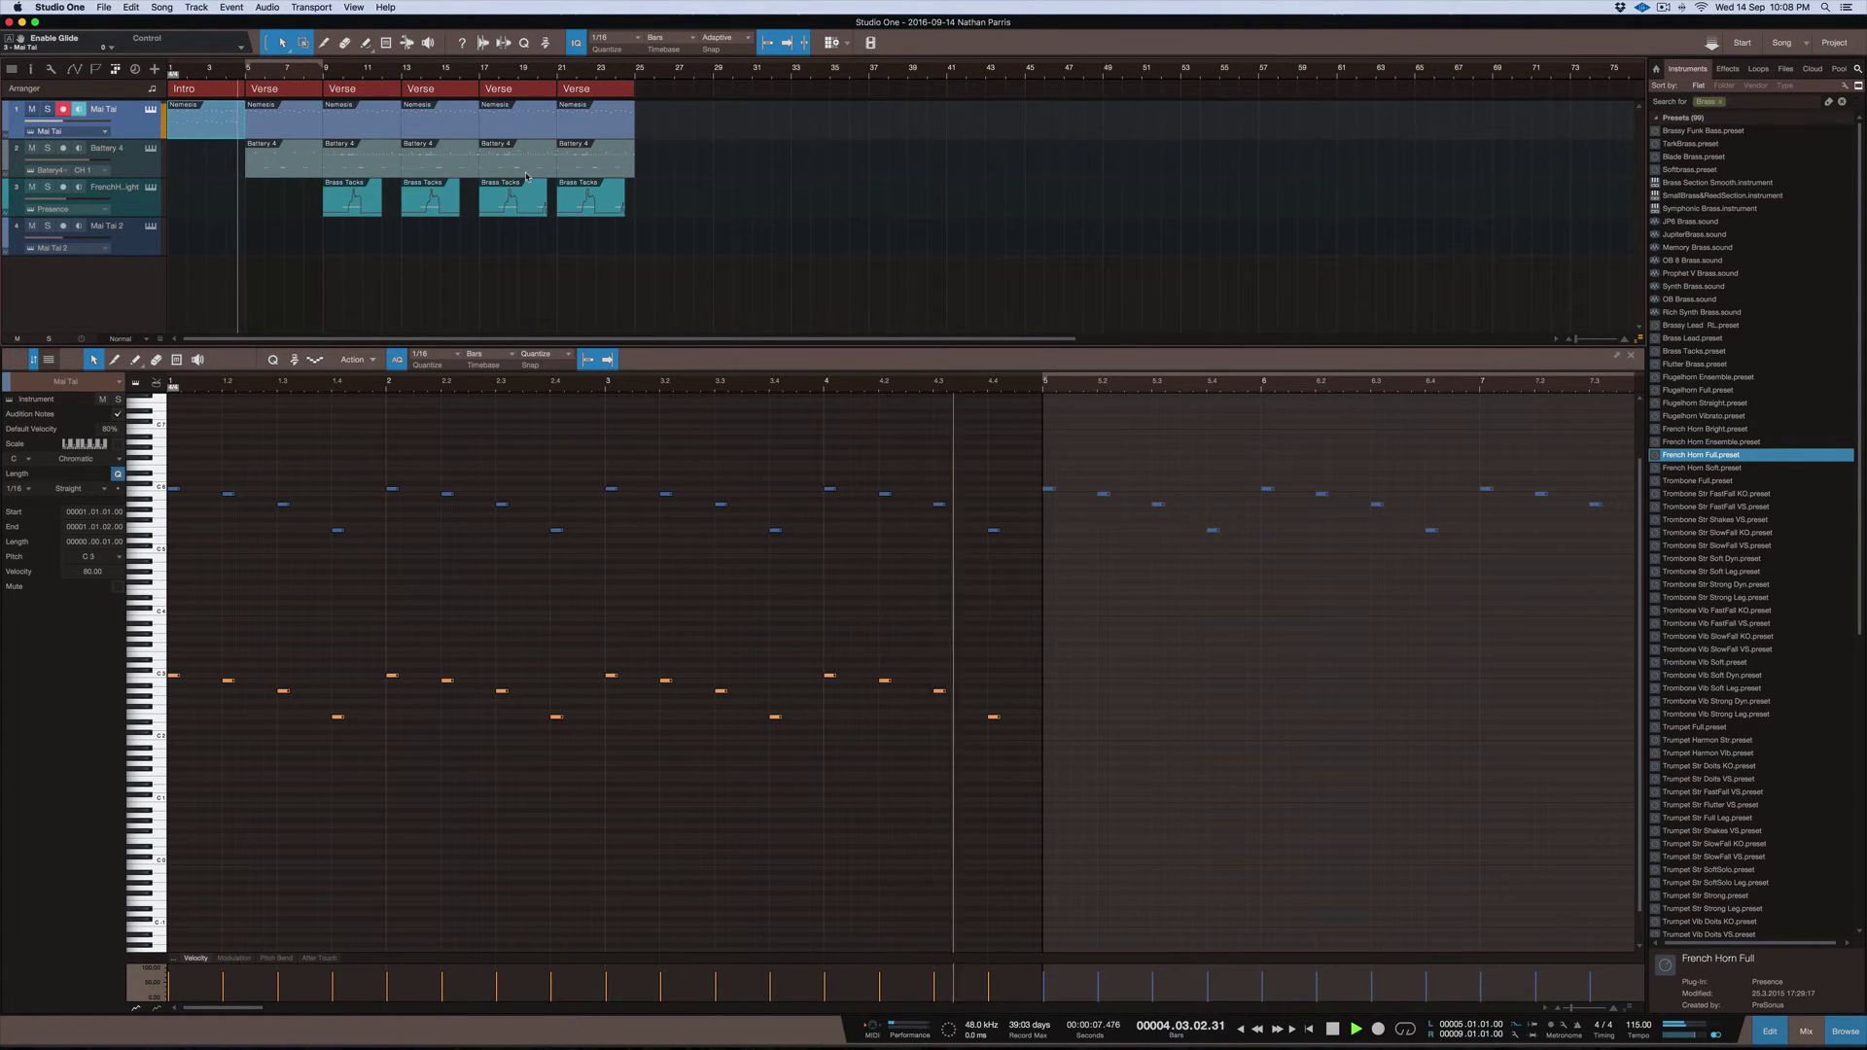
Transpose all Mai Tai notes in the first verse down one octave, starting at C 5
click(293, 123)
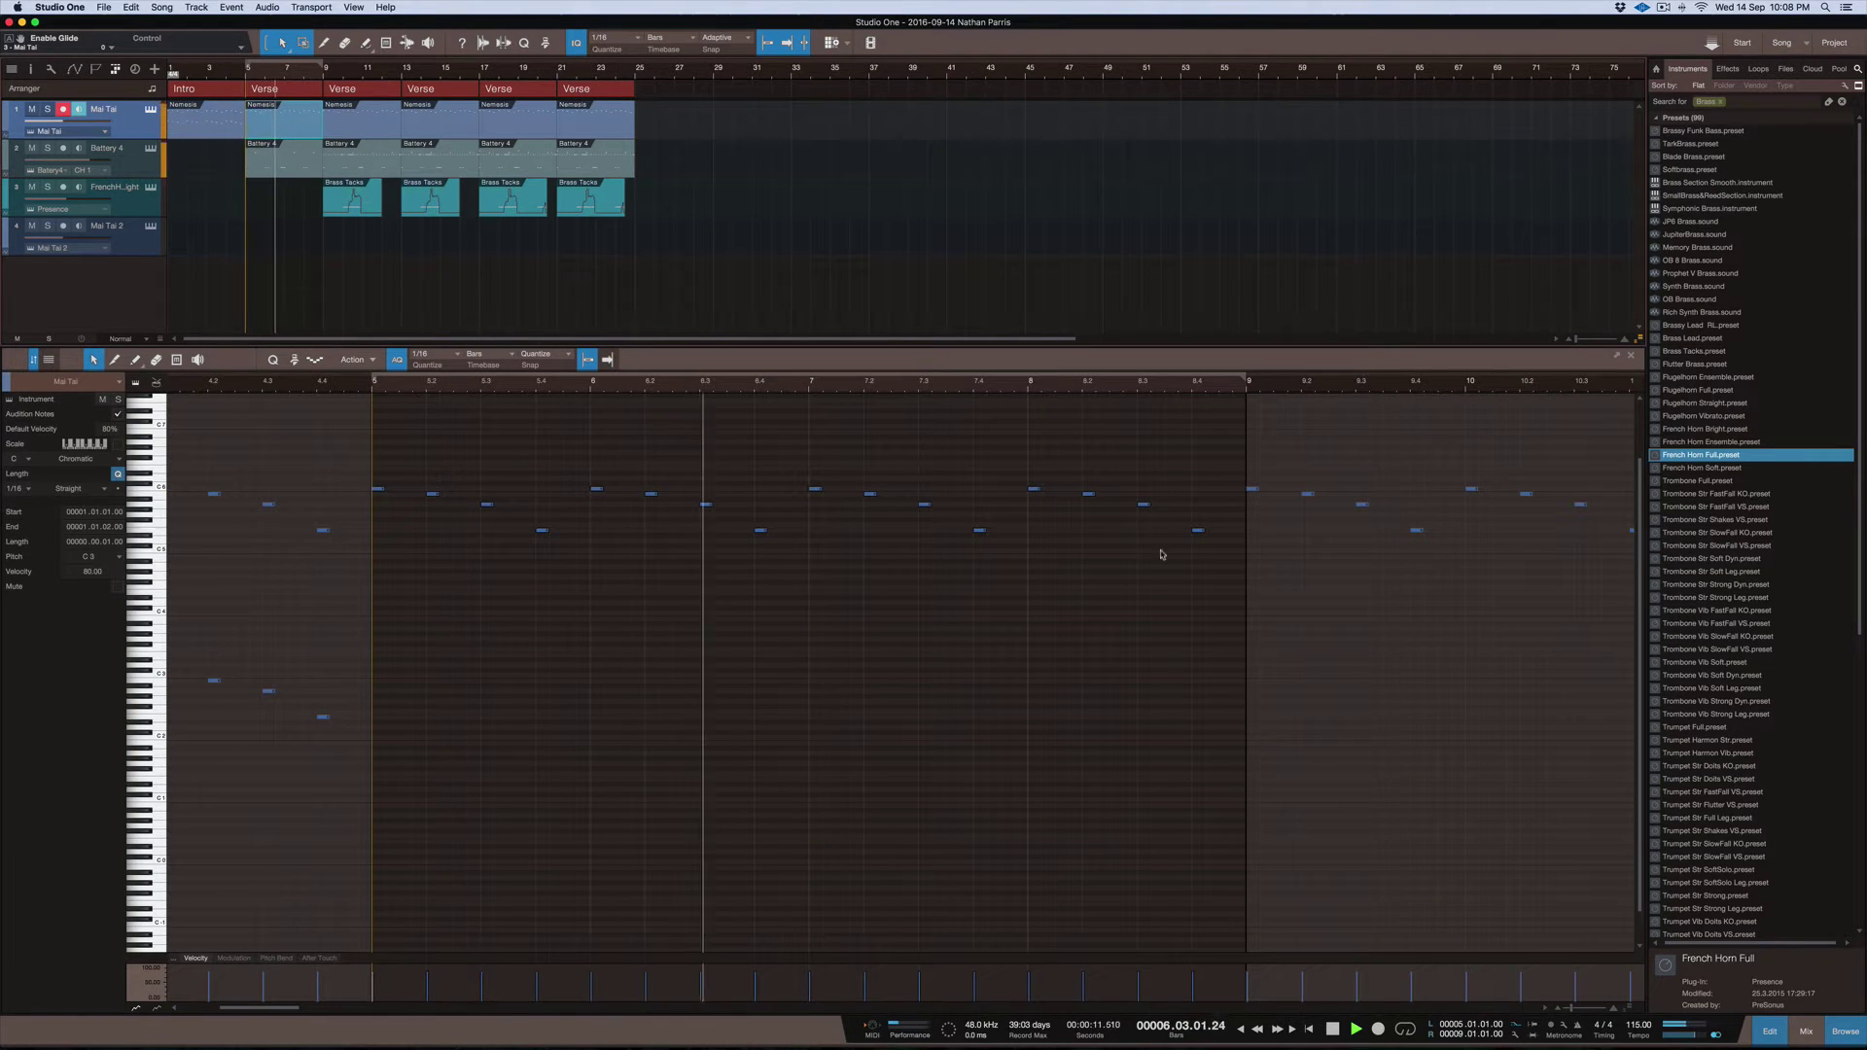
drag(1232, 574, 374, 462)
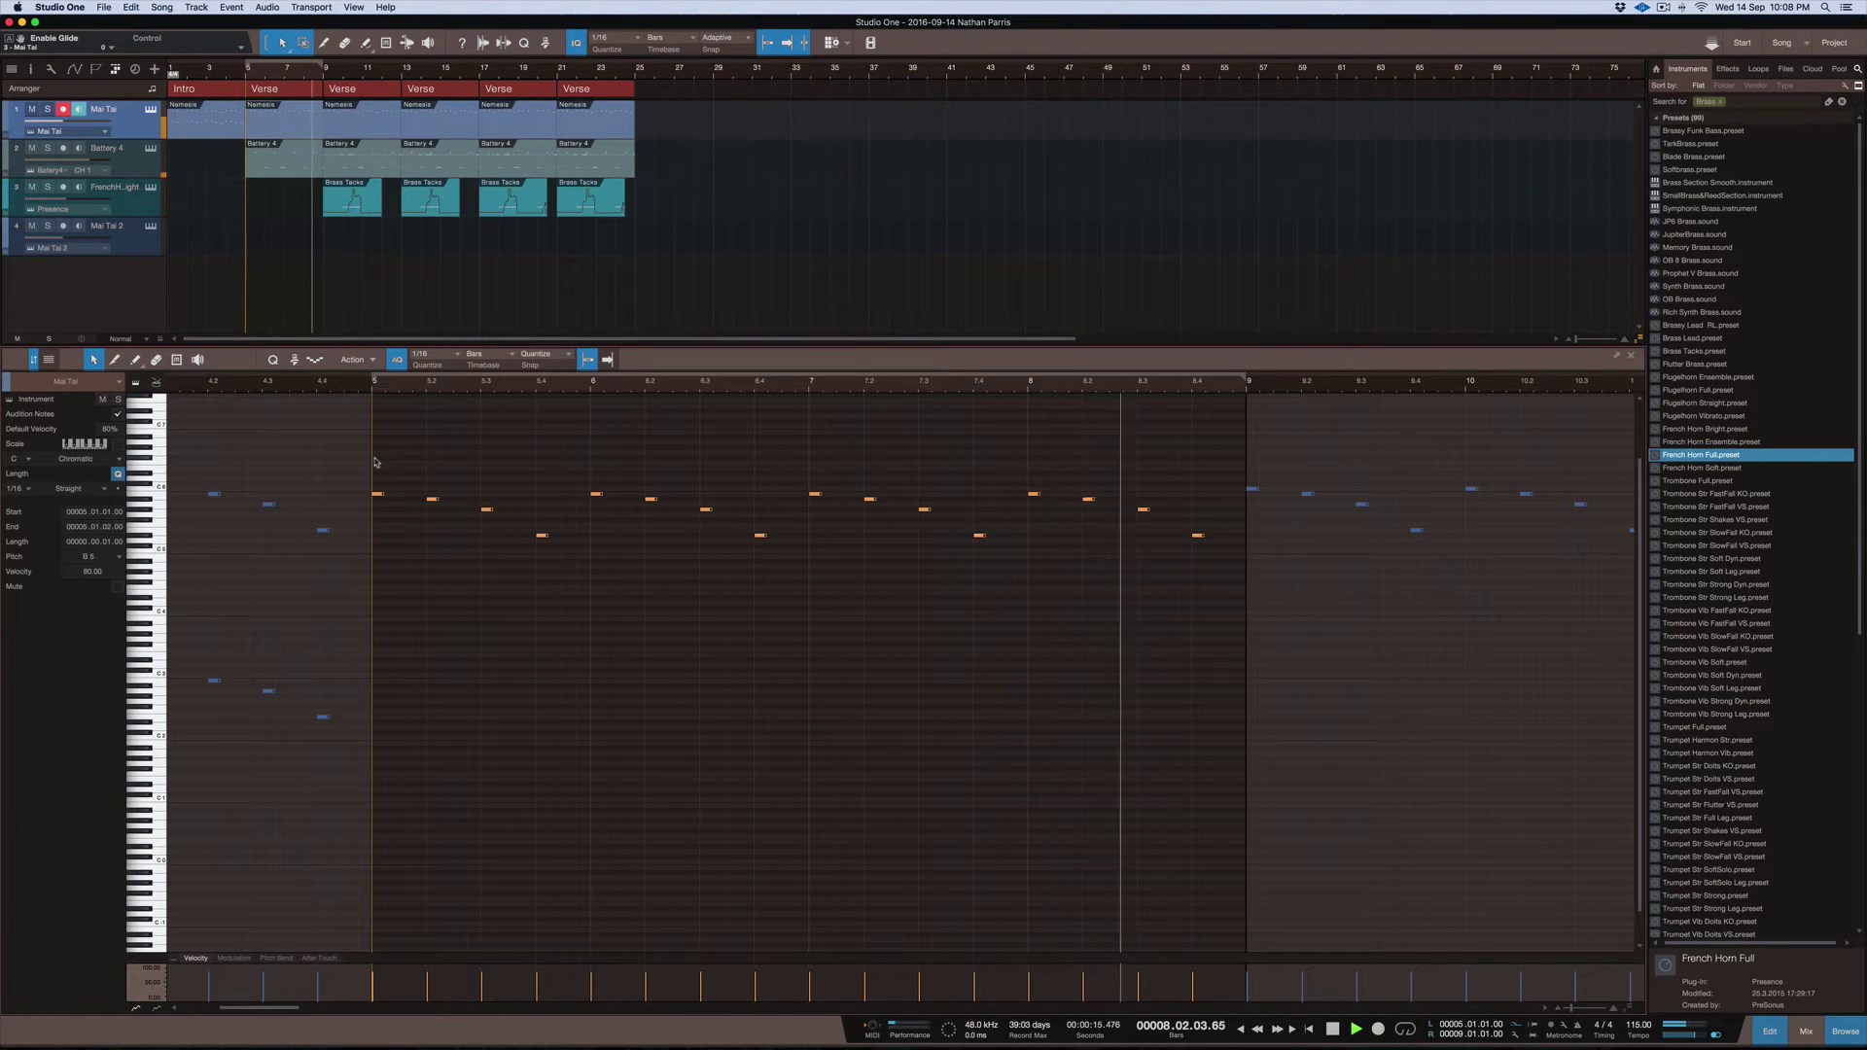
key(shift+Down)
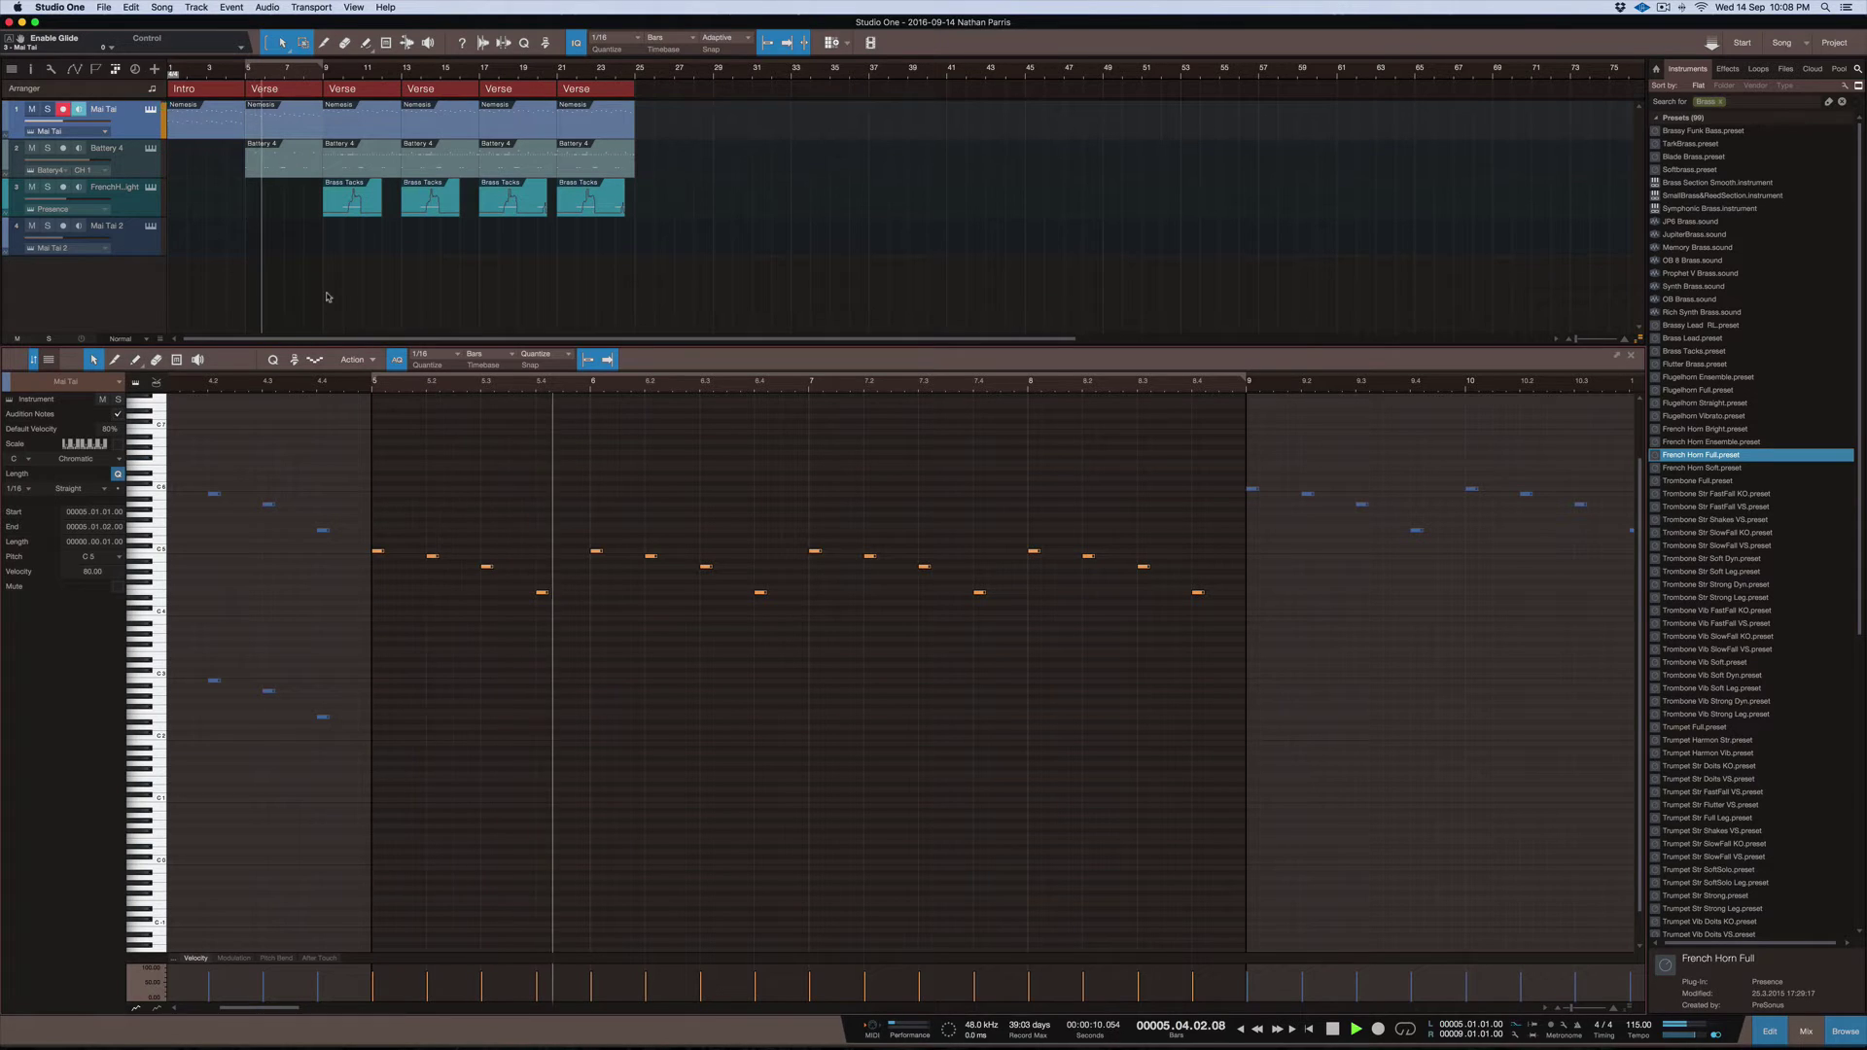
Delete the Mai Tai parts in the second and third verses and copy the first verse's lowered part into the second verse
click(367, 133)
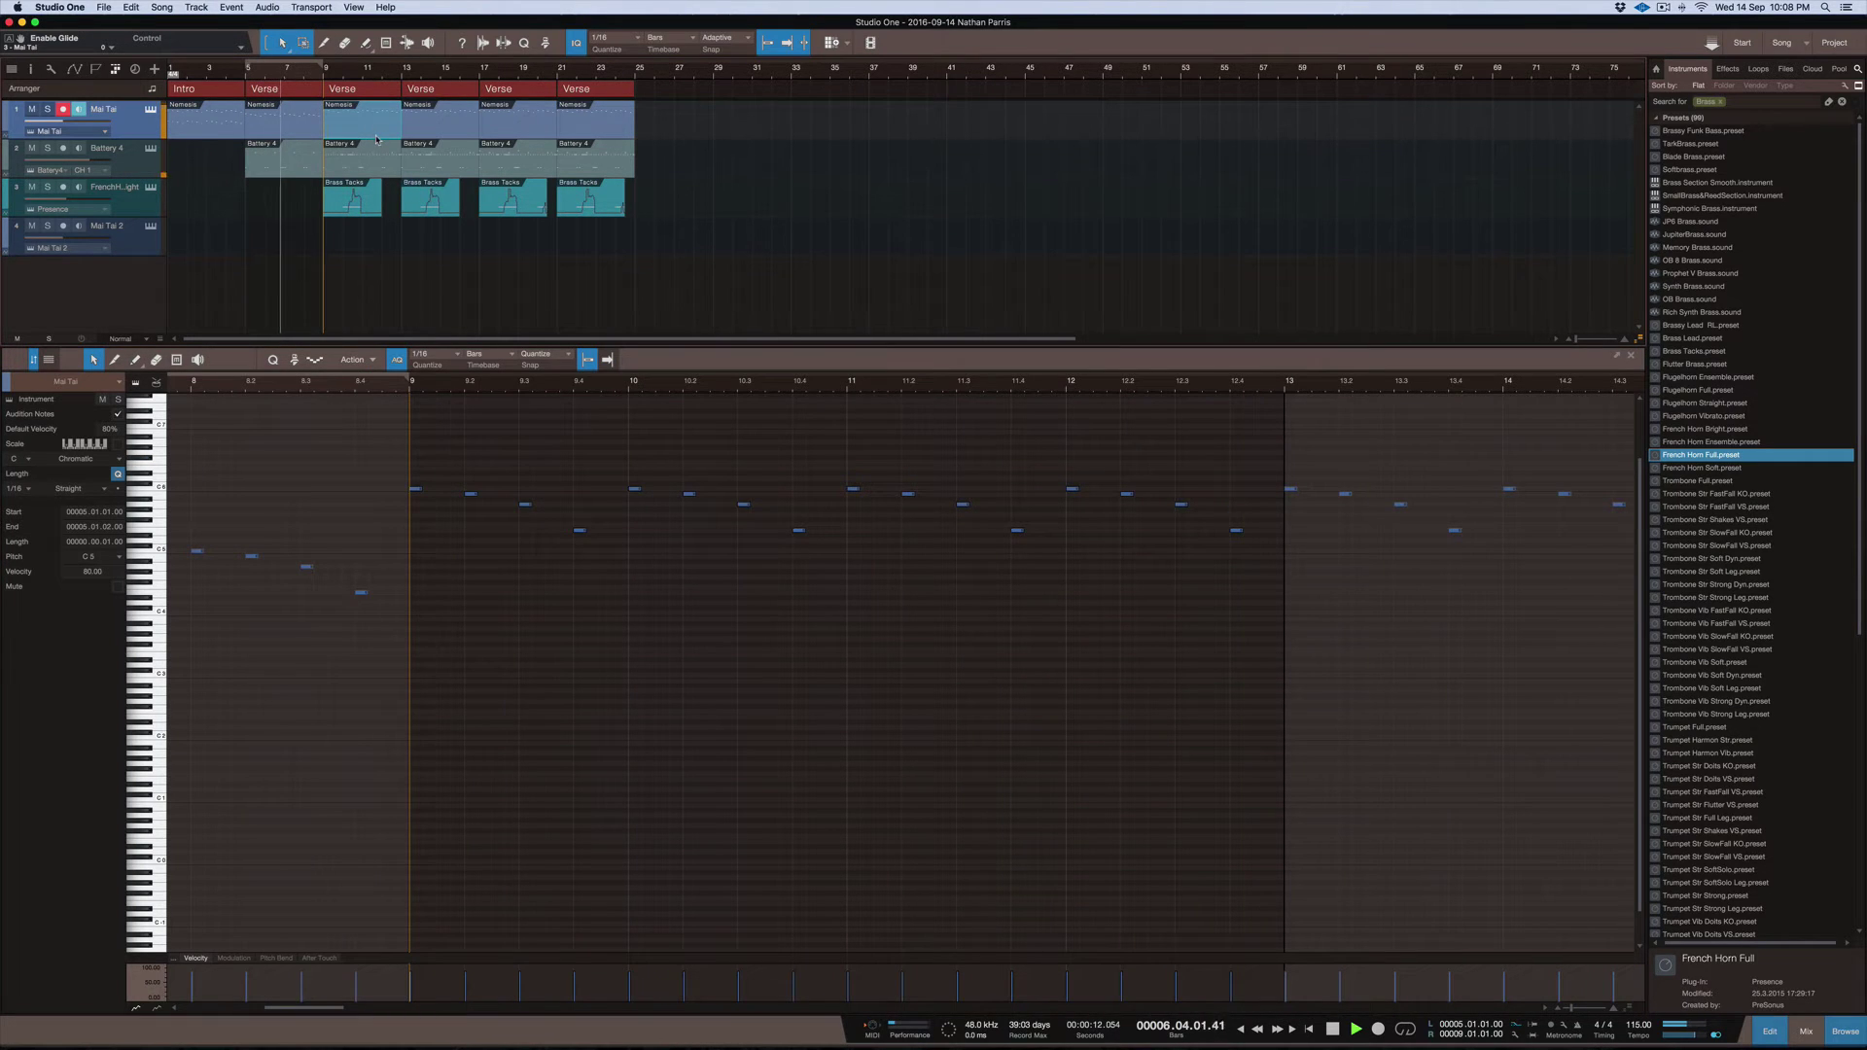
click(440, 129)
click(493, 130)
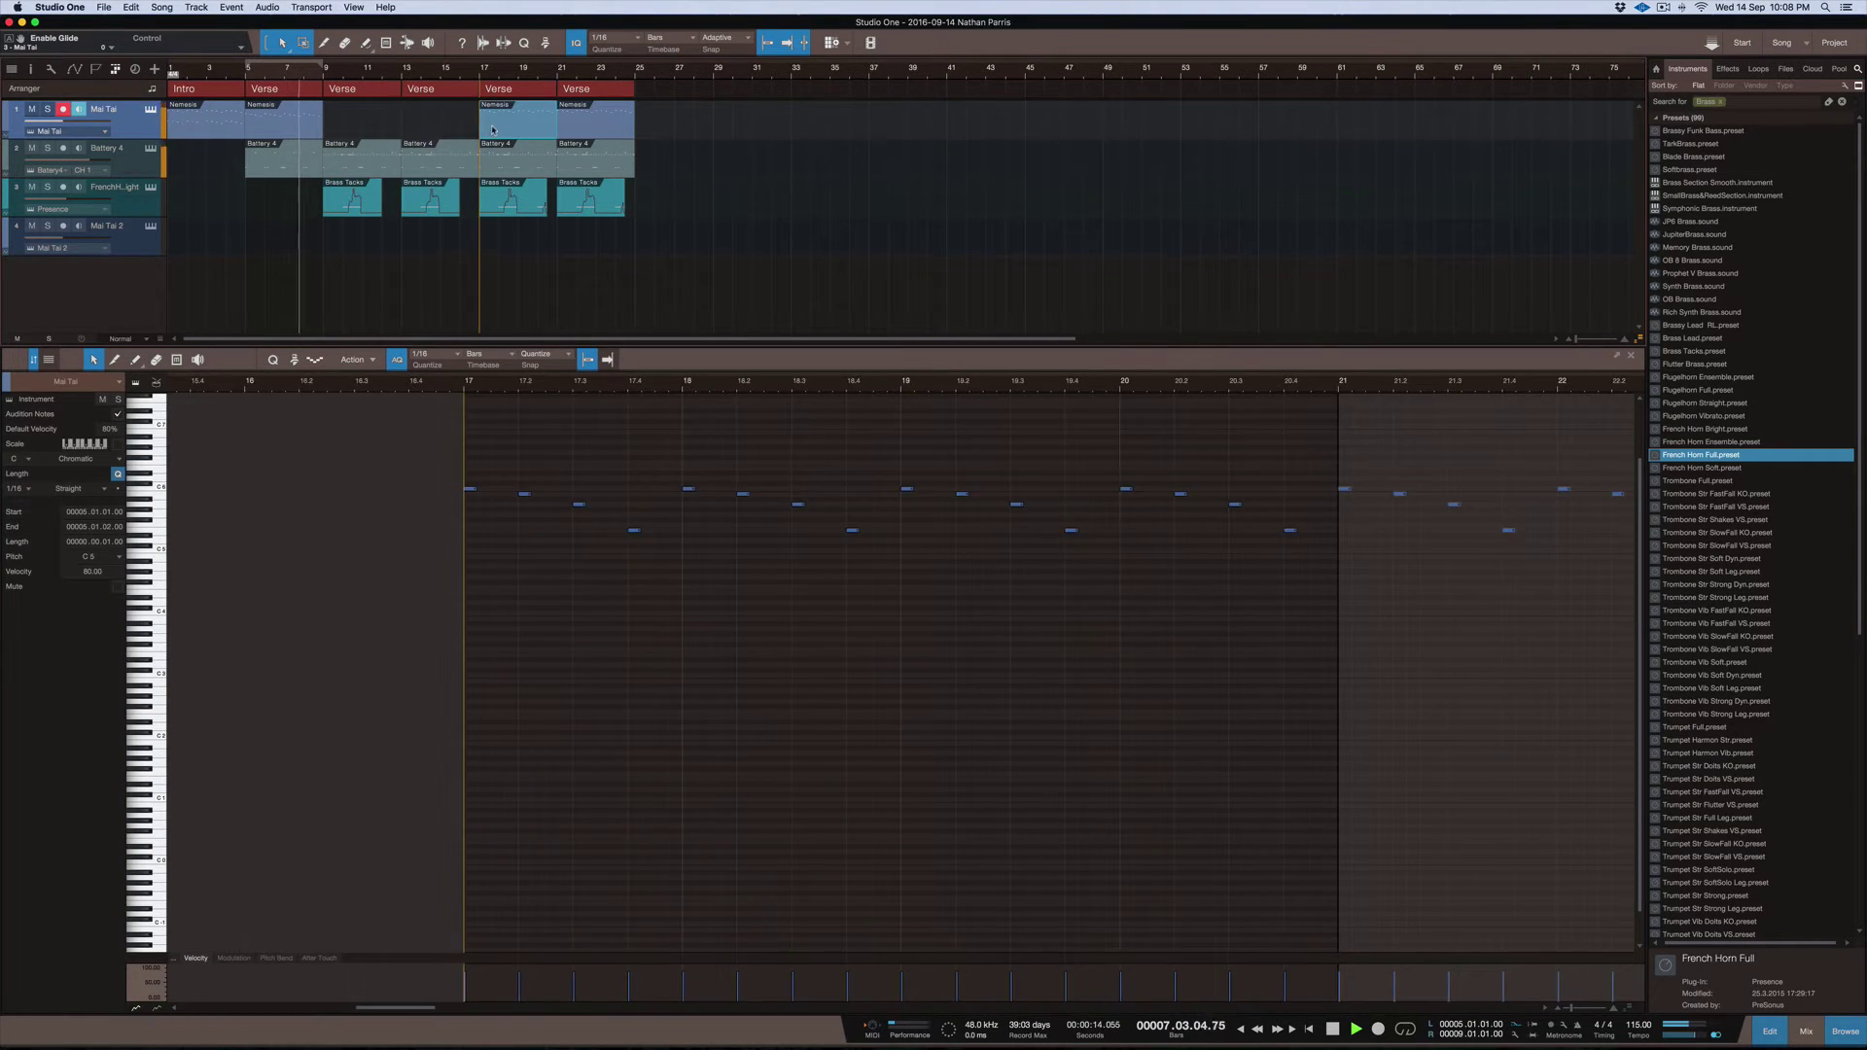
drag(295, 128, 373, 127)
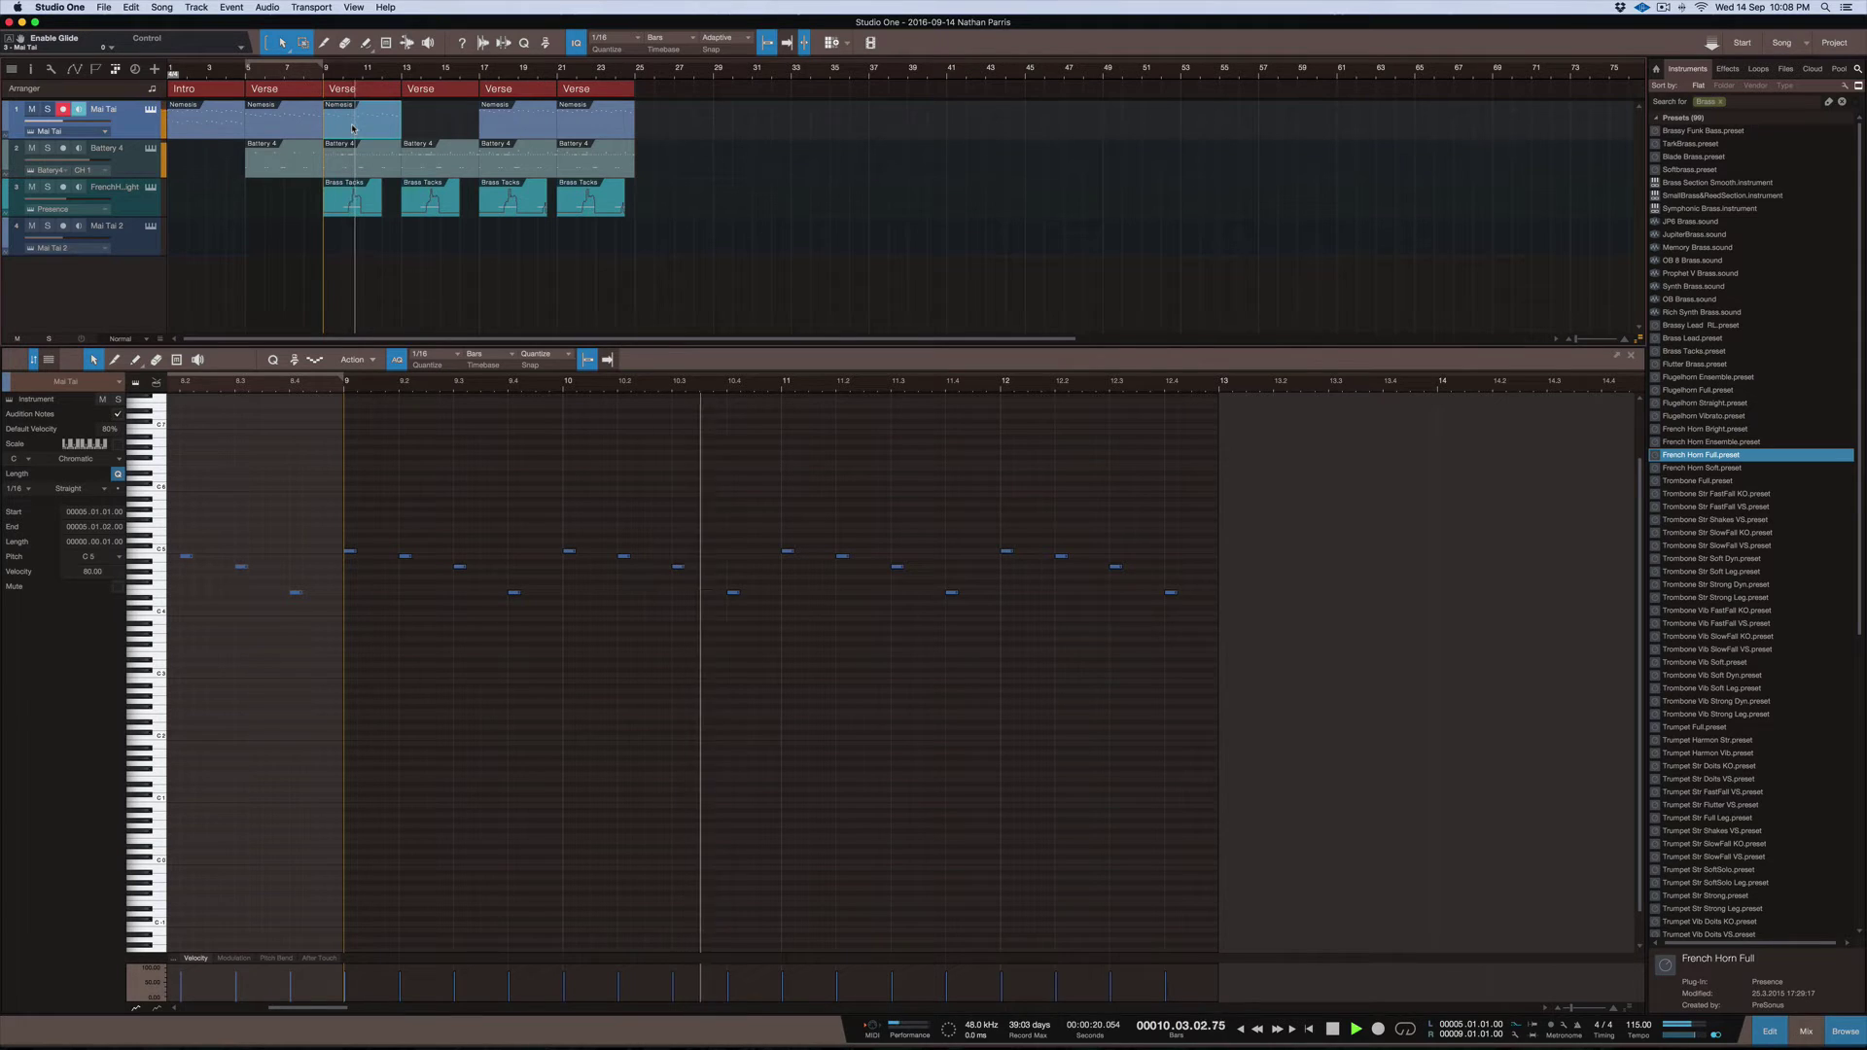
Fill the third verse of the Mai Tai track with a copy of the fourth verse's high part
drag(353, 129, 435, 138)
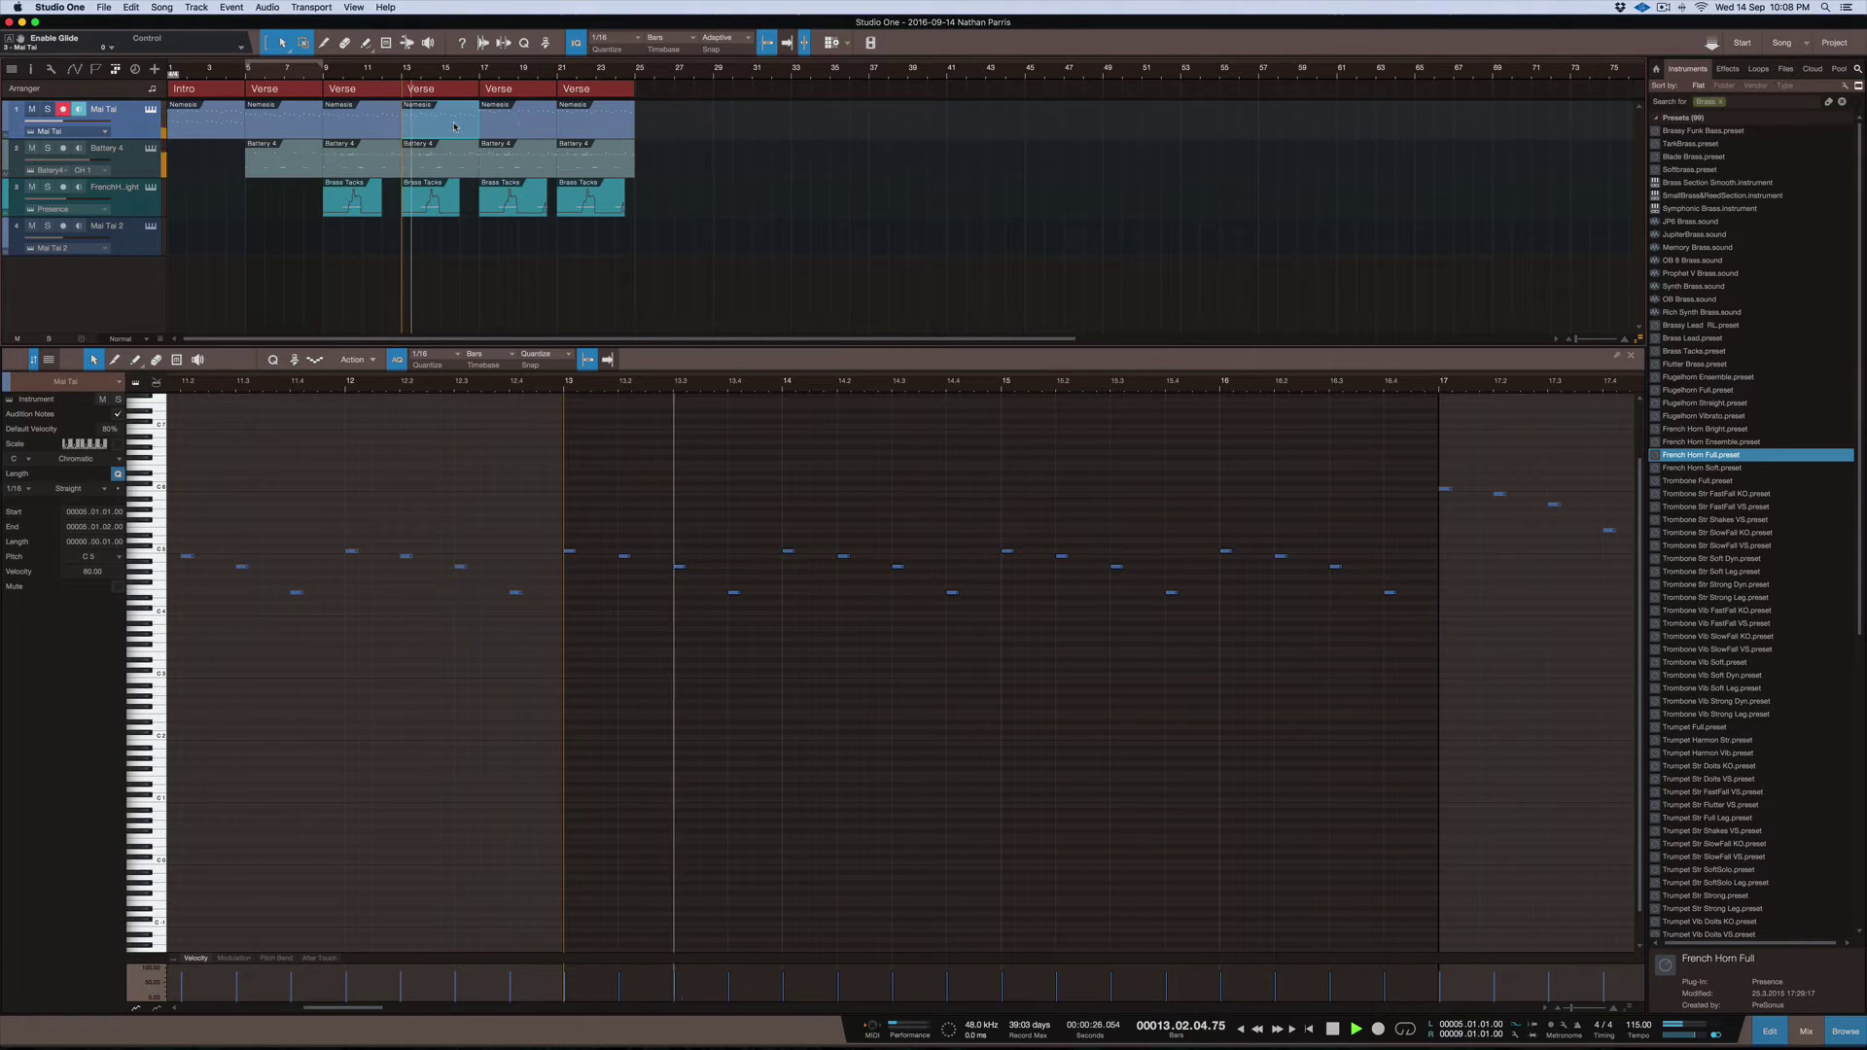
key(Delete)
drag(513, 127, 435, 130)
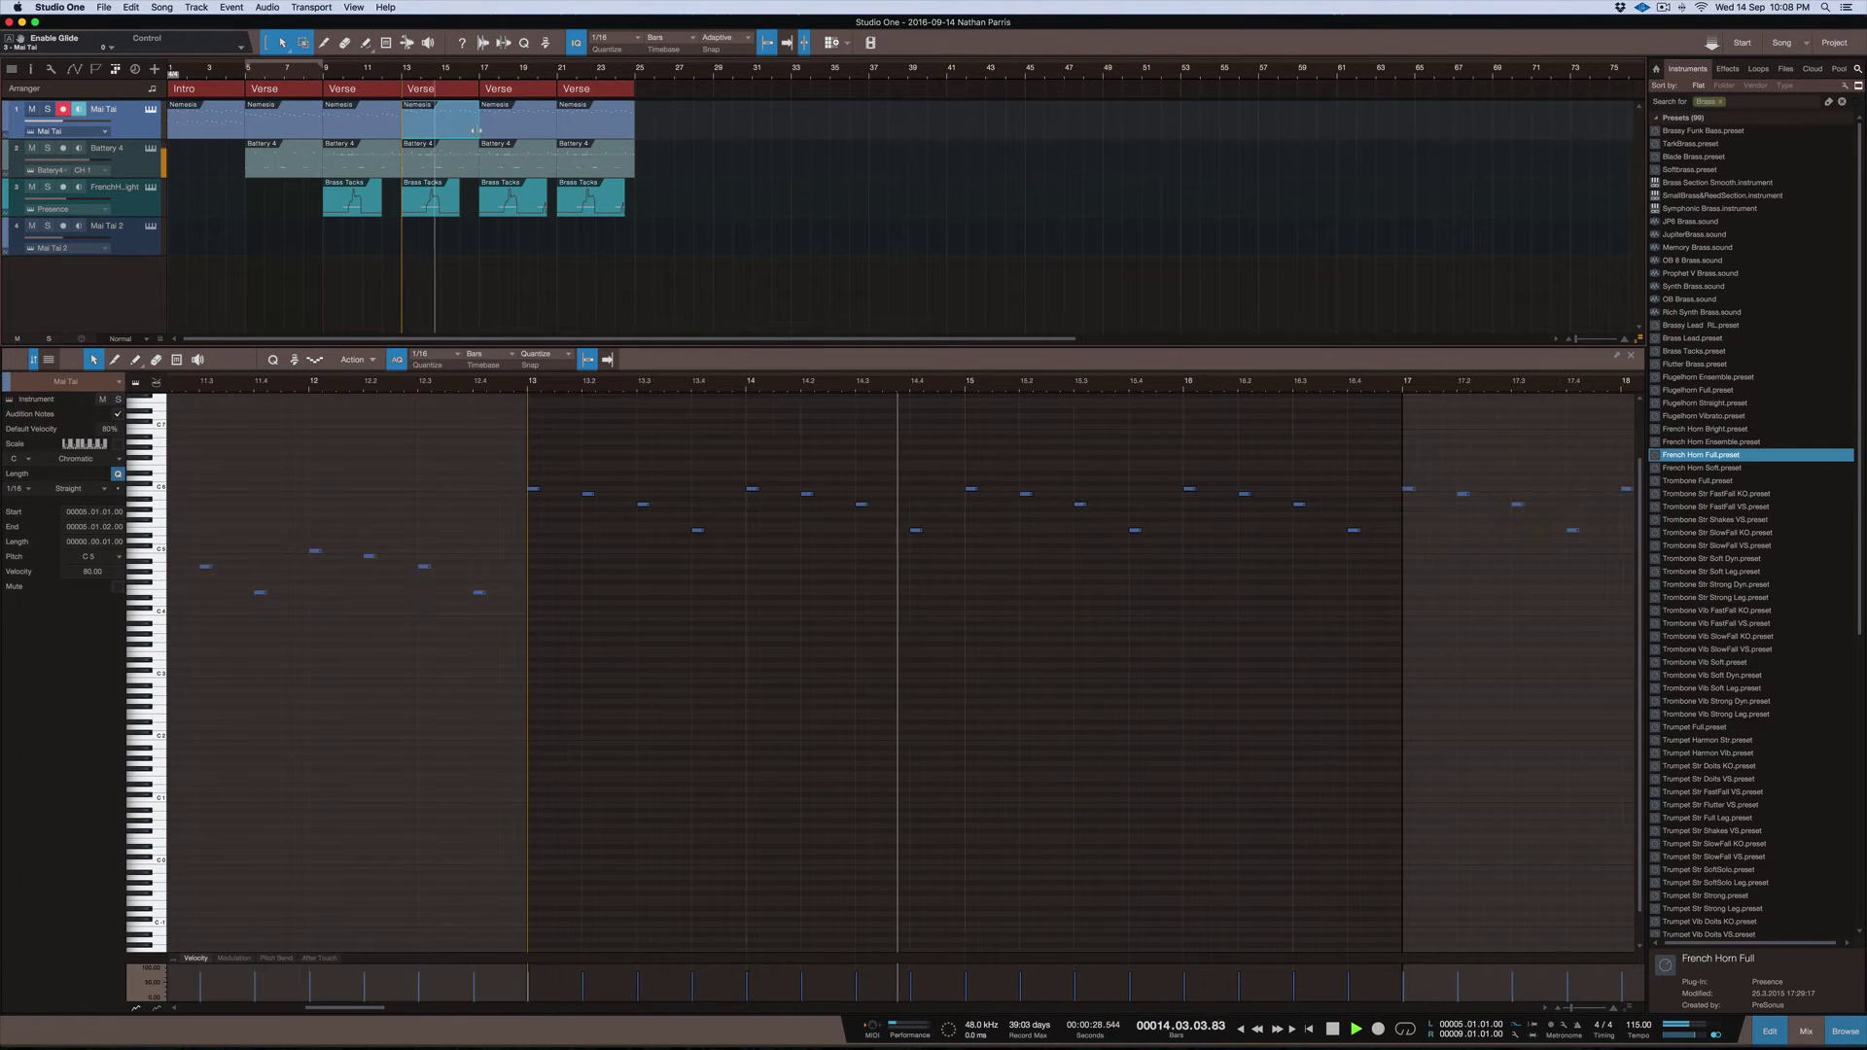
Replace the fifth verse's Mai Tai part with a copy of the layered intro part and delete that verse's Battery 4 part
click(589, 127)
key(Delete)
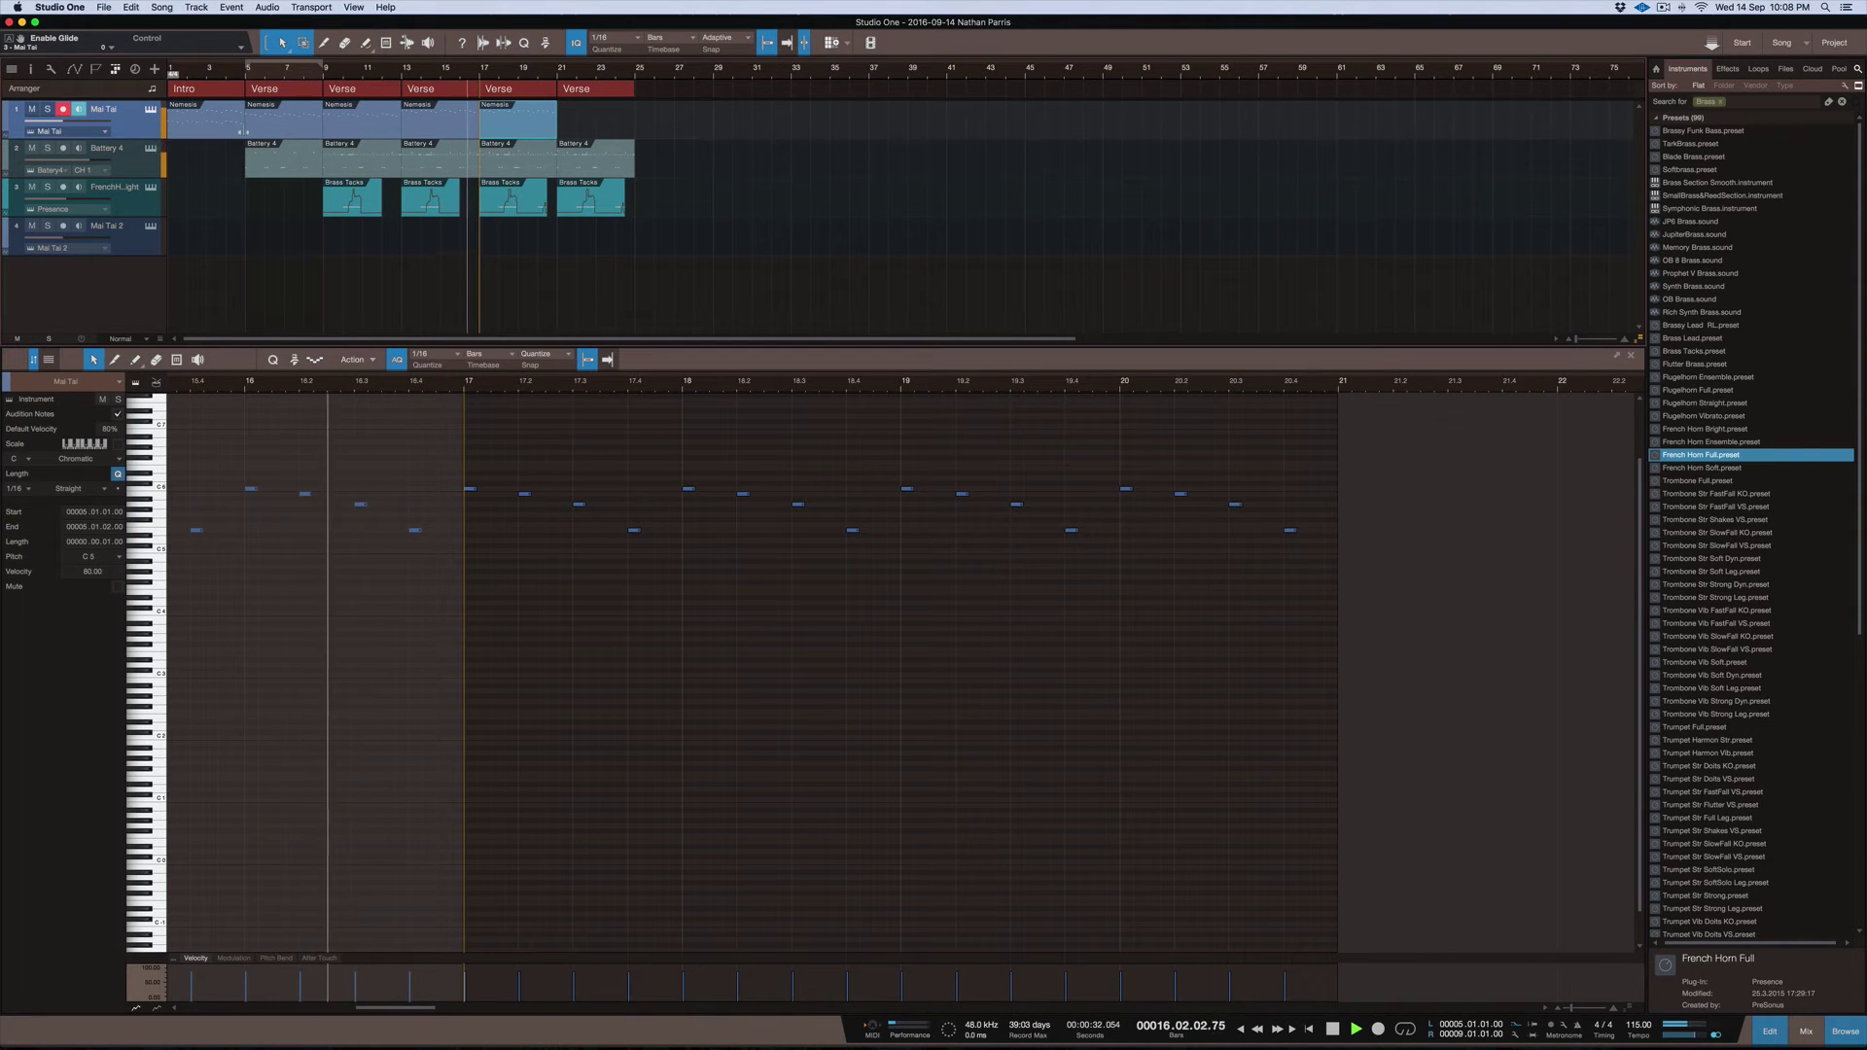
click(201, 137)
drag(608, 116, 588, 116)
click(598, 171)
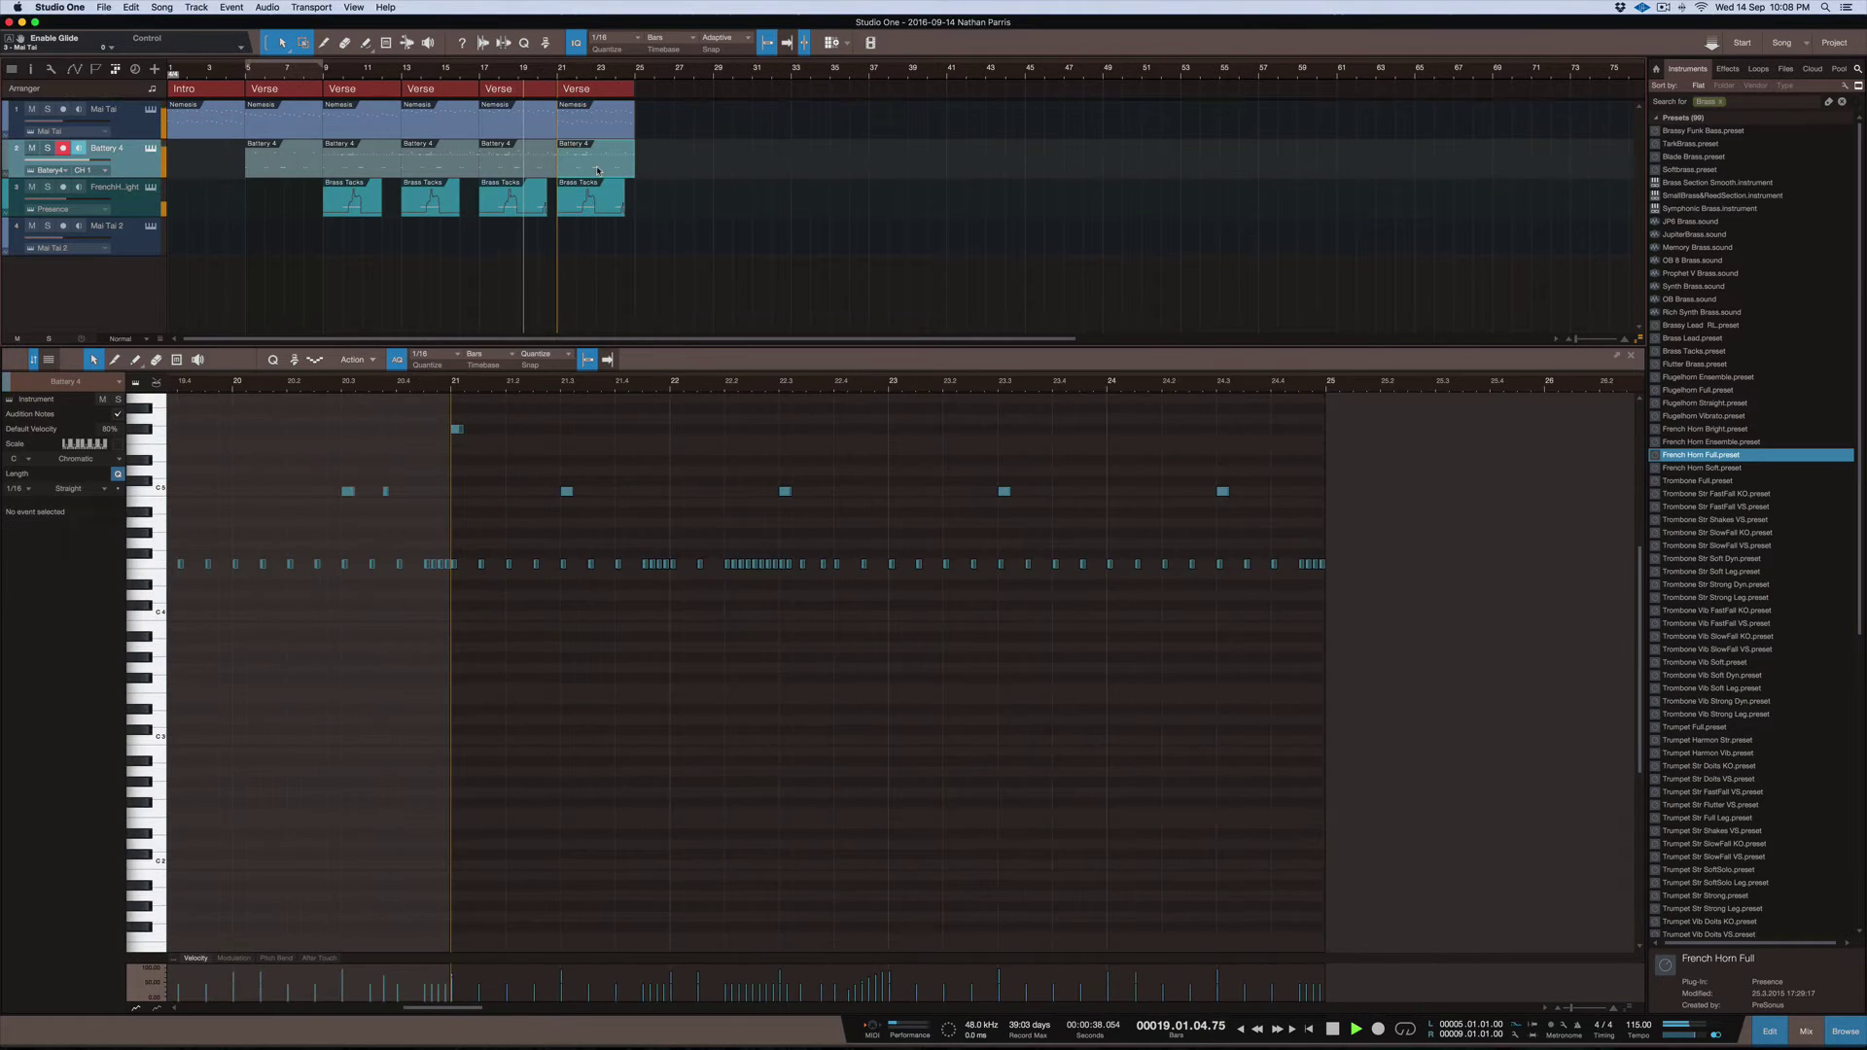
key(Delete)
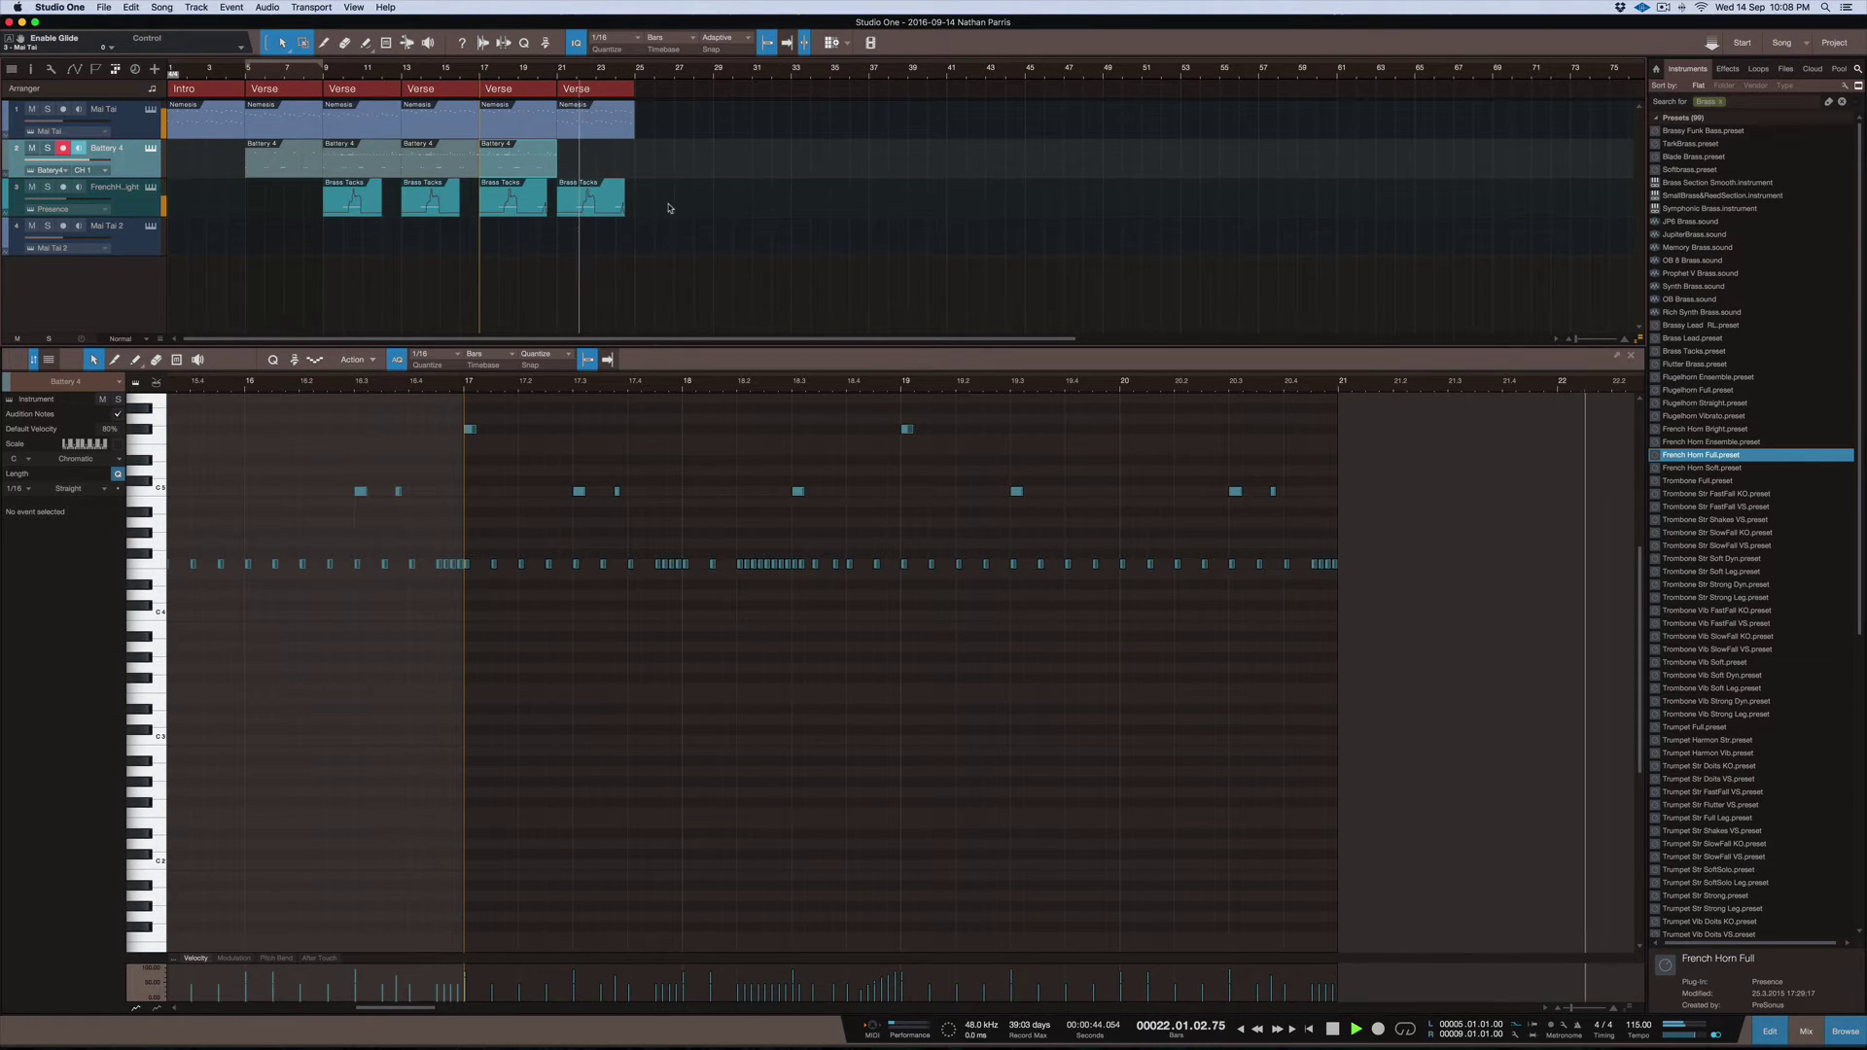
Duplicate the fifth Verse section to bar 25, add the bar 17 Battery 4 part to it, and duplicate the result to bar 29
drag(584, 93, 650, 93)
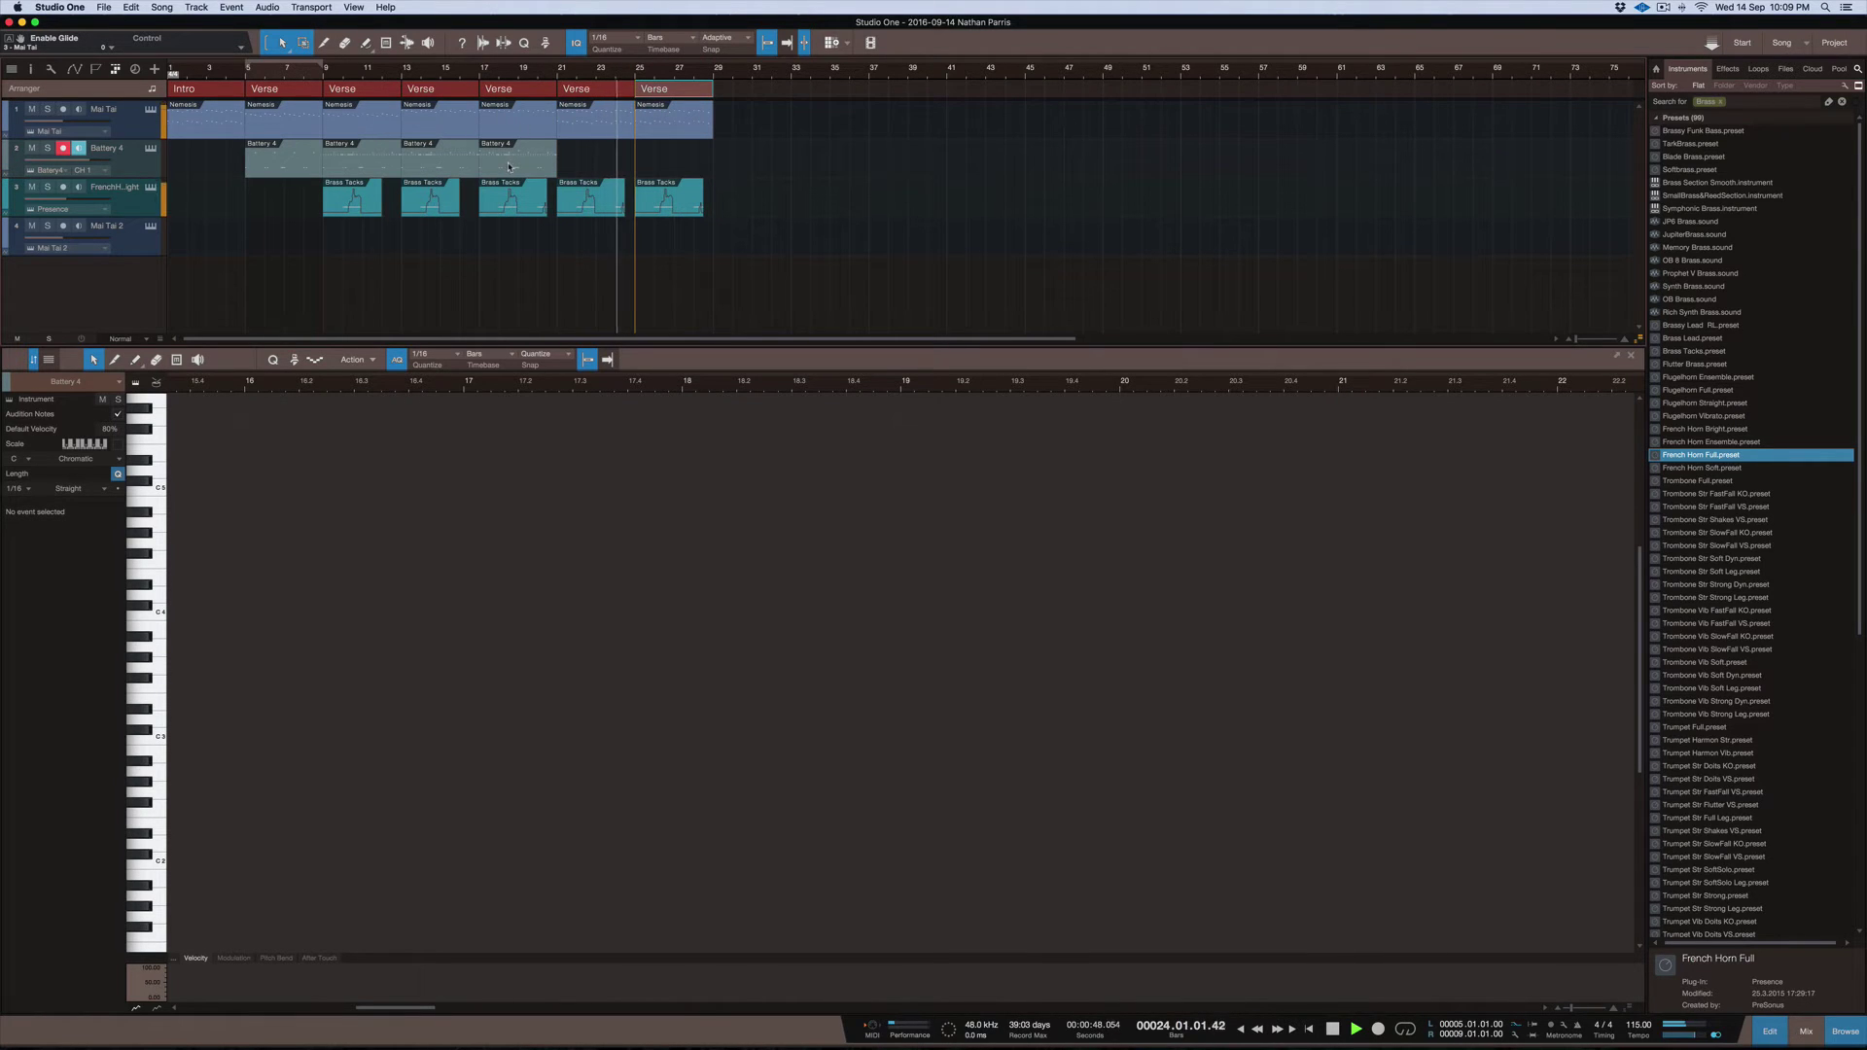
drag(510, 163, 689, 156)
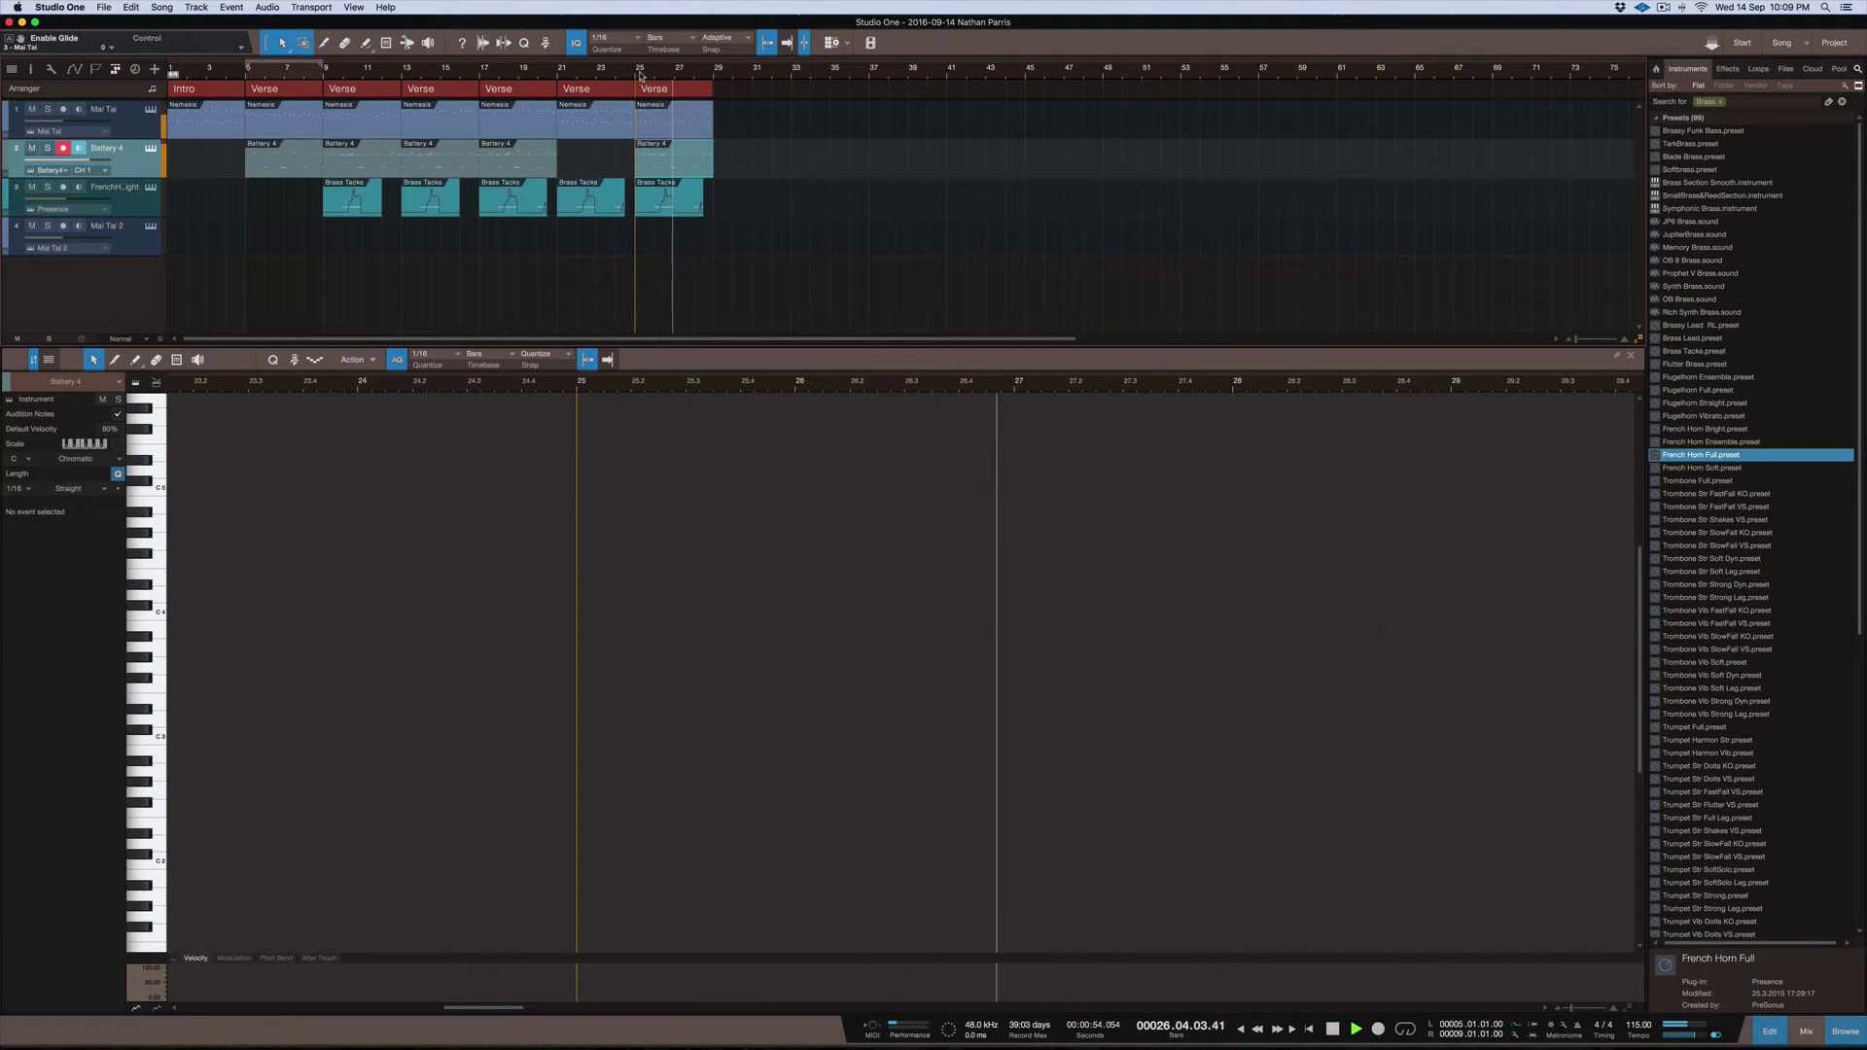
drag(671, 89, 727, 93)
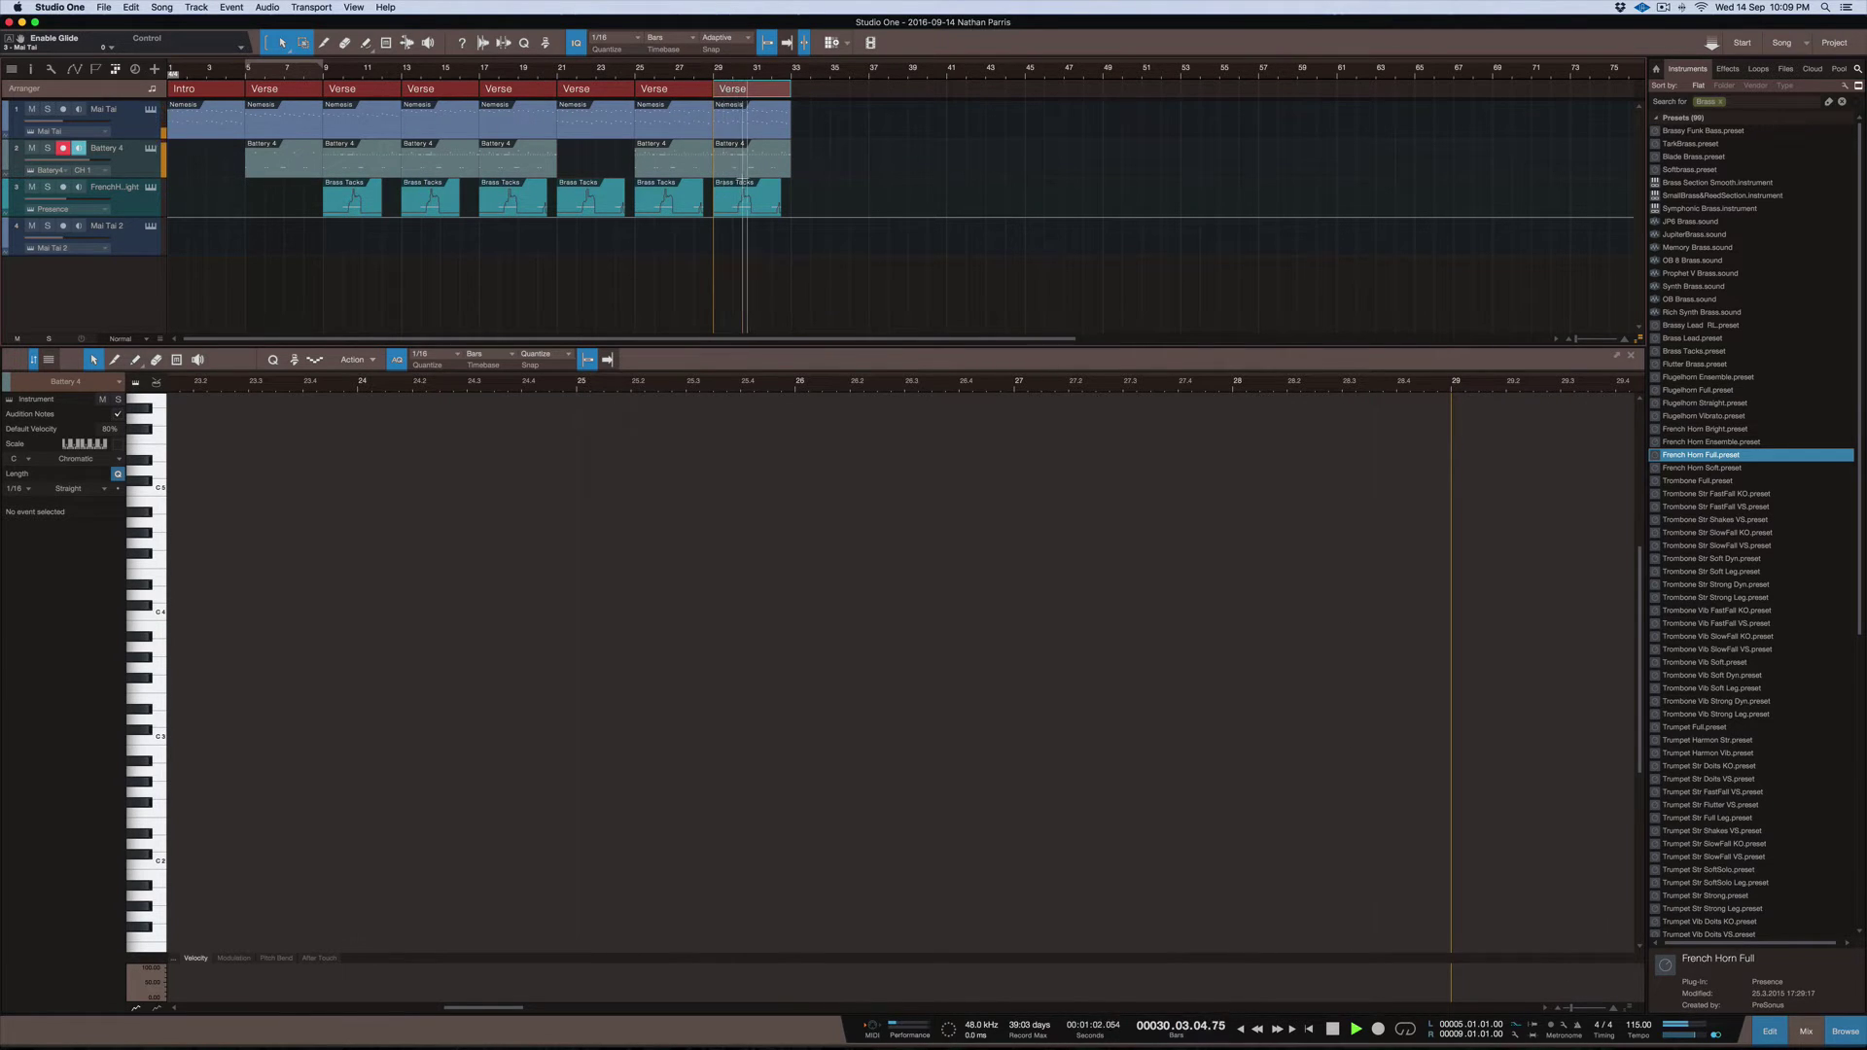
click(730, 126)
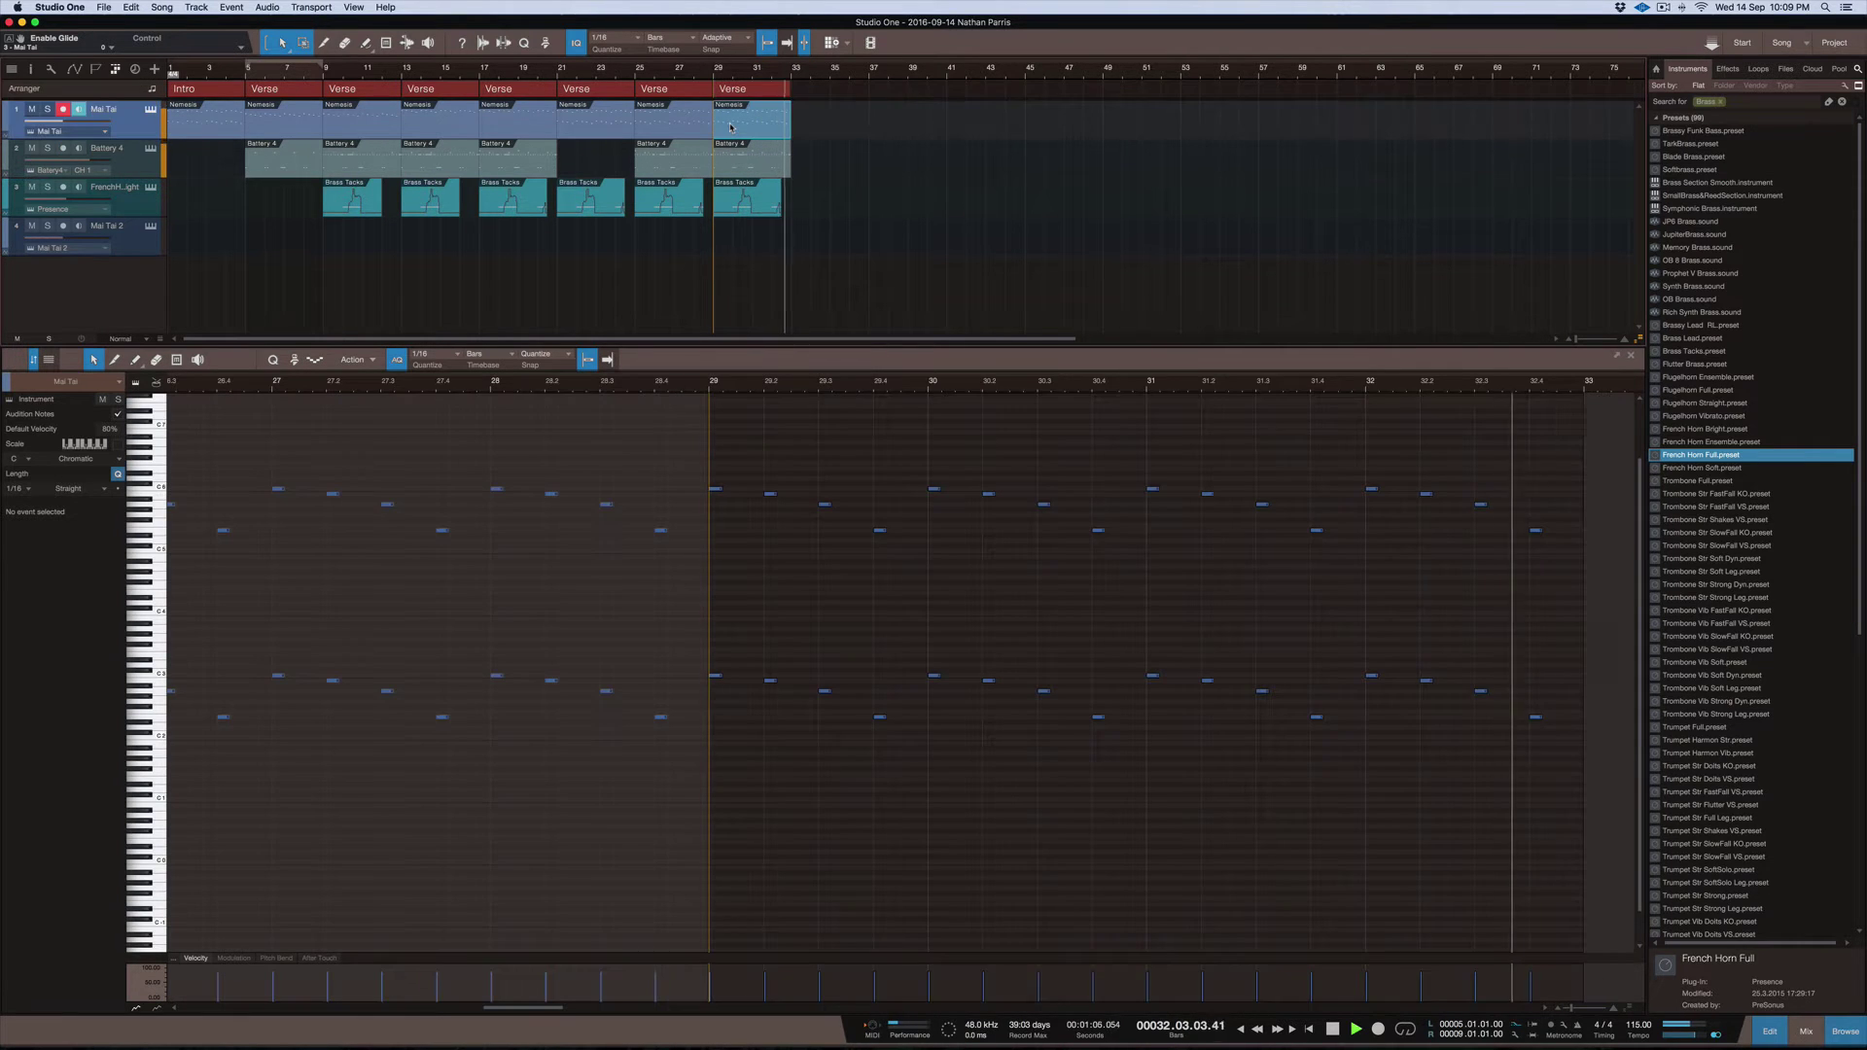
drag(731, 126, 812, 129)
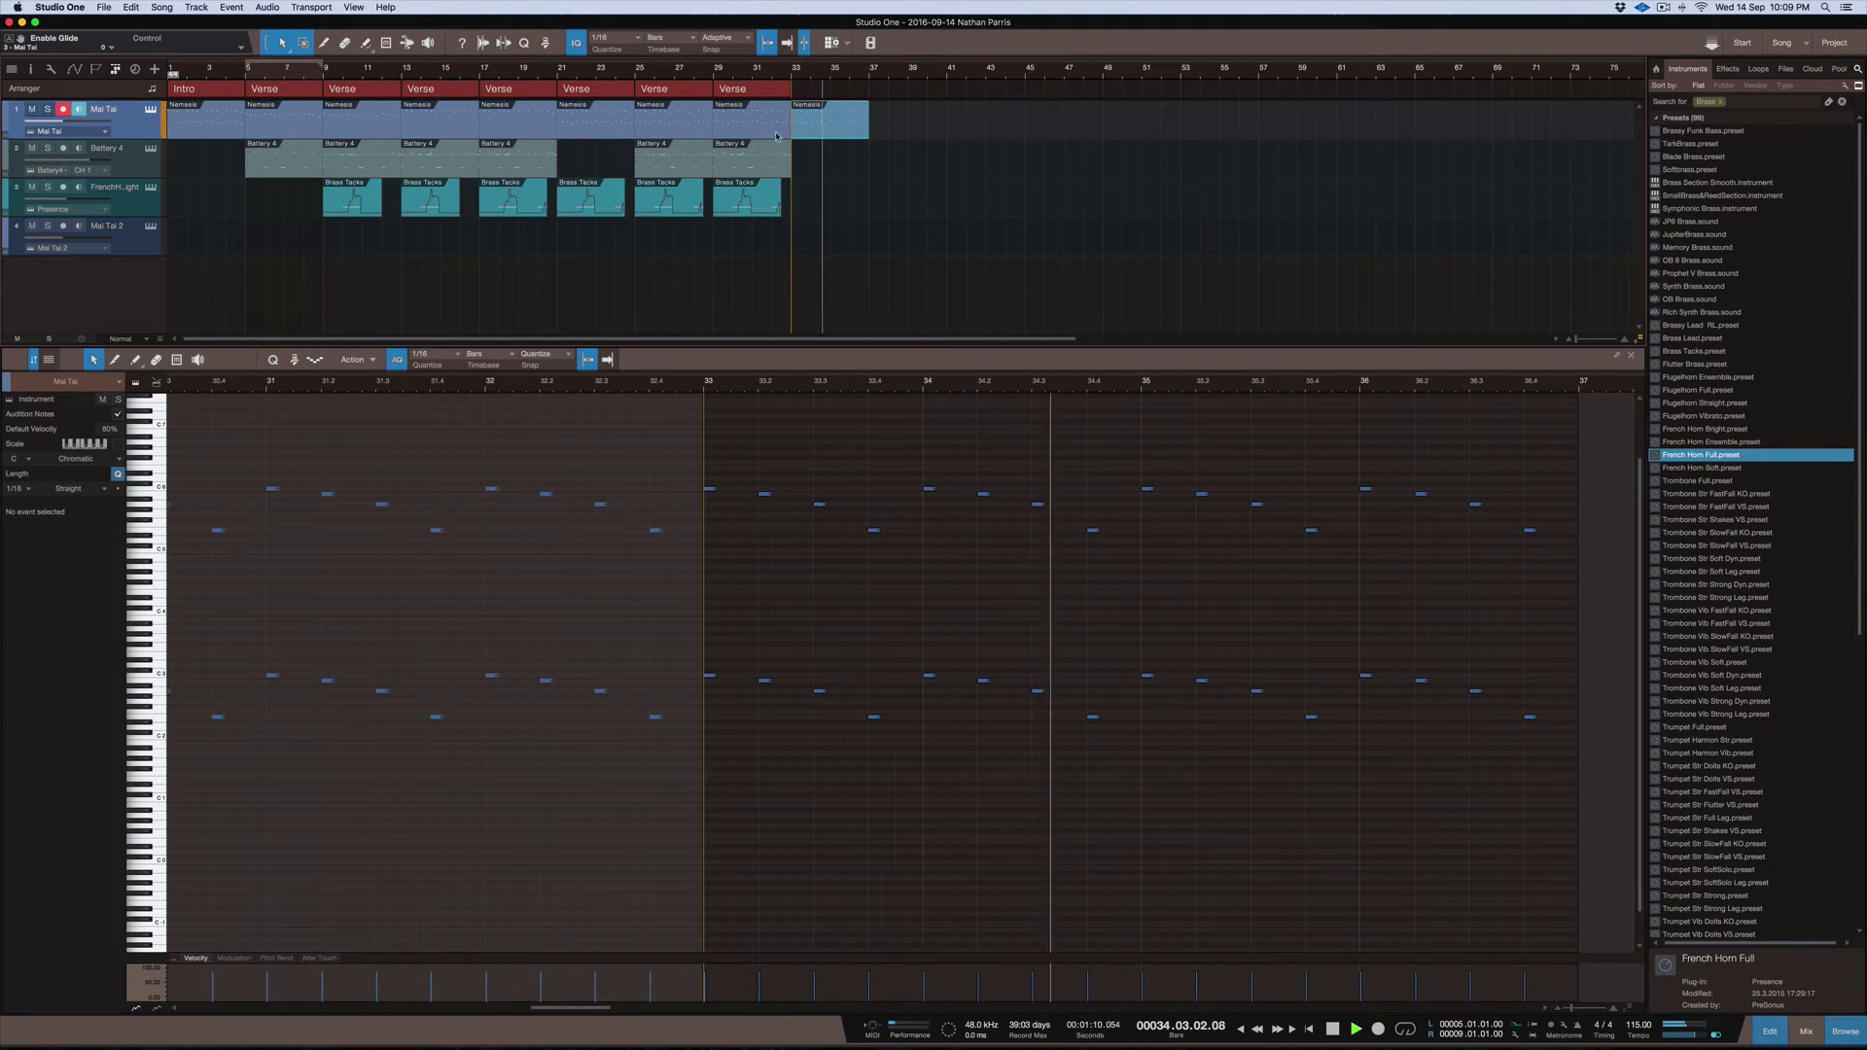
key(super+z)
Copy the third and fourth verses' Mai Tai parts to bars 33 to 41, transpose their notes down two octaves to C 4, and play them
click(551, 129)
drag(562, 129, 908, 132)
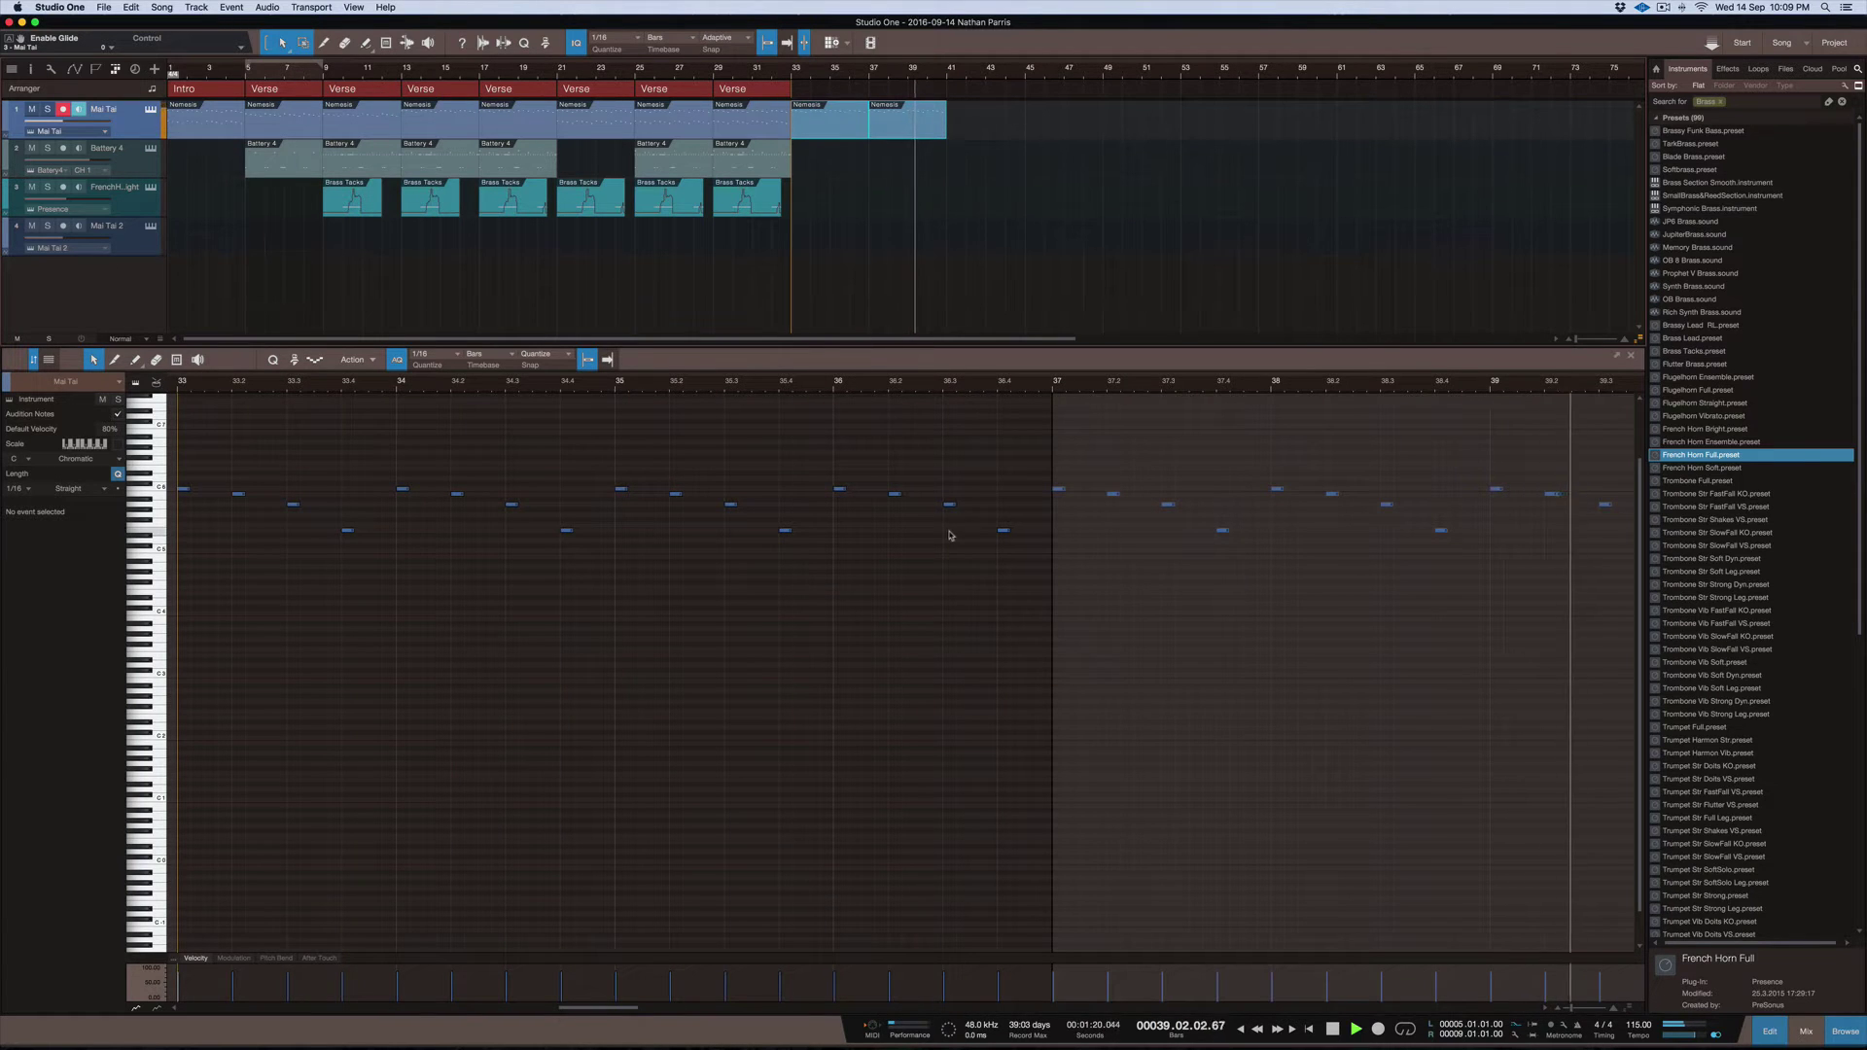
scroll(967, 551, up, 6)
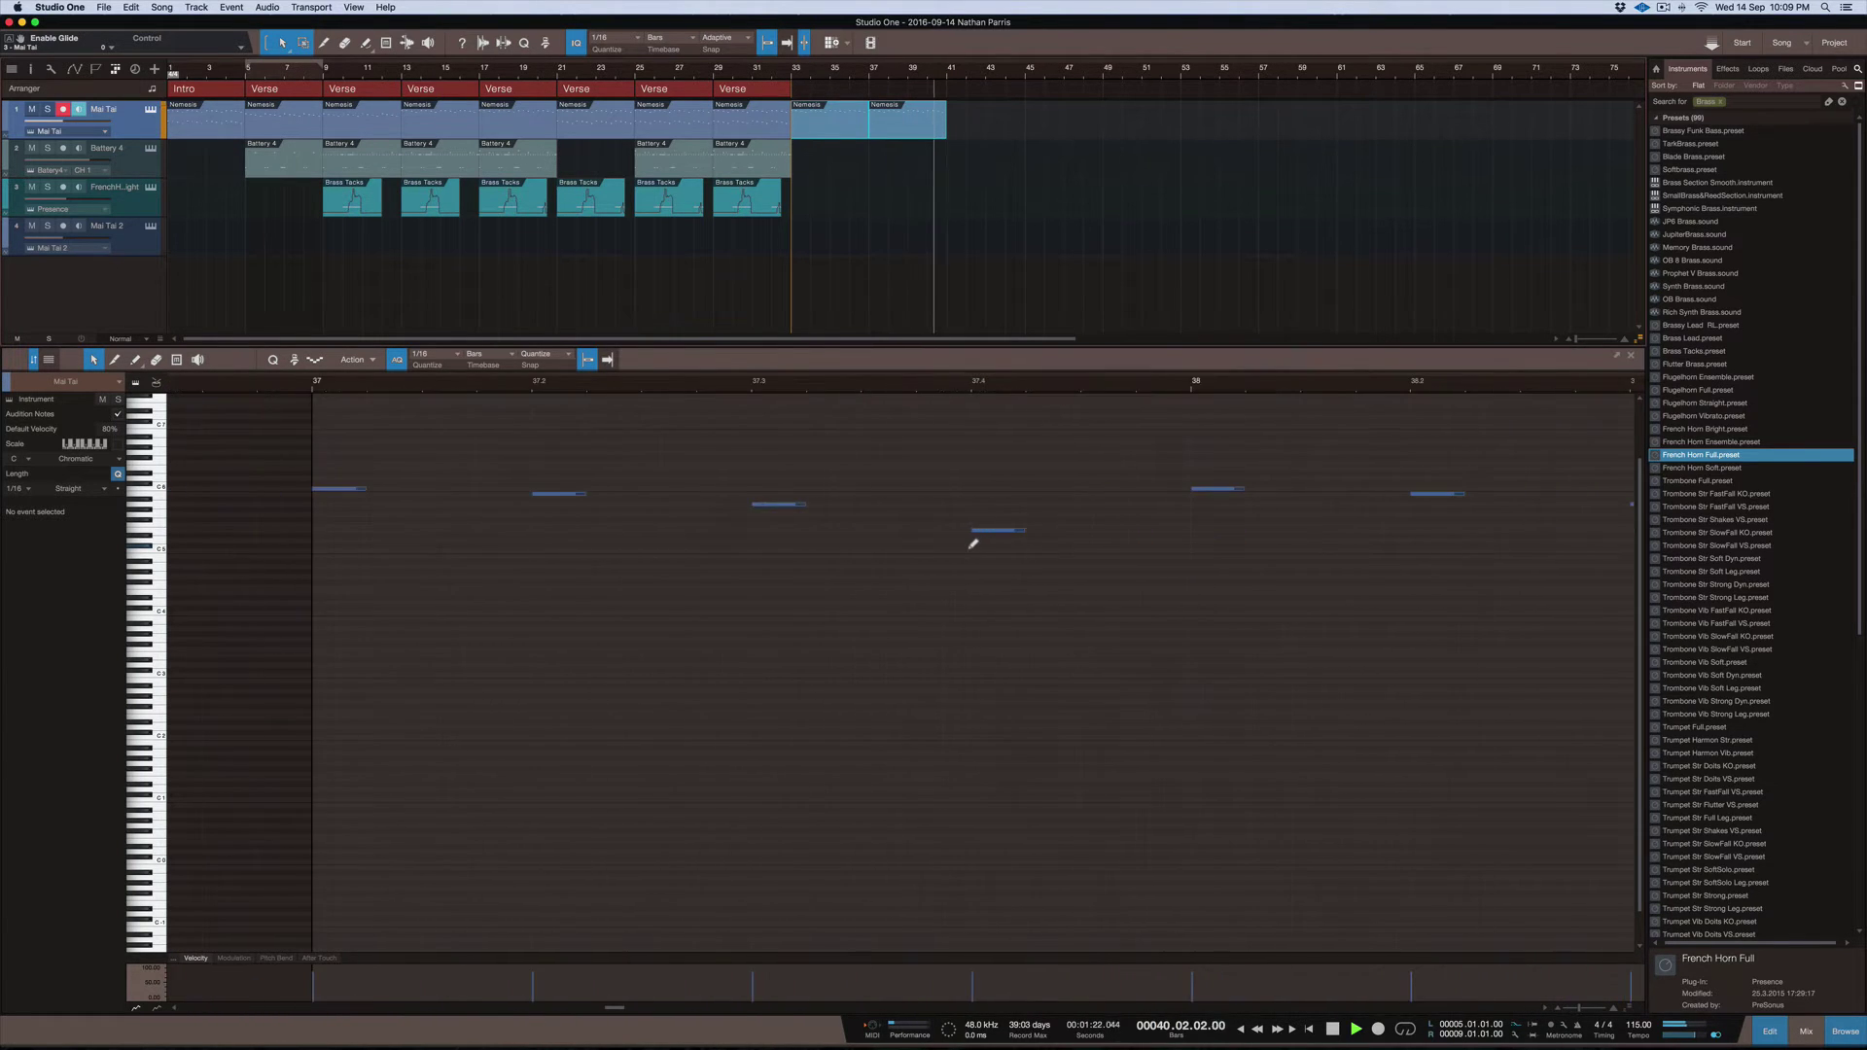
scroll(967, 551, down, 12)
drag(1172, 595, 824, 477)
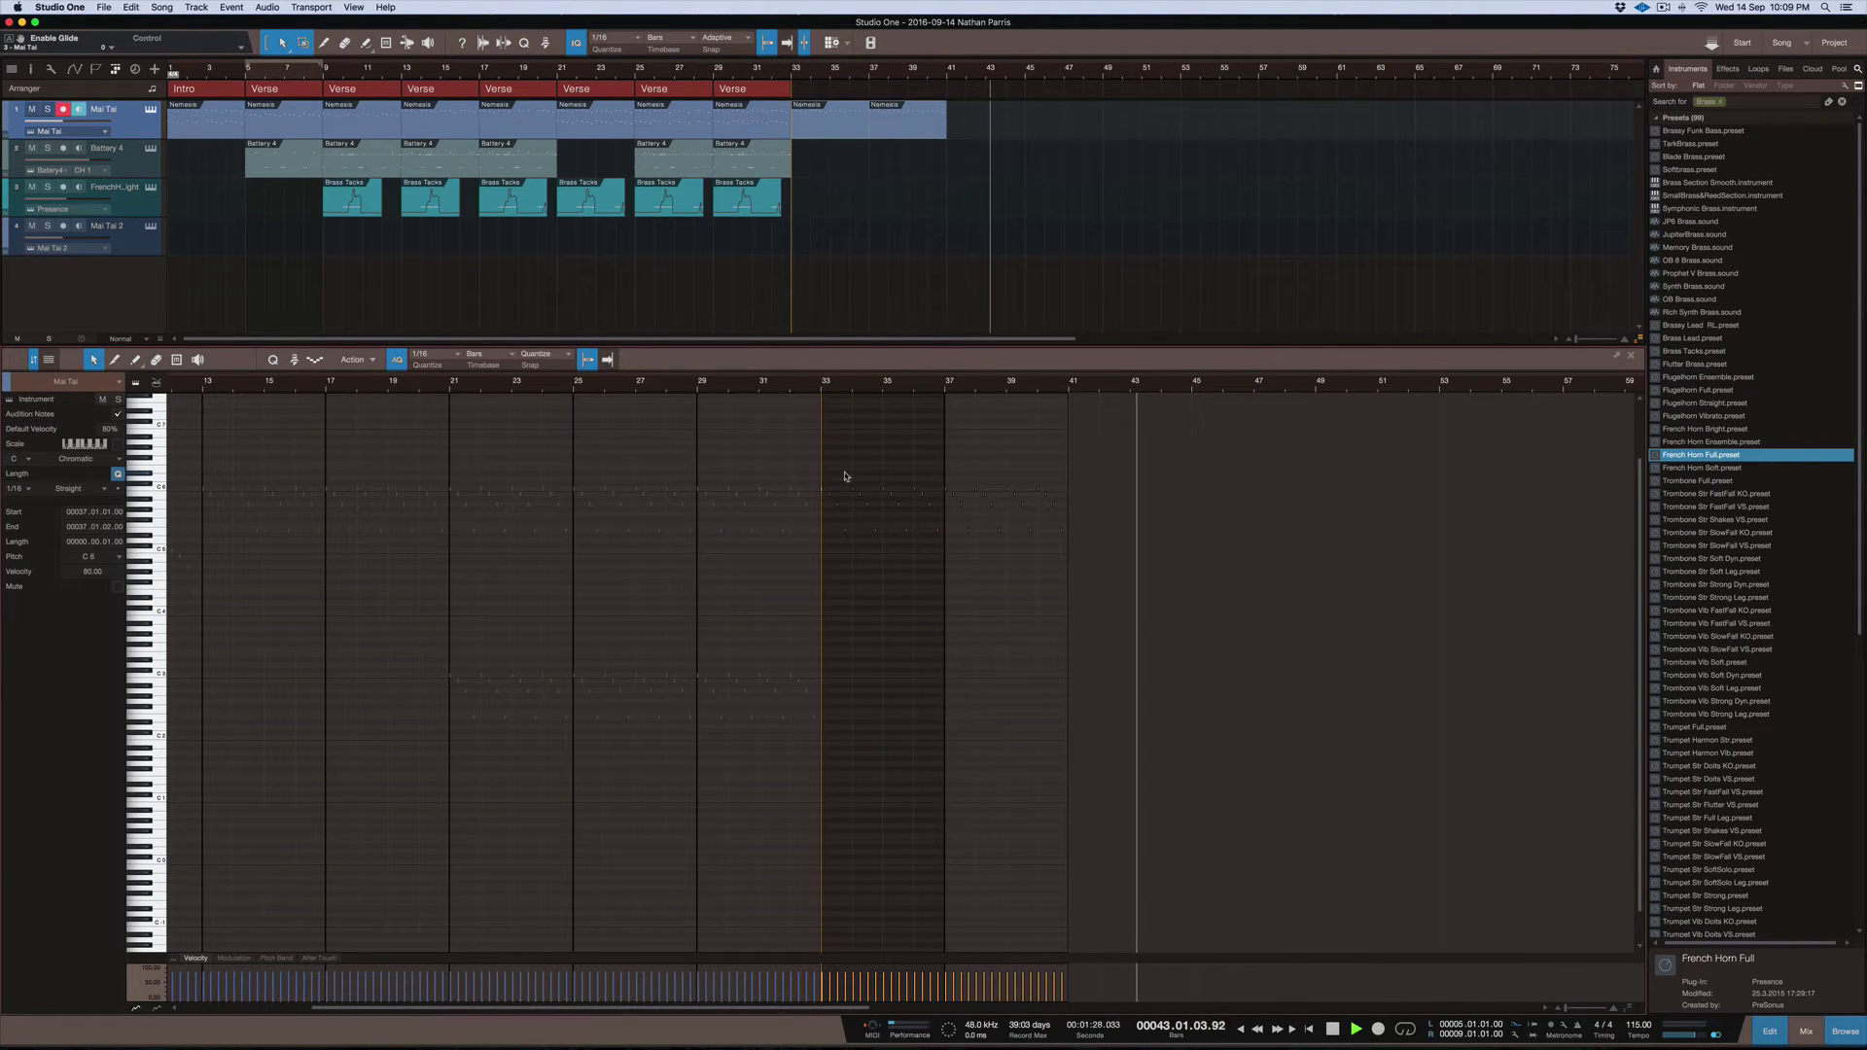
key(shift+Down)
key(shift+Down)
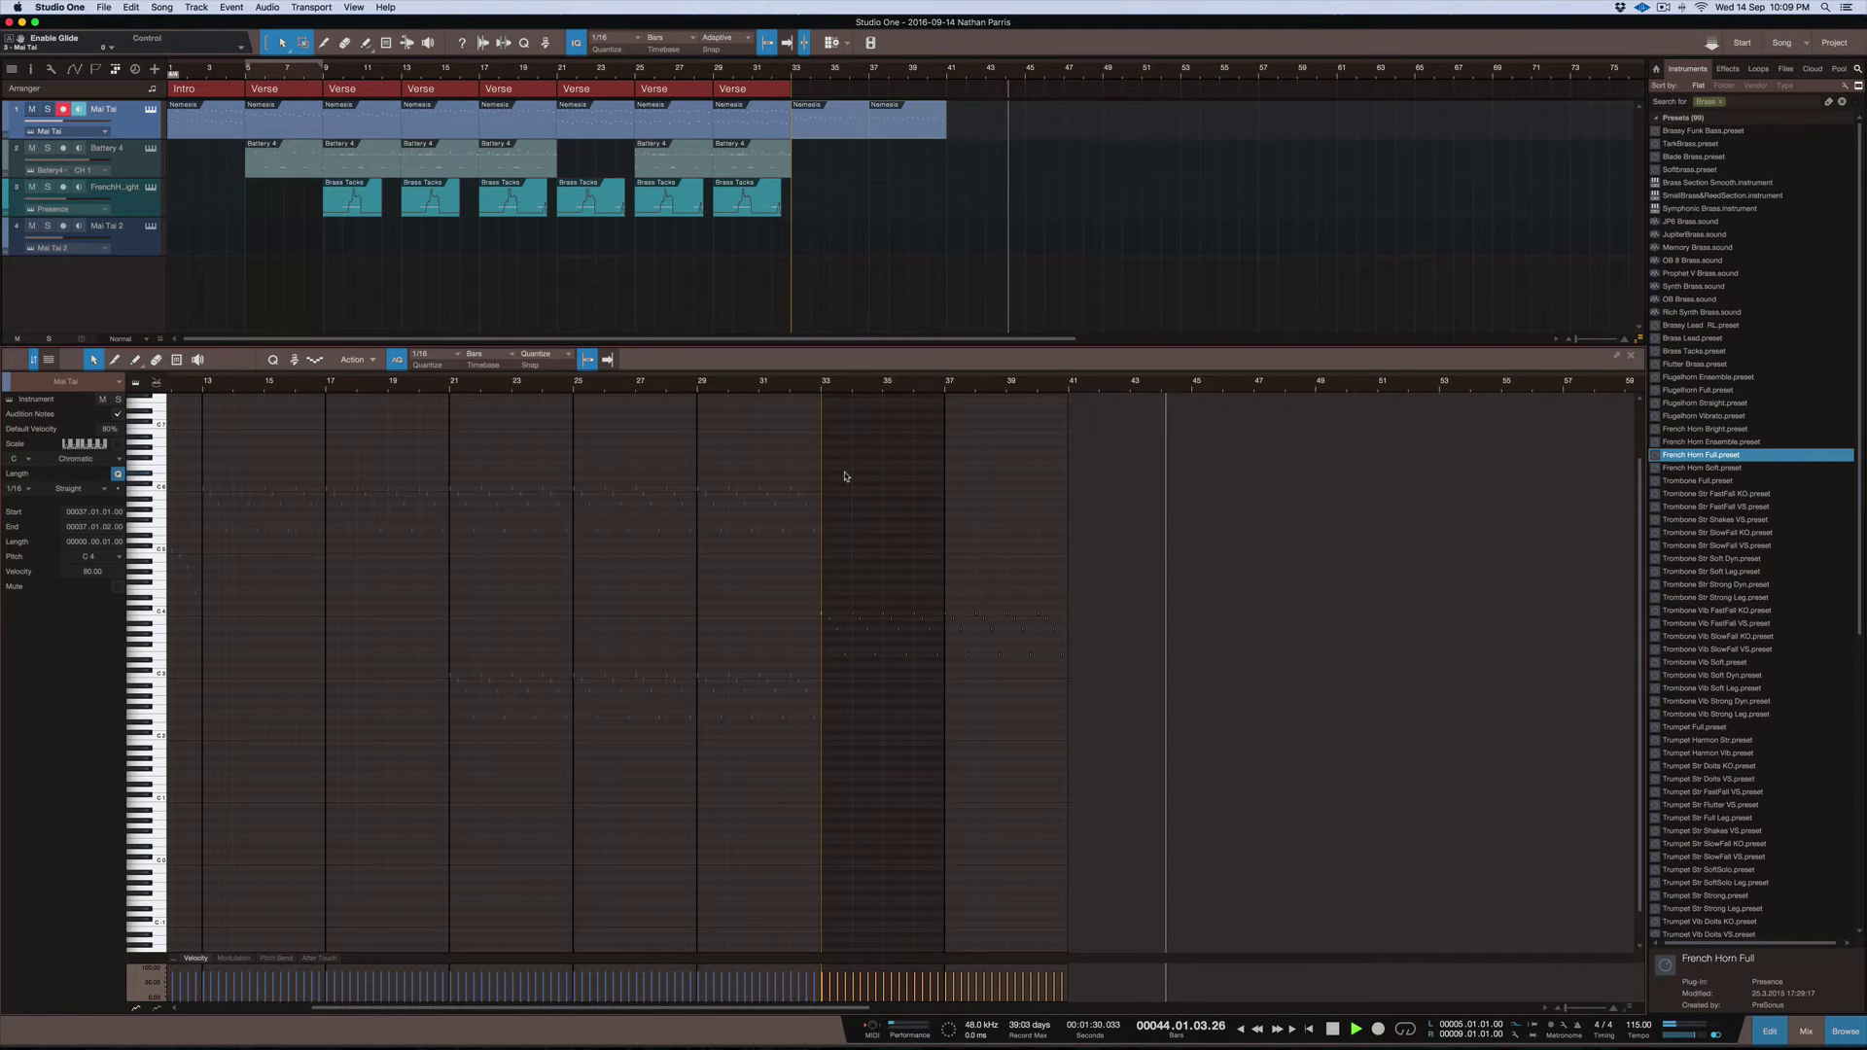
click(793, 71)
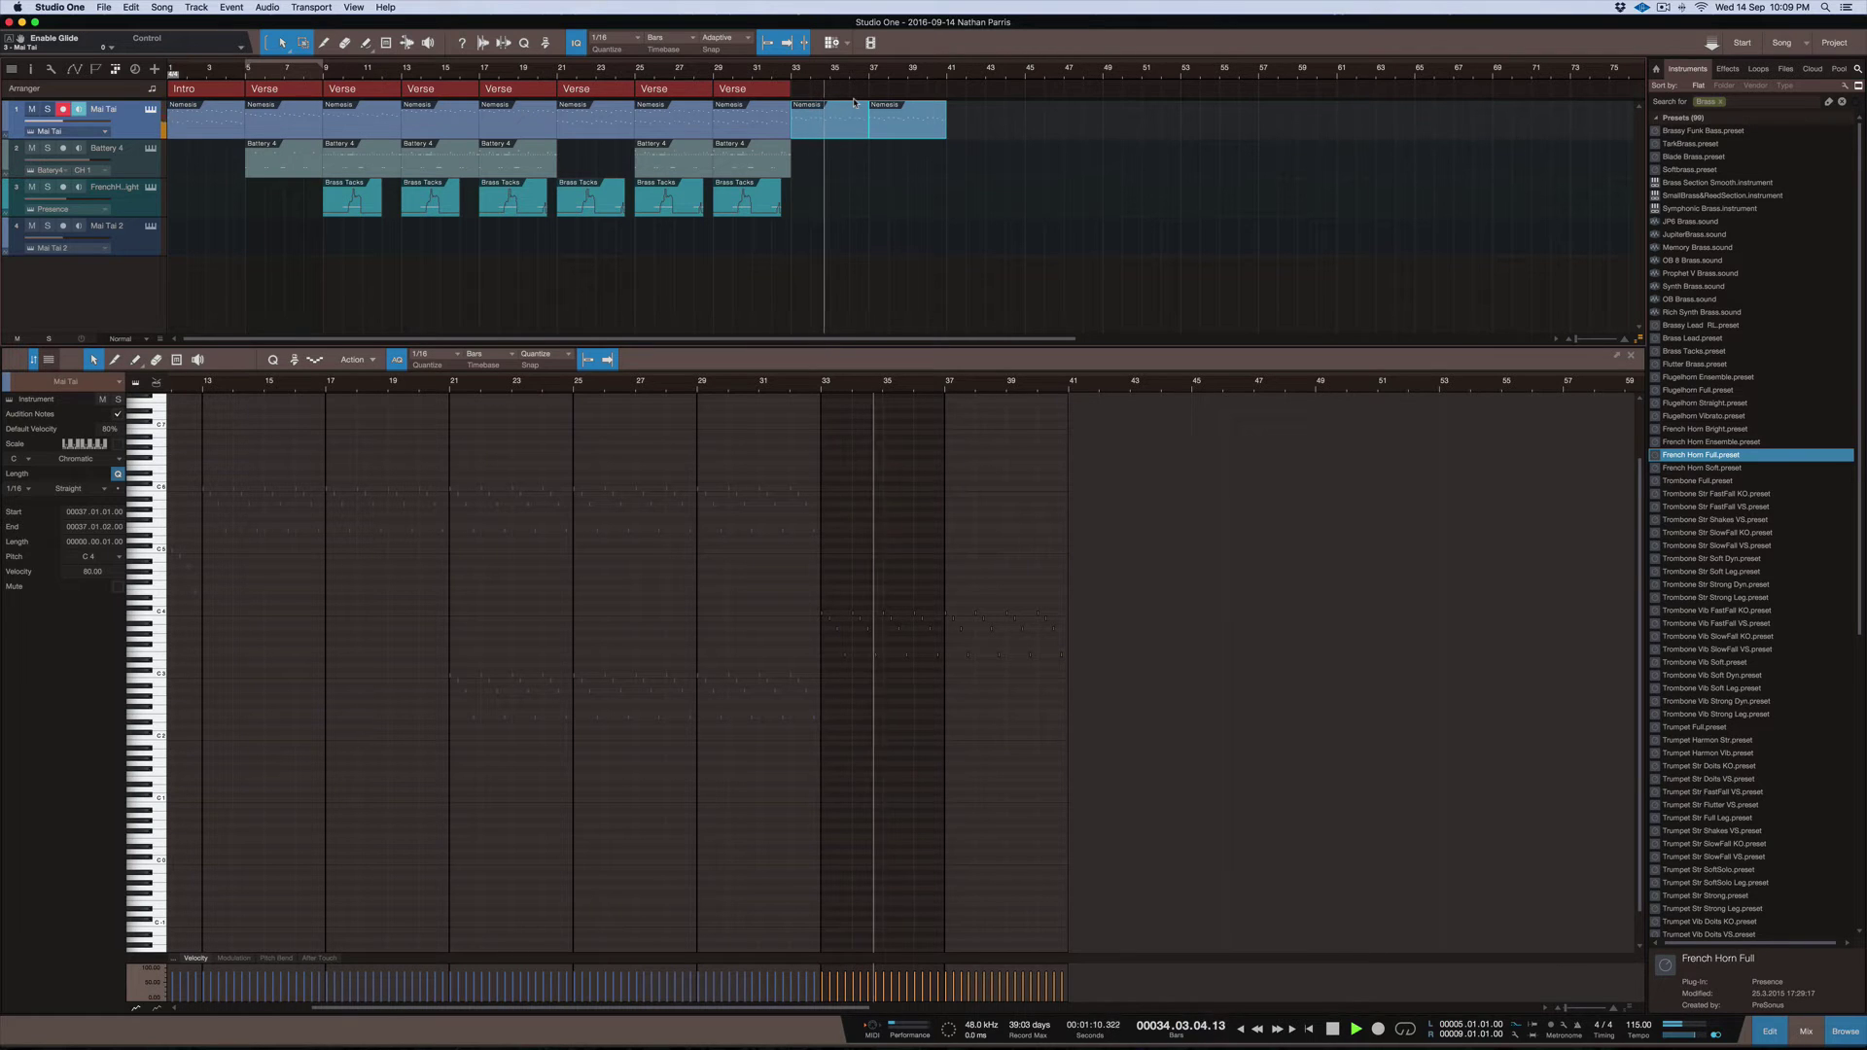
click(133, 197)
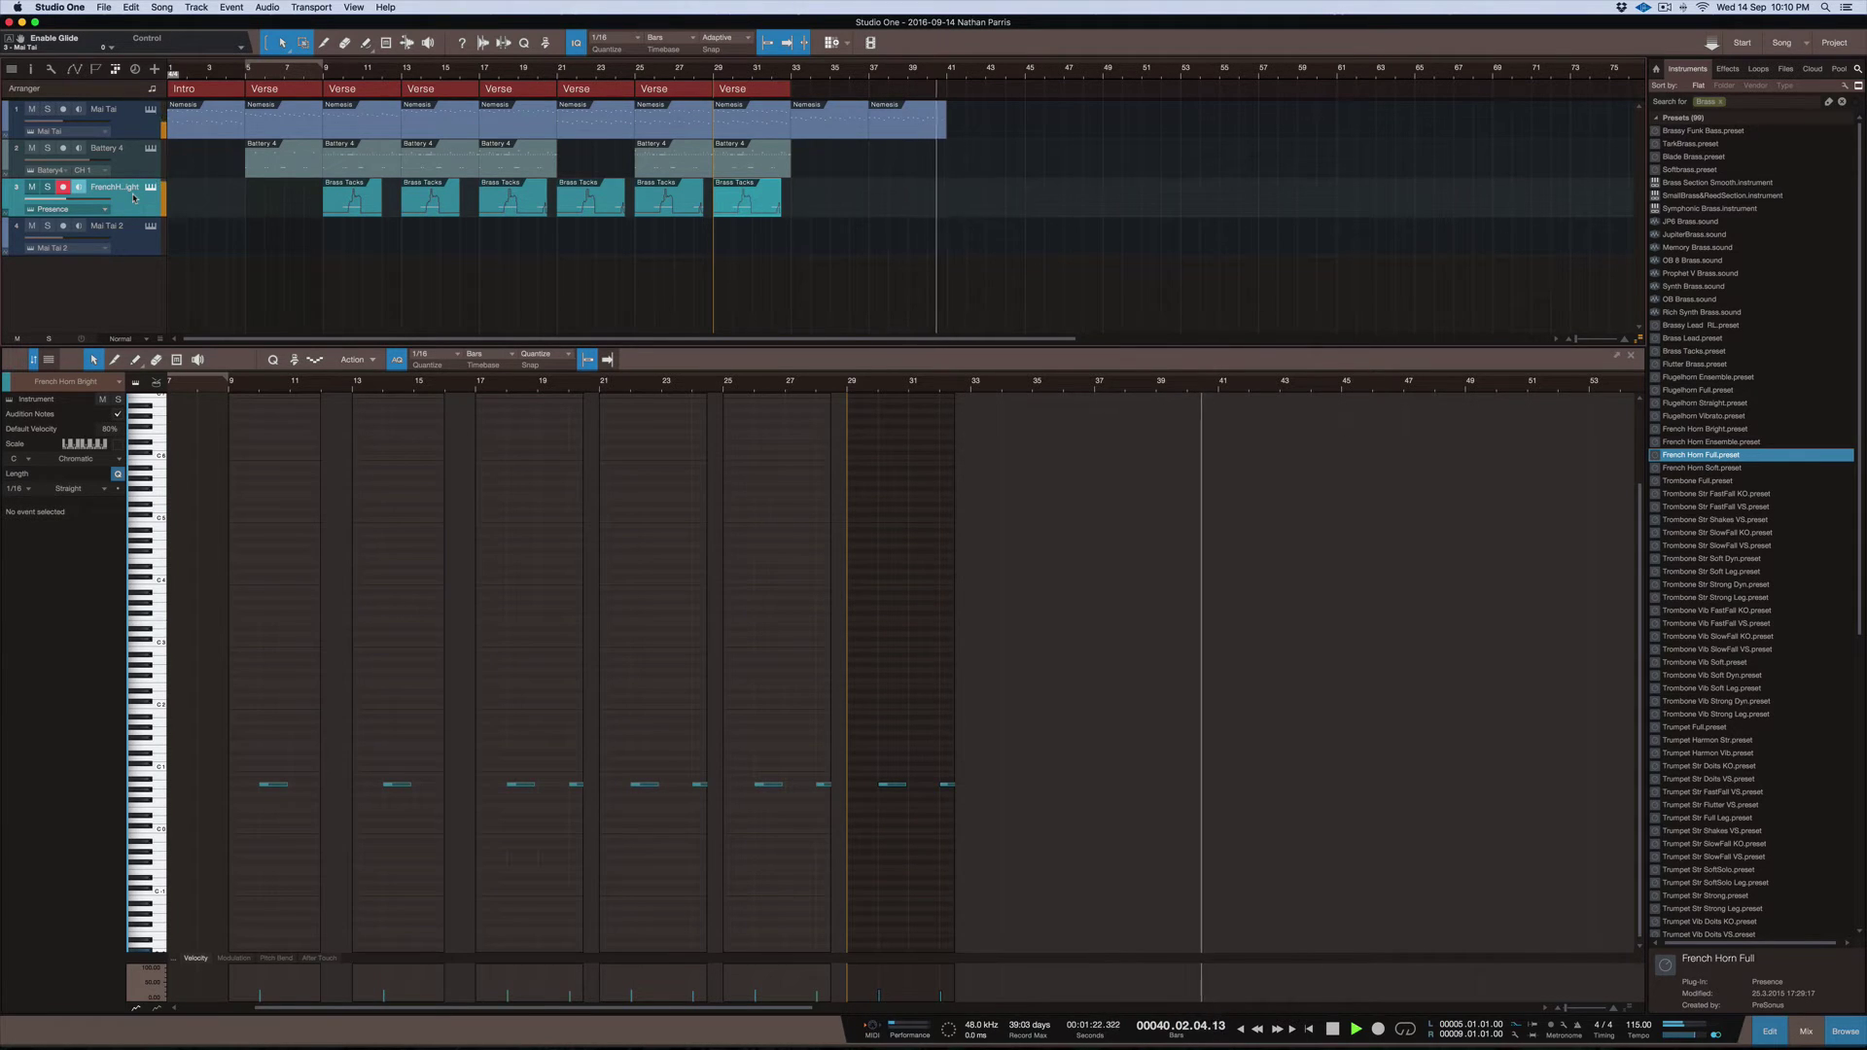
key(space)
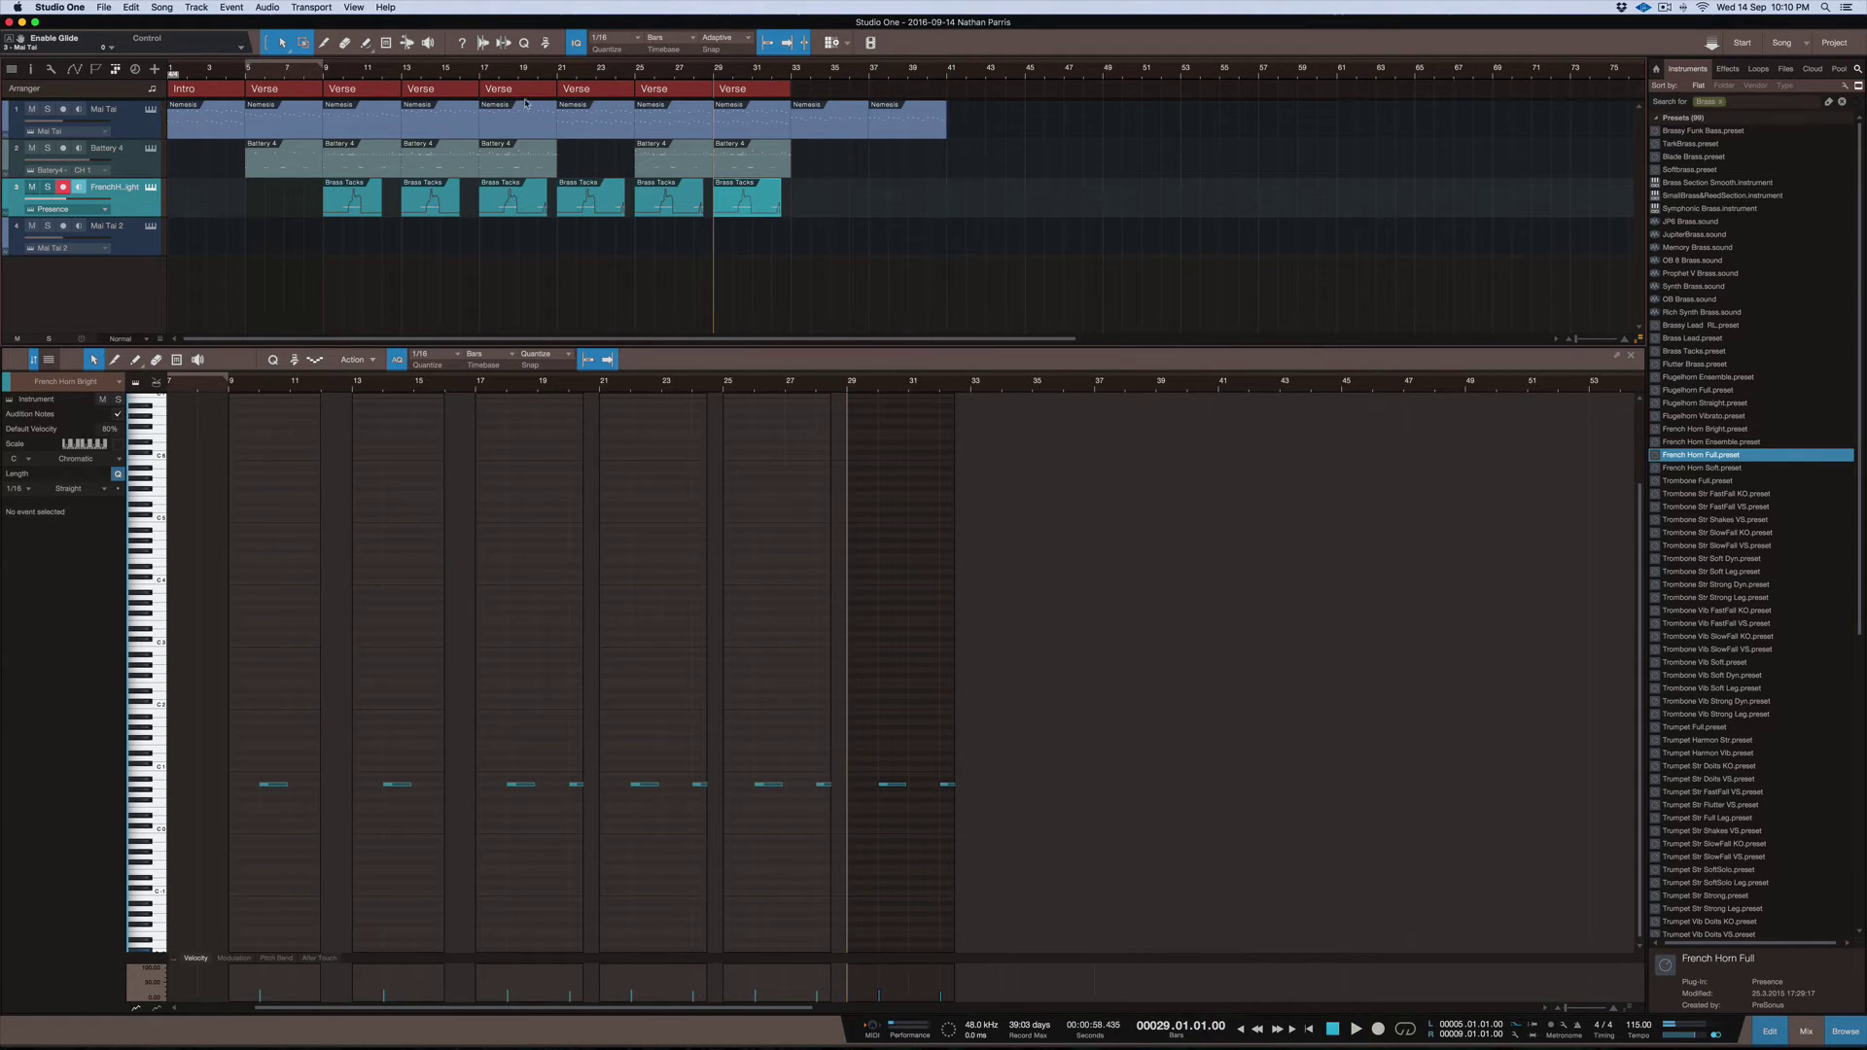
Delete the French horn part at bar 29 and remove the empty Mai Tai 2 track
click(127, 237)
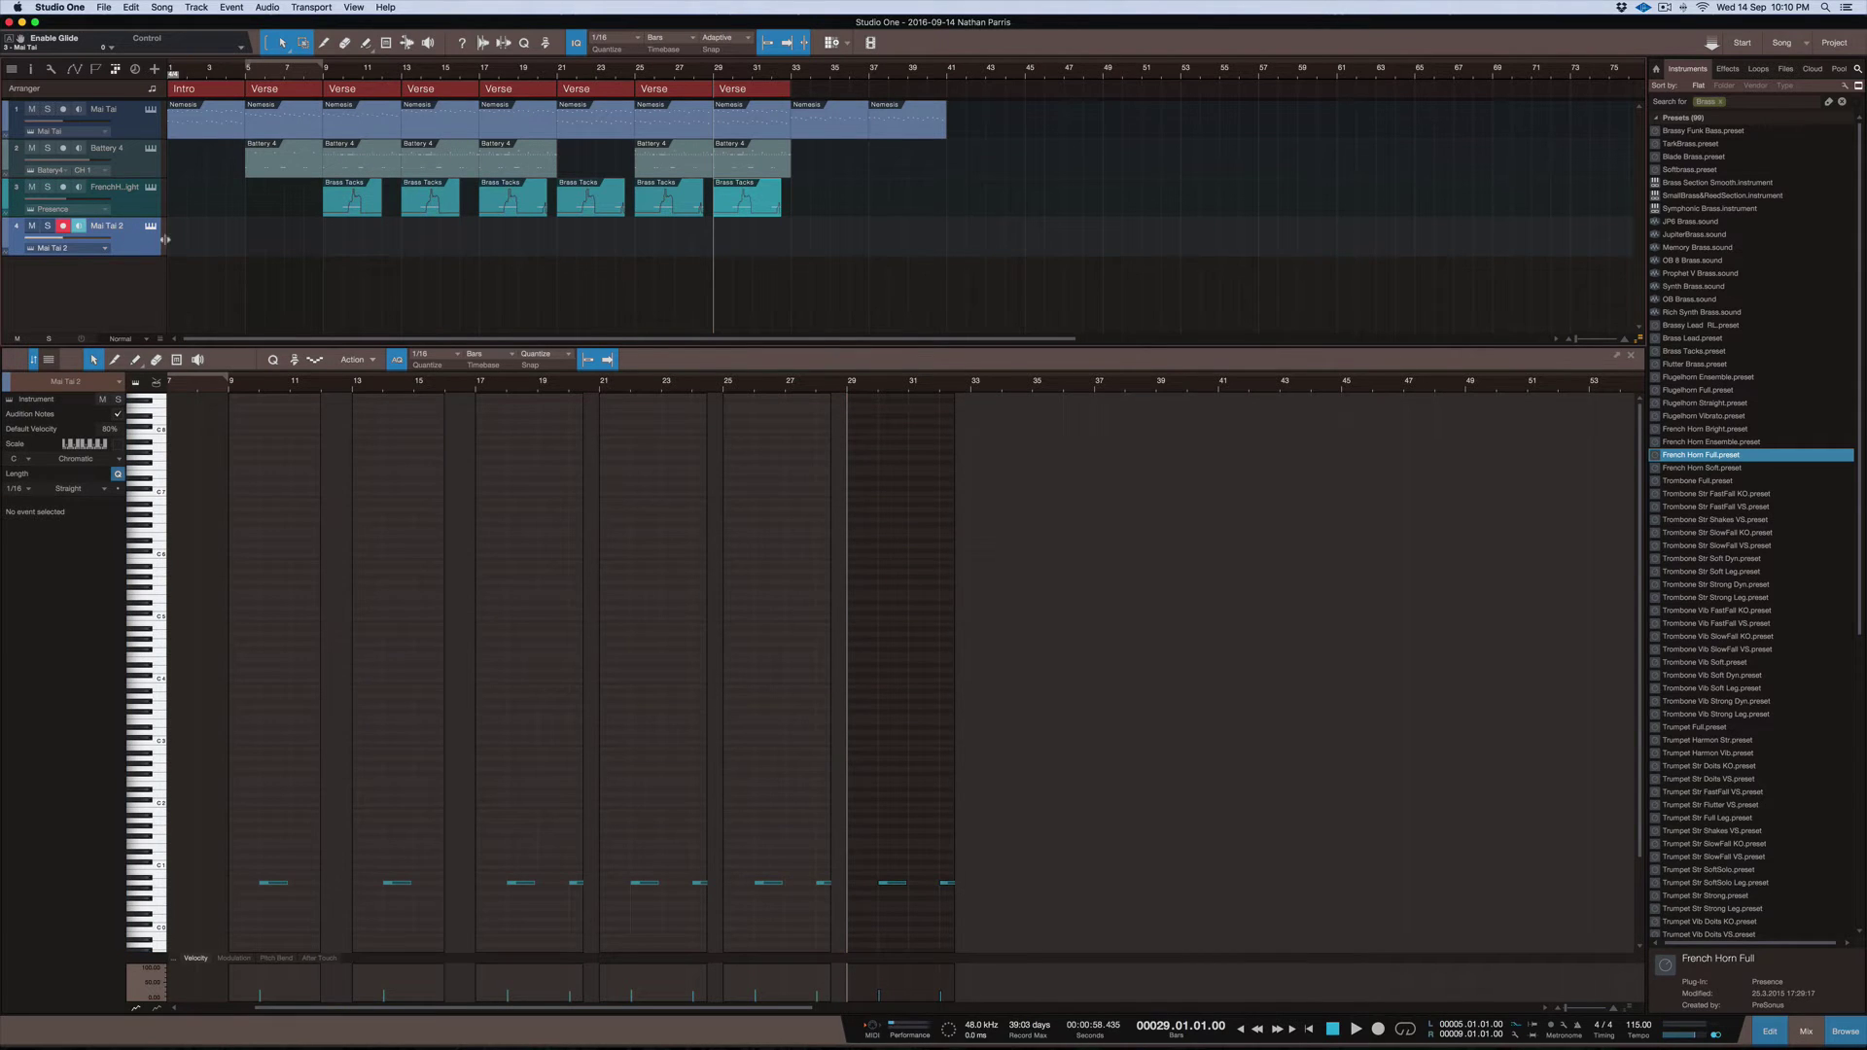
key(super+z)
click(132, 238)
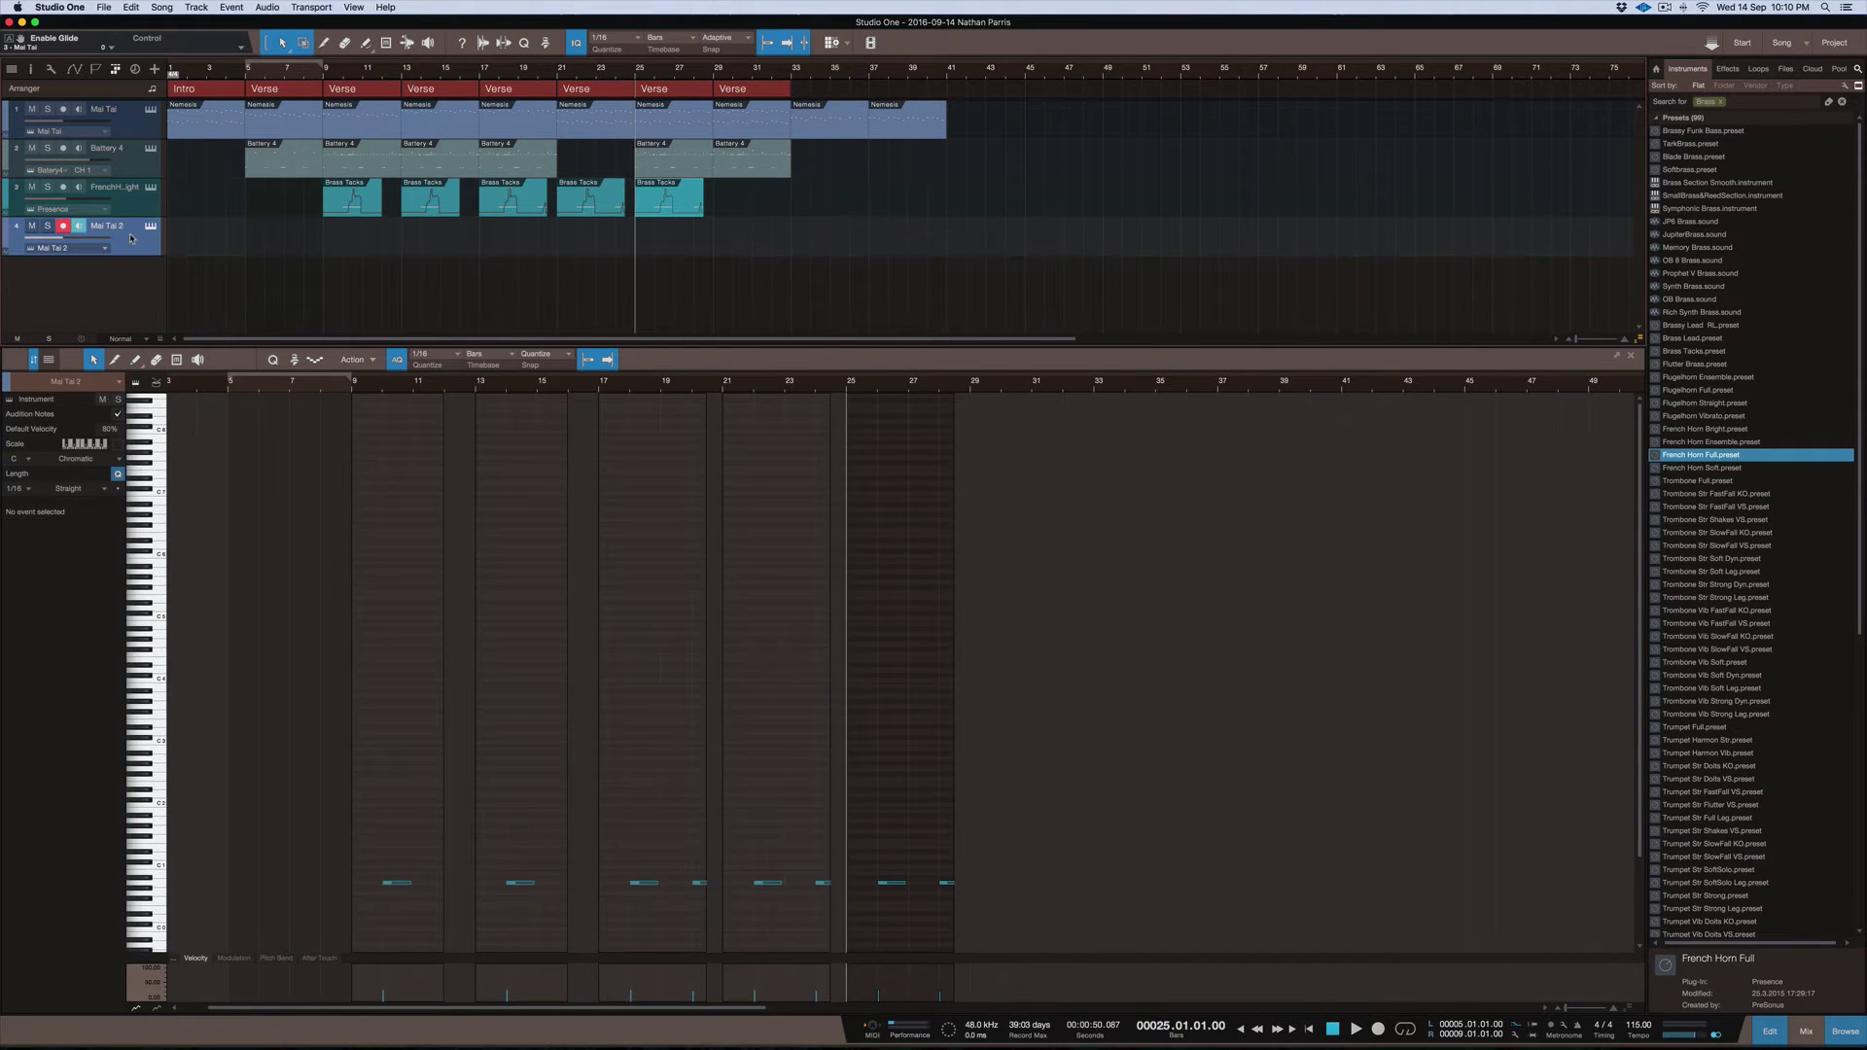
right_click(132, 239)
click(194, 294)
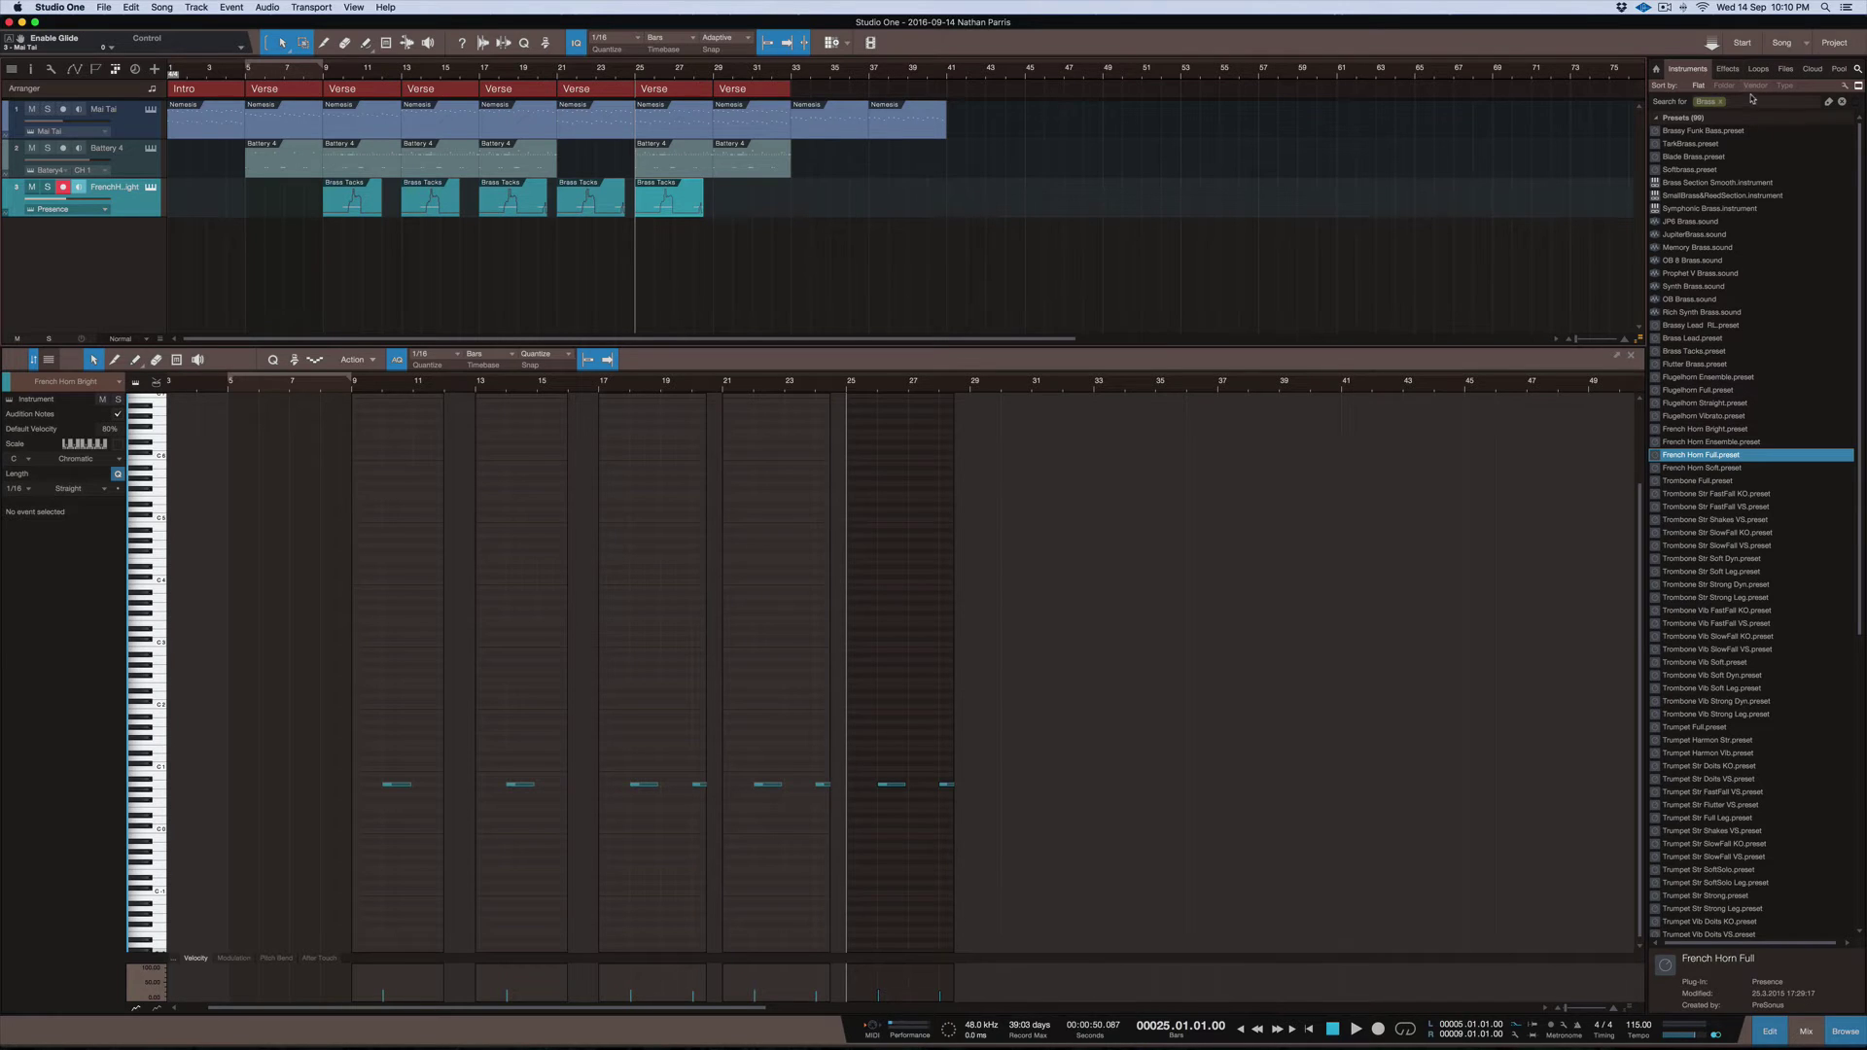
Clear the Brass filter in the instrument browser and search for a different sound
click(1842, 102)
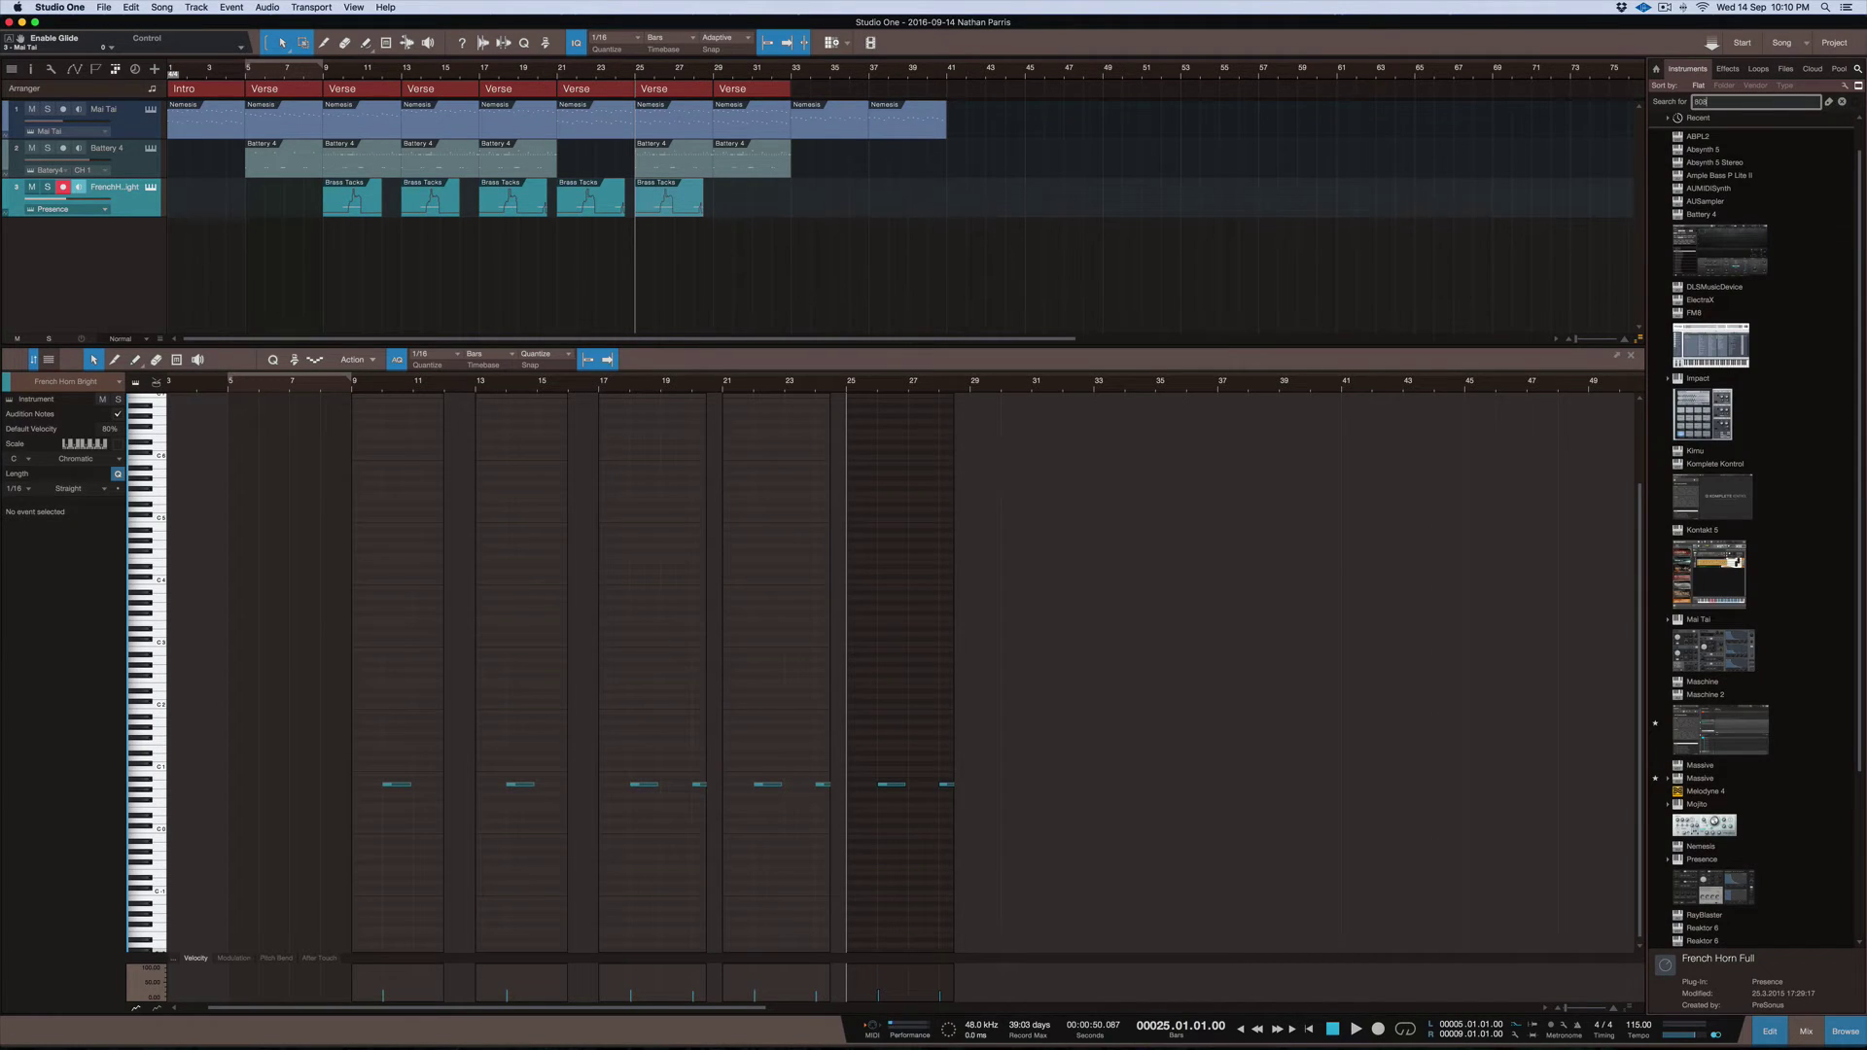
key(Return)
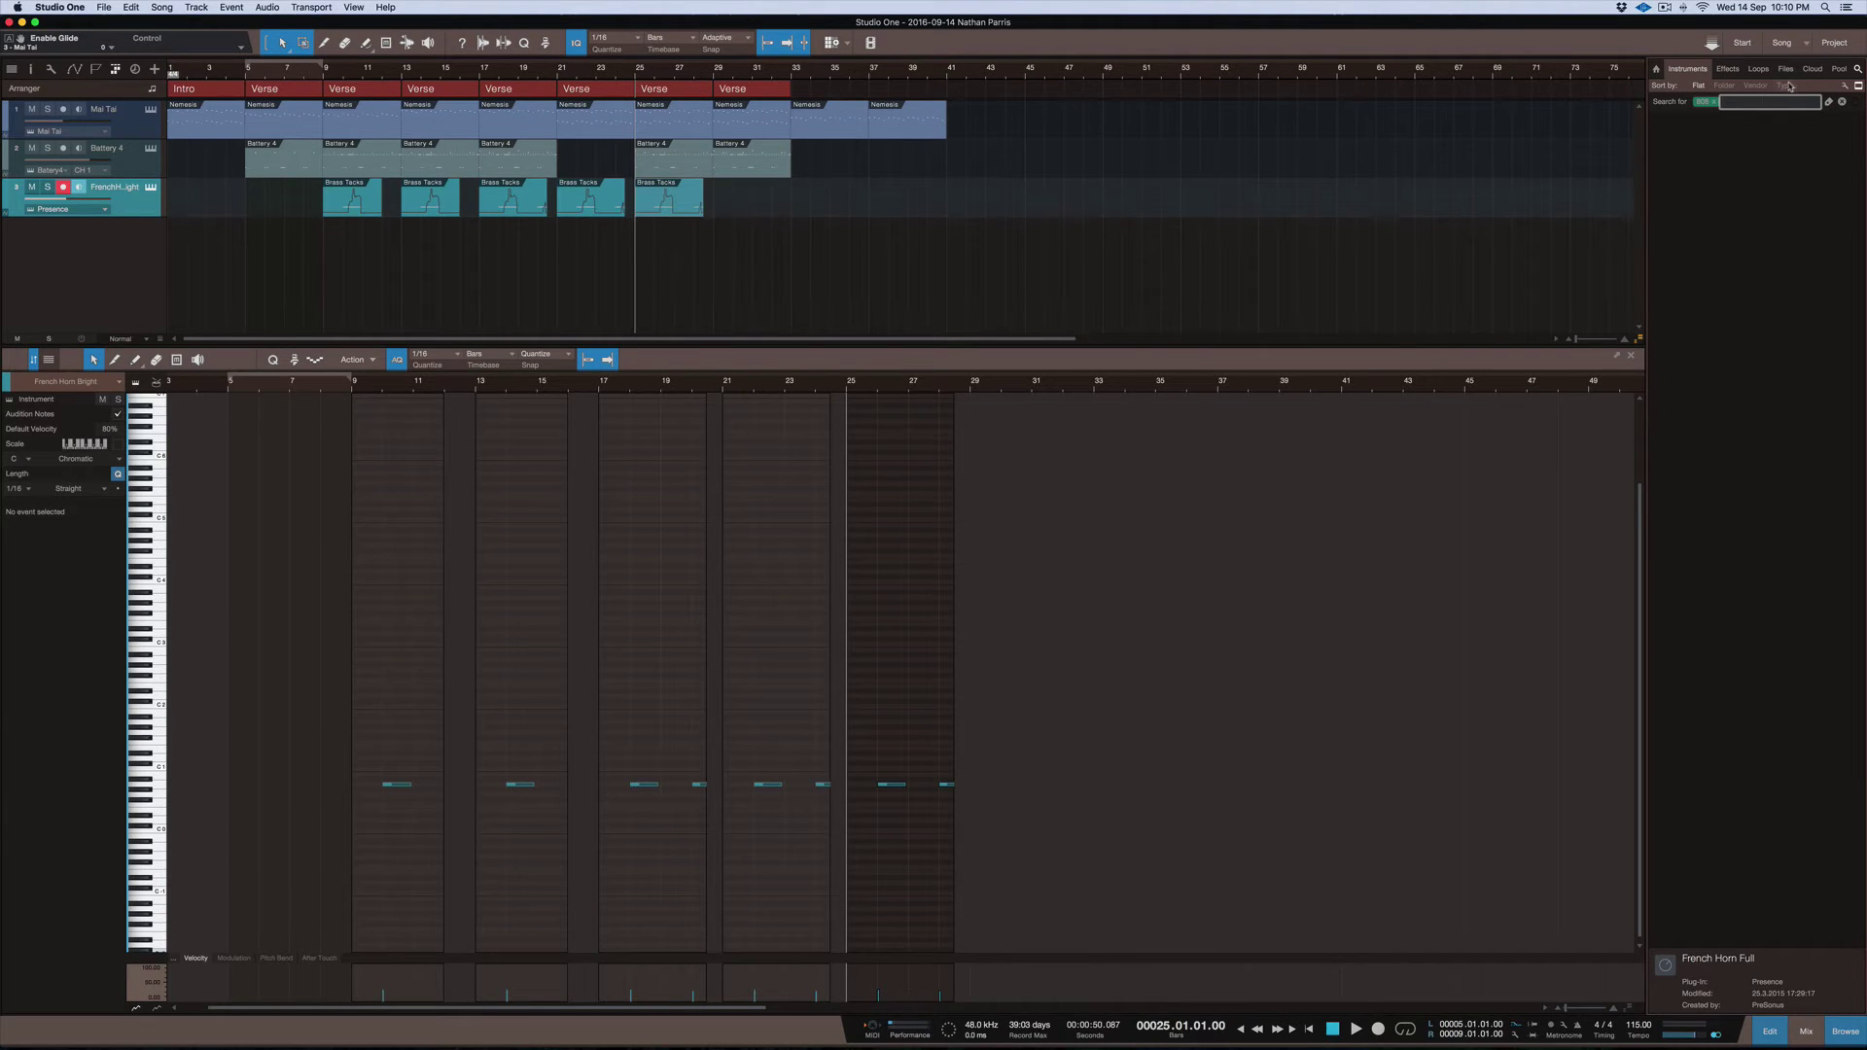
Add a Reaktor5 instrument track to the song and load the Razor synth from its Player library
click(1715, 102)
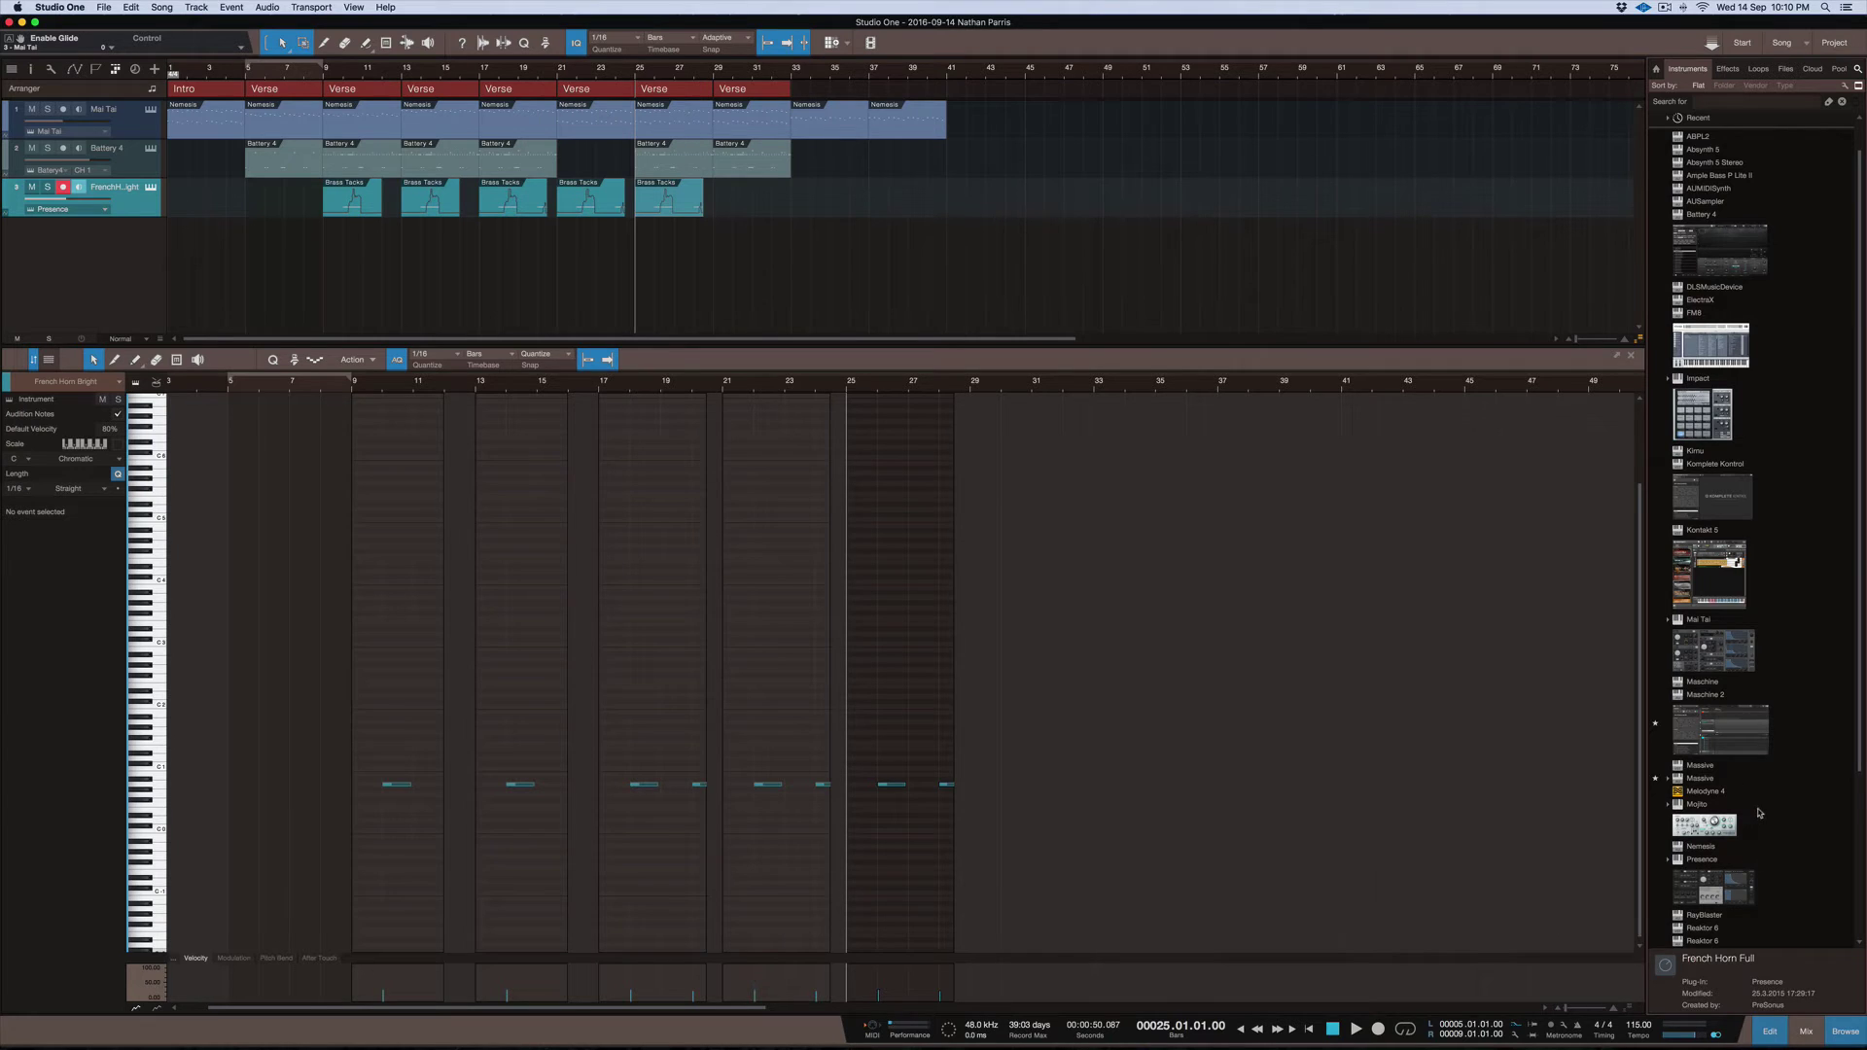
scroll(1757, 811, down, 5)
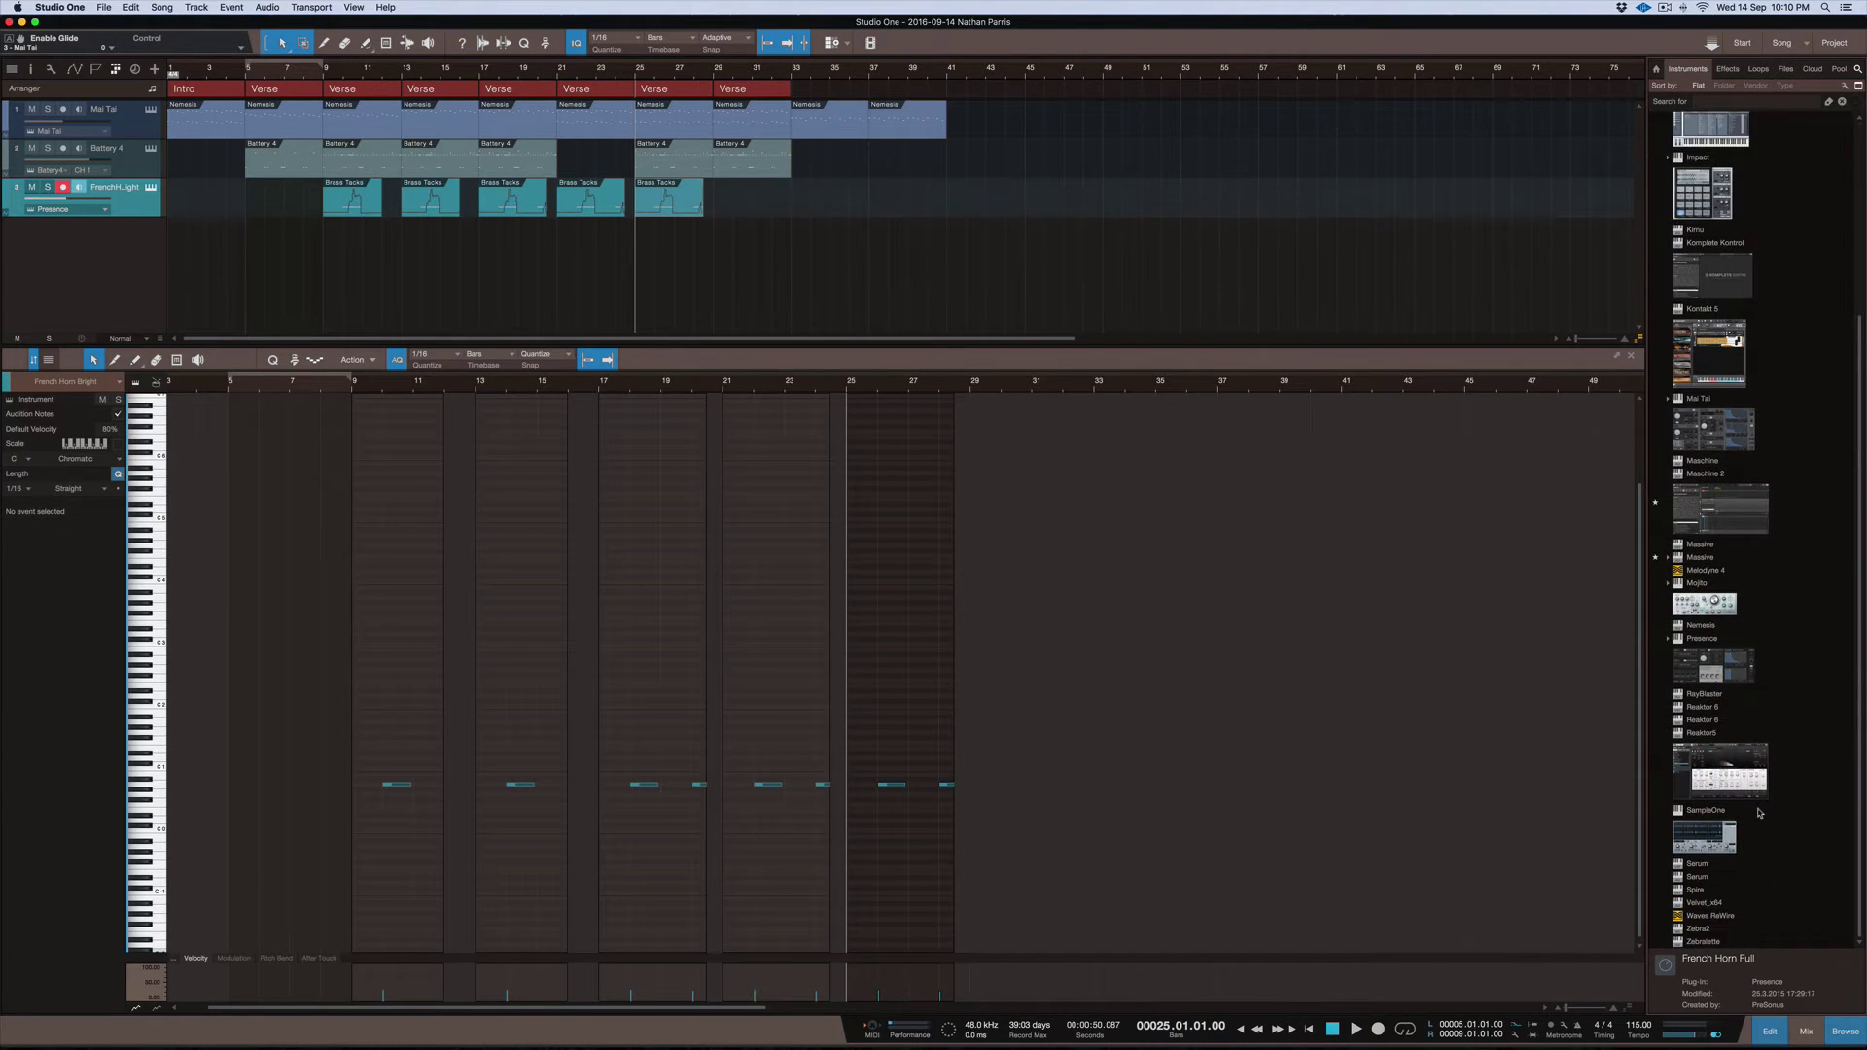
drag(1739, 773, 282, 267)
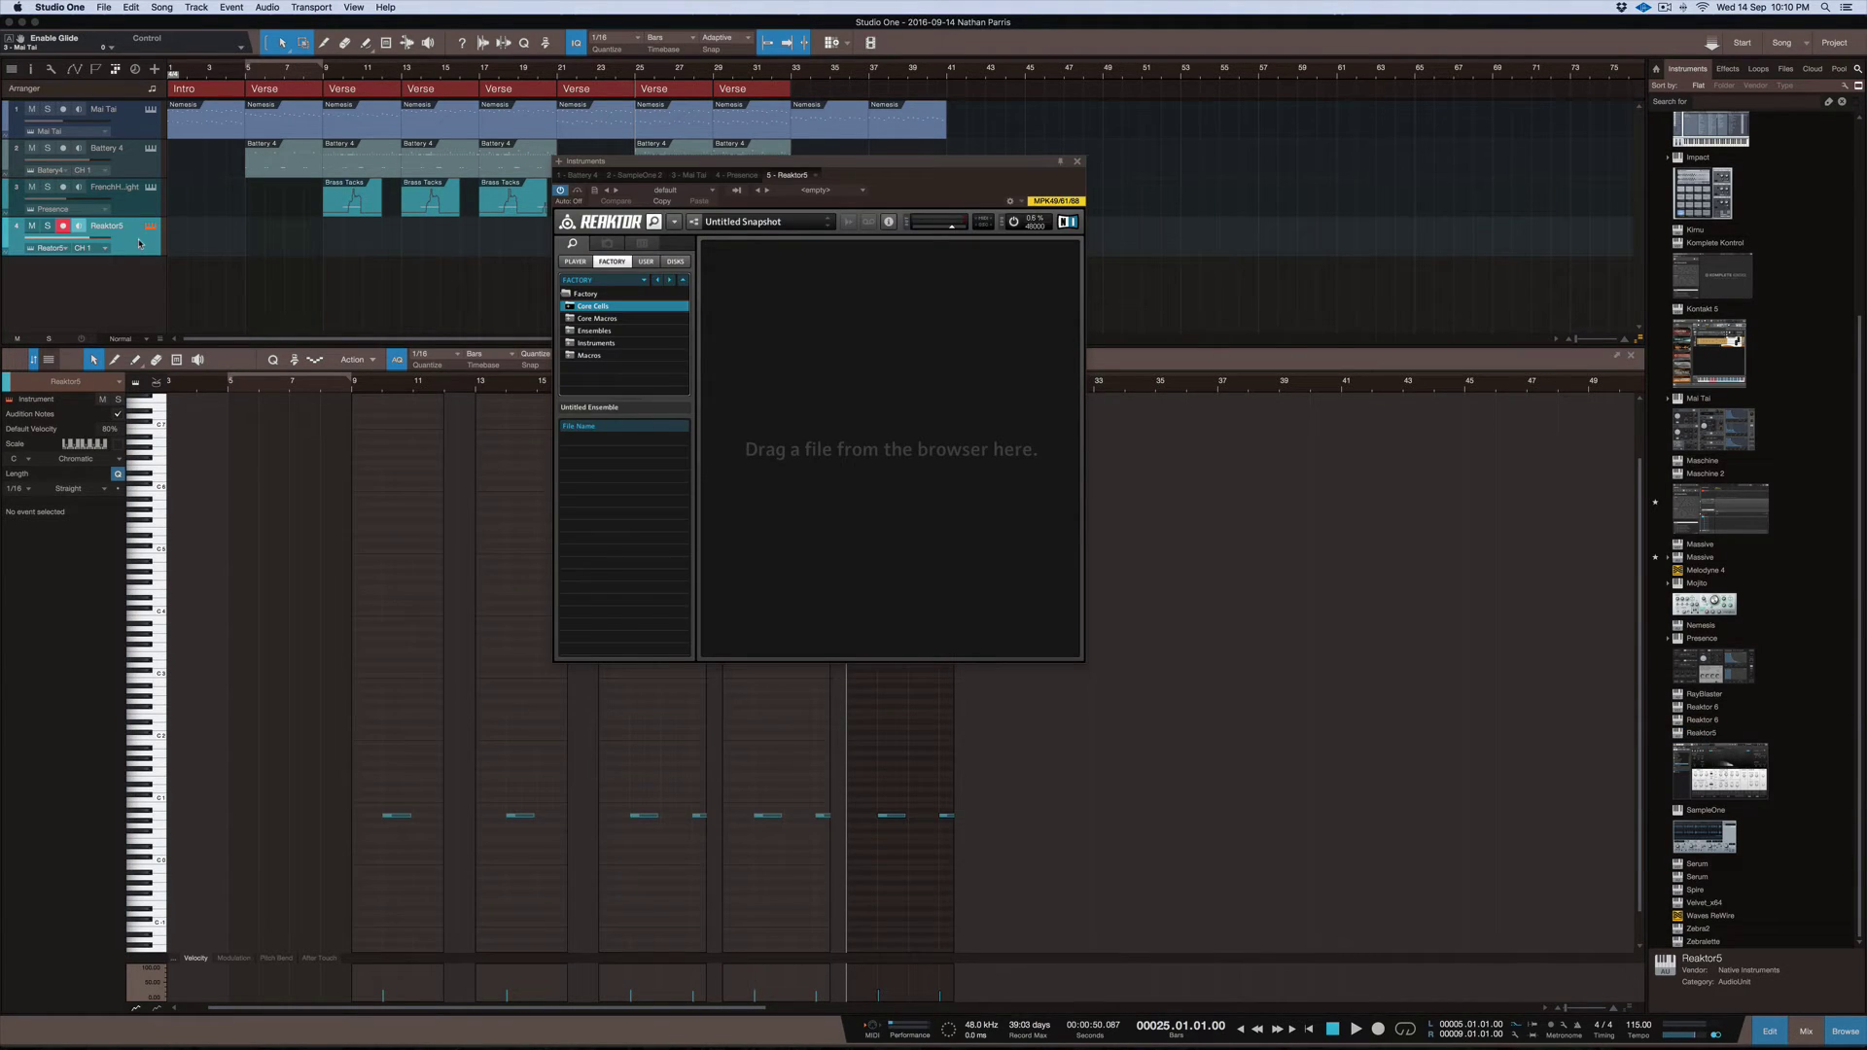
click(575, 261)
click(587, 440)
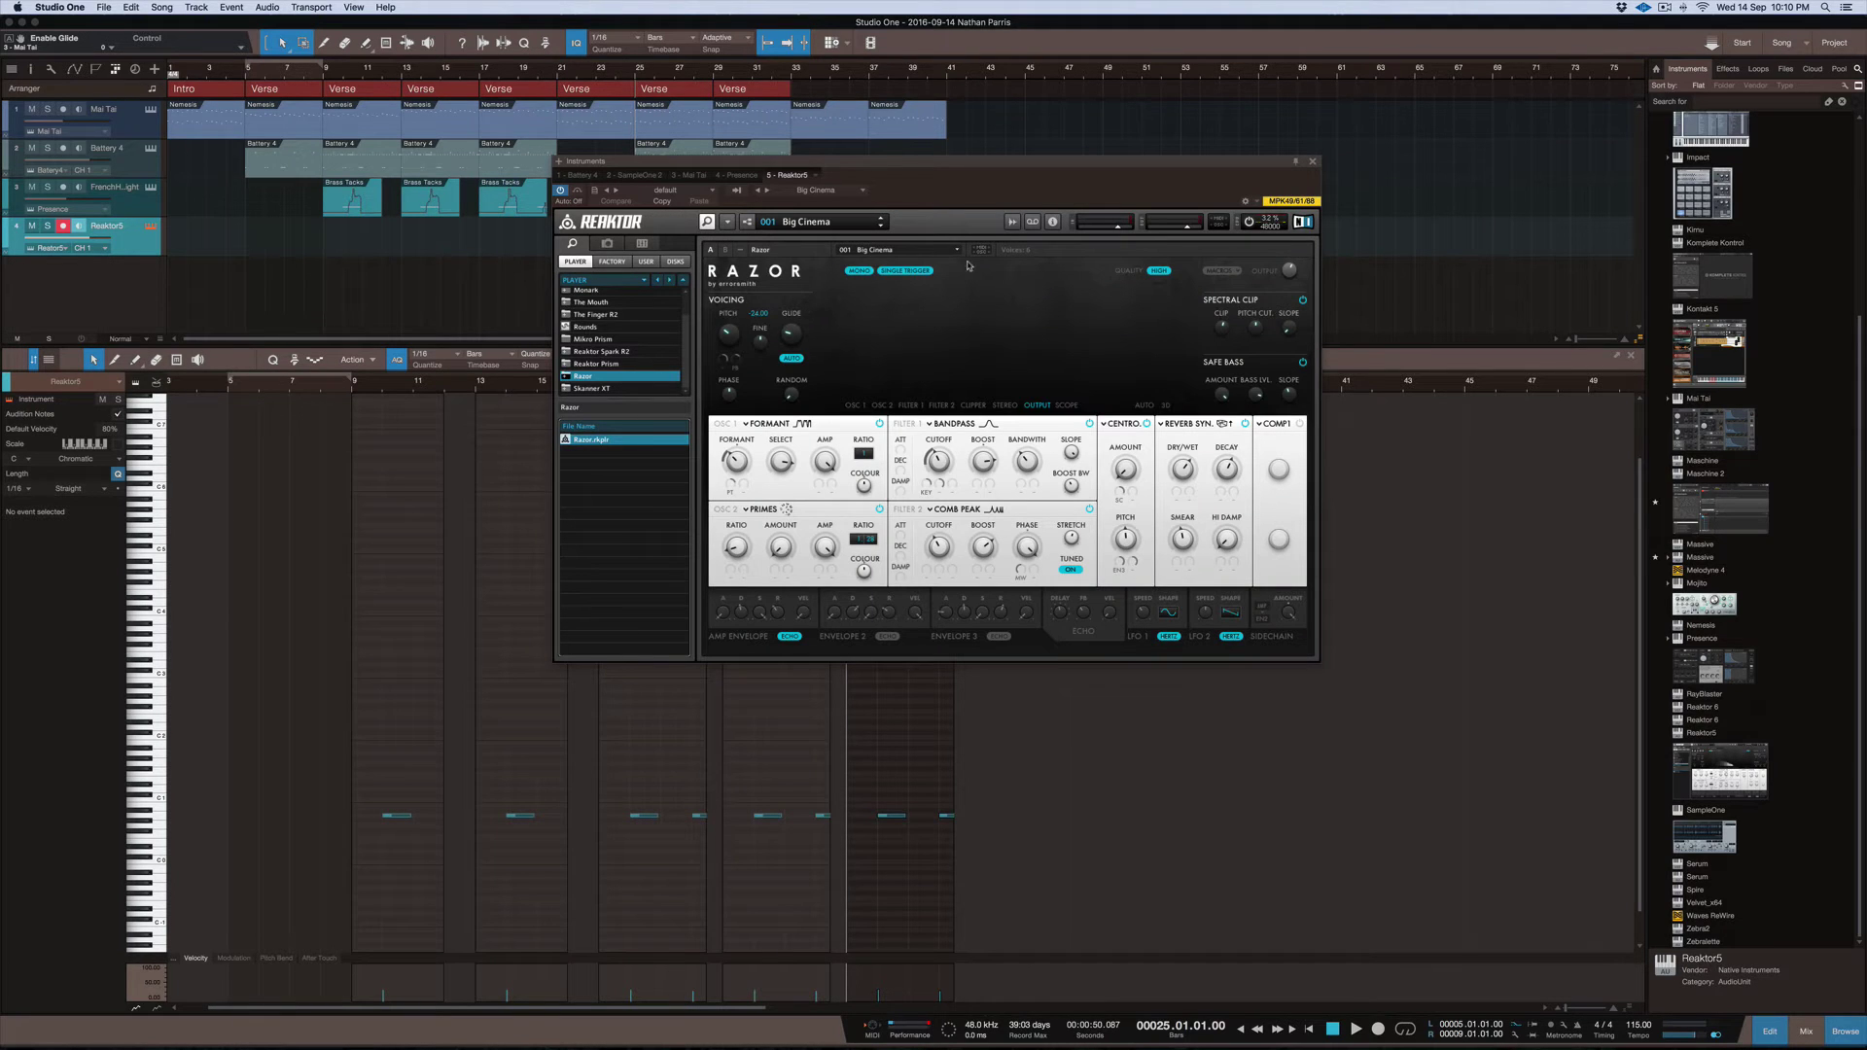
Load Razor's "Punch in the Balls" snapshot and switch off its reverb, keeping the instrument window clear of the arrangement
click(875, 224)
mouse_move(897, 224)
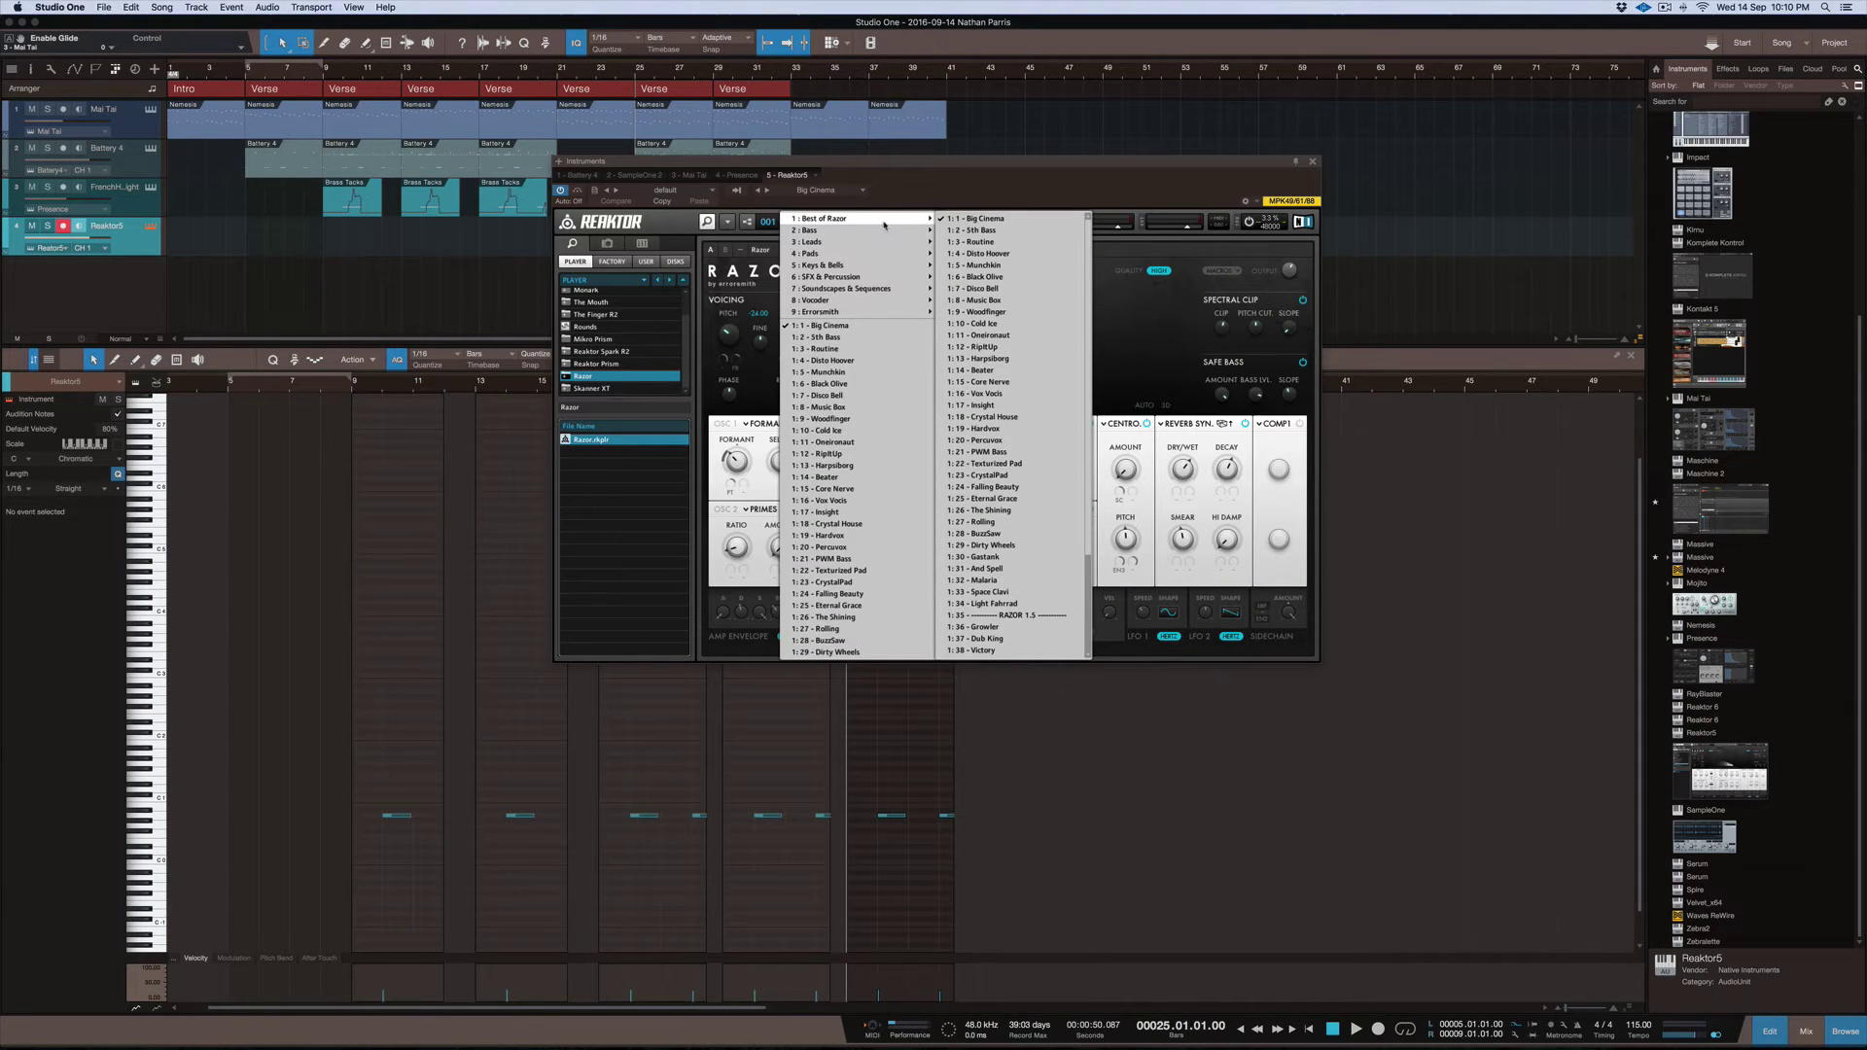
click(973, 287)
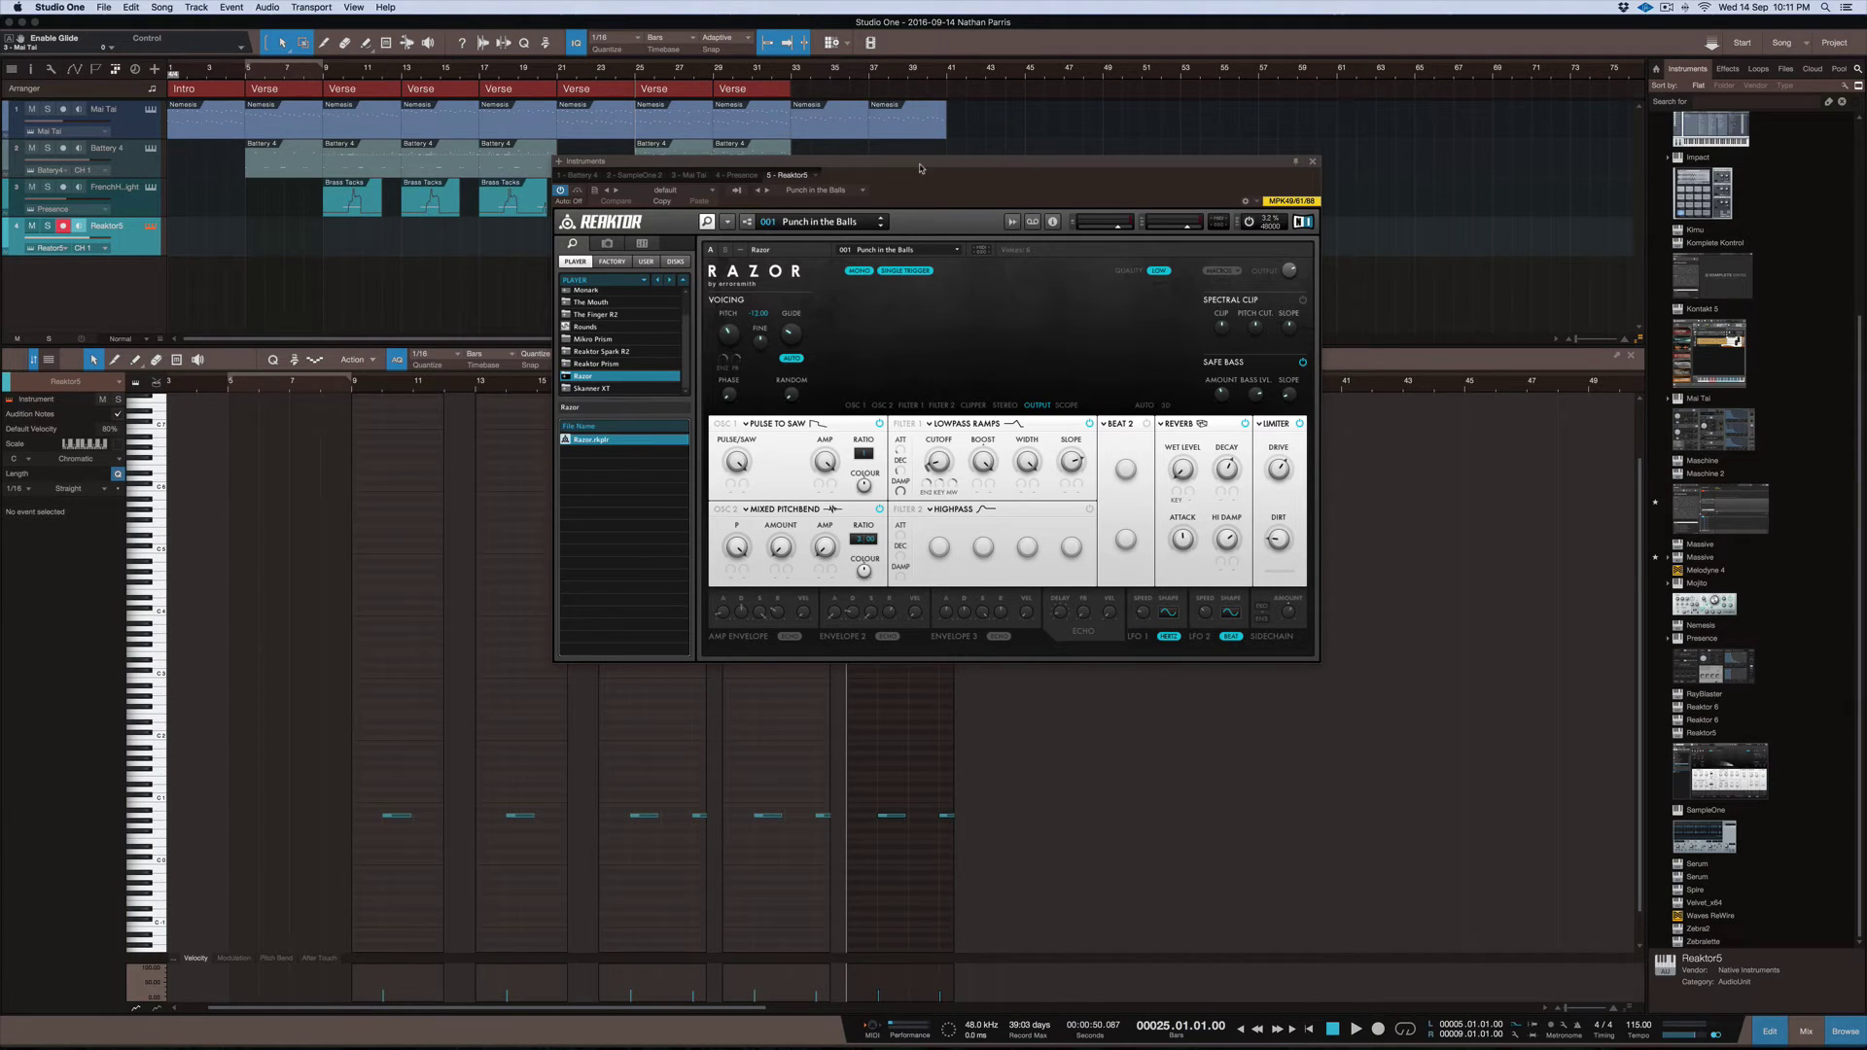
drag(920, 167, 1131, 409)
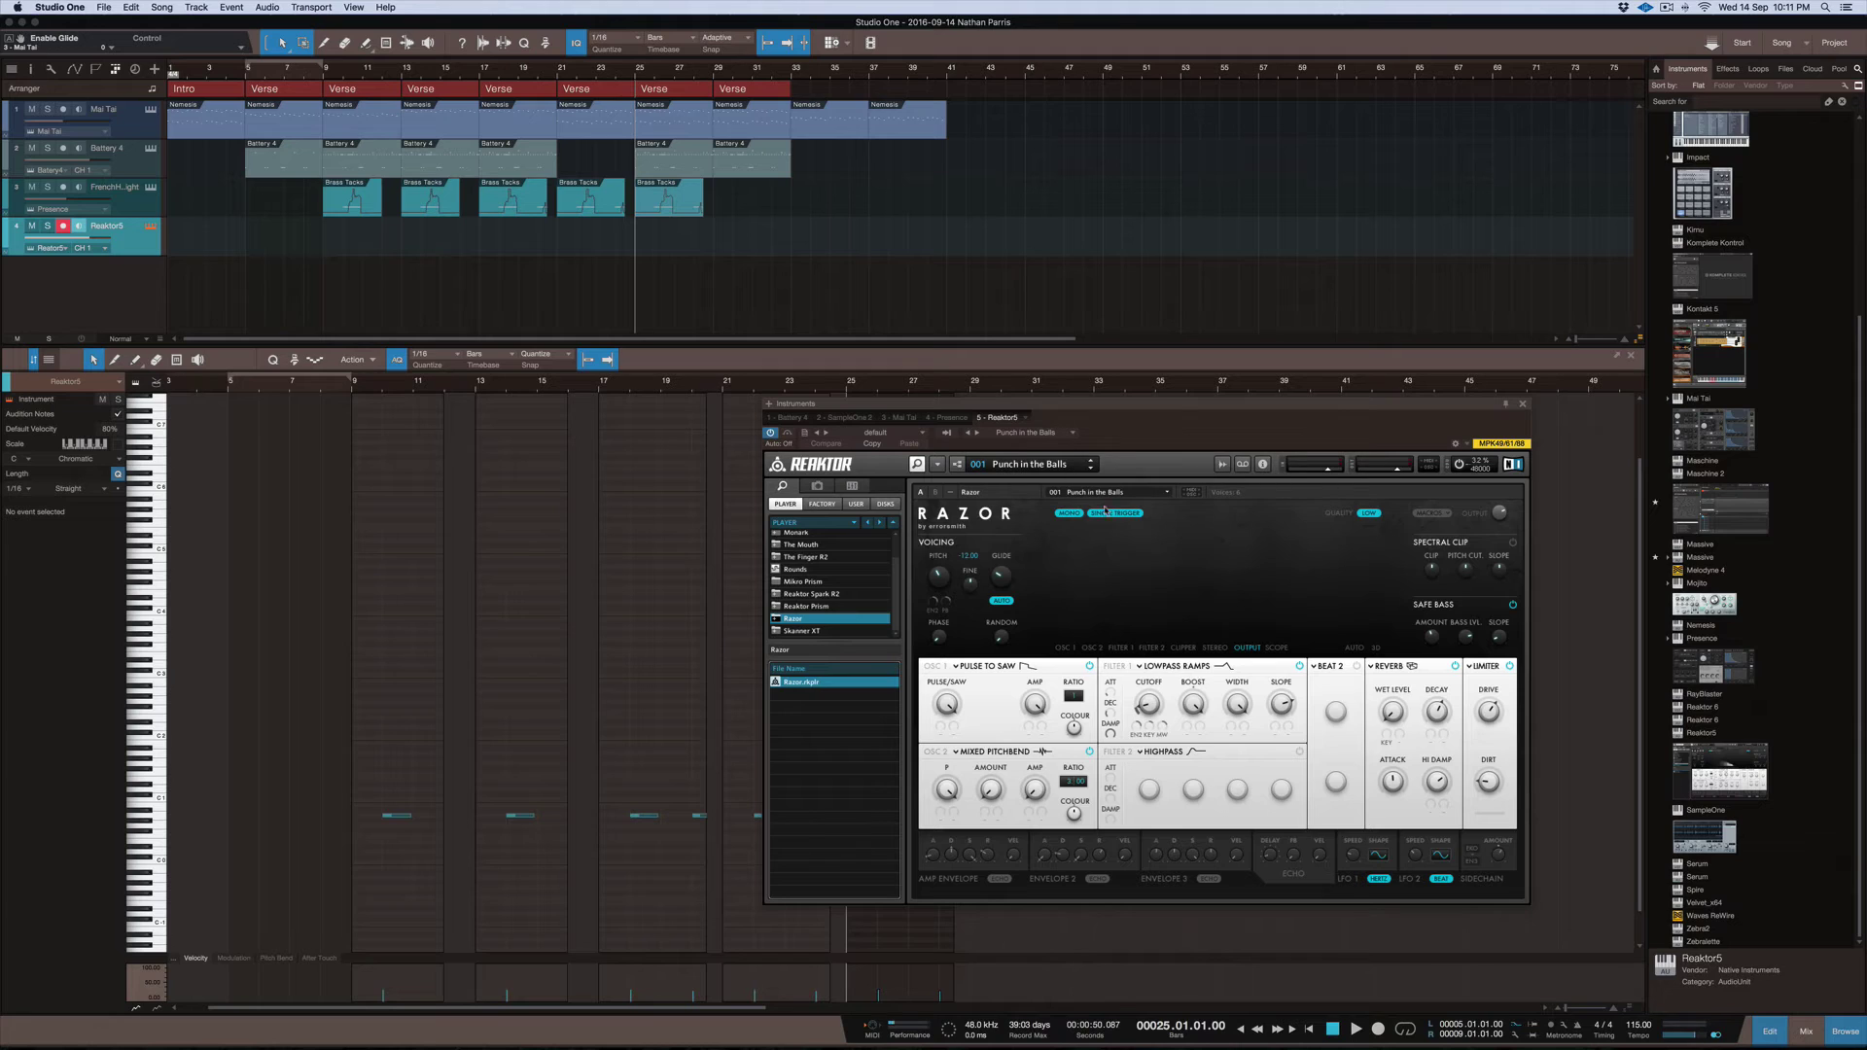
click(1456, 666)
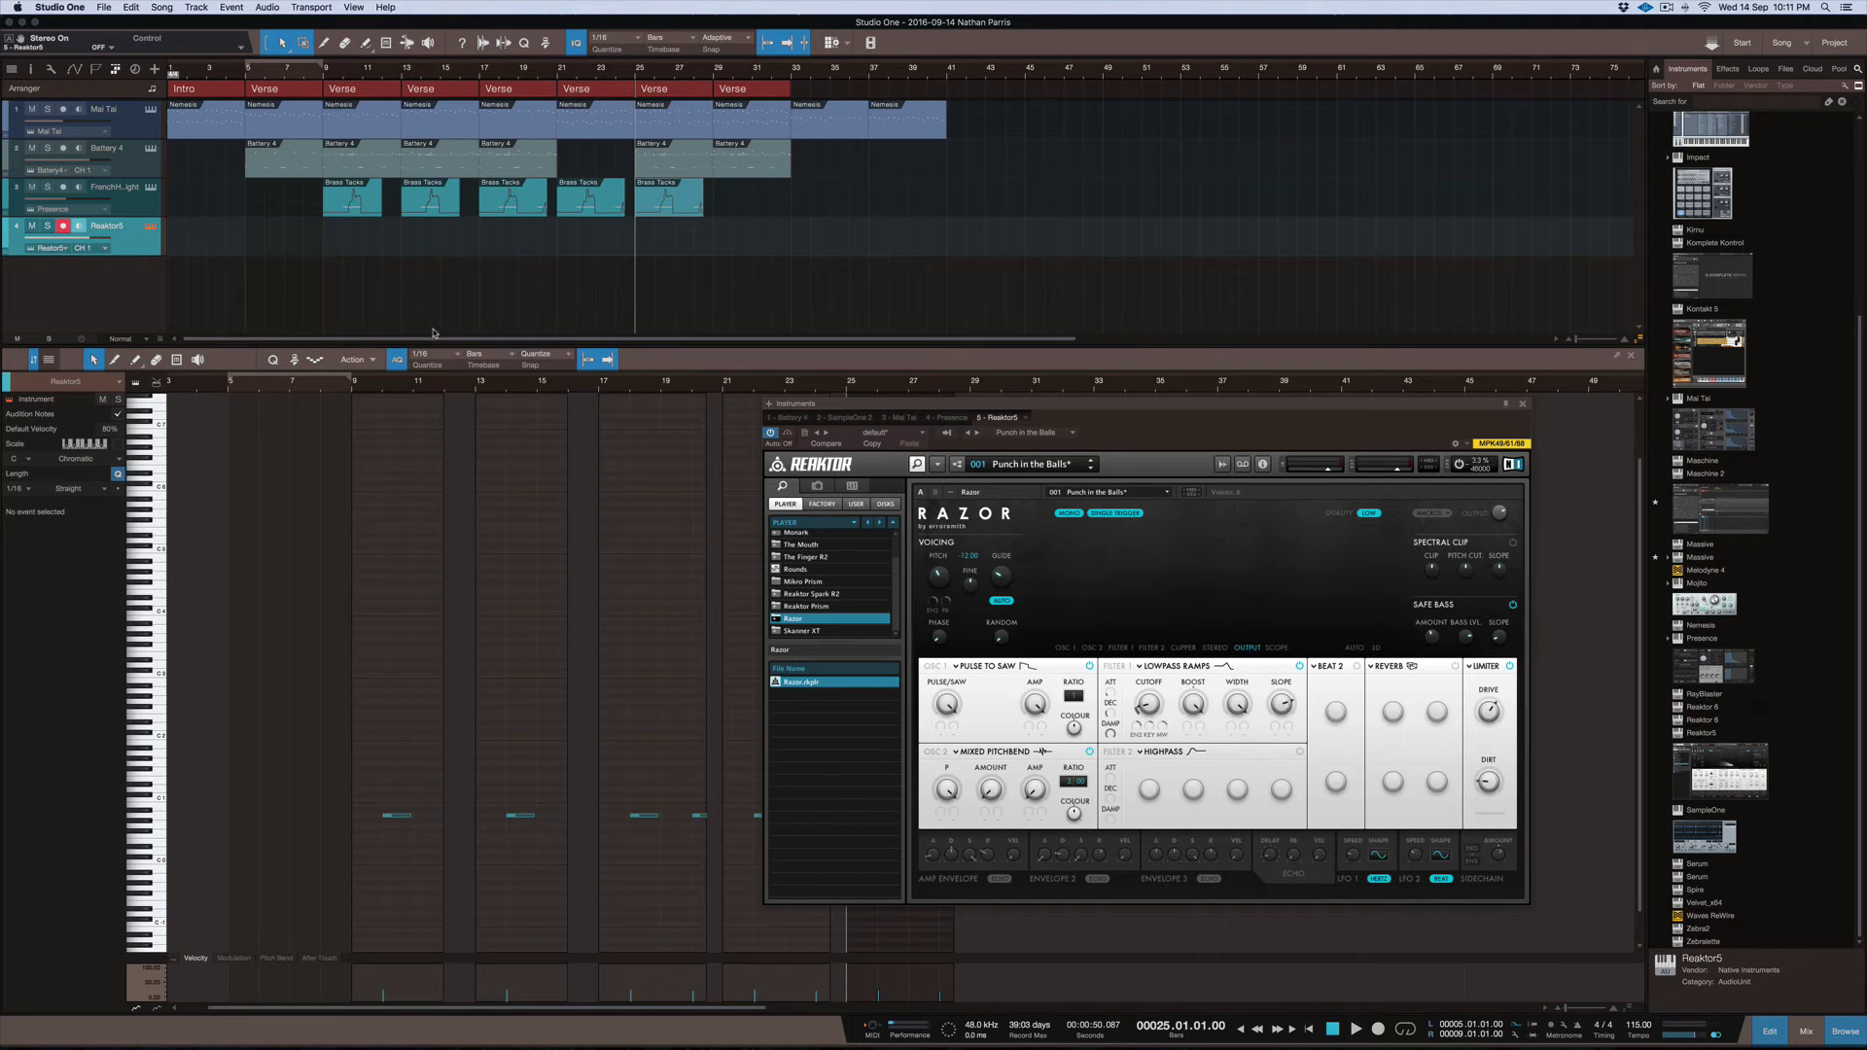
Examine the Mai Tai notes in the first verse and the intro, and play the intro
click(293, 134)
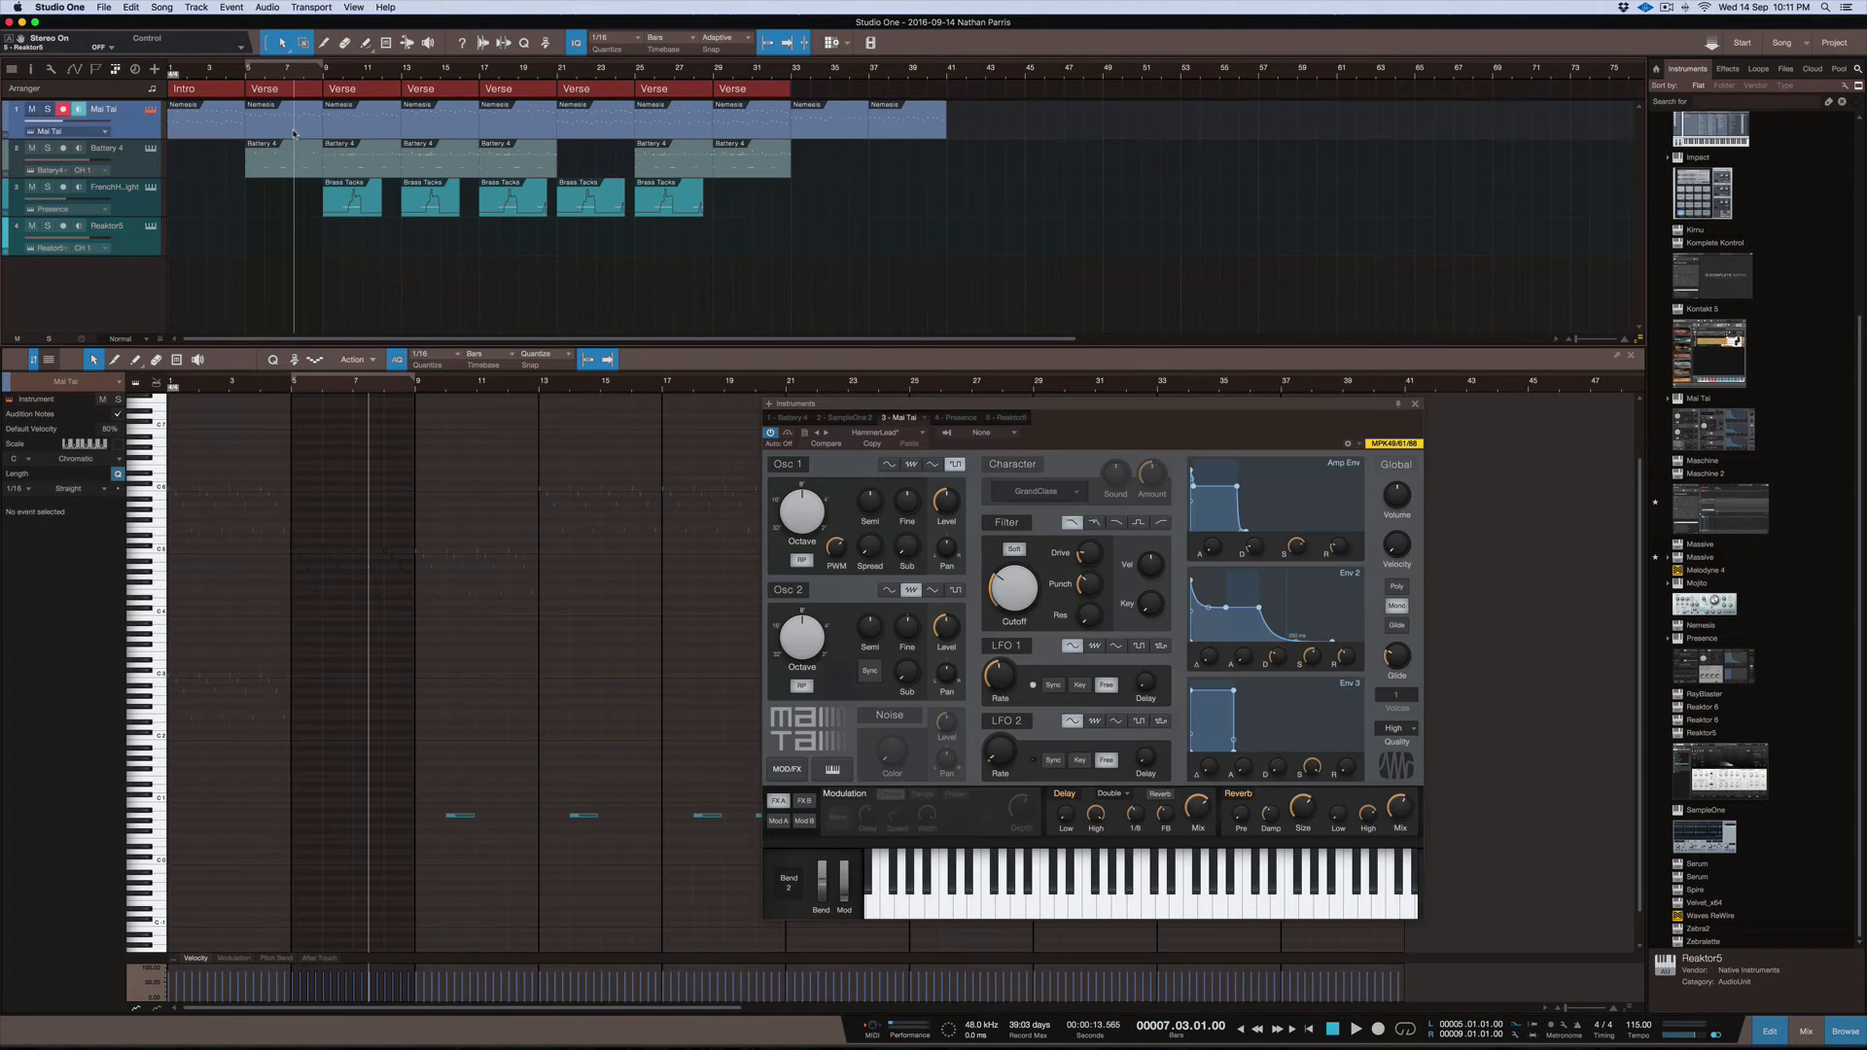
click(294, 133)
double_click(294, 133)
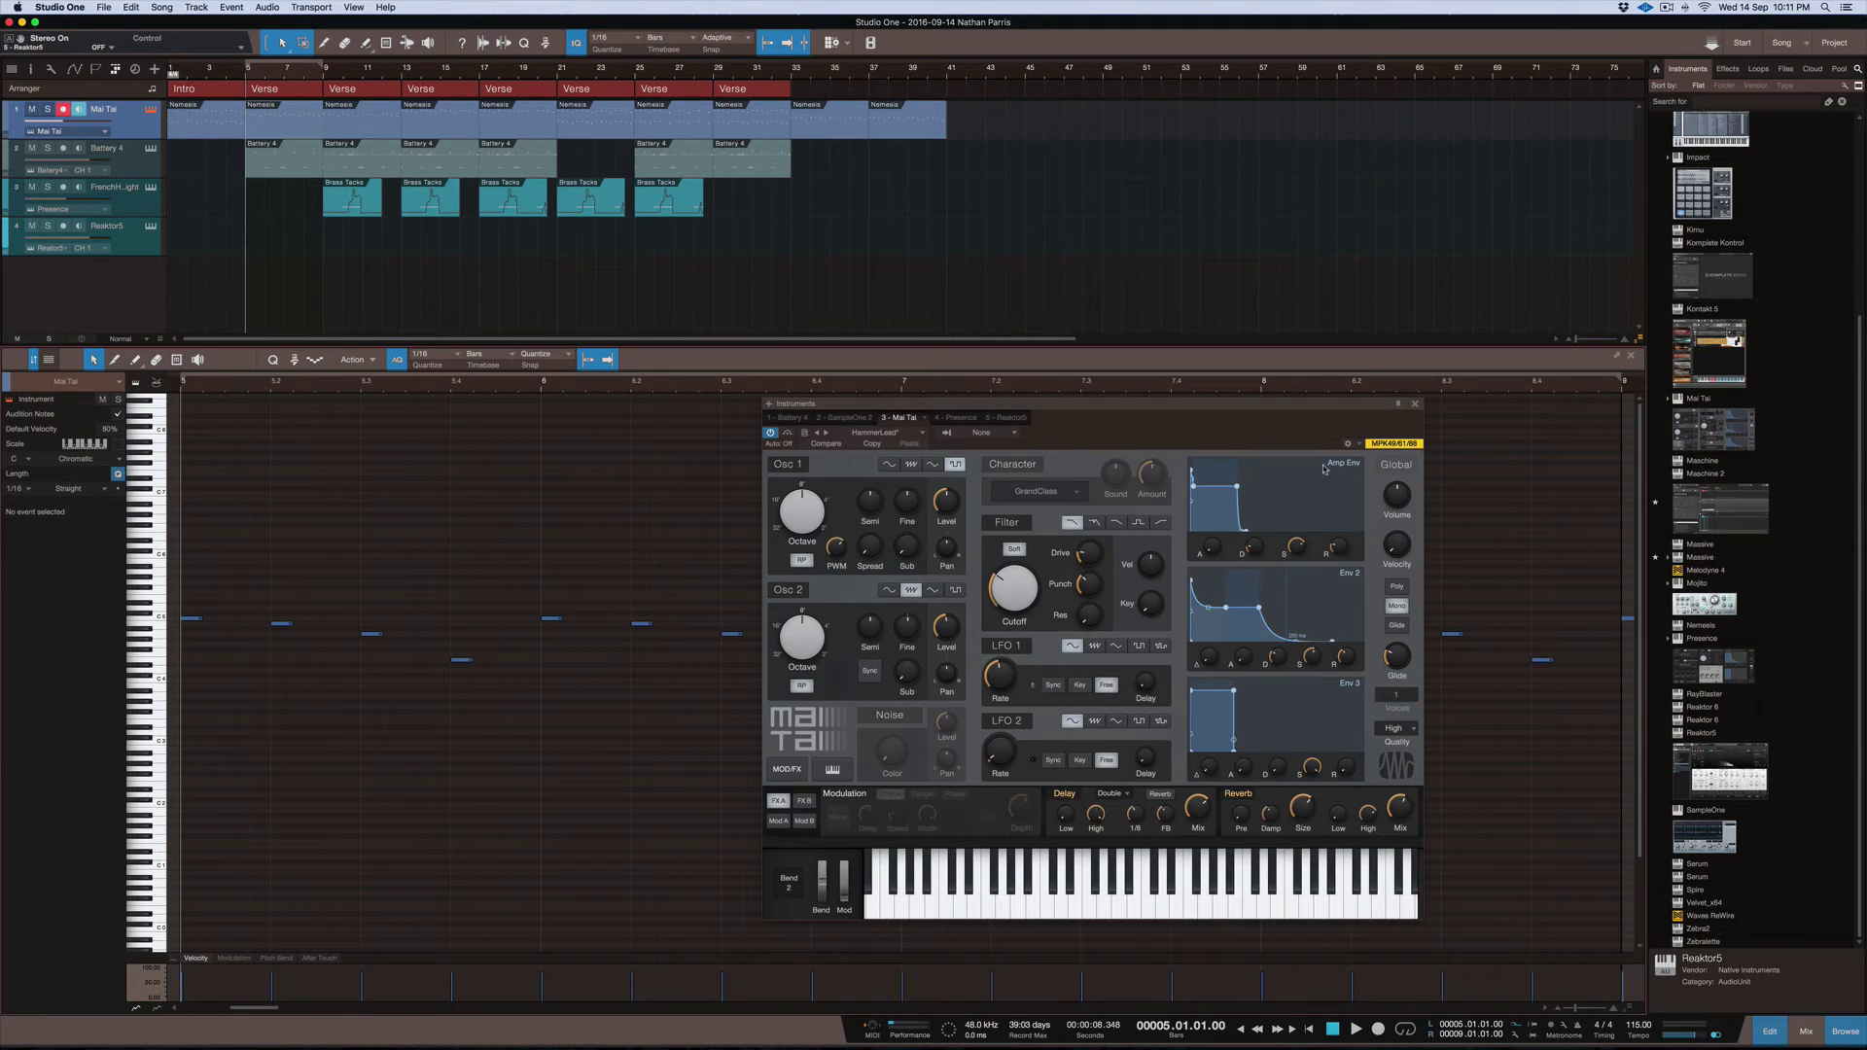
click(1416, 405)
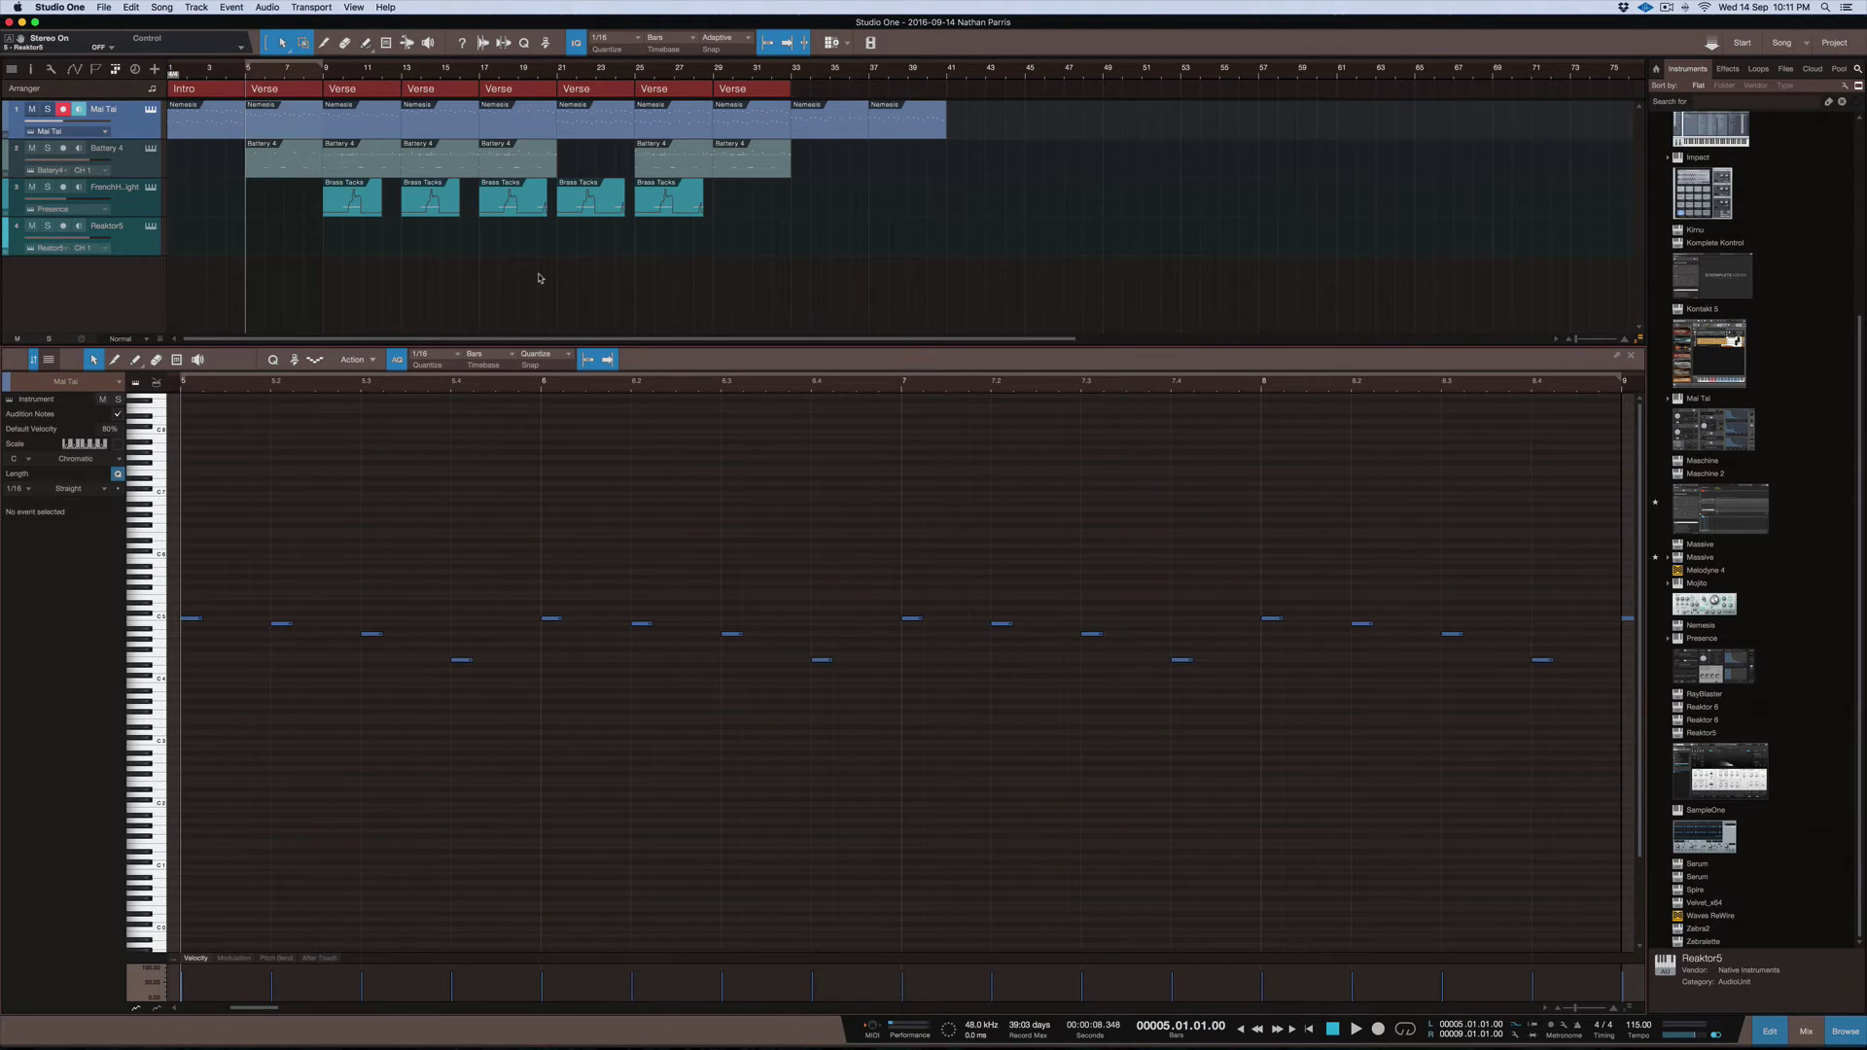
click(211, 134)
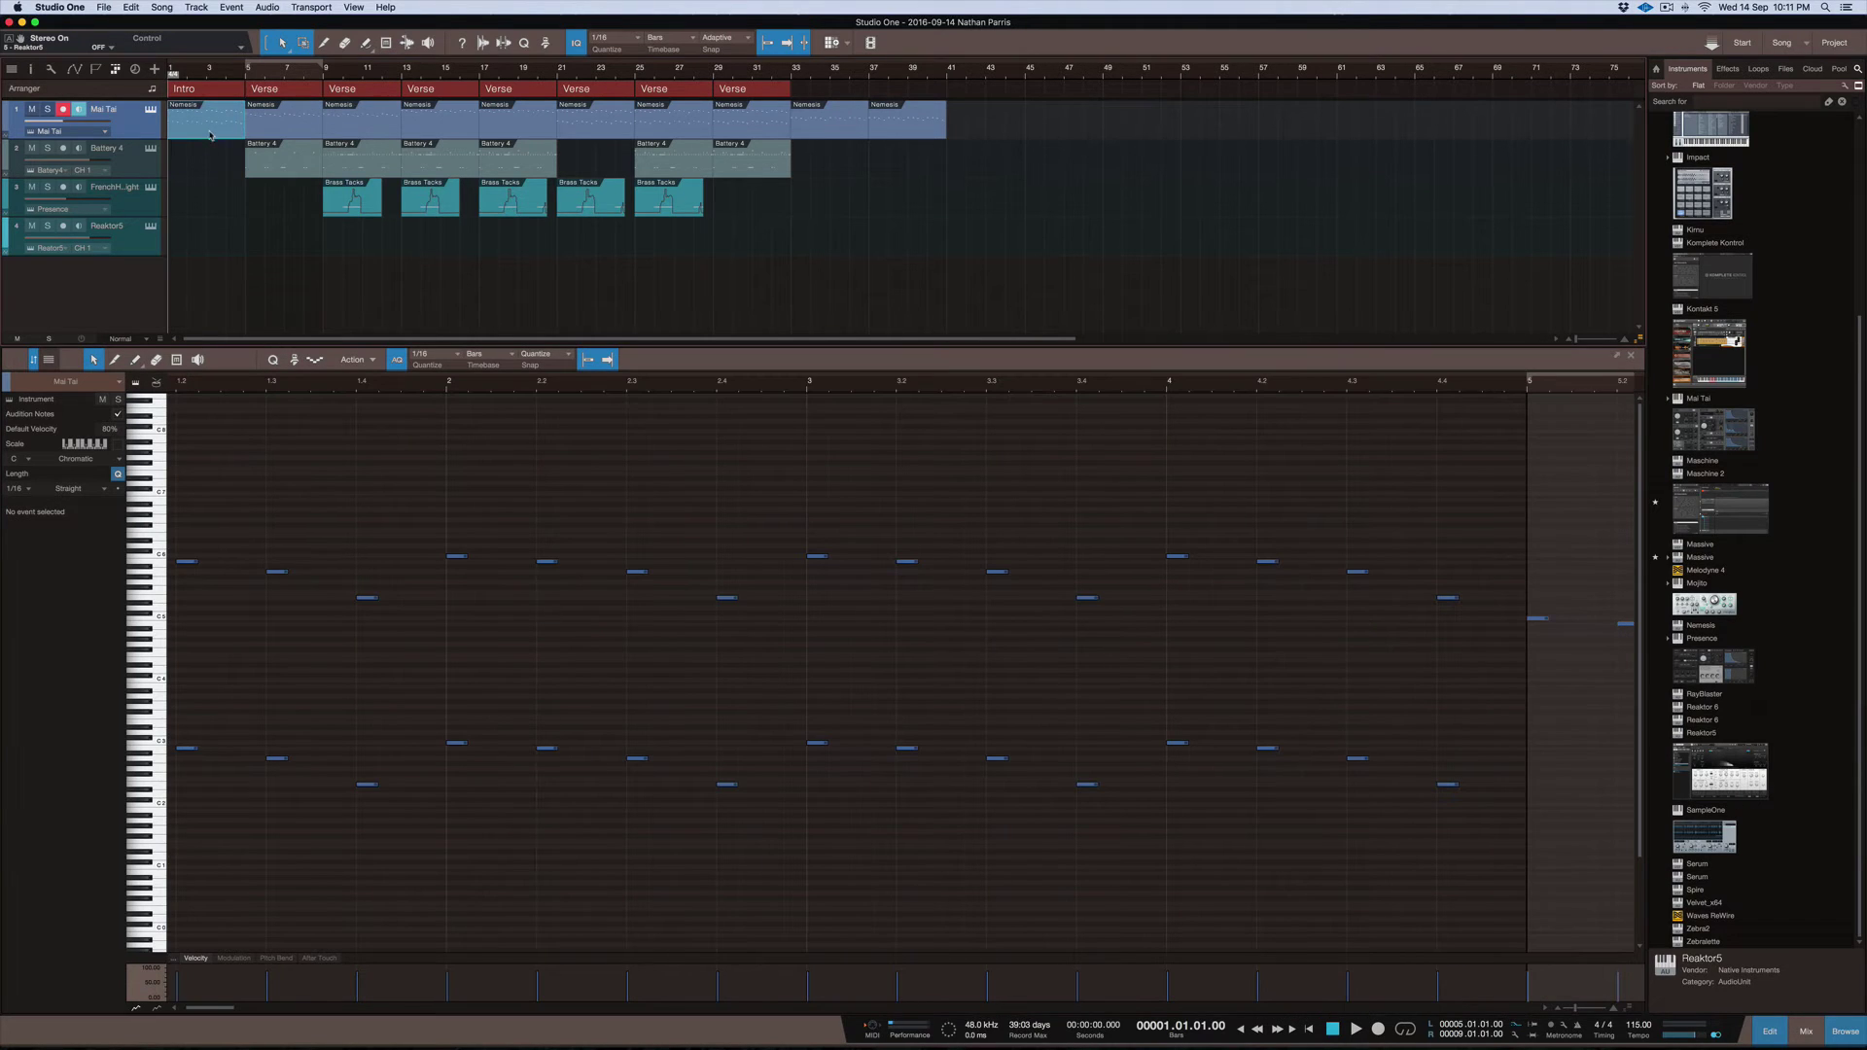
click(151, 109)
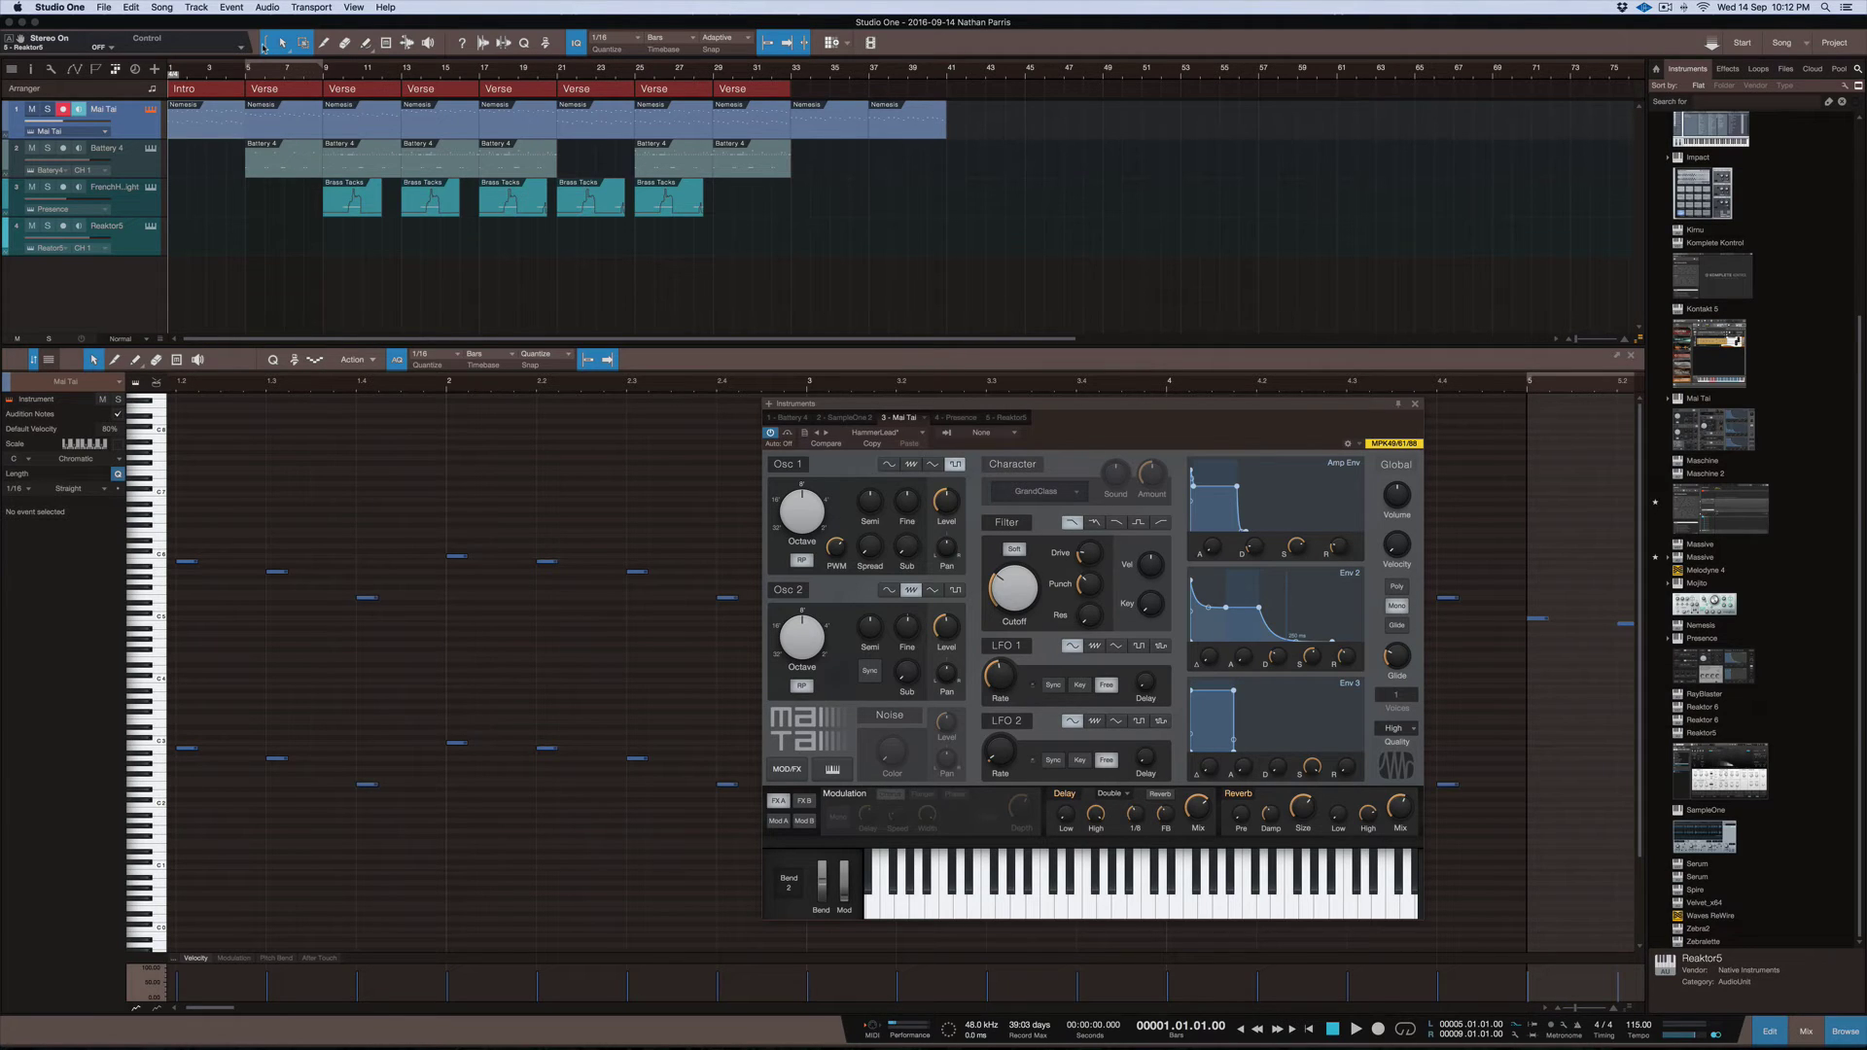
key(space)
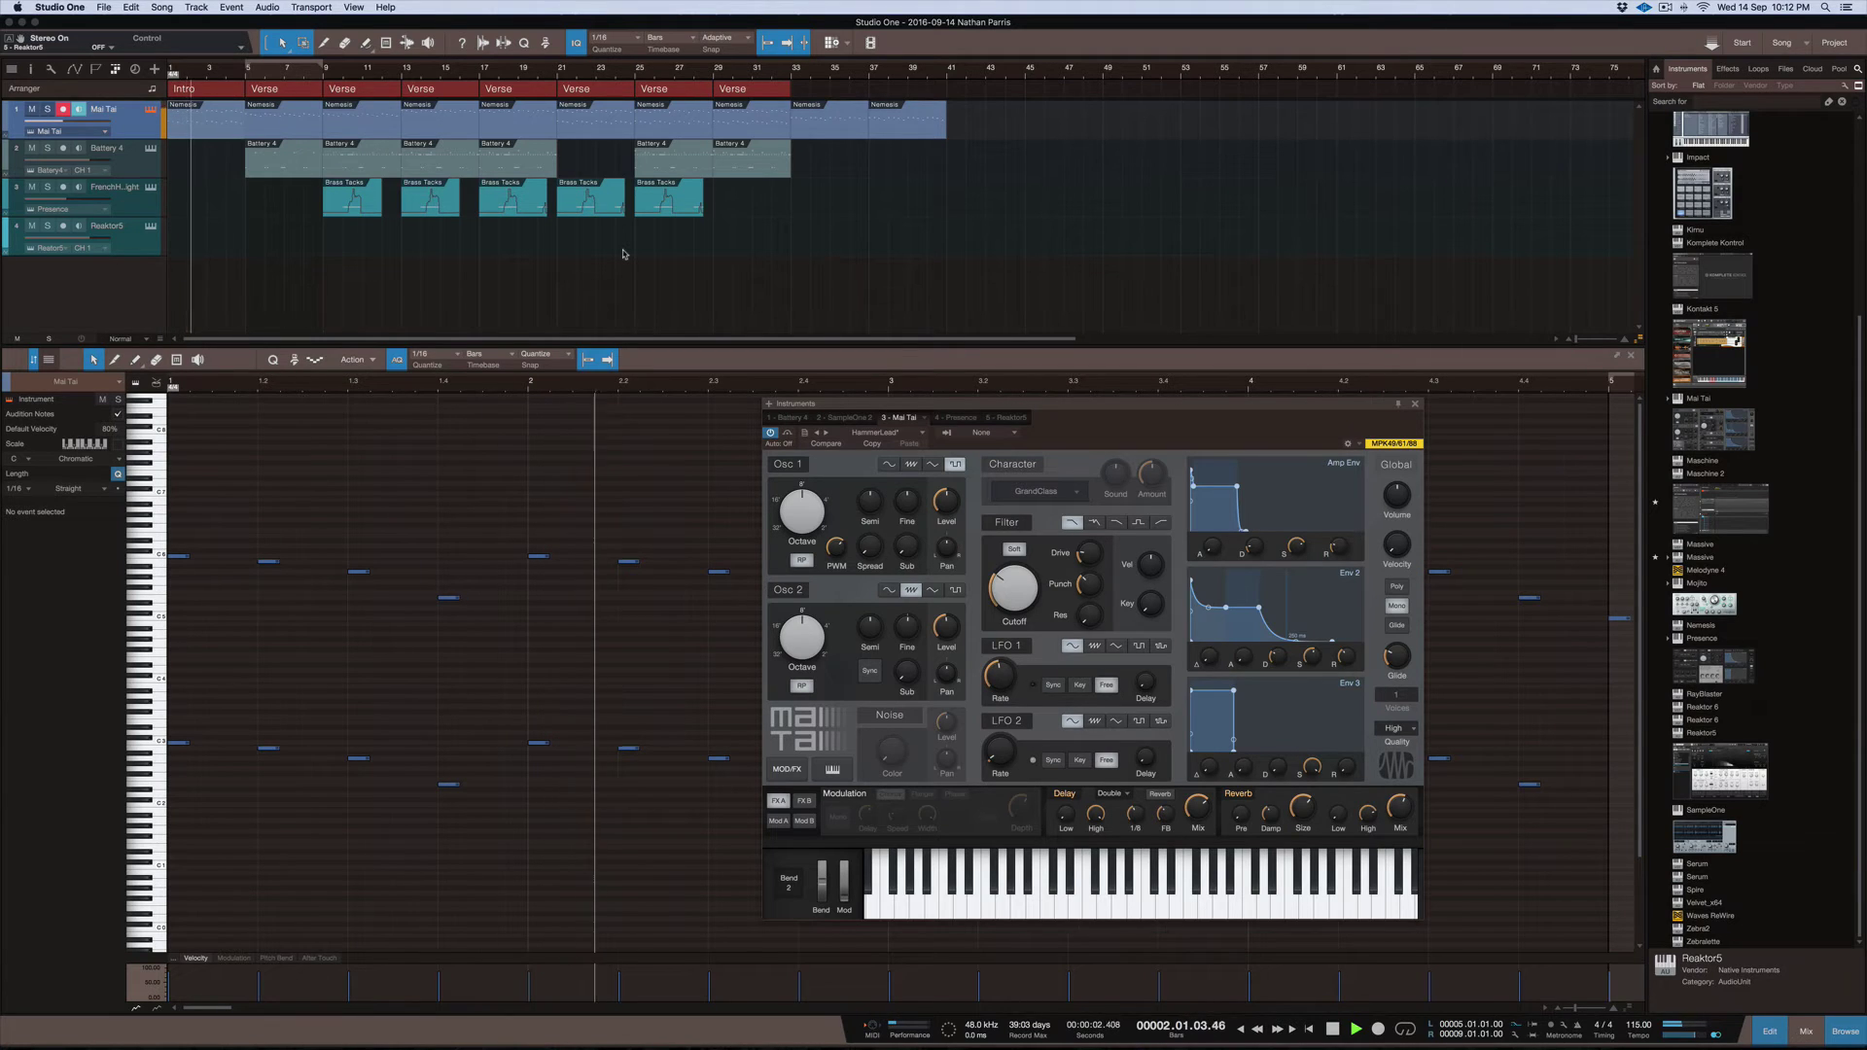
key(space)
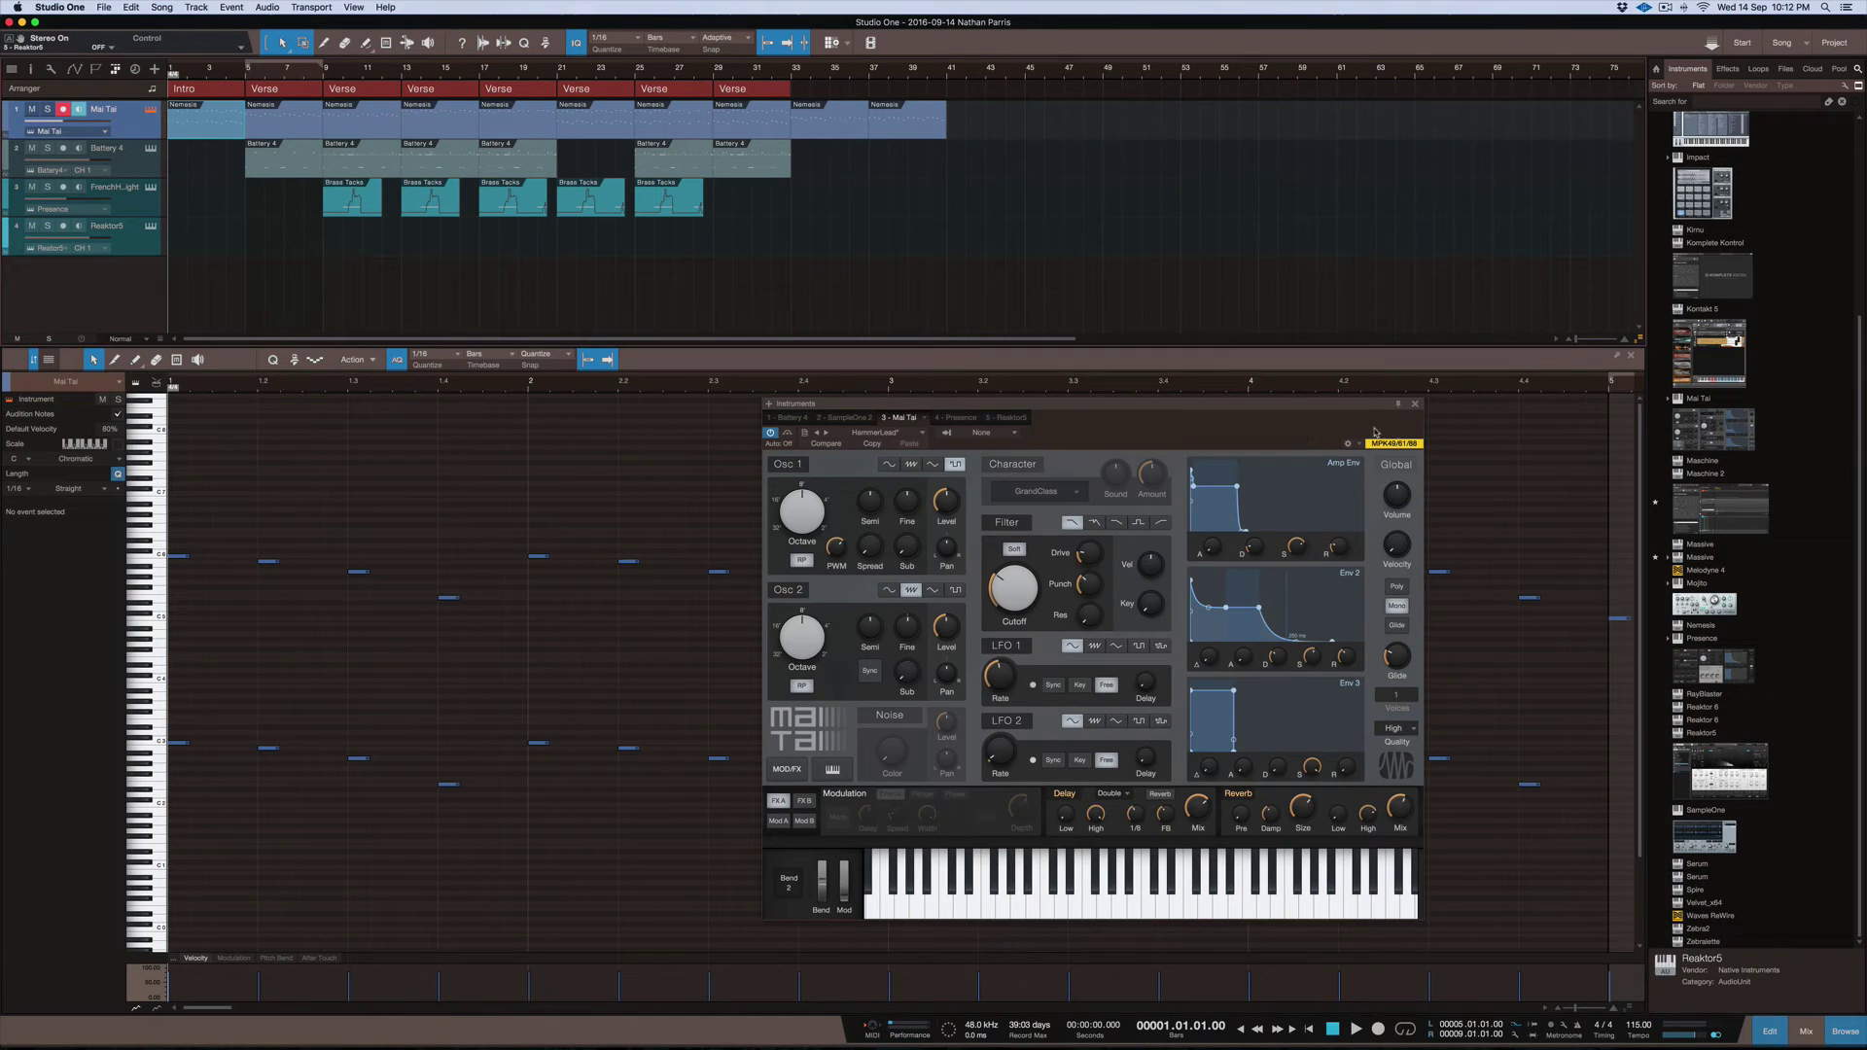
click(1415, 404)
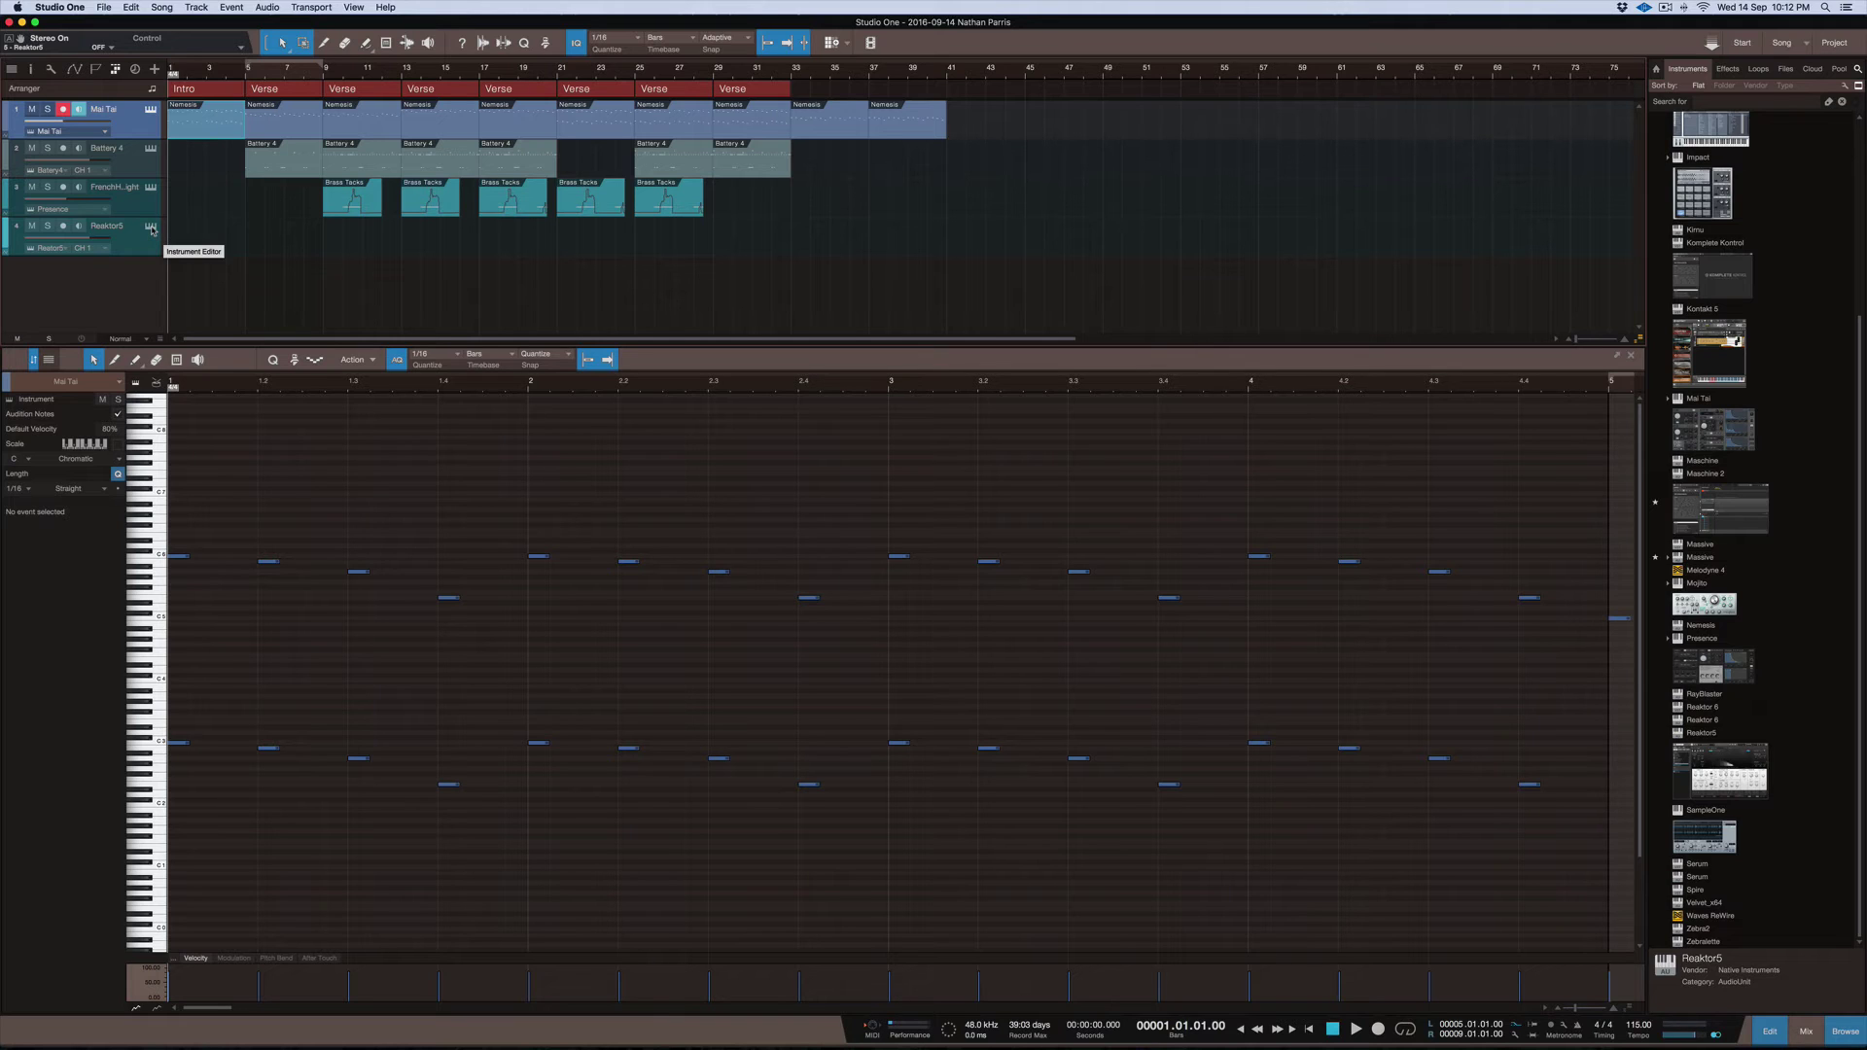
Arm the Reaktor5 track and record a Razor part alongside the whole arrangement up to bar 41
click(151, 229)
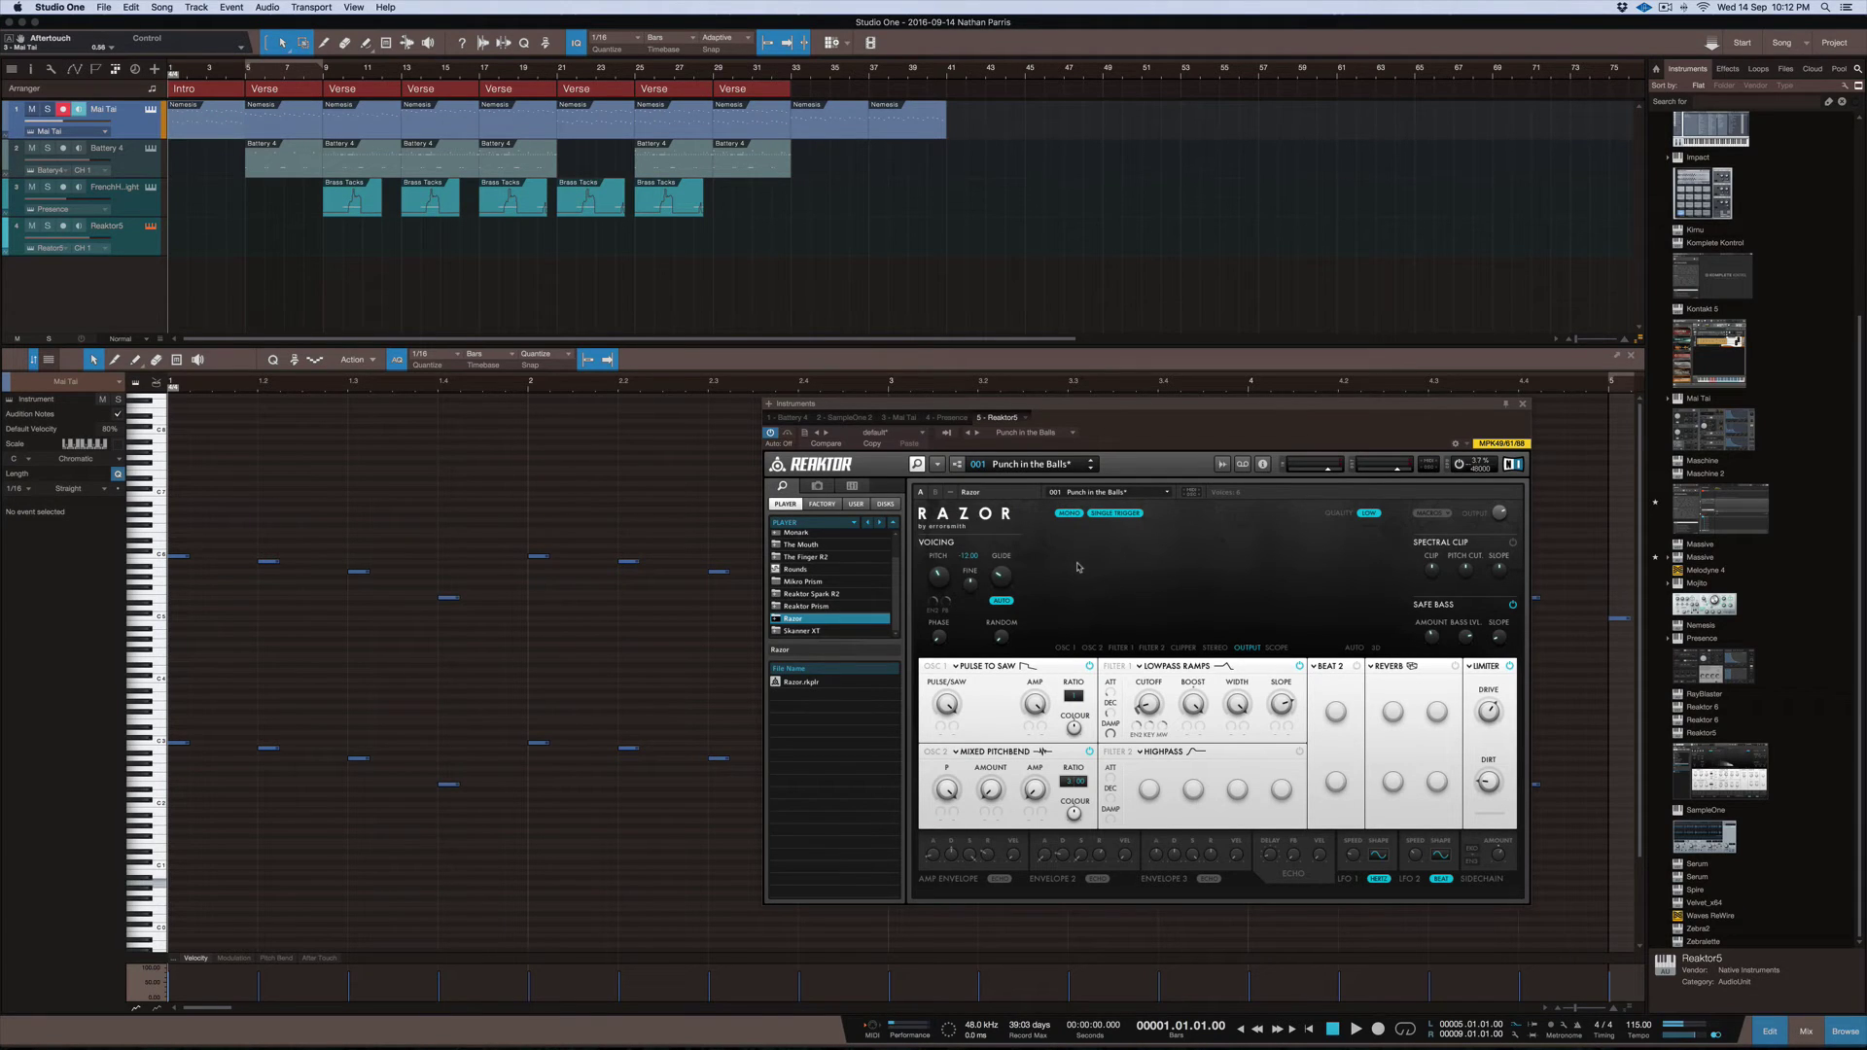
click(121, 241)
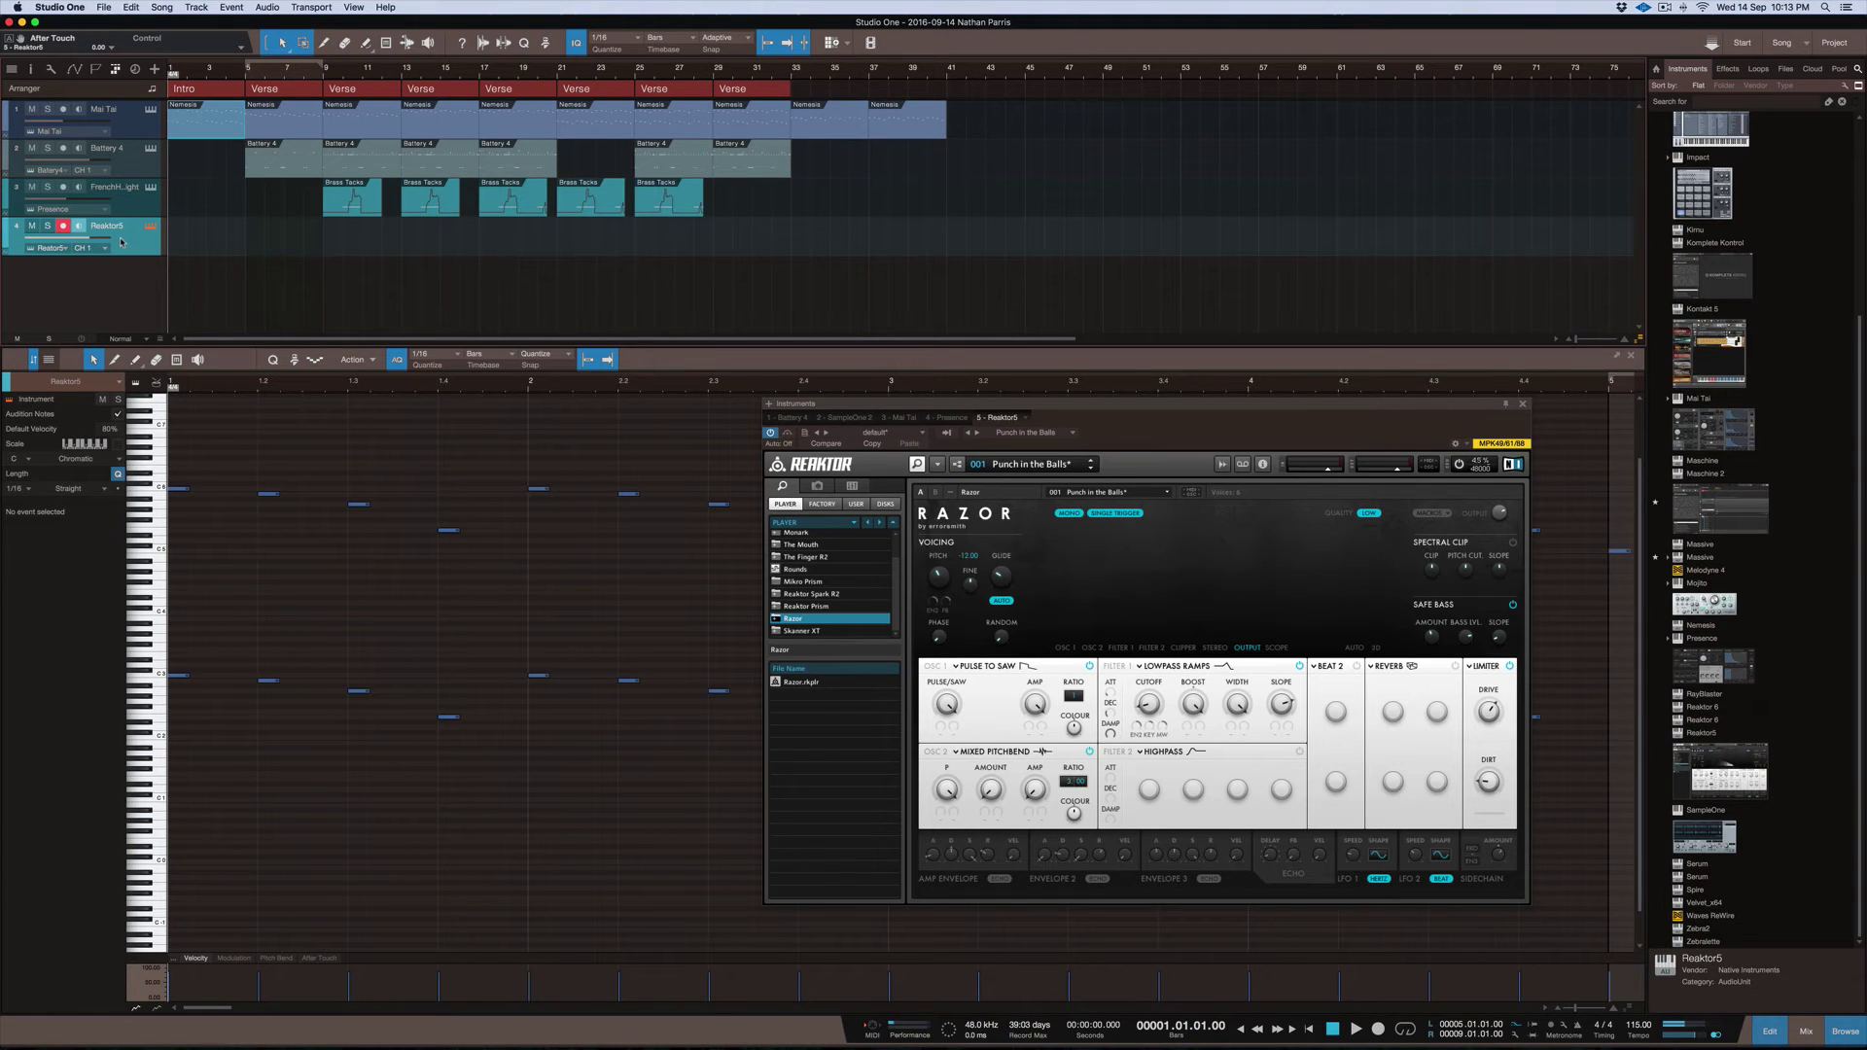
key(space)
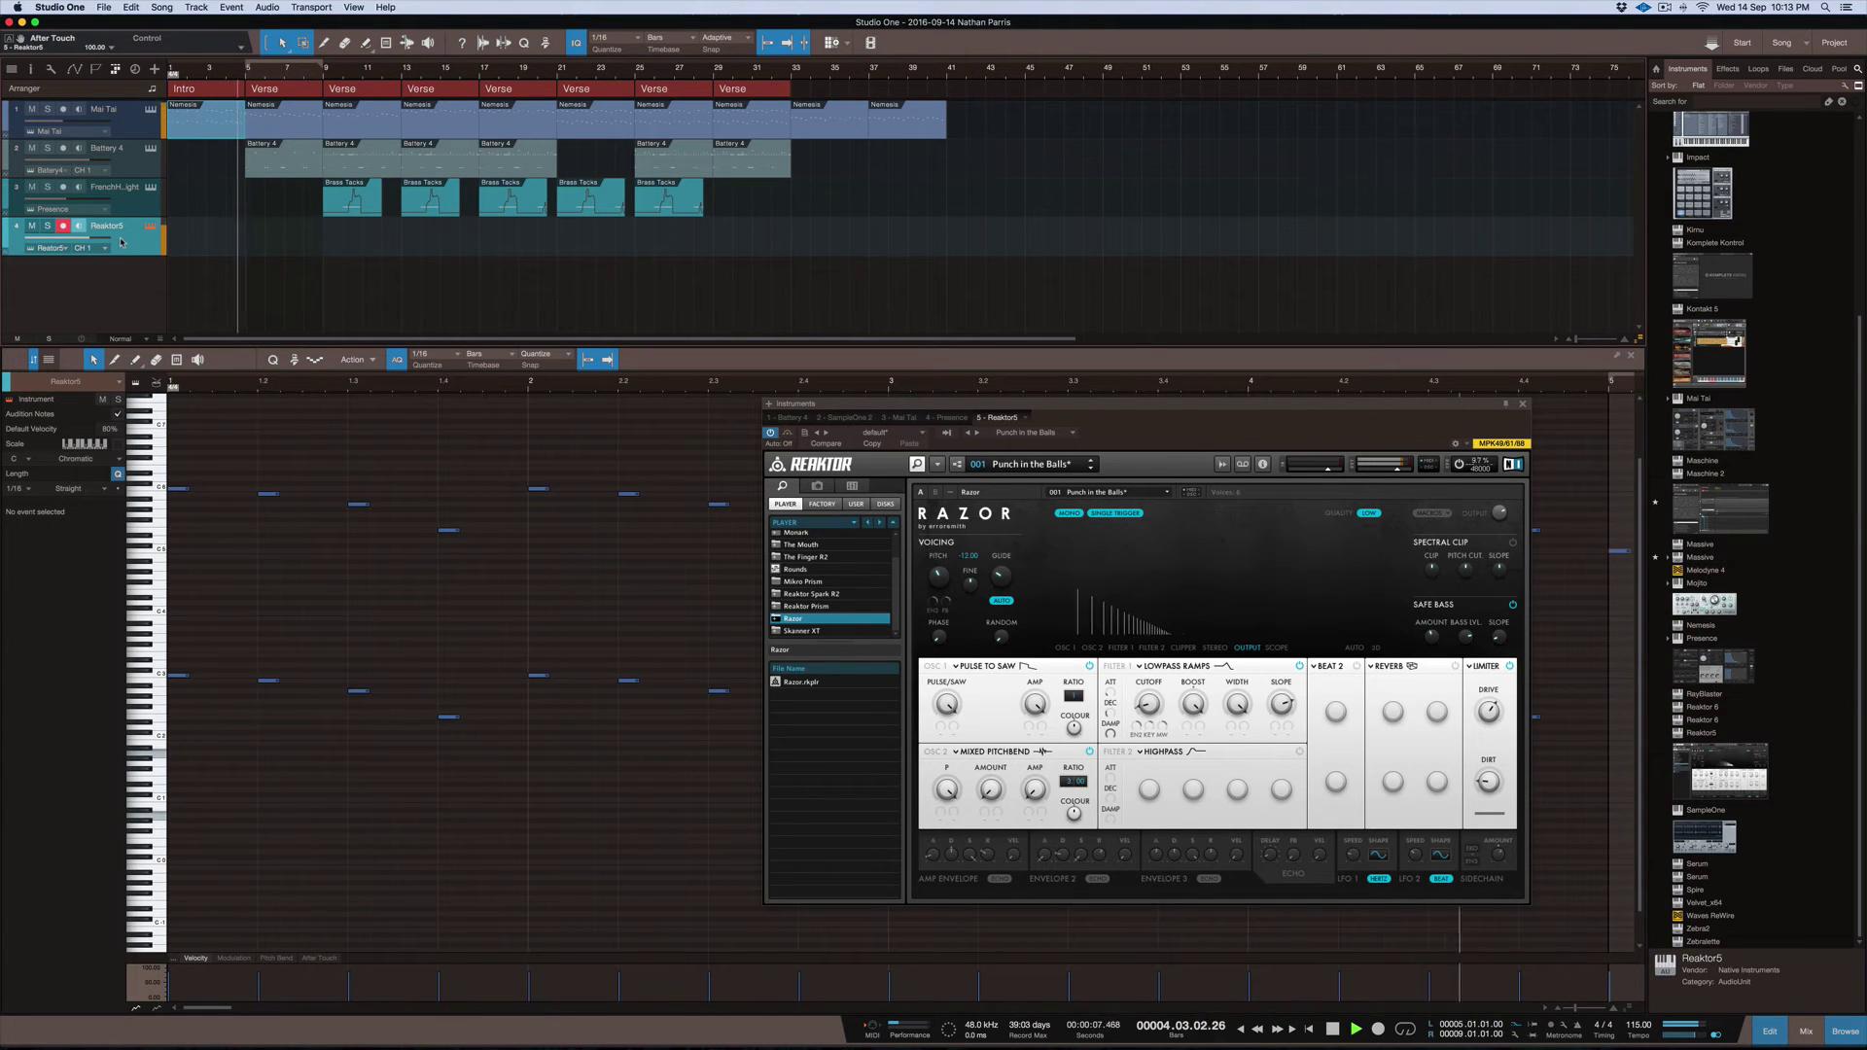
key(space)
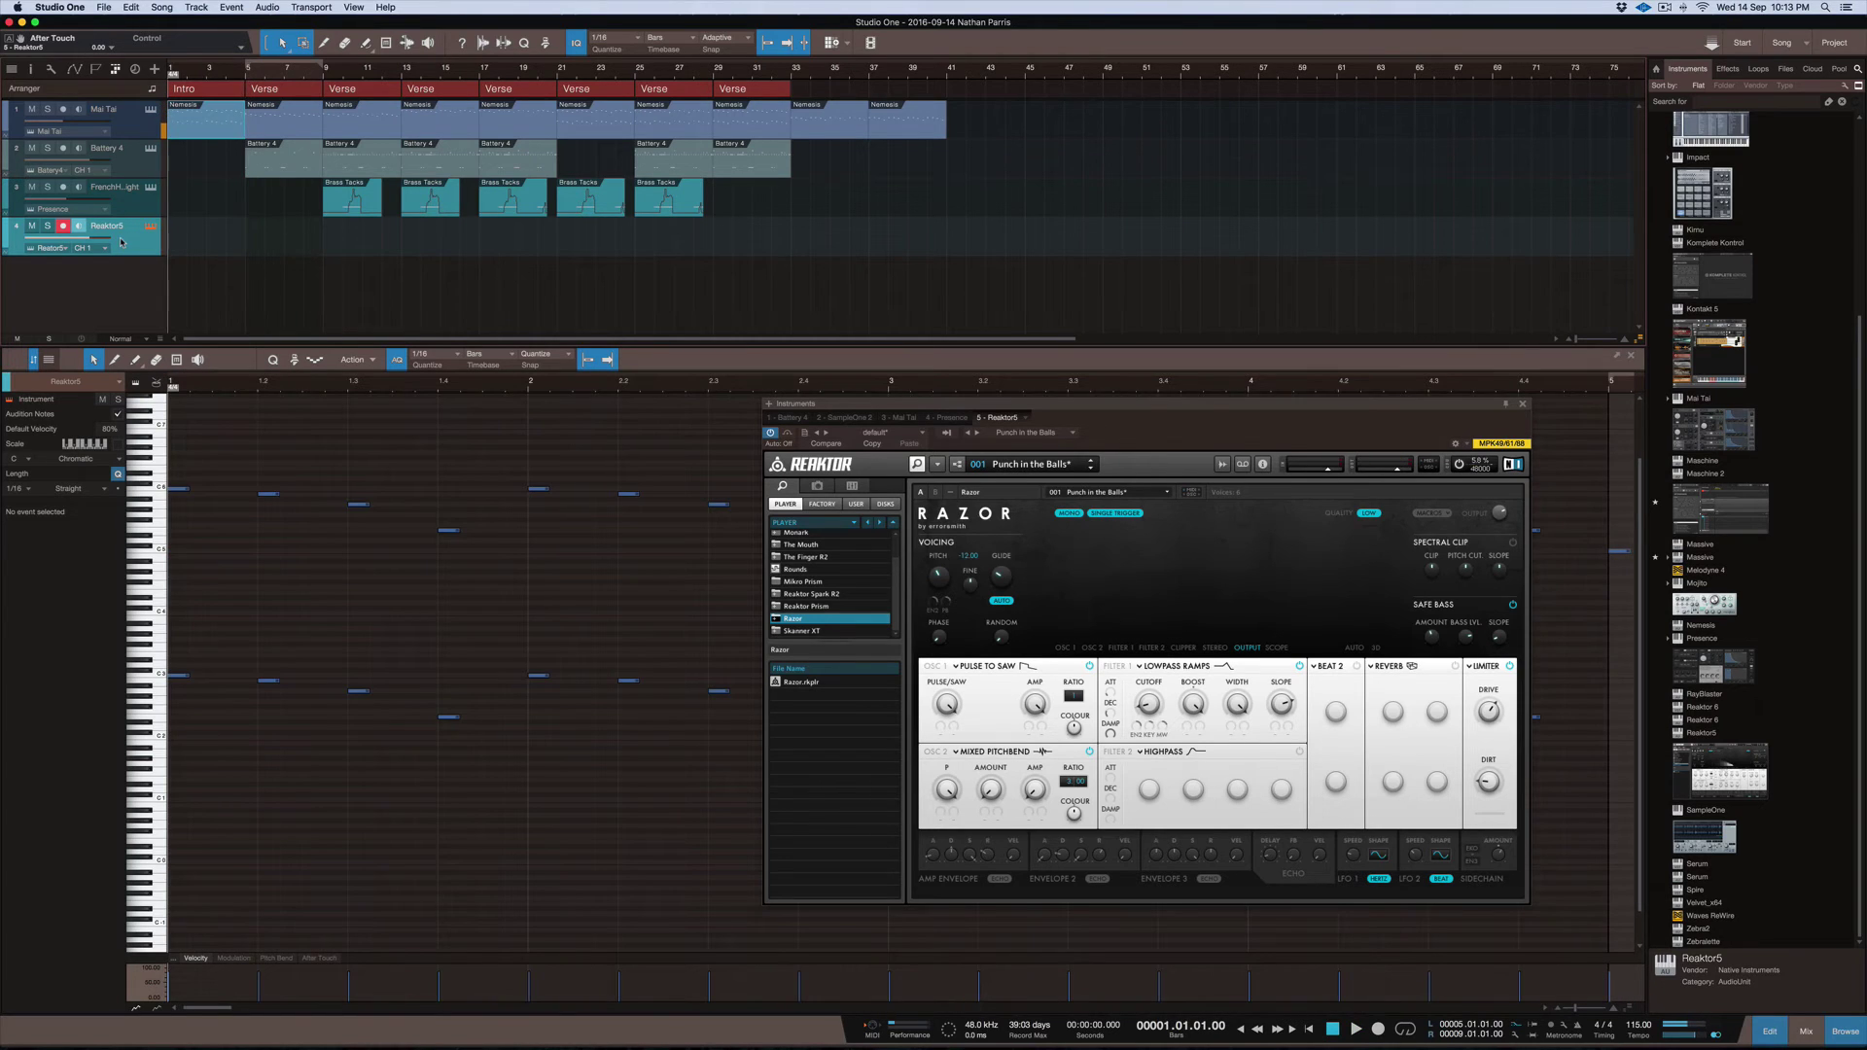
key(KP_Multiply)
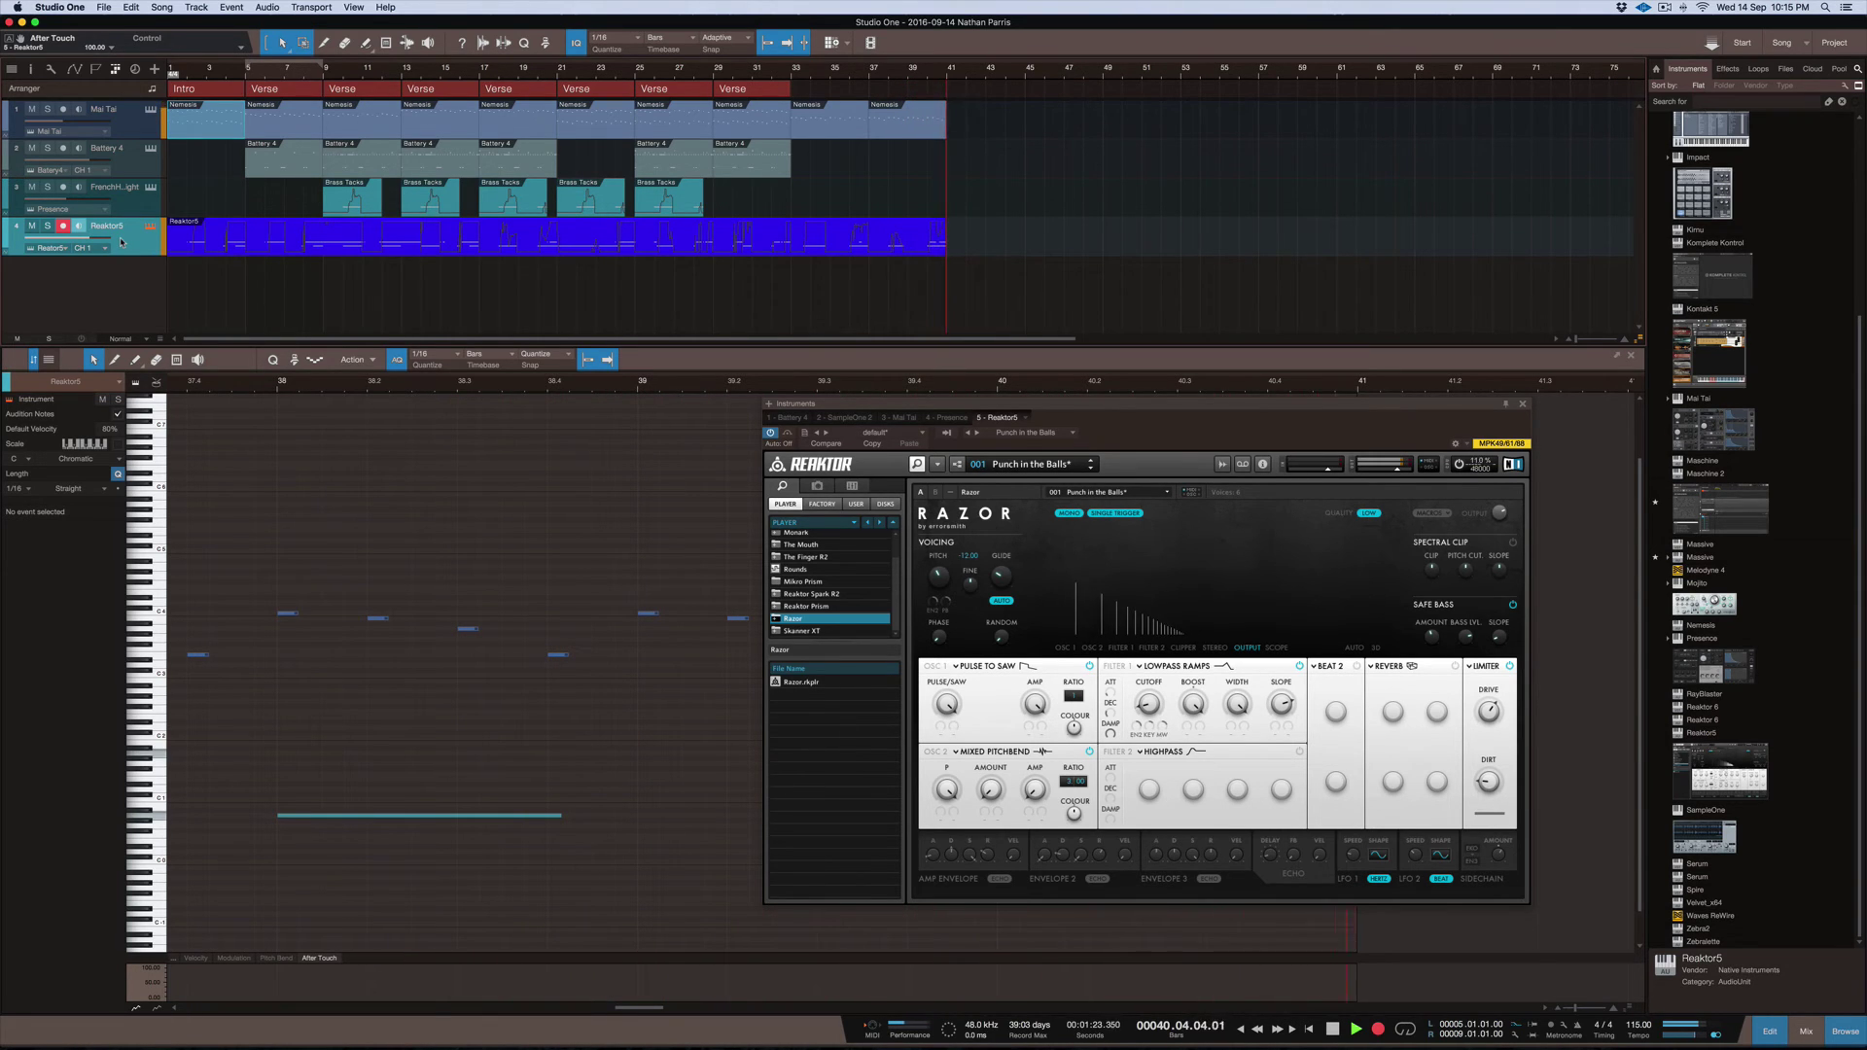
key(space)
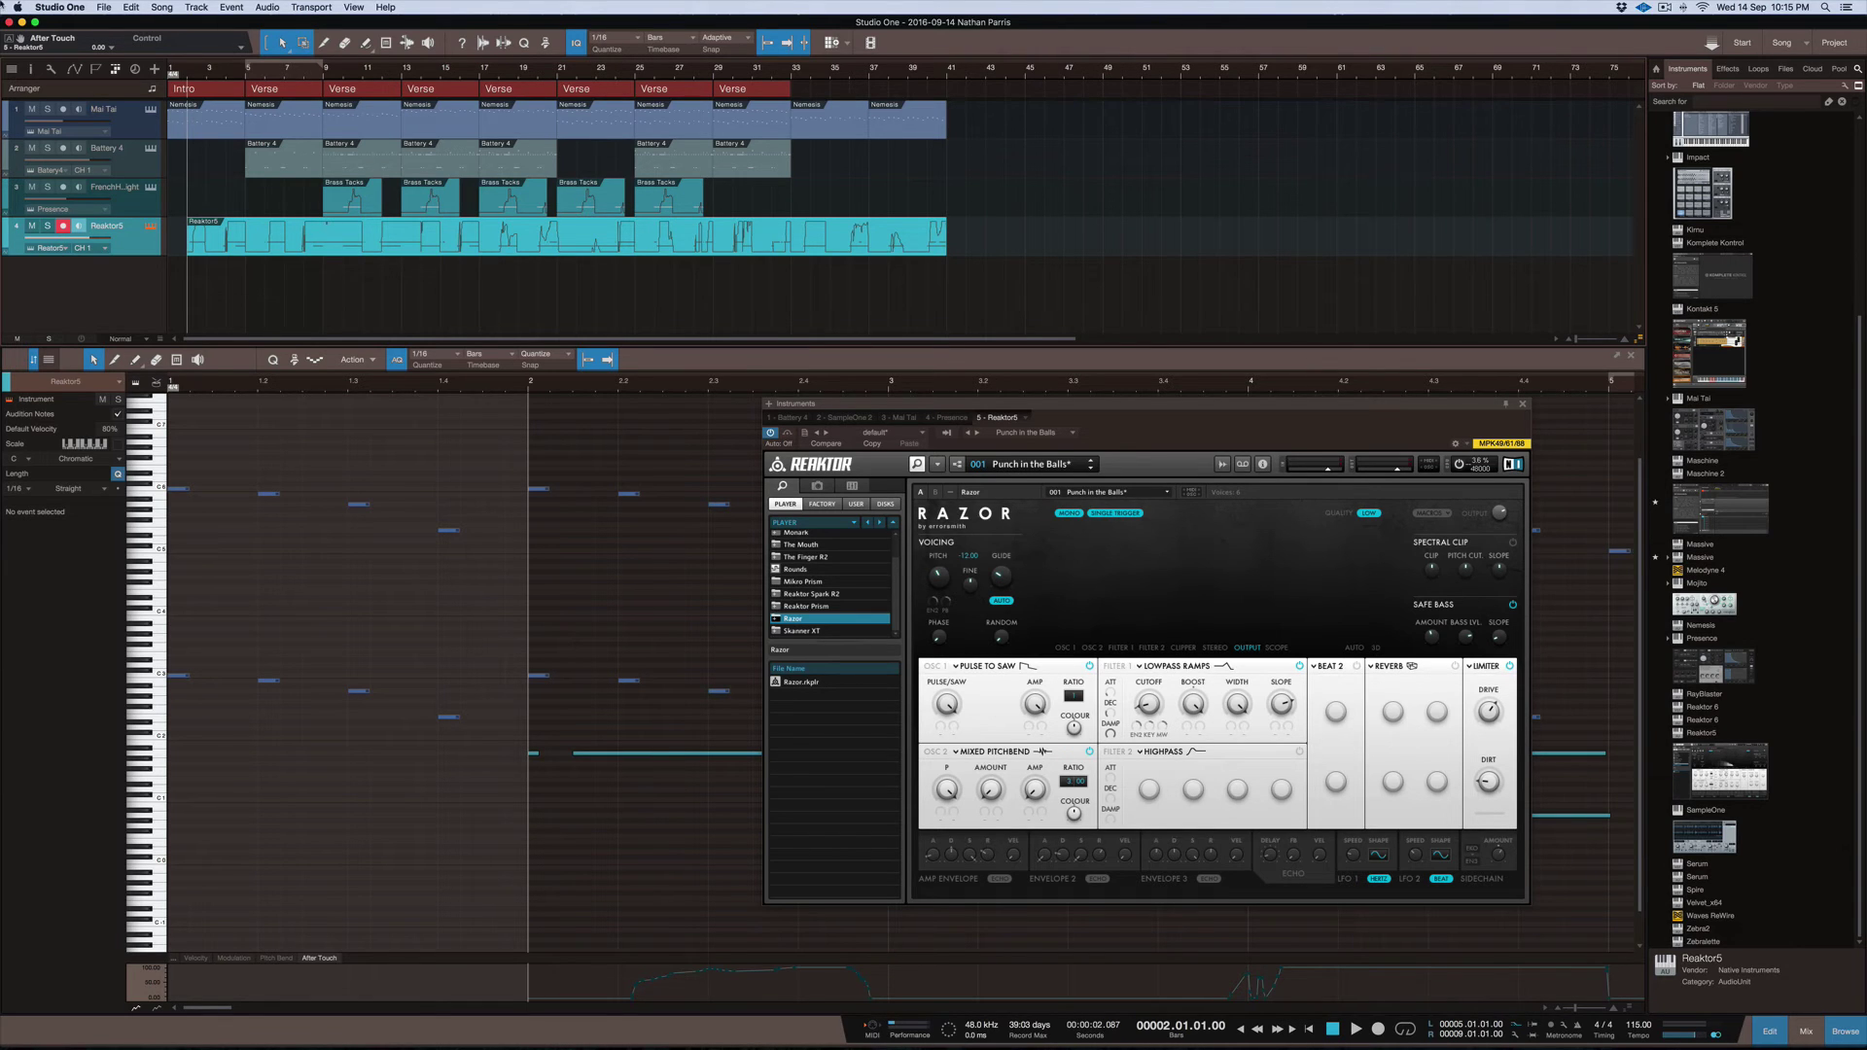
Set the audio device block size to 128 samples in the audio preferences
click(59, 7)
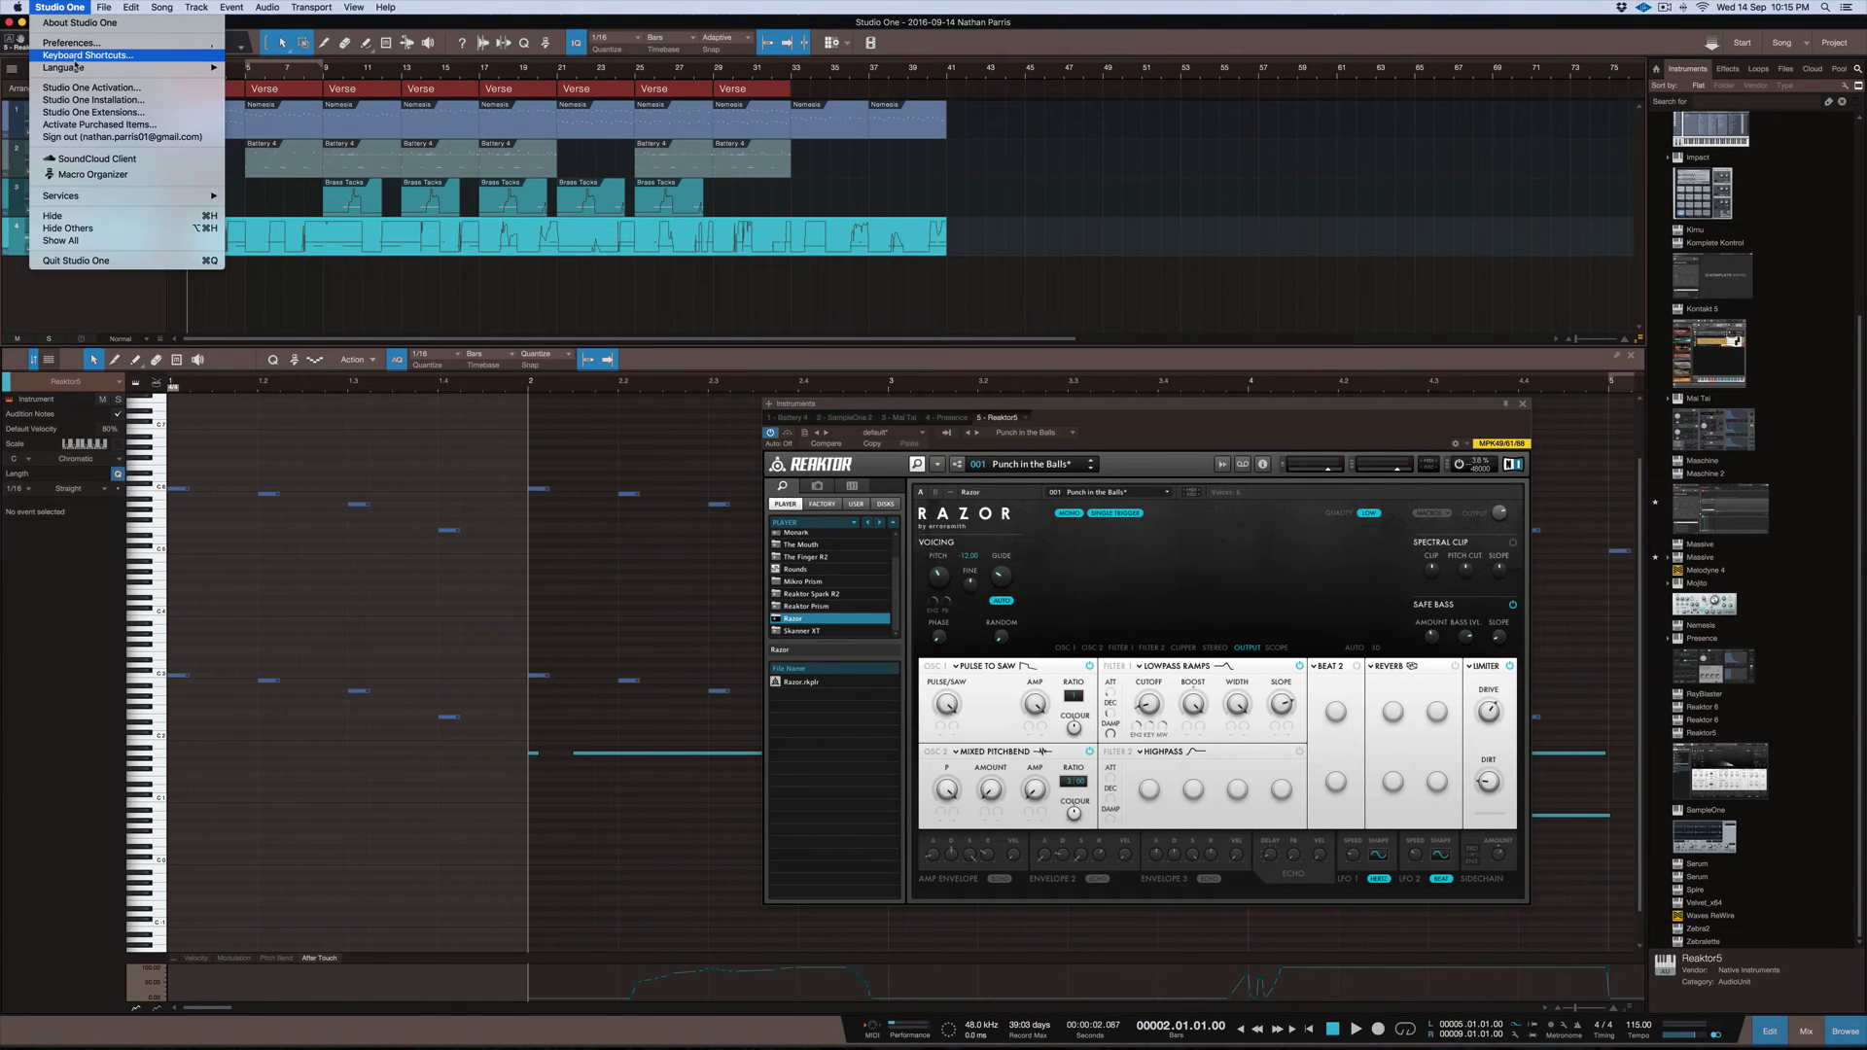
click(78, 51)
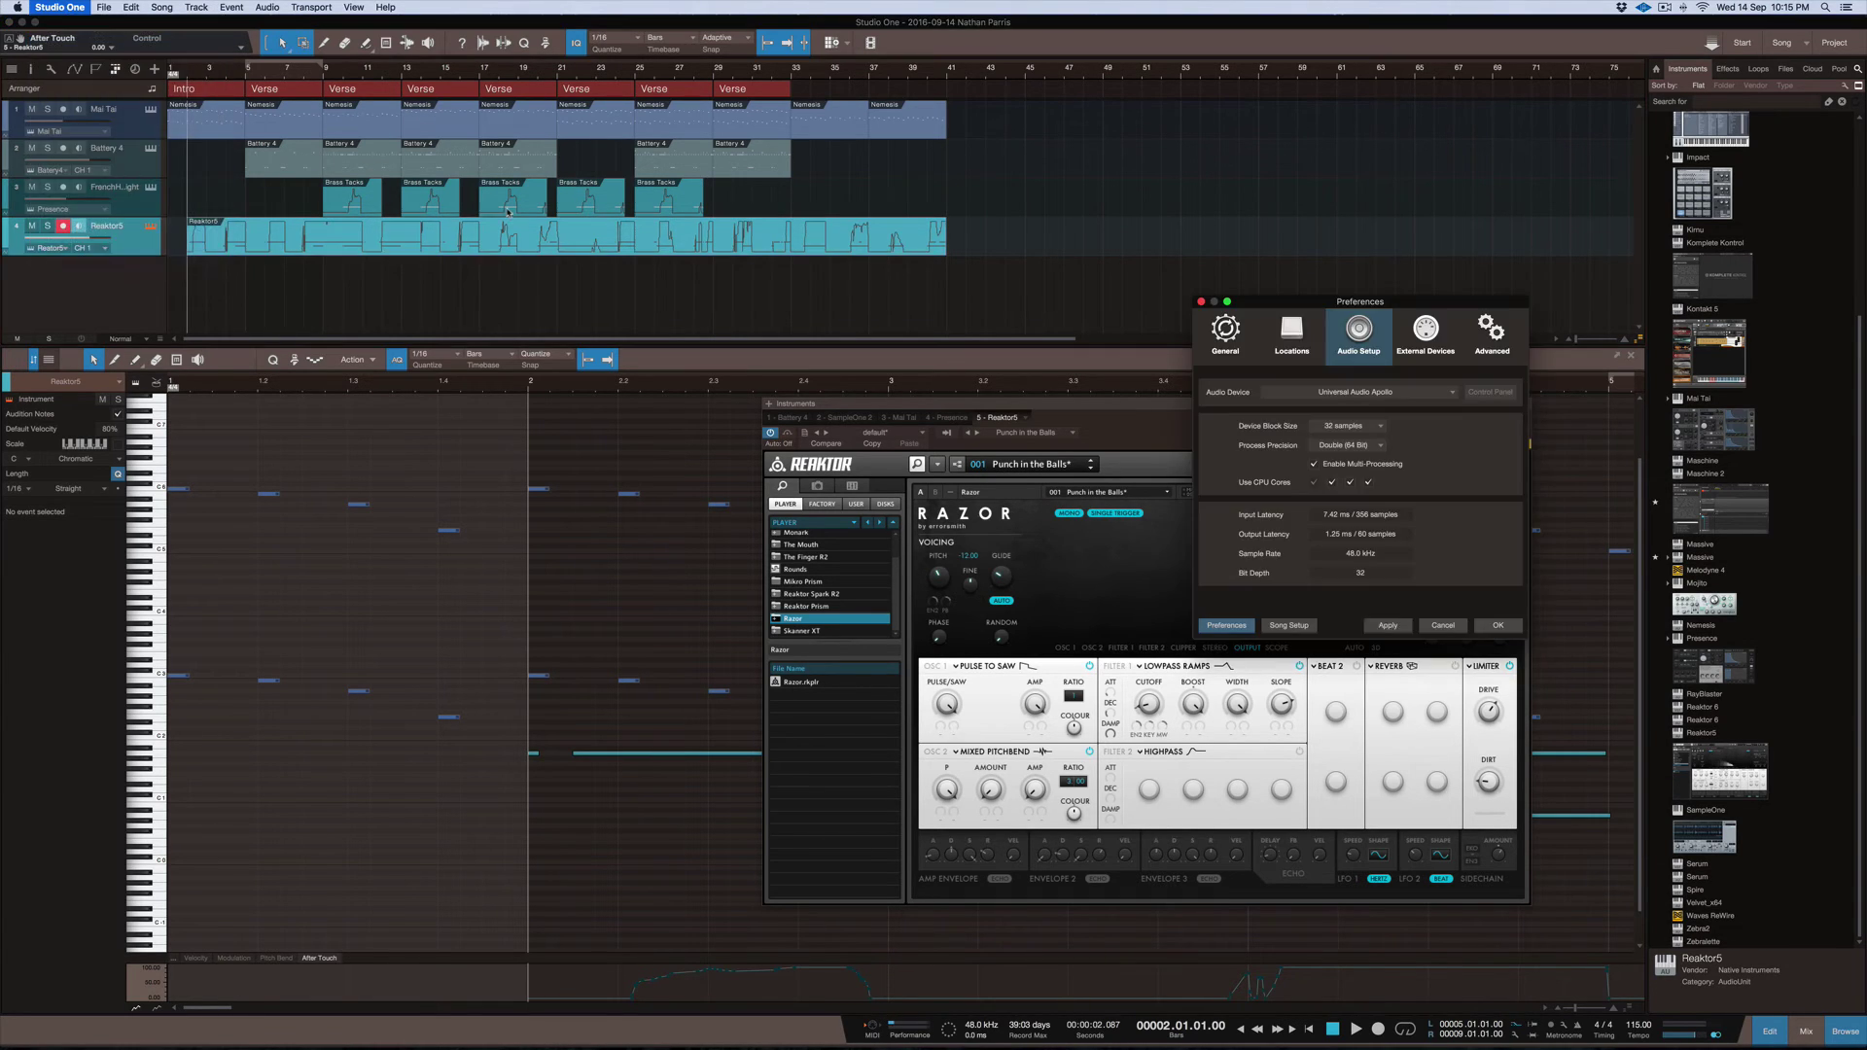
click(1376, 426)
click(1357, 466)
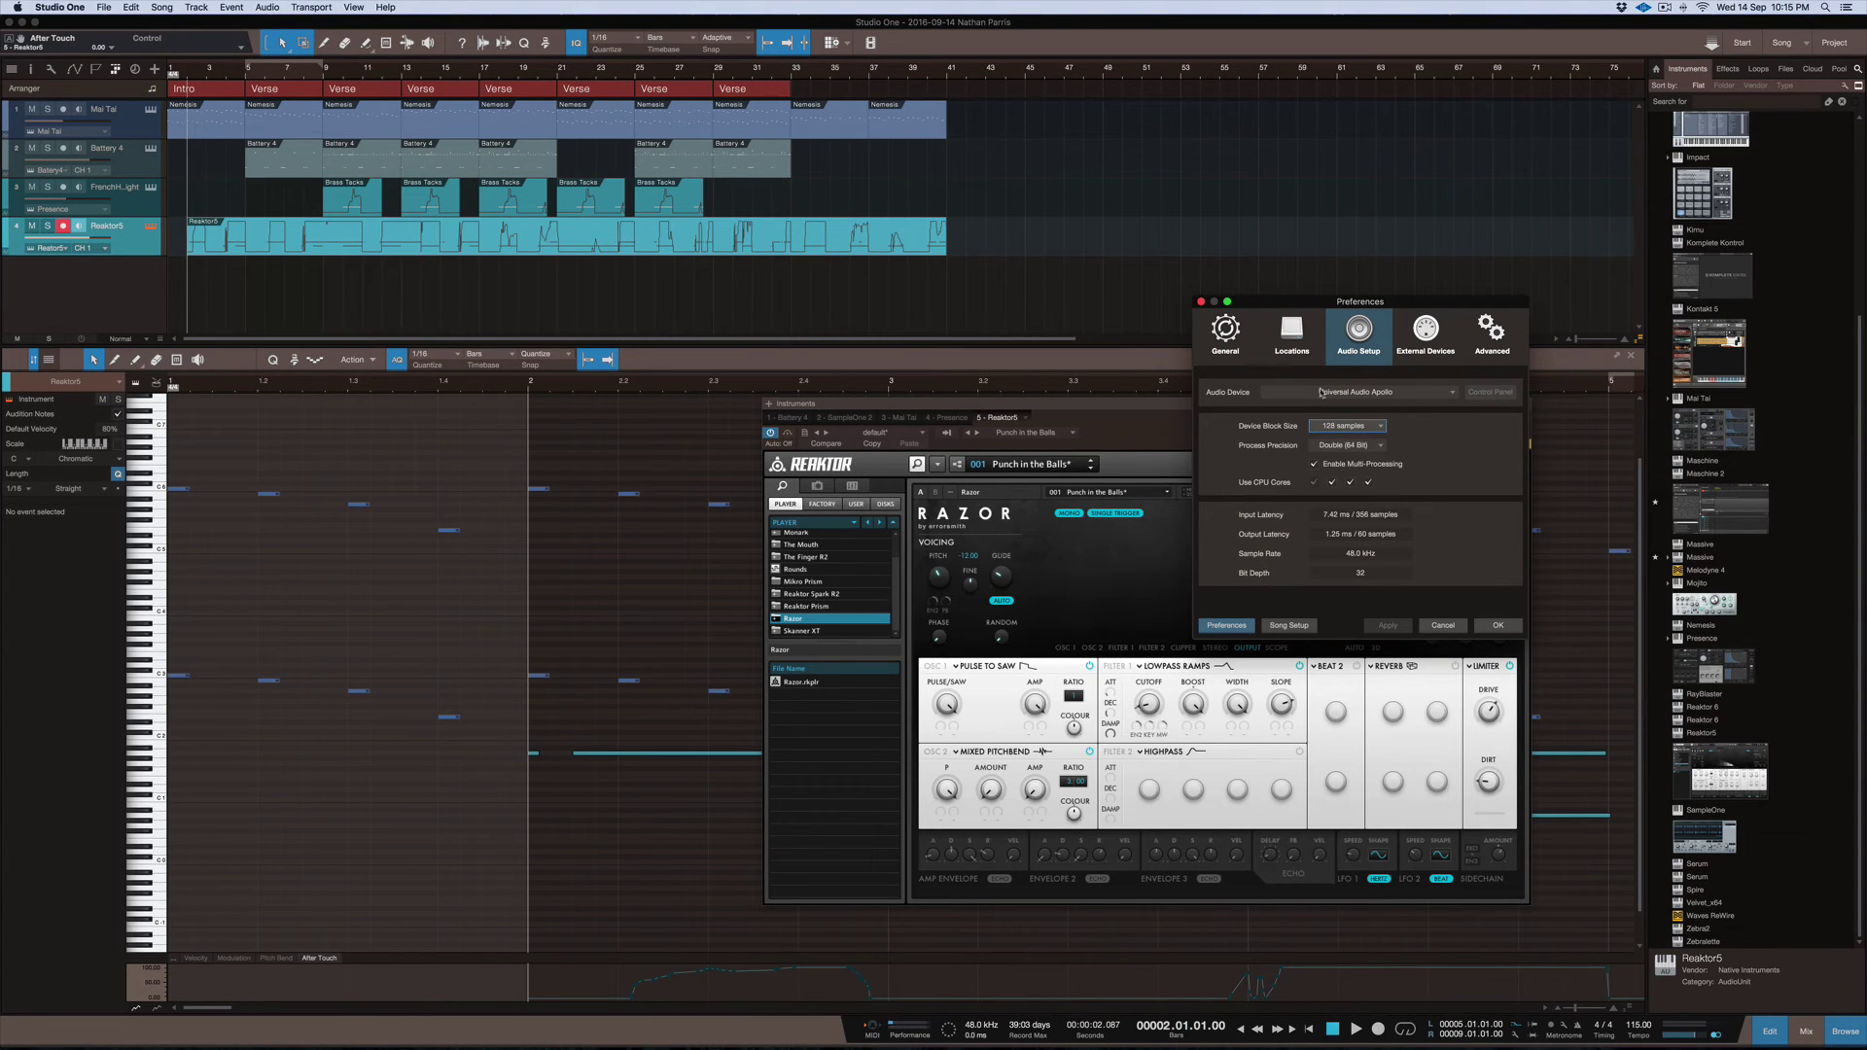
click(1497, 625)
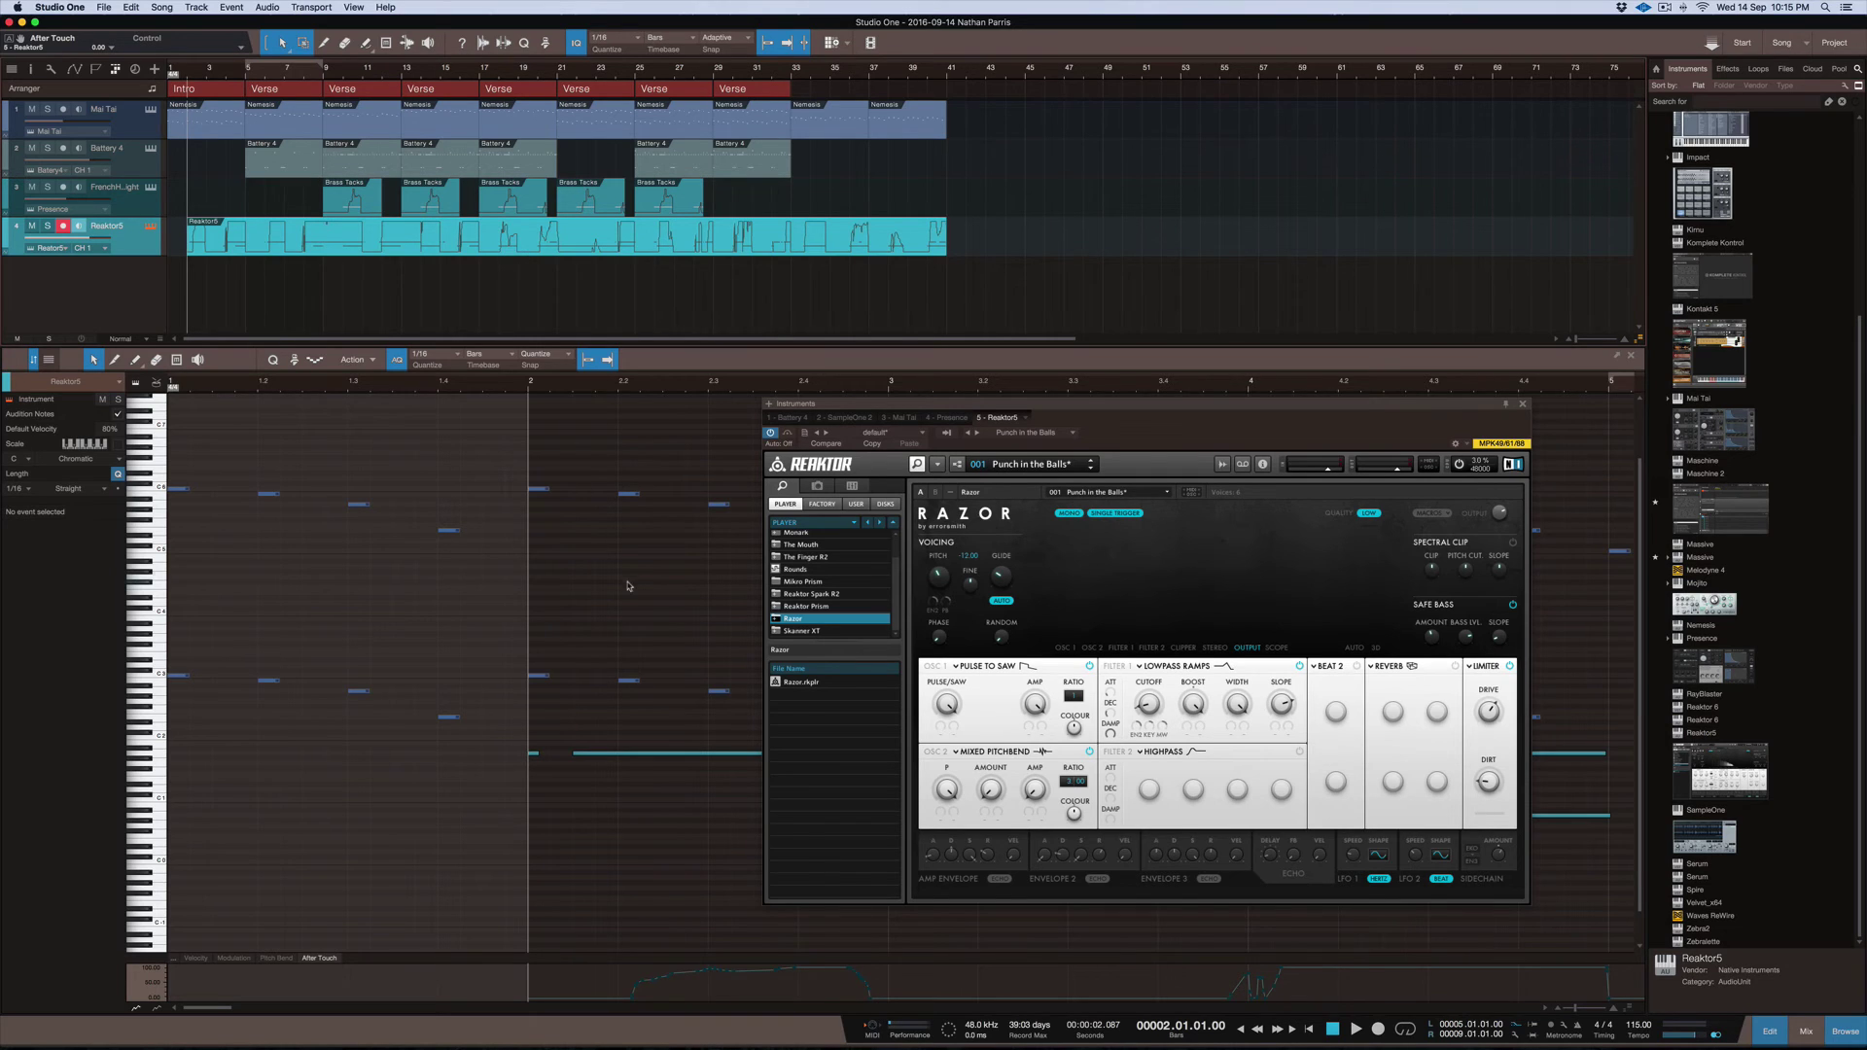
Raise Razor's amp envelope attack to 3 and then 7, playing the first verse from bar 5 after each change
scroll(632, 579, up, 5)
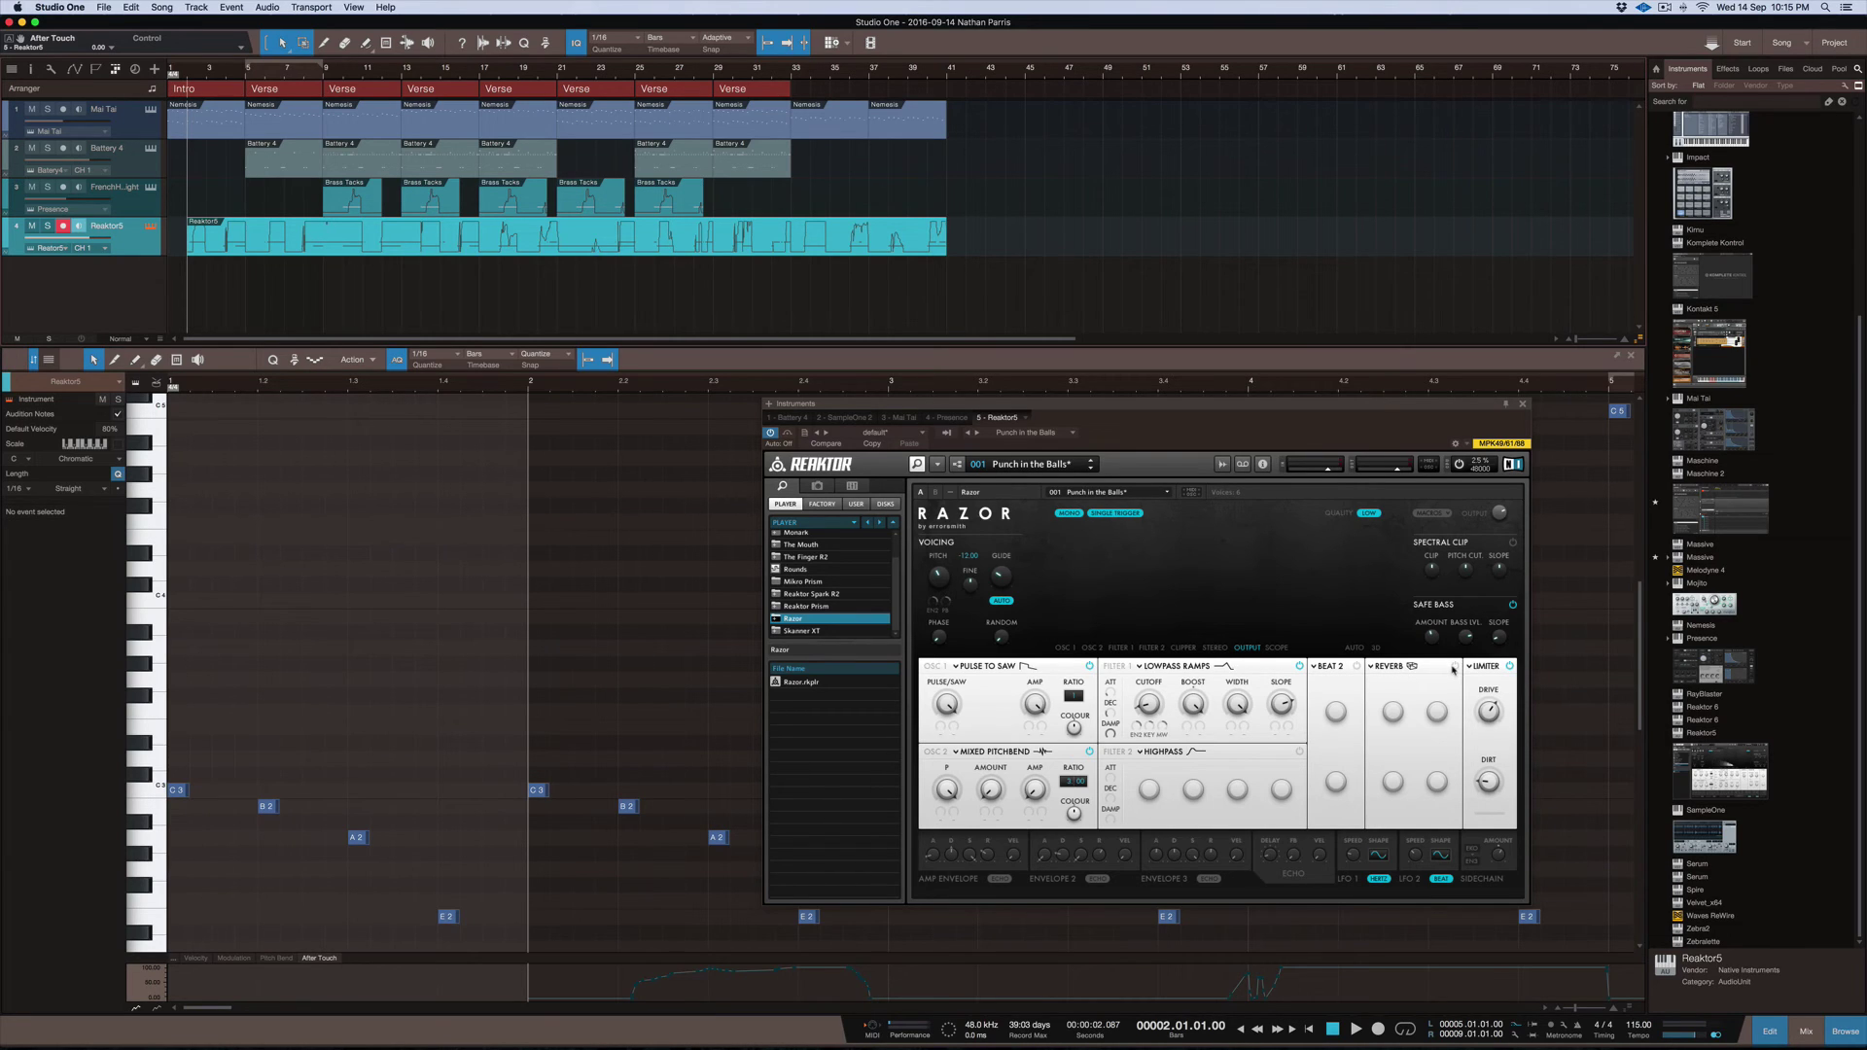
click(934, 857)
drag(935, 856, 935, 855)
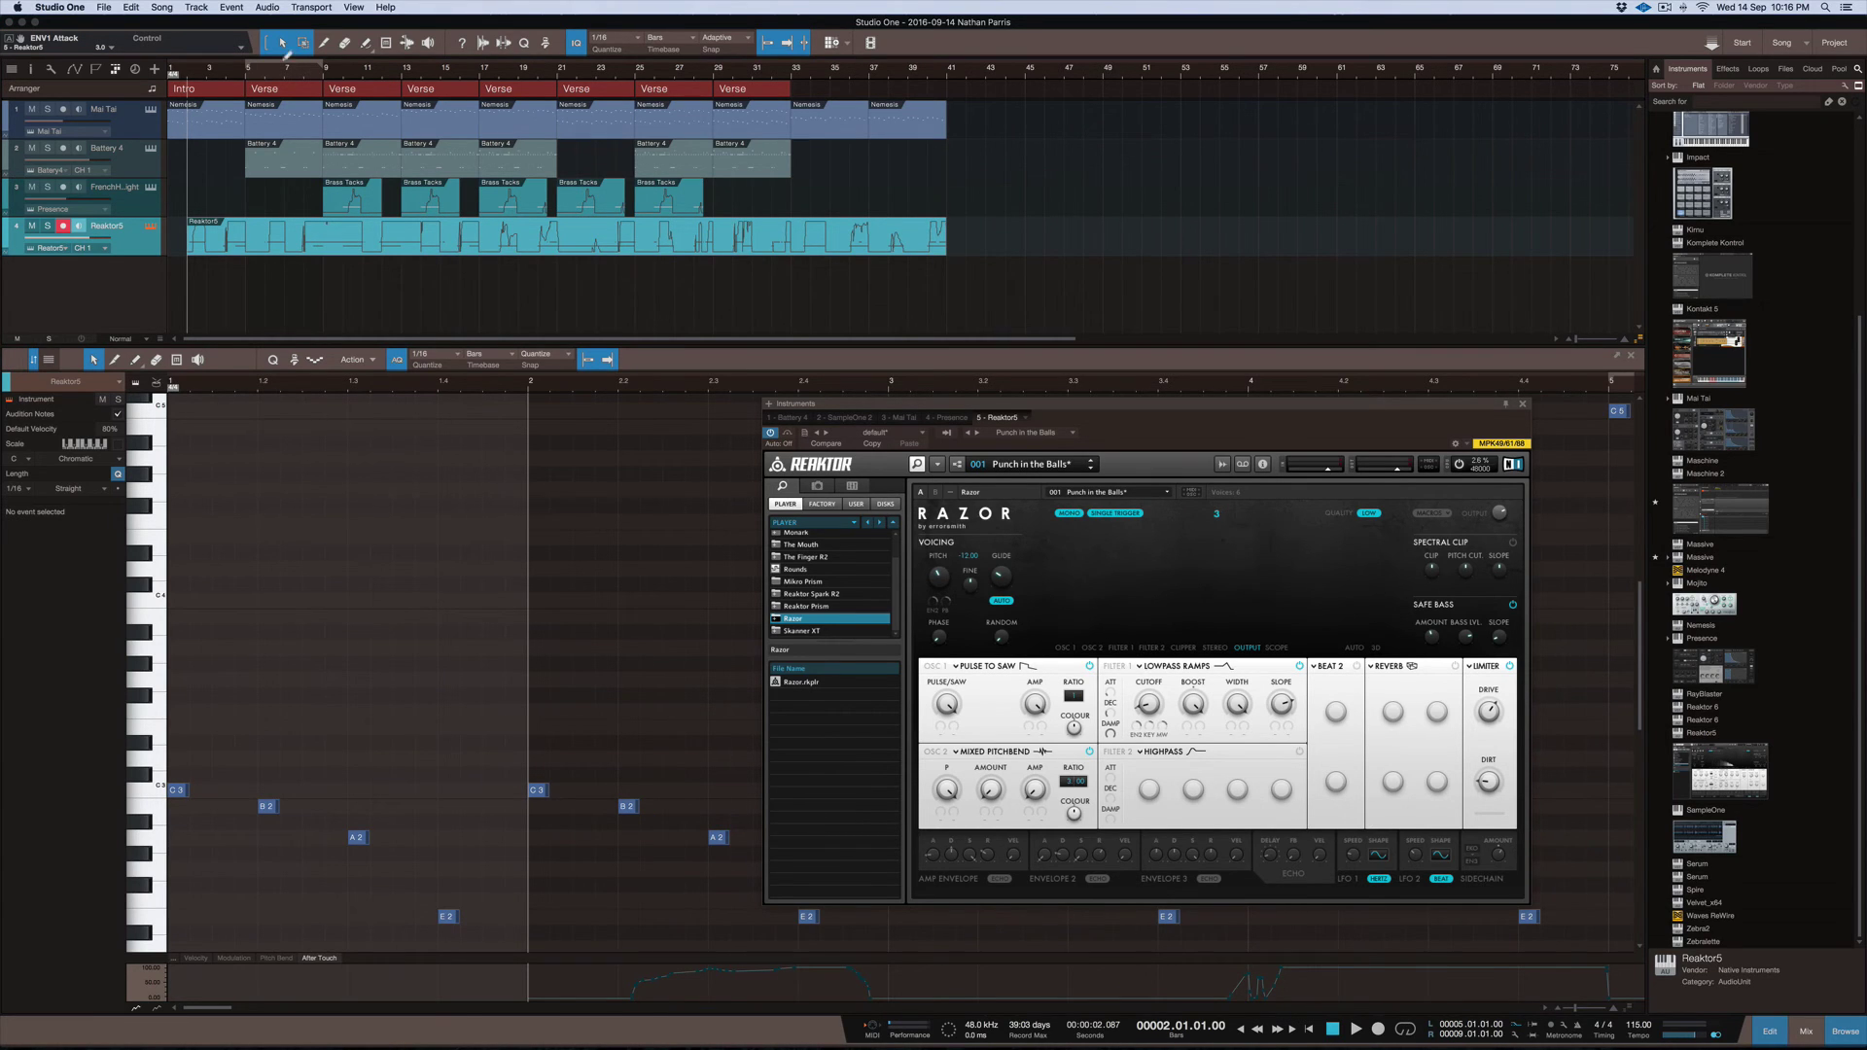
click(244, 75)
key(space)
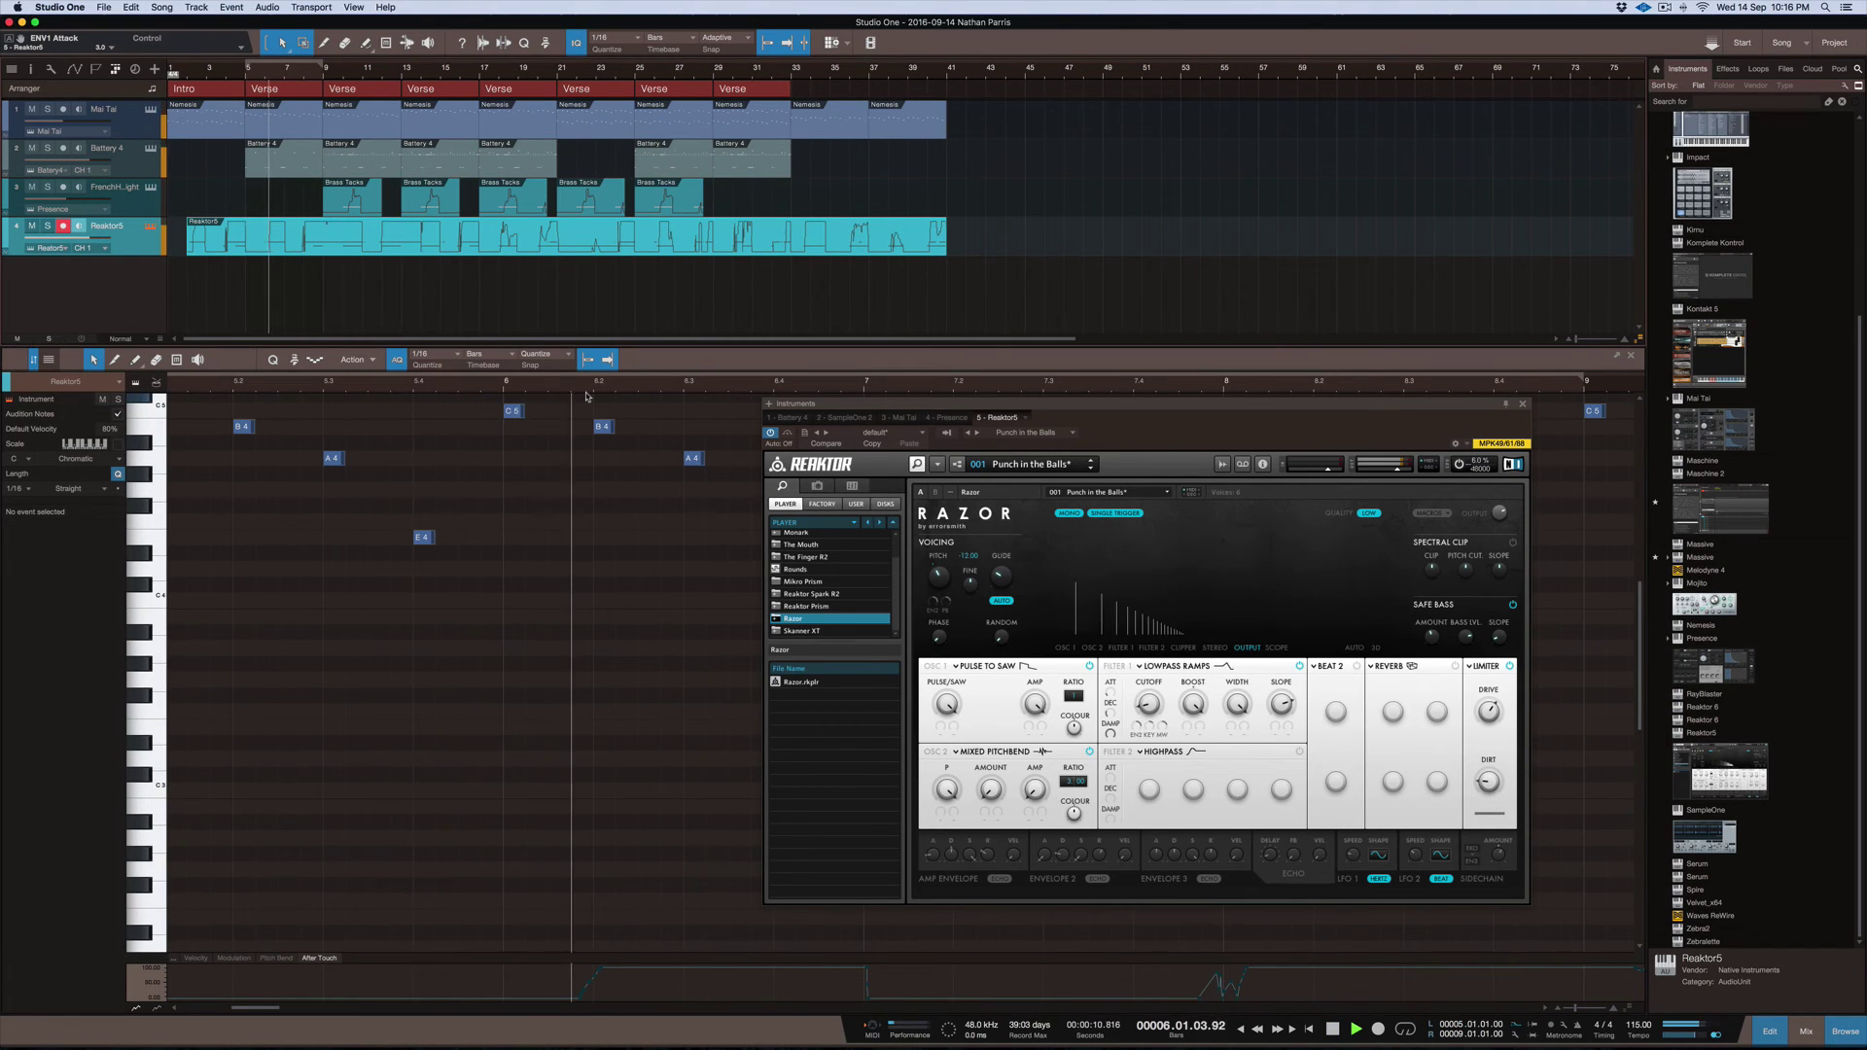
key(space)
drag(931, 855, 929, 853)
key(space)
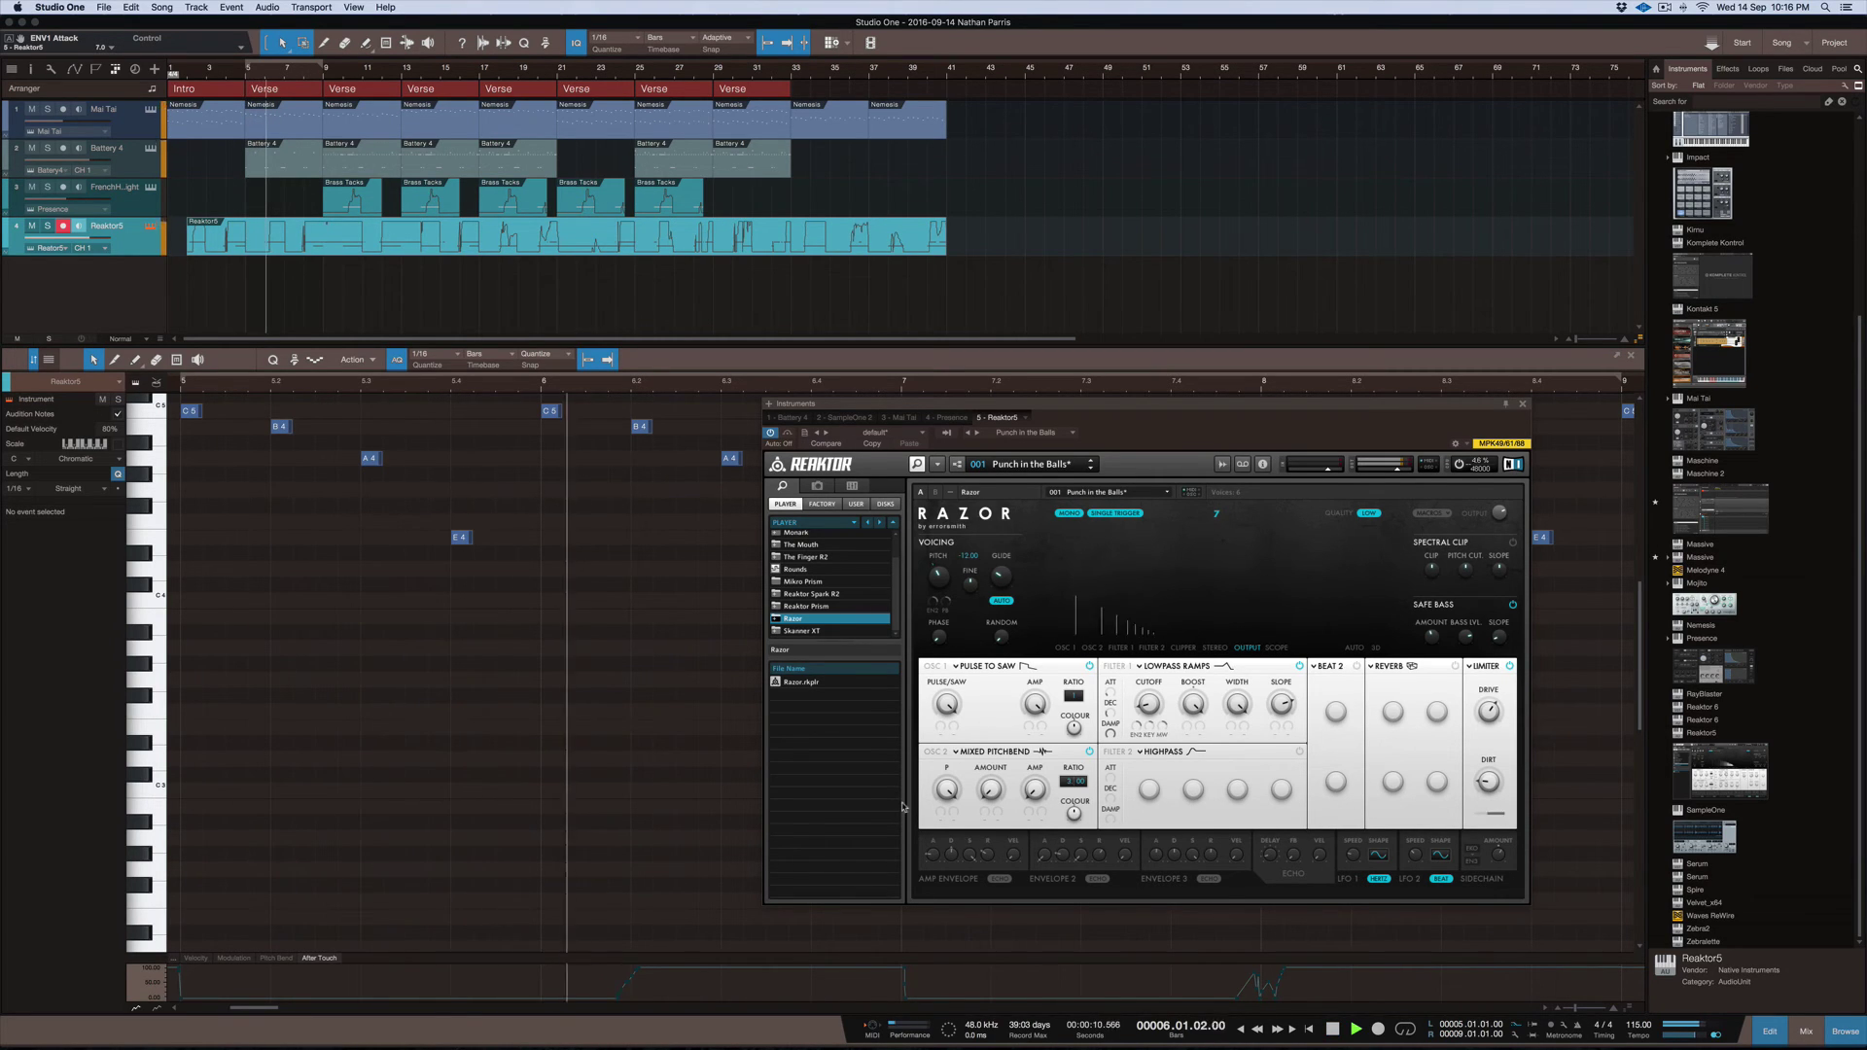
key(space)
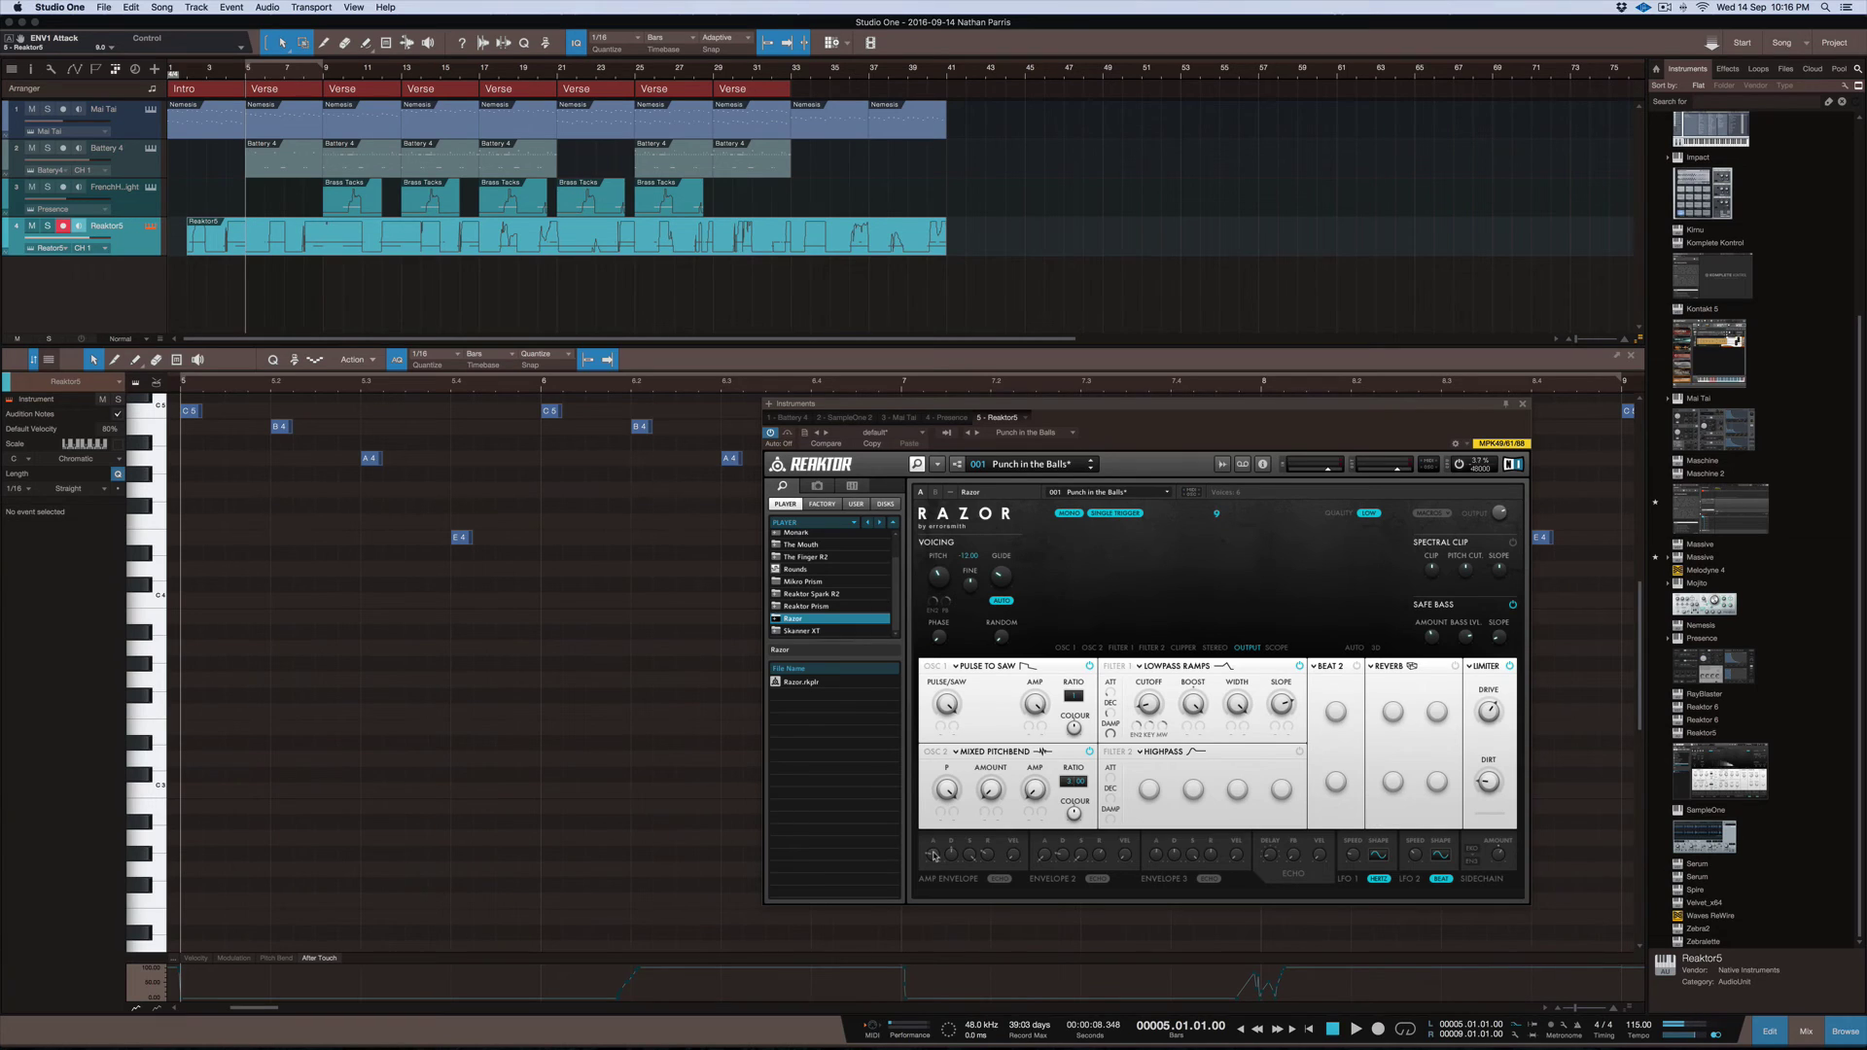
Try an amp envelope attack of 10.5, fine-tune it while replaying the first verse, and close the Razor window
drag(932, 855, 933, 856)
key(space)
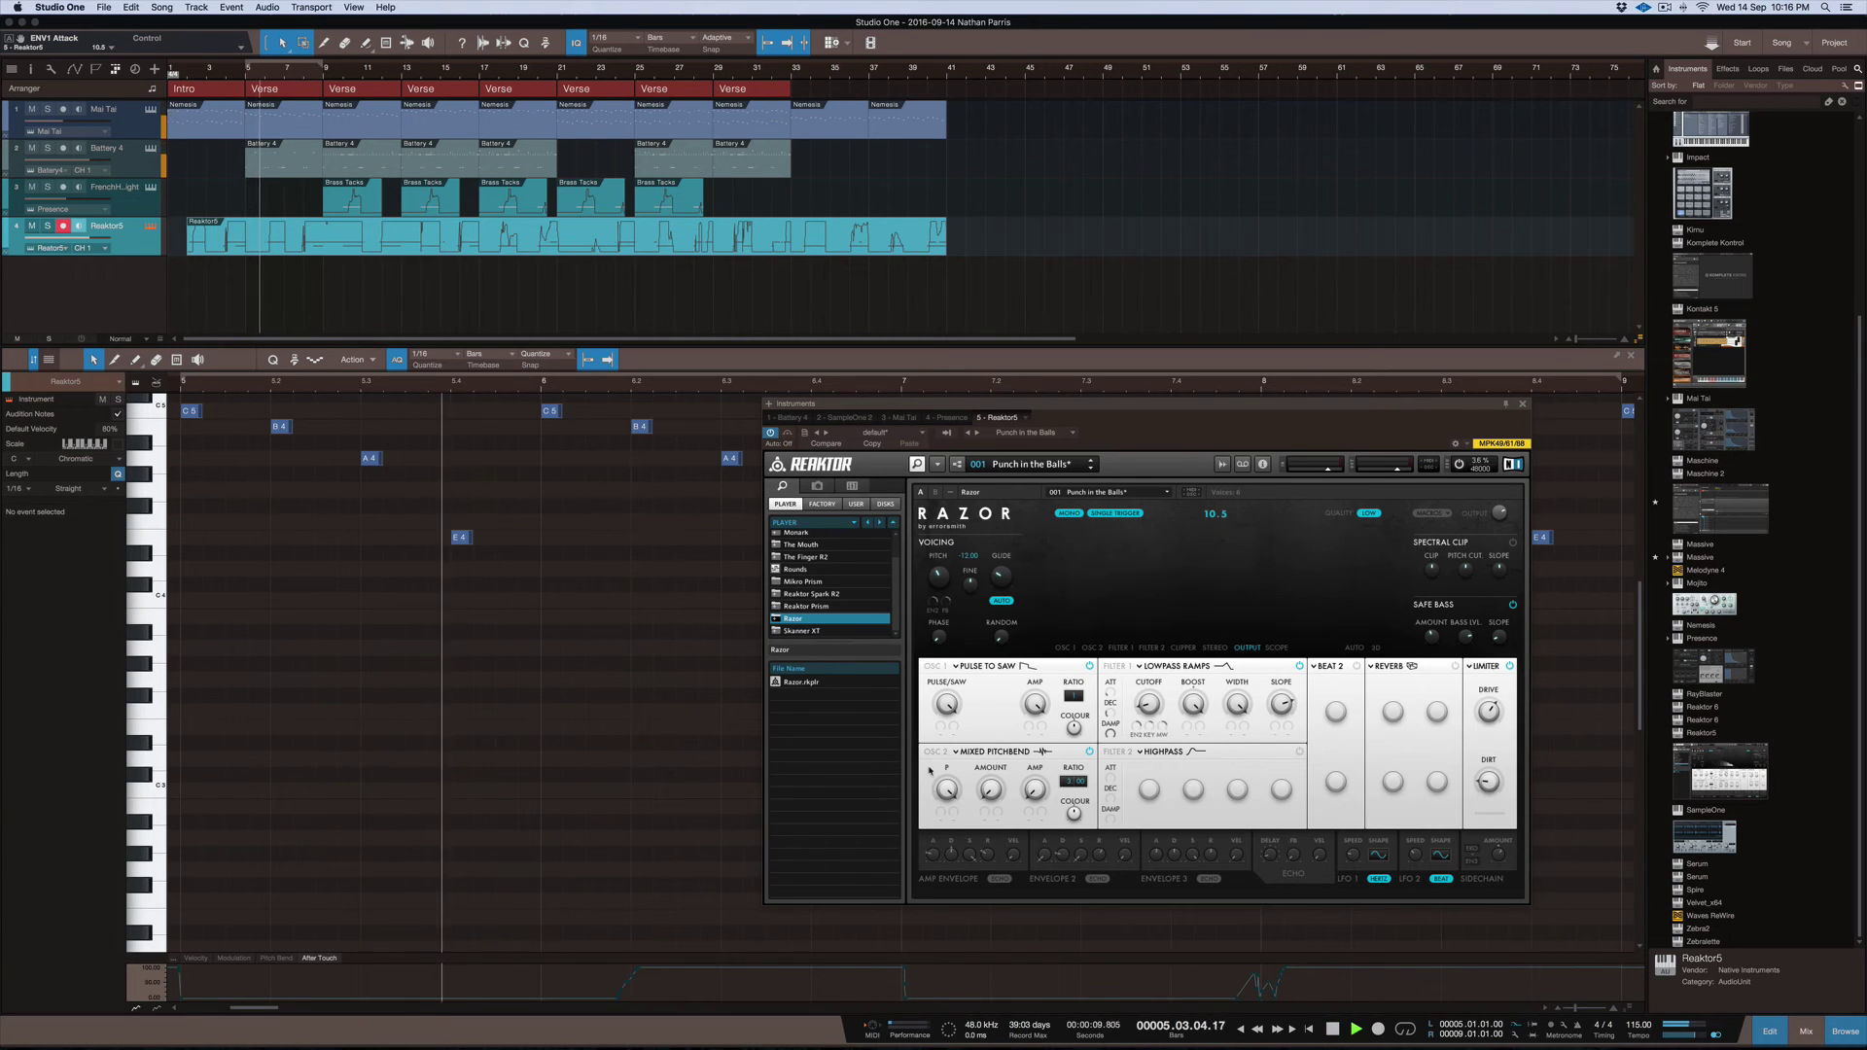
key(space)
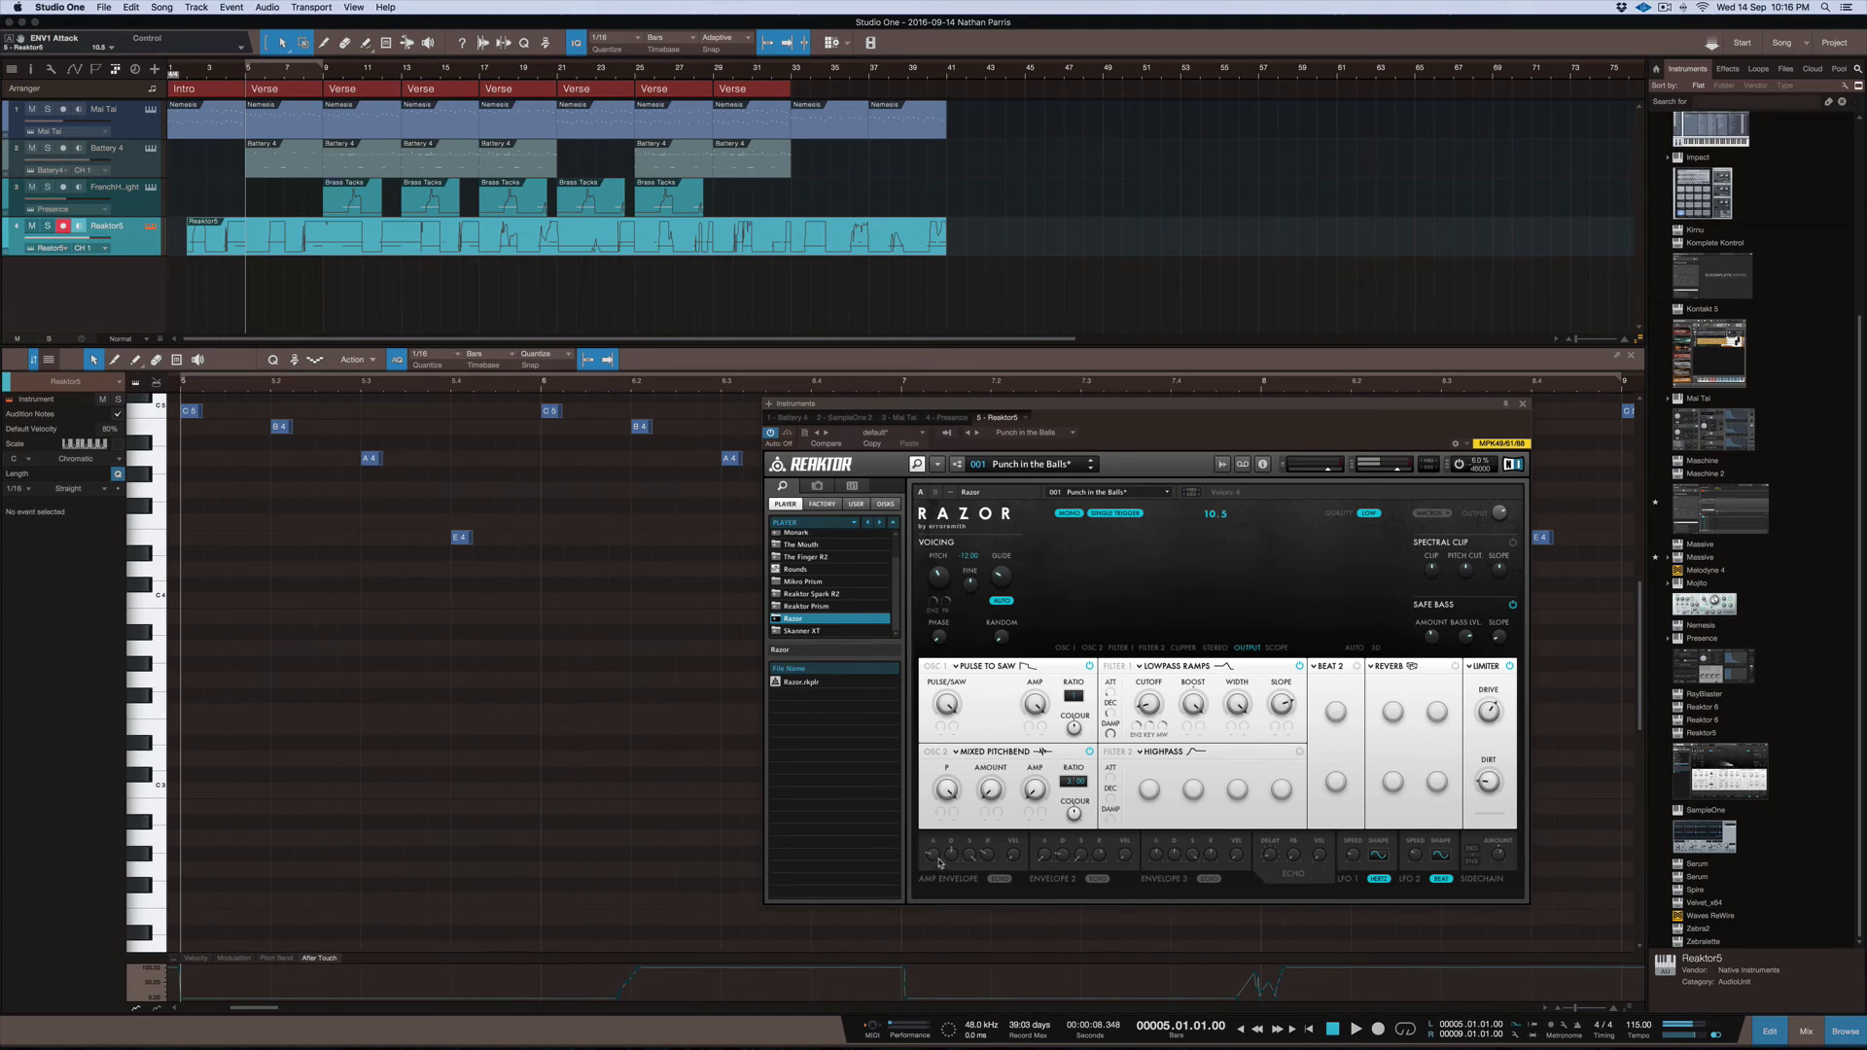
drag(935, 858, 935, 854)
key(space)
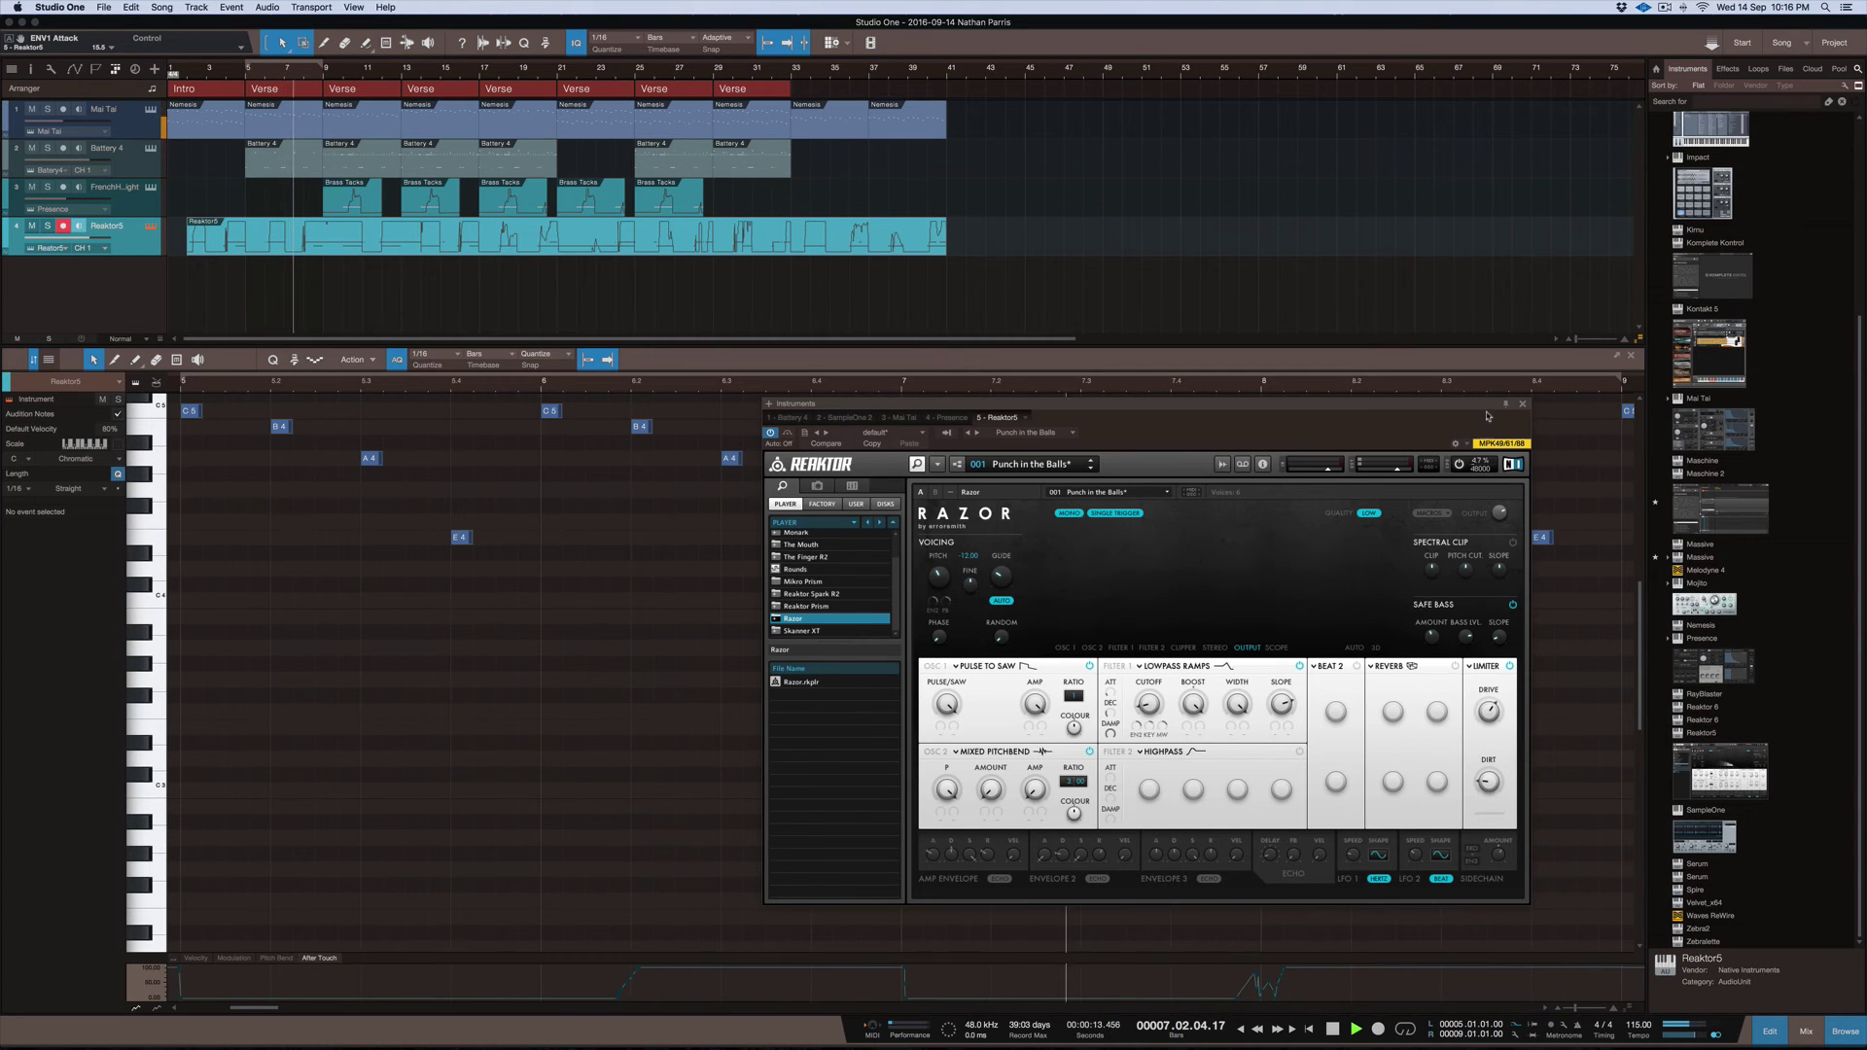
key(space)
click(1523, 404)
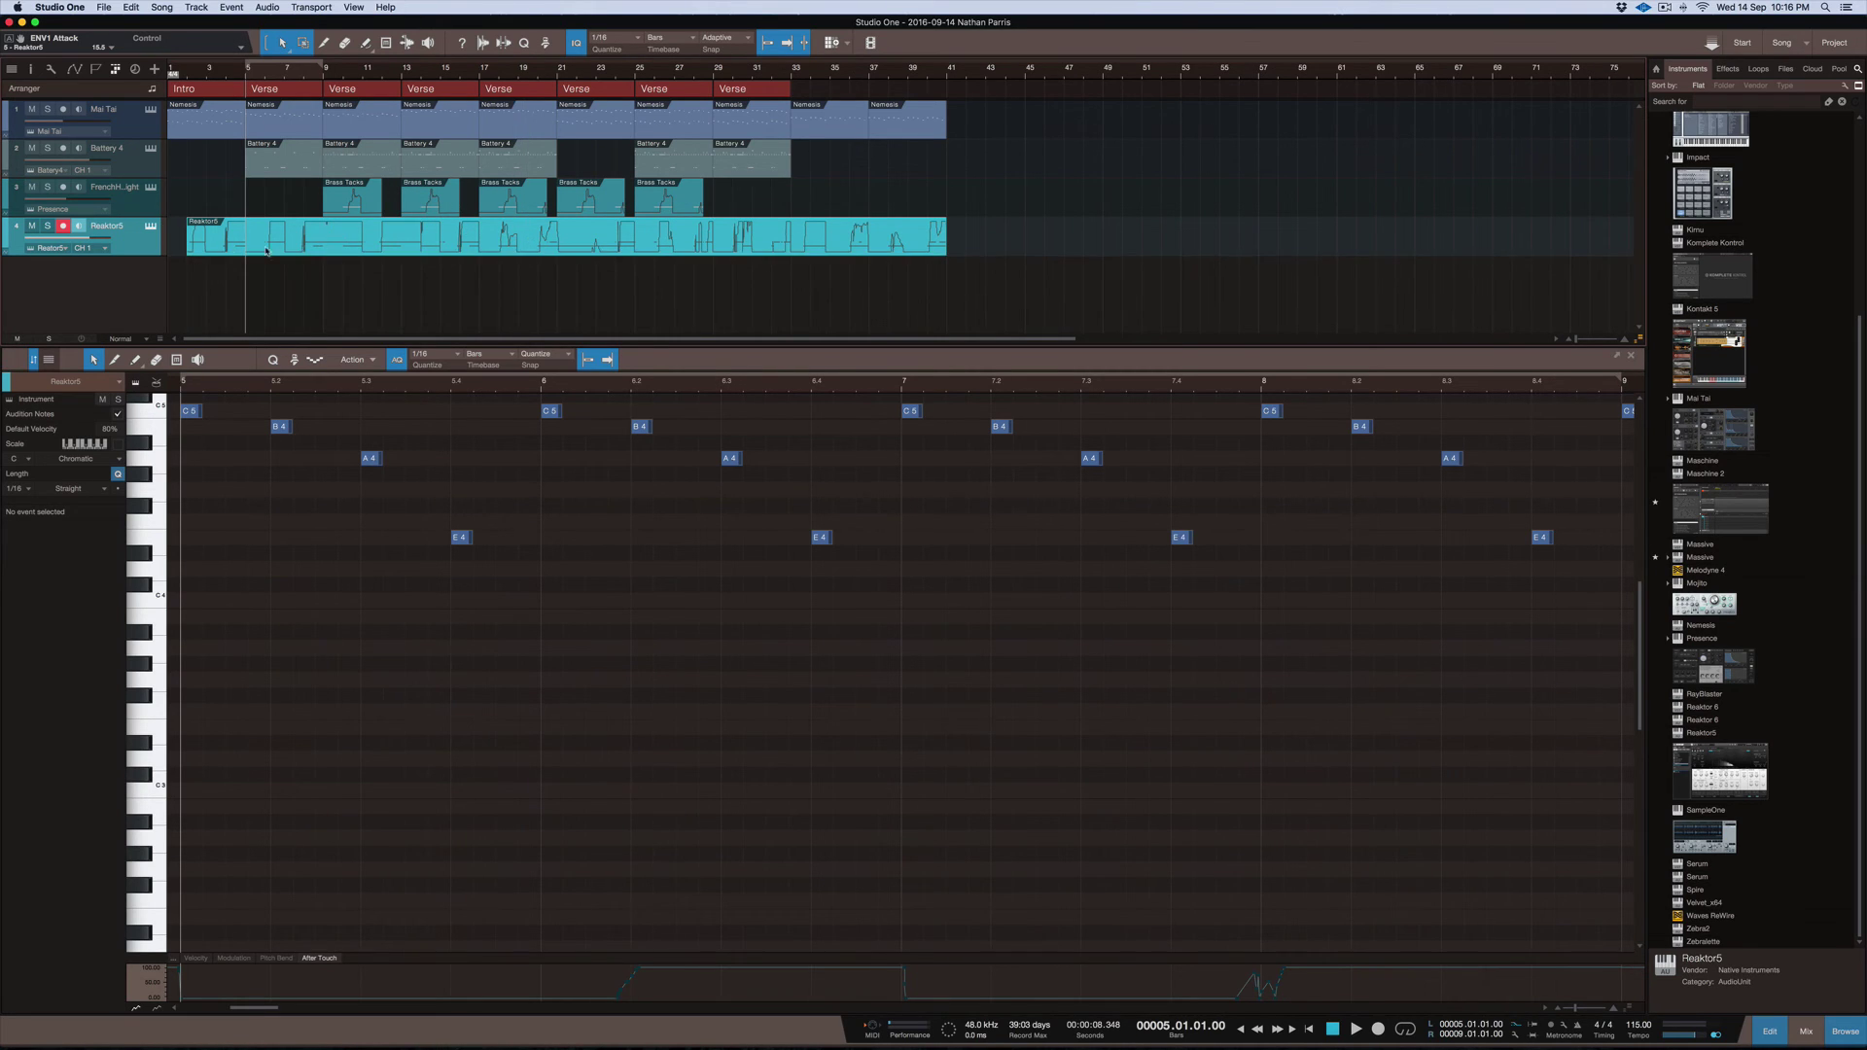
Reset the Reaktor5 channel fader to 0 dB and lower Razor's own master output instead
mouse_move(87, 239)
mouse_down()
mouse_move(64, 242)
mouse_move(97, 242)
mouse_up()
click(1804, 1029)
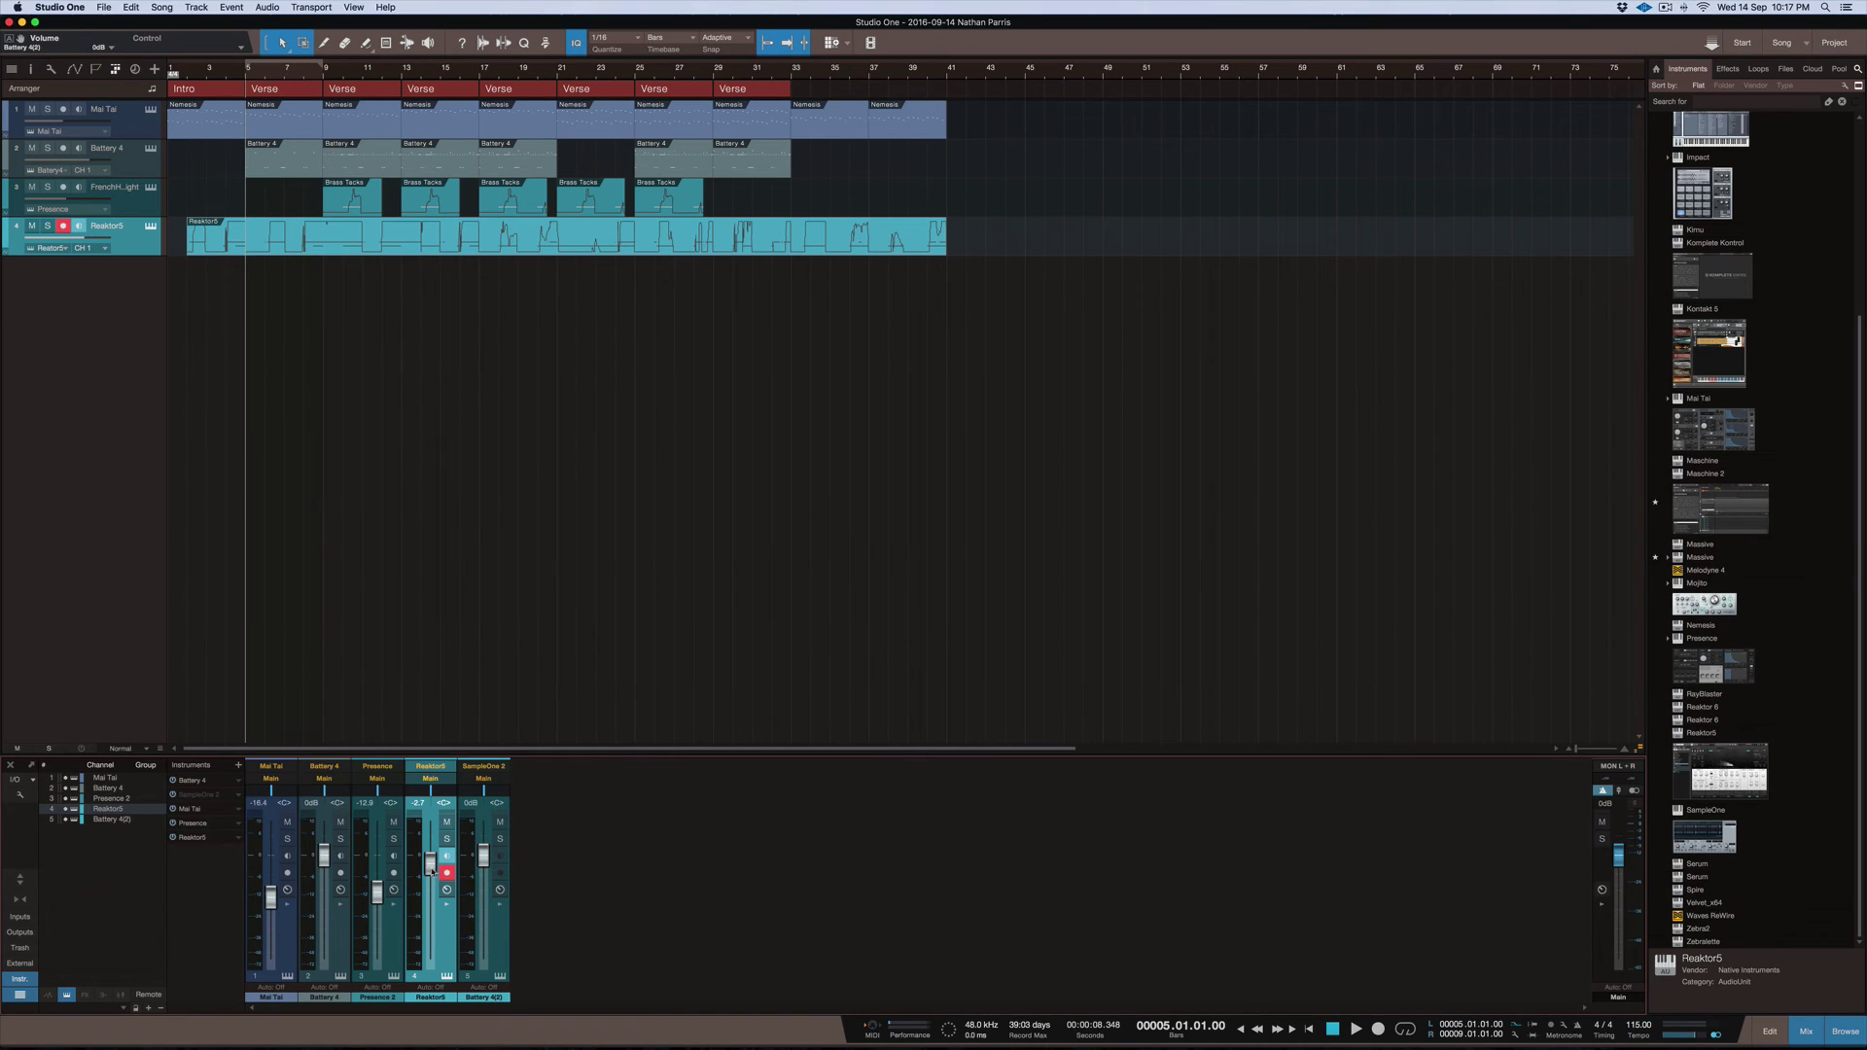
drag(428, 868, 430, 886)
click(433, 765)
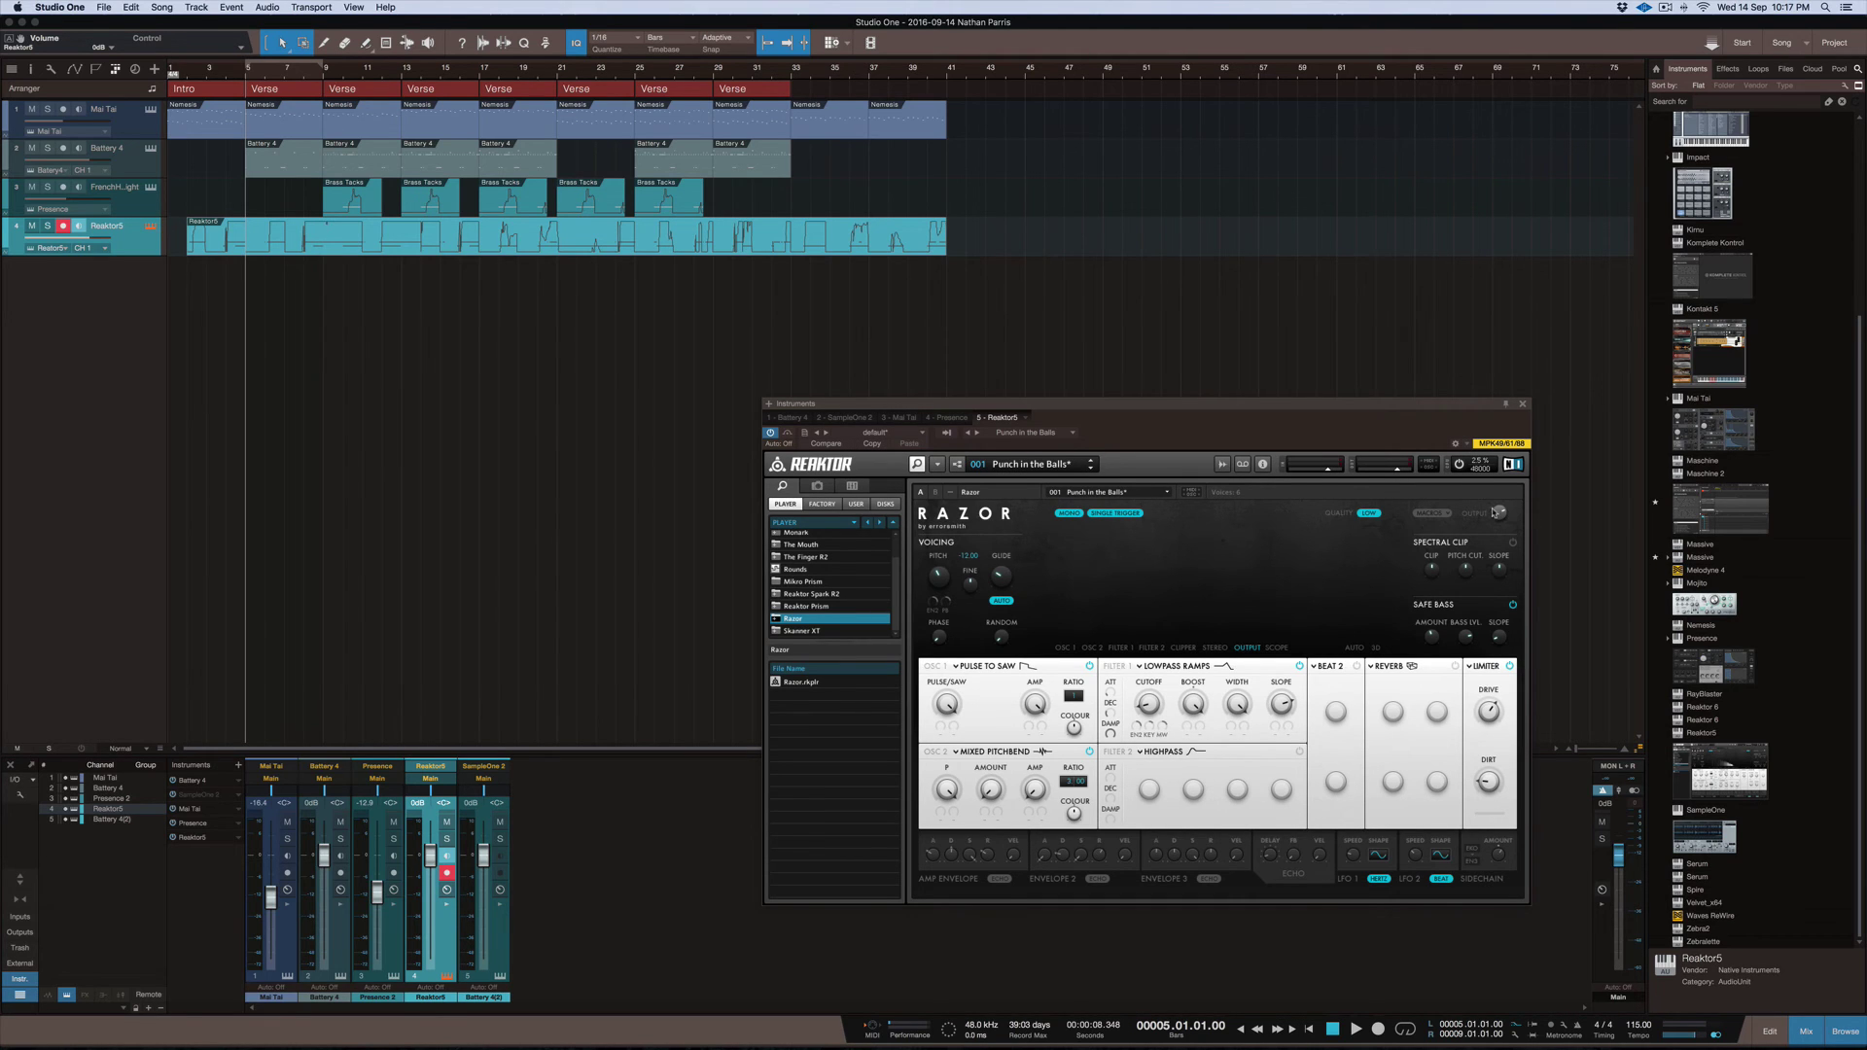
click(1367, 515)
drag(1500, 514, 1502, 528)
Lower the Presence French horn's master volume inside the instrument and reset its channel fader to 0 dB
click(386, 914)
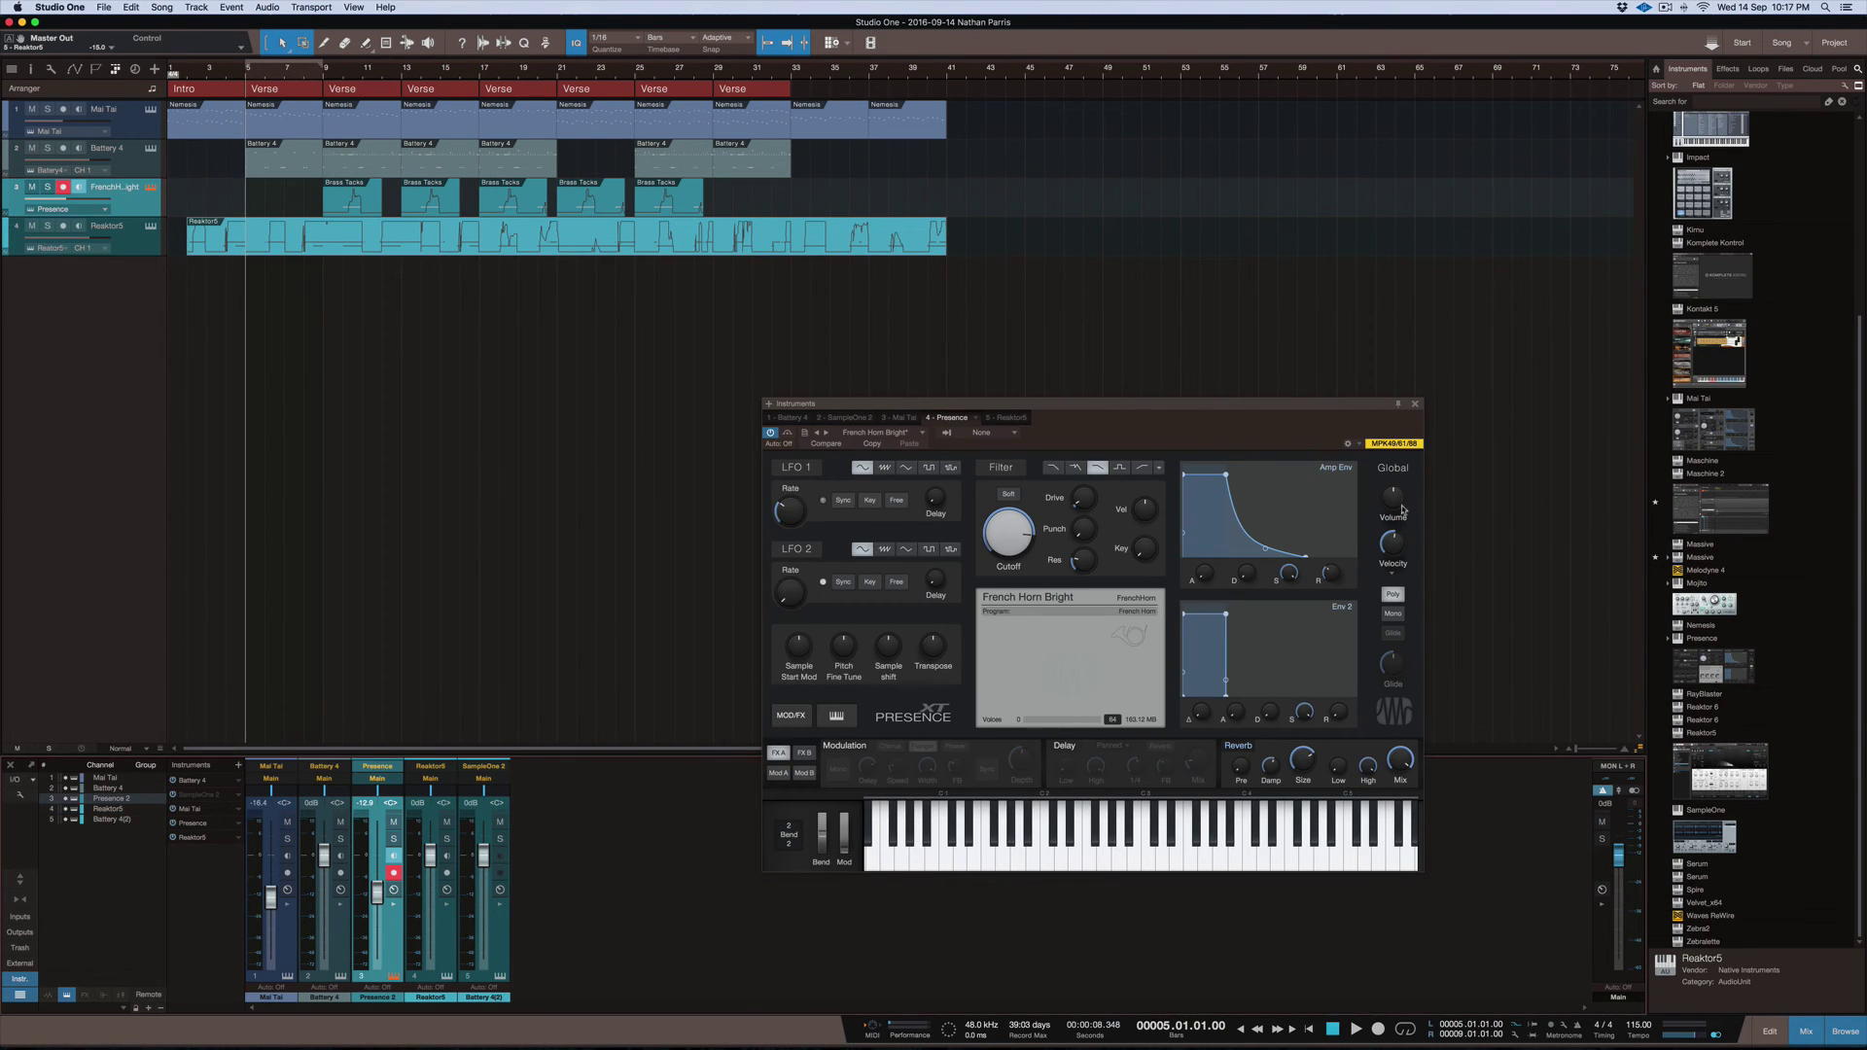
drag(1395, 504, 1392, 543)
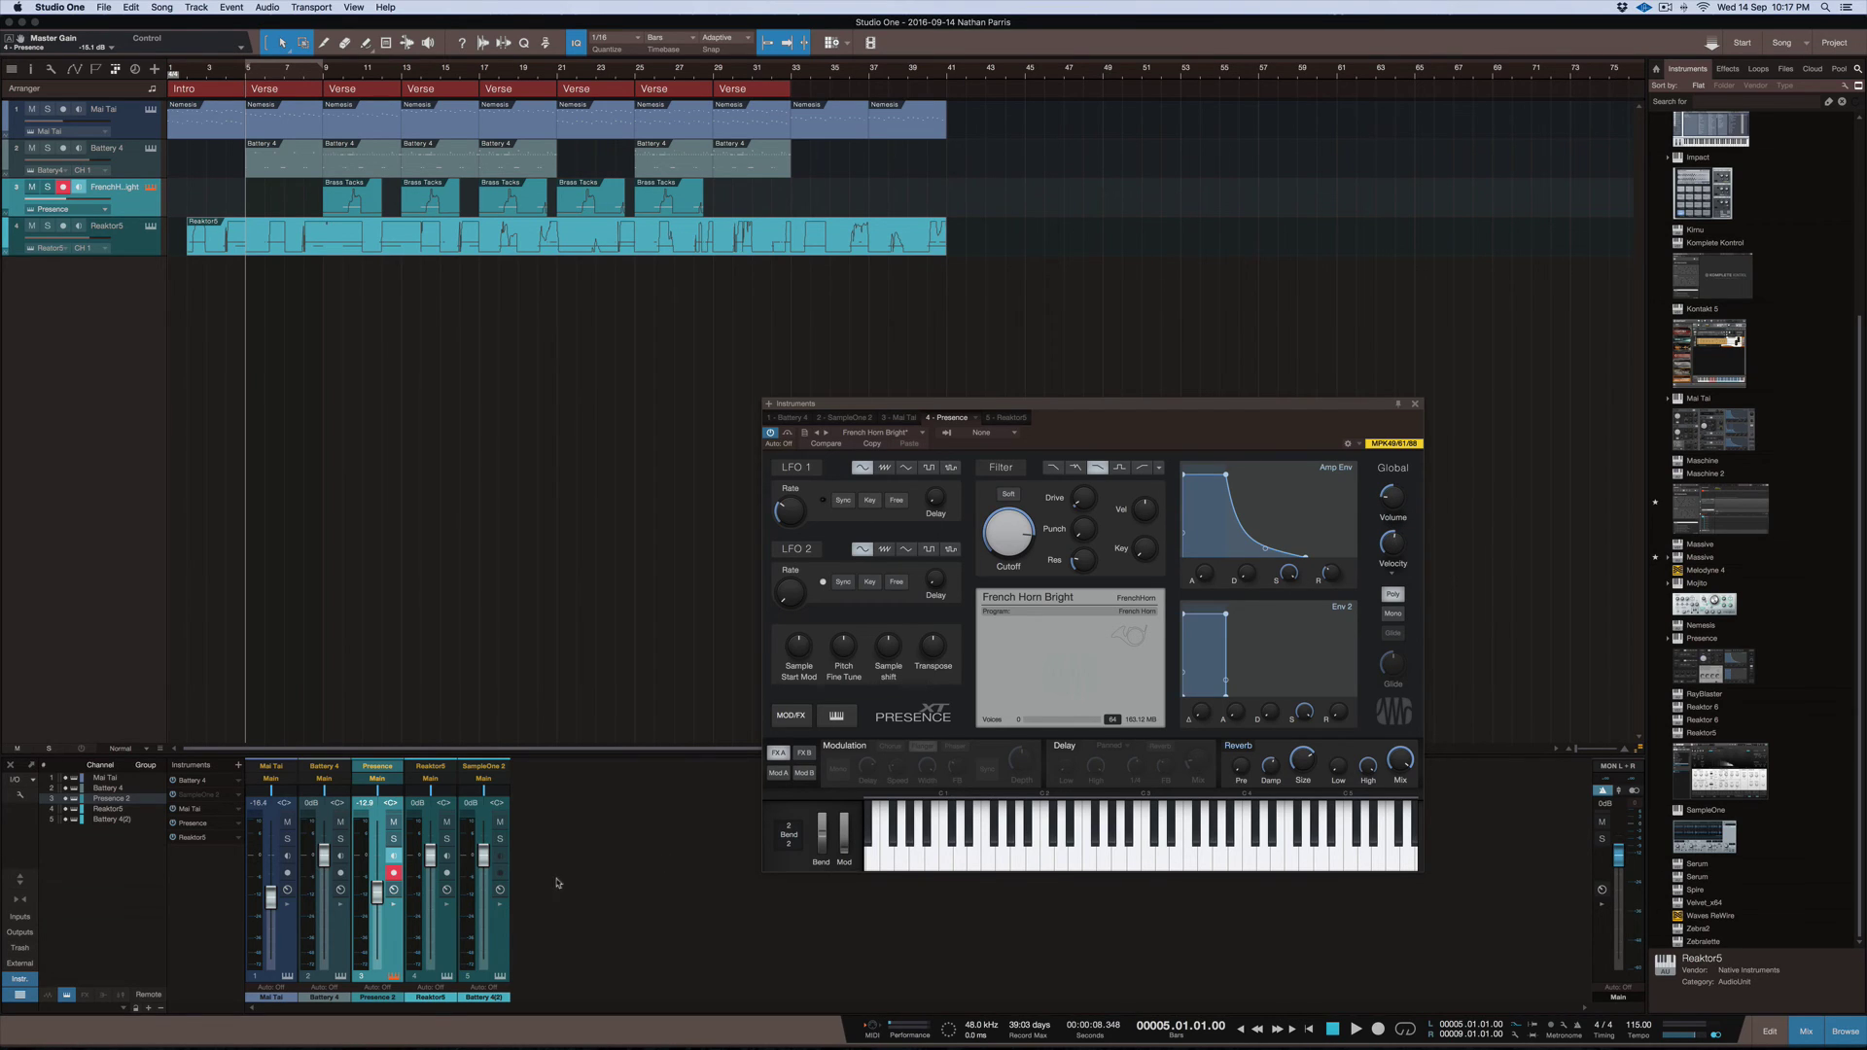
click(375, 894)
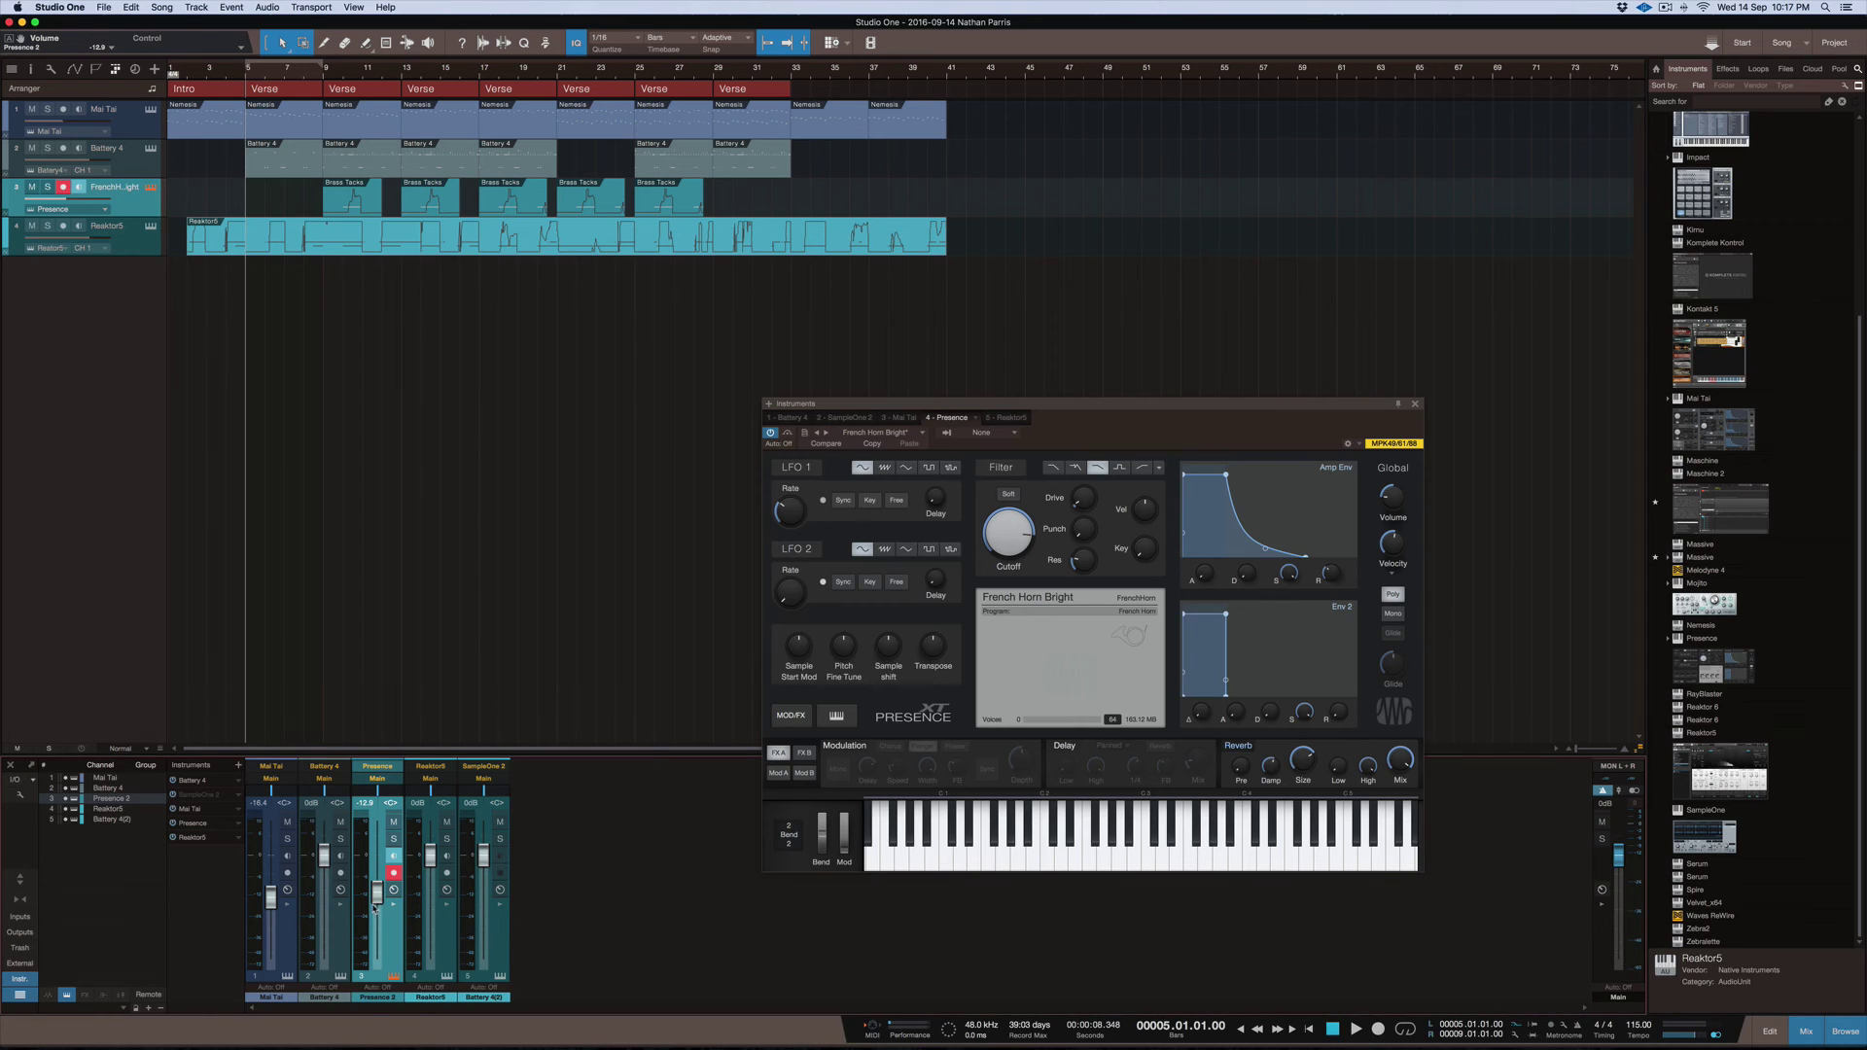
alt+click(377, 894)
Lower Mai Tai's master volume to about -18 dB inside the instrument and reset its channel fader to 0 dB
click(287, 924)
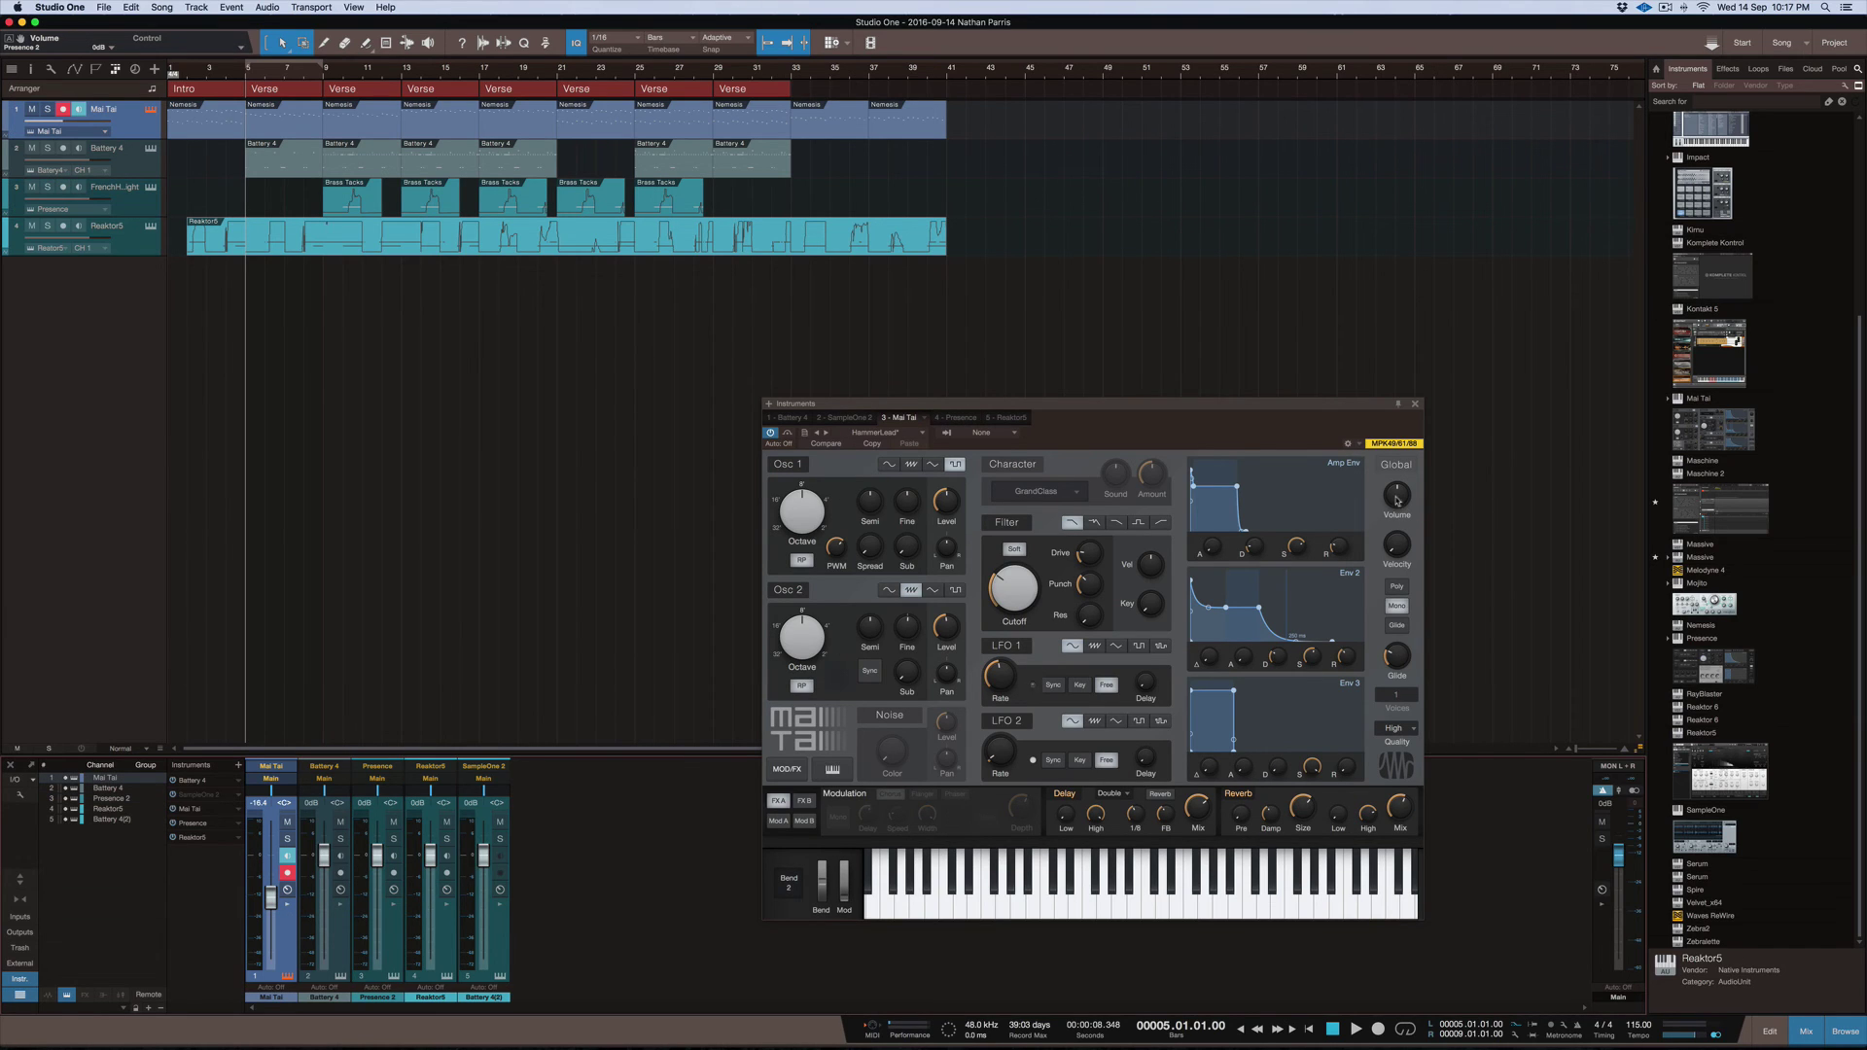
mouse_move(1396, 502)
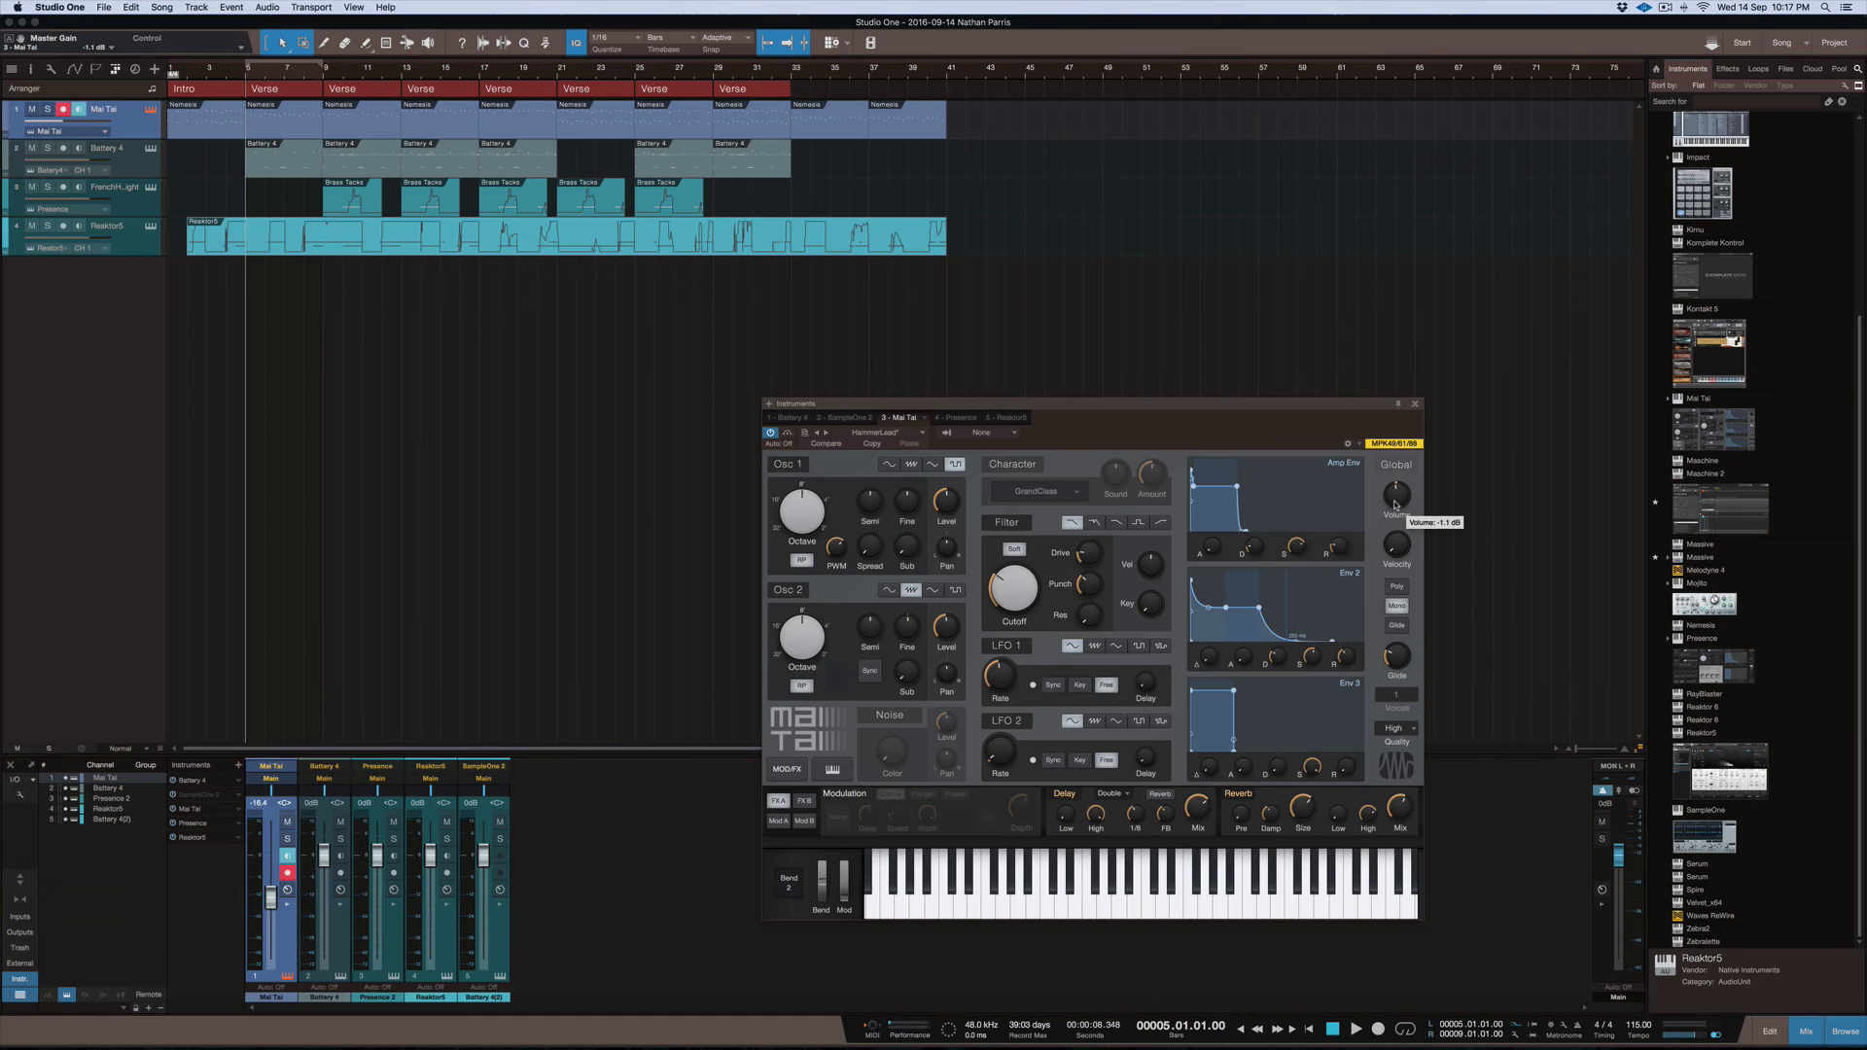
drag(1396, 503, 1393, 534)
scroll(1399, 495, down, 2)
drag(1399, 496, 1399, 507)
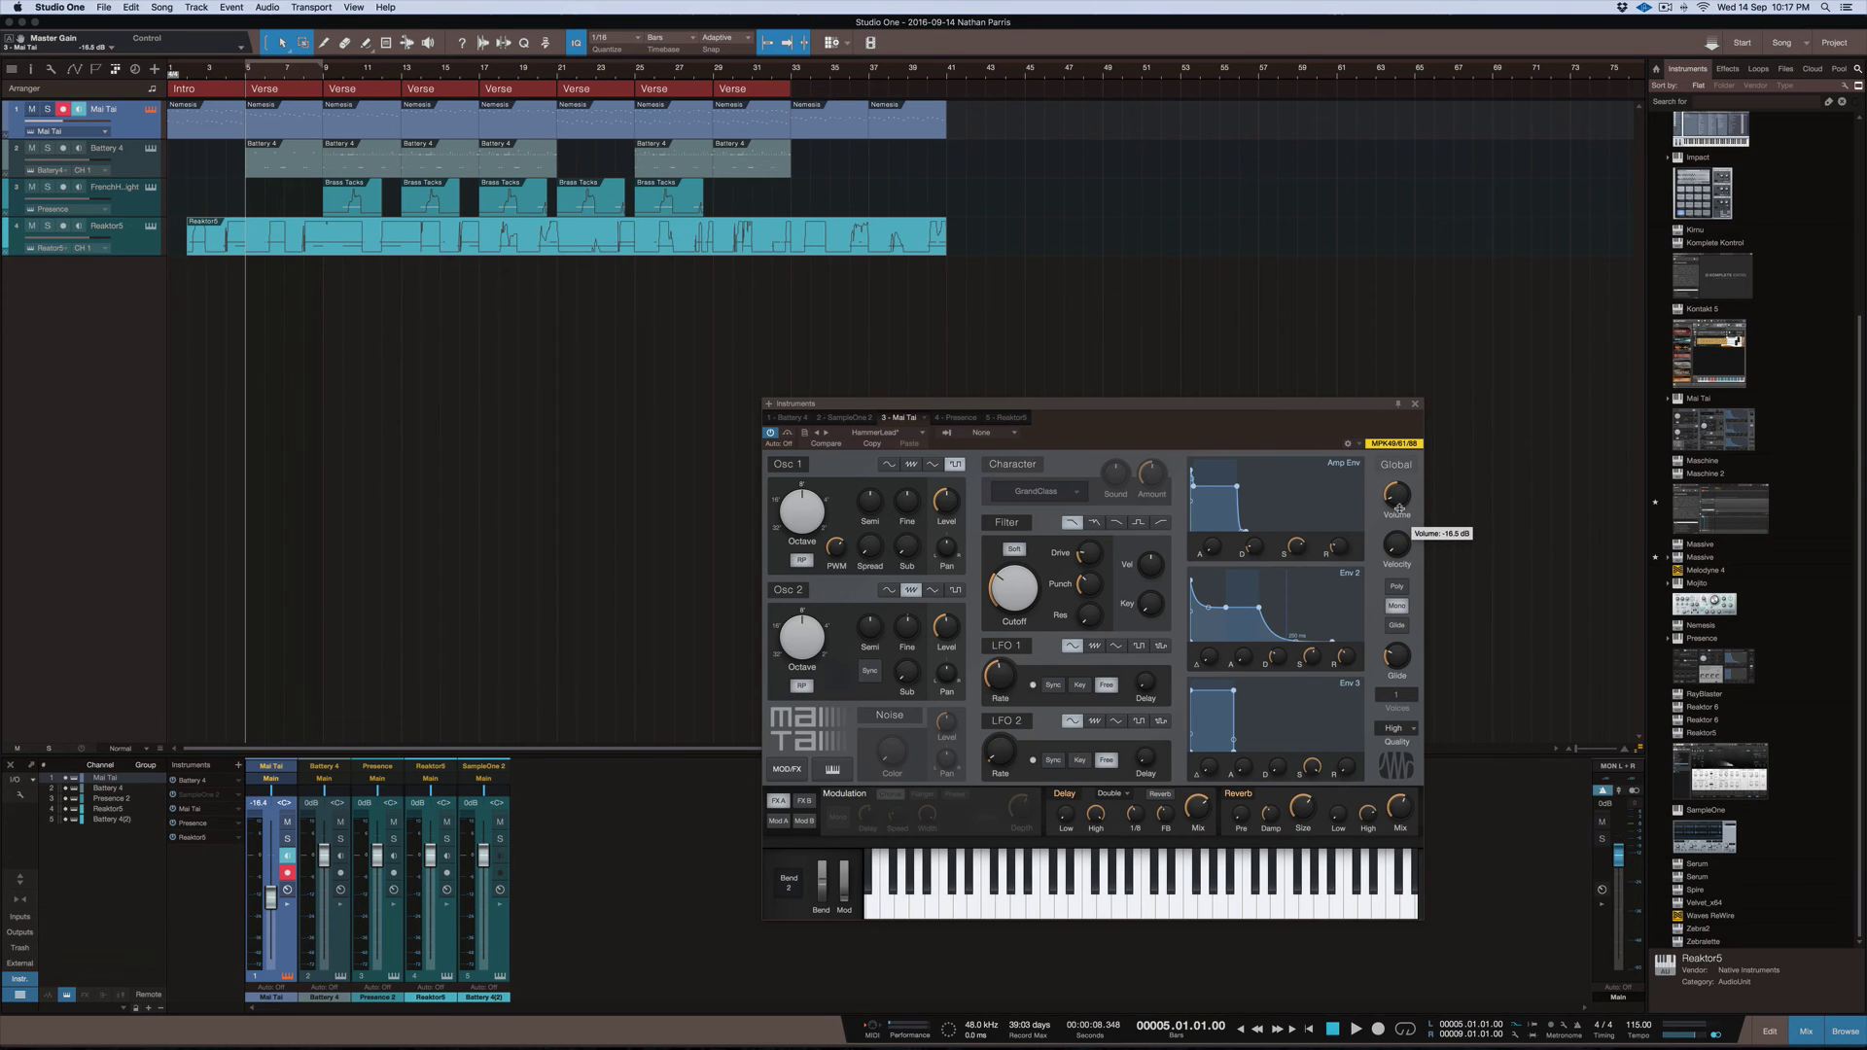
alt+click(271, 899)
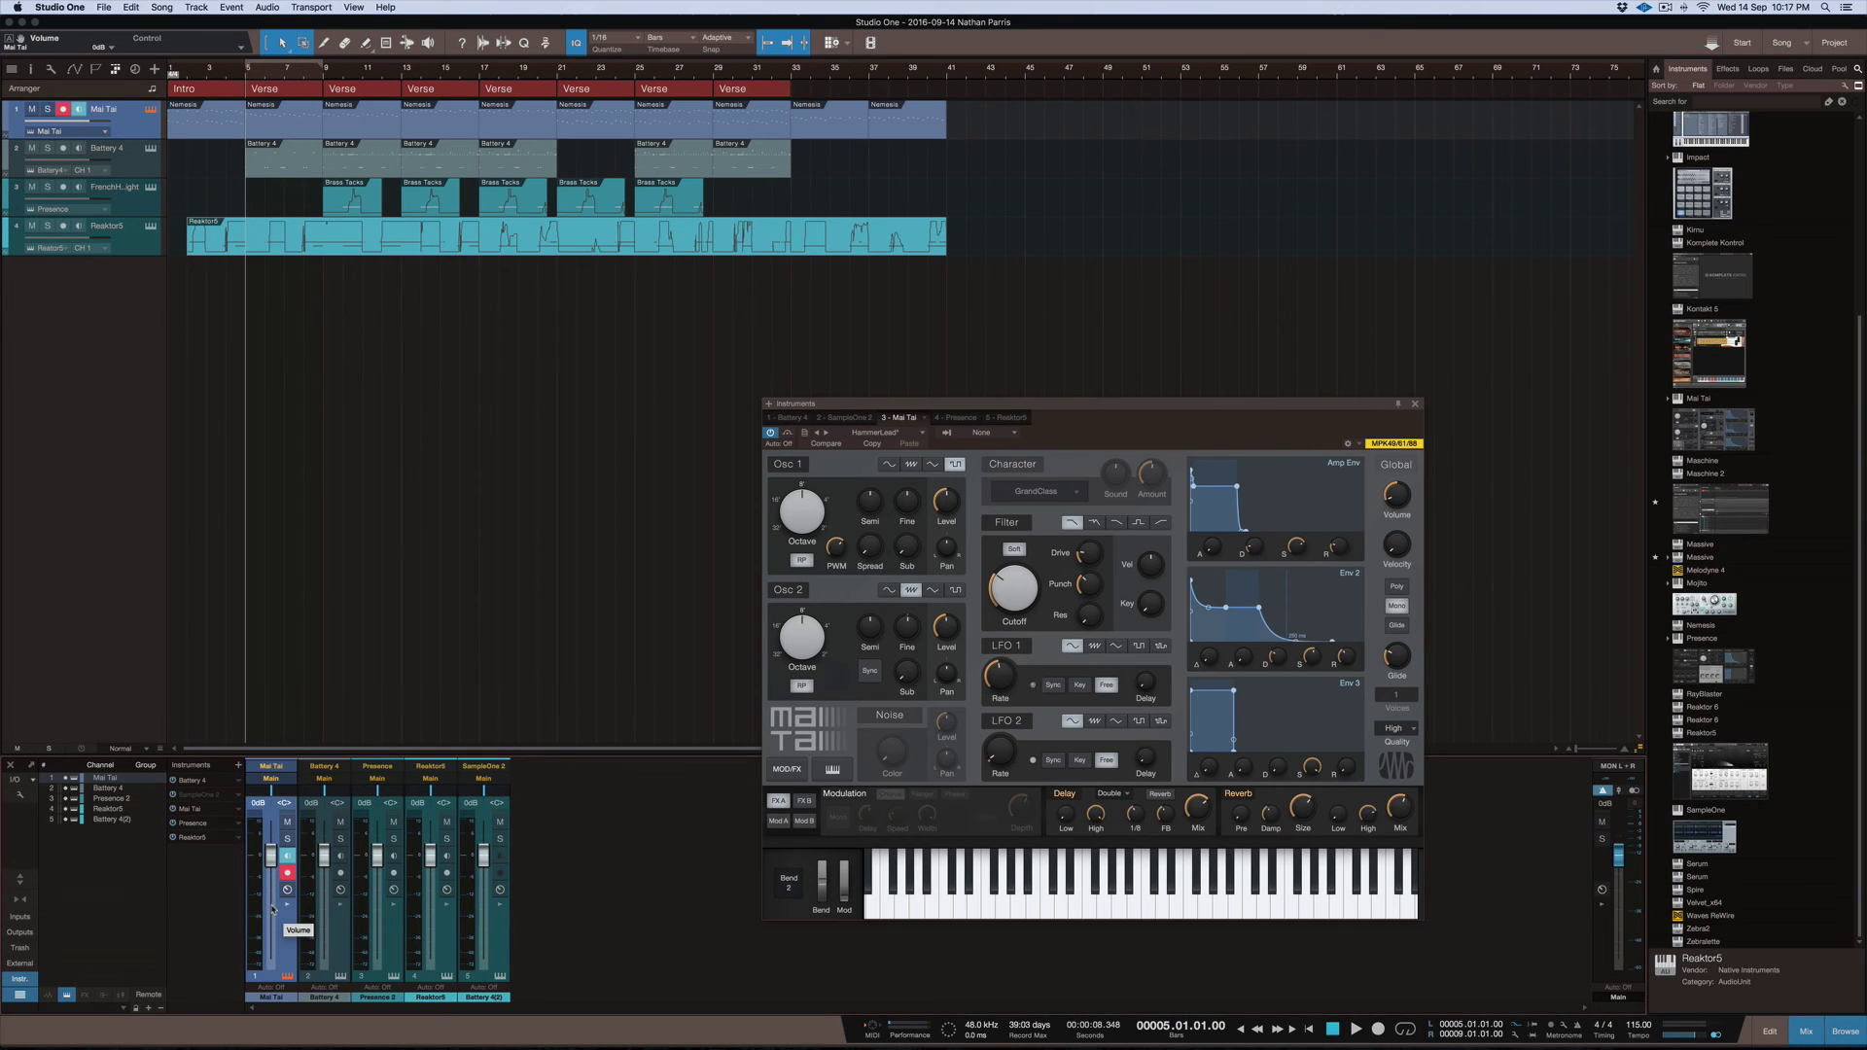
Close the Mai Tai window and play the arrangement from bar 5 to check the new levels
click(1415, 406)
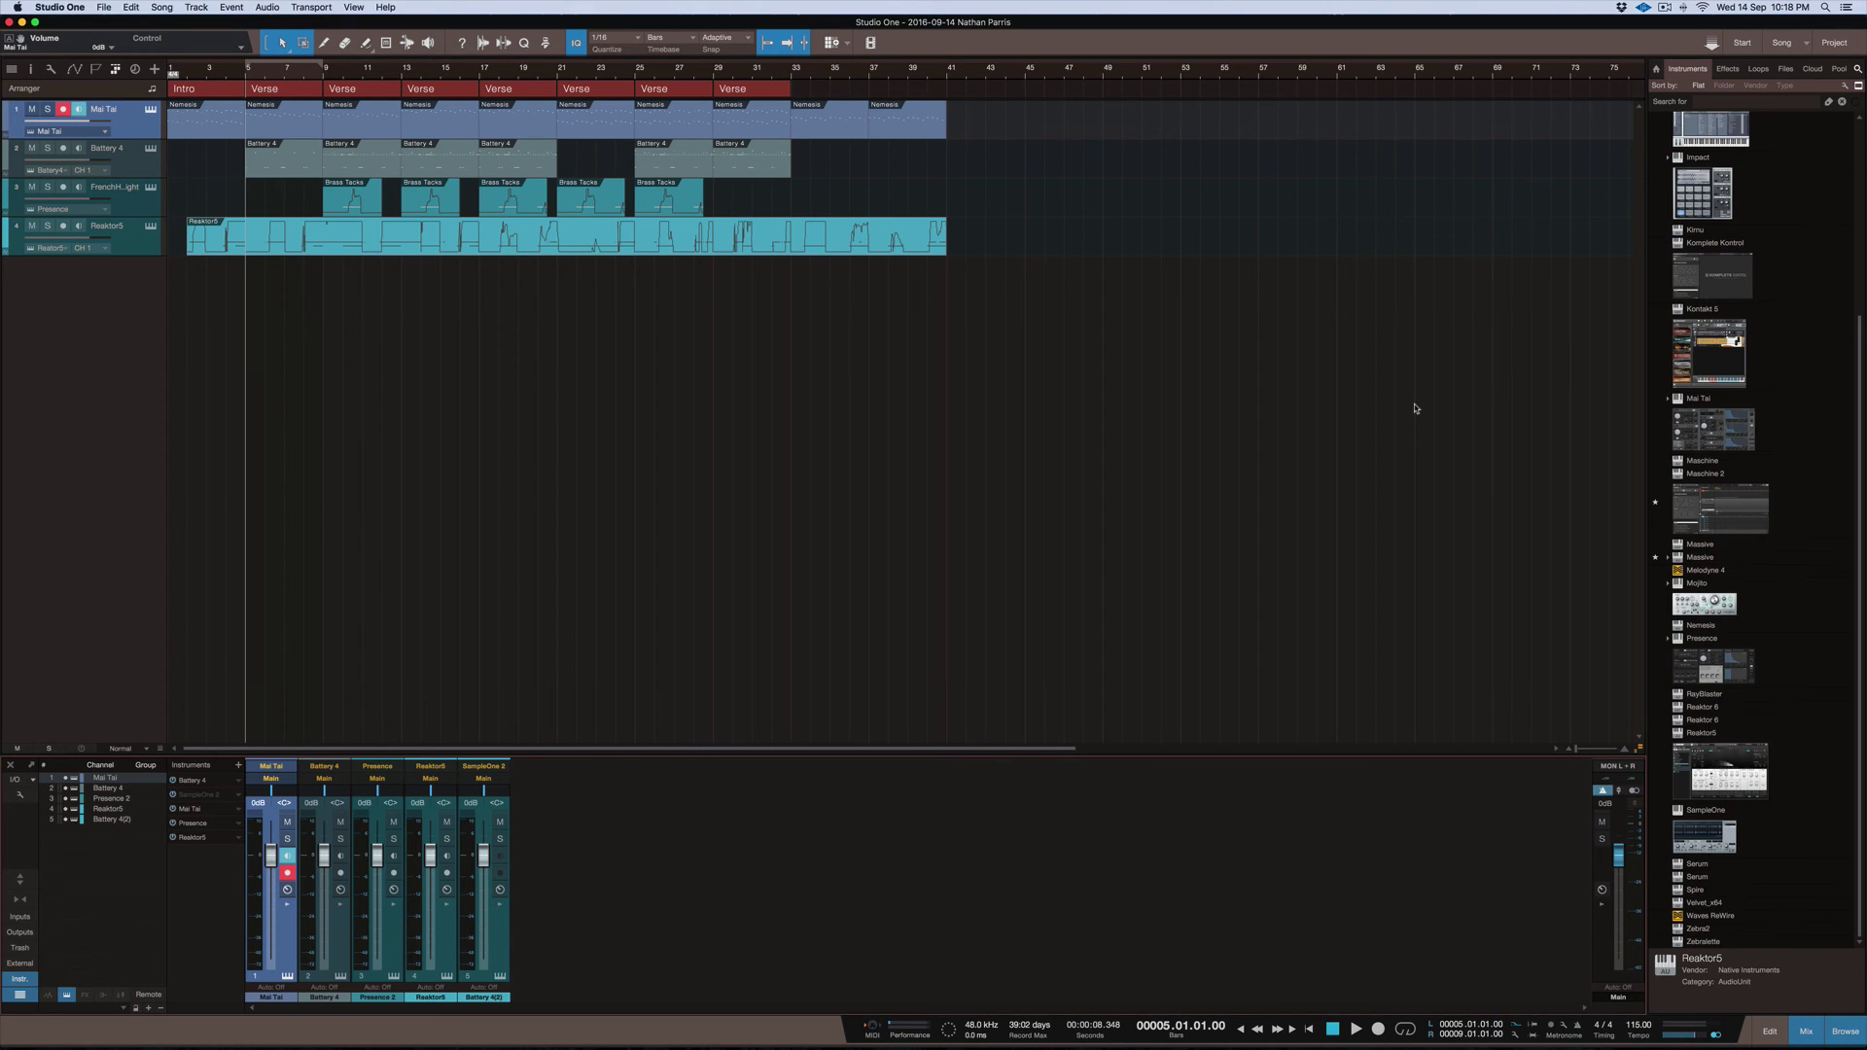
key(space)
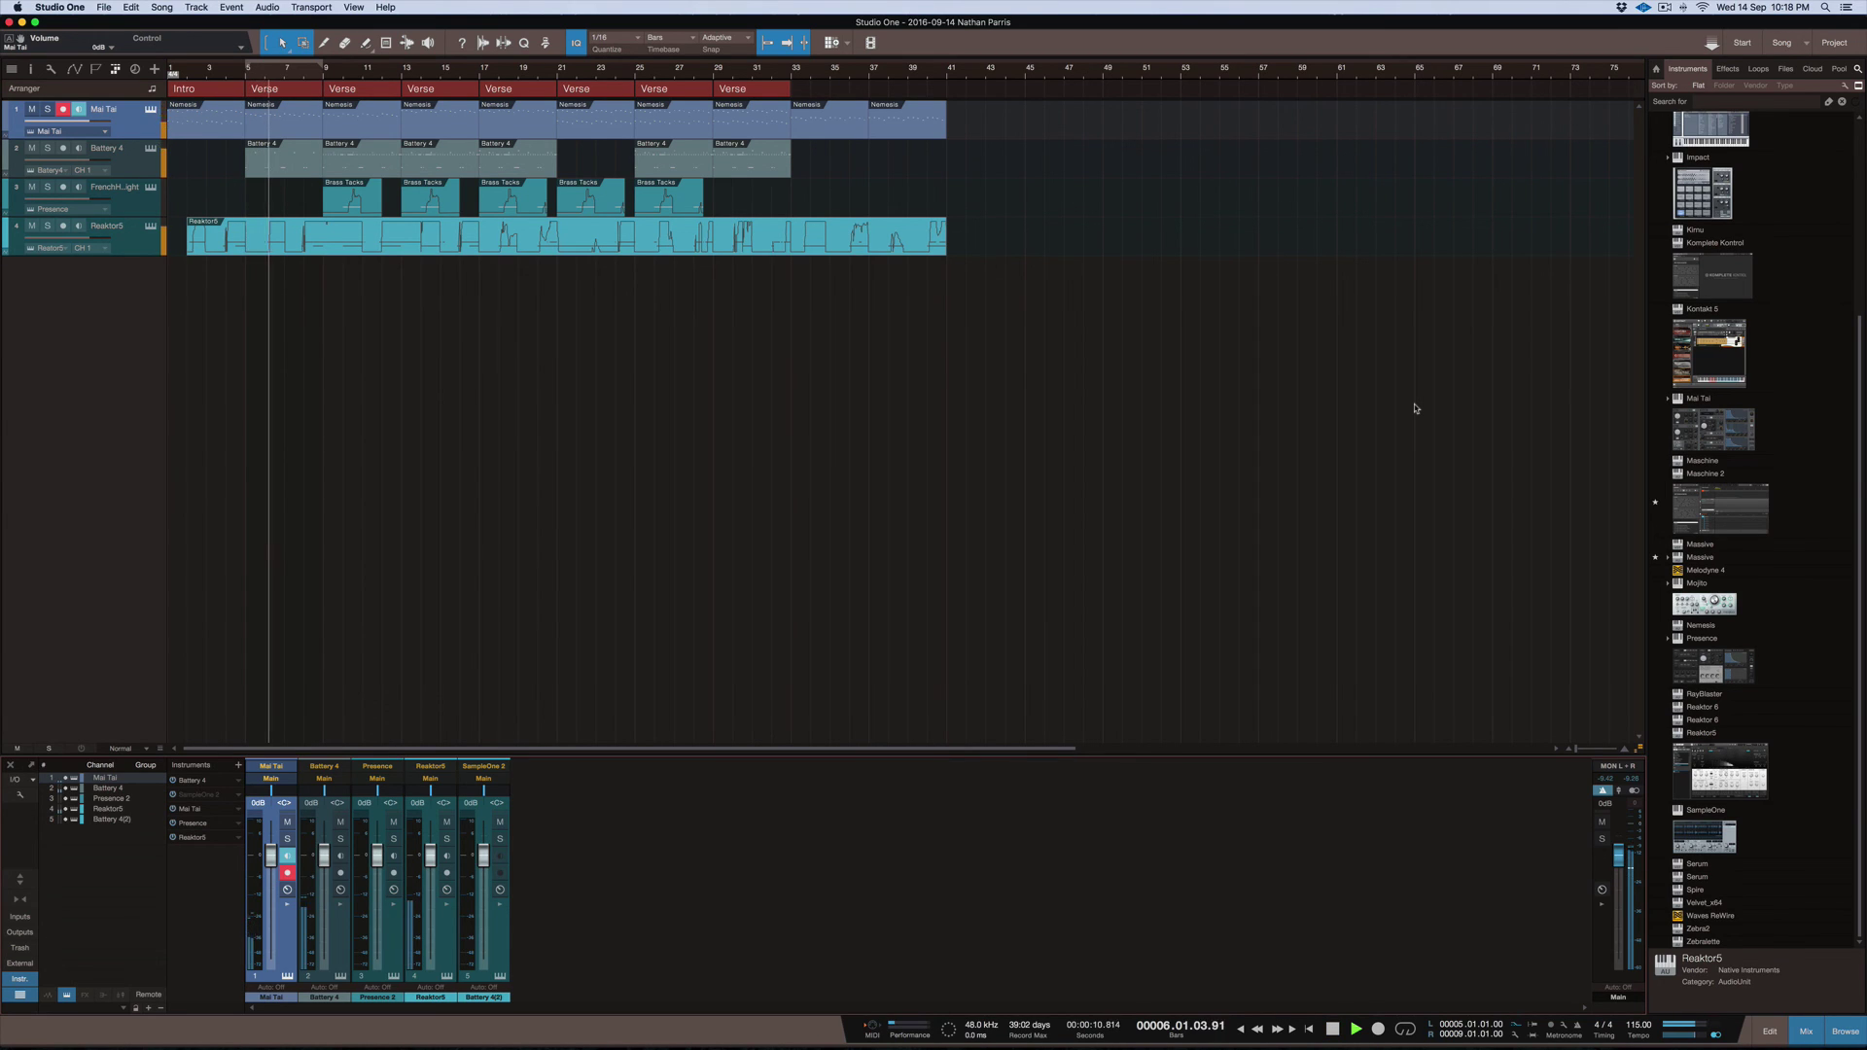
key(space)
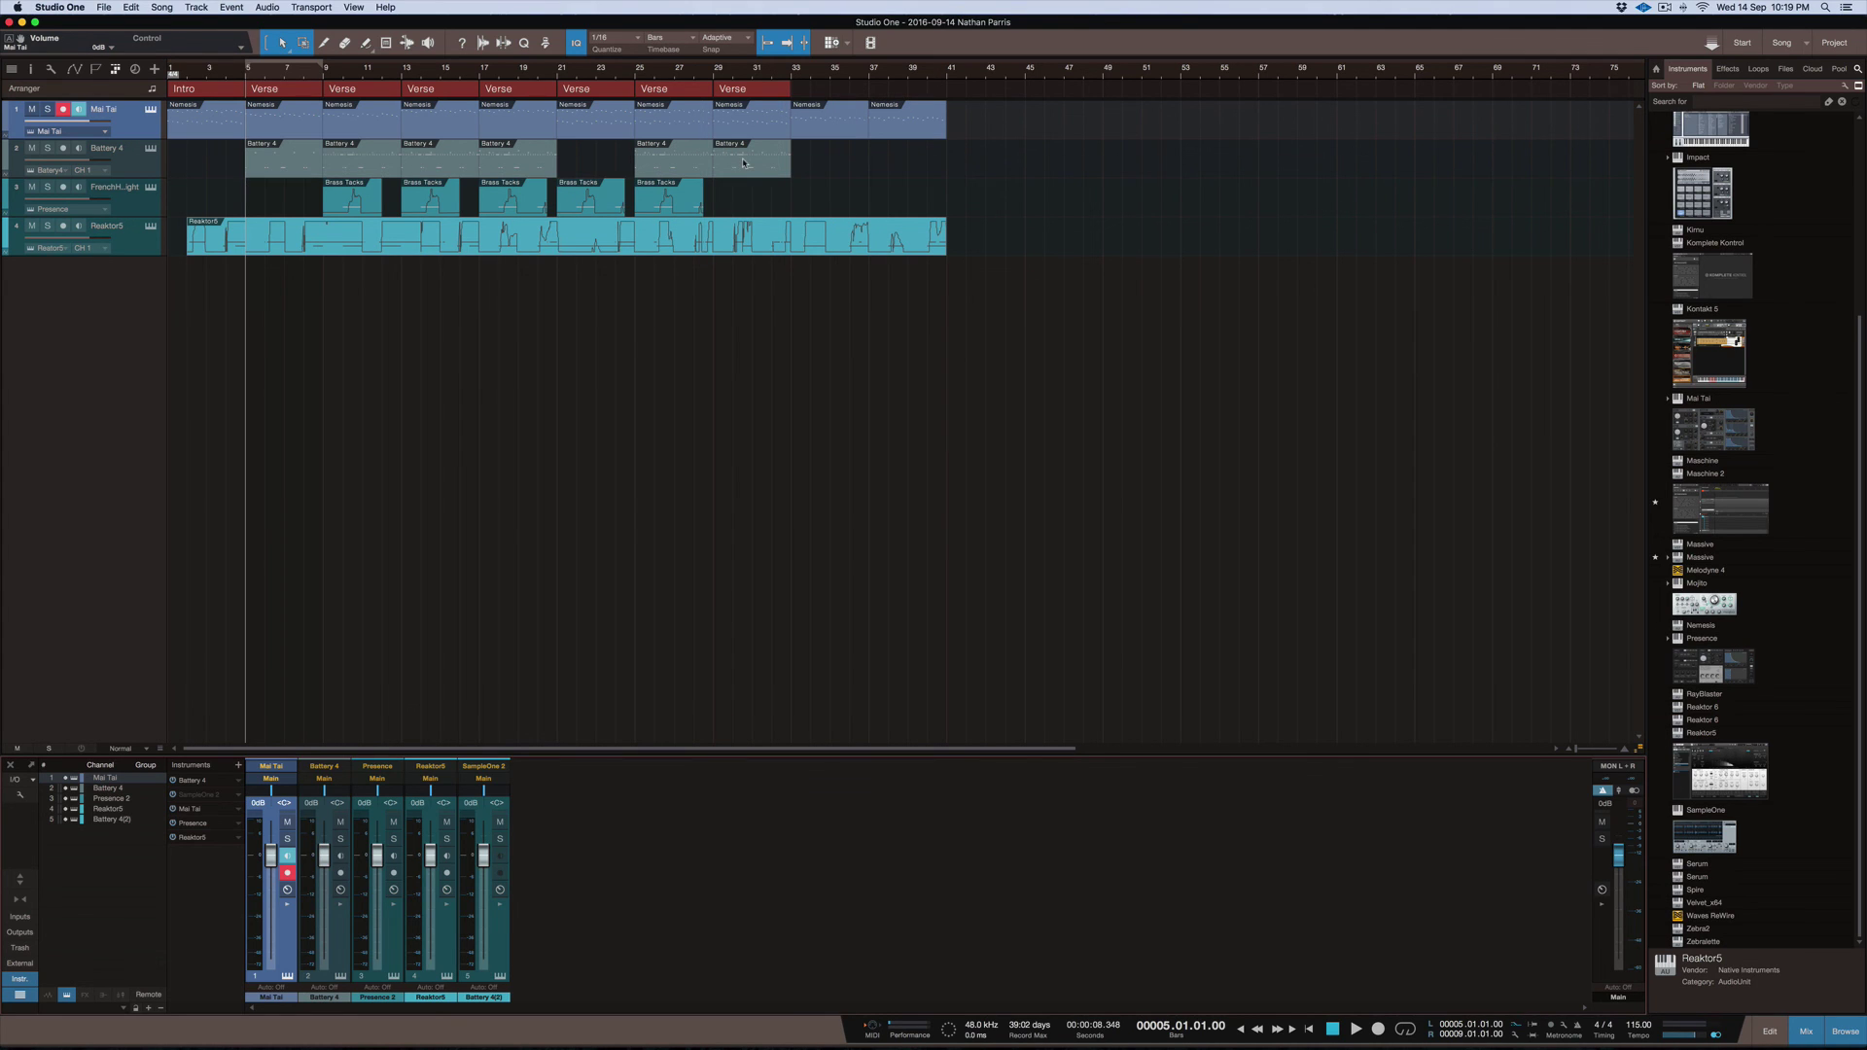
Add another Mai Tai part at bar 41, try copying the last Battery 4 part there, and undo the drum copy
drag(738, 165, 1004, 136)
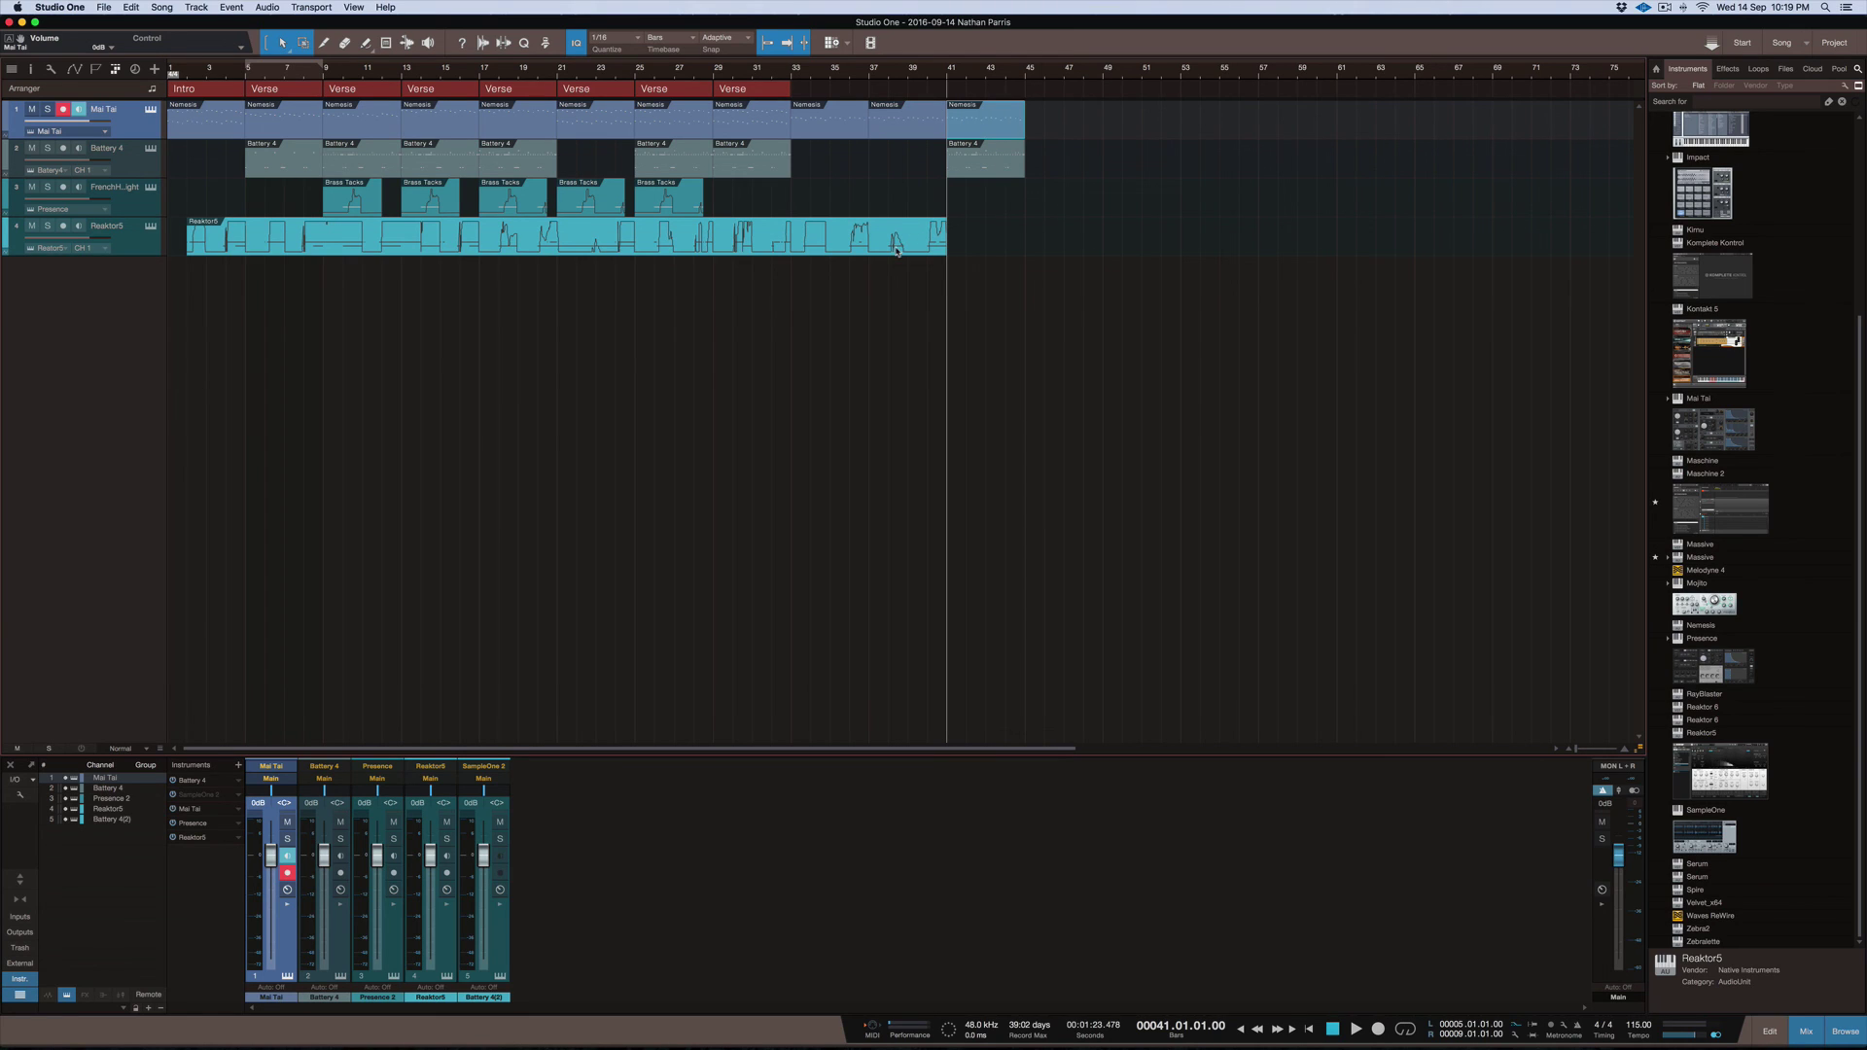
click(968, 173)
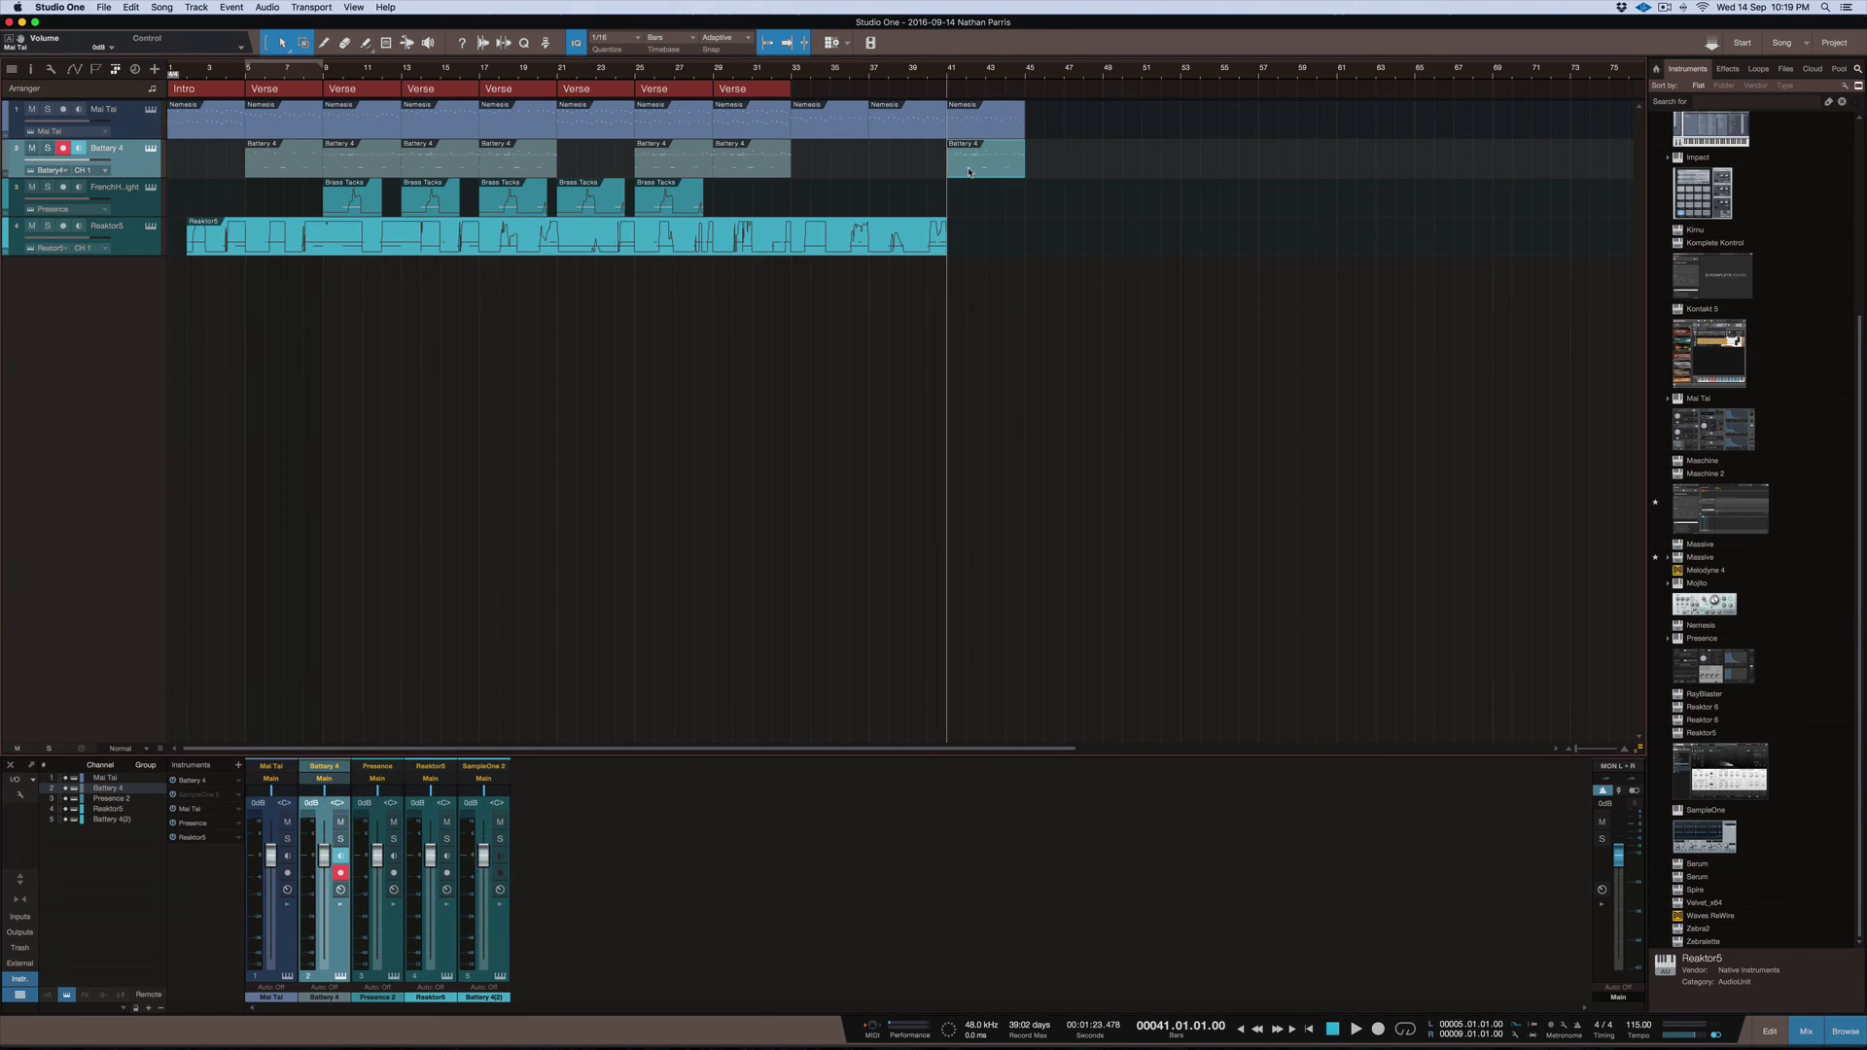
key(super+z)
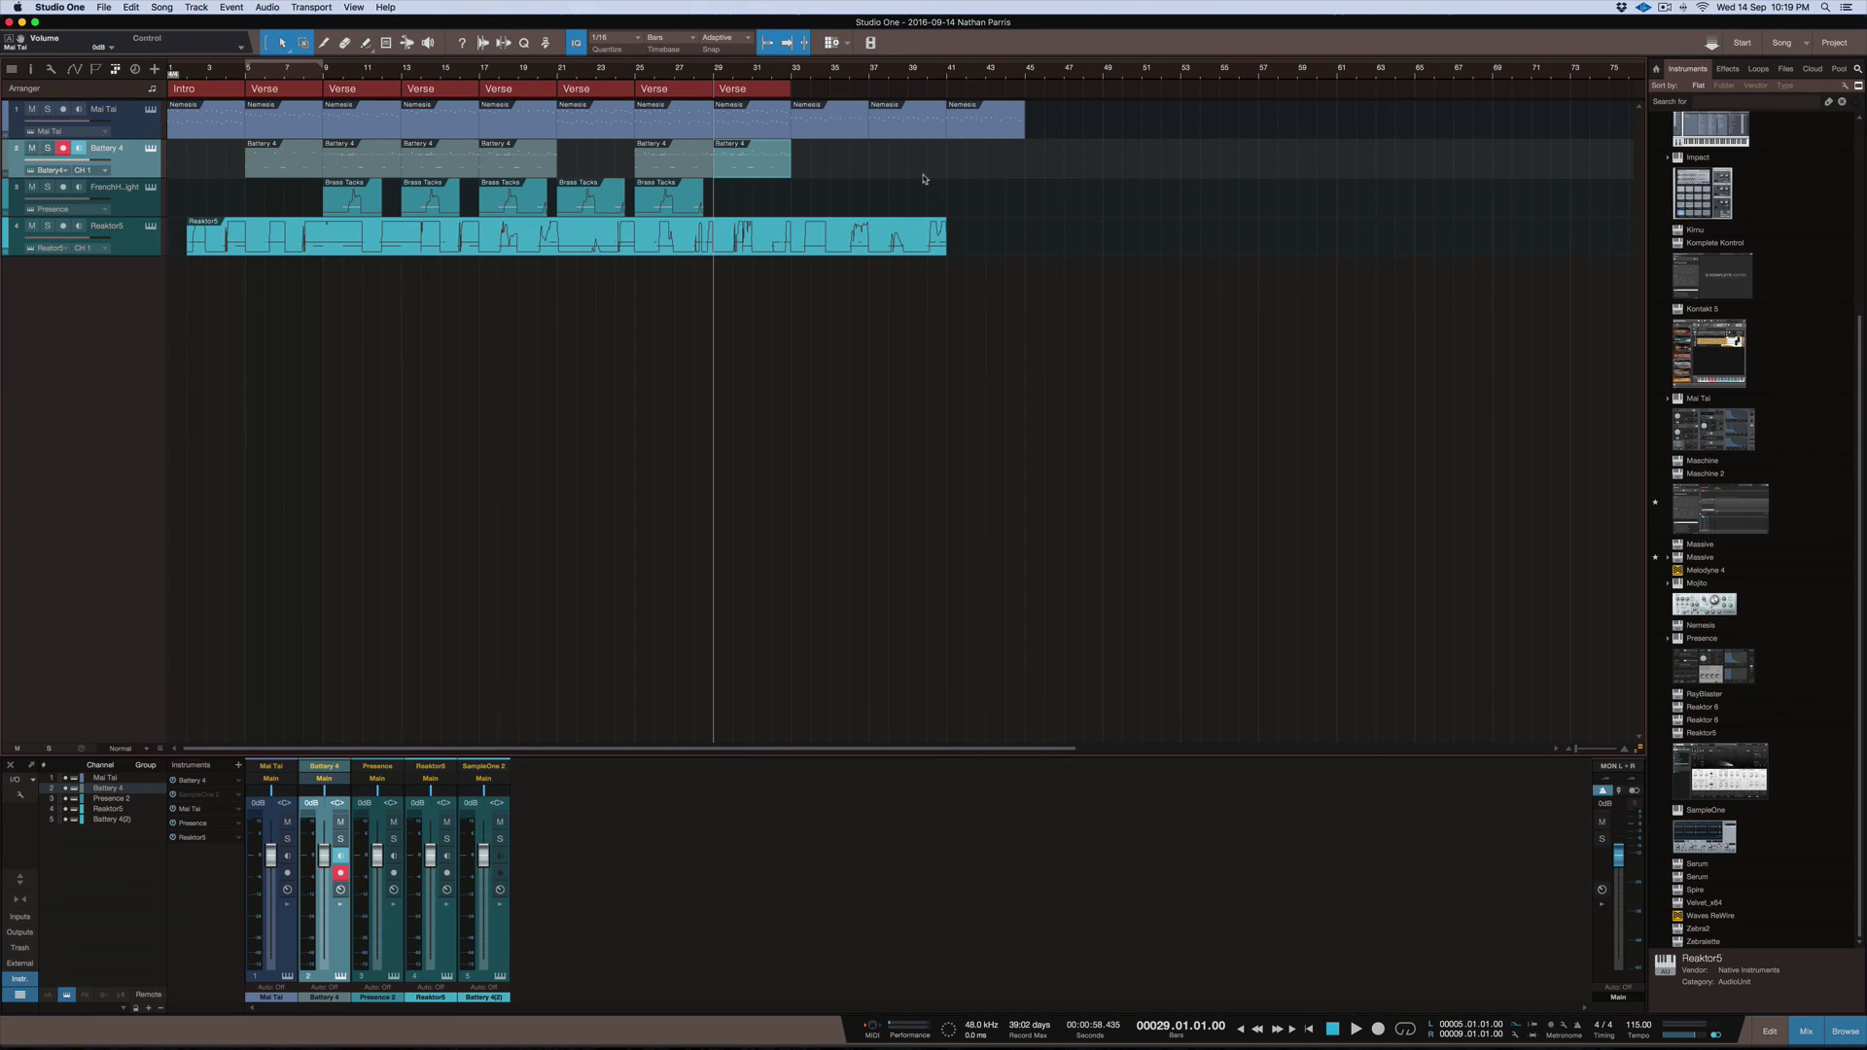